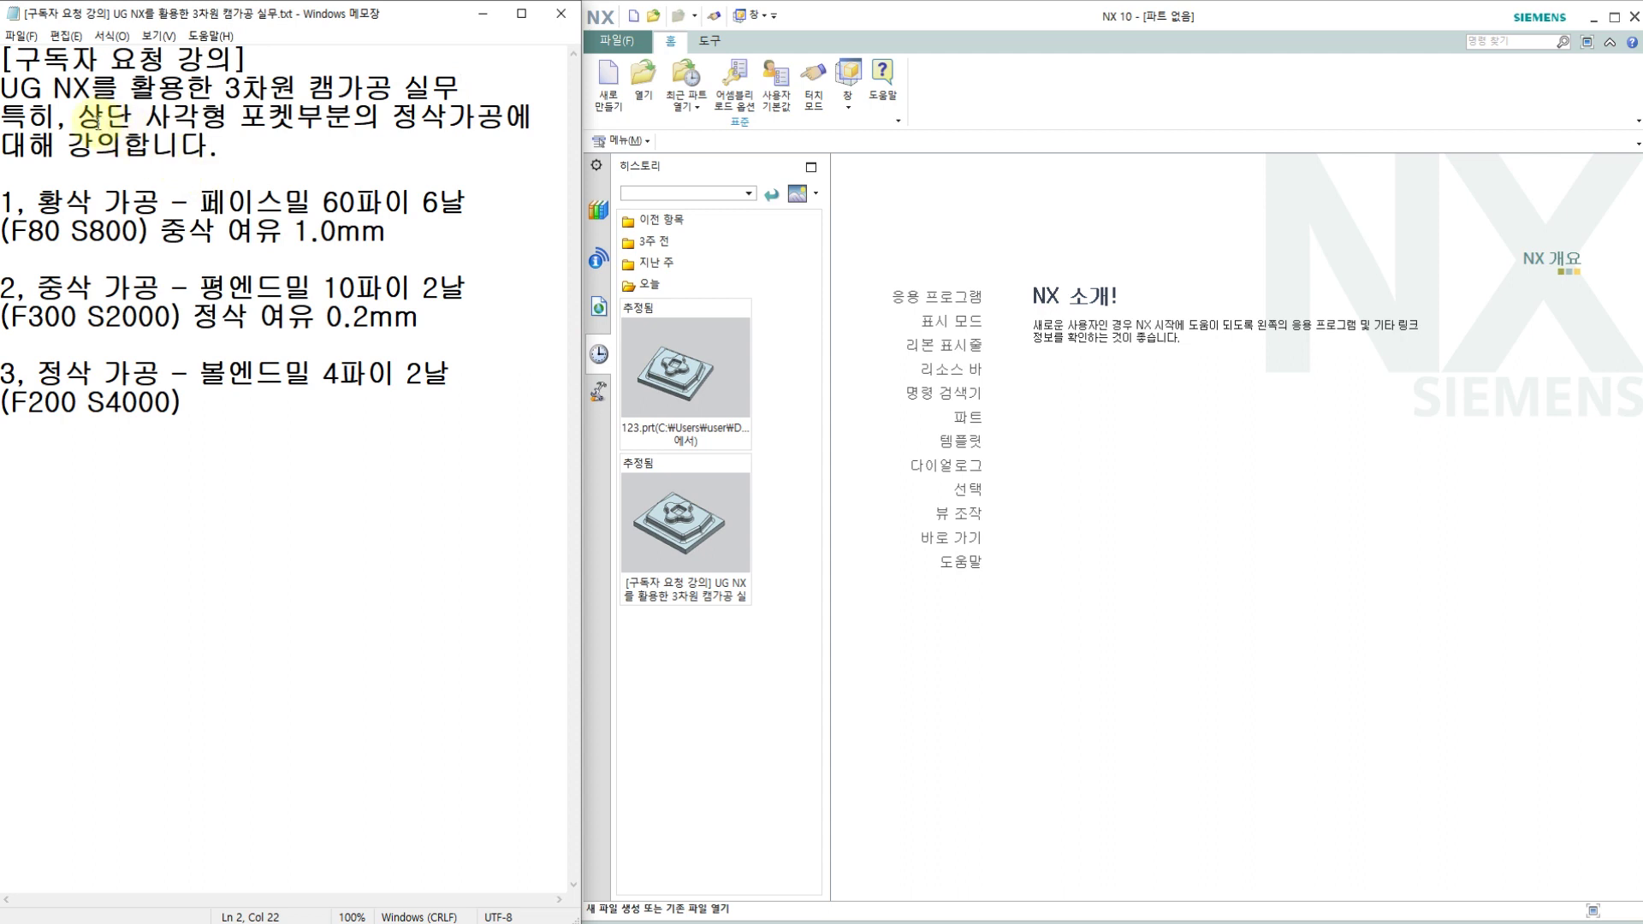
Review the notes on roughing, semi-finishing and finishing tools, feeds, speeds and stock allowances, including the square pocket's finishing.
{"action": "left_click", "coordinate": [79, 116]}
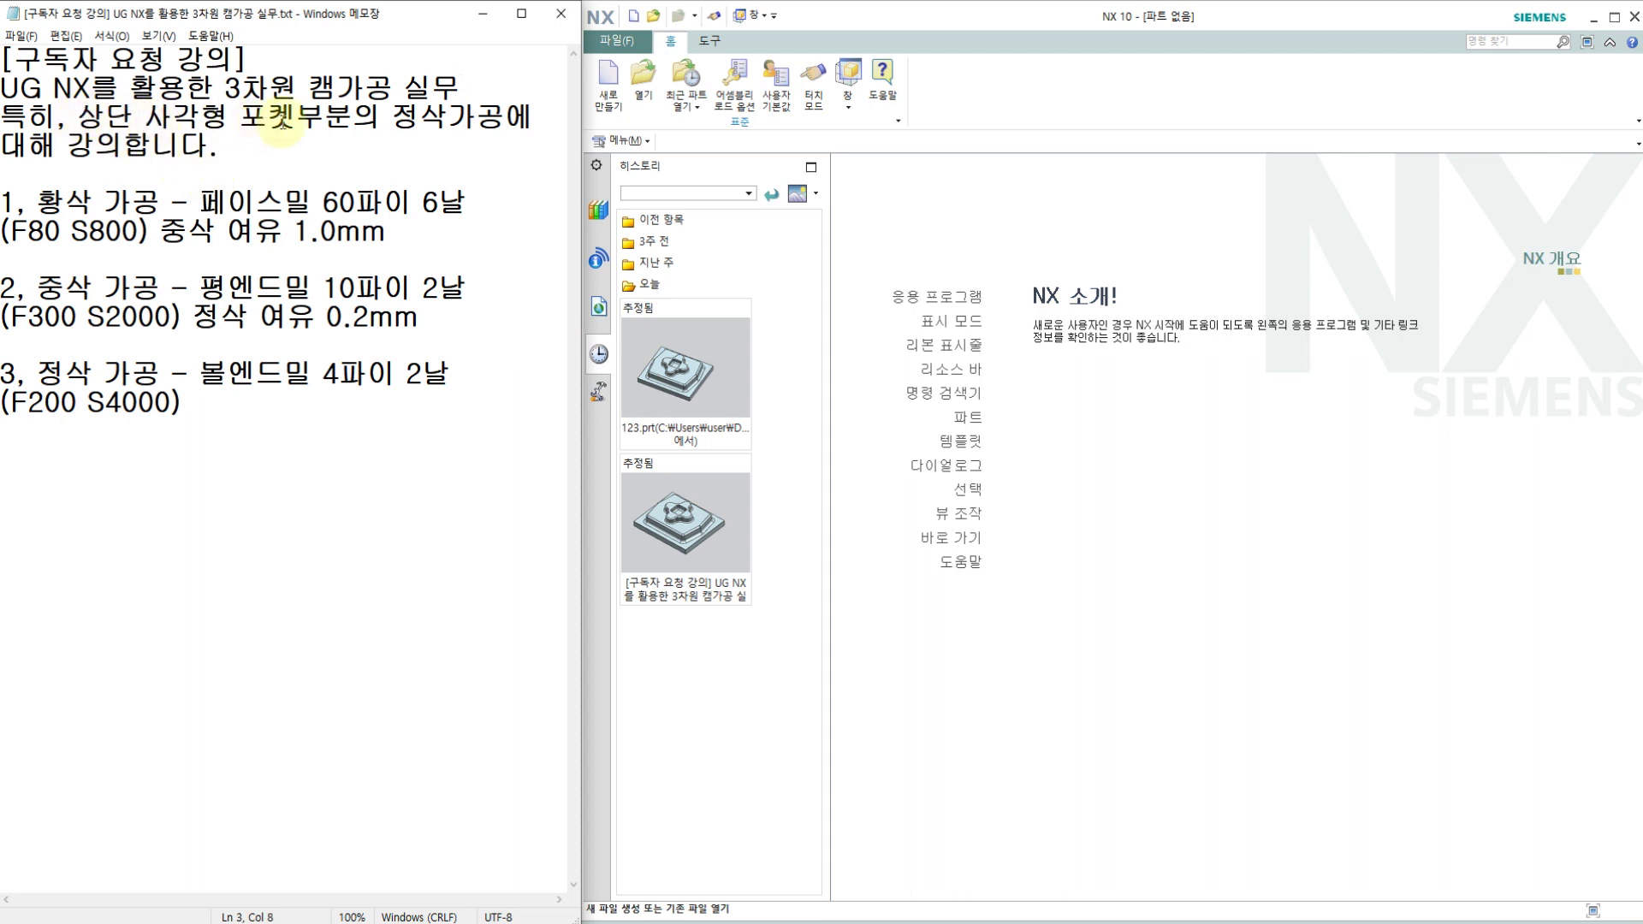
{"action": "left_click", "coordinate": [379, 117]}
{"action": "left_click_drag", "start_coordinate": [144, 118], "coordinate": [443, 136]}
{"action": "left_click", "coordinate": [440, 154]}
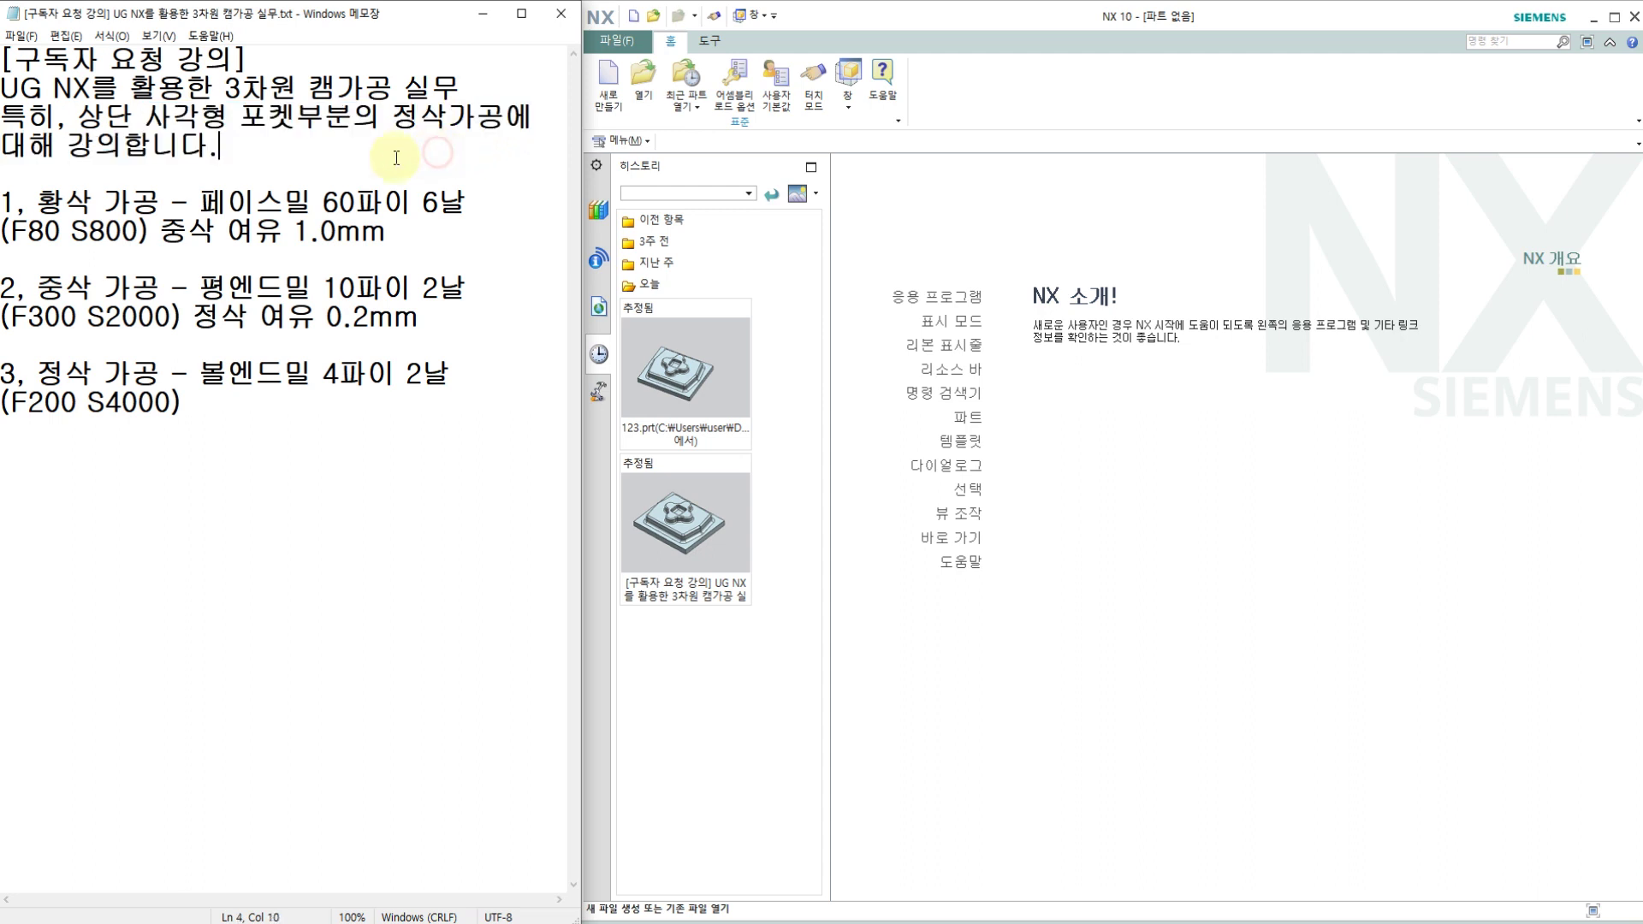
{"action": "left_click", "coordinate": [38, 281]}
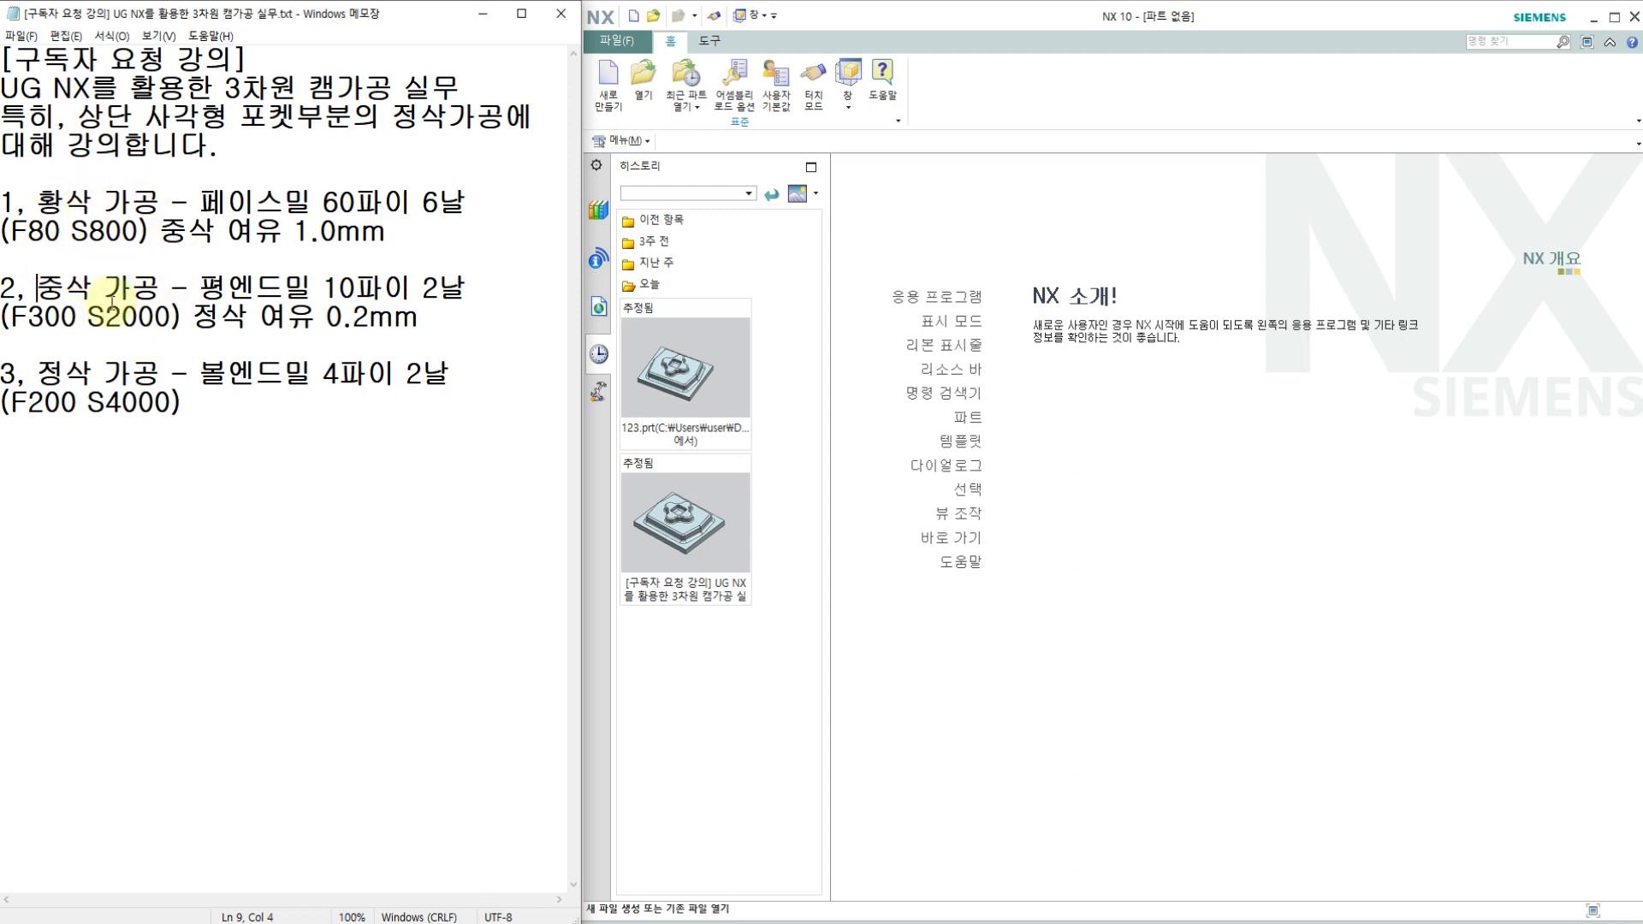
{"action": "left_click_drag", "start_coordinate": [36, 374], "coordinate": [161, 377]}
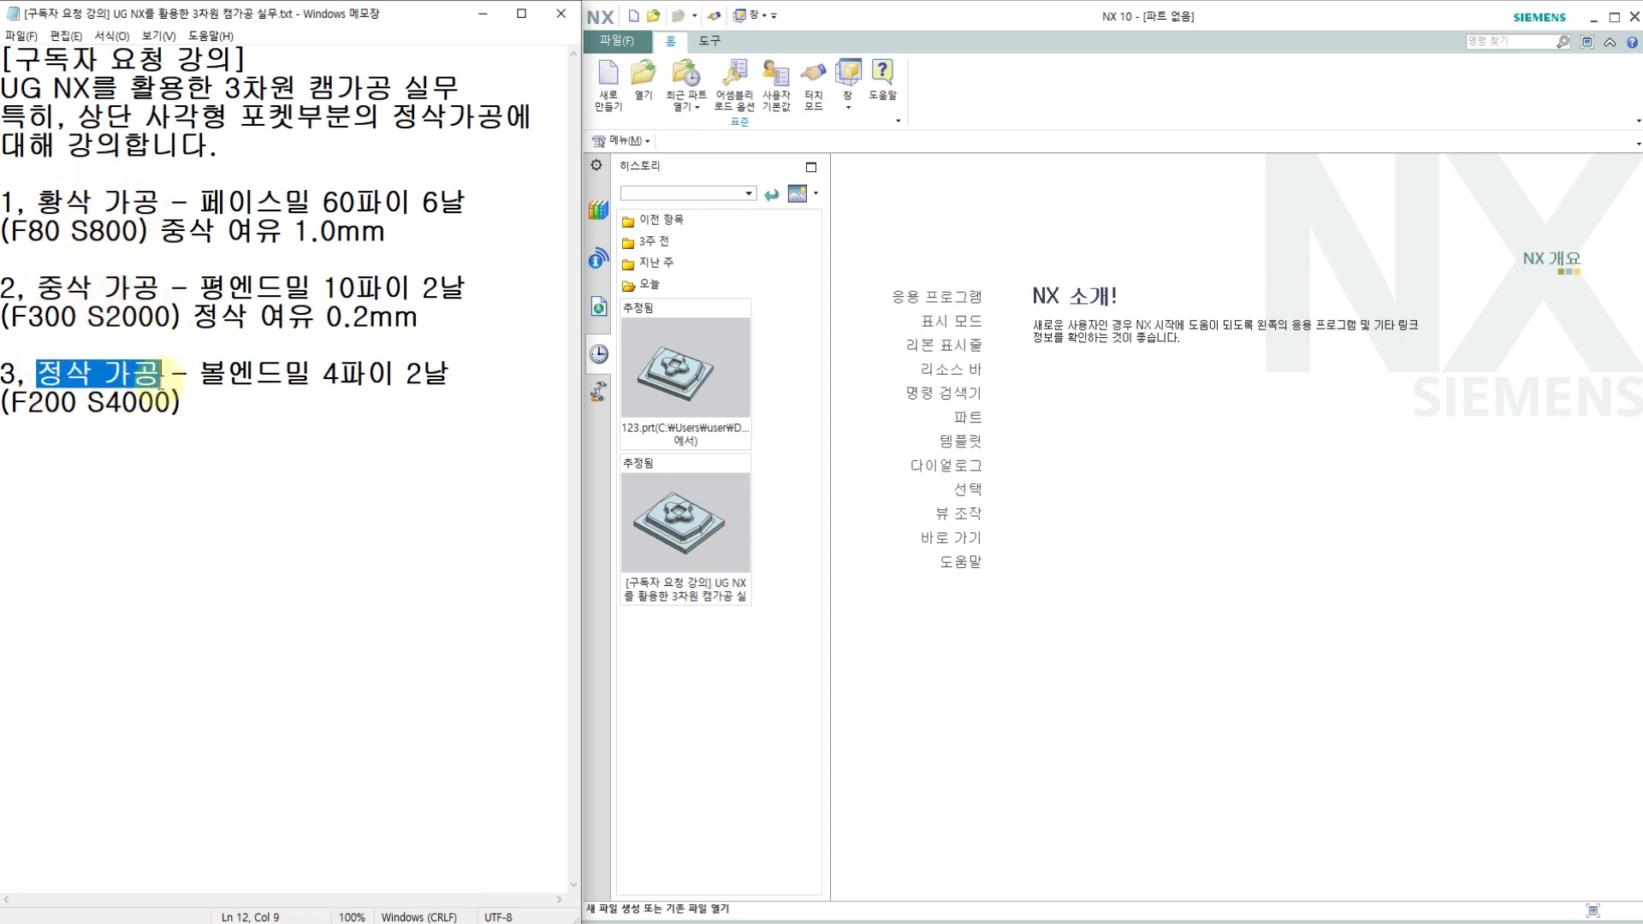
{"action": "left_click_drag", "start_coordinate": [144, 118], "coordinate": [506, 117]}
{"action": "left_click", "coordinate": [239, 406]}
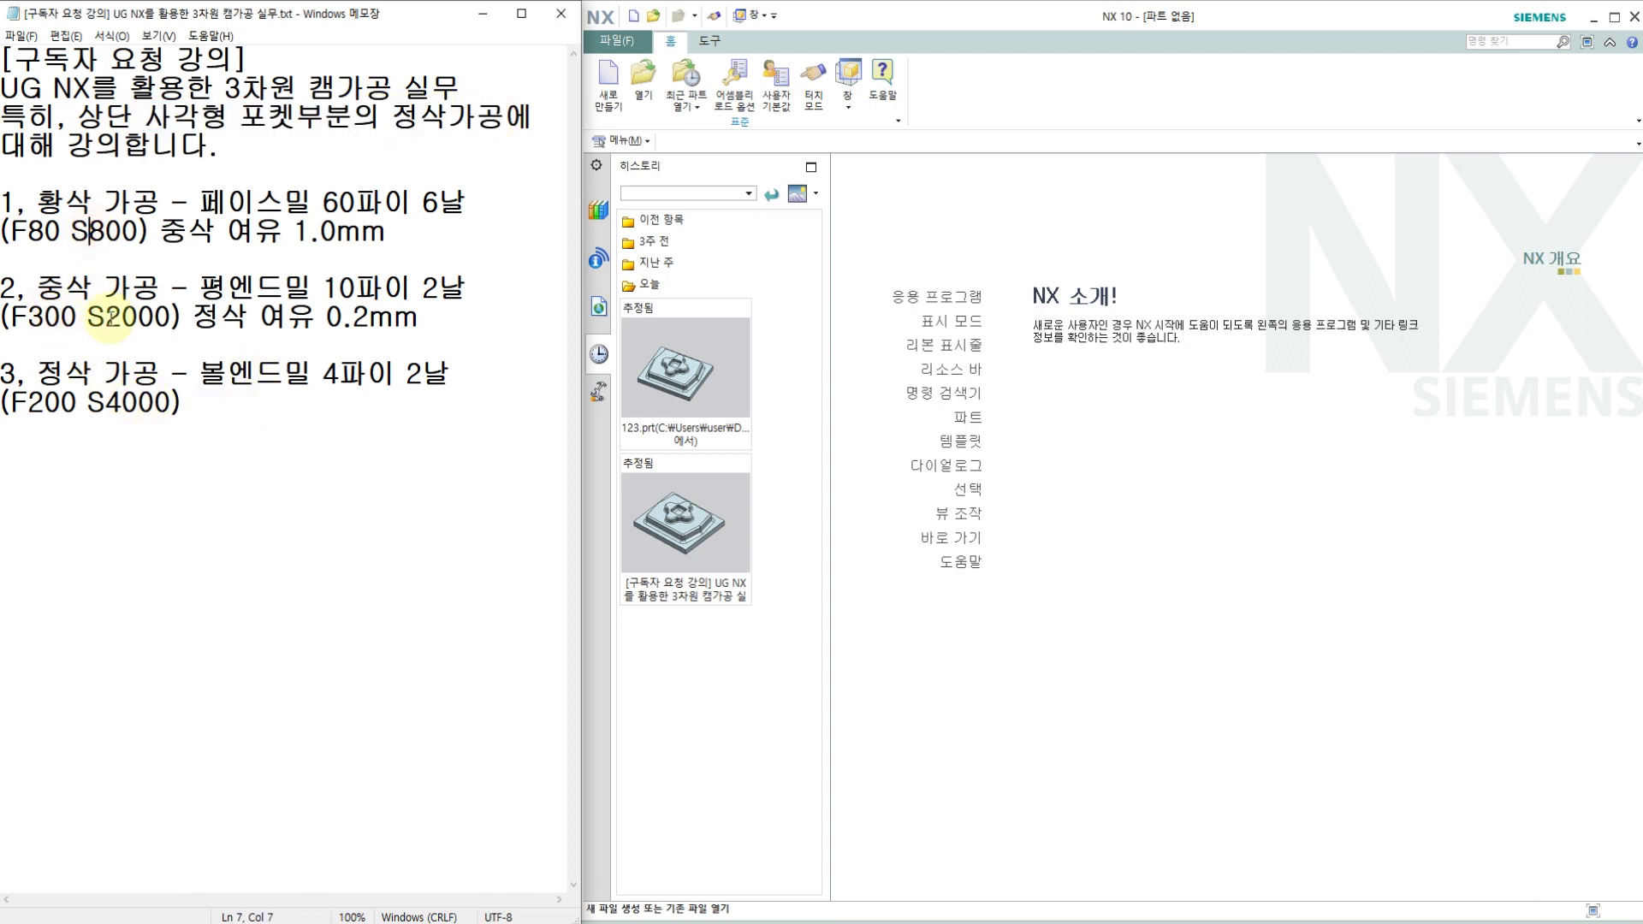
{"action": "left_click", "coordinate": [103, 317]}
{"action": "left_click", "coordinate": [105, 231]}
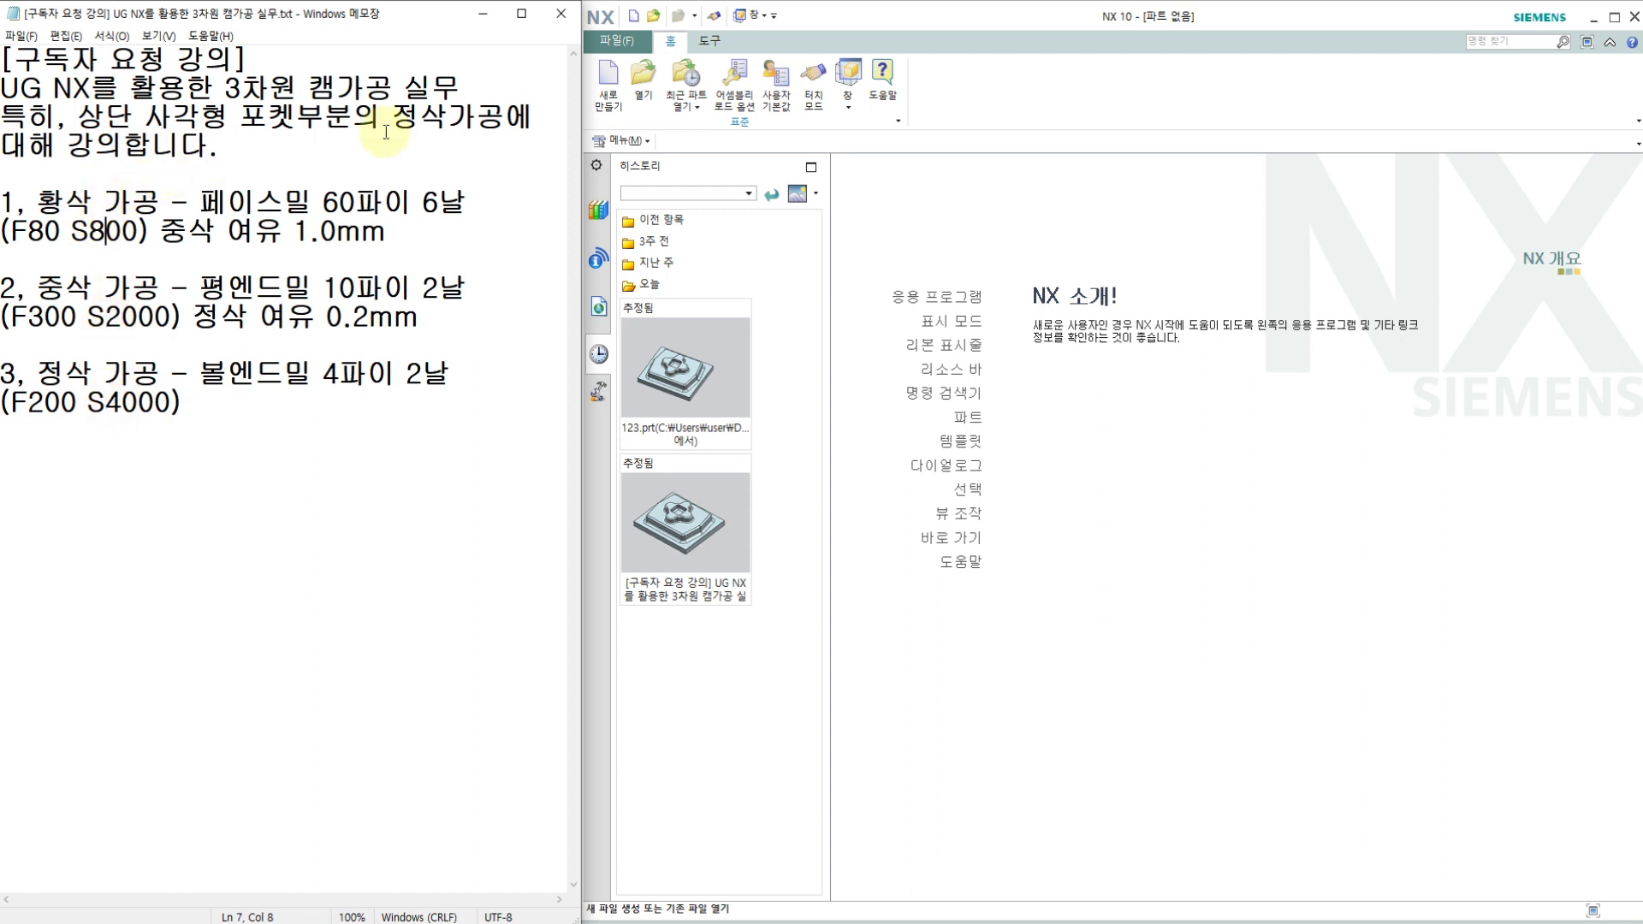
Switch to NX, open the part "[구독자 요청 강의] UG NX를 활용한 3차원 캠가공 실무.prt" and enter the Manufacturing application.
{"action": "left_click", "coordinate": [909, 26]}
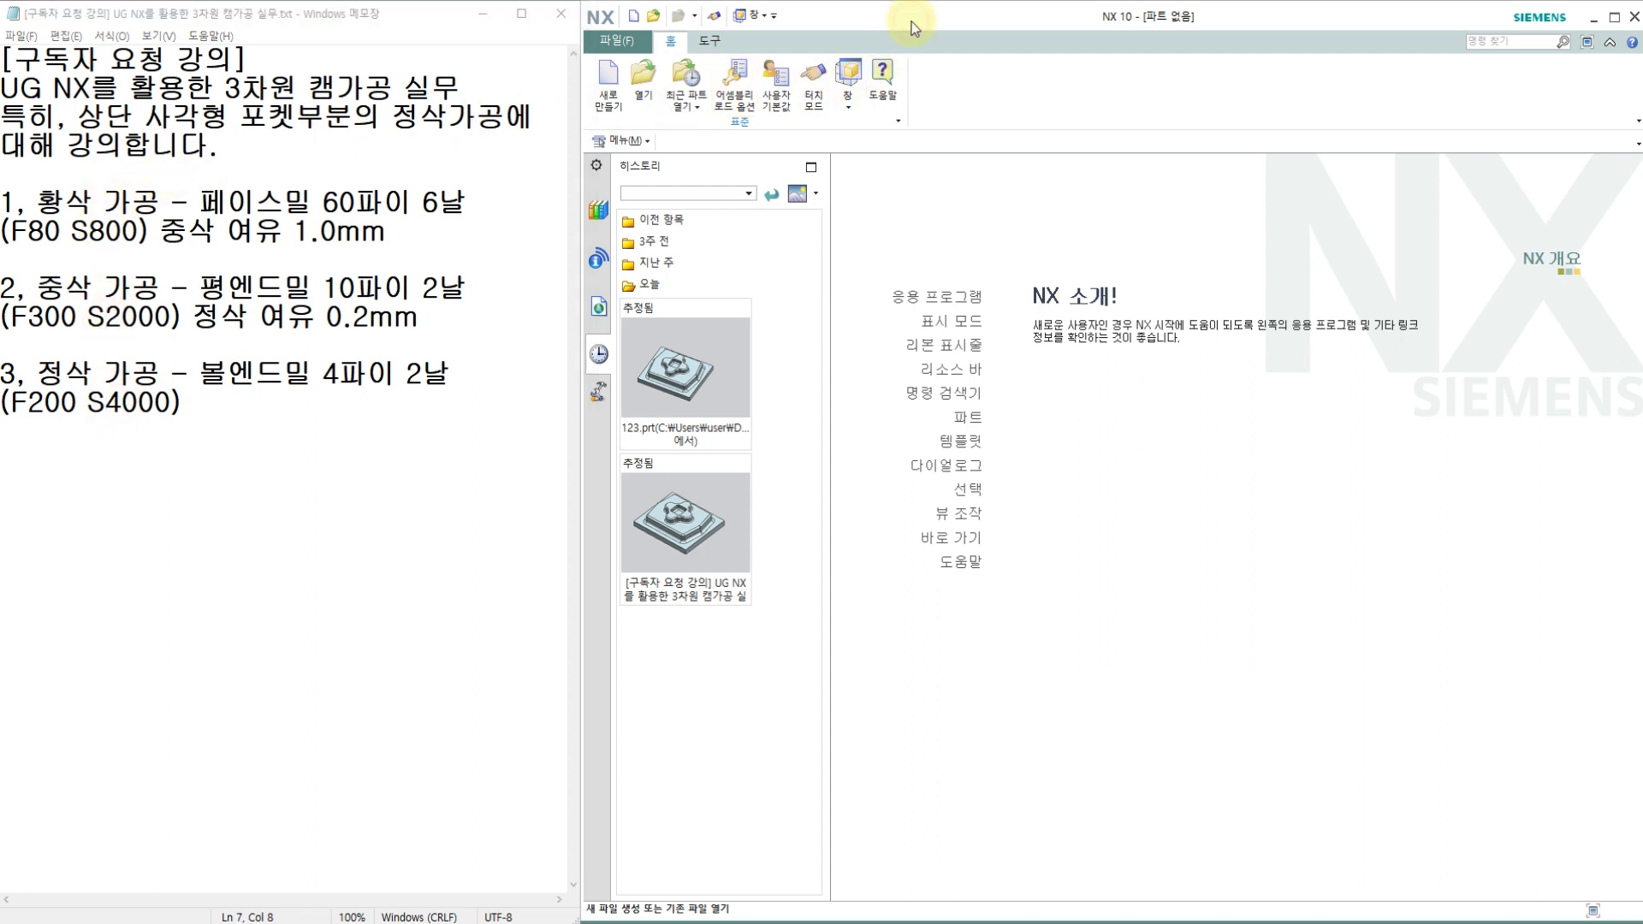
{"action": "left_click", "coordinate": [644, 79]}
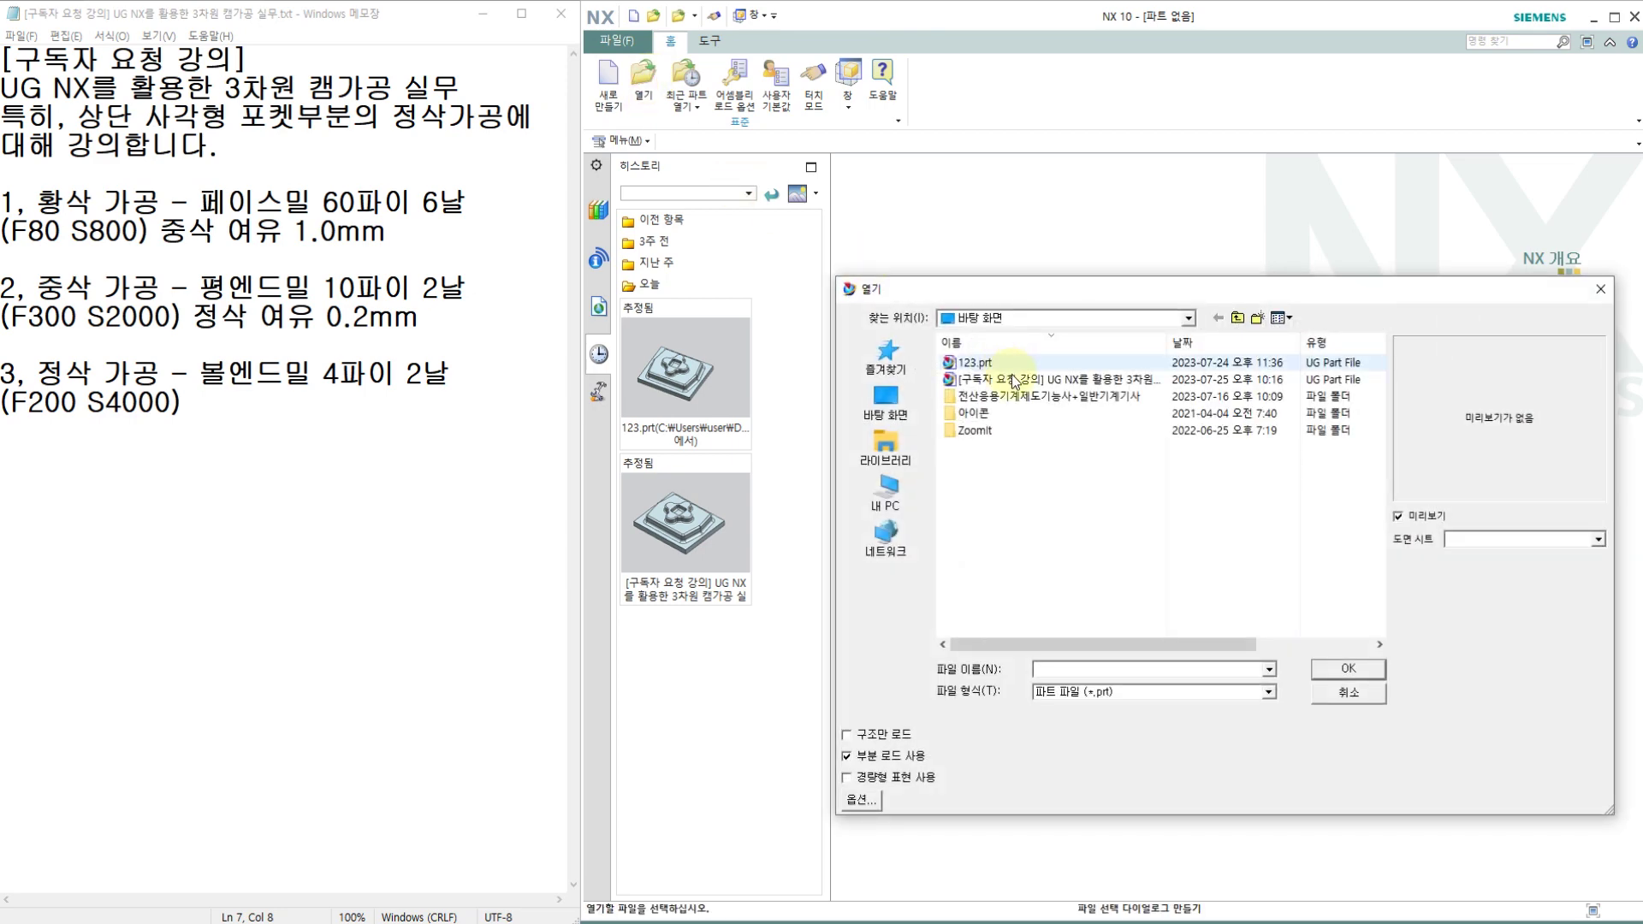
{"action": "left_click", "coordinate": [1014, 382]}
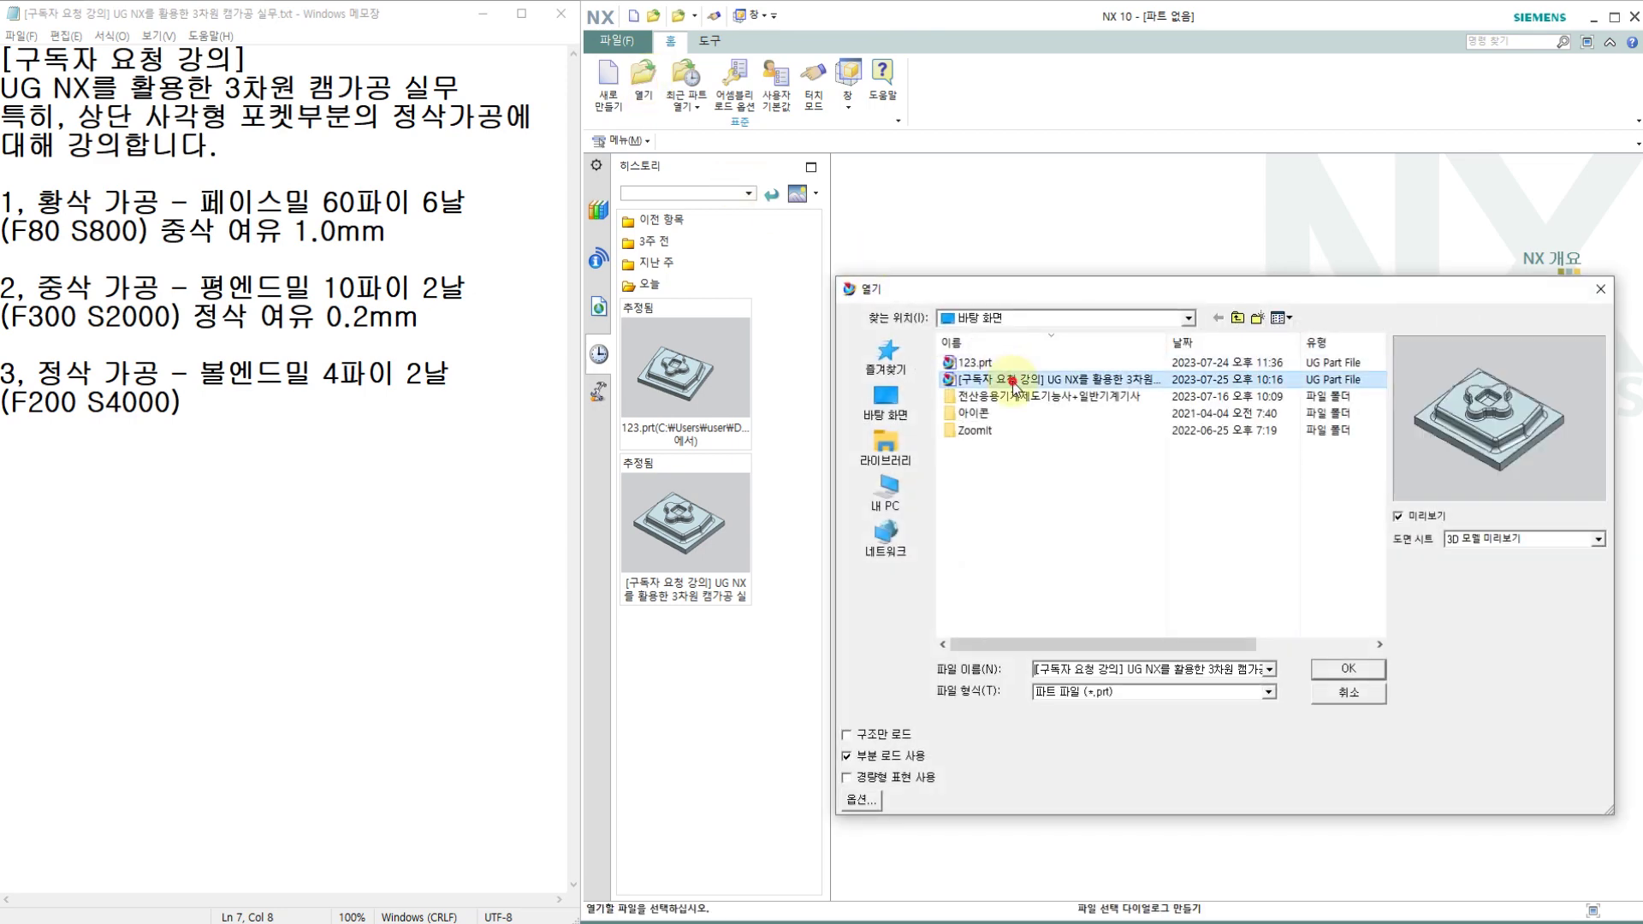
{"action": "left_click", "coordinate": [1349, 670]}
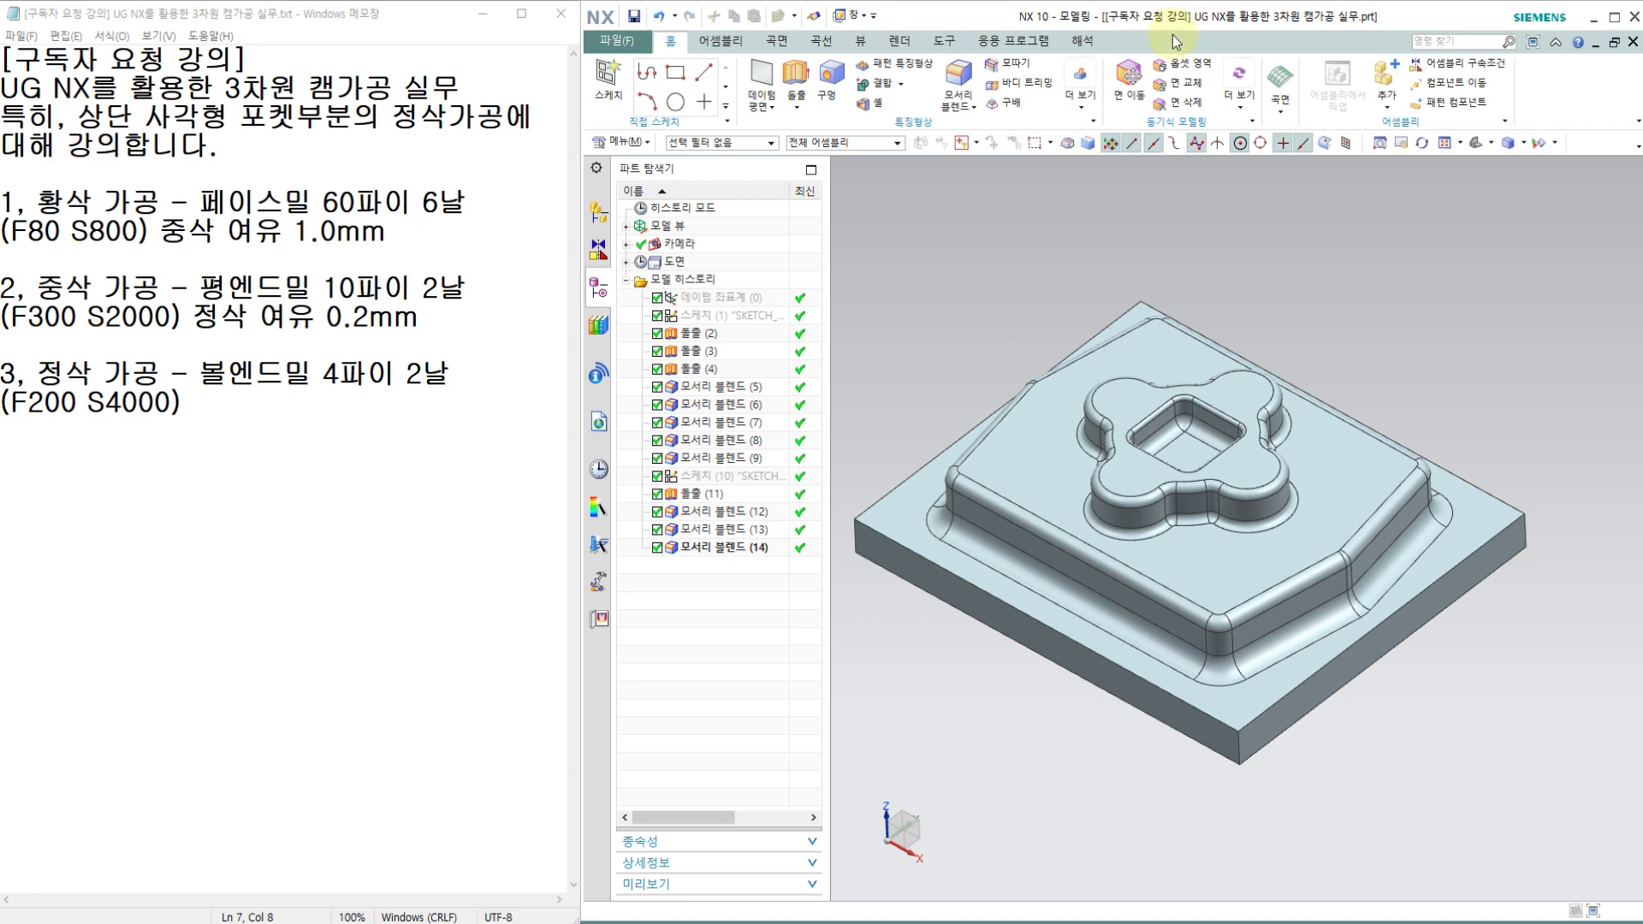
{"action": "left_click", "coordinate": [1024, 45]}
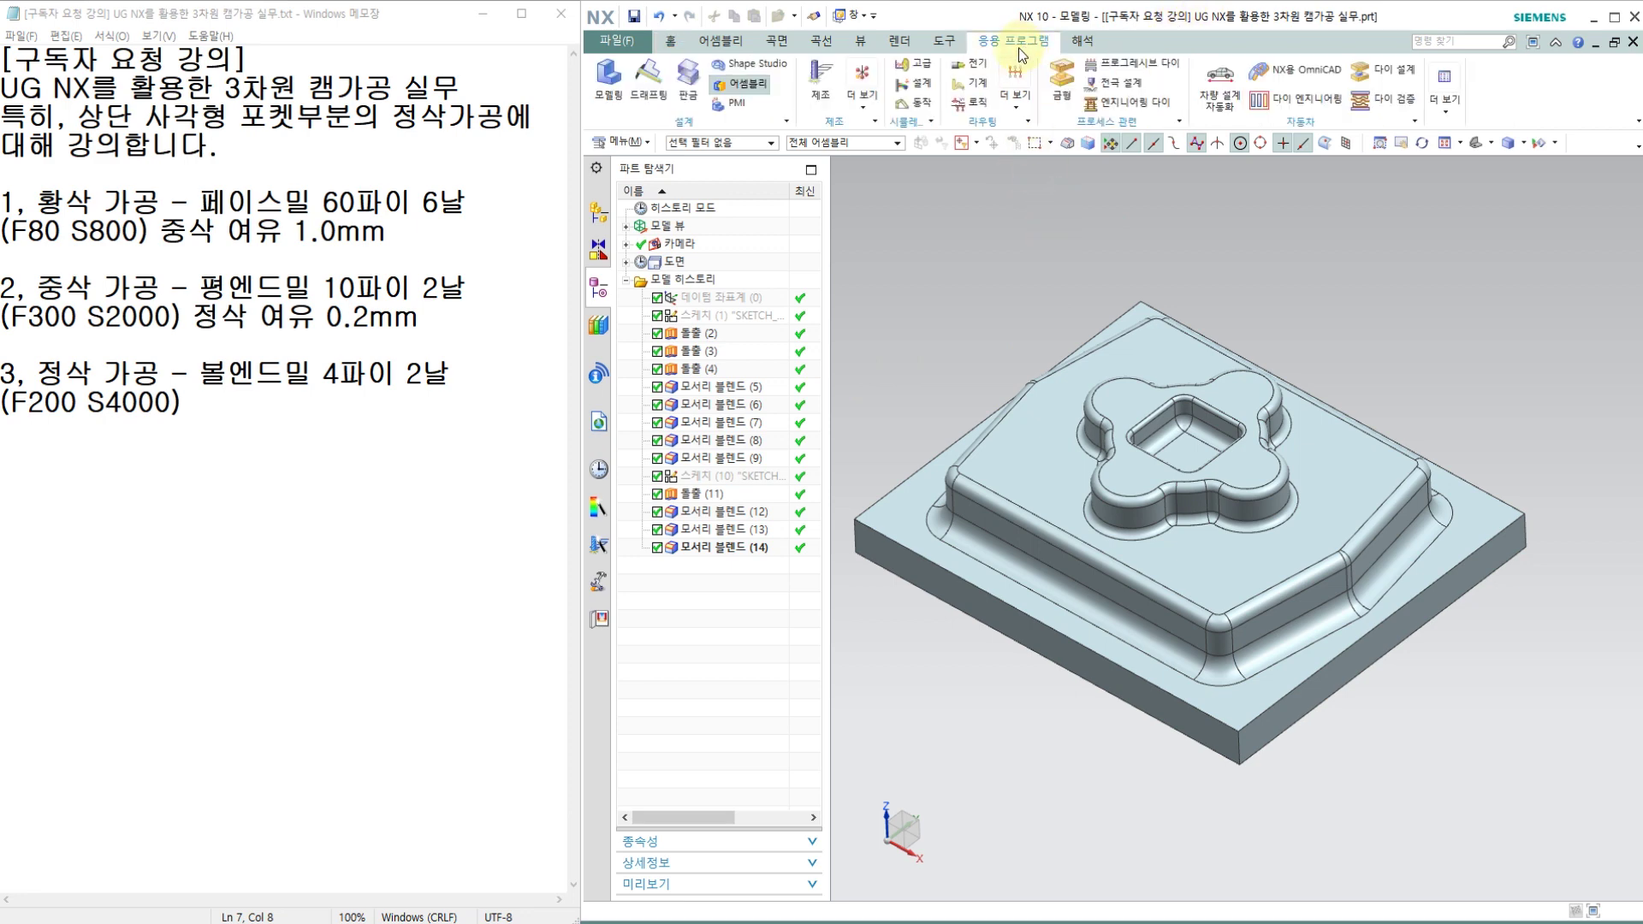
{"action": "left_click", "coordinate": [831, 75]}
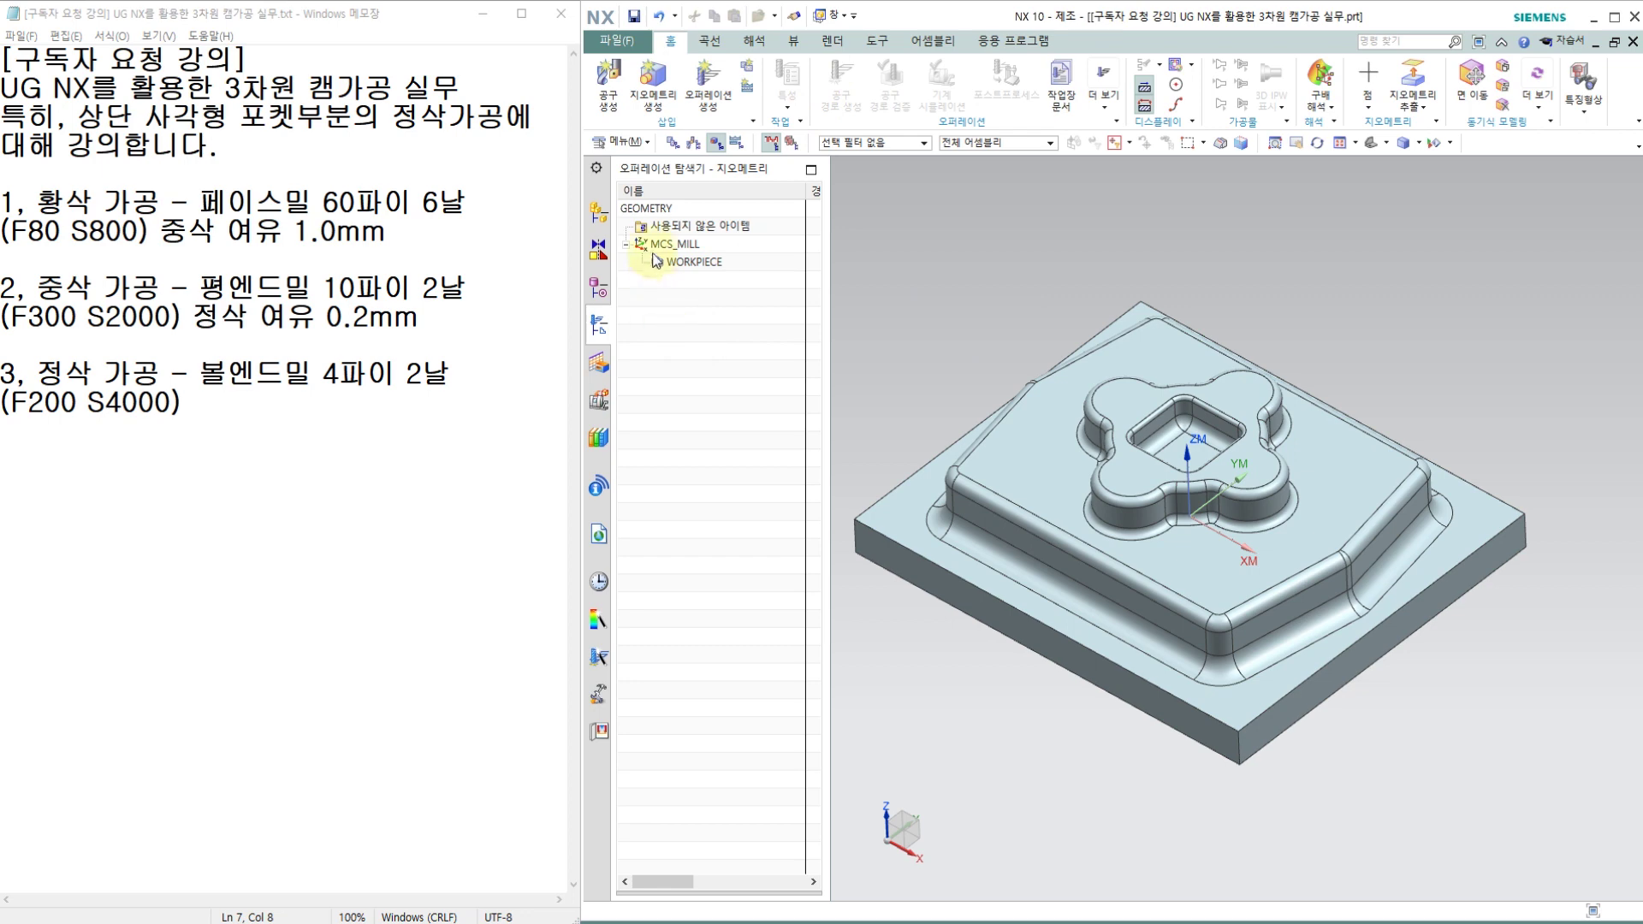
Show the operation navigator in its Geometry view.
{"action": "left_click", "coordinate": [684, 262]}
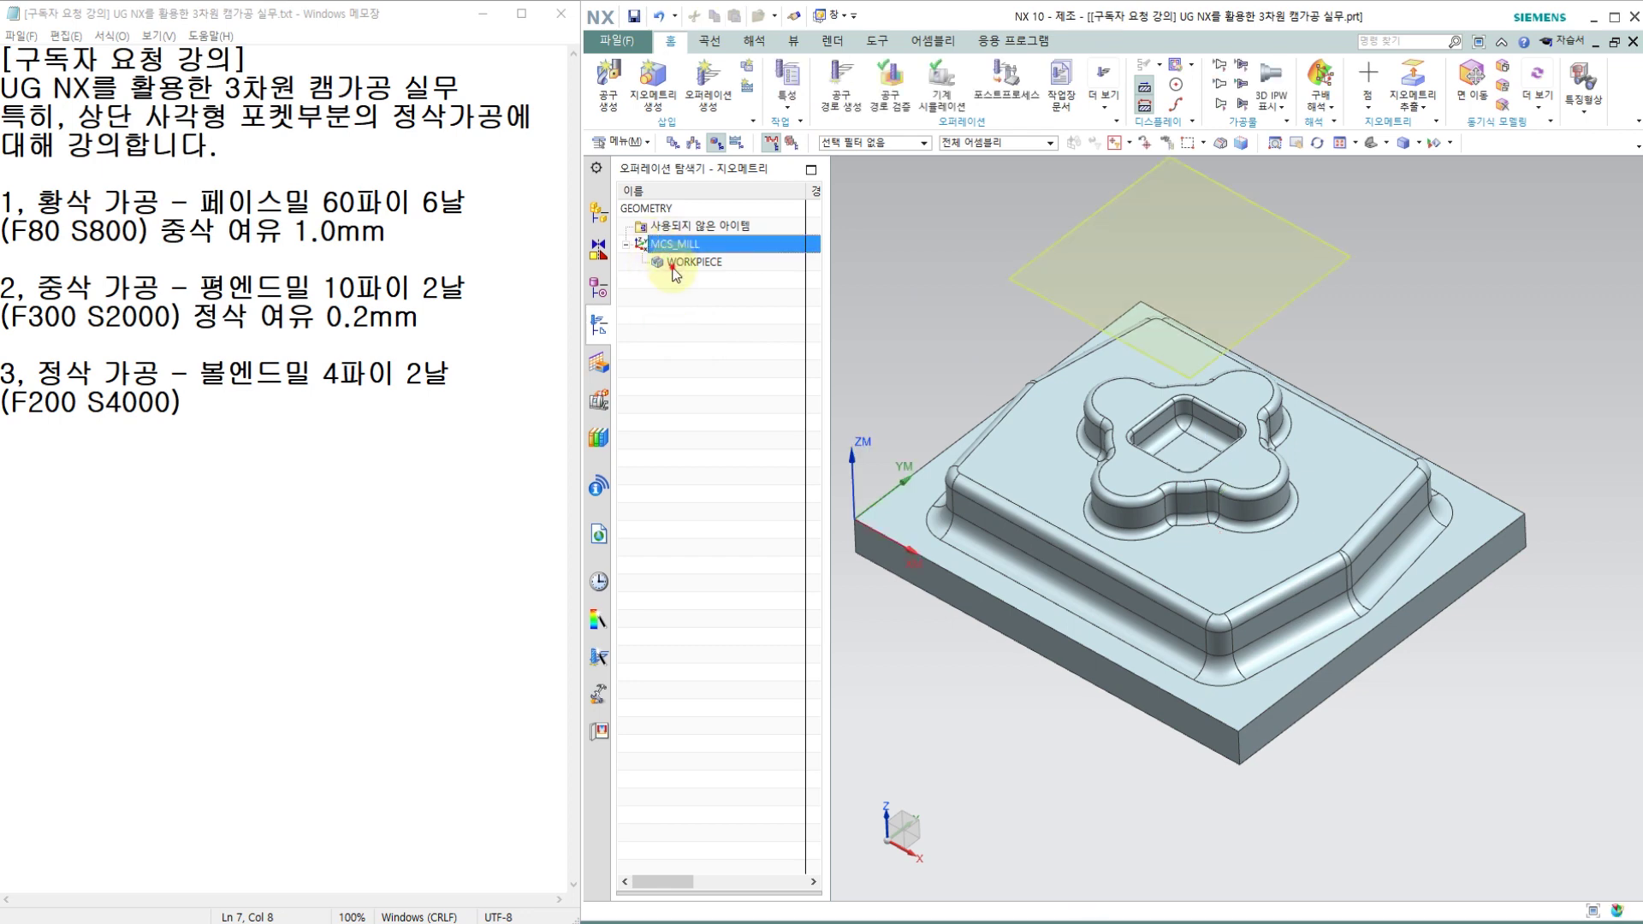
{"action": "left_click", "coordinate": [742, 314]}
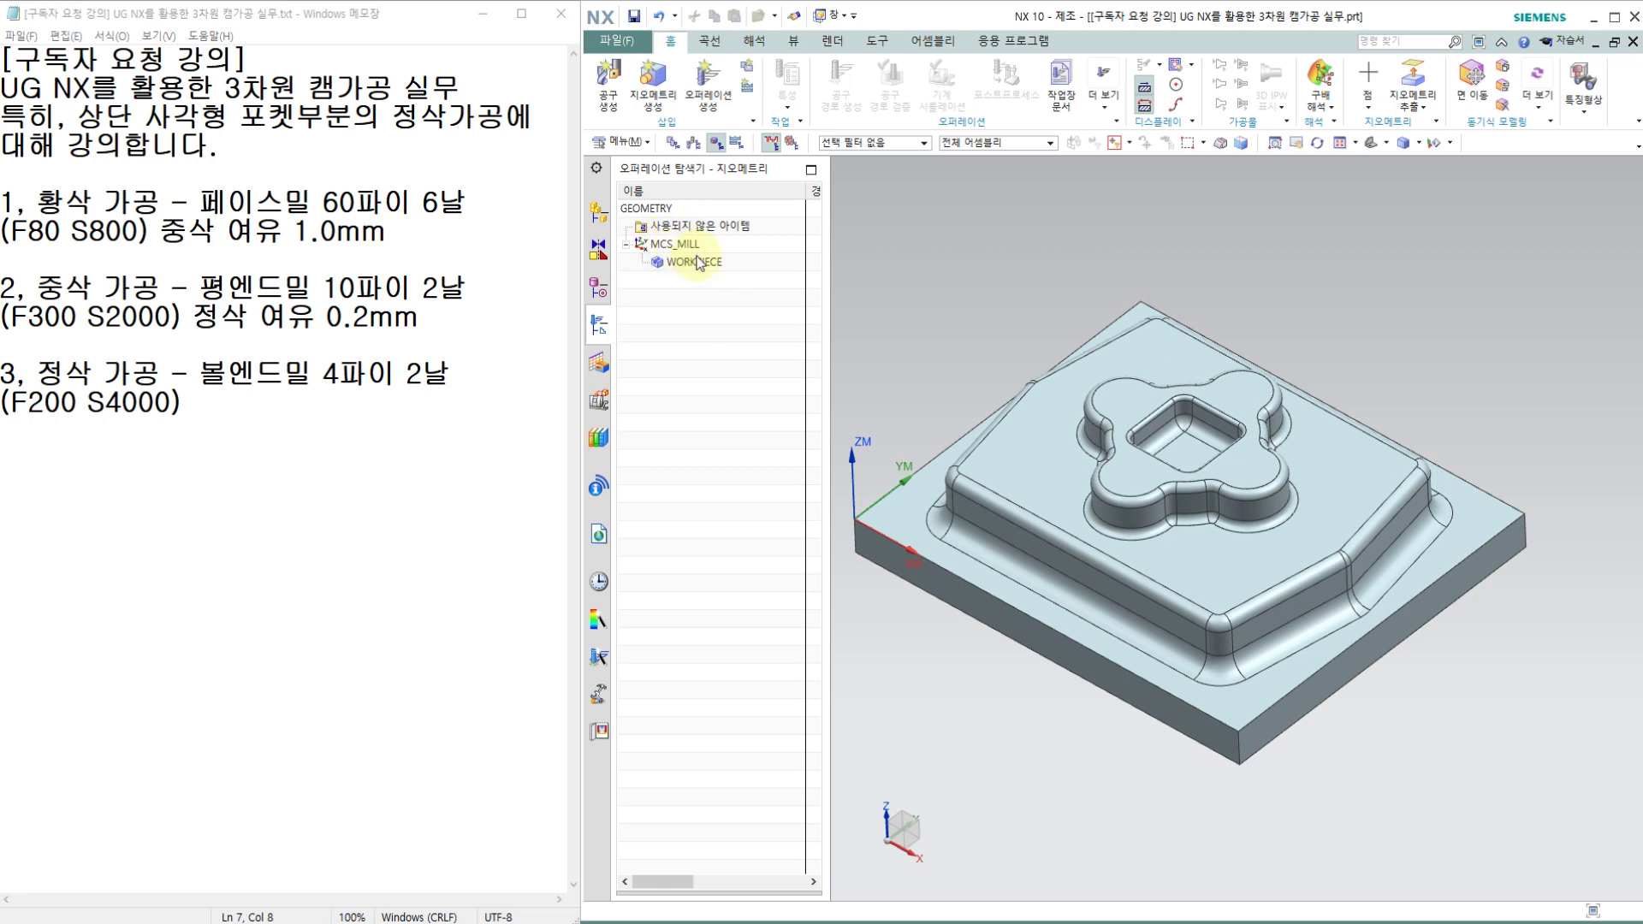
{"action": "right_click", "coordinate": [700, 334]}
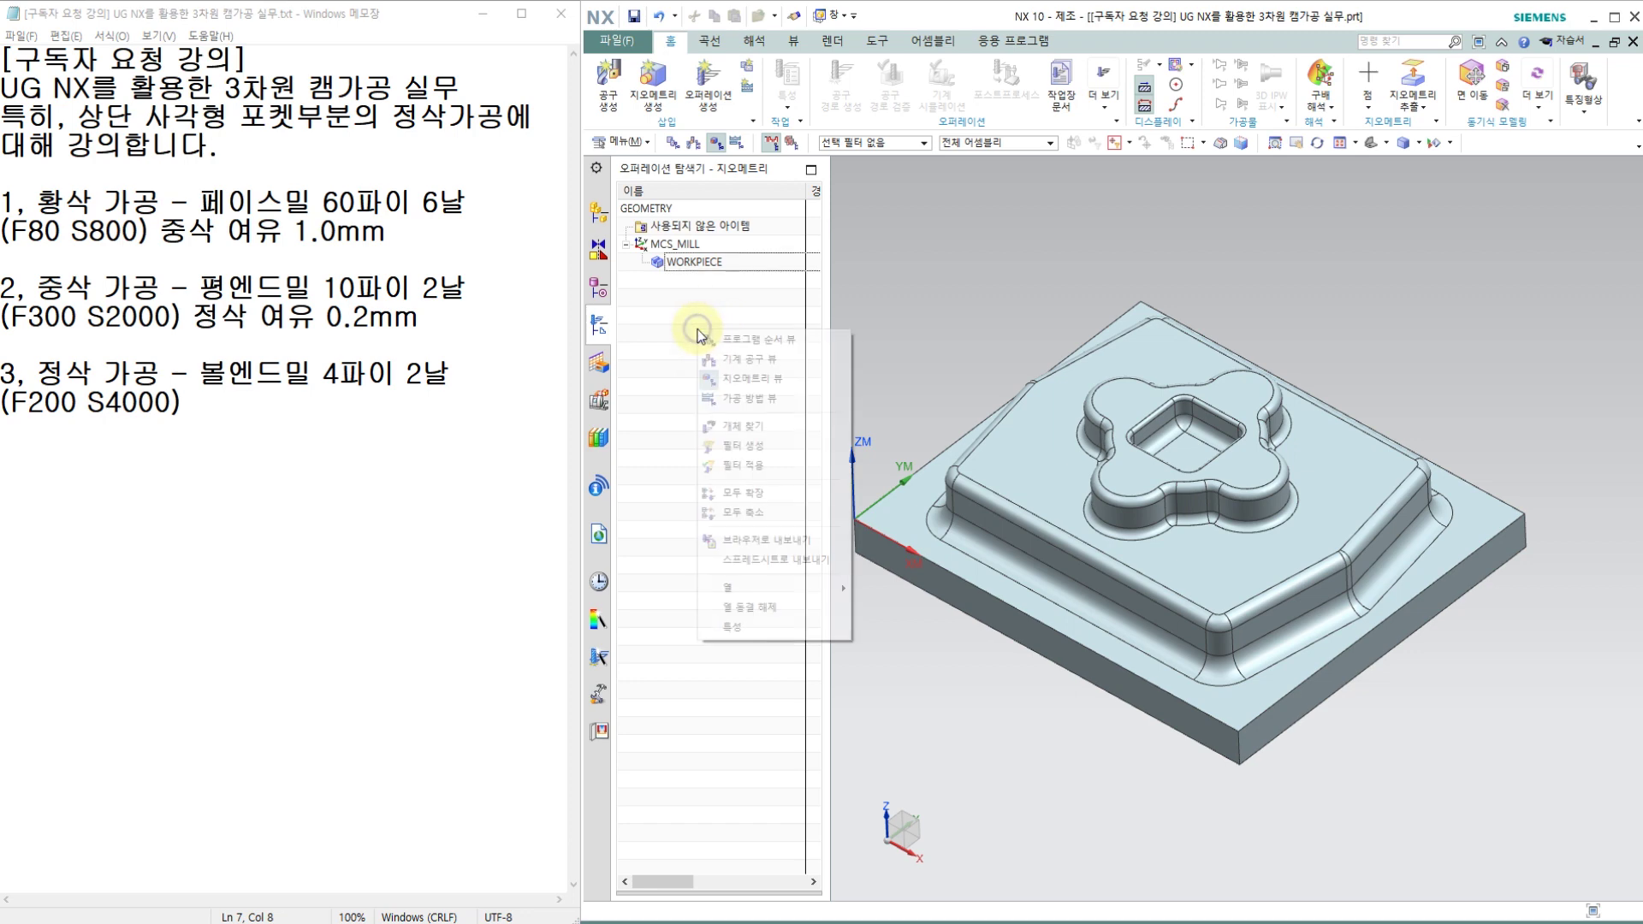
{"action": "left_click", "coordinate": [761, 382]}
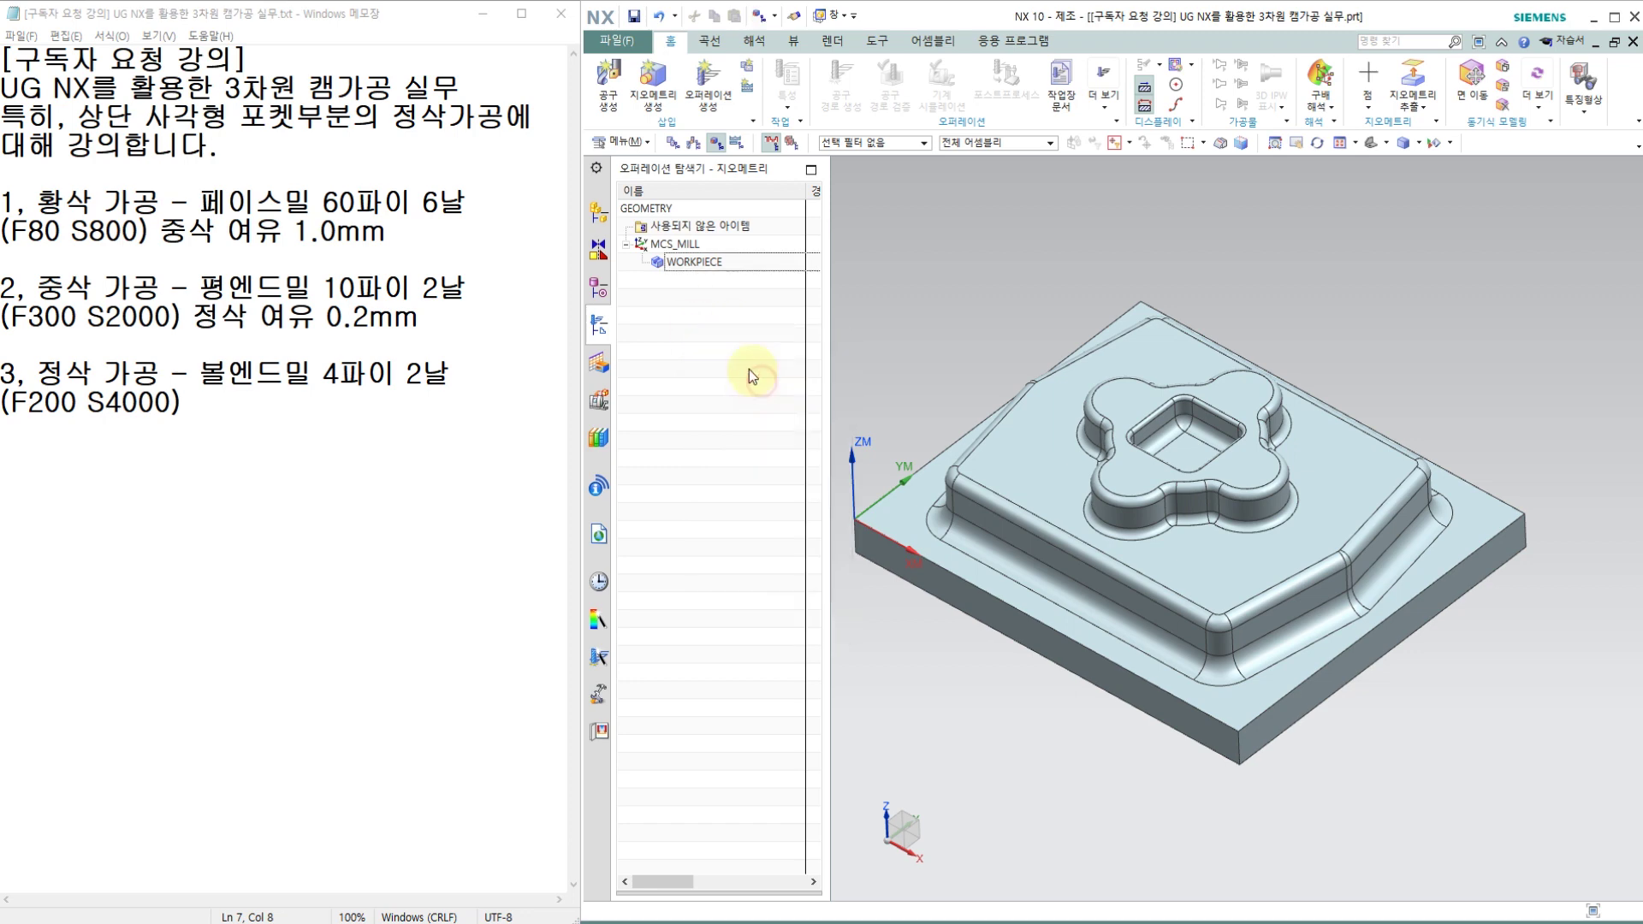
Specify the MCS_MILL machine coordinate system as a Dynamic CSYS at the corner of the part's base.
{"action": "left_click", "coordinate": [673, 246]}
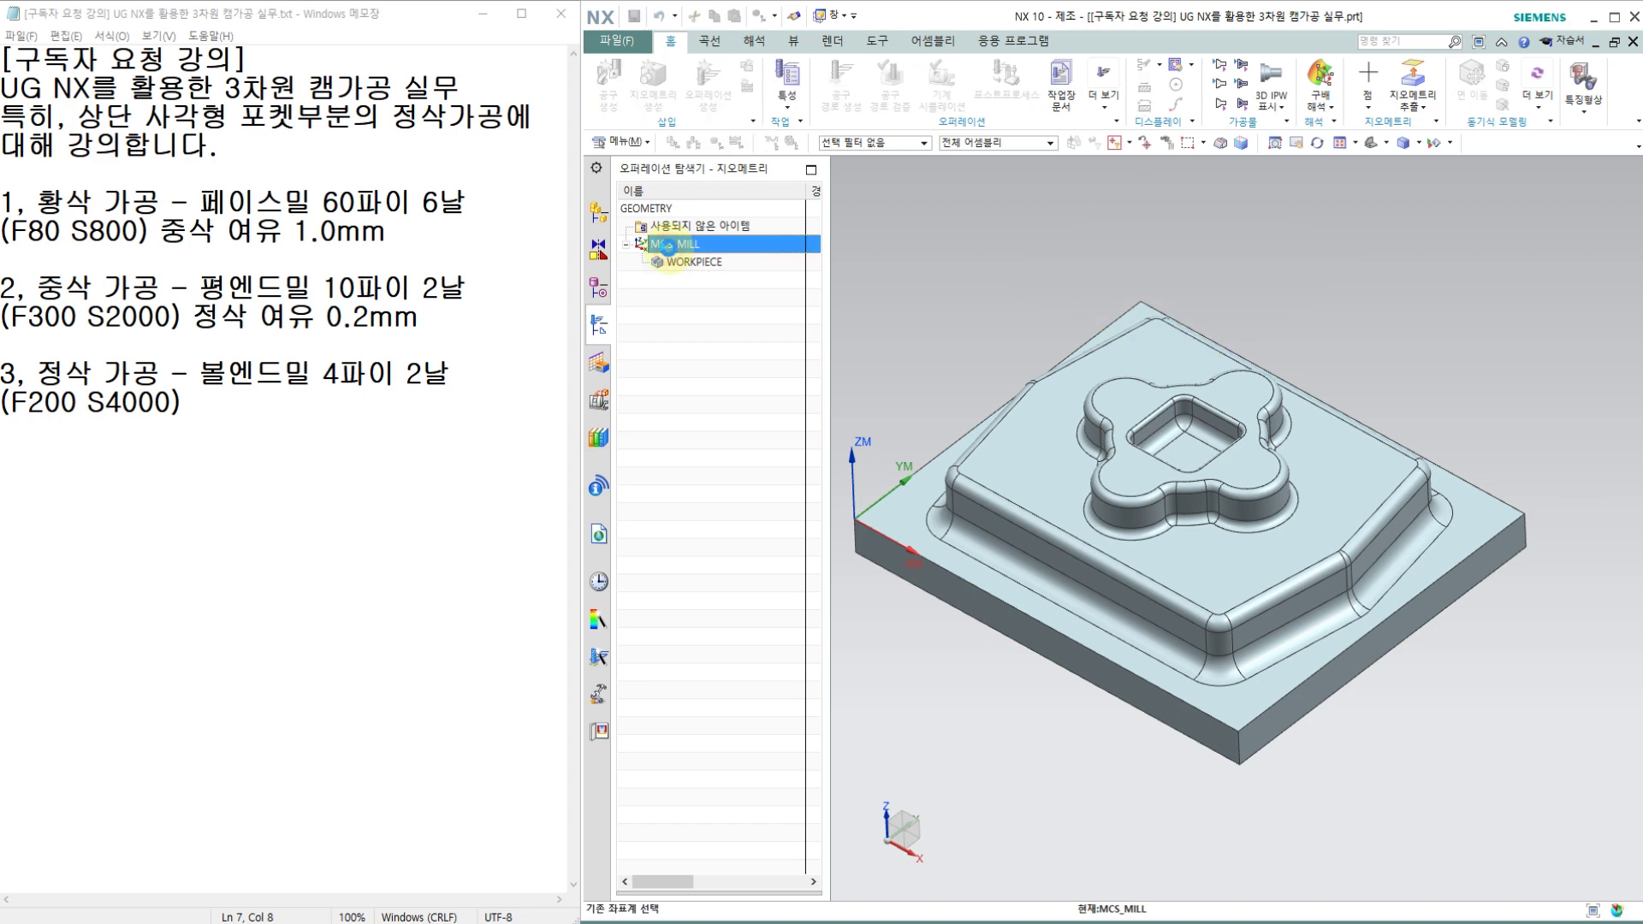
{"action": "double_click", "coordinate": [684, 248]}
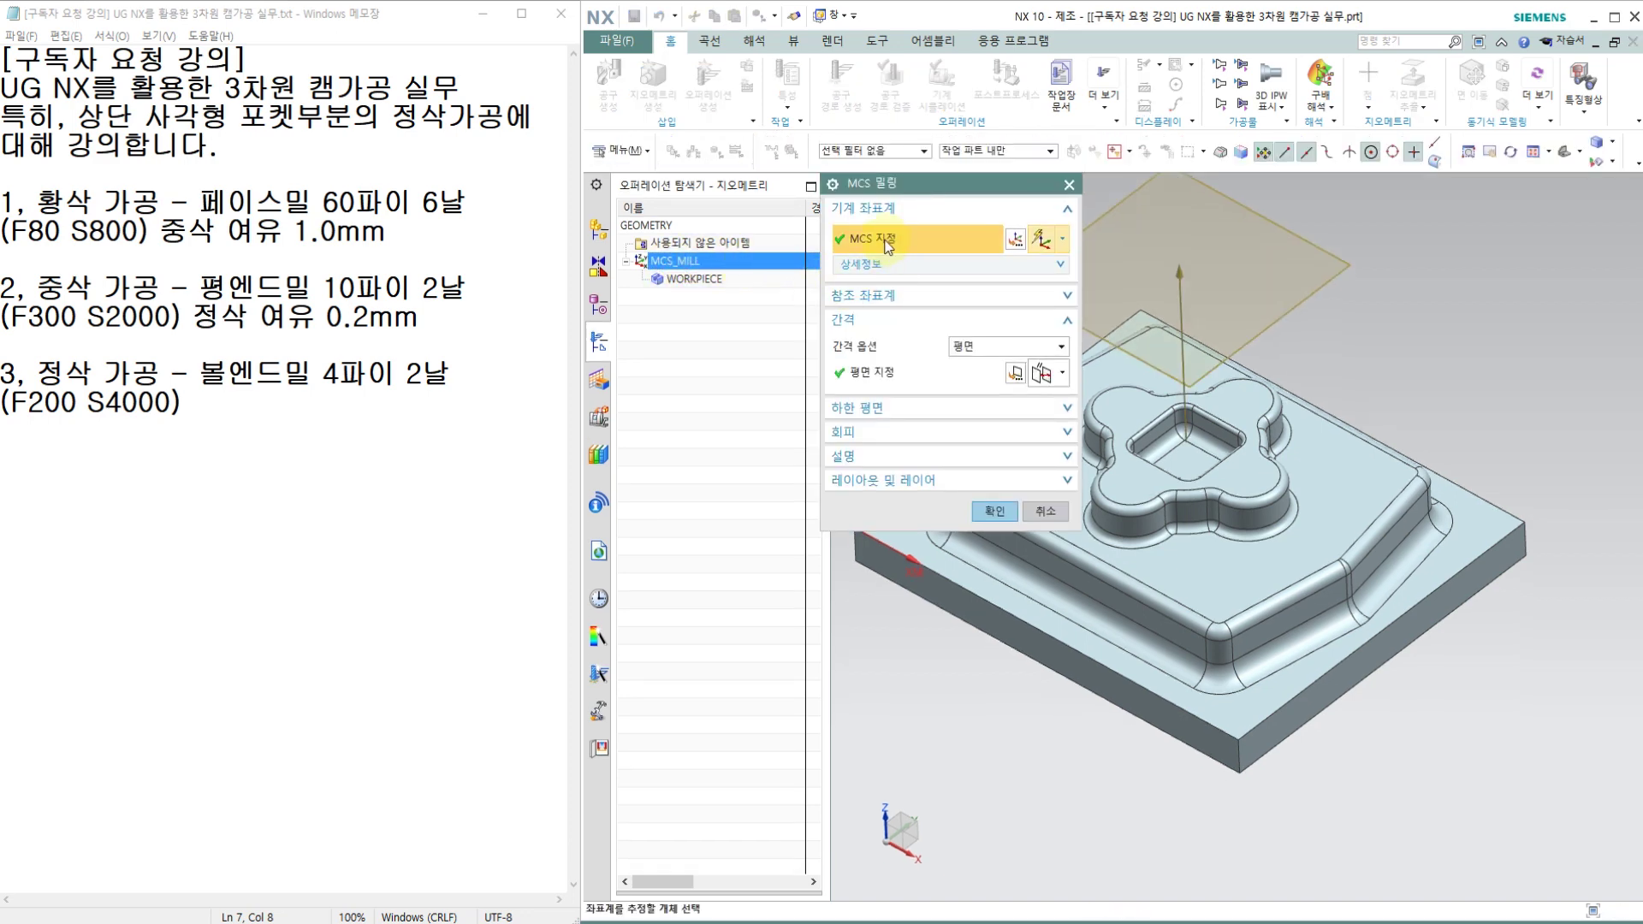
{"action": "left_click", "coordinate": [1015, 243]}
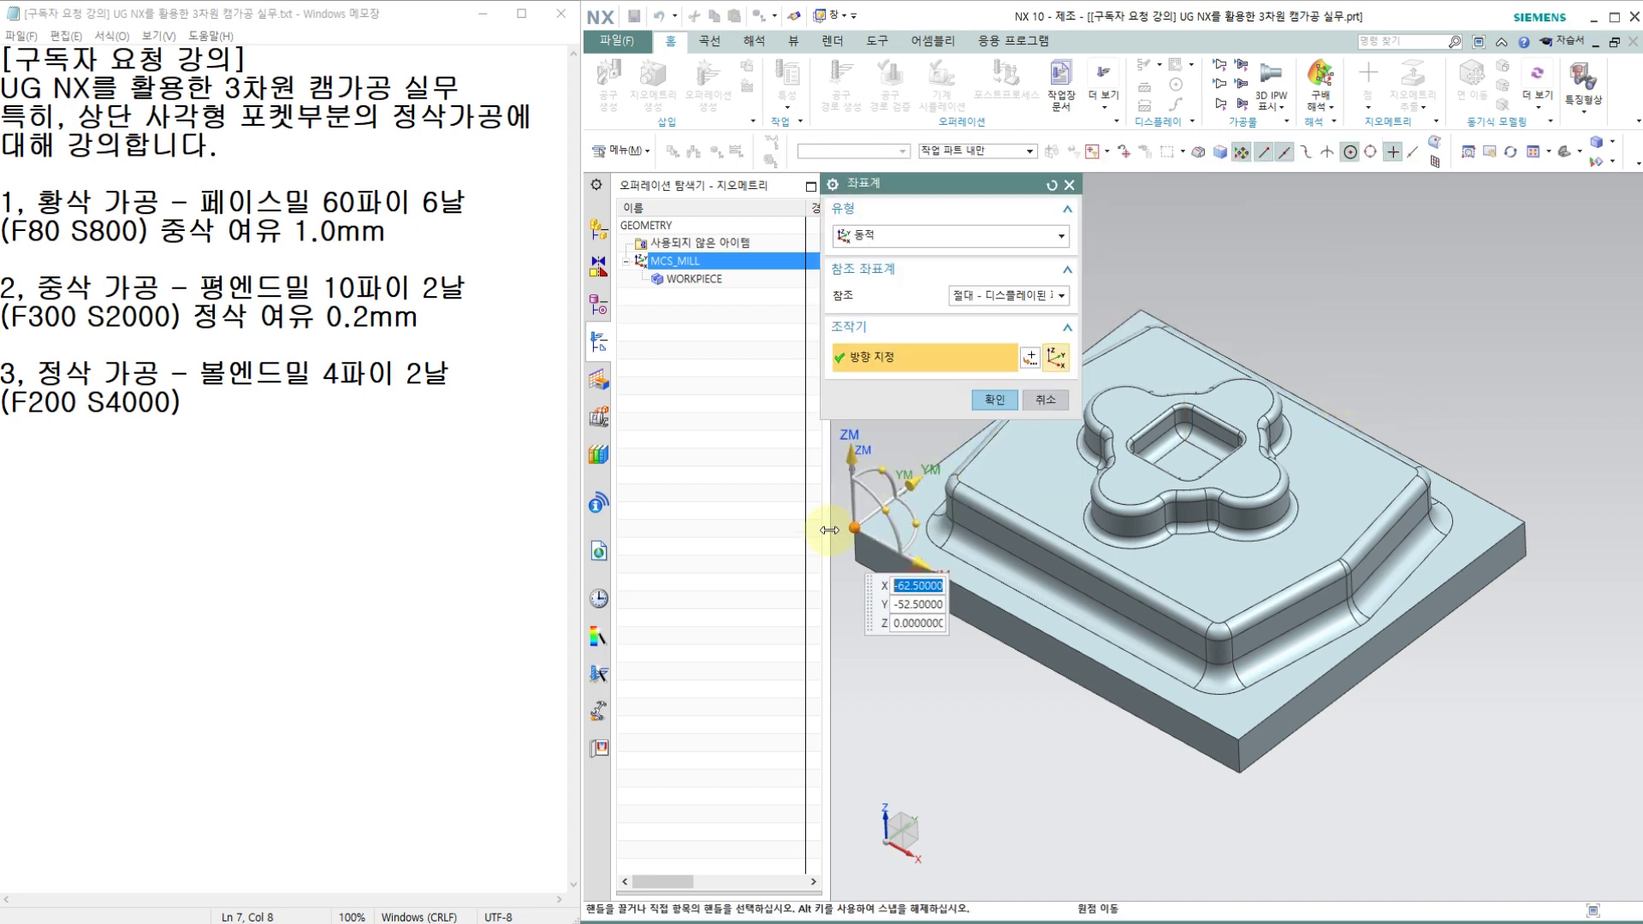
{"action": "left_click", "coordinate": [857, 501]}
{"action": "left_click", "coordinate": [1020, 401]}
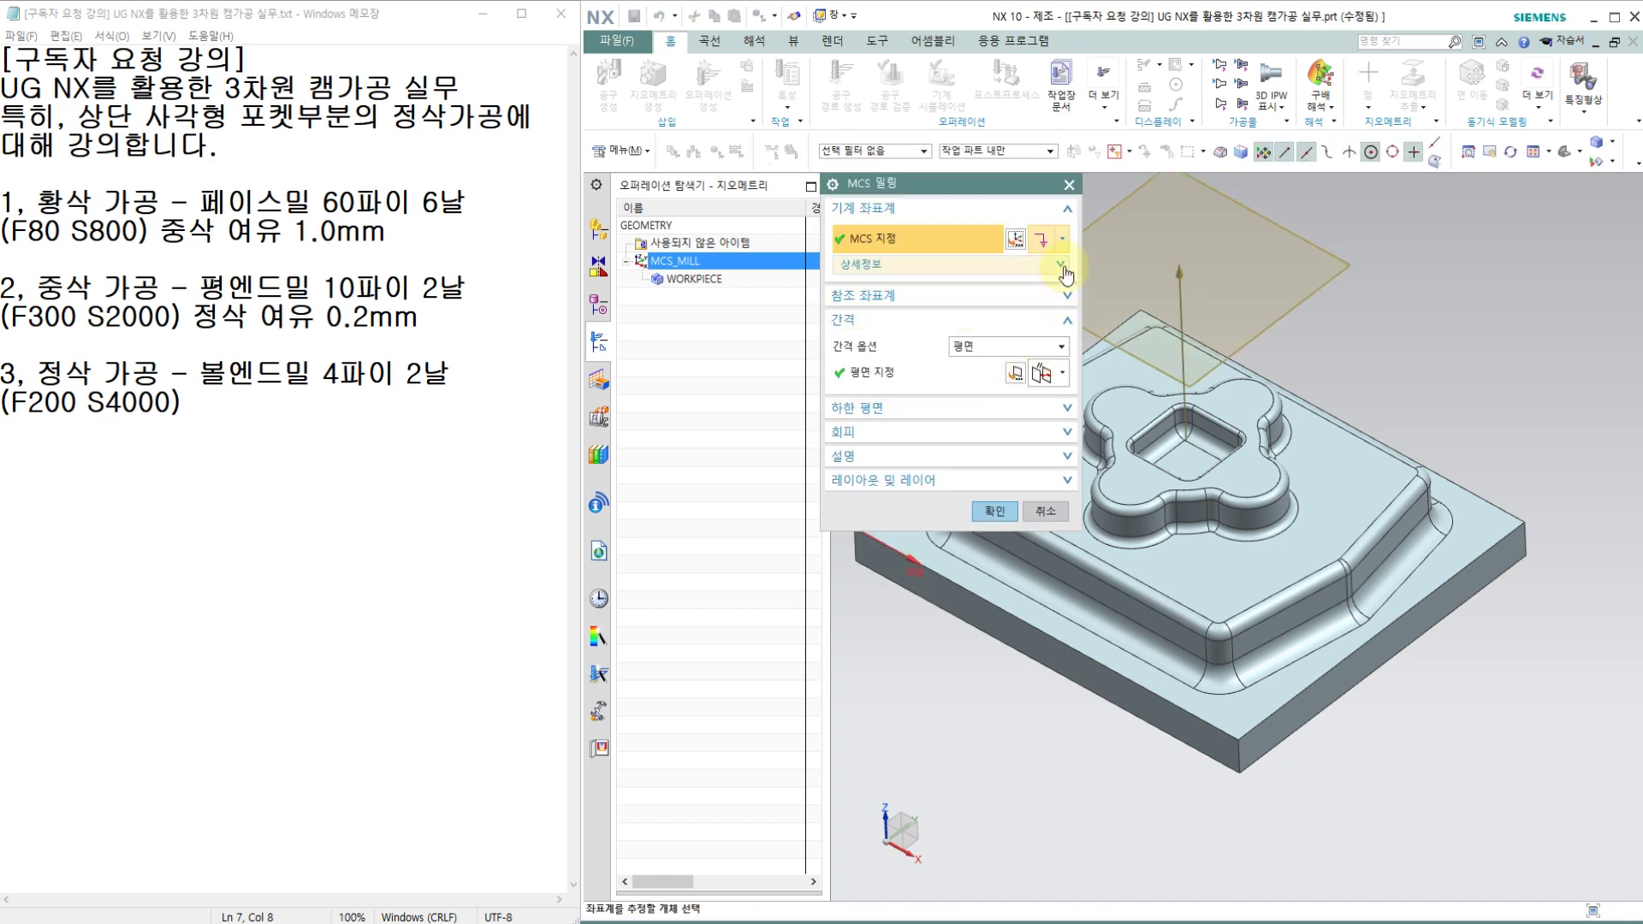
Set the MCS_MILL fixture offset to 1 and accept Plane as the clearance option with its plane above the part.
{"action": "left_click", "coordinate": [1062, 266]}
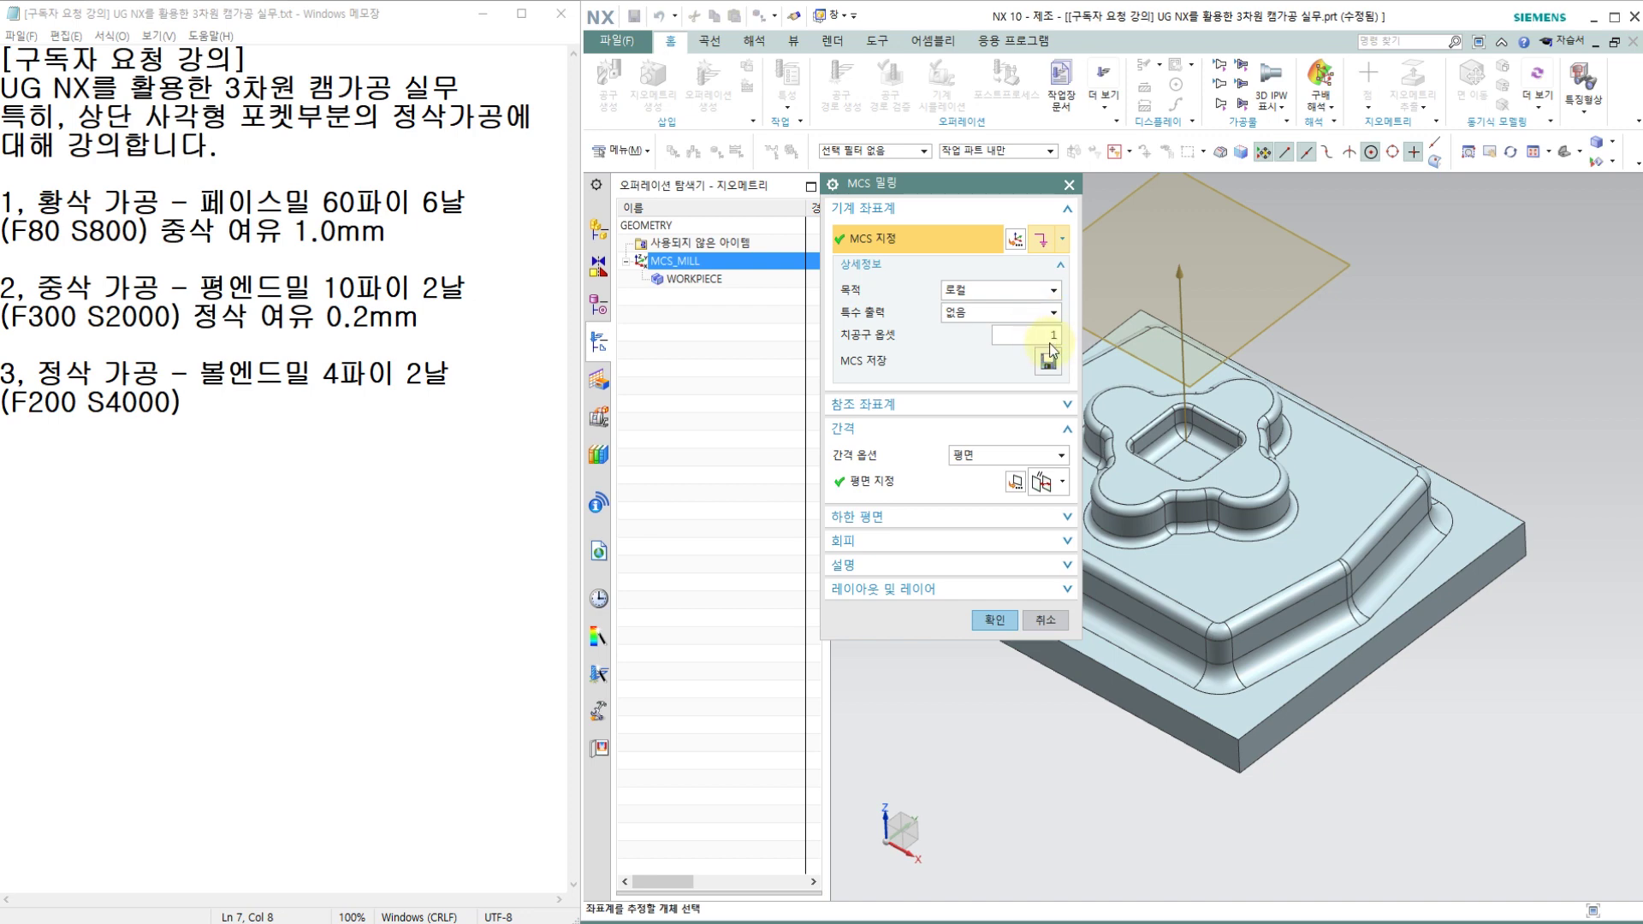
{"action": "type", "text": "21"}
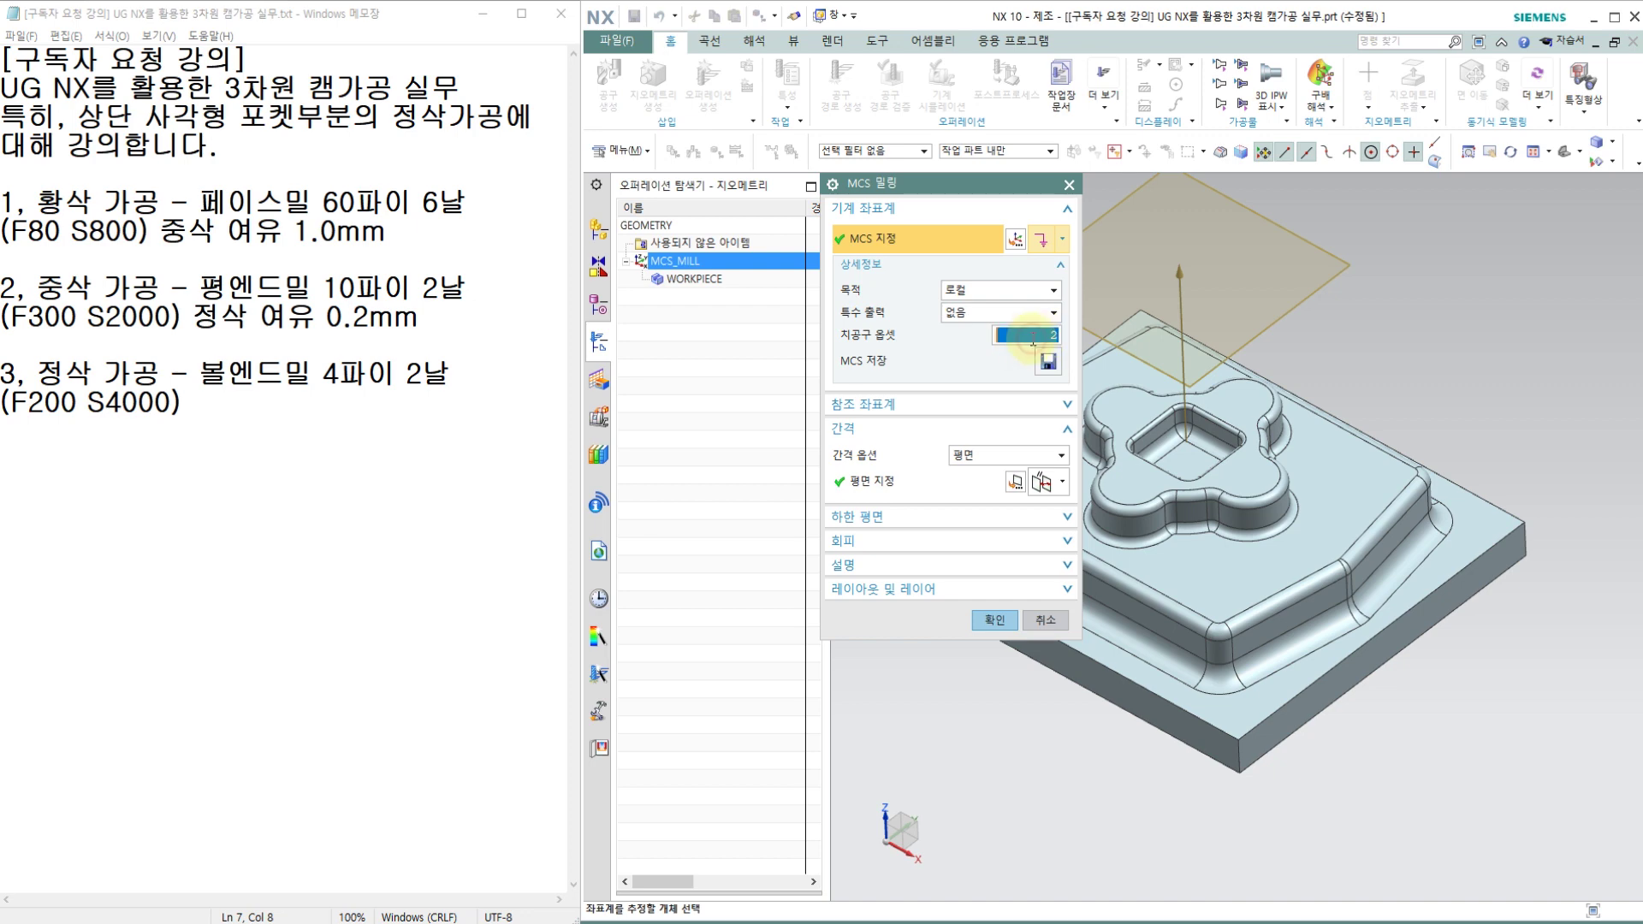
{"action": "left_click", "coordinate": [1008, 454]}
{"action": "left_click", "coordinate": [988, 519]}
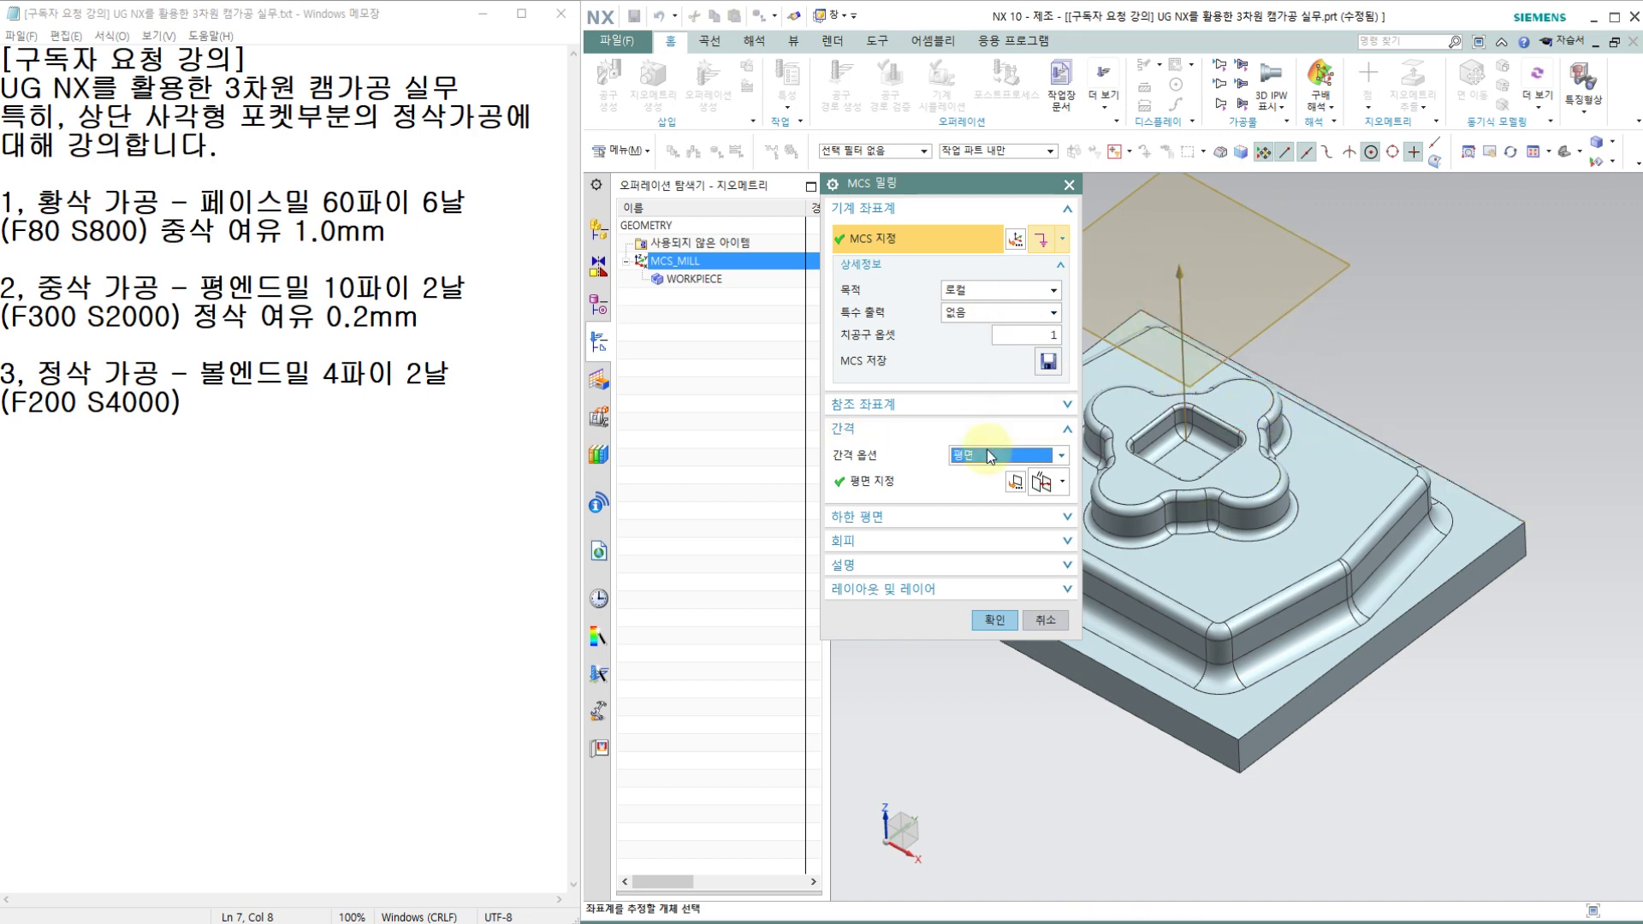
{"action": "left_click", "coordinate": [980, 483]}
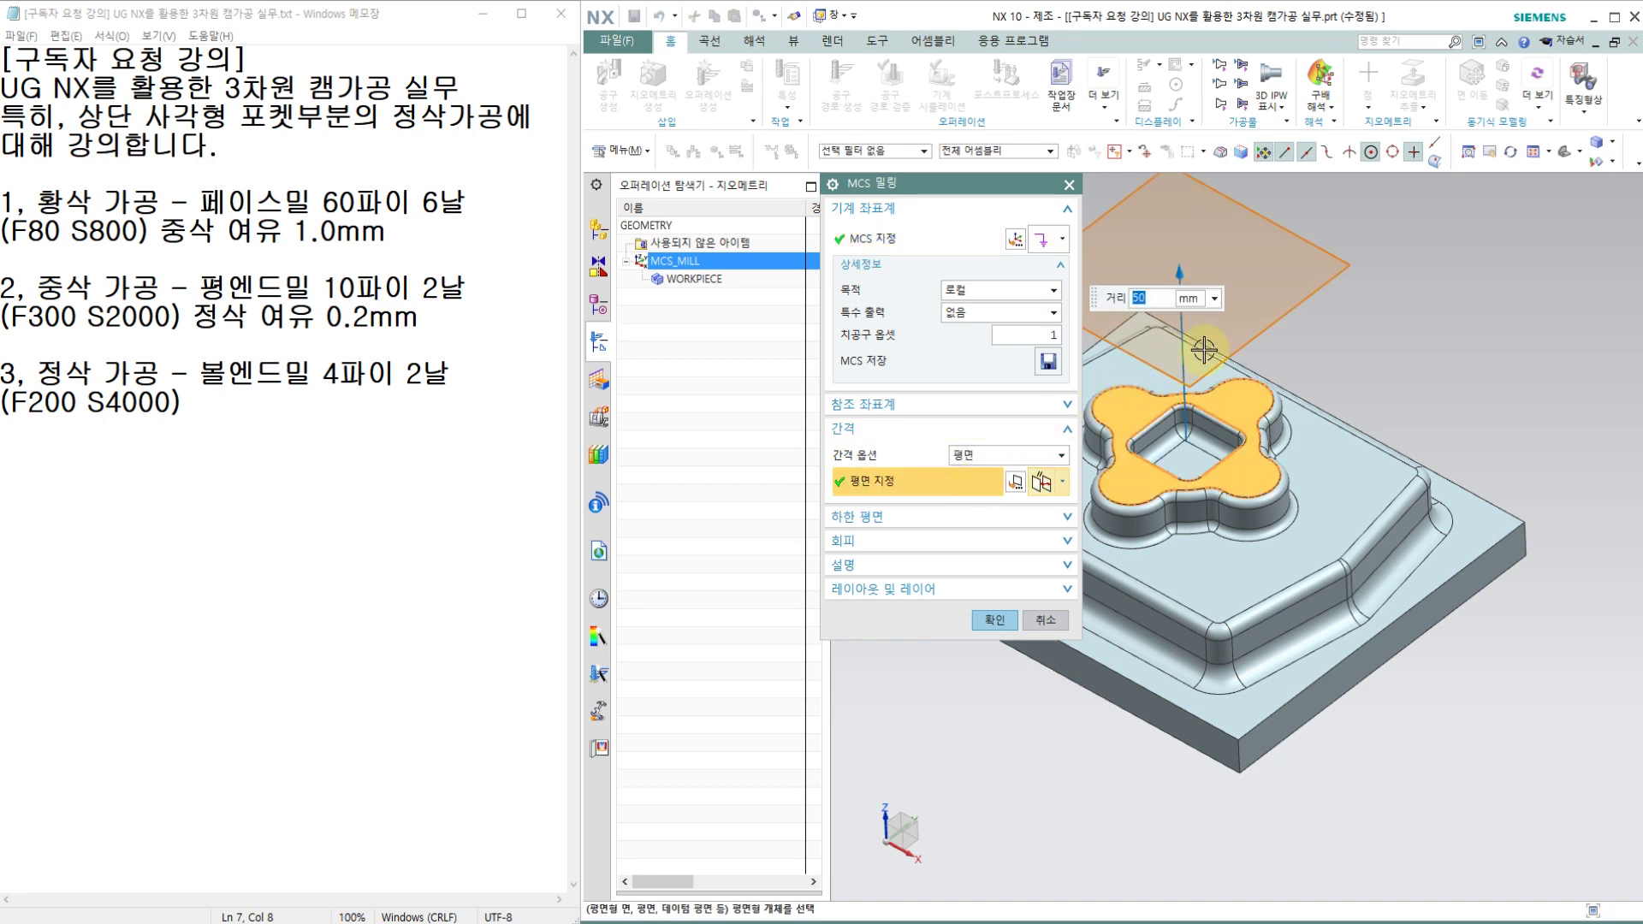
{"action": "left_click", "coordinate": [997, 620]}
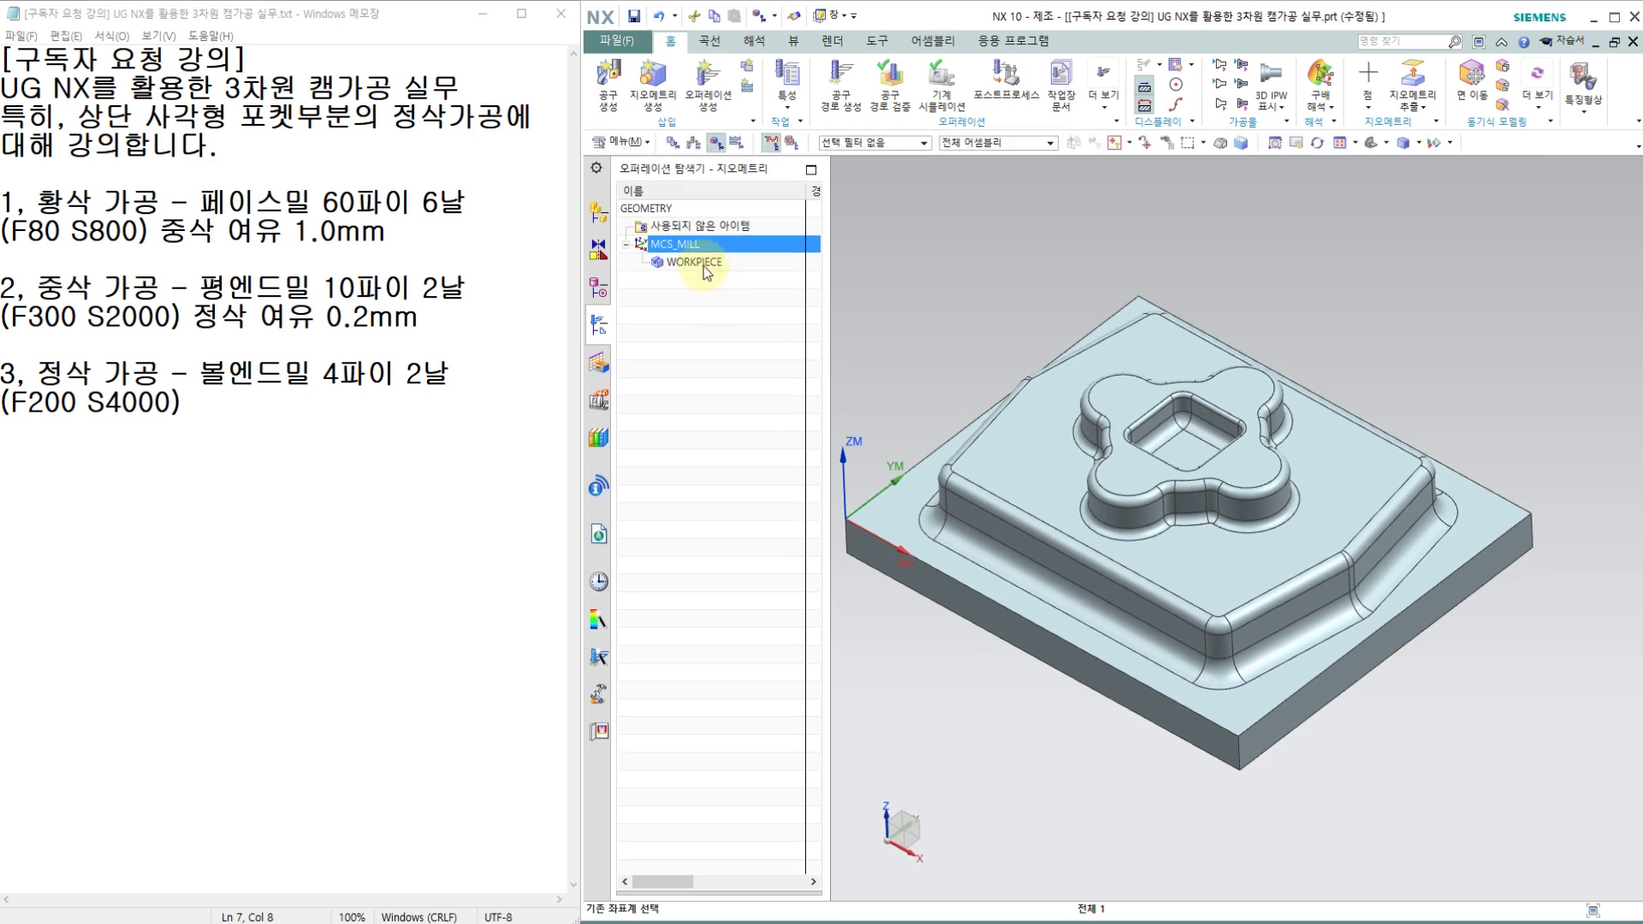
Specify the solid body as the part geometry of WORKPIECE.
{"action": "left_click", "coordinate": [704, 265]}
{"action": "double_click", "coordinate": [703, 266]}
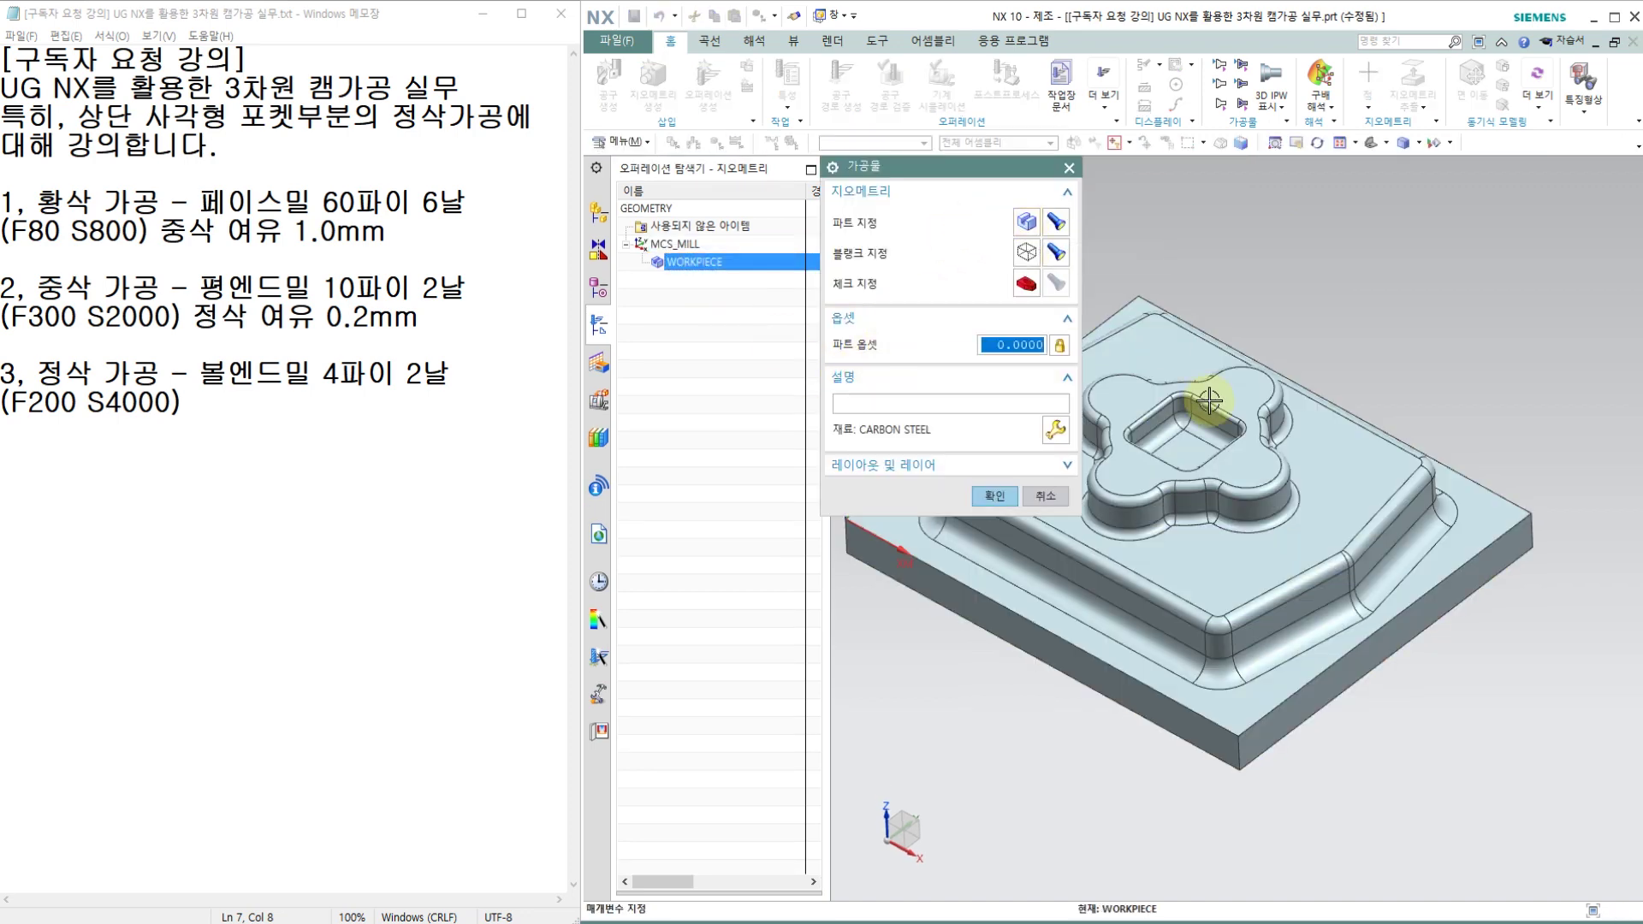
{"action": "left_click", "coordinate": [1025, 221]}
{"action": "left_click", "coordinate": [1219, 356]}
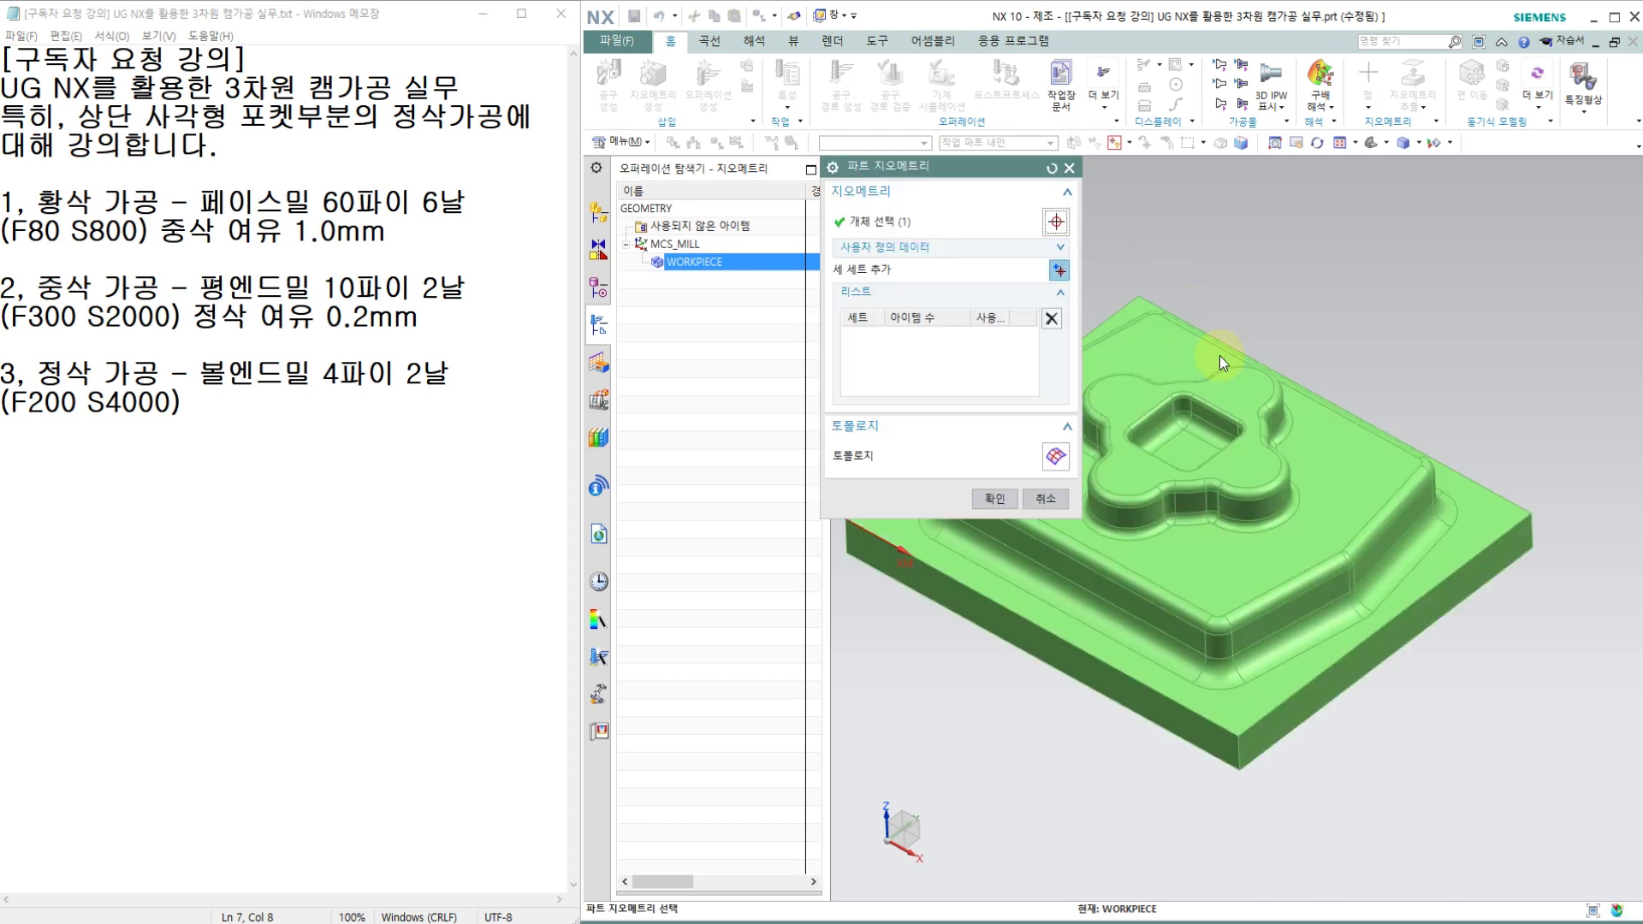
{"action": "left_click", "coordinate": [1001, 519]}
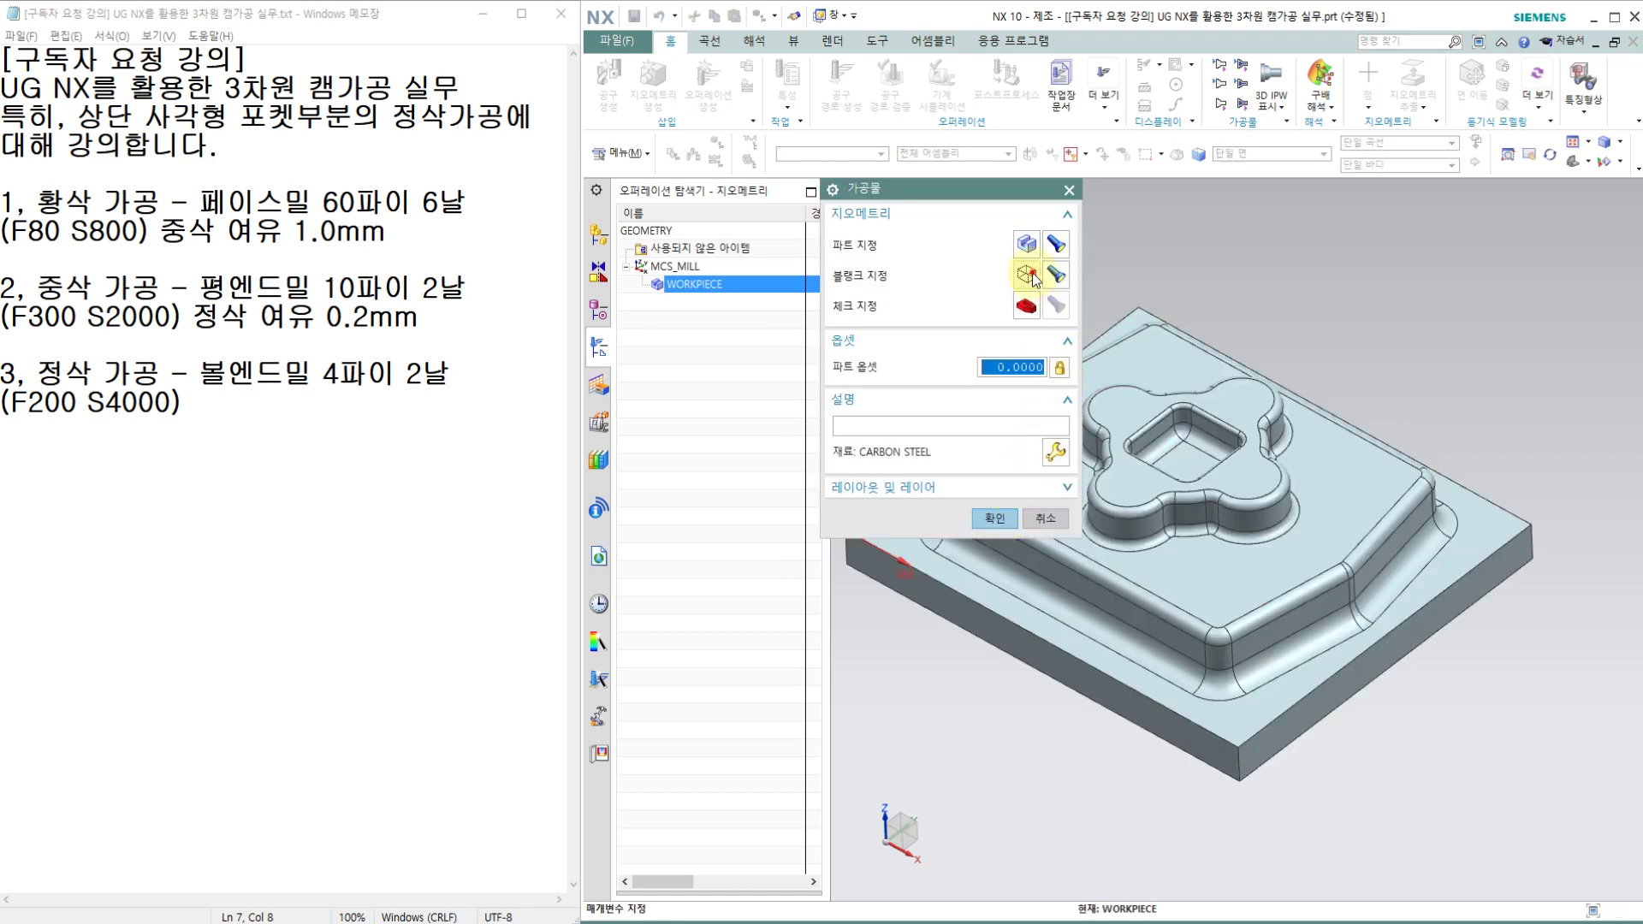
Define the WORKPIECE blank as a bounding block with a ZM+ limit of 5 and all other limits 0, and check both geometry entries.
{"action": "left_click", "coordinate": [1027, 274]}
{"action": "left_click", "coordinate": [1316, 495]}
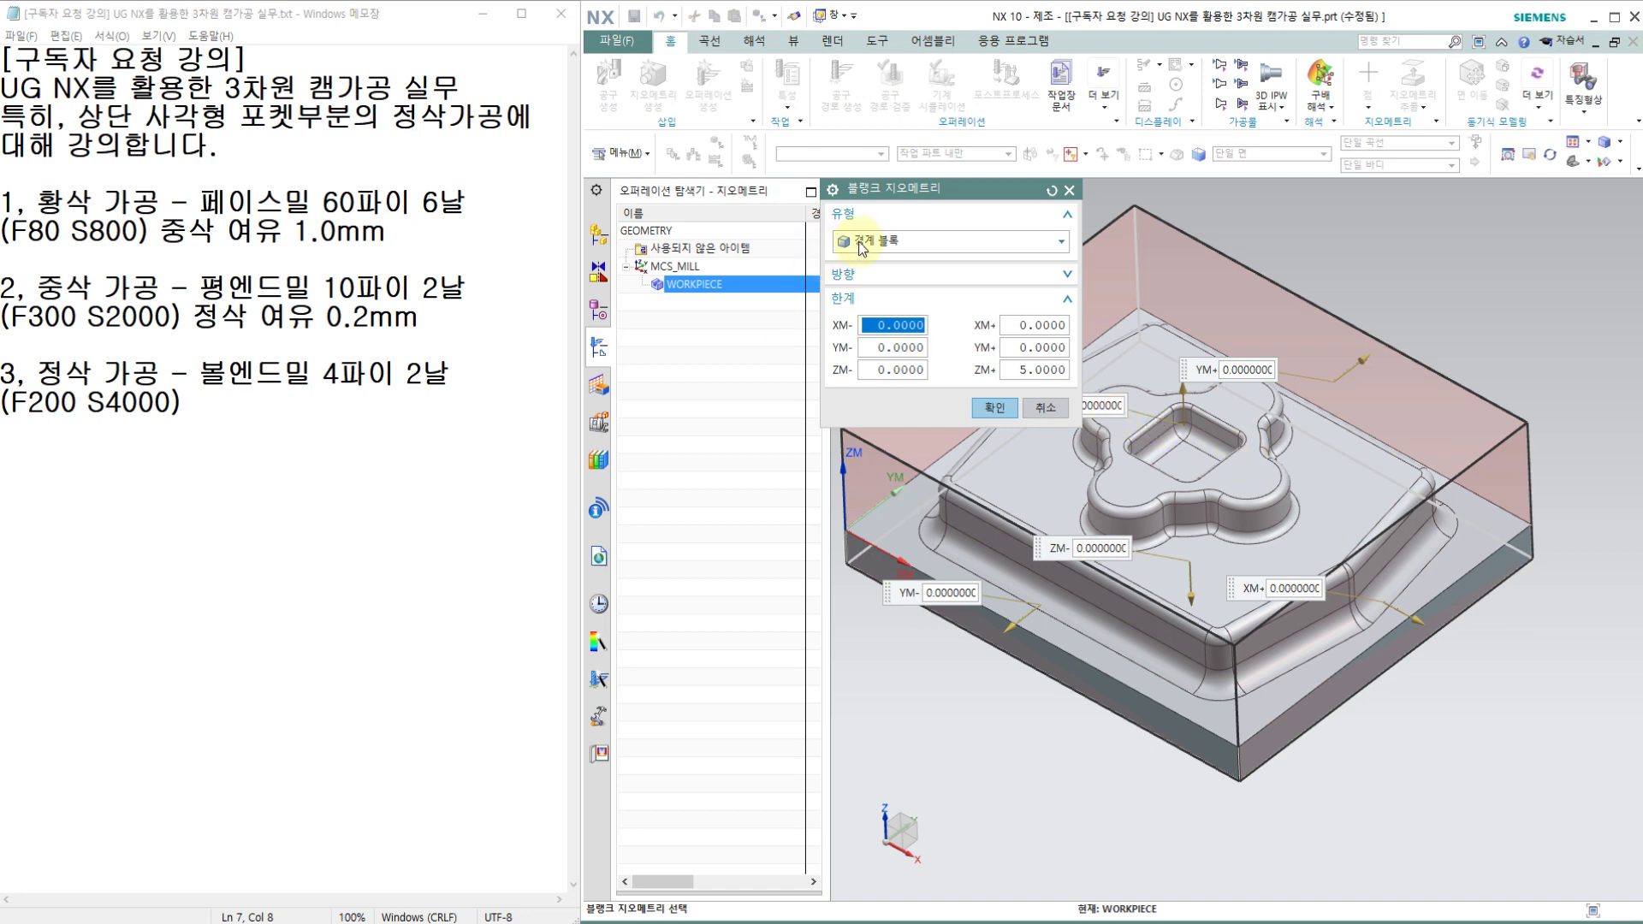
{"action": "middle_click_drag", "start_coordinate": [1315, 493], "coordinate": [1356, 500]}
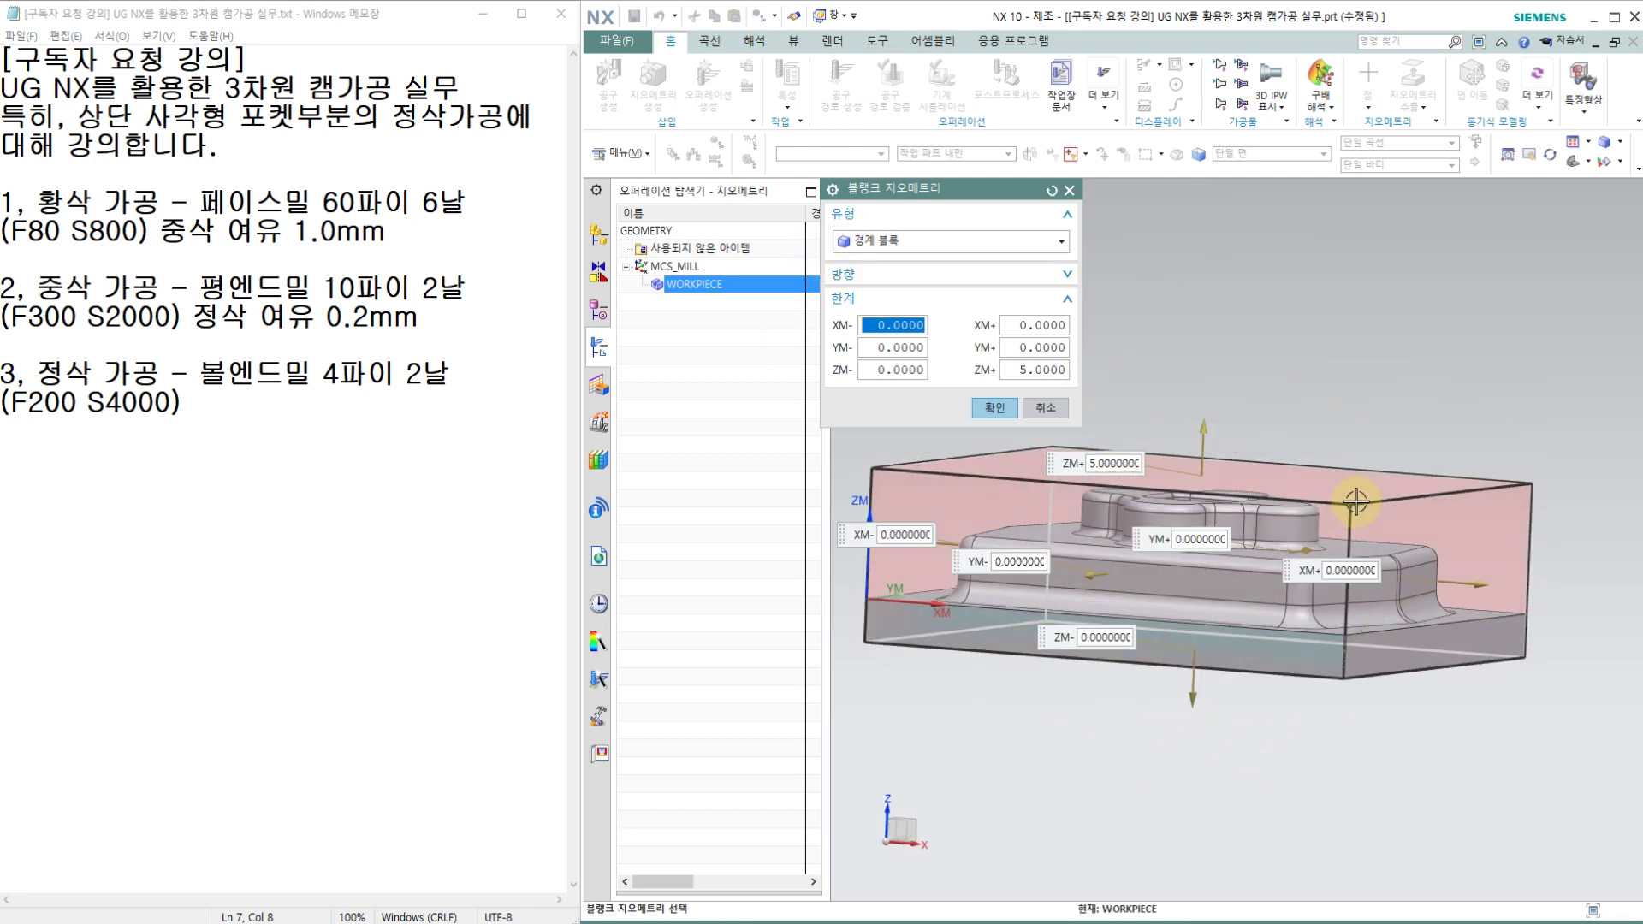
{"action": "key", "text": "F8"}
{"action": "scroll", "coordinate": [1238, 490], "scroll_direction": "up", "scroll_amount": 2}
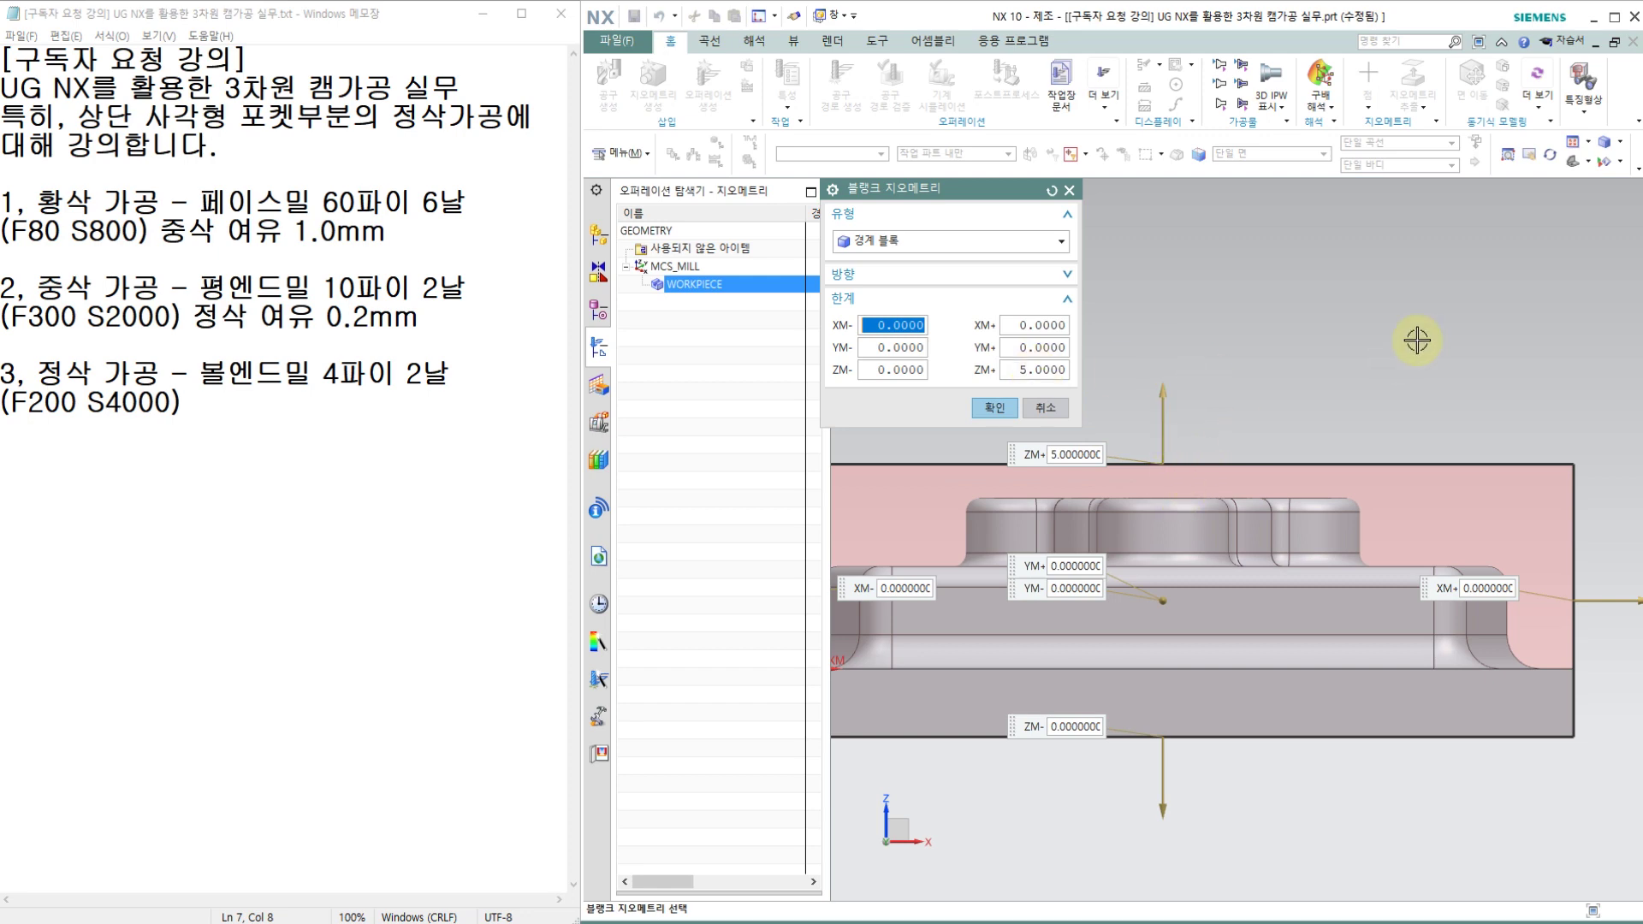
{"action": "key", "text": "Home"}
{"action": "left_click", "coordinate": [1016, 411]}
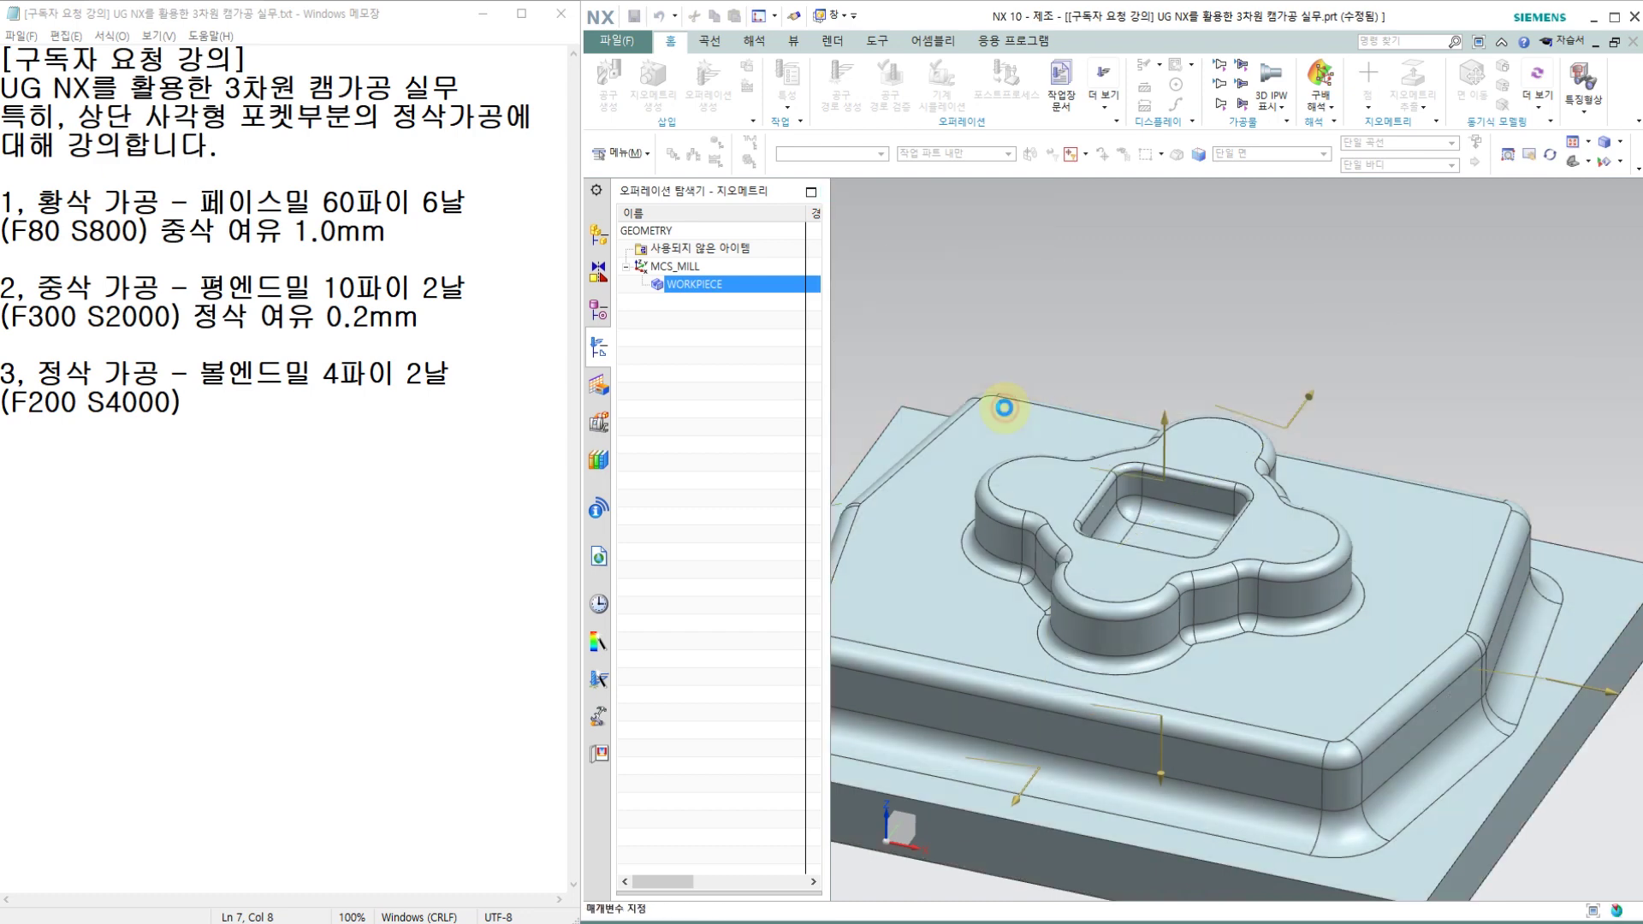
{"action": "left_click", "coordinate": [991, 520]}
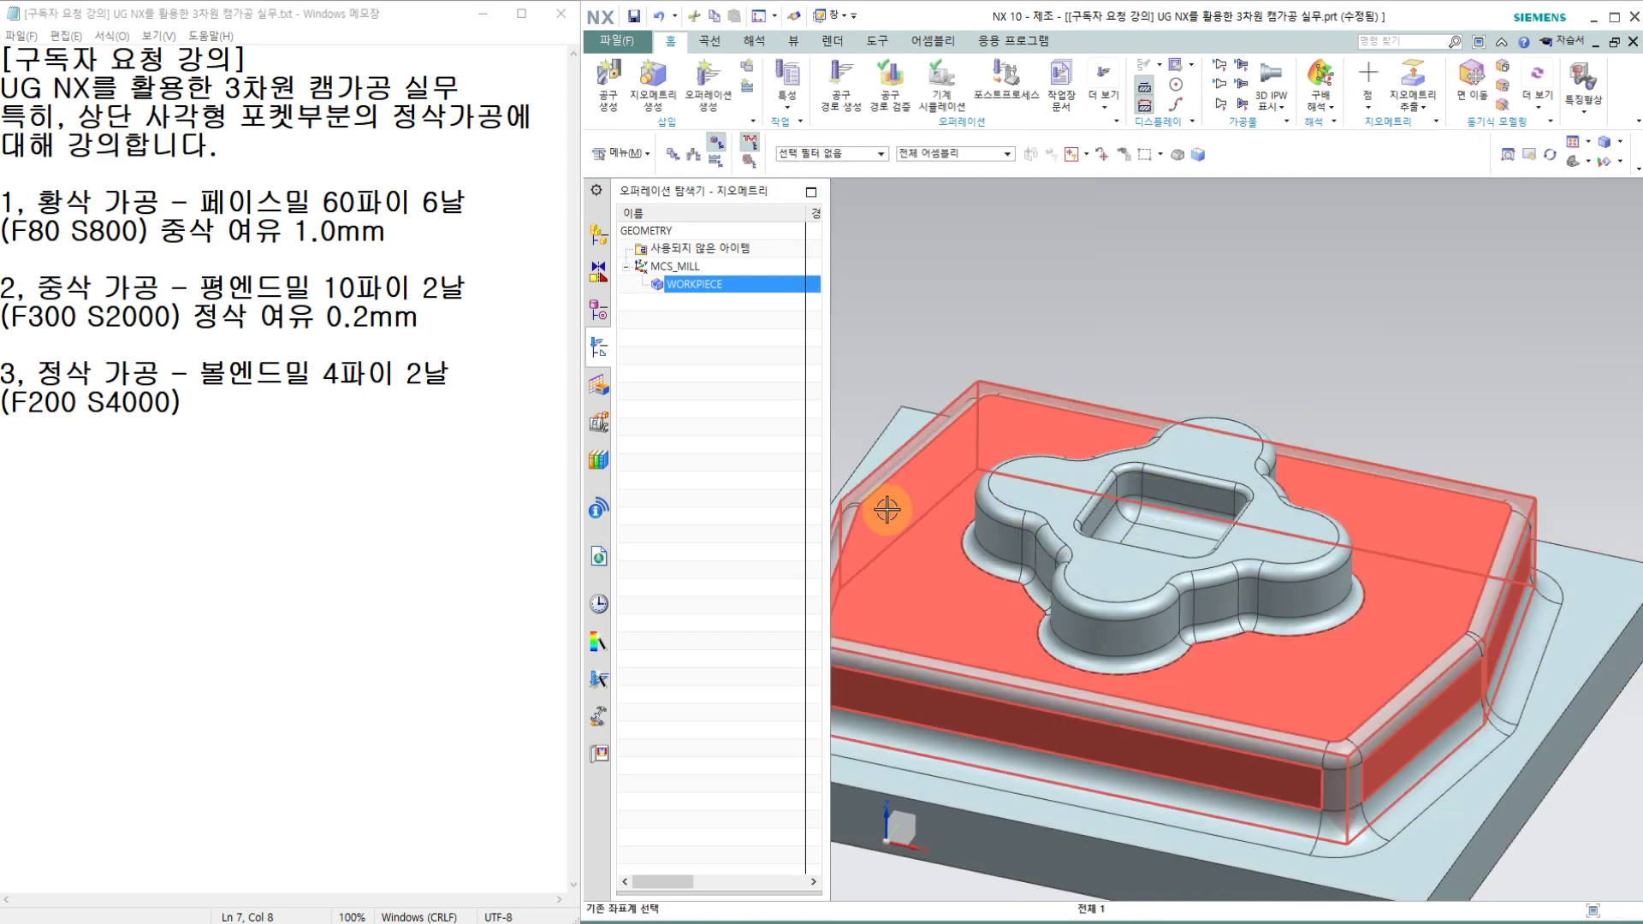
{"action": "left_click", "coordinate": [676, 245]}
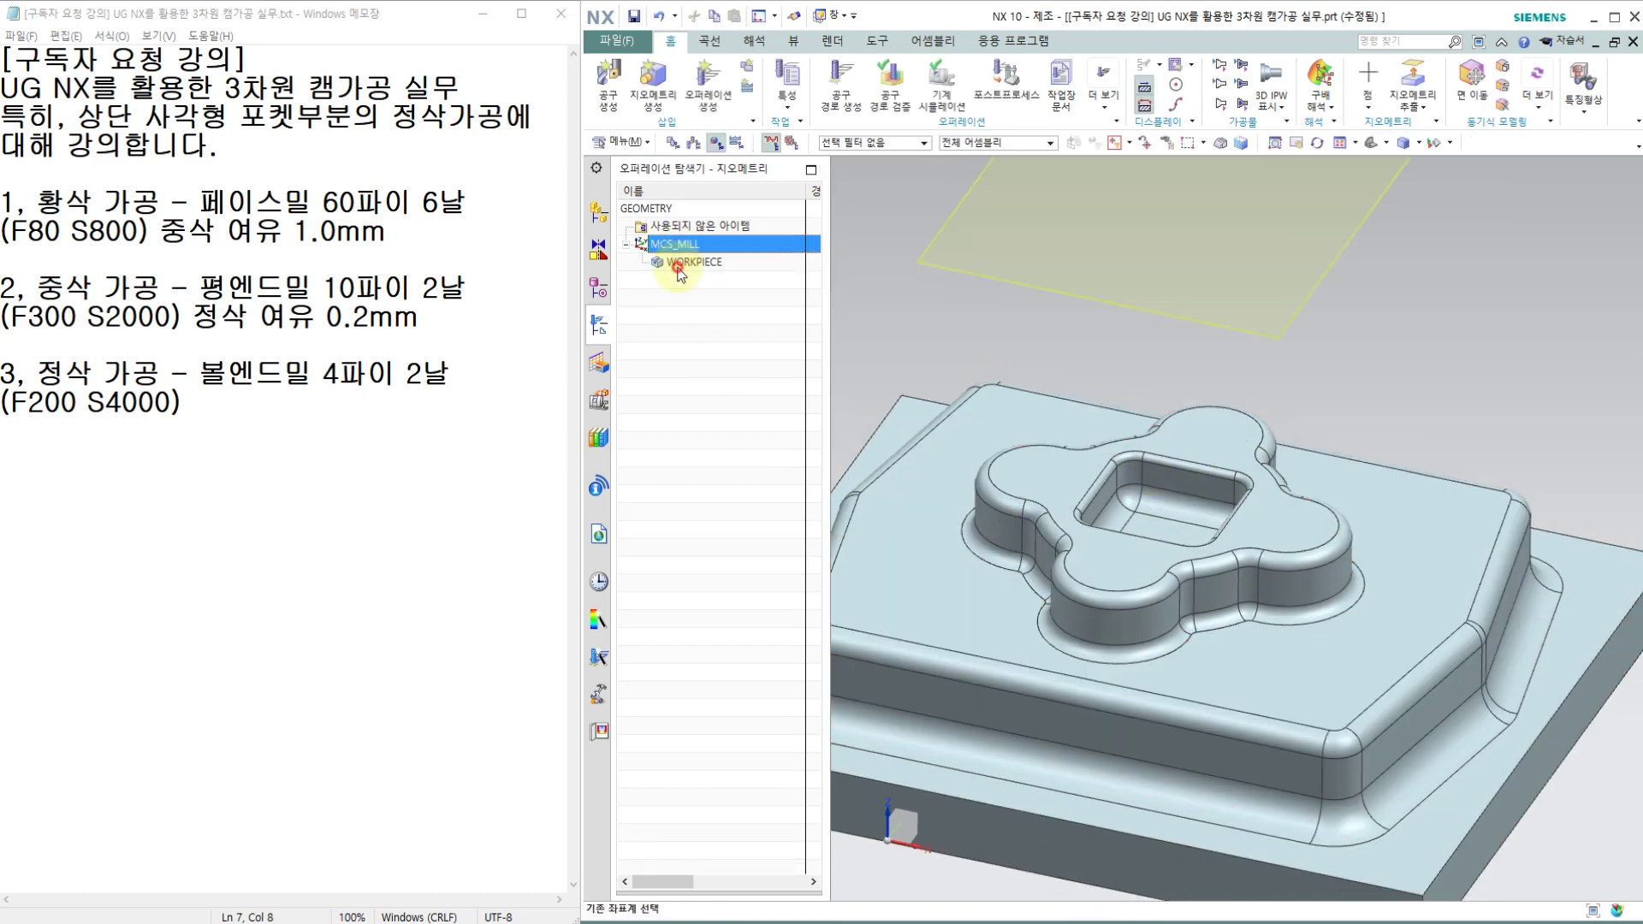
{"action": "left_click", "coordinate": [682, 265]}
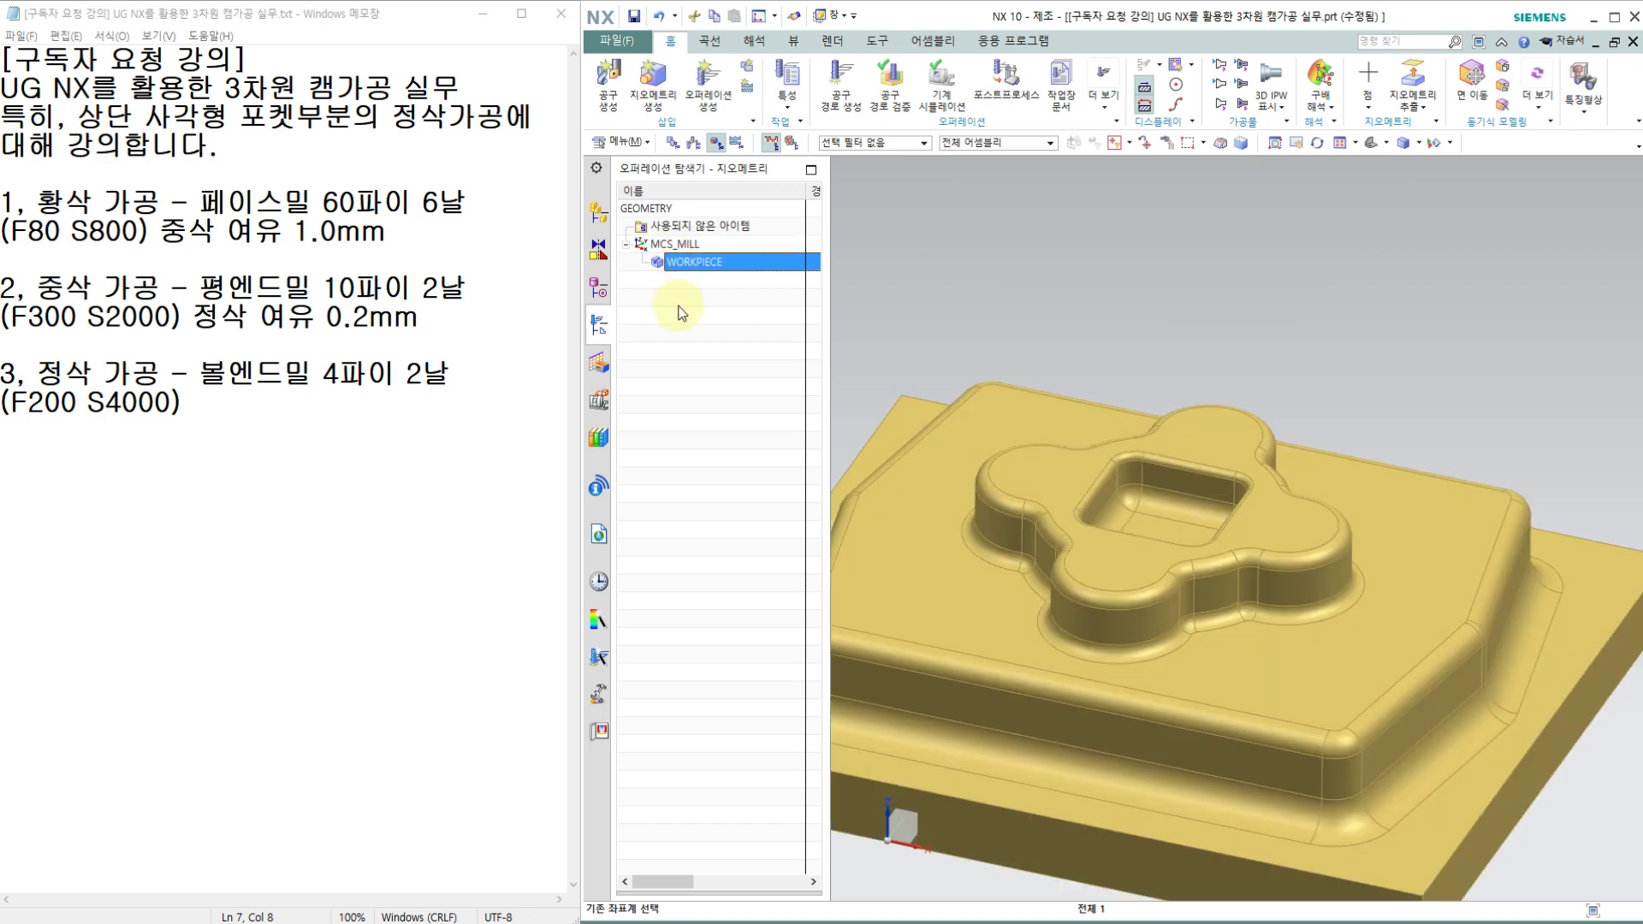
Switch the Operation Navigator to the machine tool view and review the three tools listed in the machining notes.
{"action": "right_click", "coordinate": [679, 323]}
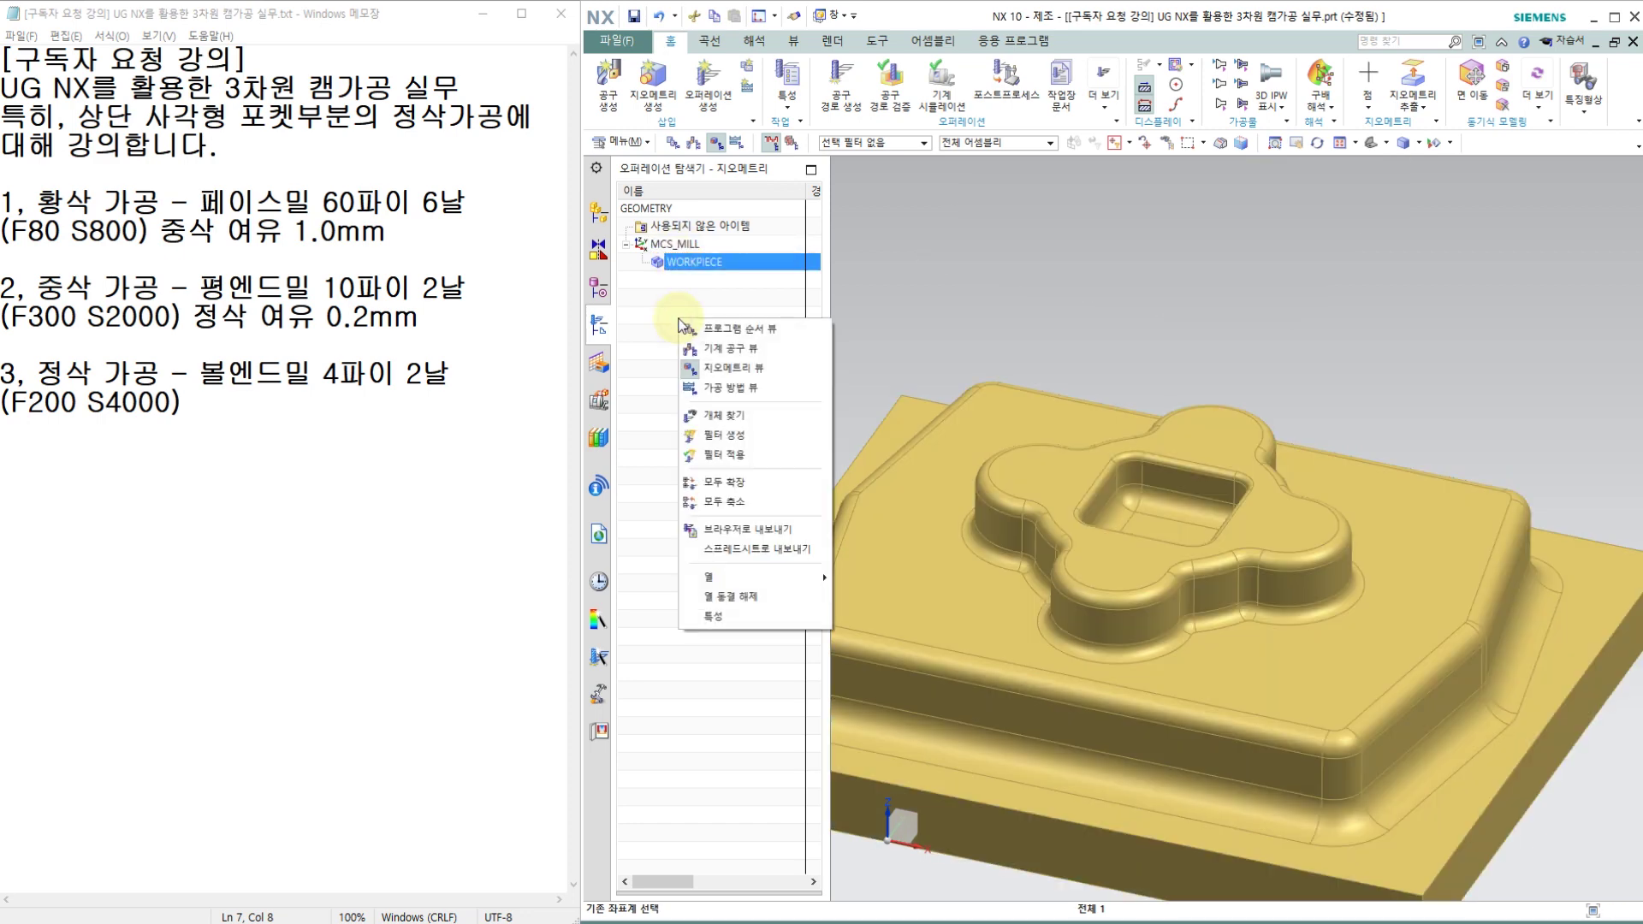
{"action": "left_click", "coordinate": [725, 352]}
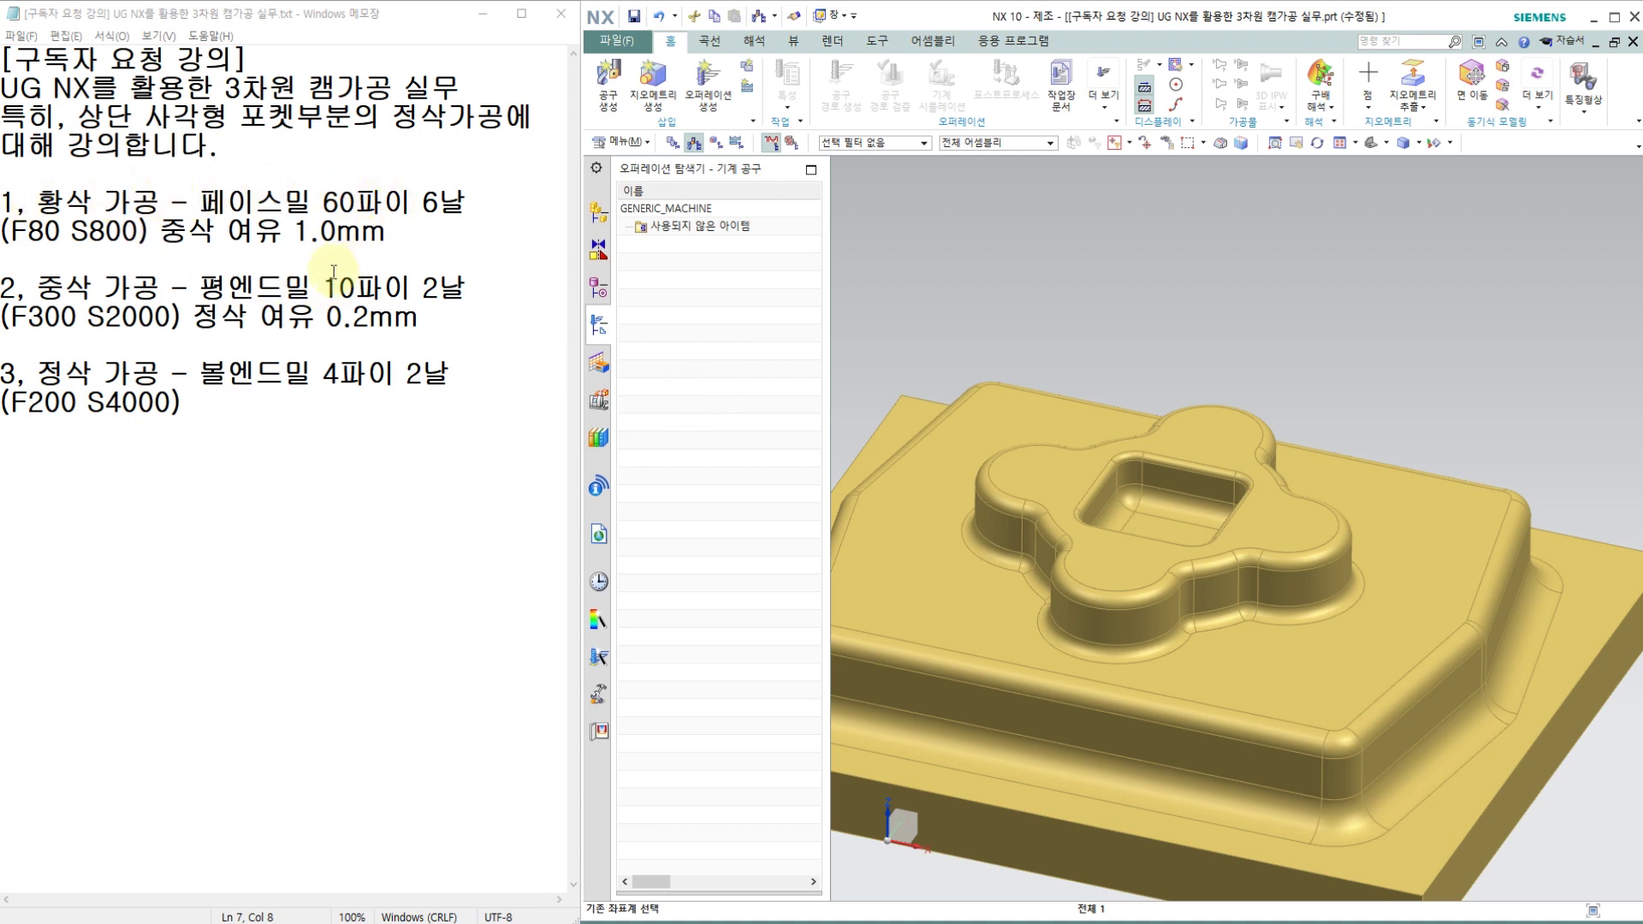
{"action": "left_click", "coordinate": [419, 289]}
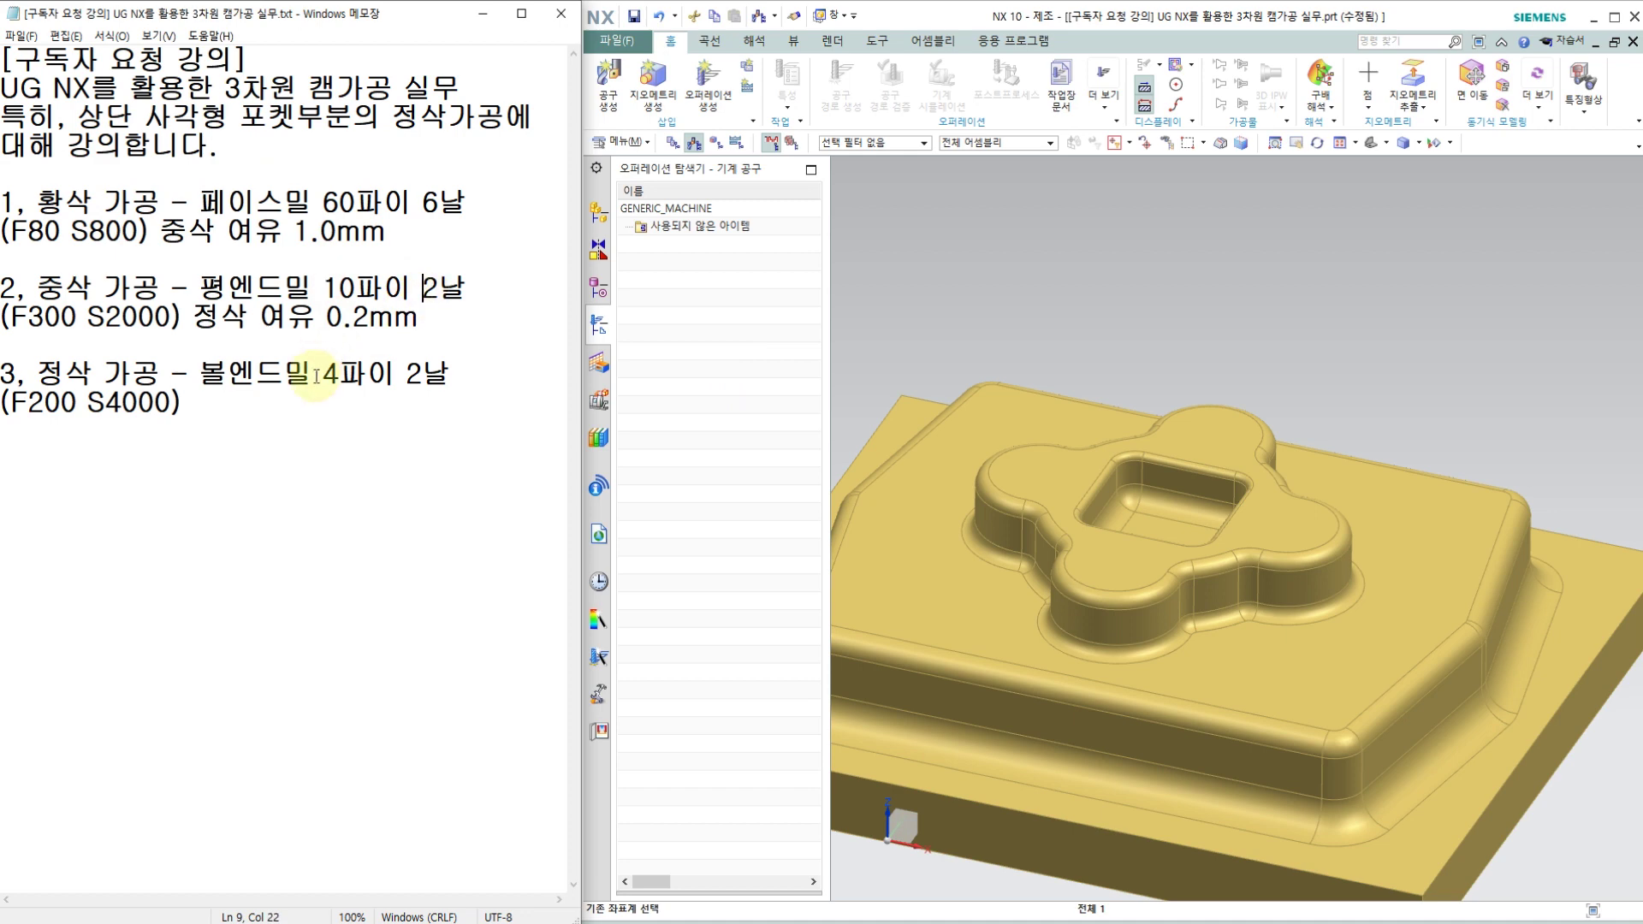
{"action": "left_click", "coordinate": [475, 374]}
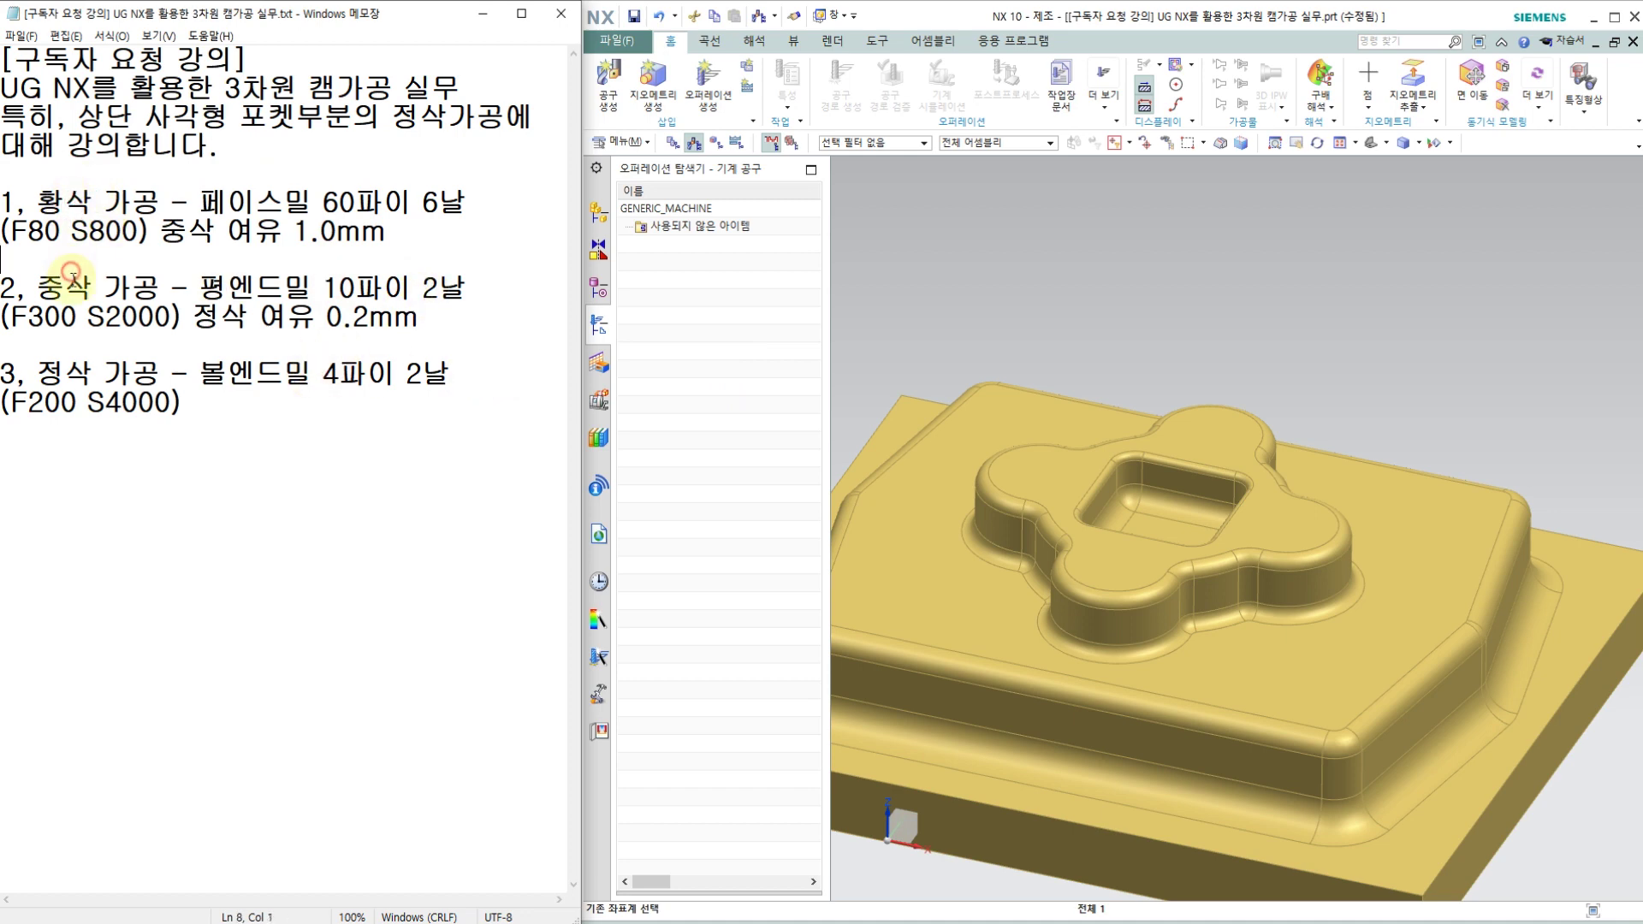
{"action": "left_click", "coordinate": [102, 375]}
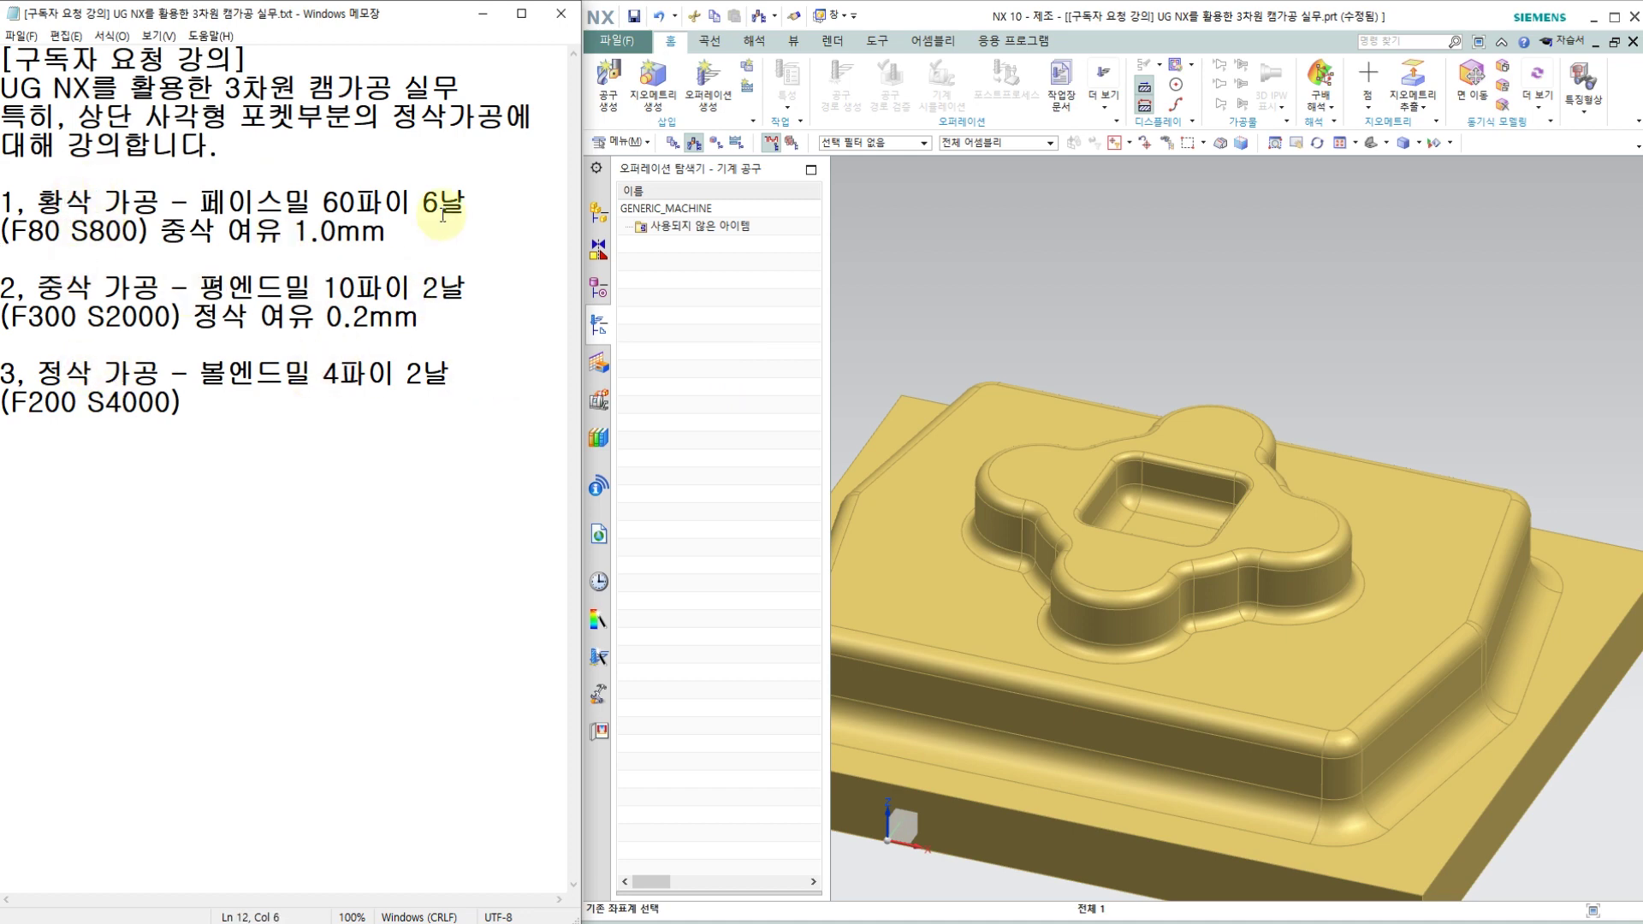
Create a mill_contour MILL tool named T01페이스밀60파이6날 under GENERIC_MACHINE.
{"action": "left_click", "coordinate": [610, 83]}
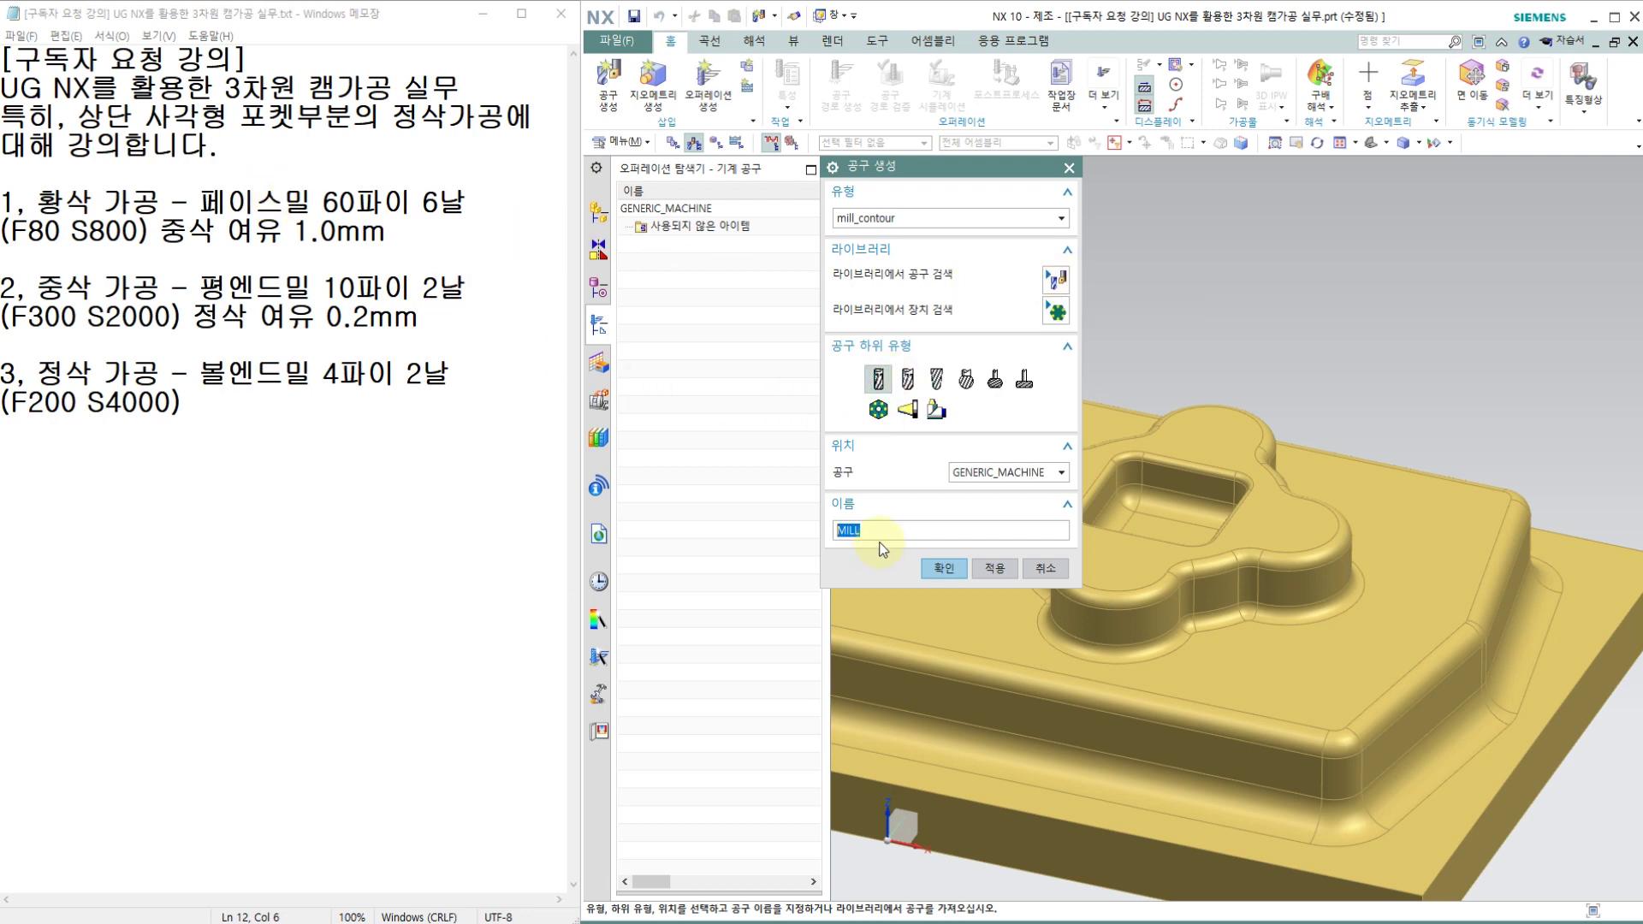
{"action": "type", "text": "T"}
{"action": "type", "text": "01페이"}
{"action": "type", "text": "스미"}
{"action": "type", "text": "60파이"}
{"action": "type", "text": "6날"}
{"action": "left_click", "coordinate": [950, 571]}
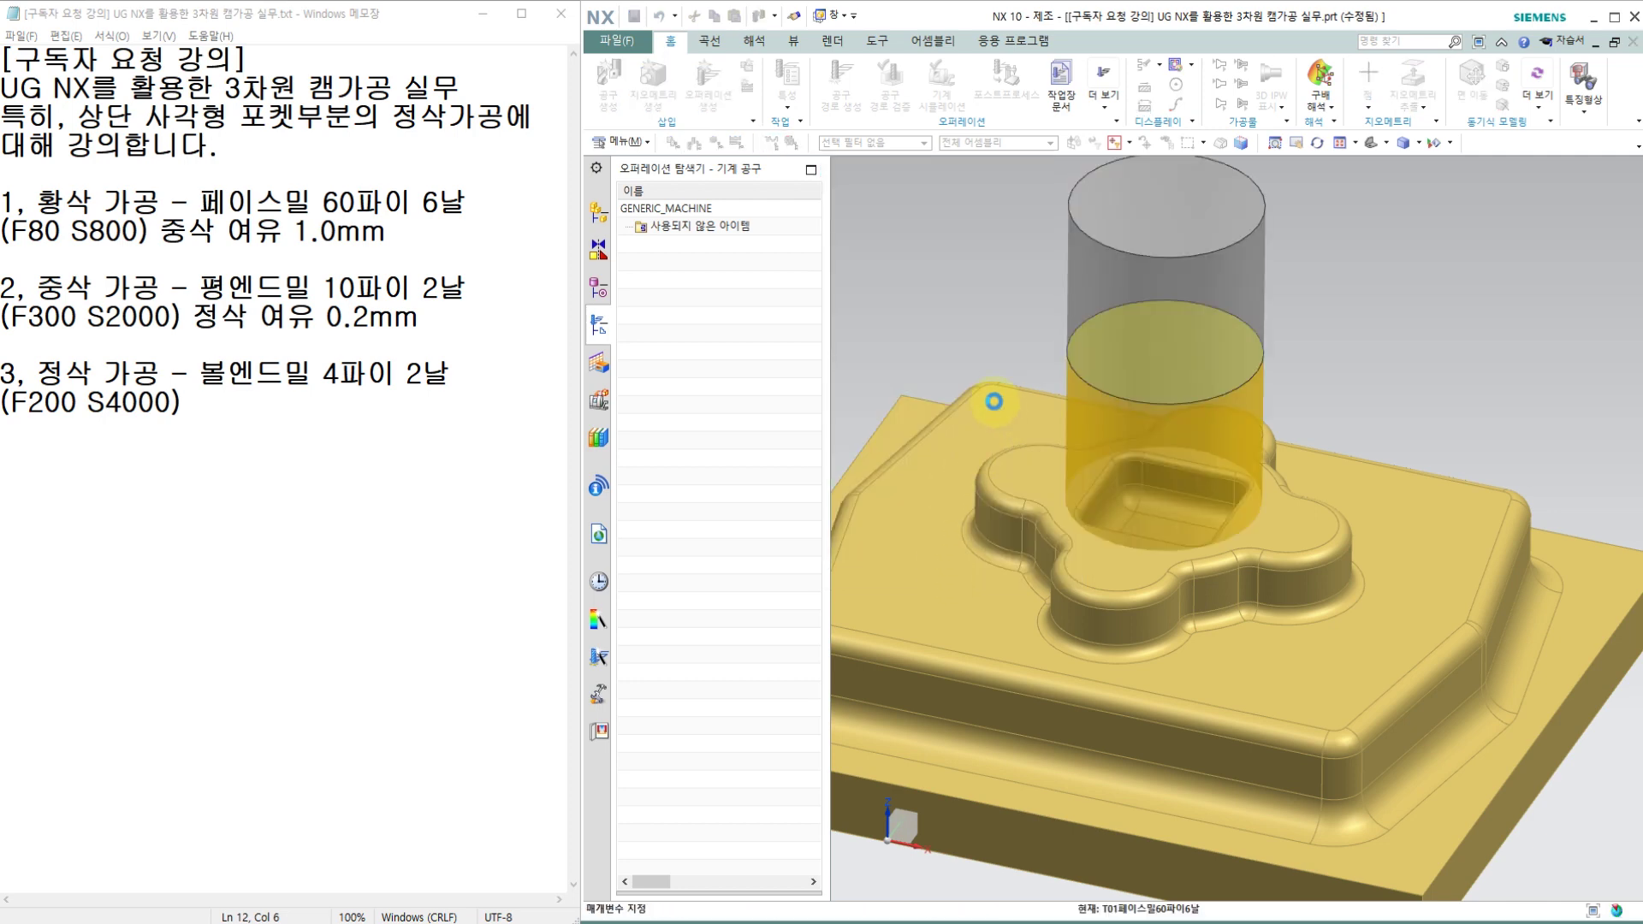
Set the face mill's diameter to 60 and its tool number, adjust register and cutter compensation register to 1, and accept the tool.
{"action": "type", "text": "60"}
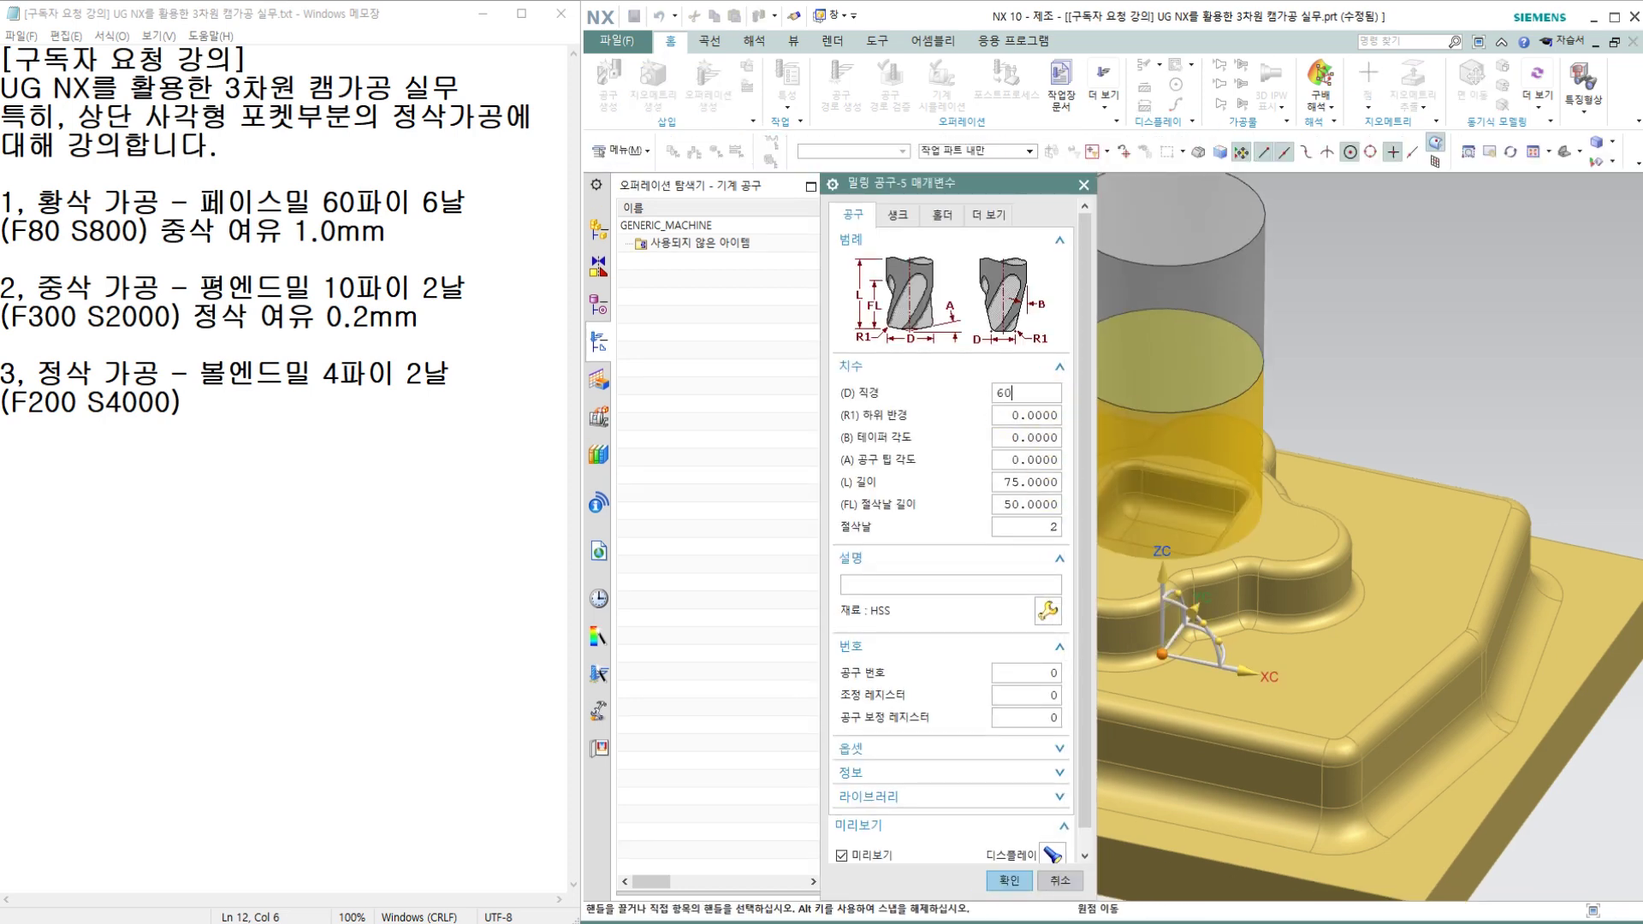
{"action": "key", "text": "Return"}
{"action": "scroll", "coordinate": [1326, 393], "scroll_direction": "down", "scroll_amount": 3}
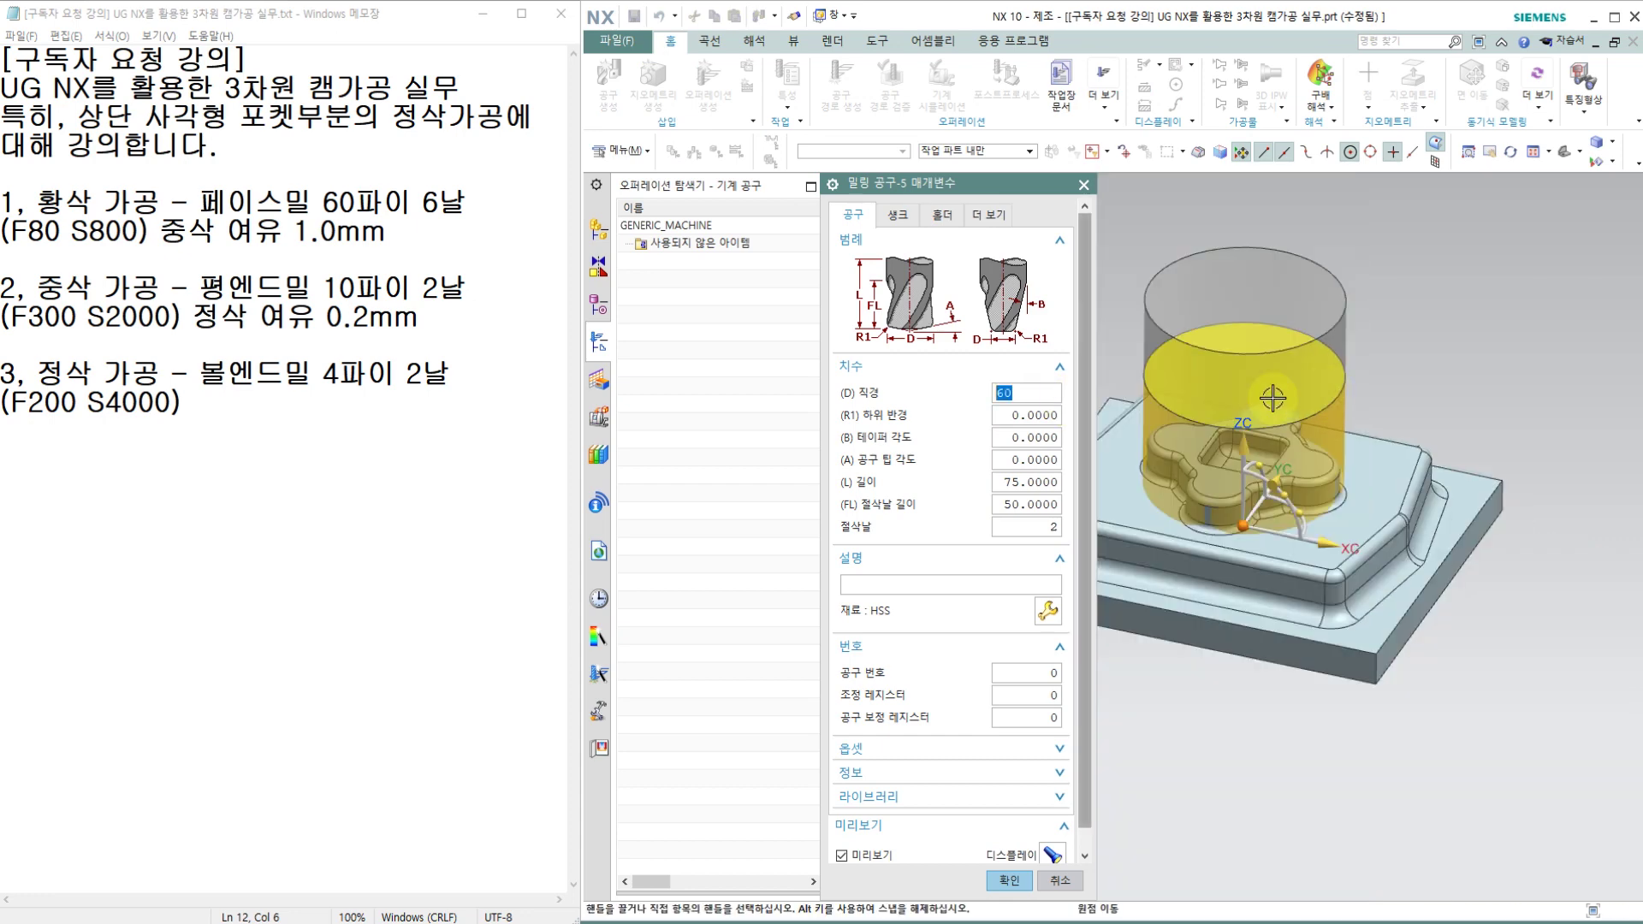
{"action": "scroll", "coordinate": [1271, 397], "scroll_direction": "up", "scroll_amount": 1}
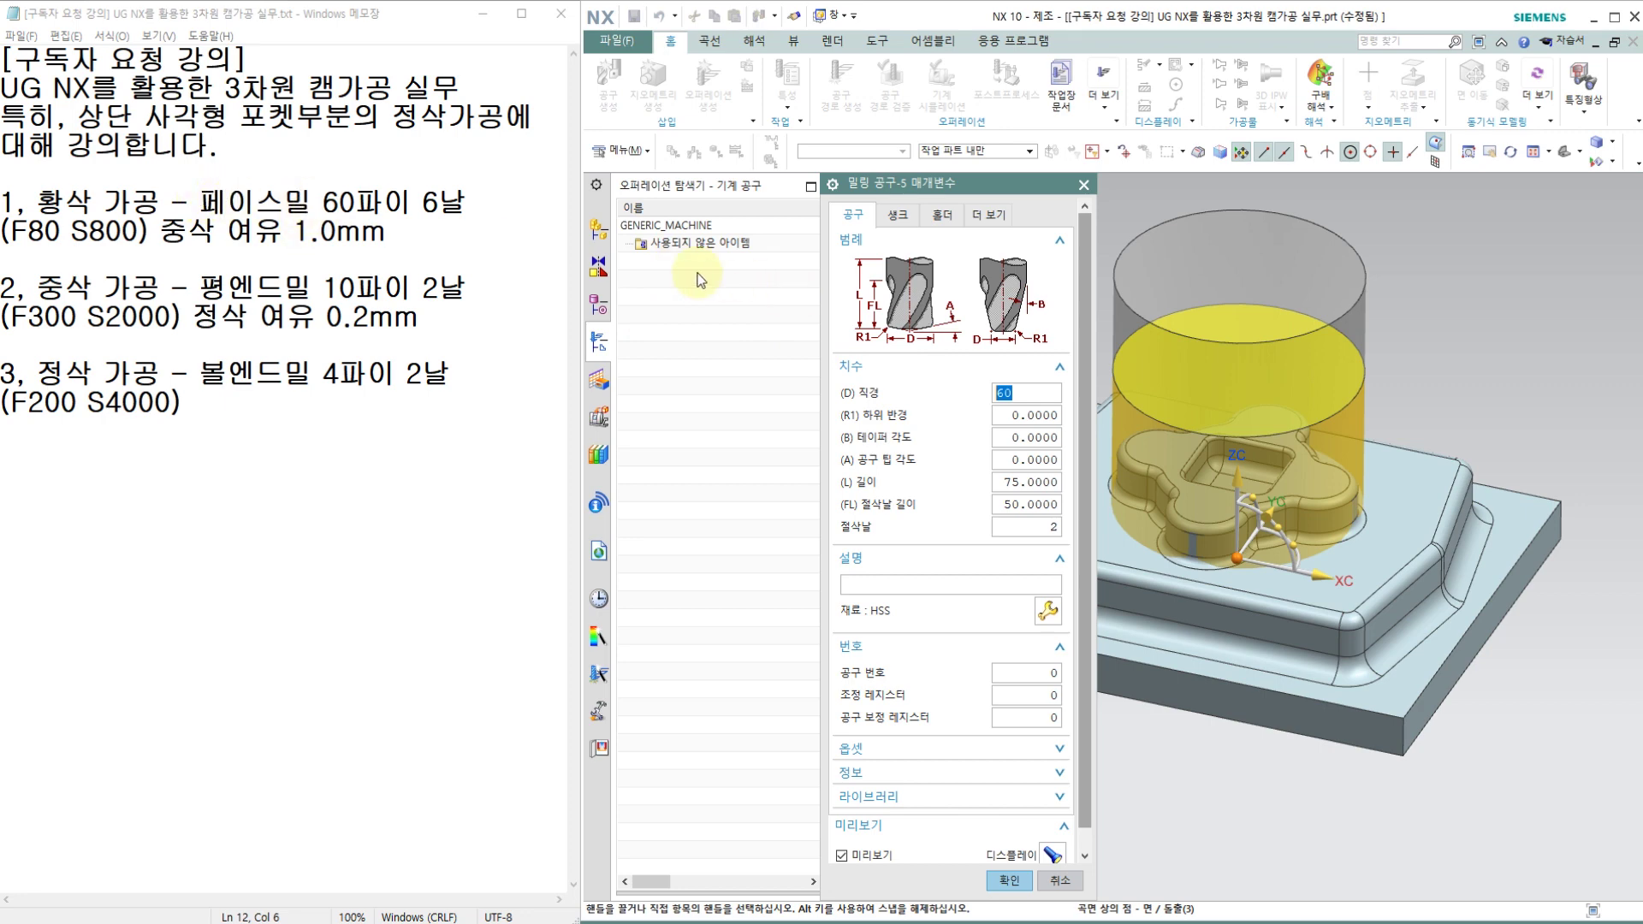
{"action": "left_click", "coordinate": [1026, 392]}
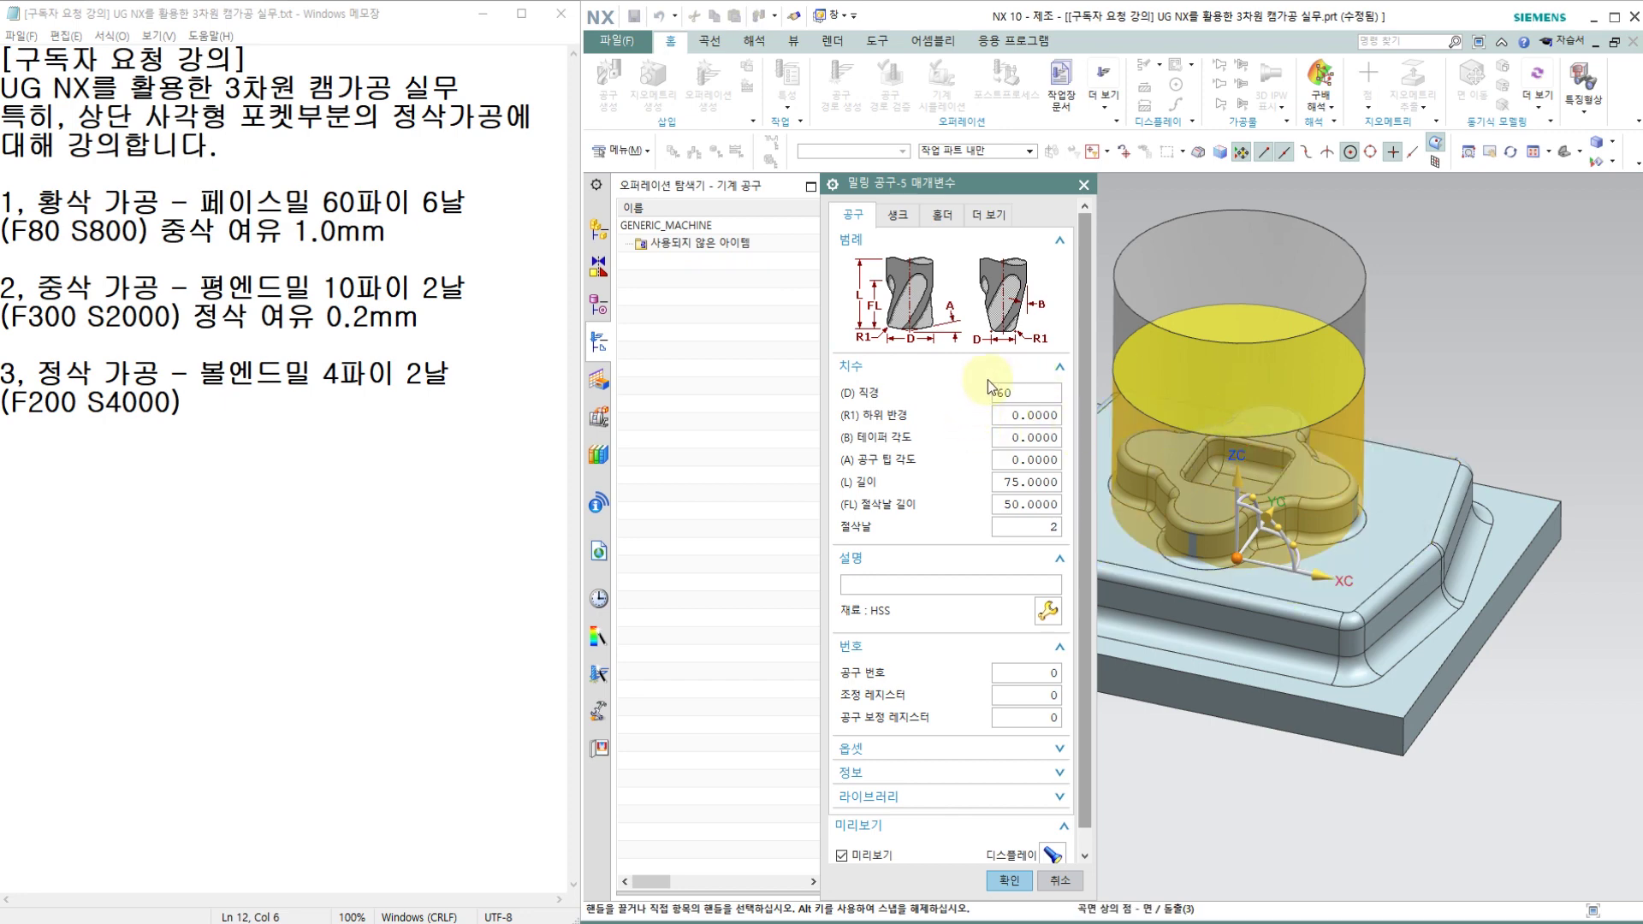
{"action": "left_click", "coordinate": [1033, 673]}
{"action": "type", "text": "1"}
{"action": "left_click", "coordinate": [1045, 695]}
{"action": "type", "text": "1"}
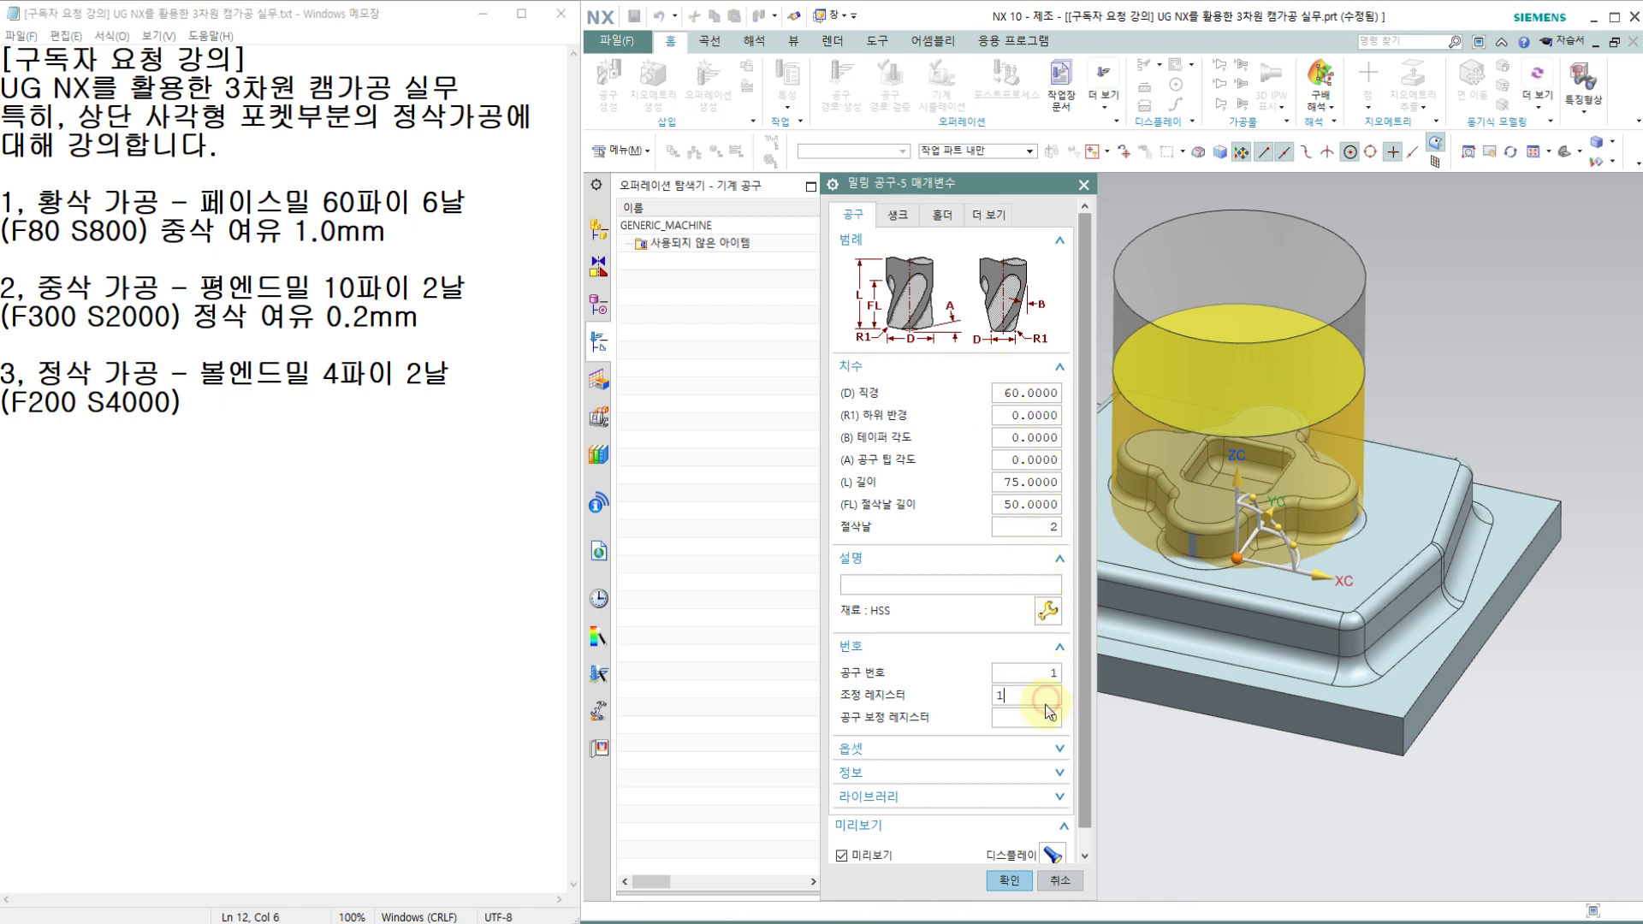
{"action": "left_click", "coordinate": [1046, 721]}
{"action": "type", "text": "1"}
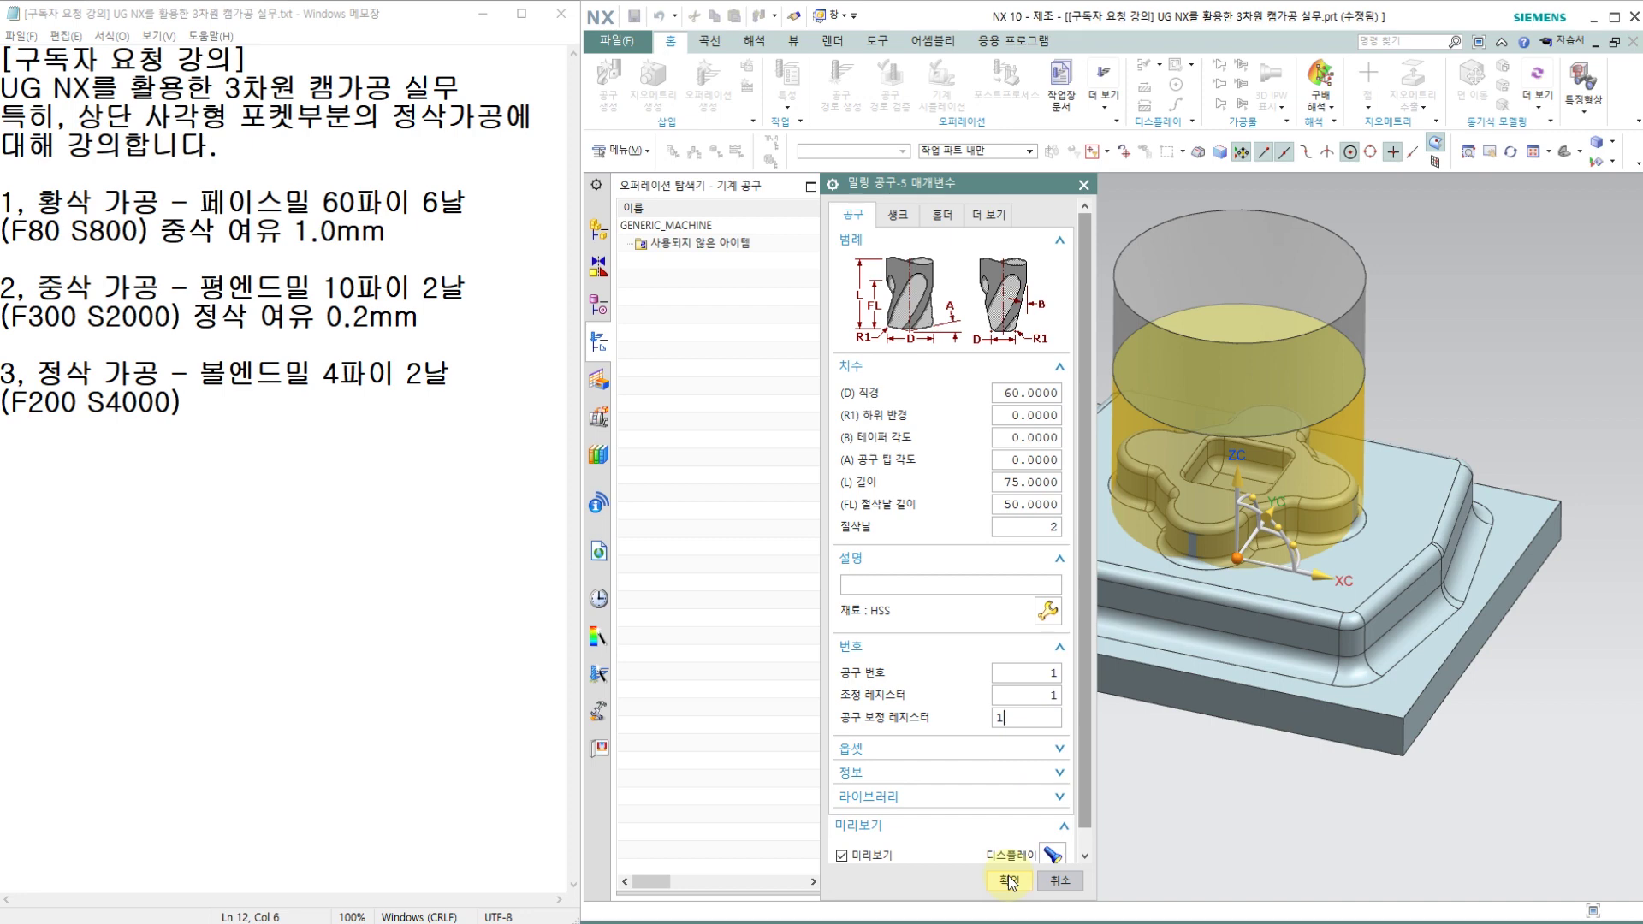
{"action": "left_click", "coordinate": [1009, 881]}
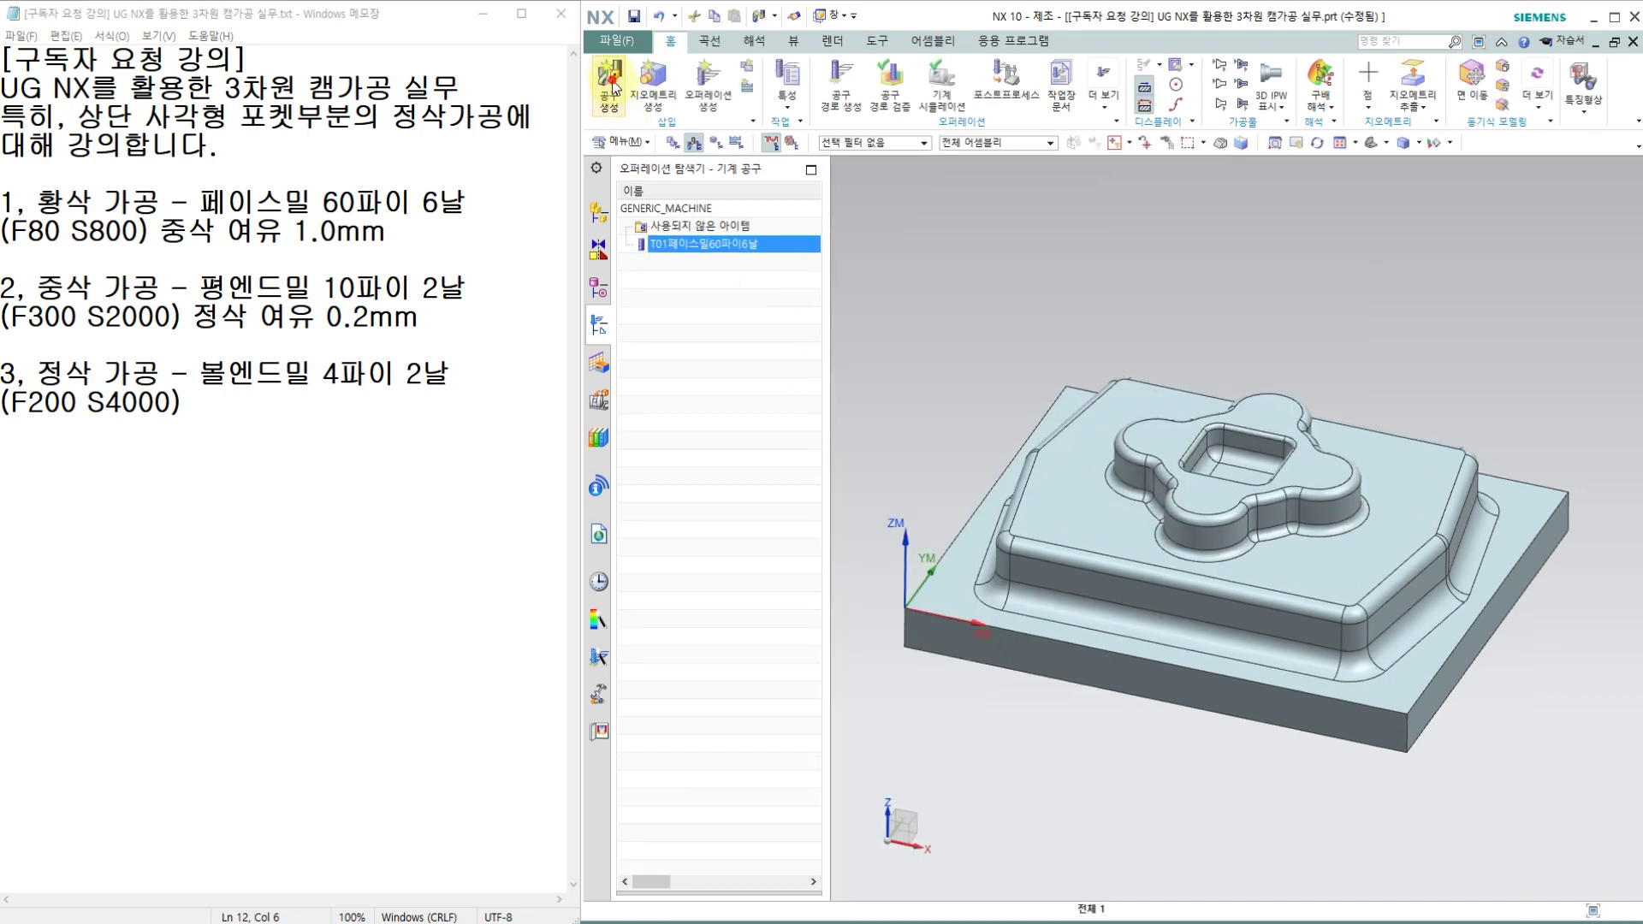
Create a second MILL tool named T02평엔드밀10파이2날 under GENERIC_MACHINE.
{"action": "left_click", "coordinate": [610, 85]}
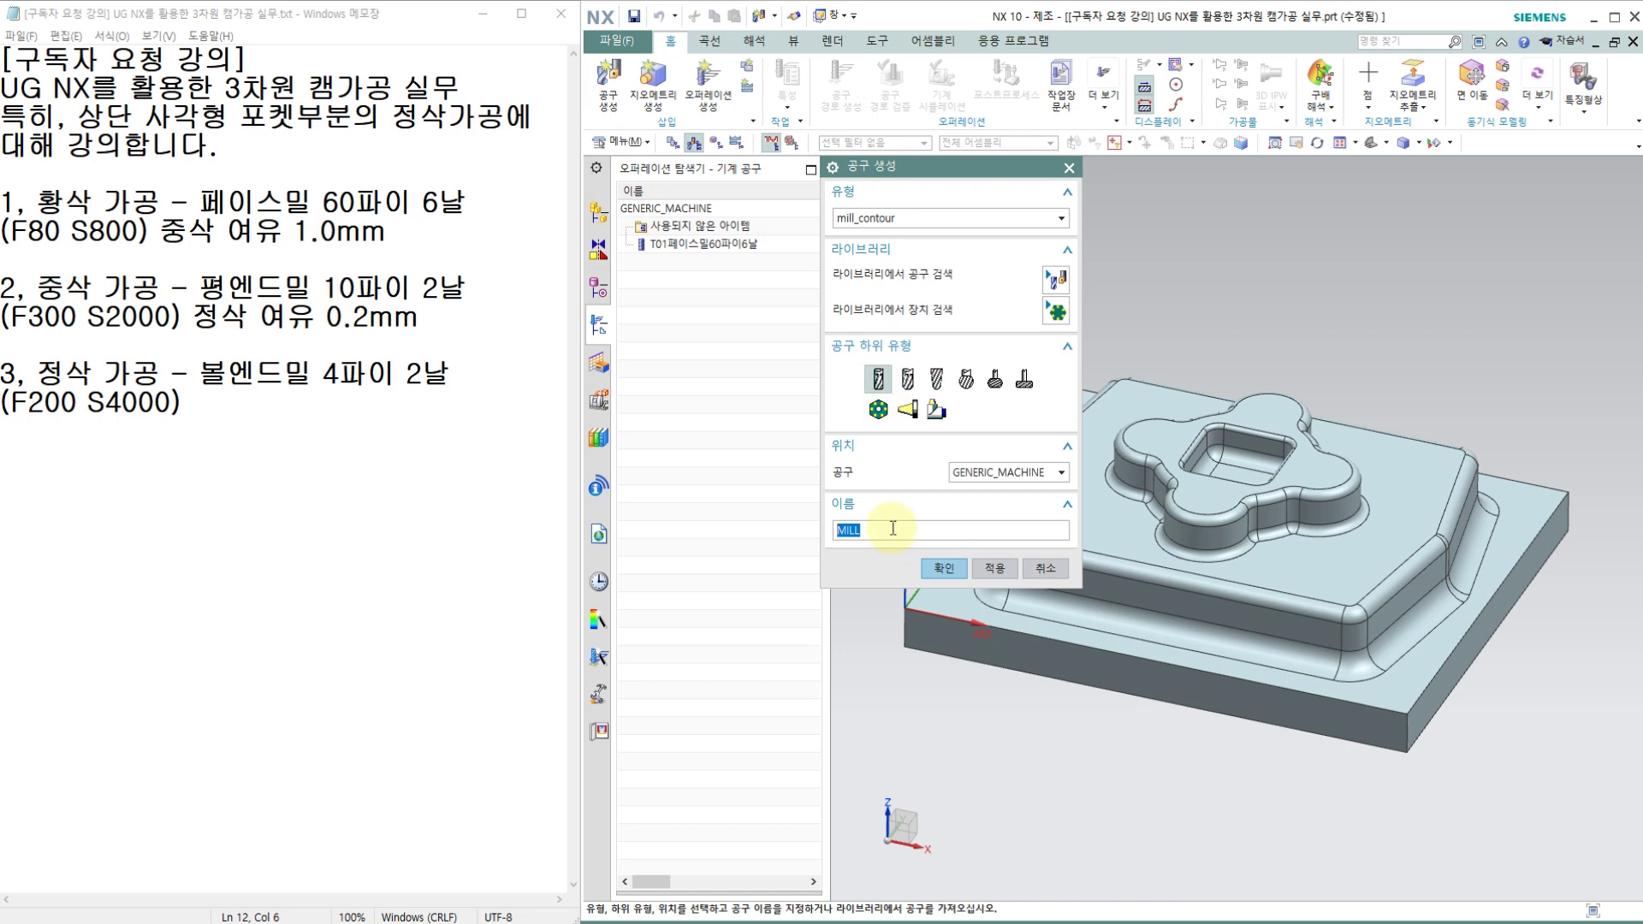
{"action": "type", "text": "02"}
{"action": "type", "text": "ㅍㅍ"}
{"action": "type", "text": "엔드미"}
{"action": "type", "text": "10파이"}
{"action": "type", "text": "2날"}
{"action": "left_click", "coordinate": [944, 569]}
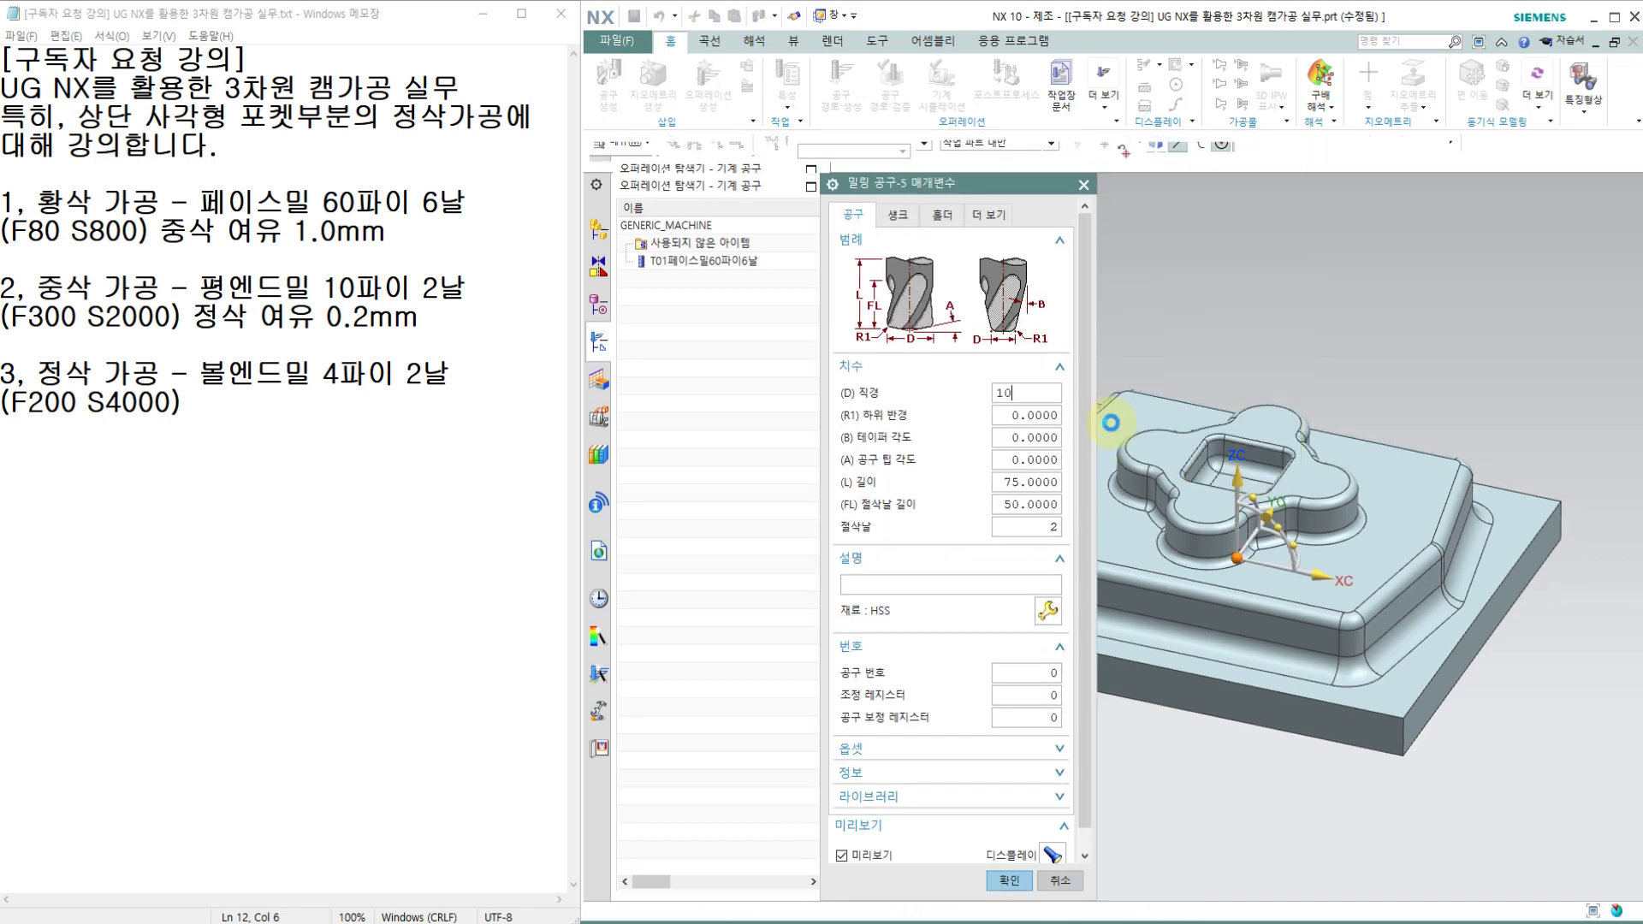
Give the flat end mill a diameter of 10, set its tool number and both registers to 2, and accept it.
{"action": "left_click", "coordinate": [1040, 673]}
{"action": "type", "text": "2"}
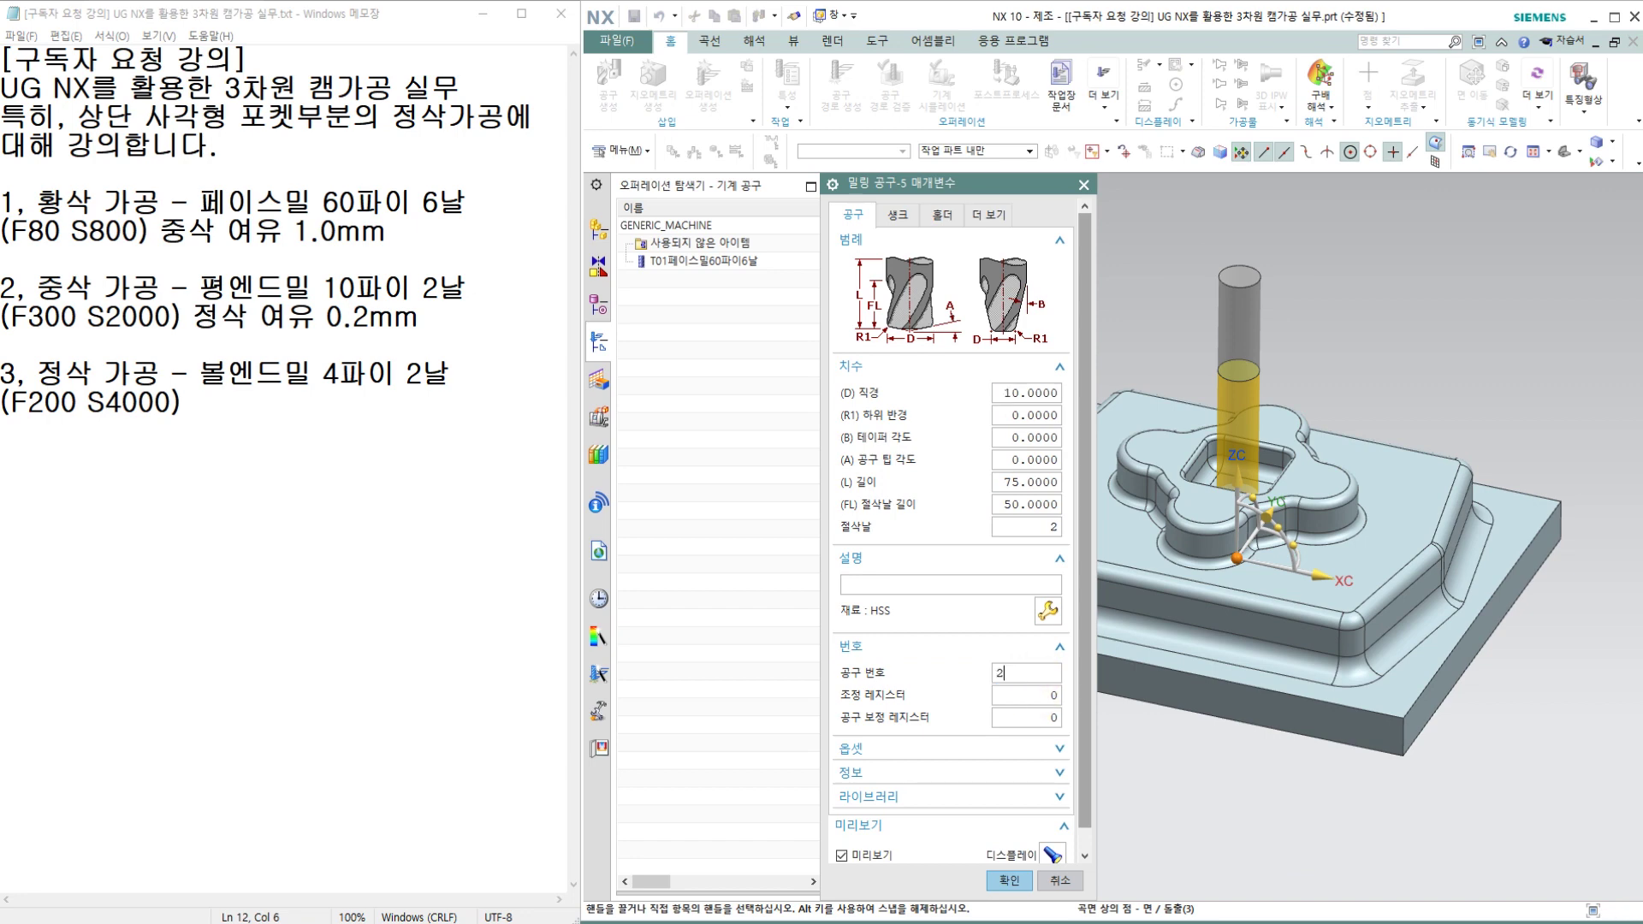
{"action": "left_click", "coordinate": [1035, 695]}
{"action": "type", "text": "2"}
{"action": "left_click", "coordinate": [1037, 717]}
{"action": "type", "text": "2"}
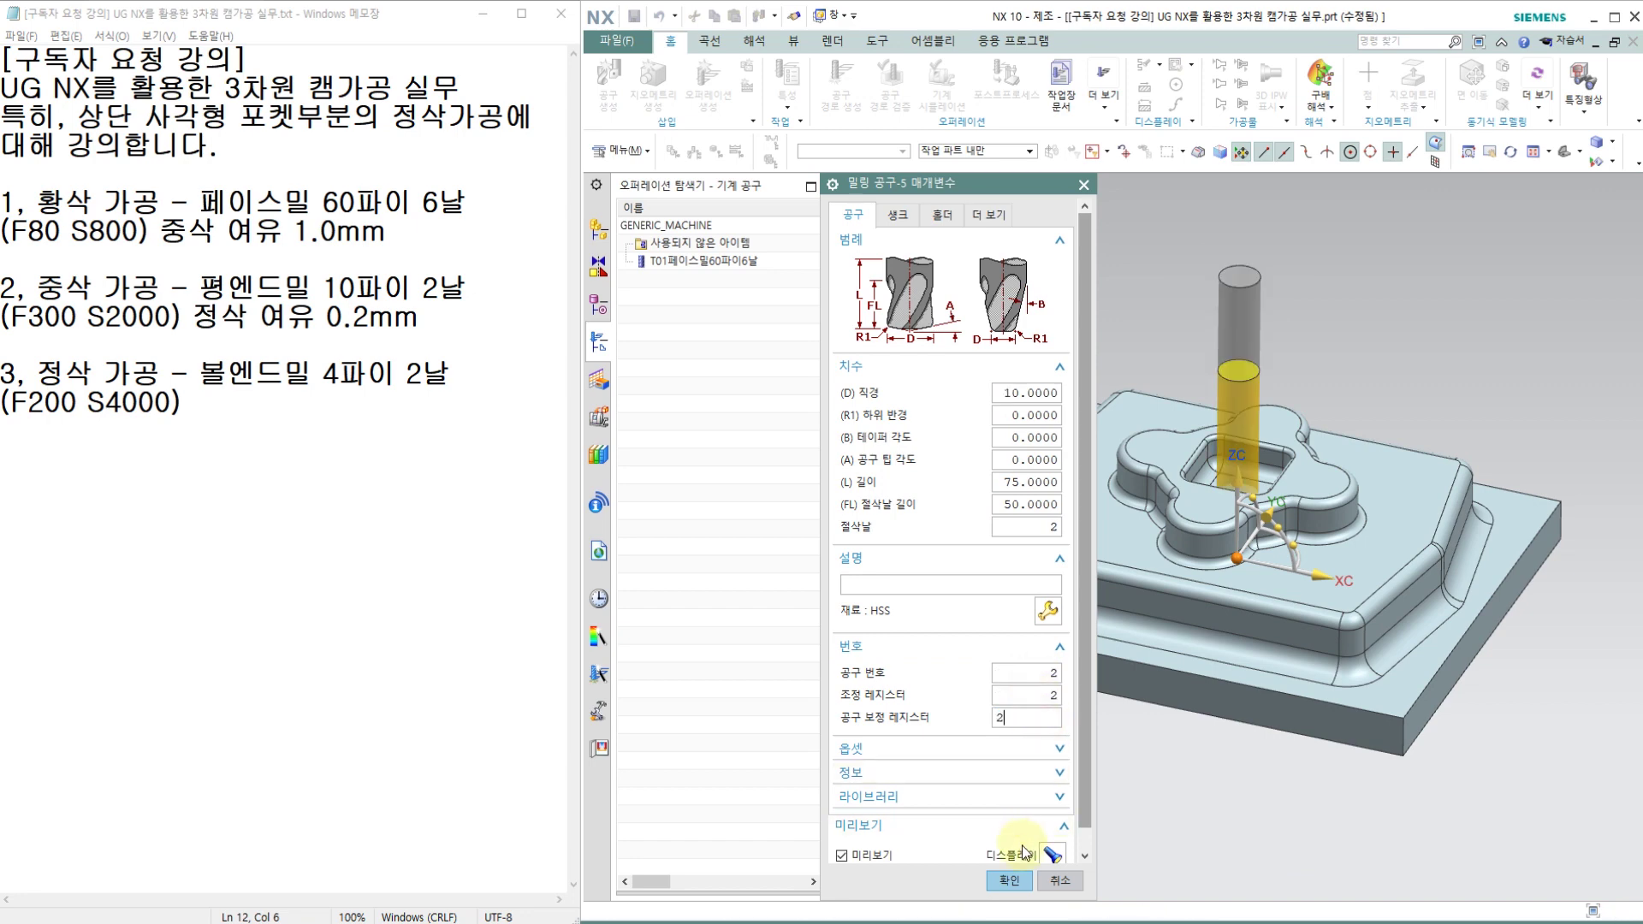
{"action": "left_click", "coordinate": [1010, 880]}
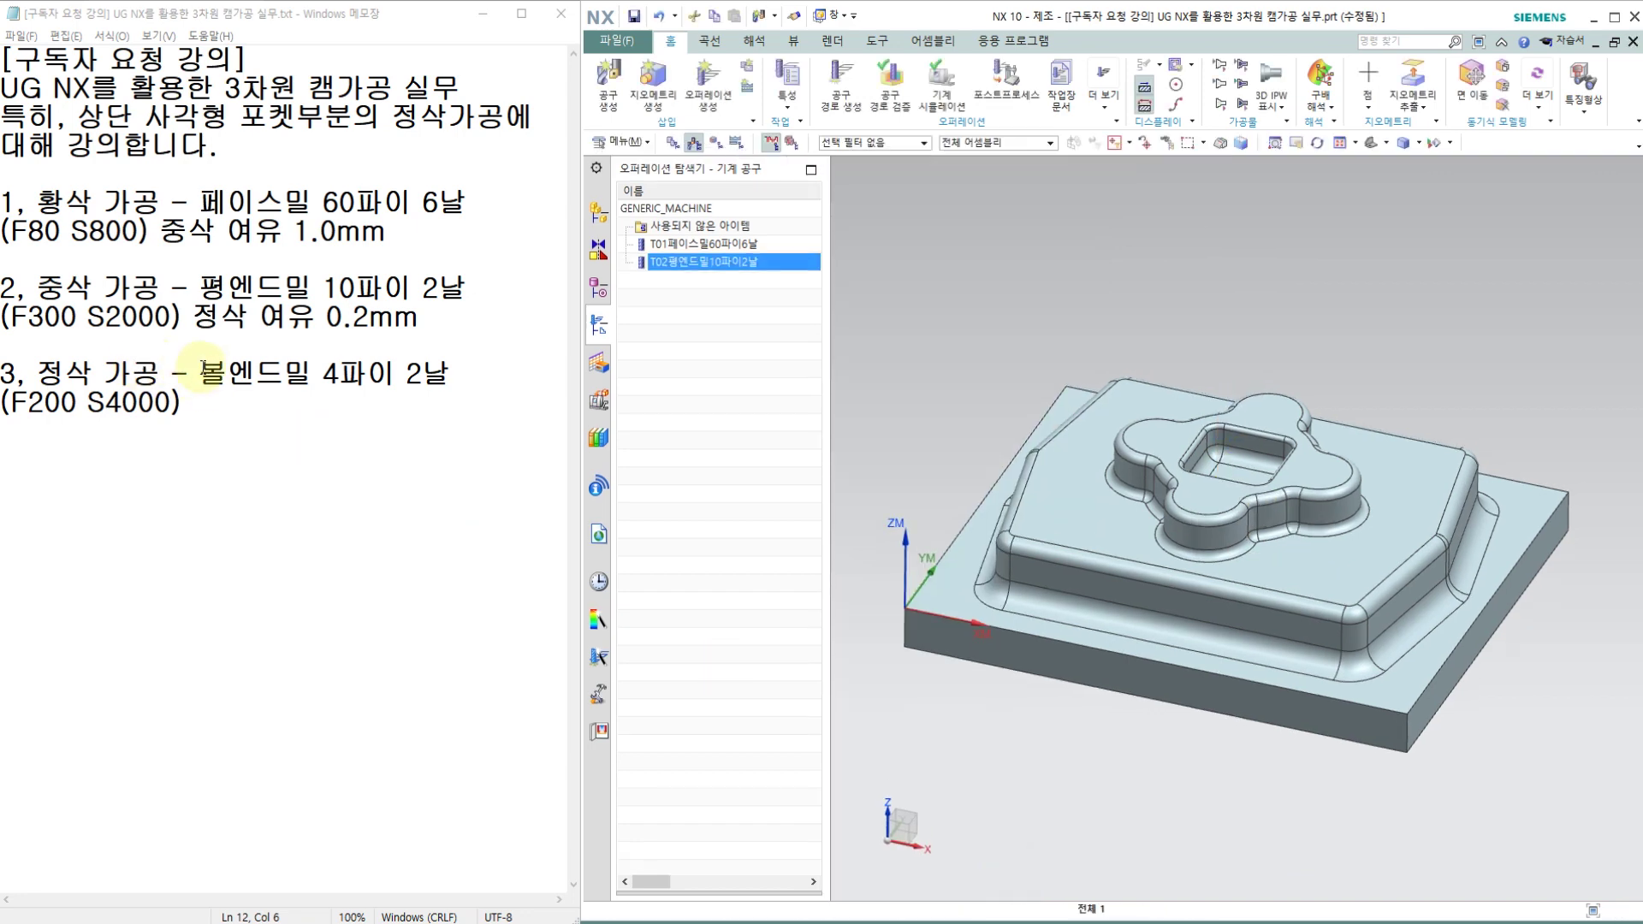
Create a BALL_MILL tool named T03볼엔드밀4파이2날 under GENERIC_MACHINE.
{"action": "left_click", "coordinate": [608, 83]}
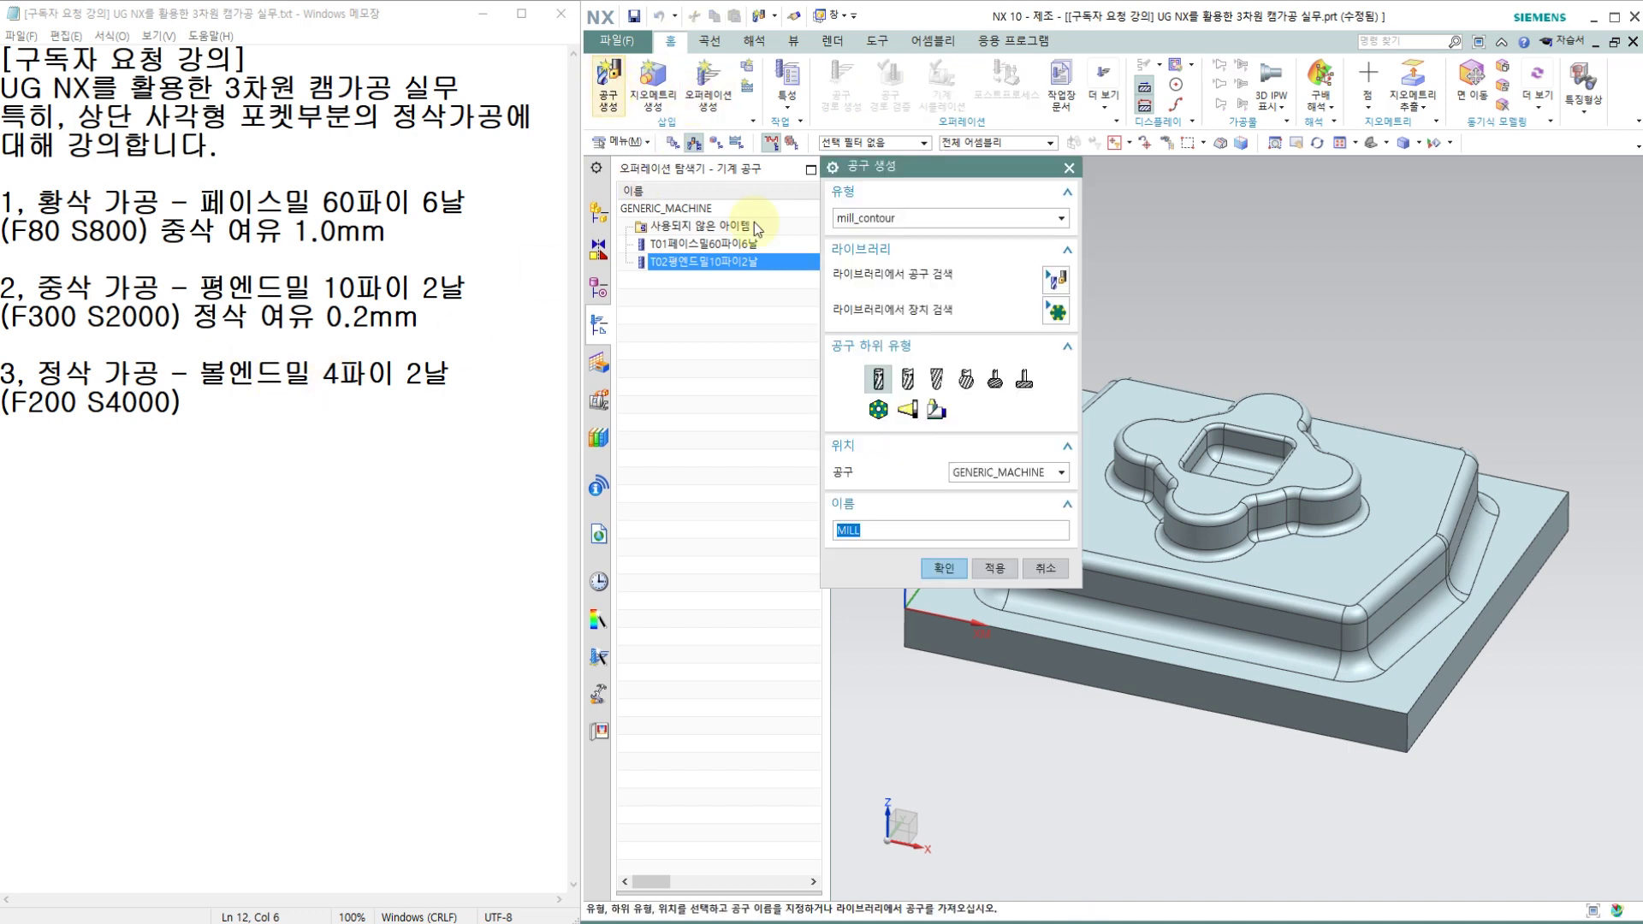
{"action": "left_click", "coordinate": [911, 385]}
{"action": "left_click", "coordinate": [936, 378]}
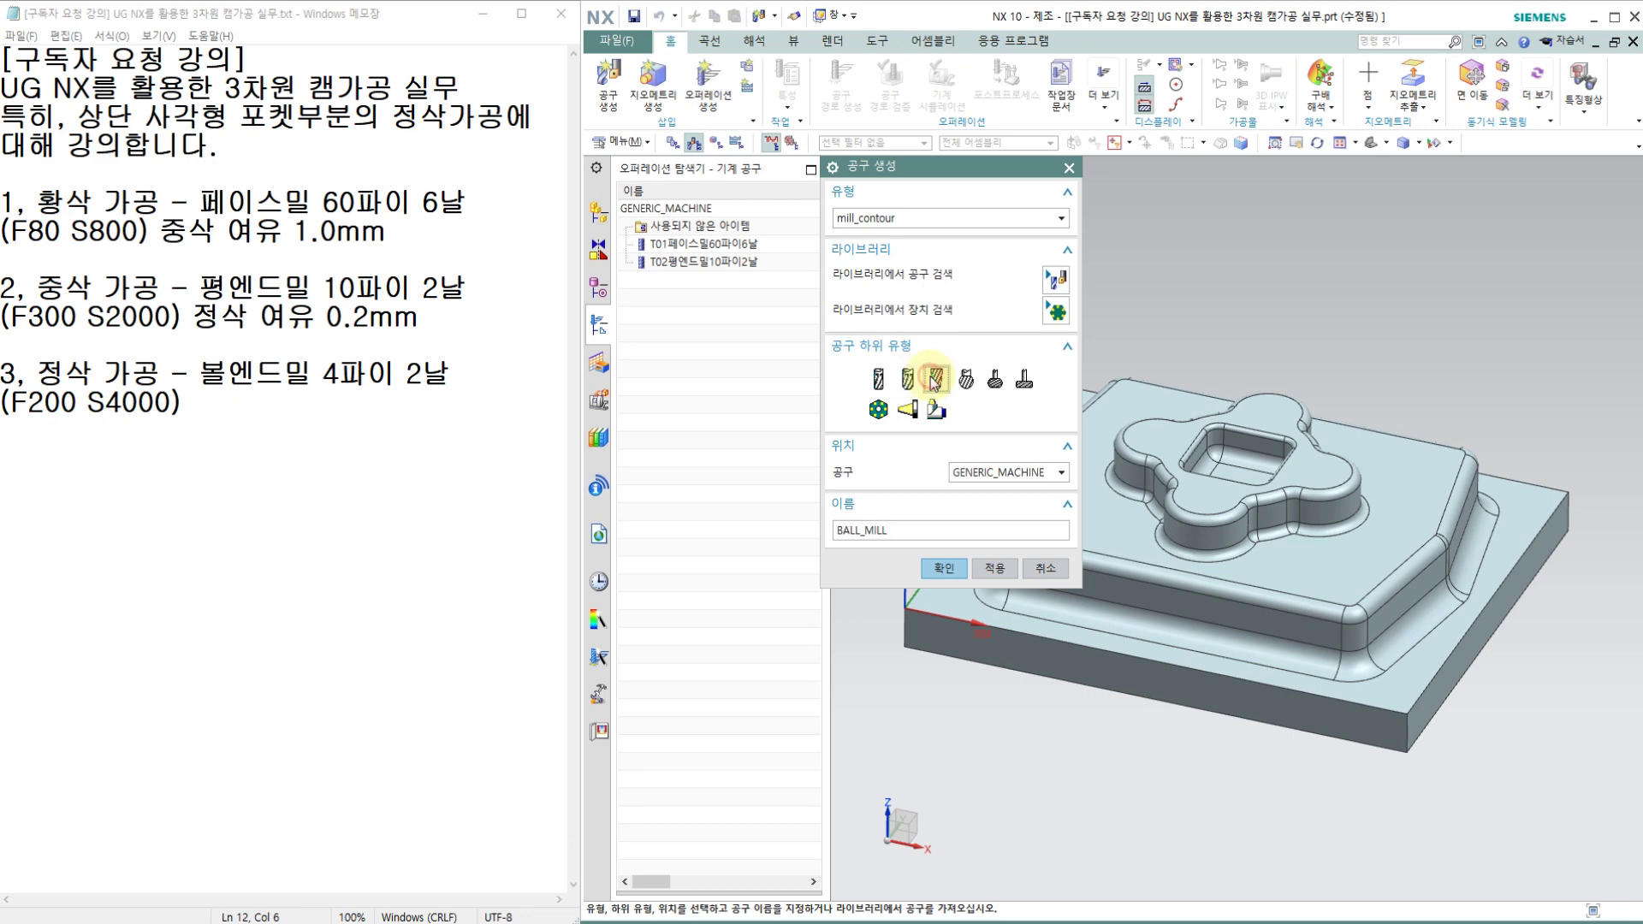
{"action": "left_click", "coordinate": [928, 534]}
{"action": "left_click_drag", "start_coordinate": [928, 534], "coordinate": [646, 549]}
{"action": "type", "text": "T03볼엔드밀4"}
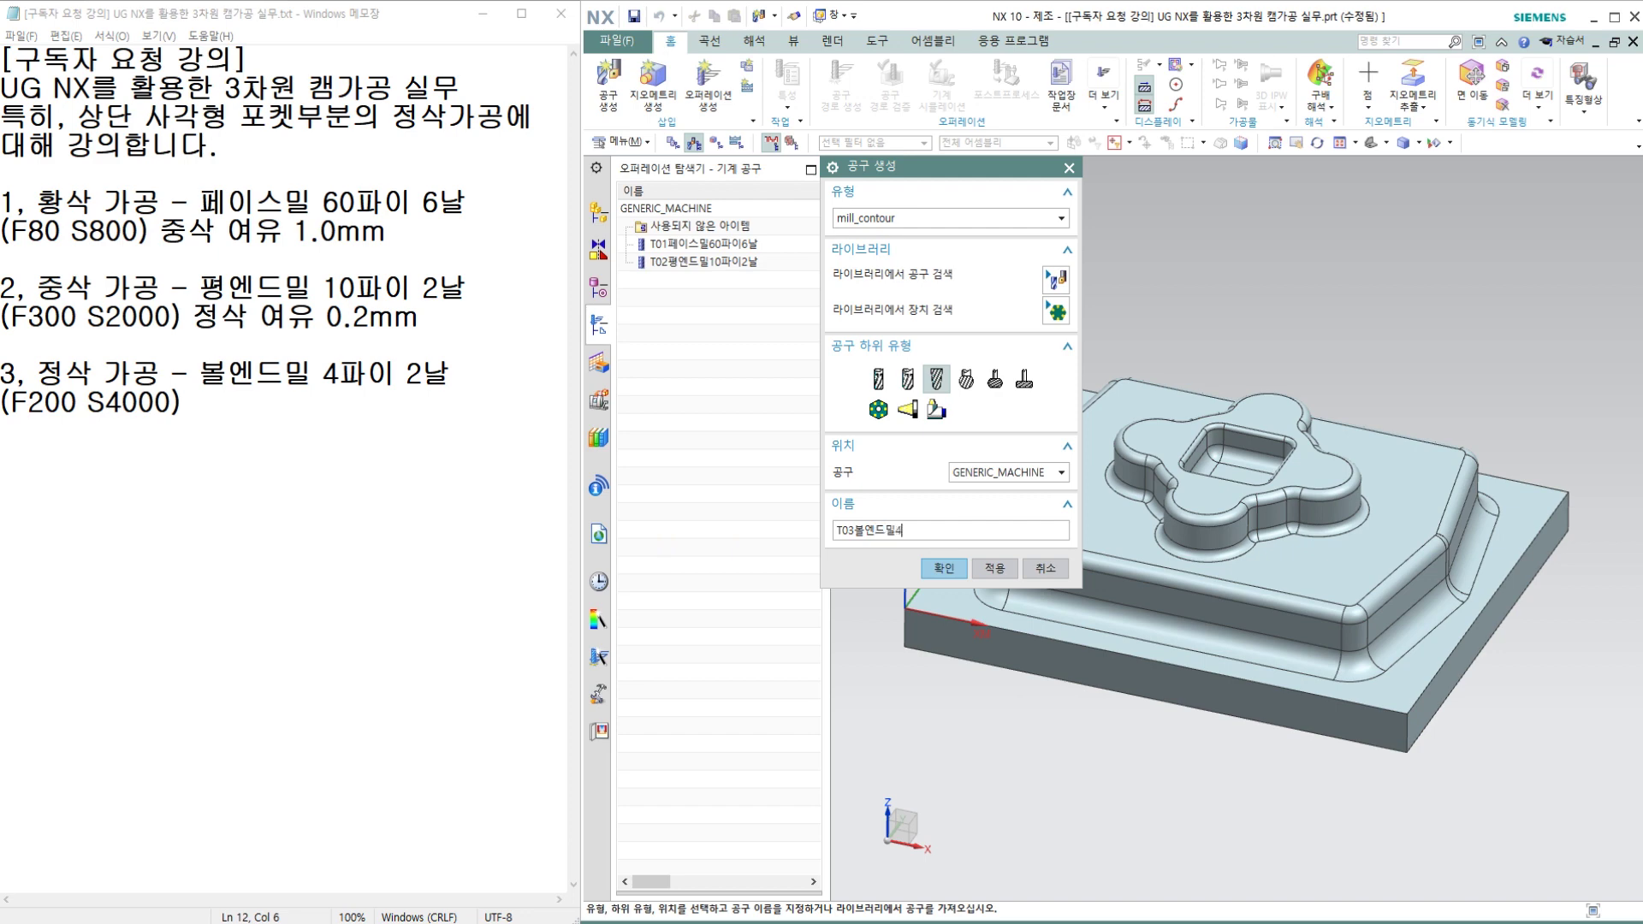
{"action": "type", "text": "파이2날"}
{"action": "key", "text": "Return"}
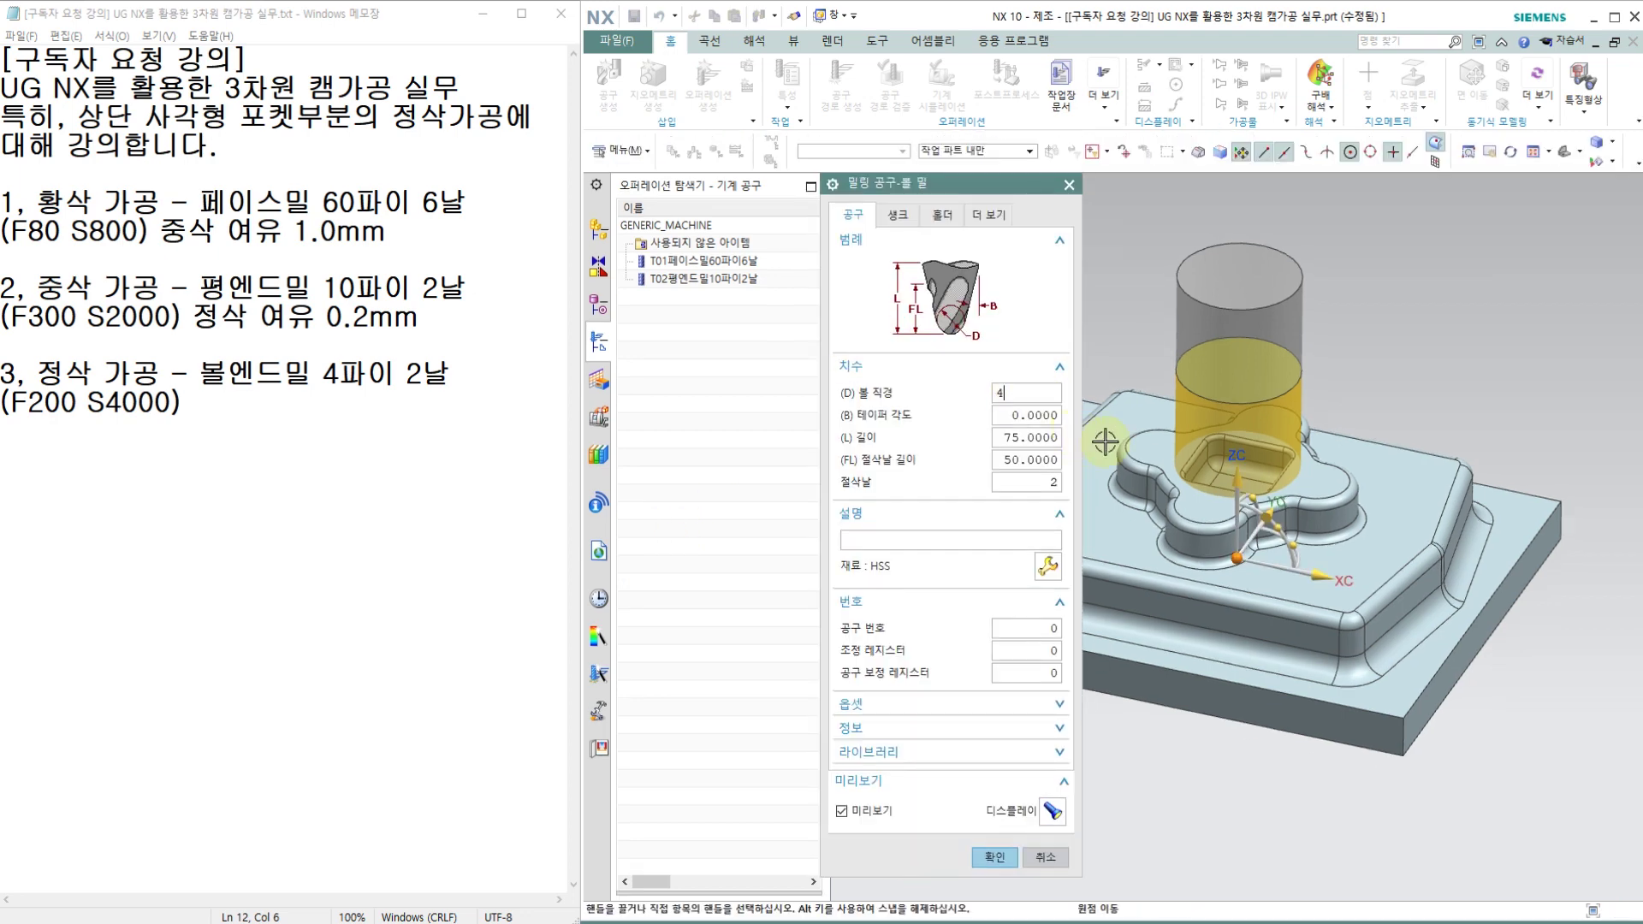
Set the ball mill's diameter to 4 and its tool number, adjust register and cutter compensation register to 3, and accept the tool.
{"action": "type", "text": "4"}
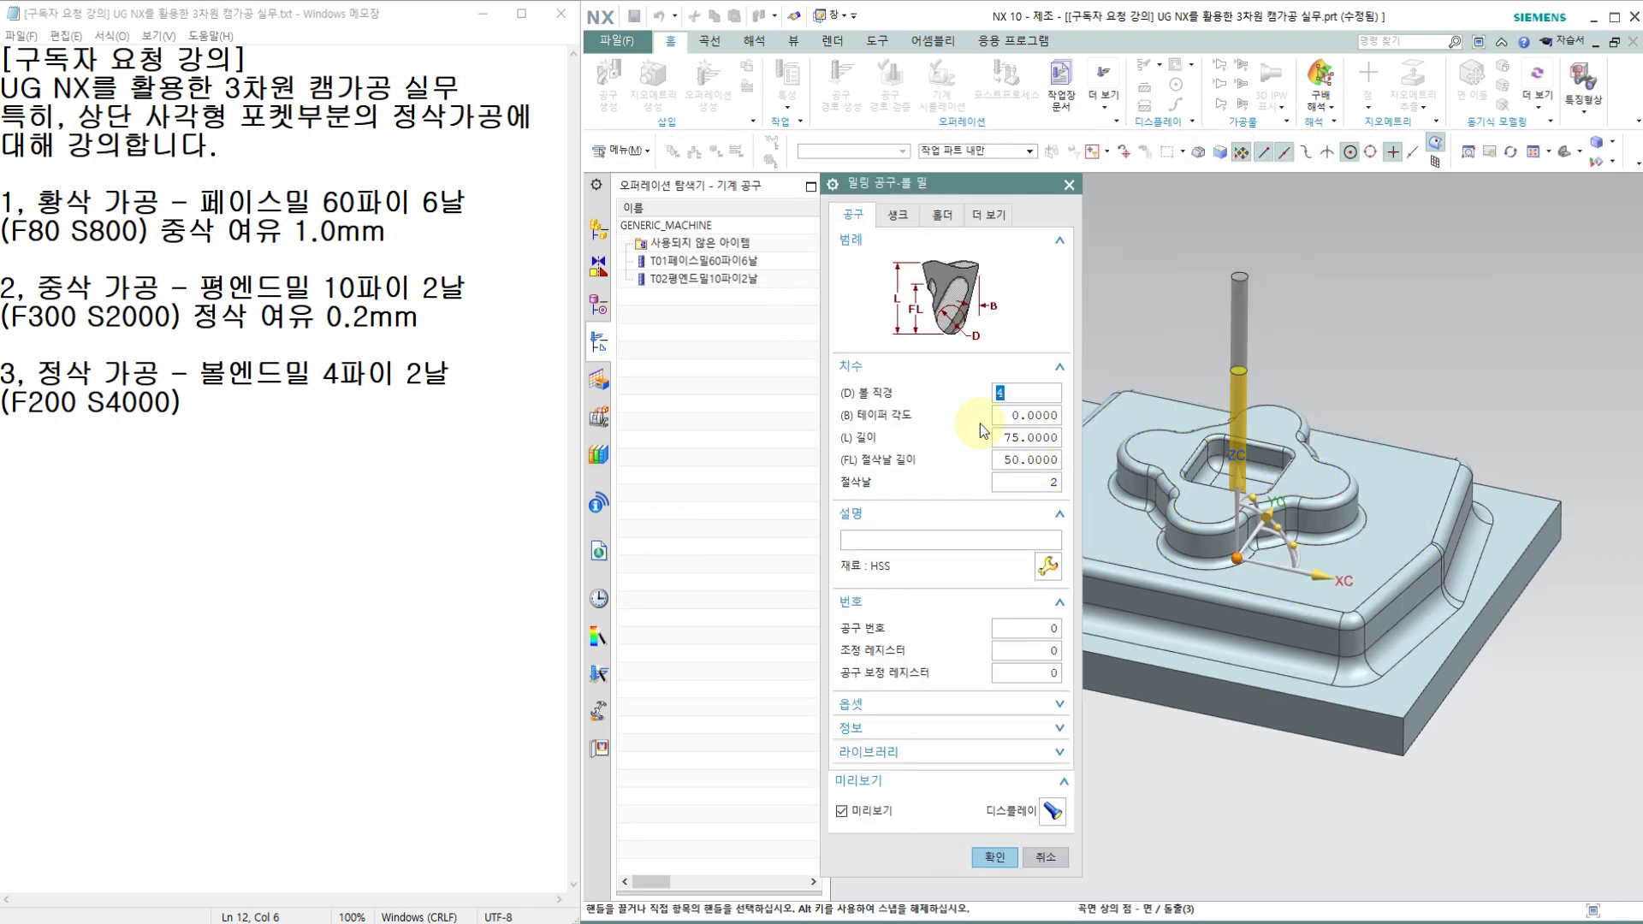
{"action": "left_click", "coordinate": [1024, 626]}
{"action": "type", "text": "3"}
{"action": "left_click", "coordinate": [1037, 649]}
{"action": "type", "text": "3"}
{"action": "left_click", "coordinate": [1036, 673]}
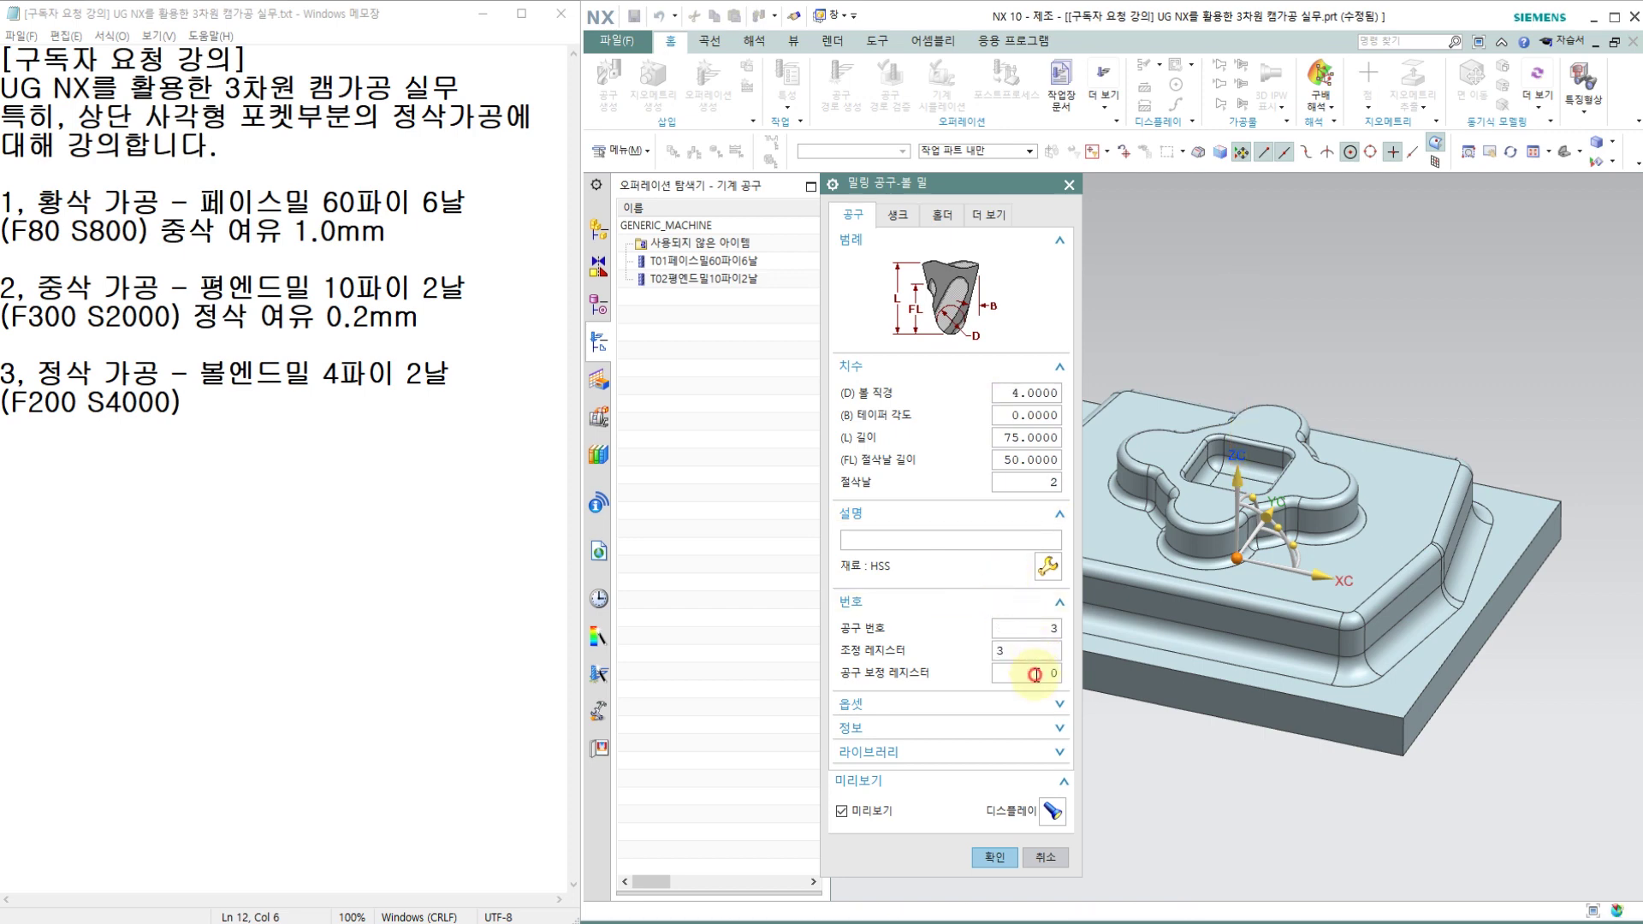
{"action": "type", "text": "3"}
{"action": "left_click", "coordinate": [994, 857]}
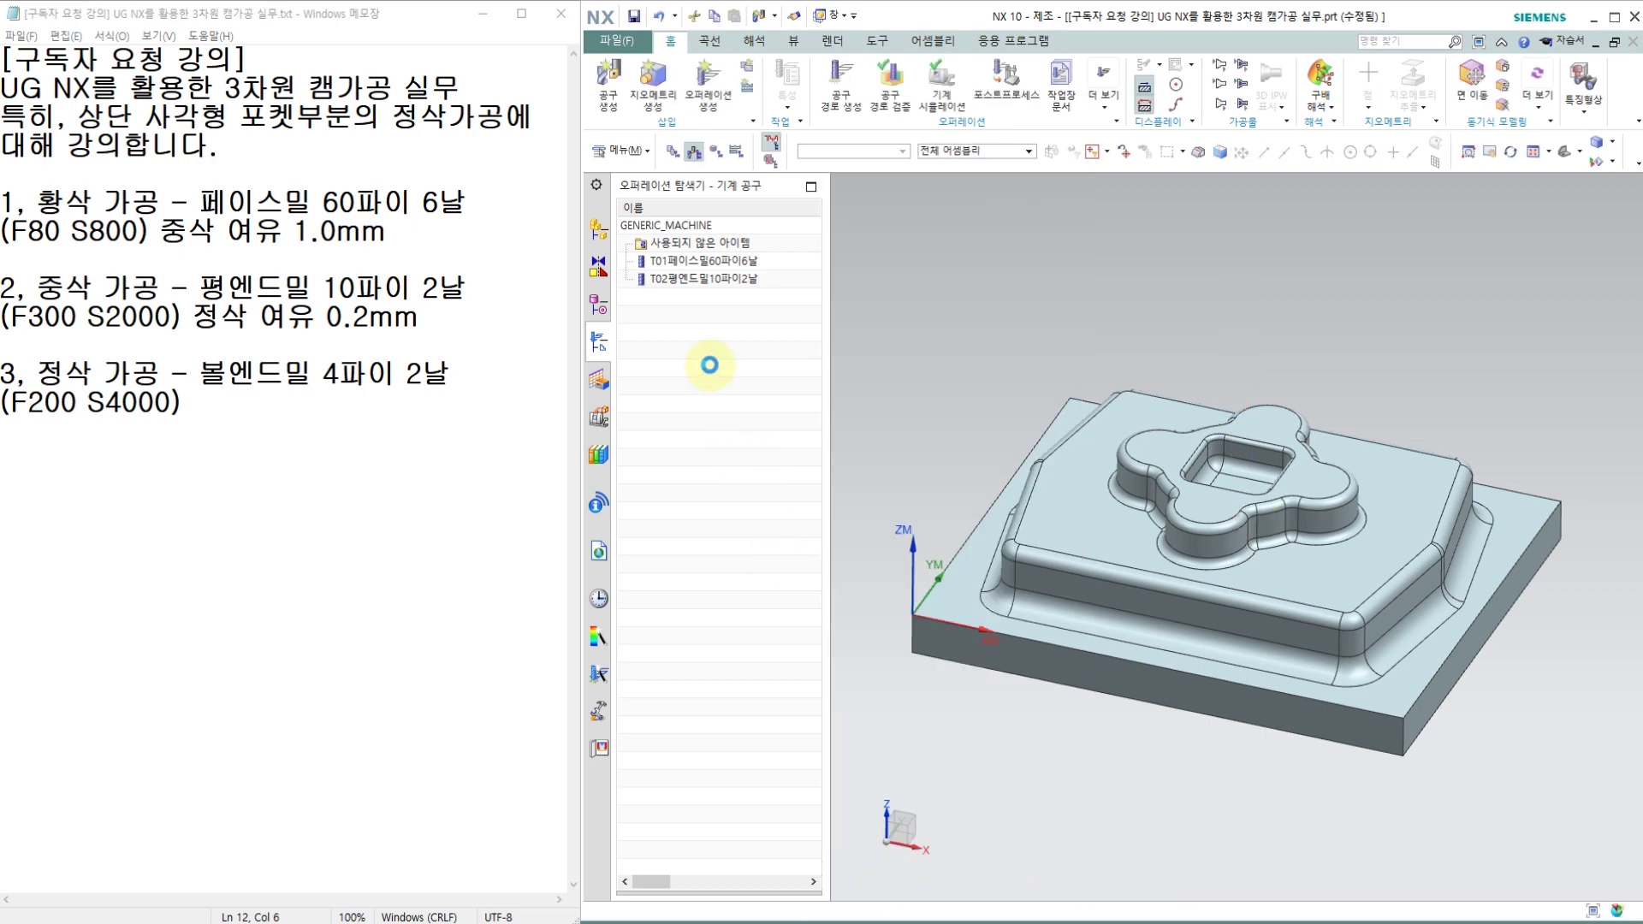
Select the T03 ball end mill to preview it and switch the Operation Navigator to the program order view.
{"action": "left_click", "coordinate": [712, 280]}
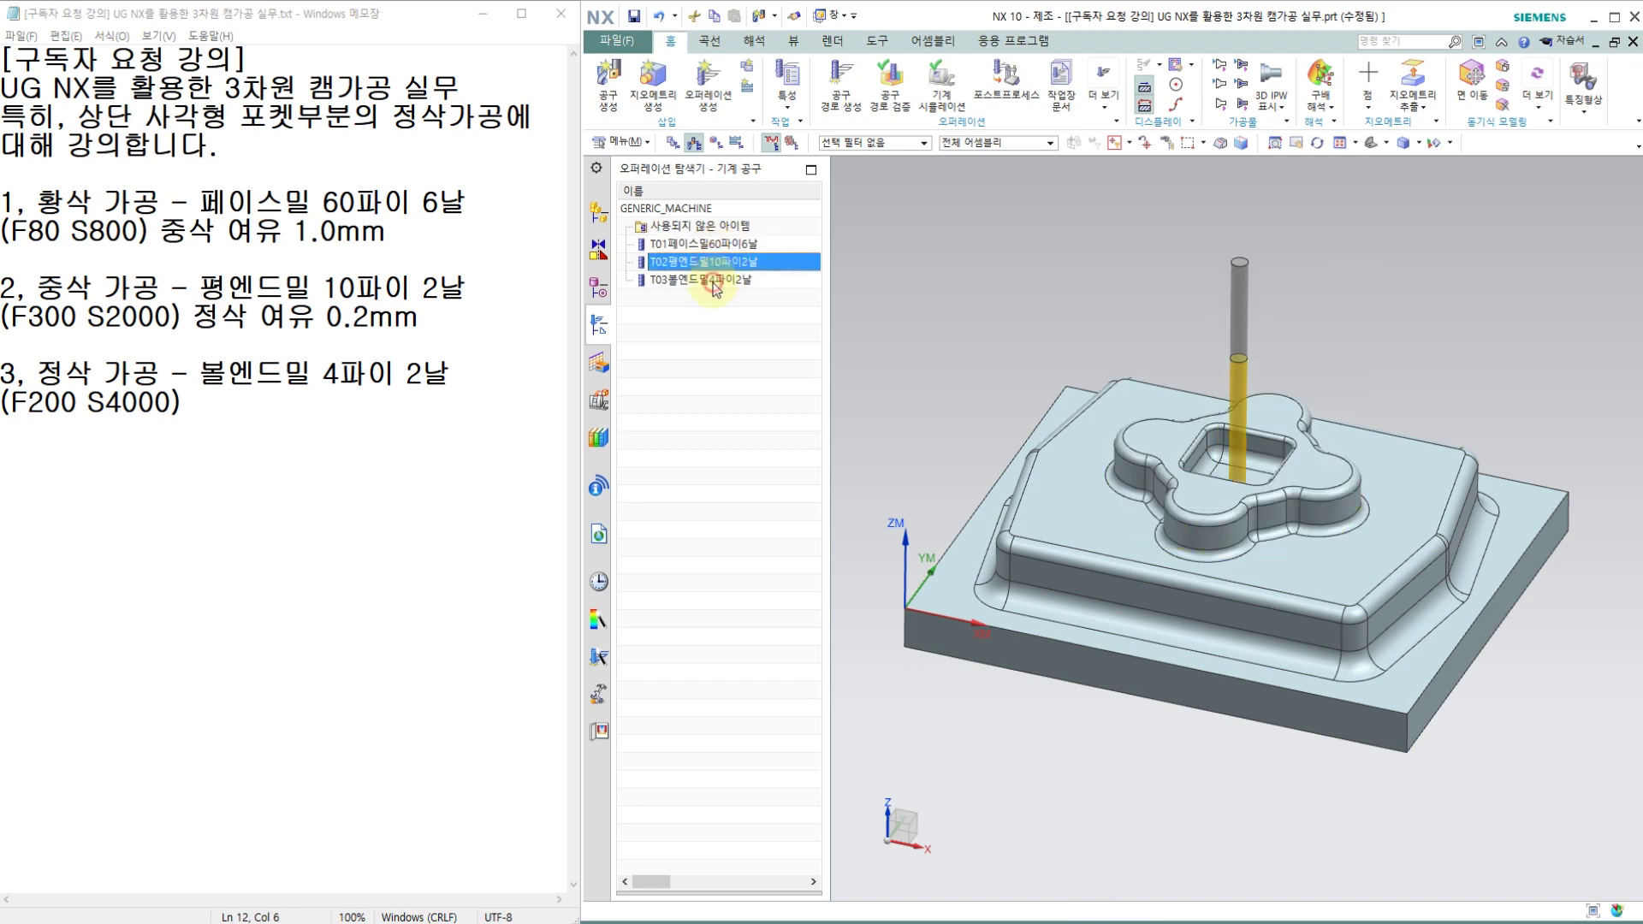
{"action": "right_click", "coordinate": [712, 433]}
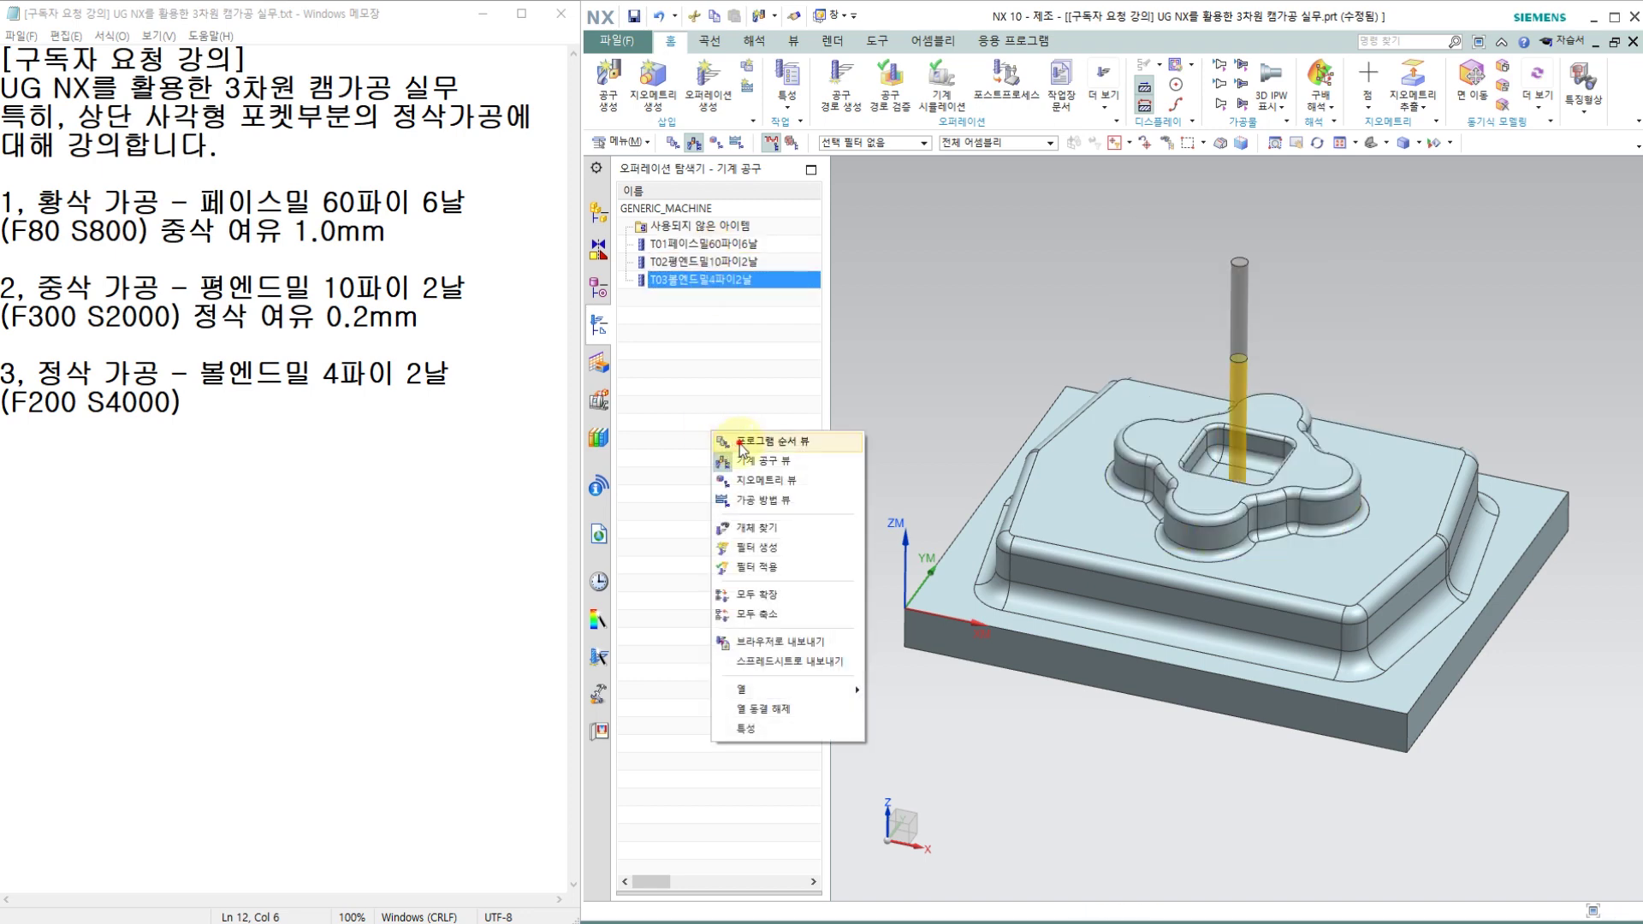
{"action": "left_click", "coordinate": [743, 444]}
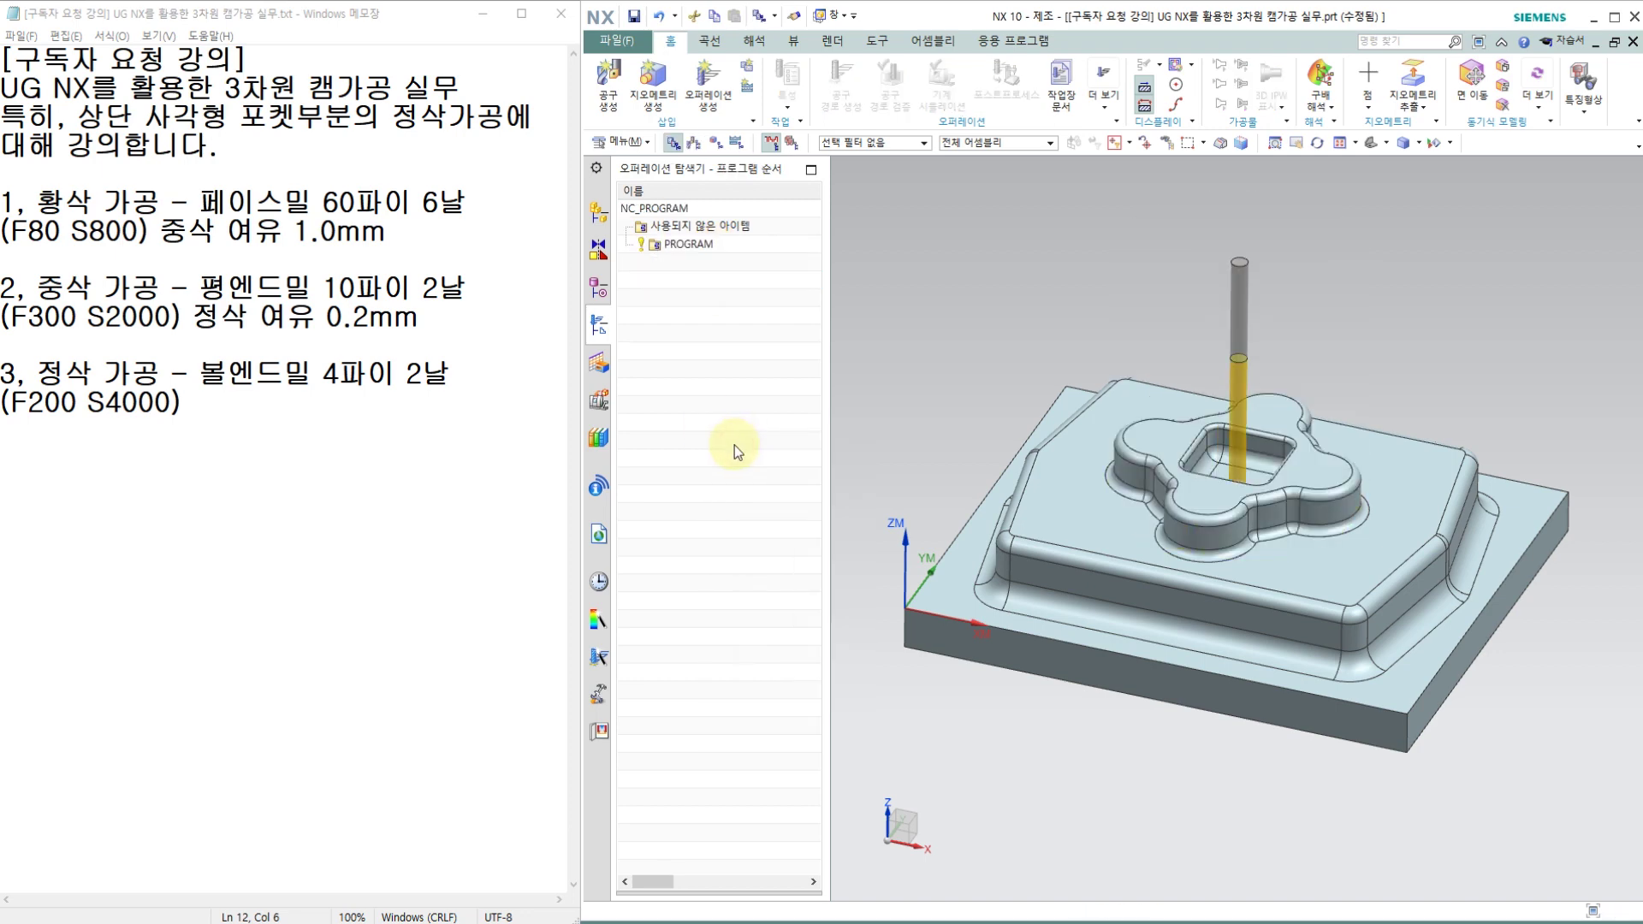
Start a new mill_contour operation and choose the Cavity Mill subtype.
{"action": "left_click", "coordinate": [703, 85]}
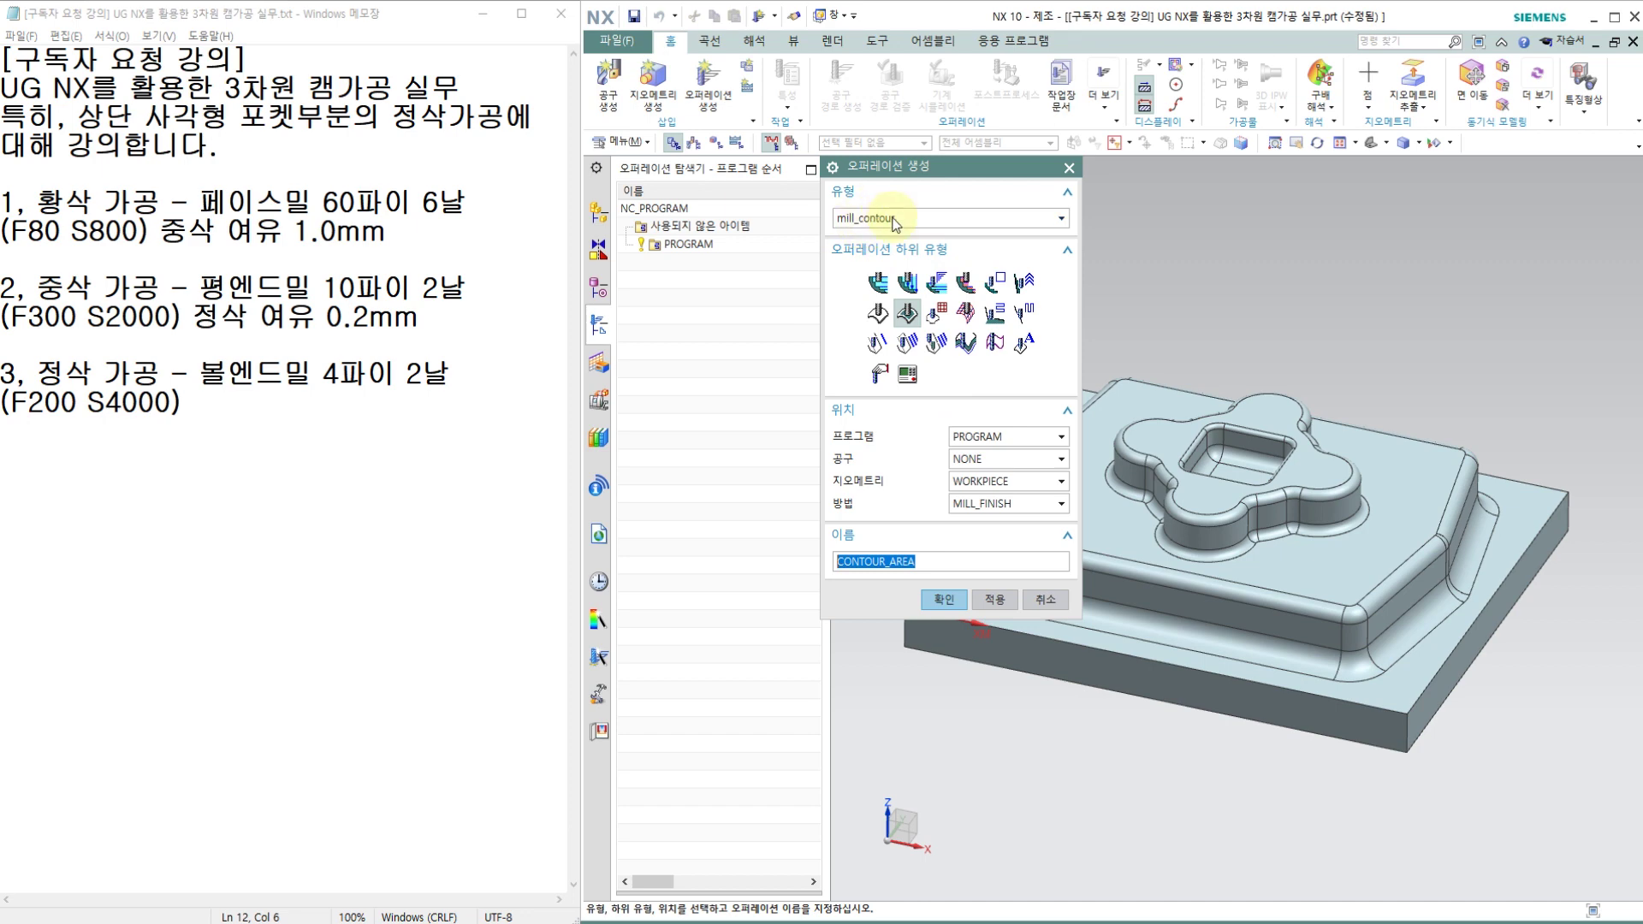
{"action": "left_click", "coordinate": [882, 291]}
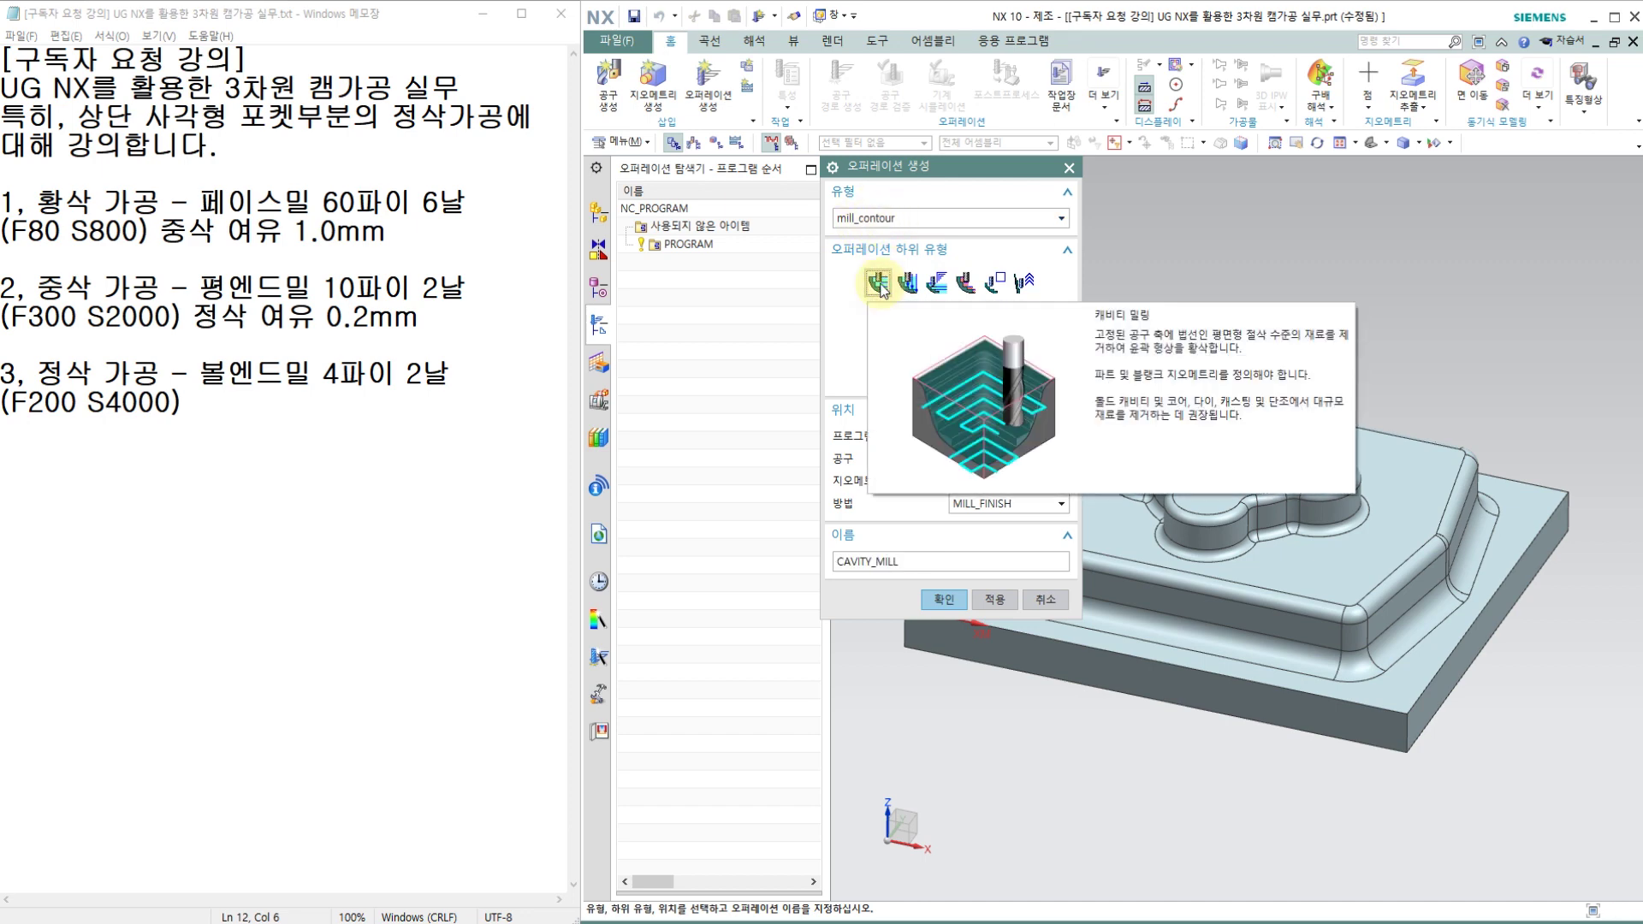
{"action": "left_click", "coordinate": [967, 282]}
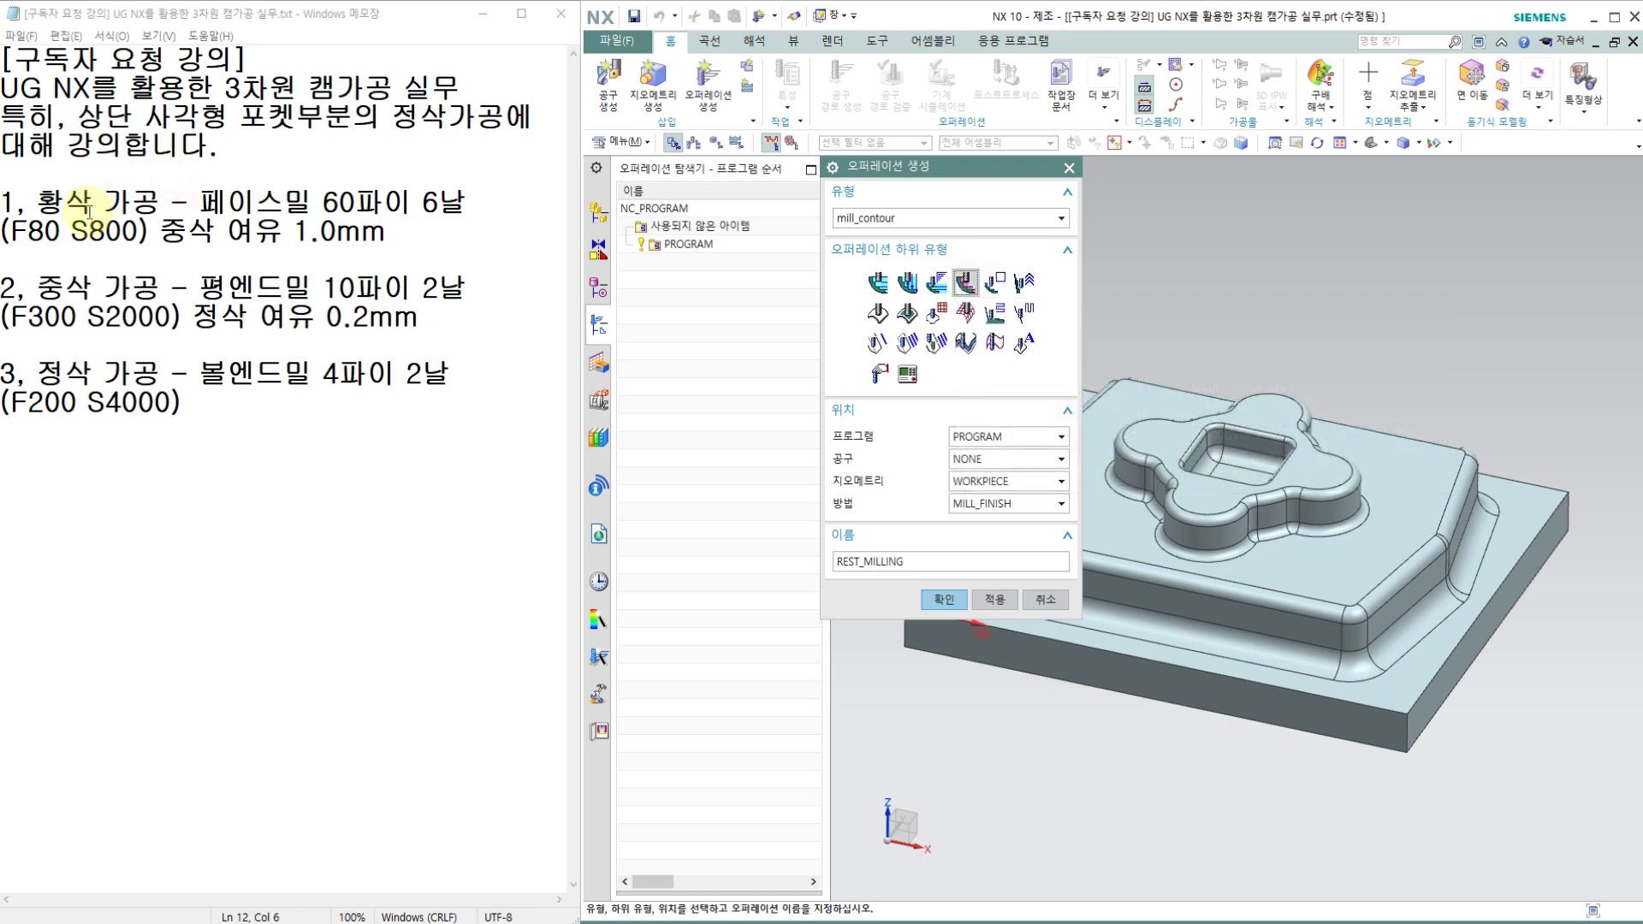
{"action": "left_click", "coordinate": [90, 290]}
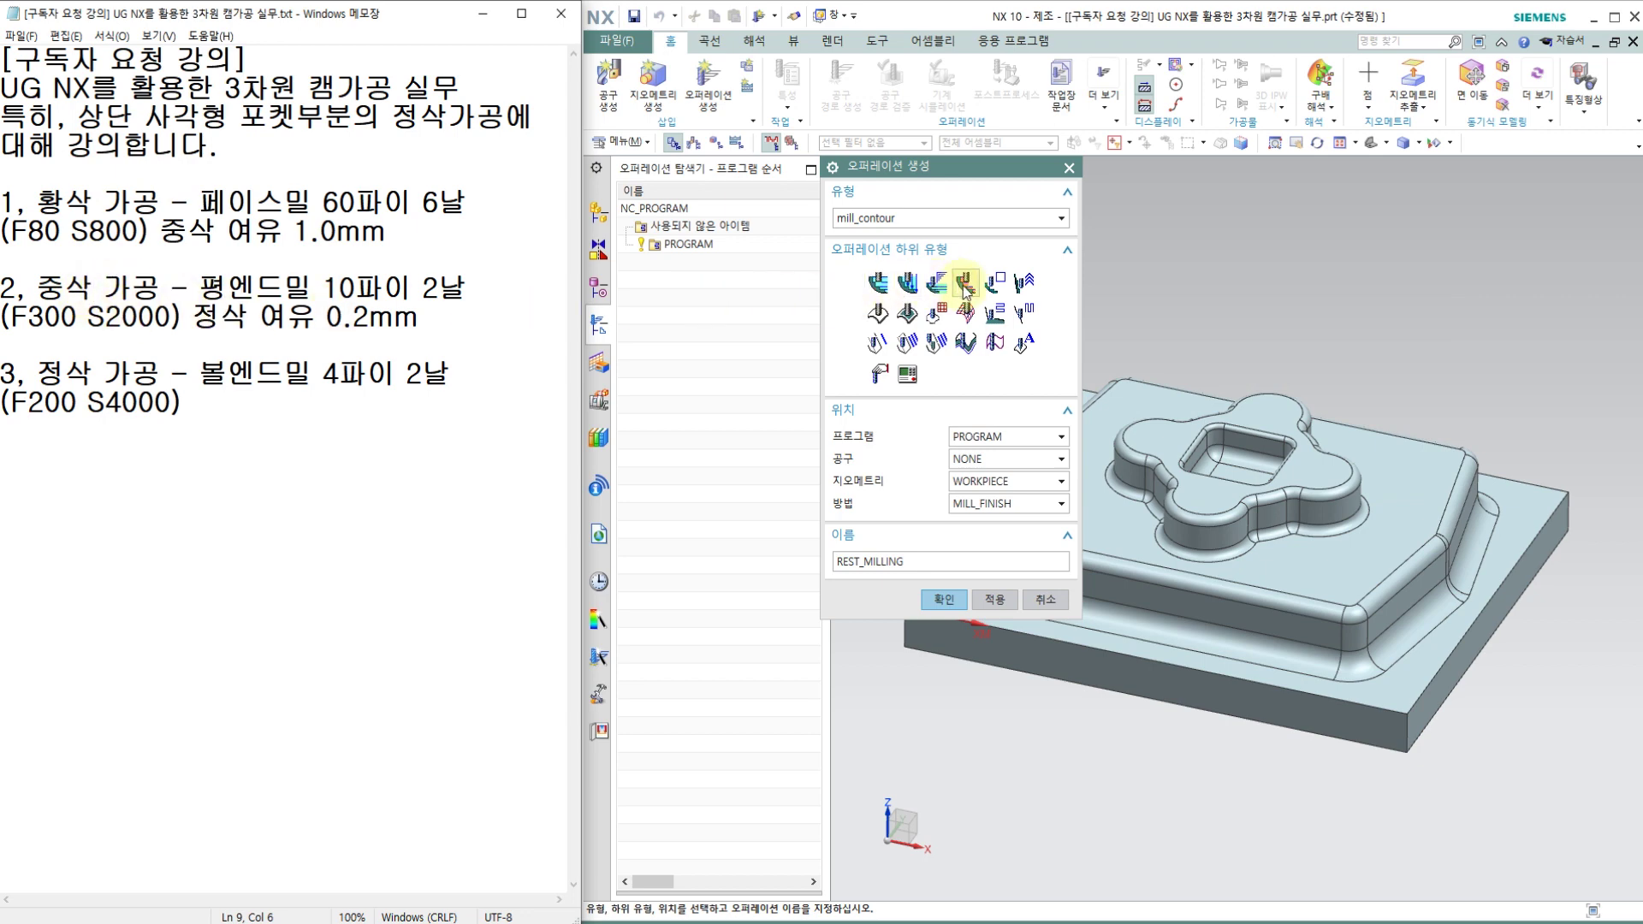
{"action": "mouse_move", "coordinate": [904, 320]}
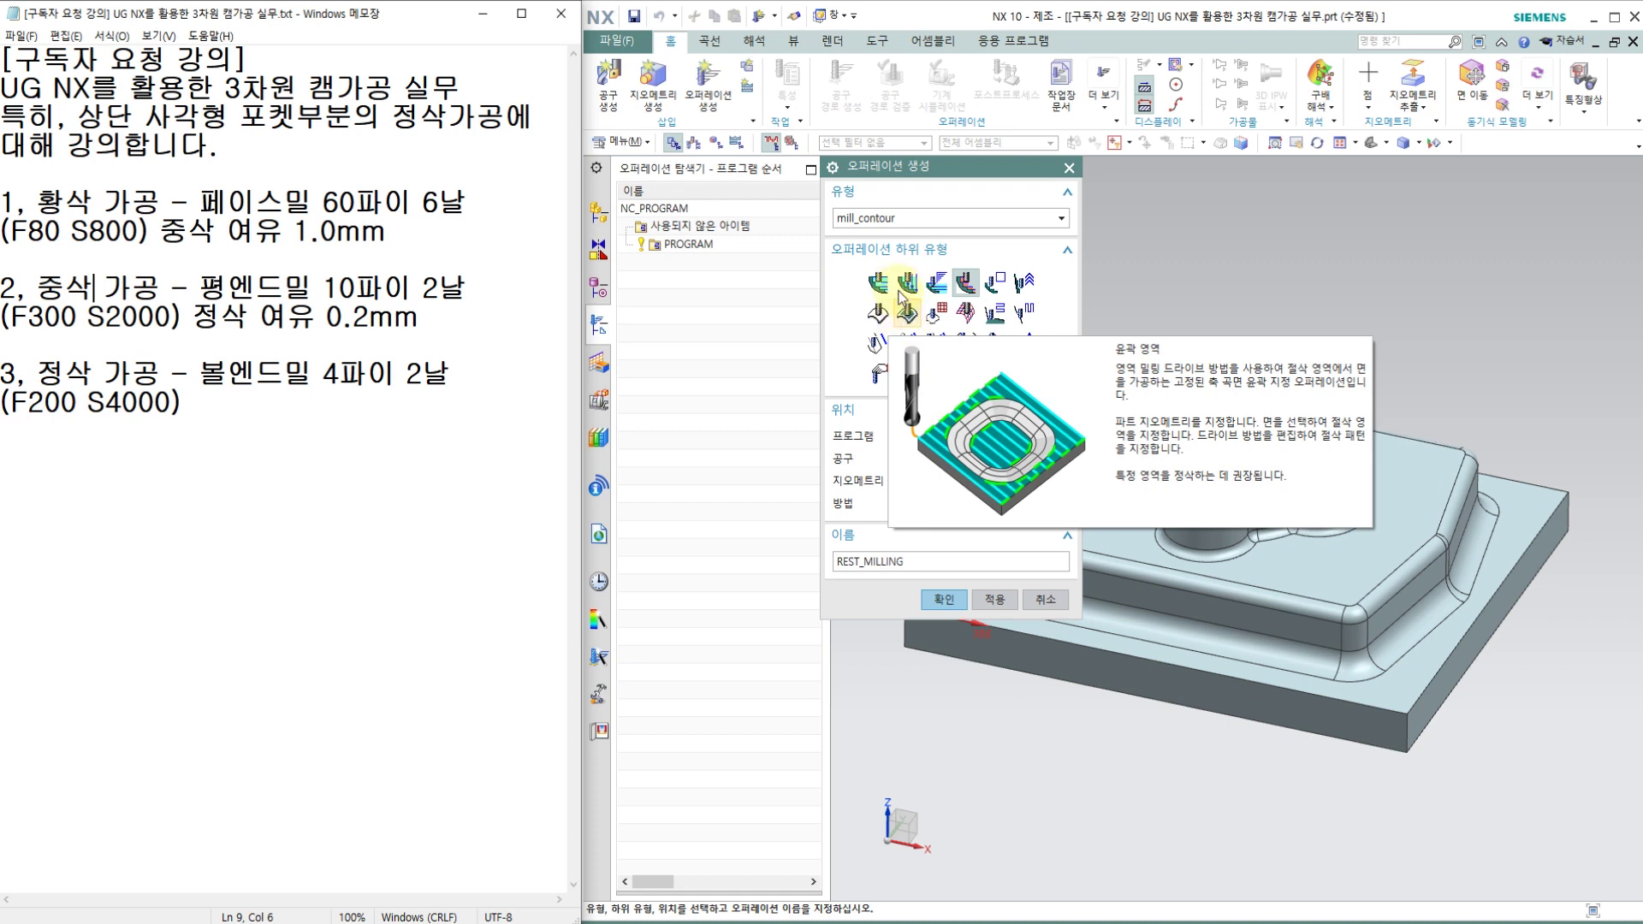
{"action": "left_click", "coordinate": [881, 281]}
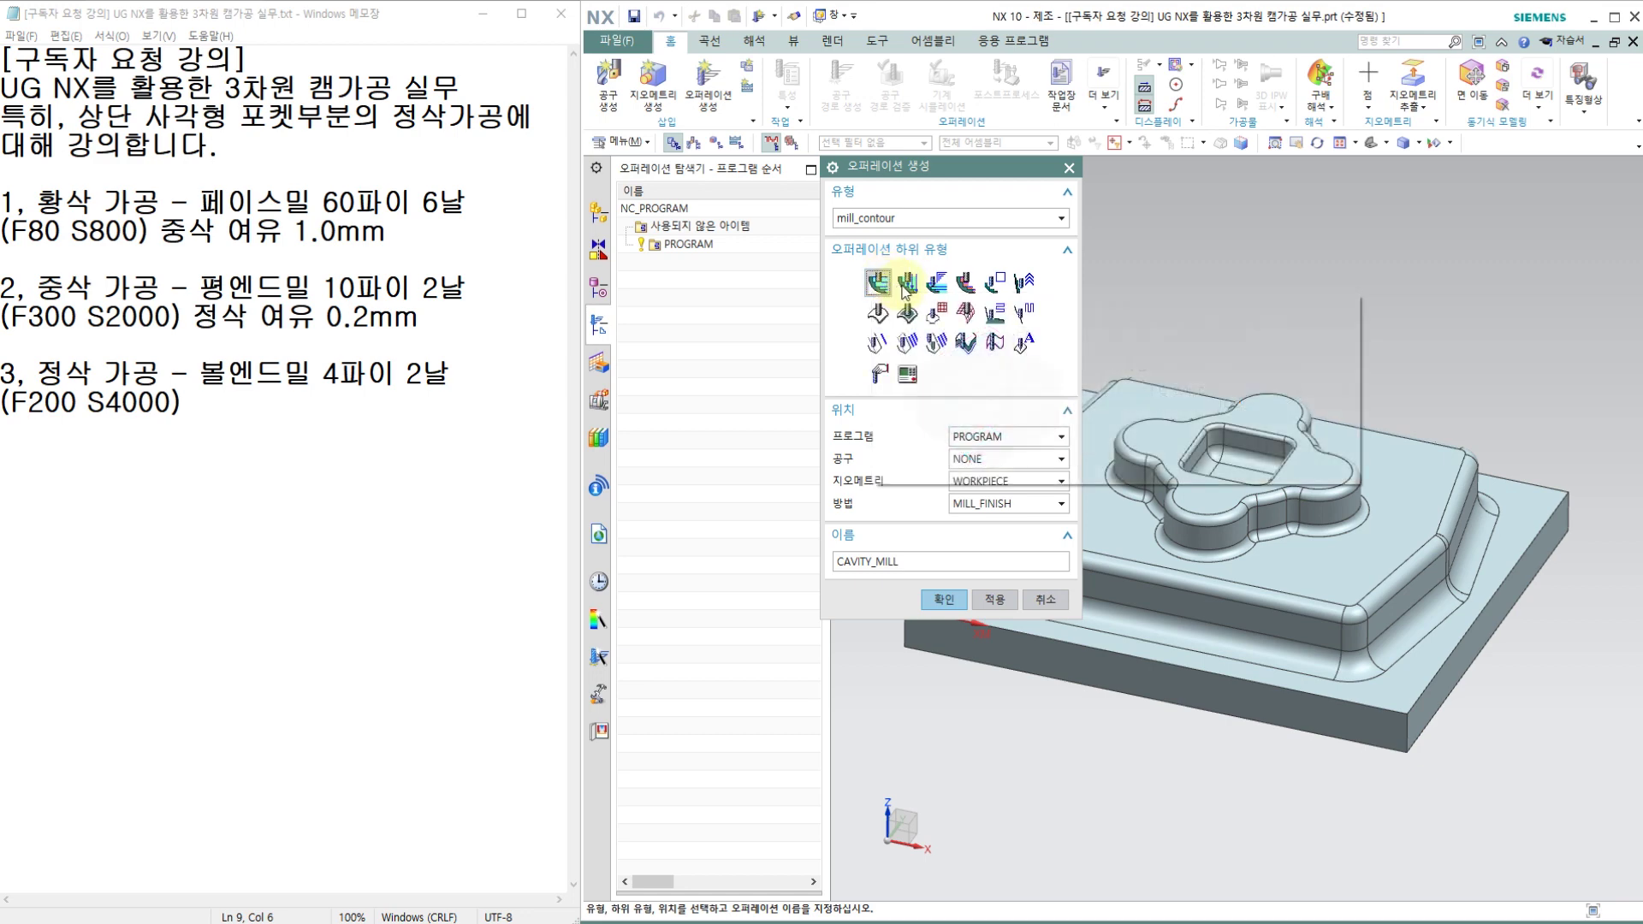
Assign the cavity mill operation to PROGRAM, the T01 60 mm face mill and the WORKPIECE geometry.
{"action": "left_click", "coordinate": [990, 437]}
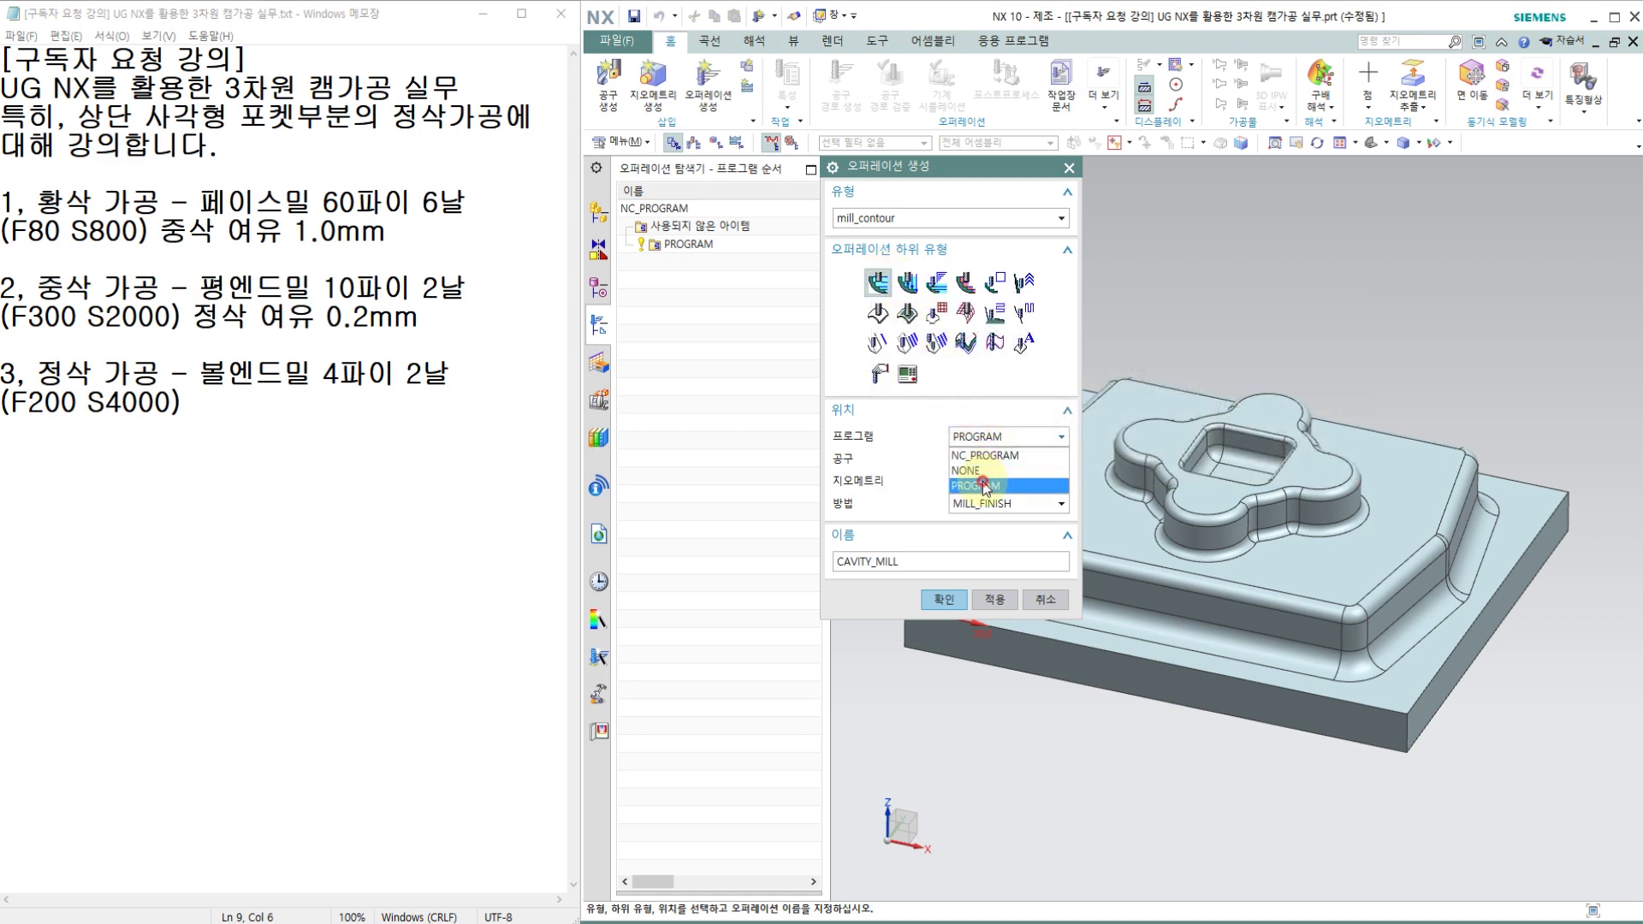
{"action": "left_click", "coordinate": [982, 485]}
{"action": "left_click", "coordinate": [984, 459]}
{"action": "left_click", "coordinate": [984, 494]}
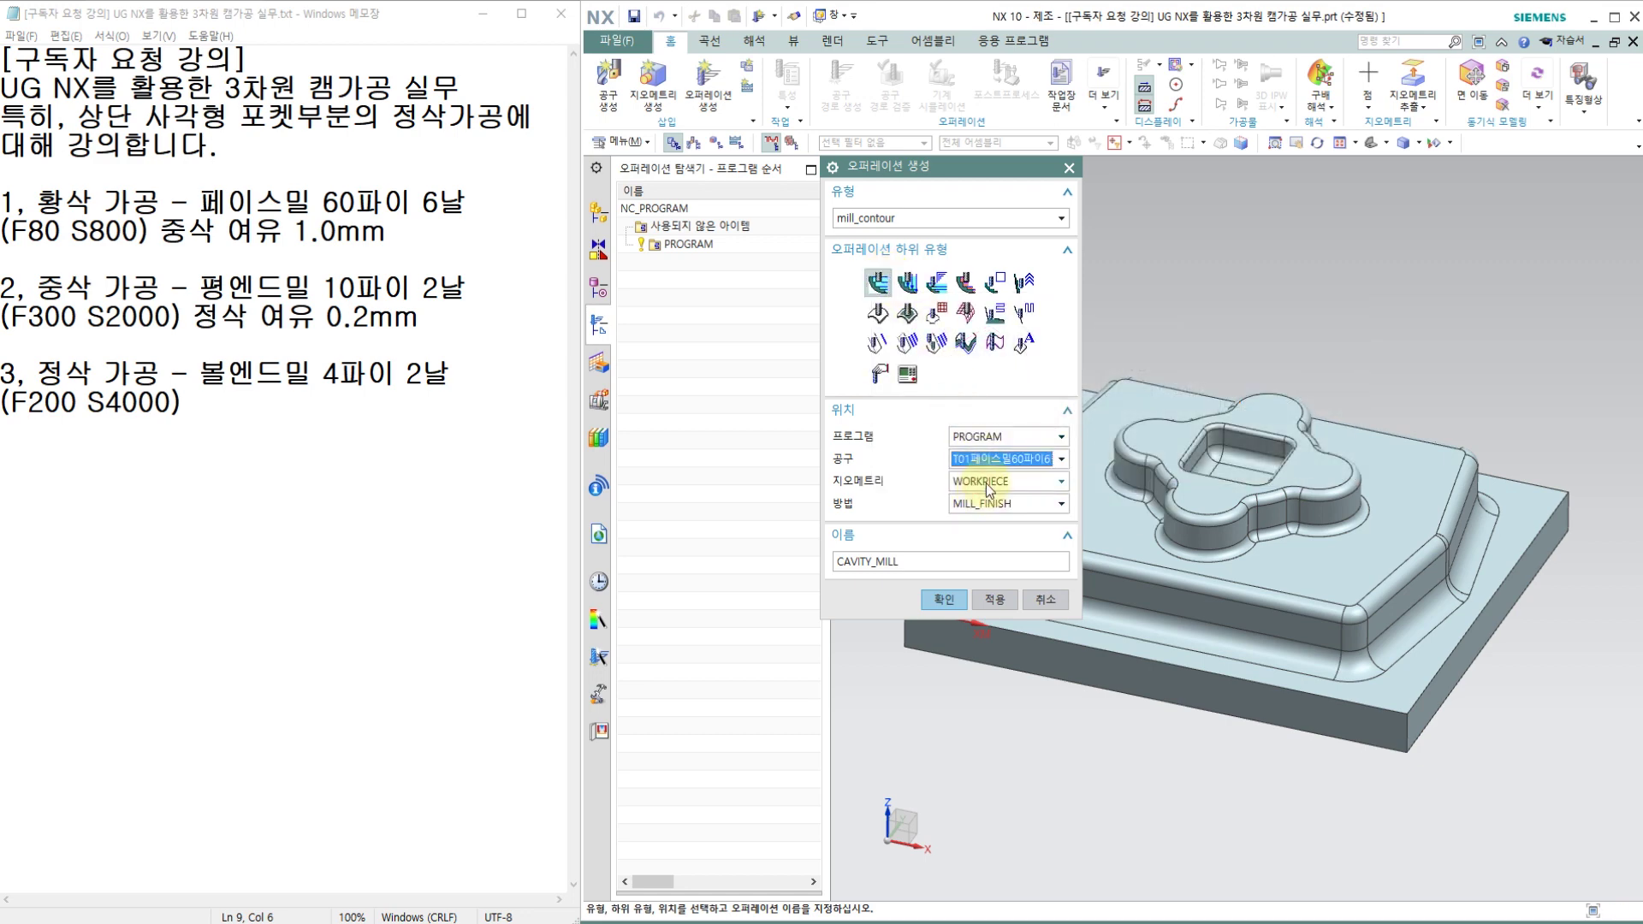
{"action": "left_click", "coordinate": [986, 481]}
{"action": "left_click", "coordinate": [982, 534]}
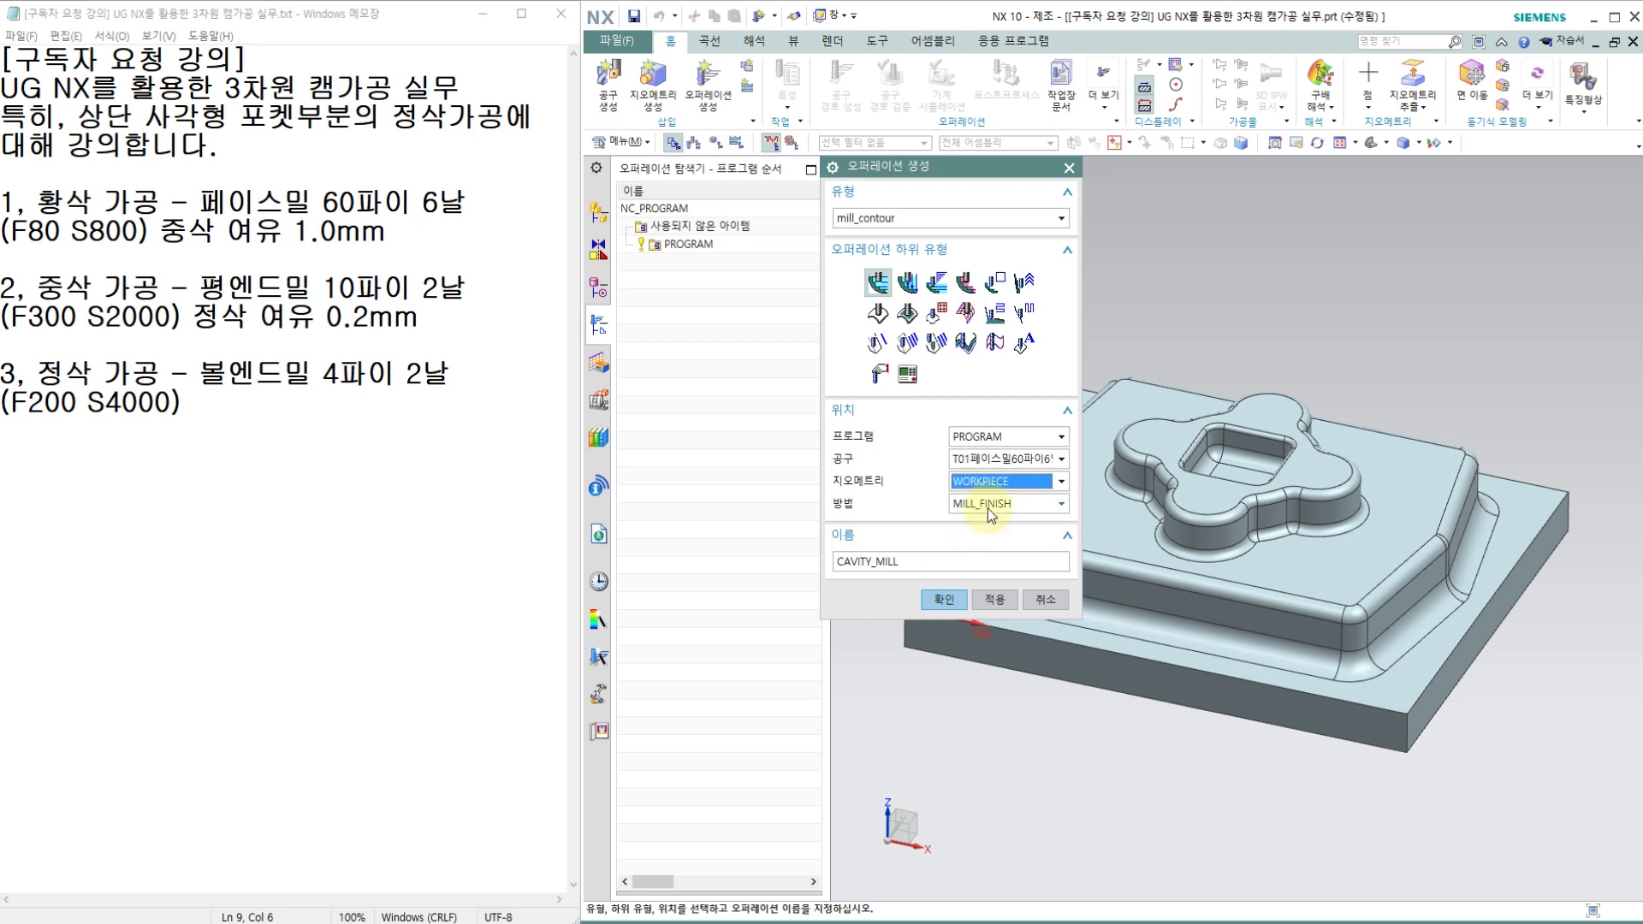
Set the operation's method to MILL_ROUGH, name it 01황삭가공 and create it.
{"action": "left_click", "coordinate": [988, 506]}
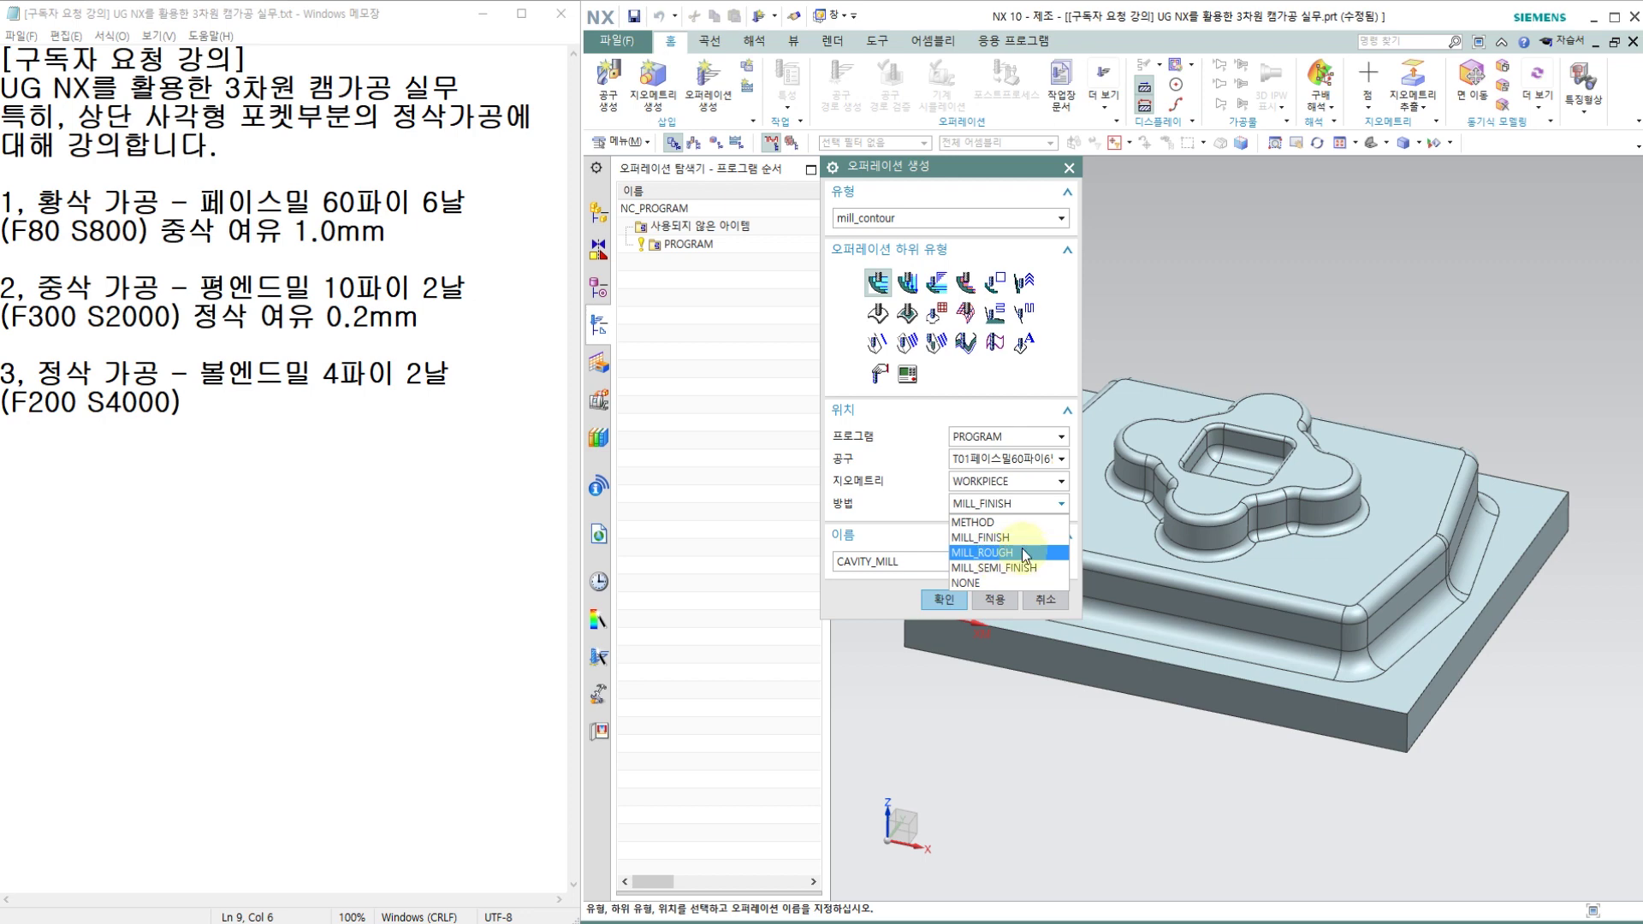
{"action": "left_click", "coordinate": [1039, 568]}
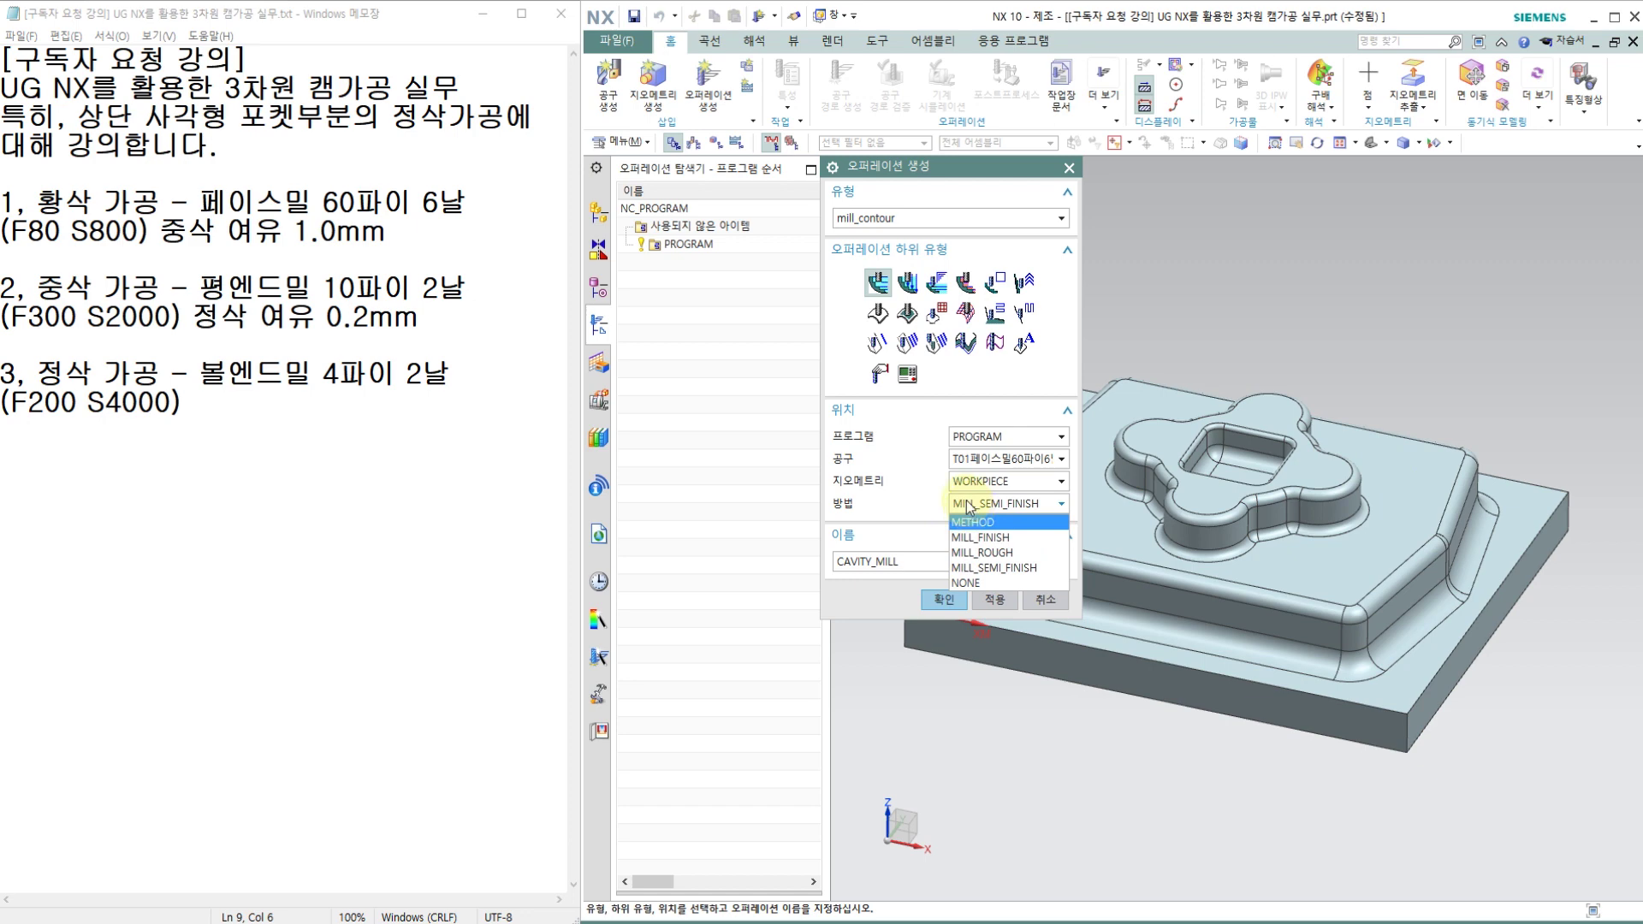
{"action": "left_click", "coordinate": [995, 552]}
{"action": "double_click", "coordinate": [950, 561]}
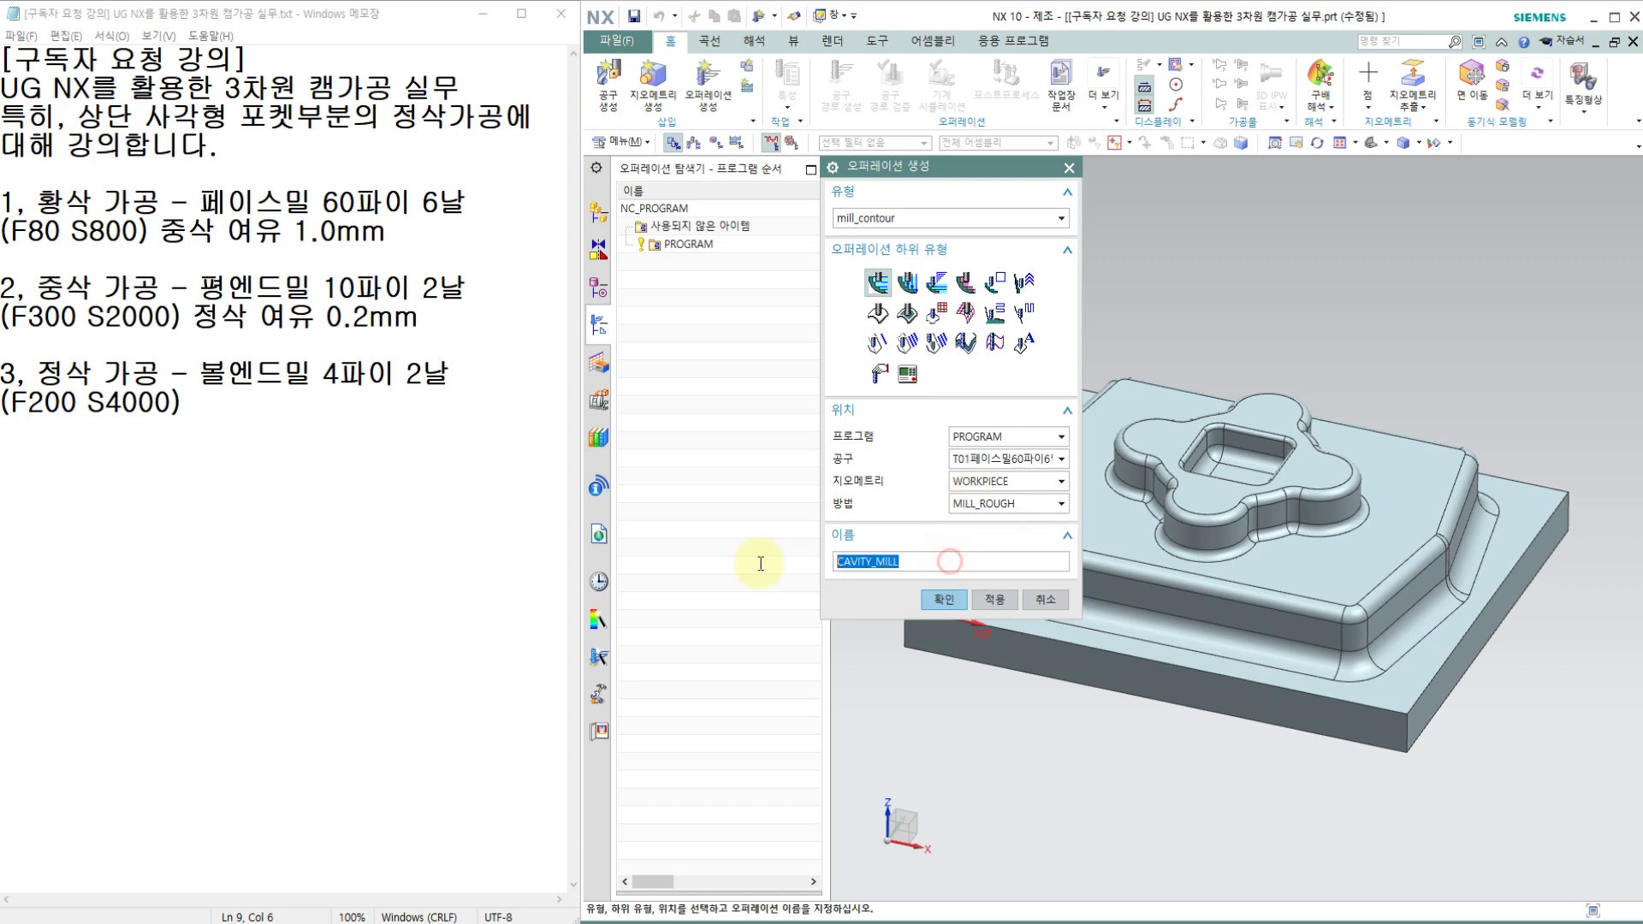
{"action": "type", "text": "01황삭가공"}
{"action": "left_click", "coordinate": [945, 600]}
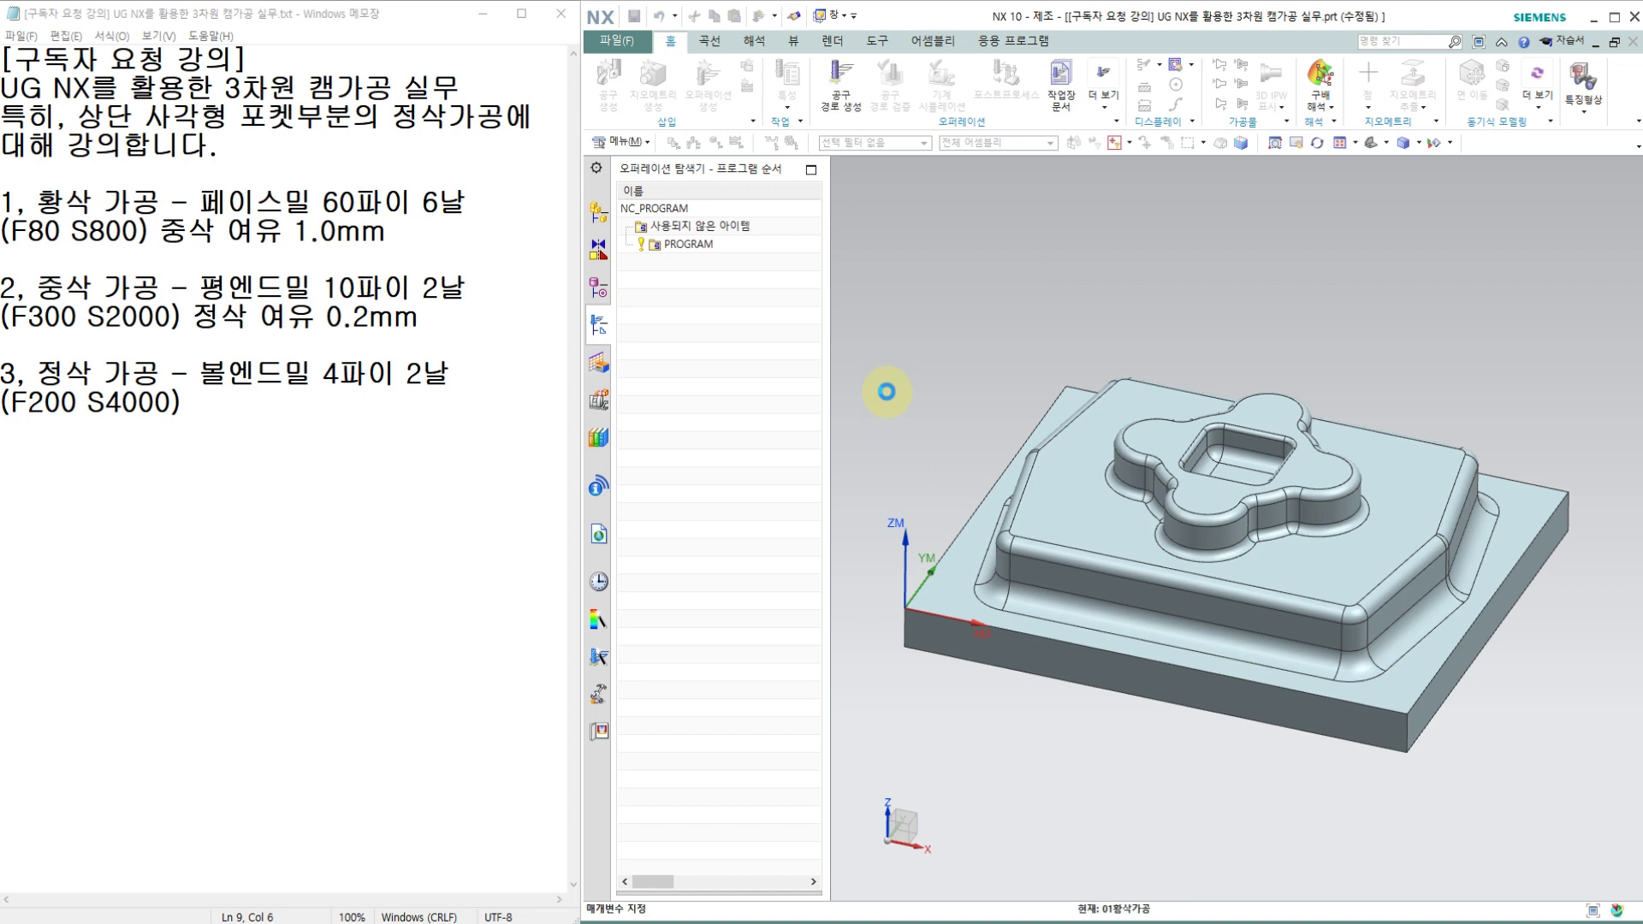
Display the operation's part and blank geometry alternately to check them, and open the cut area definition.
{"action": "scroll", "coordinate": [1259, 340], "scroll_direction": "down", "scroll_amount": 5}
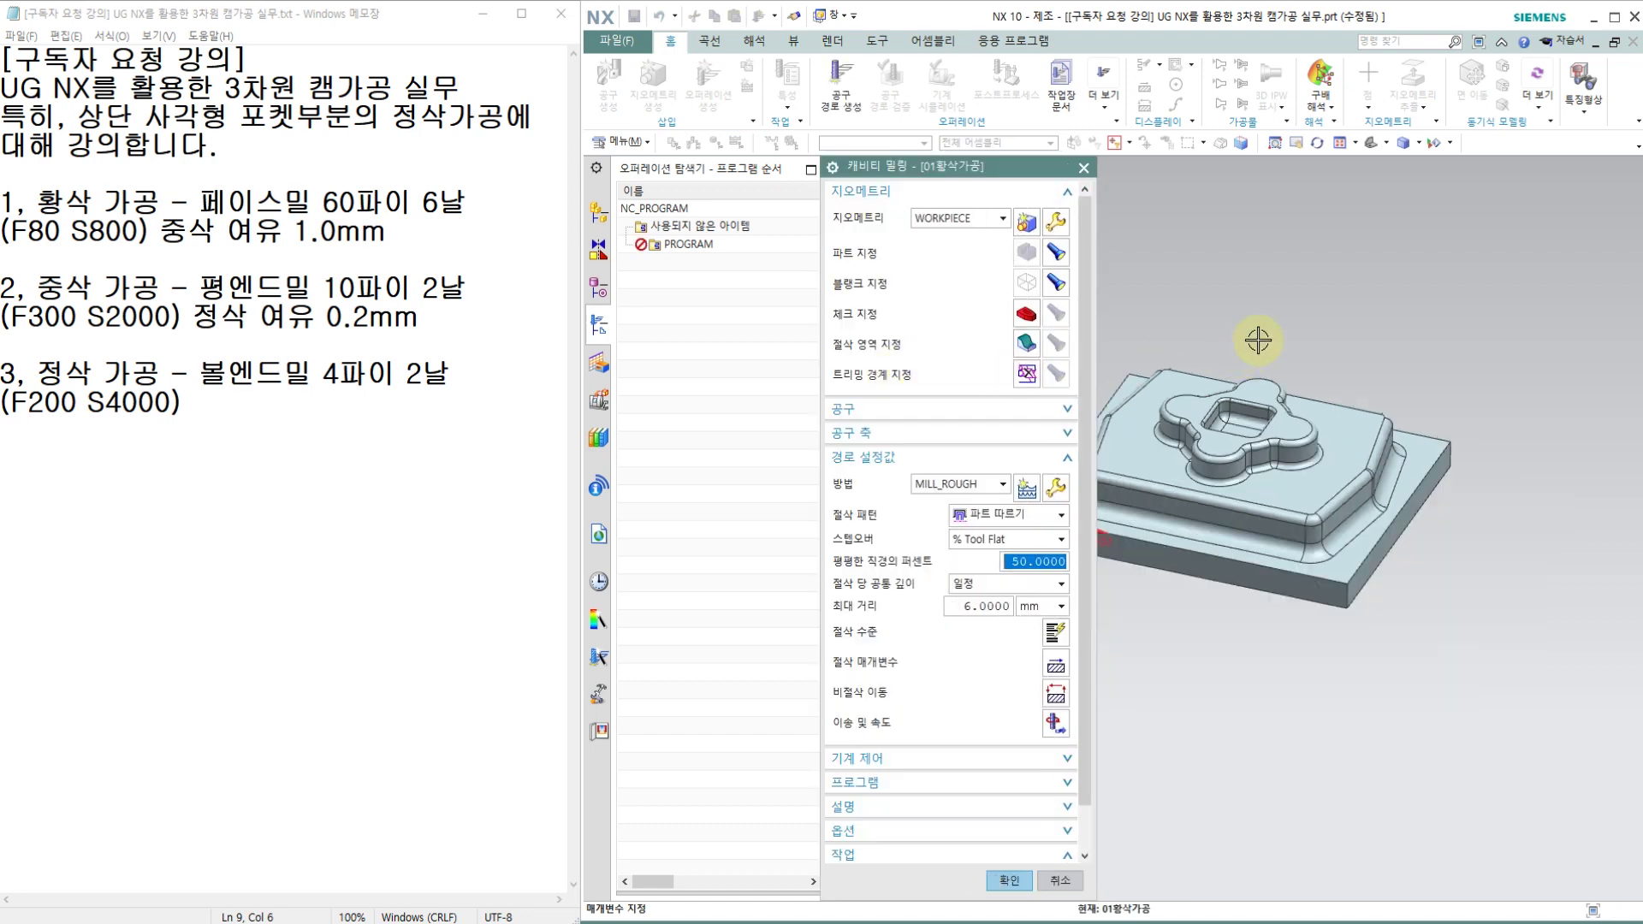
{"action": "scroll", "coordinate": [1127, 268], "scroll_direction": "up", "scroll_amount": 3}
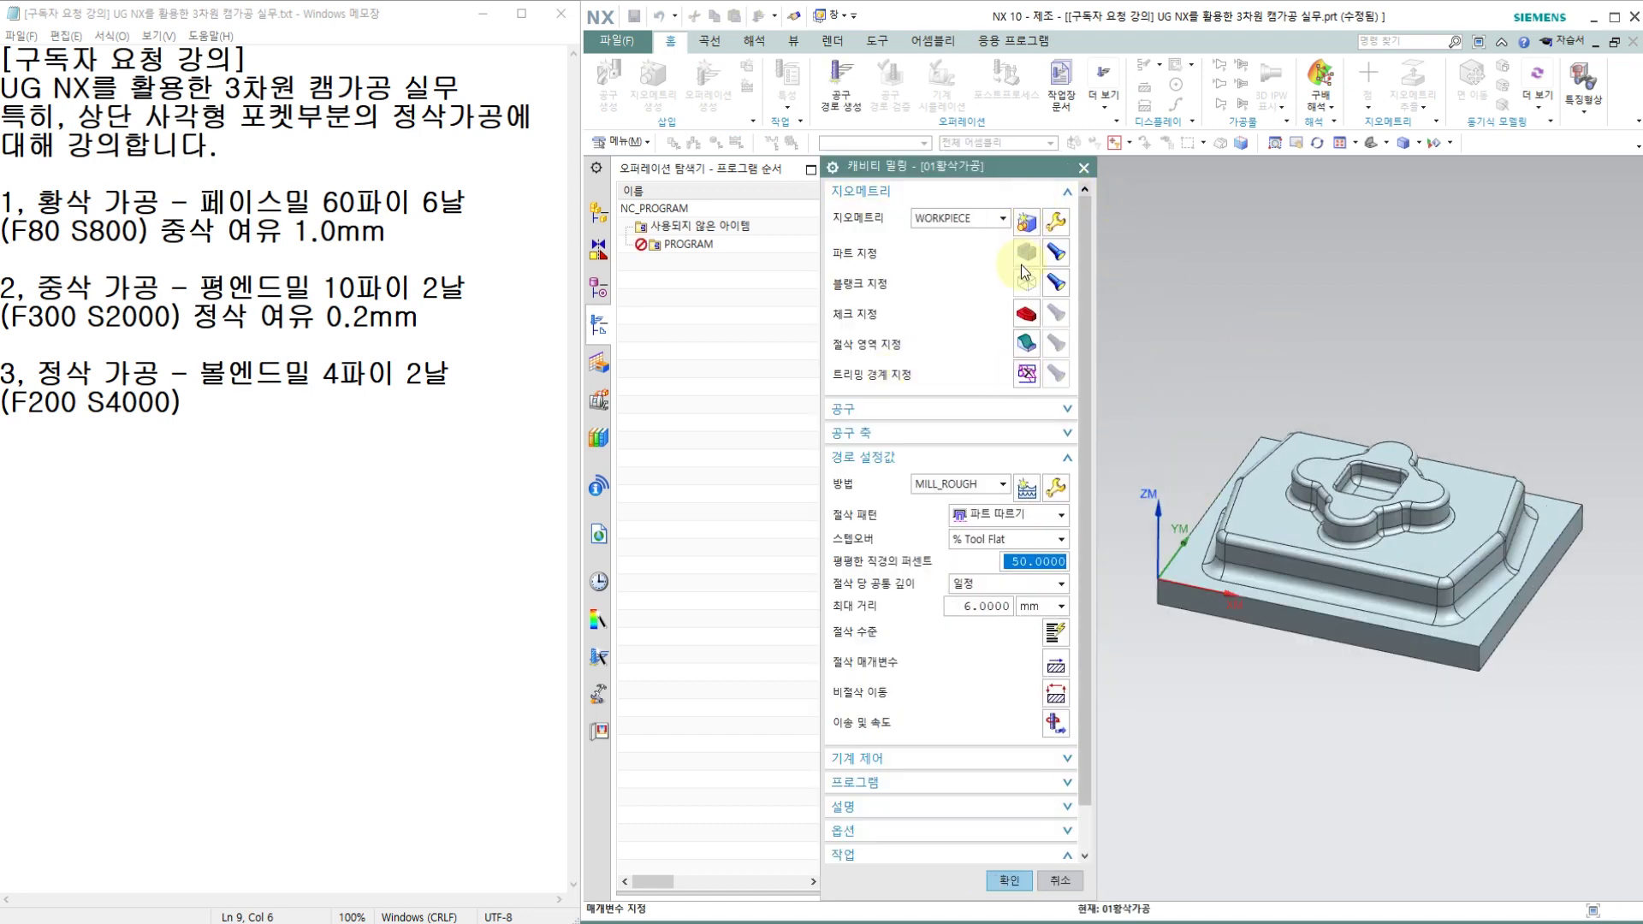
{"action": "left_click", "coordinate": [1056, 252]}
{"action": "left_click", "coordinate": [1056, 282]}
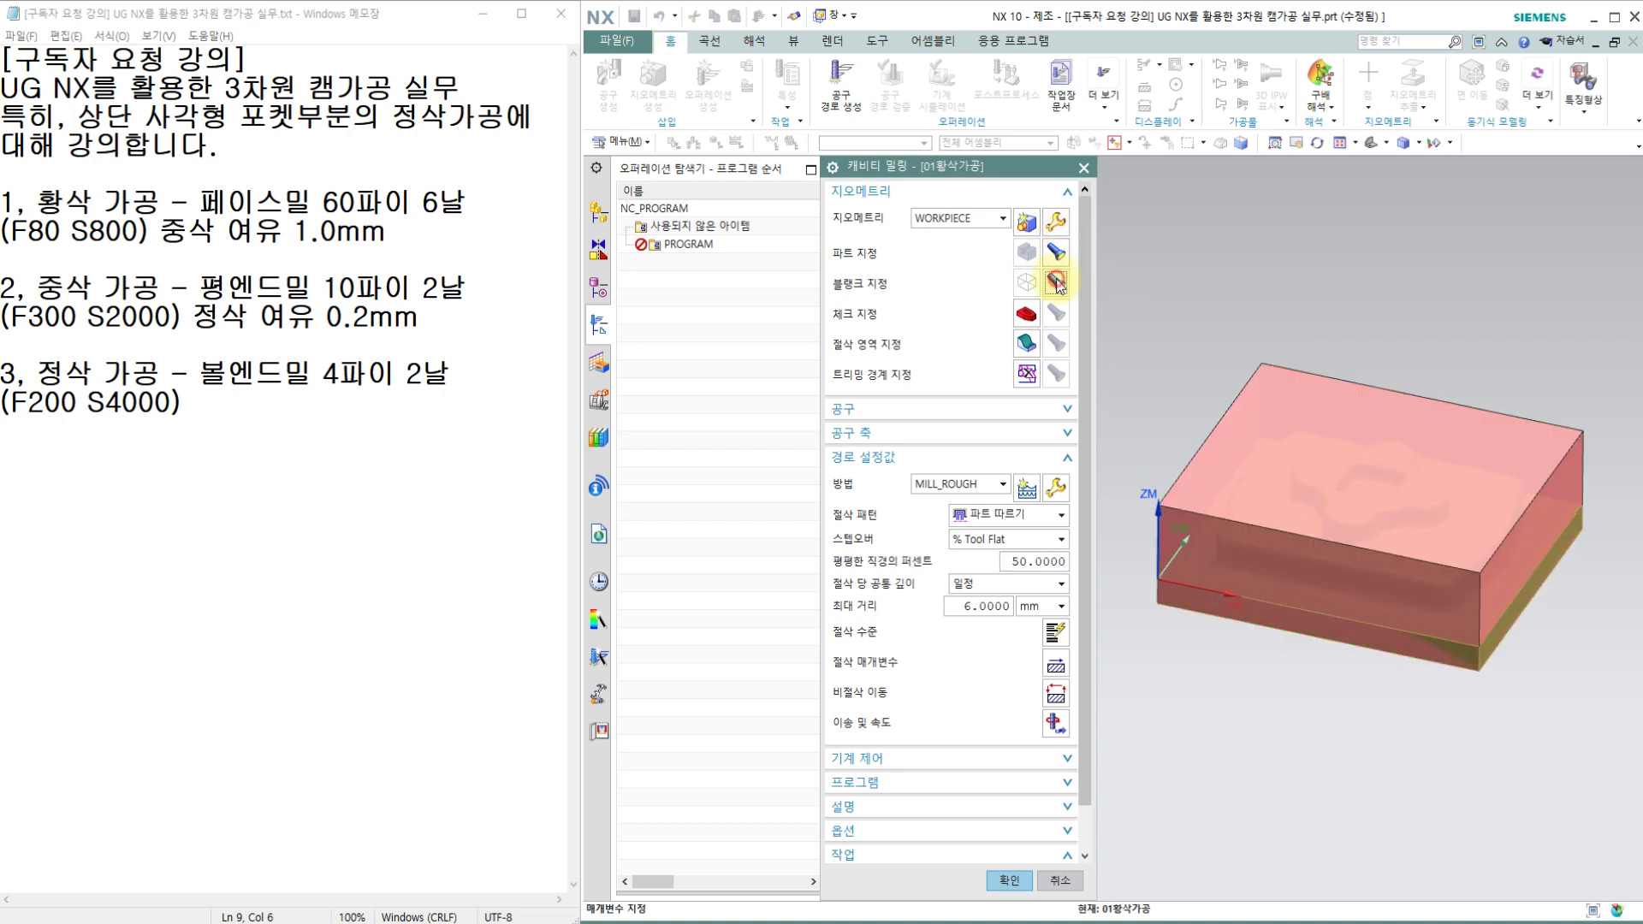
{"action": "left_click", "coordinate": [1056, 253]}
{"action": "left_click", "coordinate": [1056, 289]}
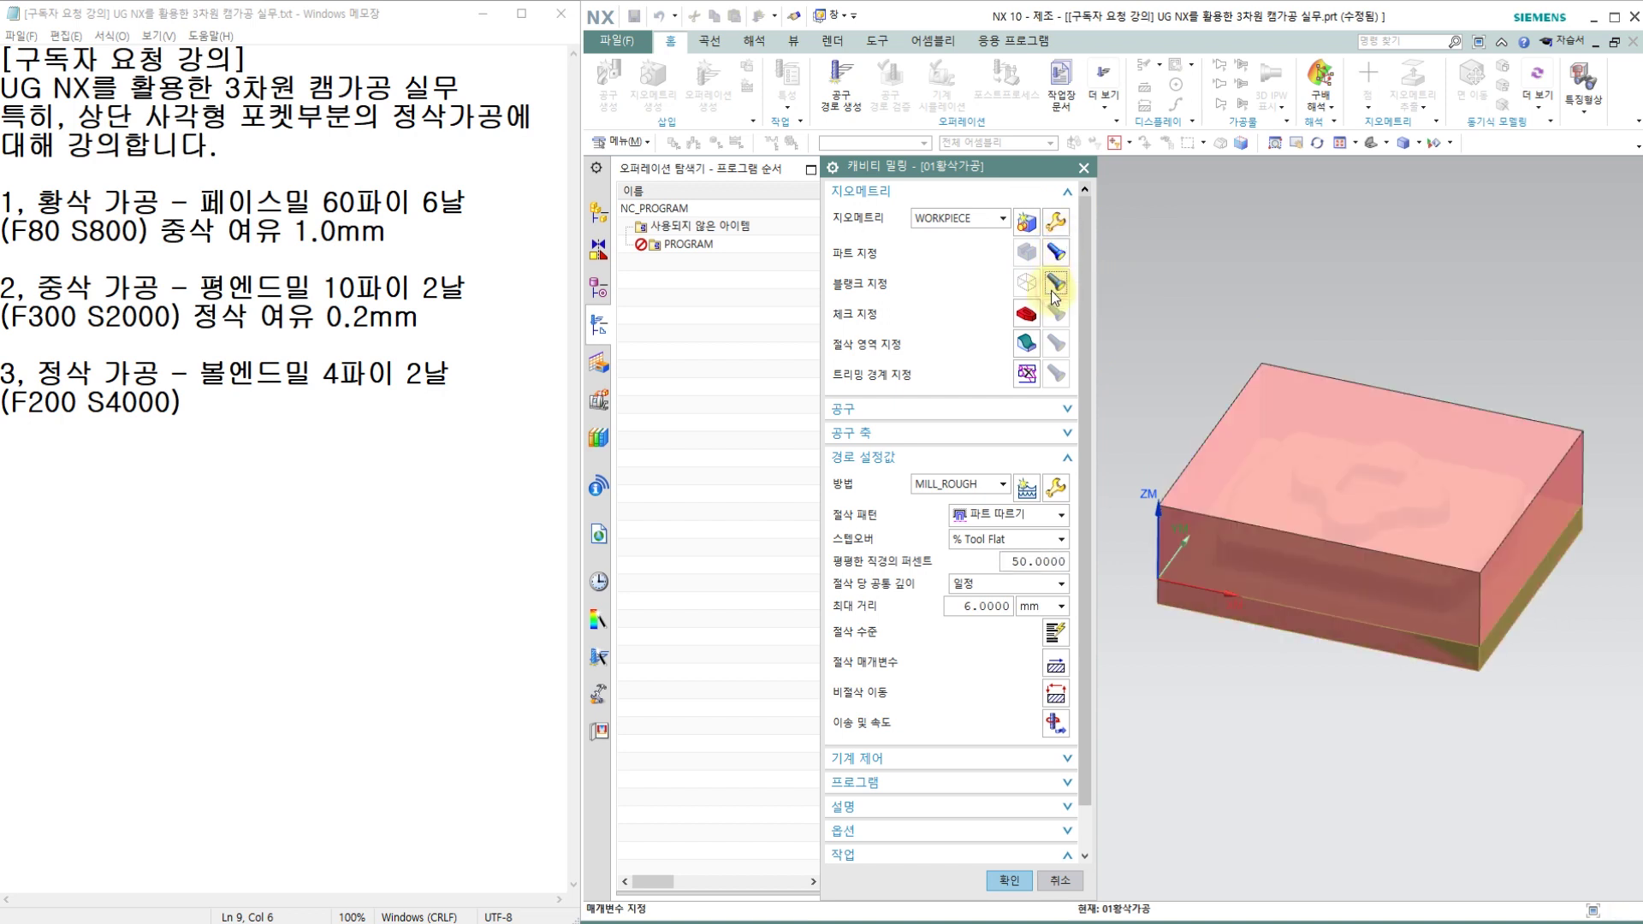
{"action": "left_click", "coordinate": [1056, 256]}
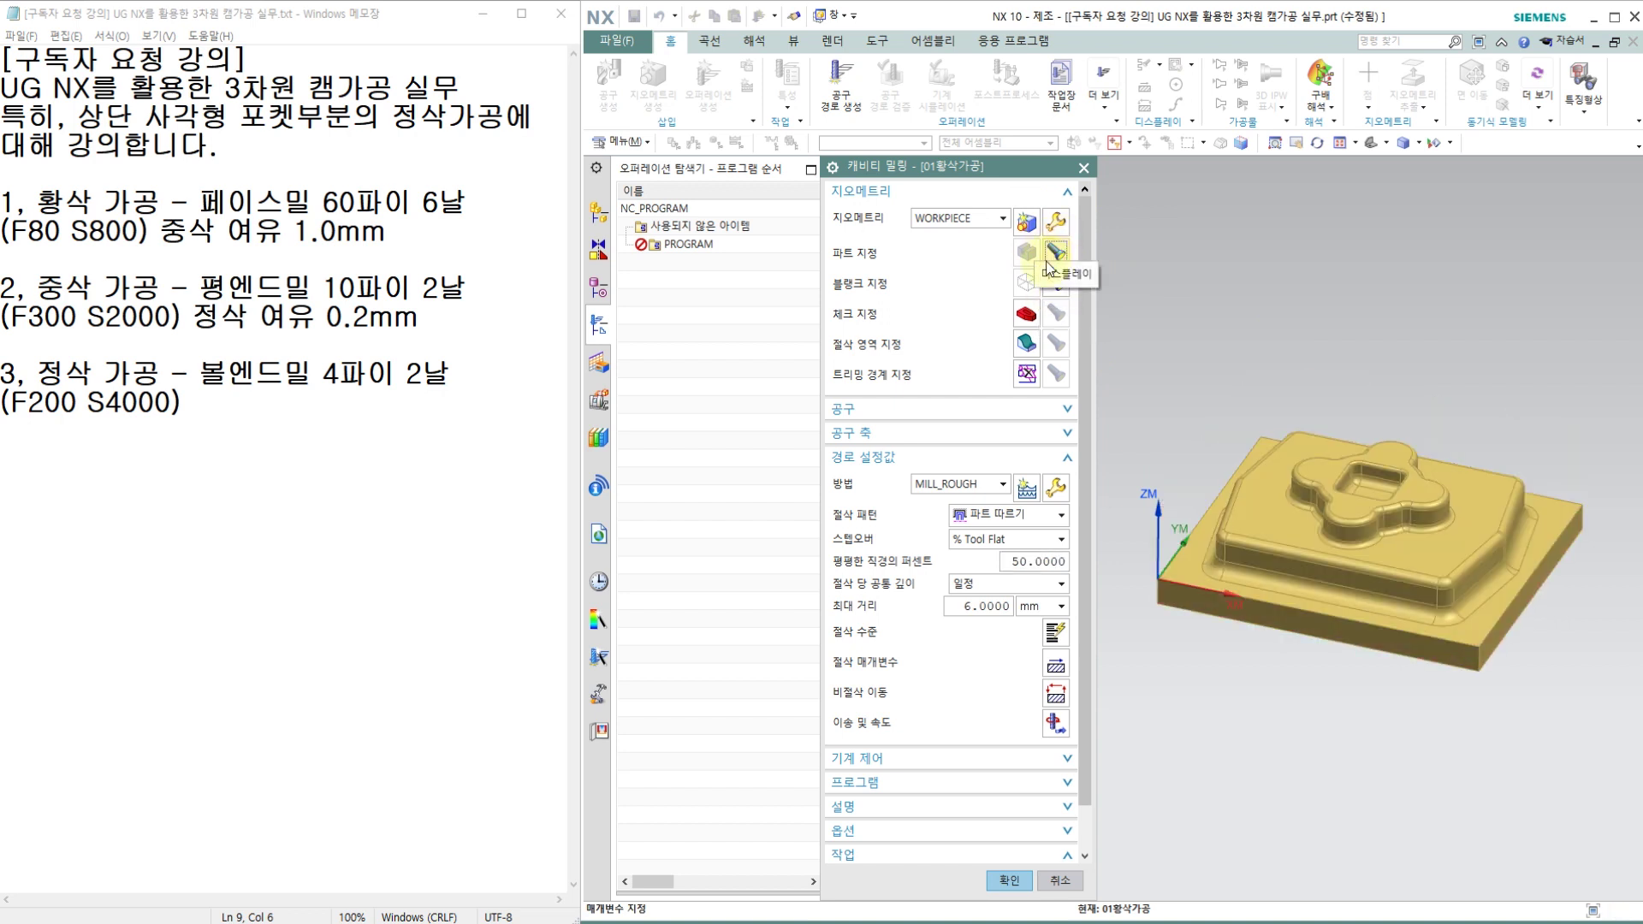
{"action": "left_click", "coordinate": [1053, 285]}
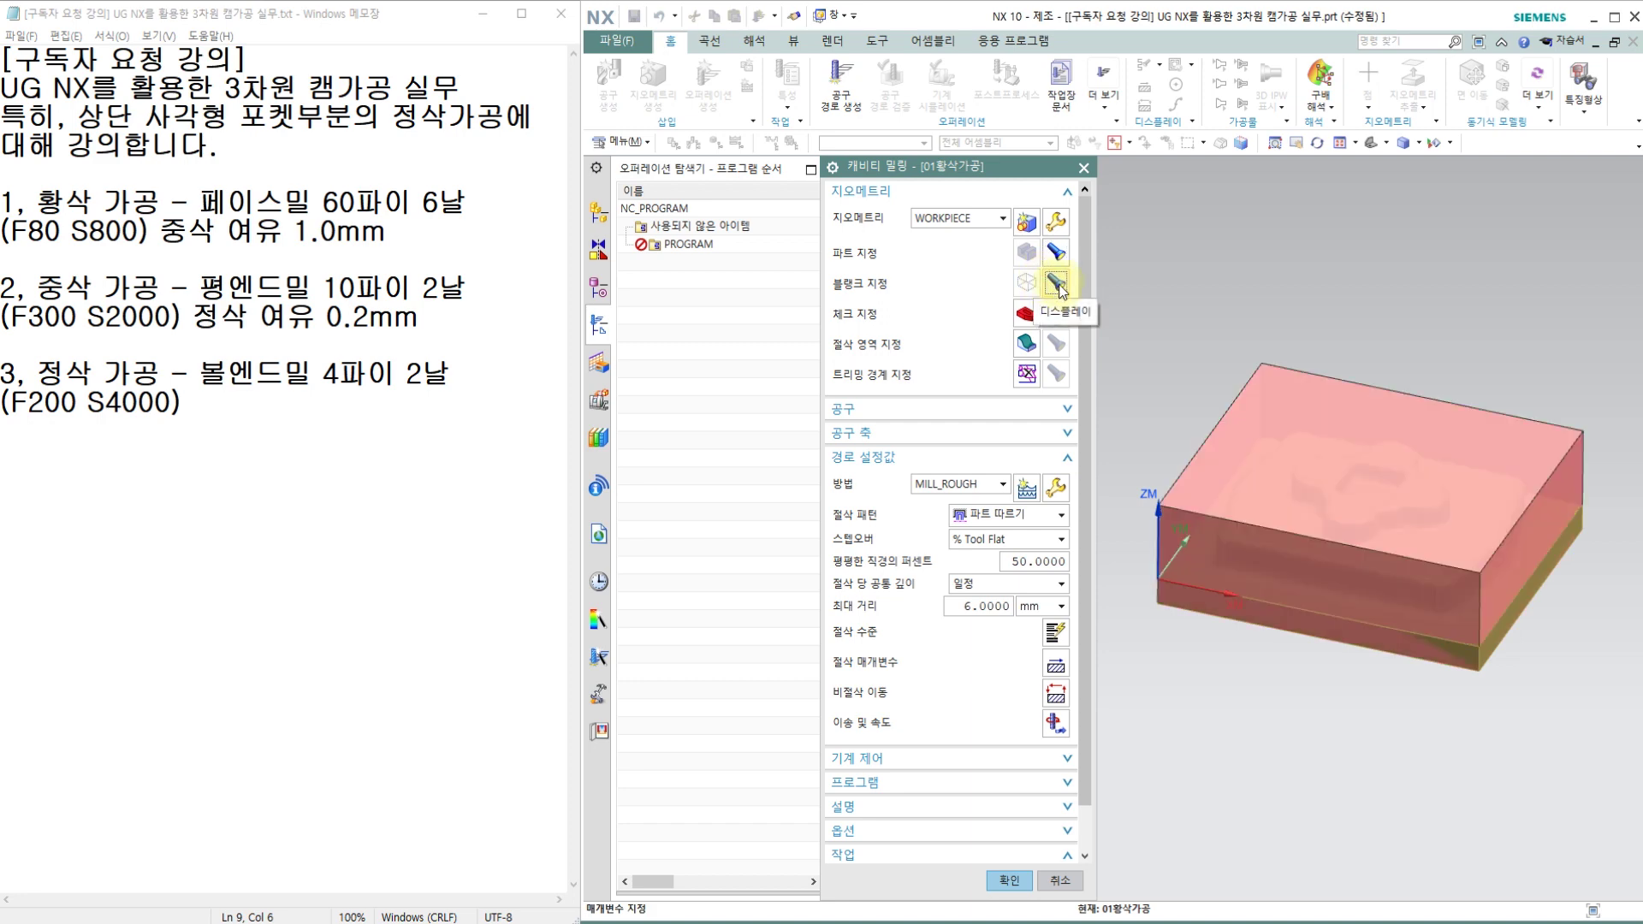
{"action": "left_click", "coordinate": [1029, 346]}
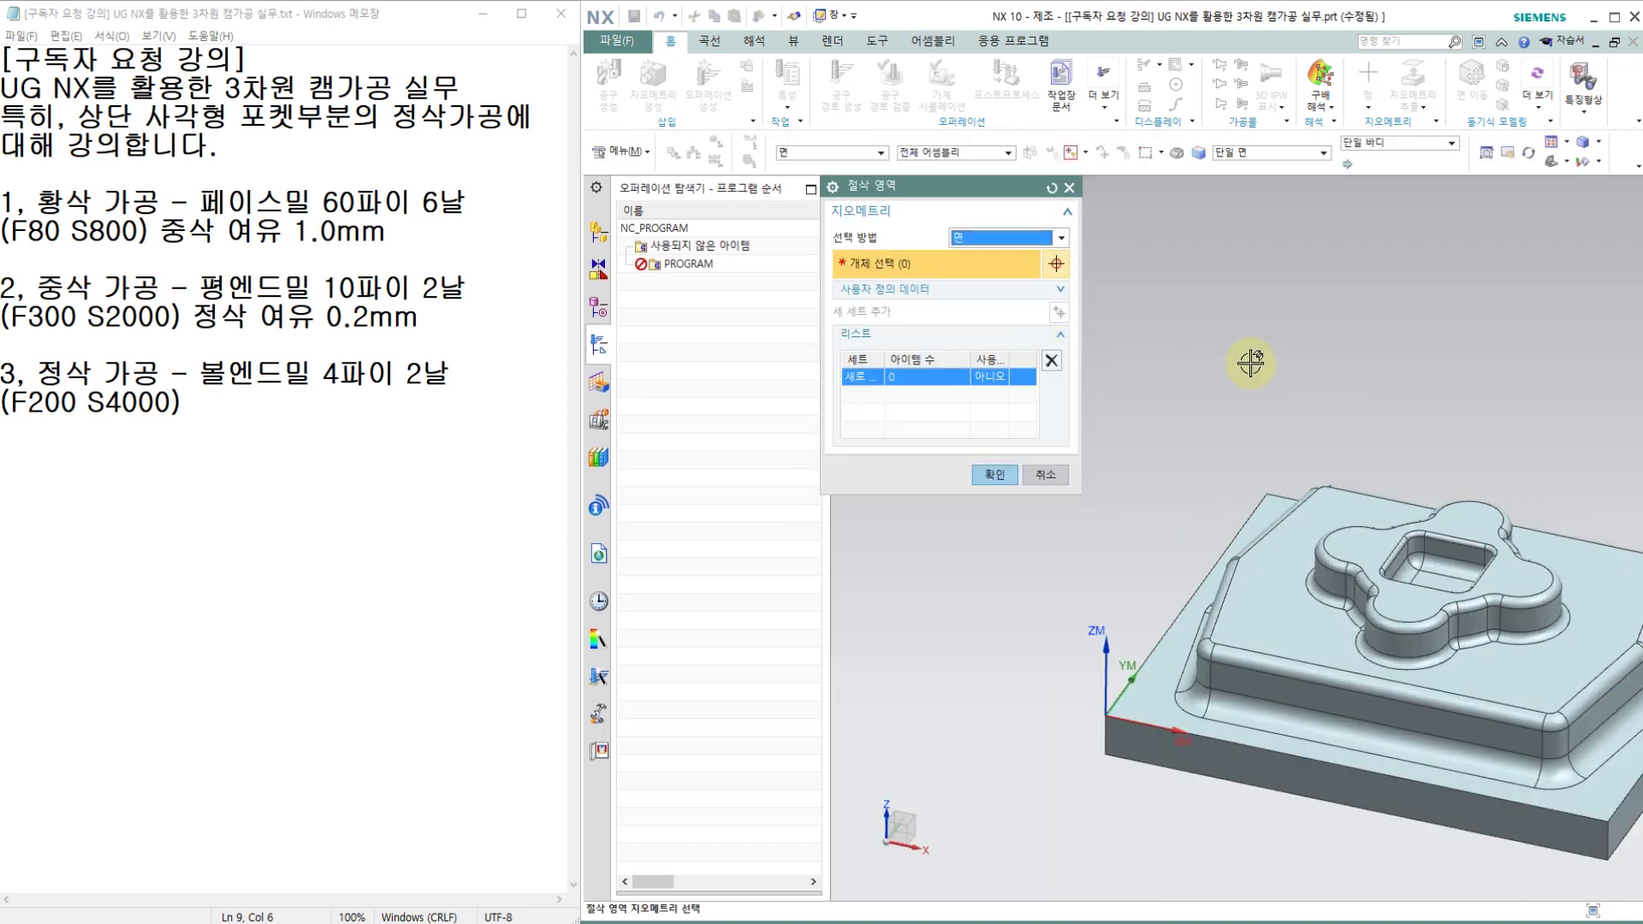
Try selecting every face of the plate, including sides and underside, as the cut area, and remove that face set.
{"action": "scroll", "coordinate": [1138, 350], "scroll_direction": "down", "scroll_amount": 2}
{"action": "mouse_move", "coordinate": [1312, 422]}
{"action": "middle_mouse_down"}
{"action": "mouse_move", "coordinate": [1288, 384]}
{"action": "mouse_move", "coordinate": [1342, 413]}
{"action": "middle_mouse_up"}
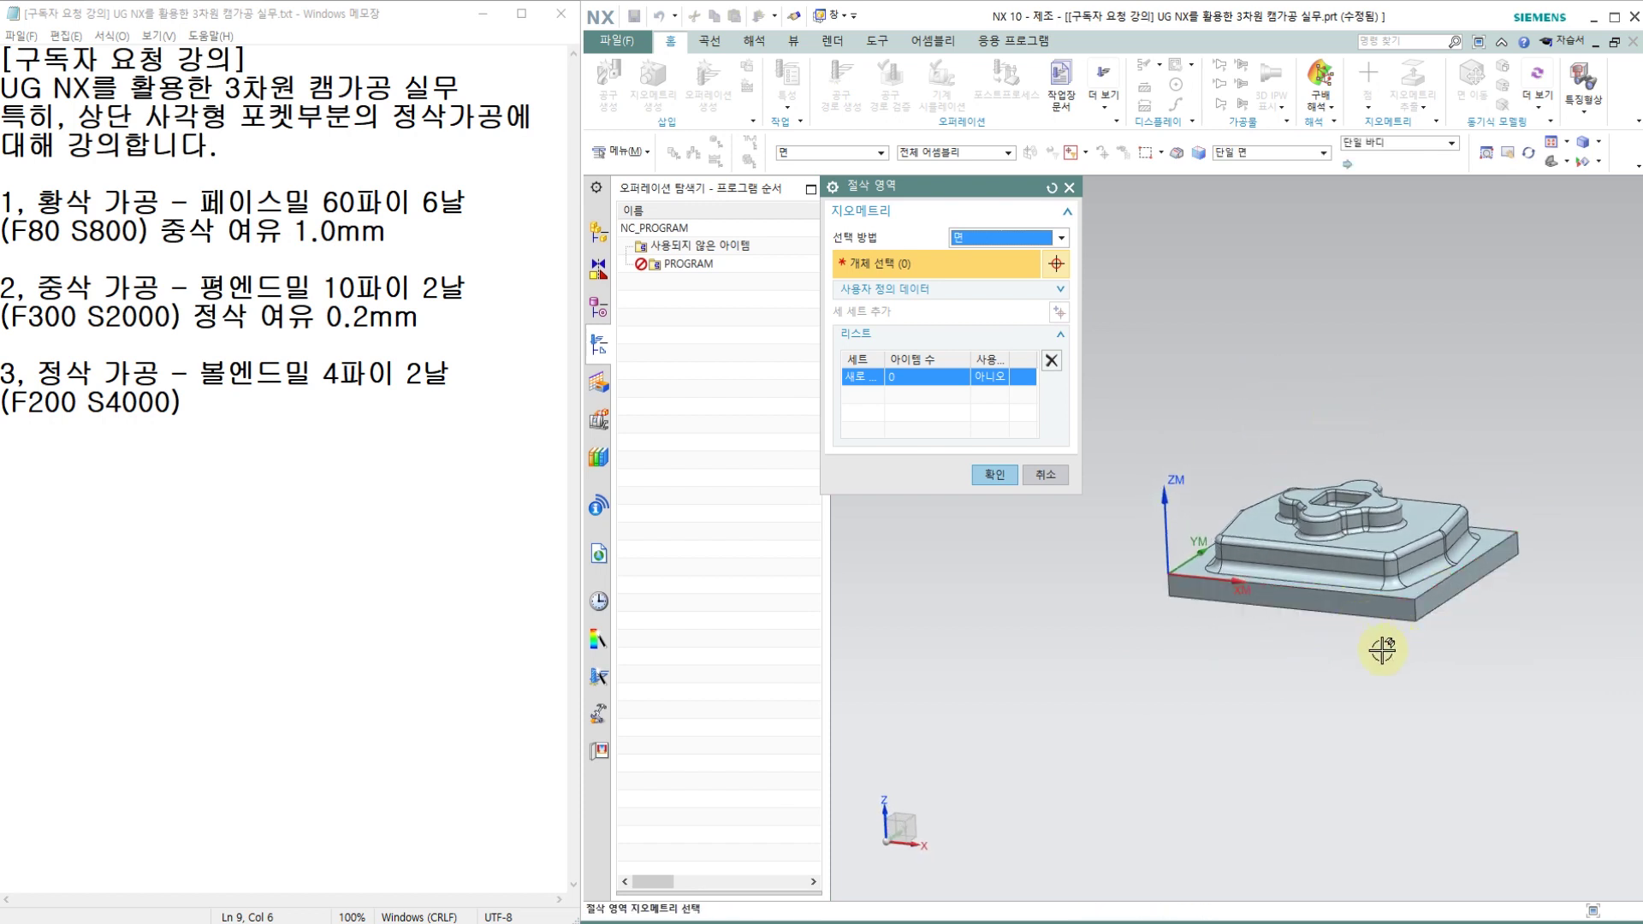
{"action": "middle_click_drag", "start_coordinate": [1382, 650], "coordinate": [1421, 549]}
{"action": "scroll", "coordinate": [1342, 424], "scroll_direction": "up", "scroll_amount": 2}
{"action": "scroll", "coordinate": [1345, 435], "scroll_direction": "down", "scroll_amount": 1}
{"action": "key", "text": "Home"}
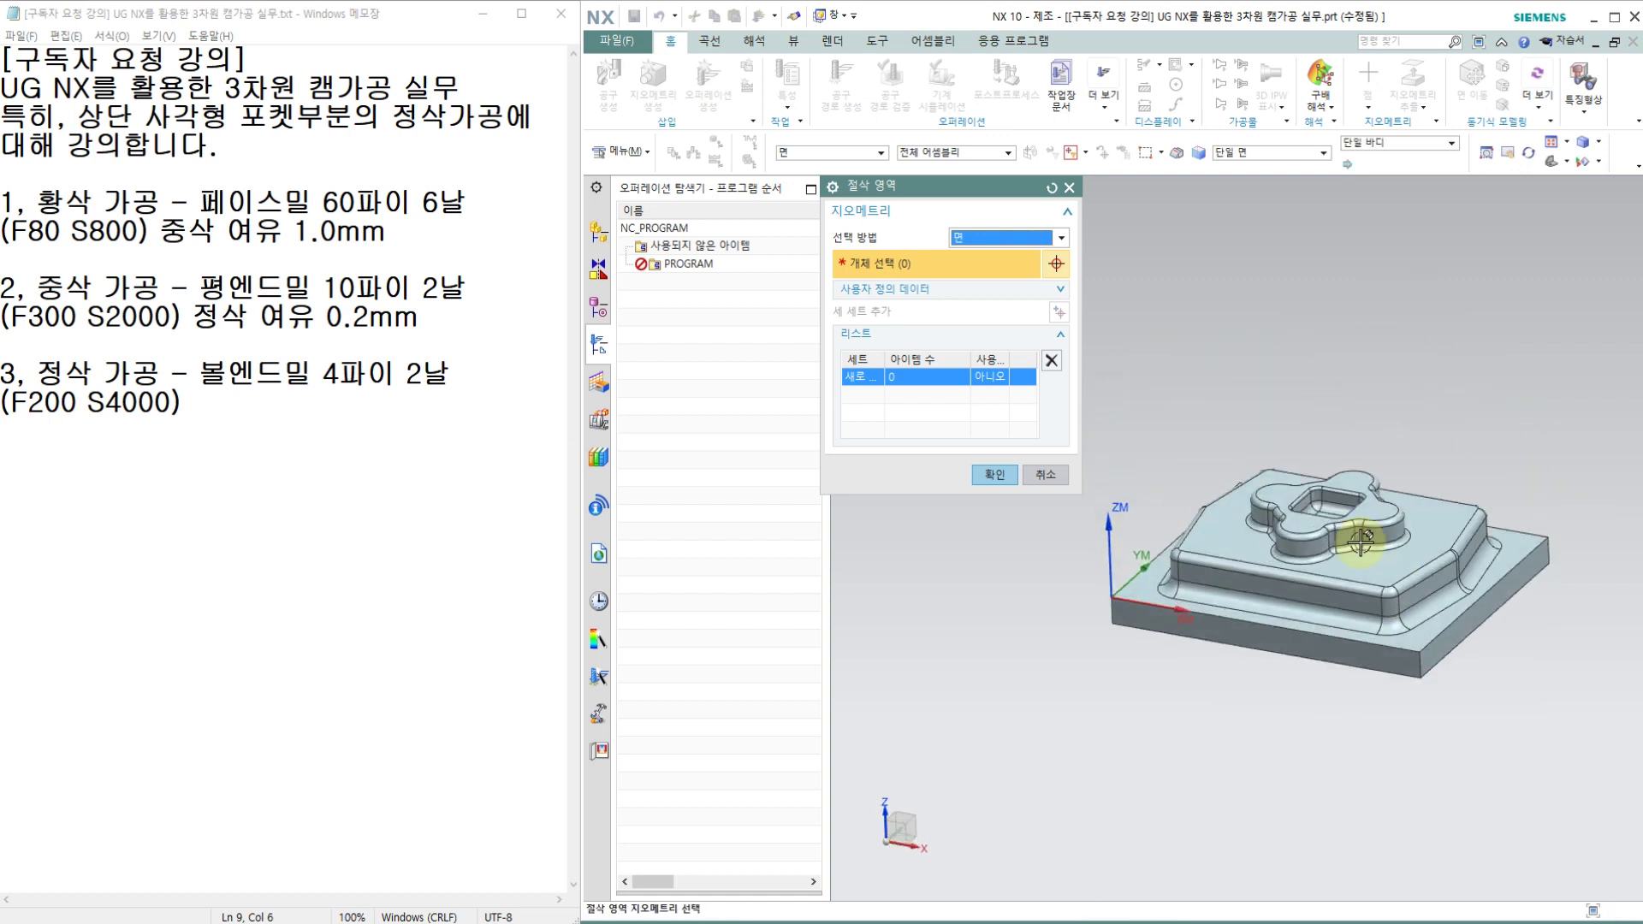
{"action": "left_click_drag", "start_coordinate": [1088, 326], "coordinate": [1587, 757]}
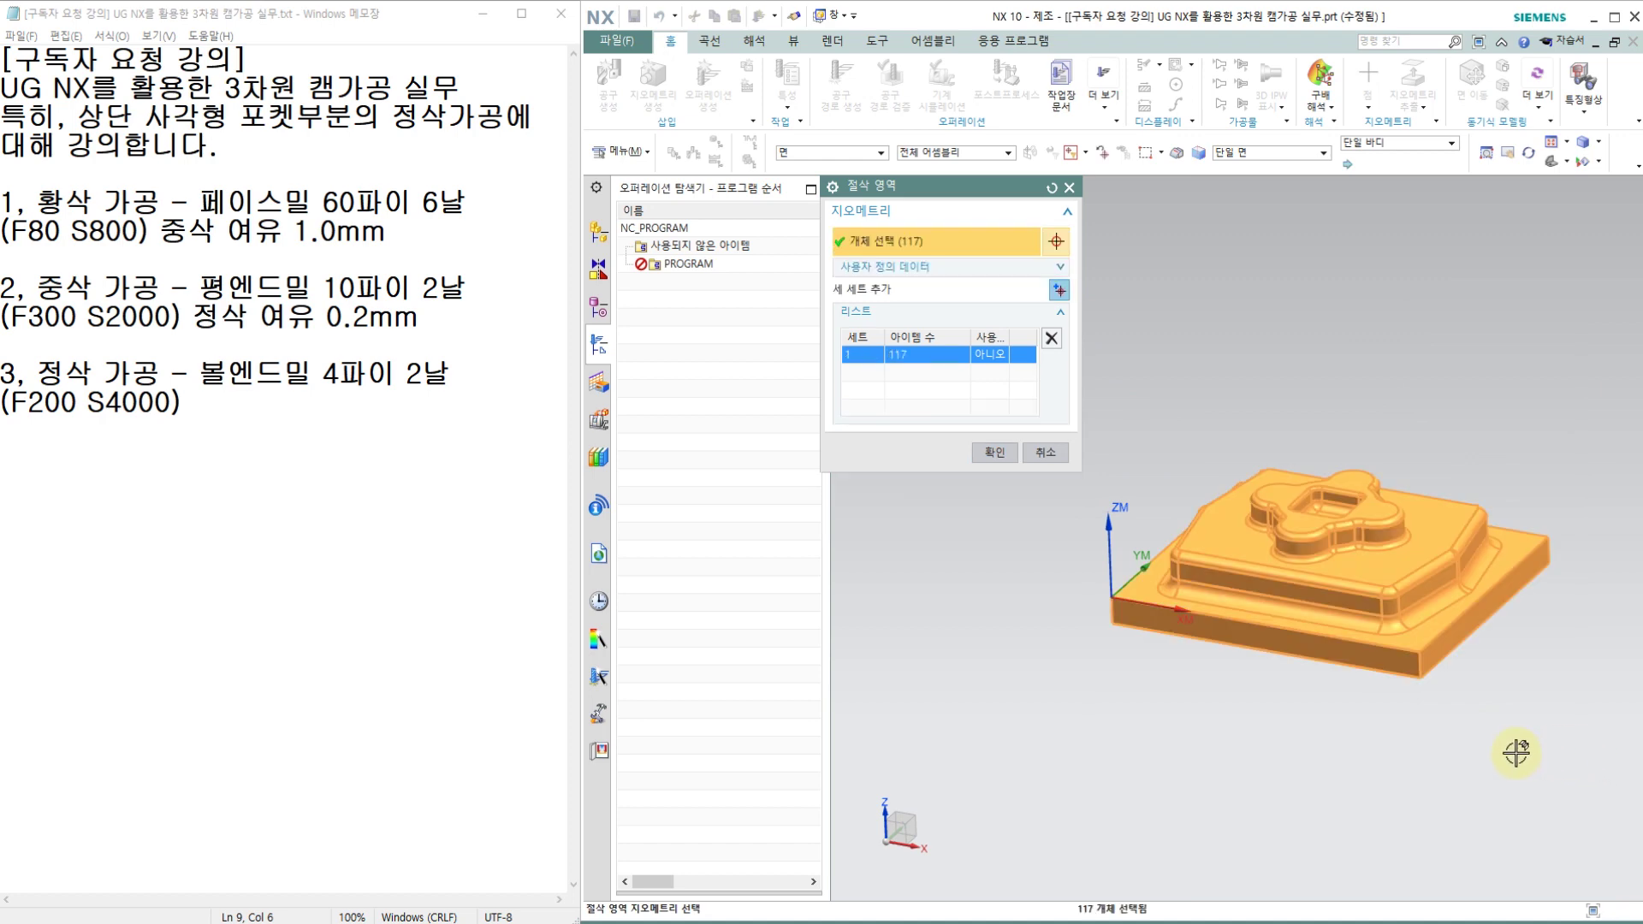
{"action": "middle_click_drag", "start_coordinate": [1503, 752], "coordinate": [1395, 599]}
{"action": "key", "text": "Home"}
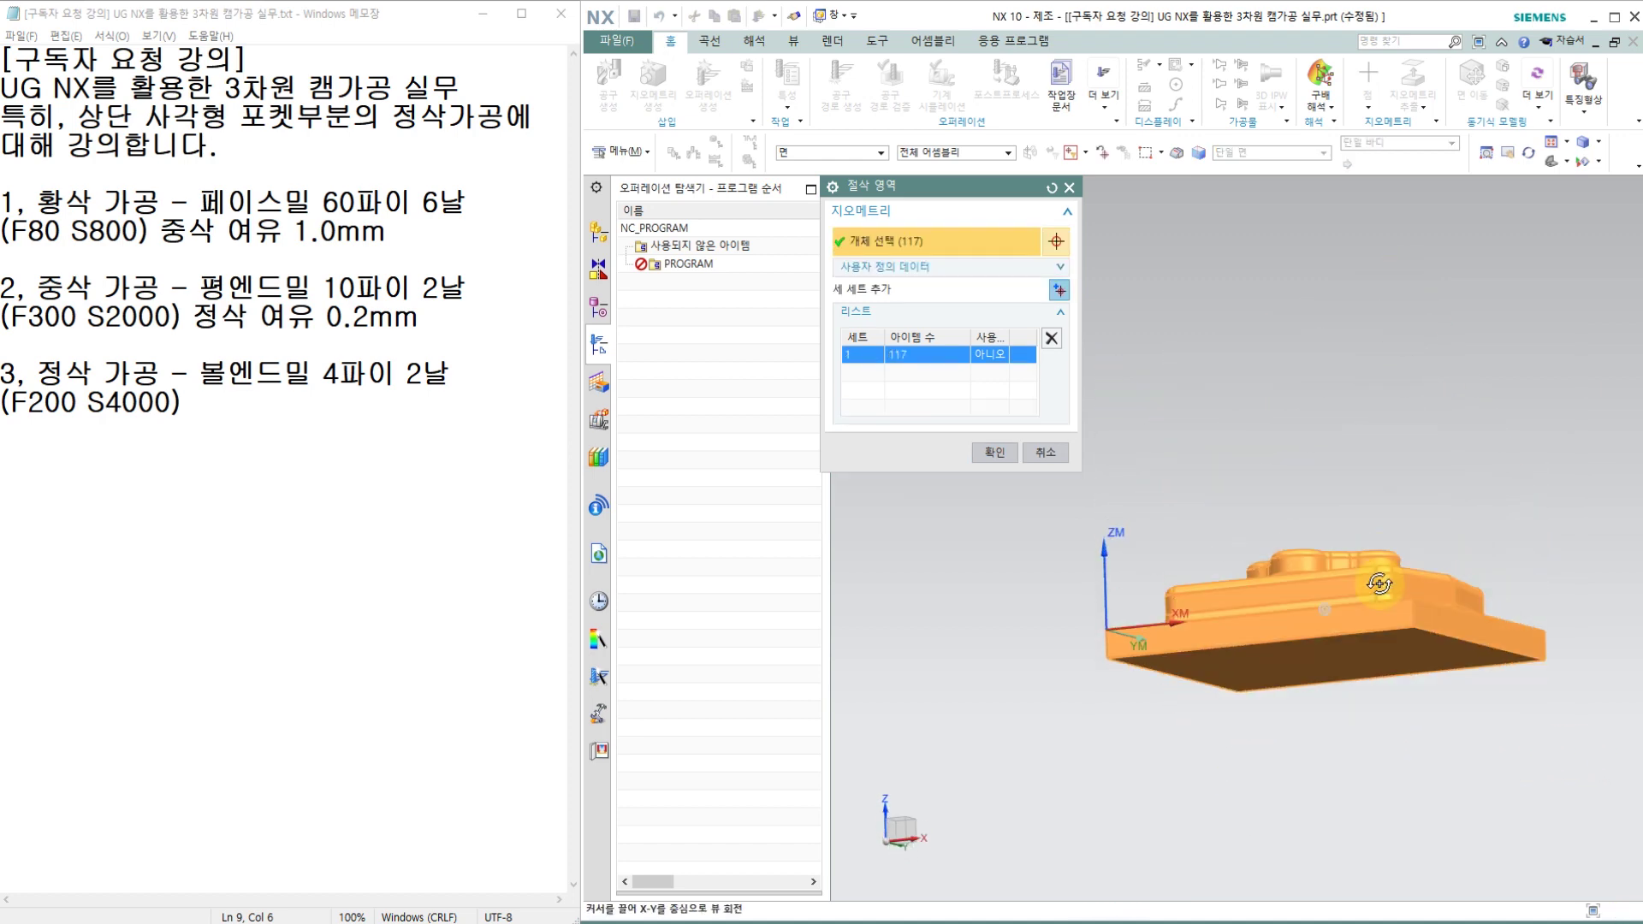
{"action": "left_click", "coordinate": [1048, 339]}
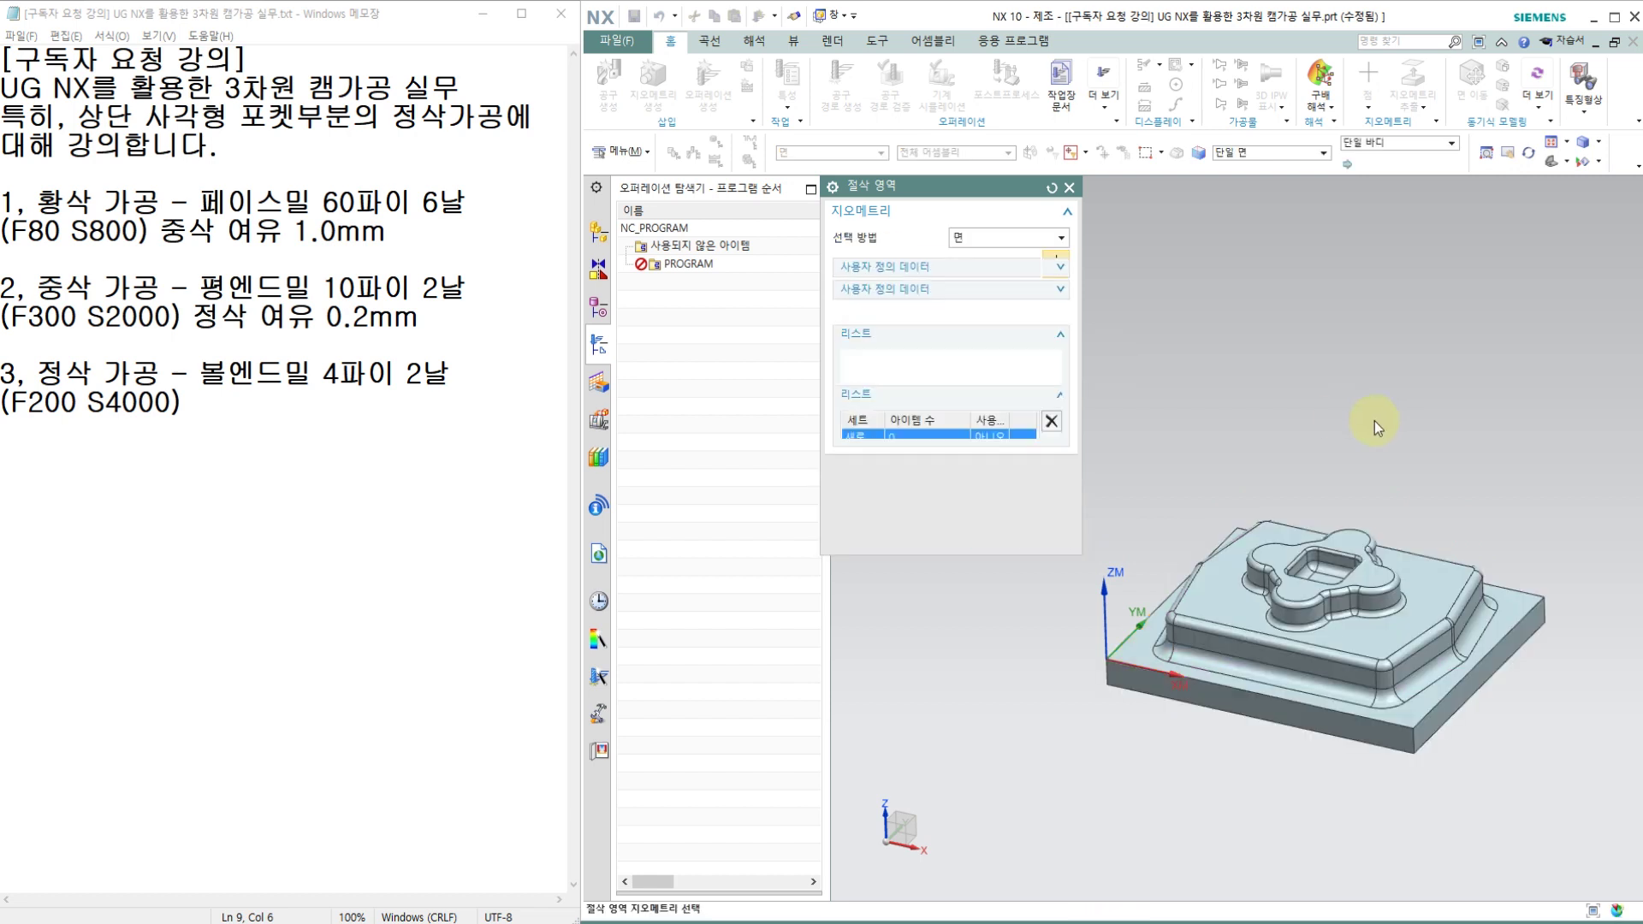
From the front view, specify all faces above the base slab's sides as the cut area, excluding its sides and underside, and accept.
{"action": "mouse_move", "coordinate": [1373, 420]}
{"action": "middle_mouse_down"}
{"action": "mouse_move", "coordinate": [1312, 490]}
{"action": "mouse_move", "coordinate": [1351, 413]}
{"action": "middle_mouse_up"}
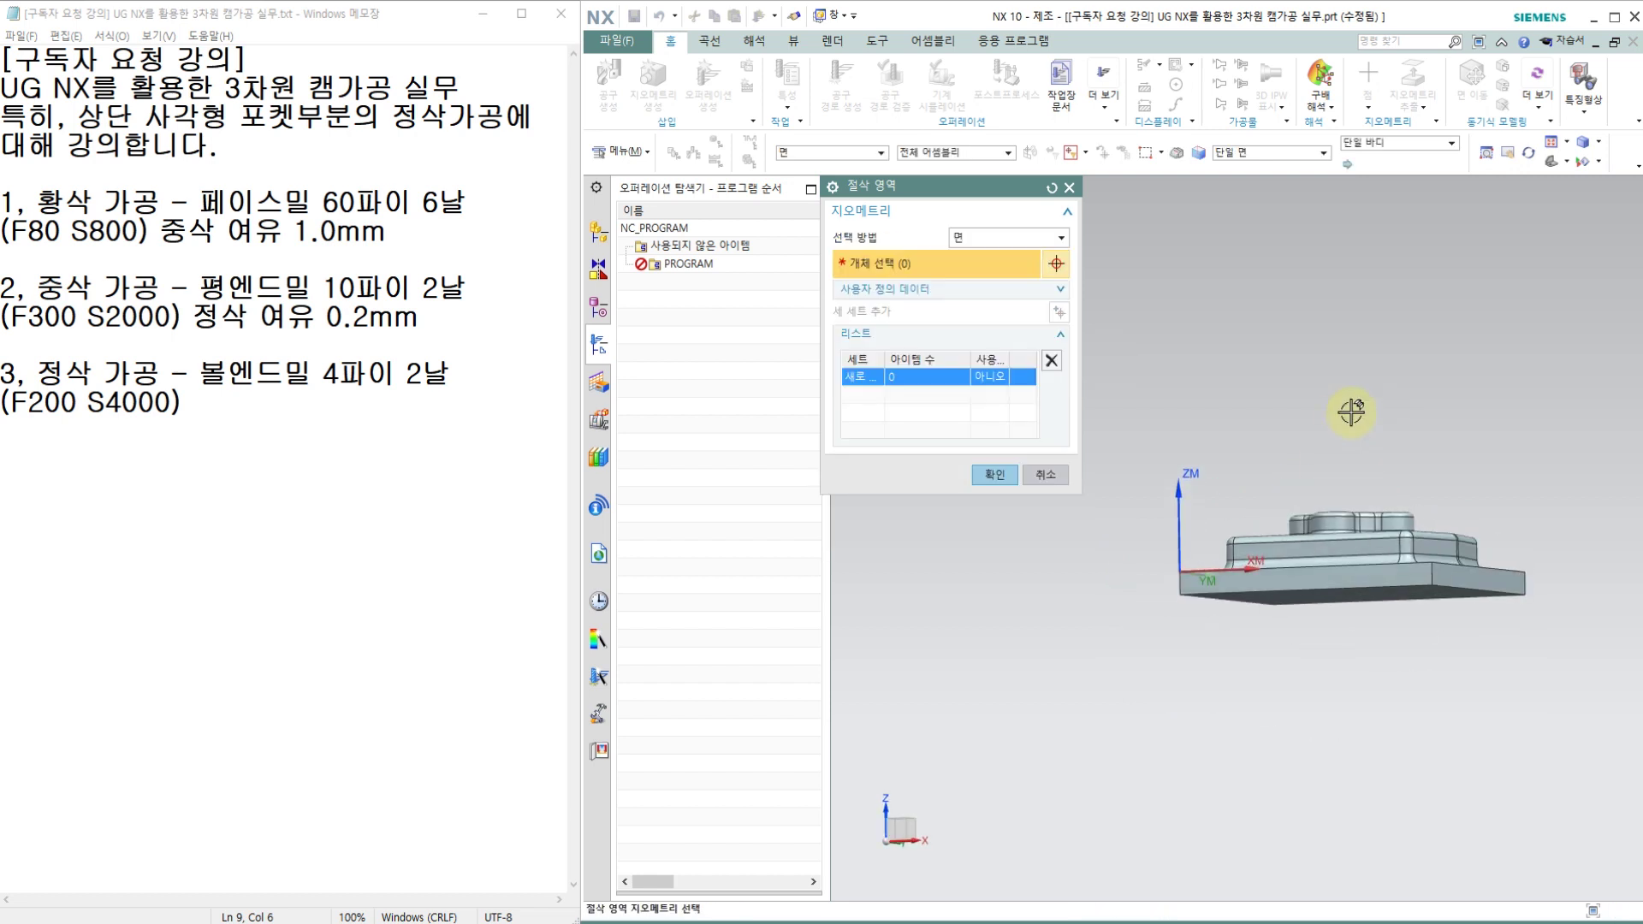
{"action": "key", "text": "F8"}
{"action": "left_click_drag", "start_coordinate": [1142, 414], "coordinate": [1534, 580]}
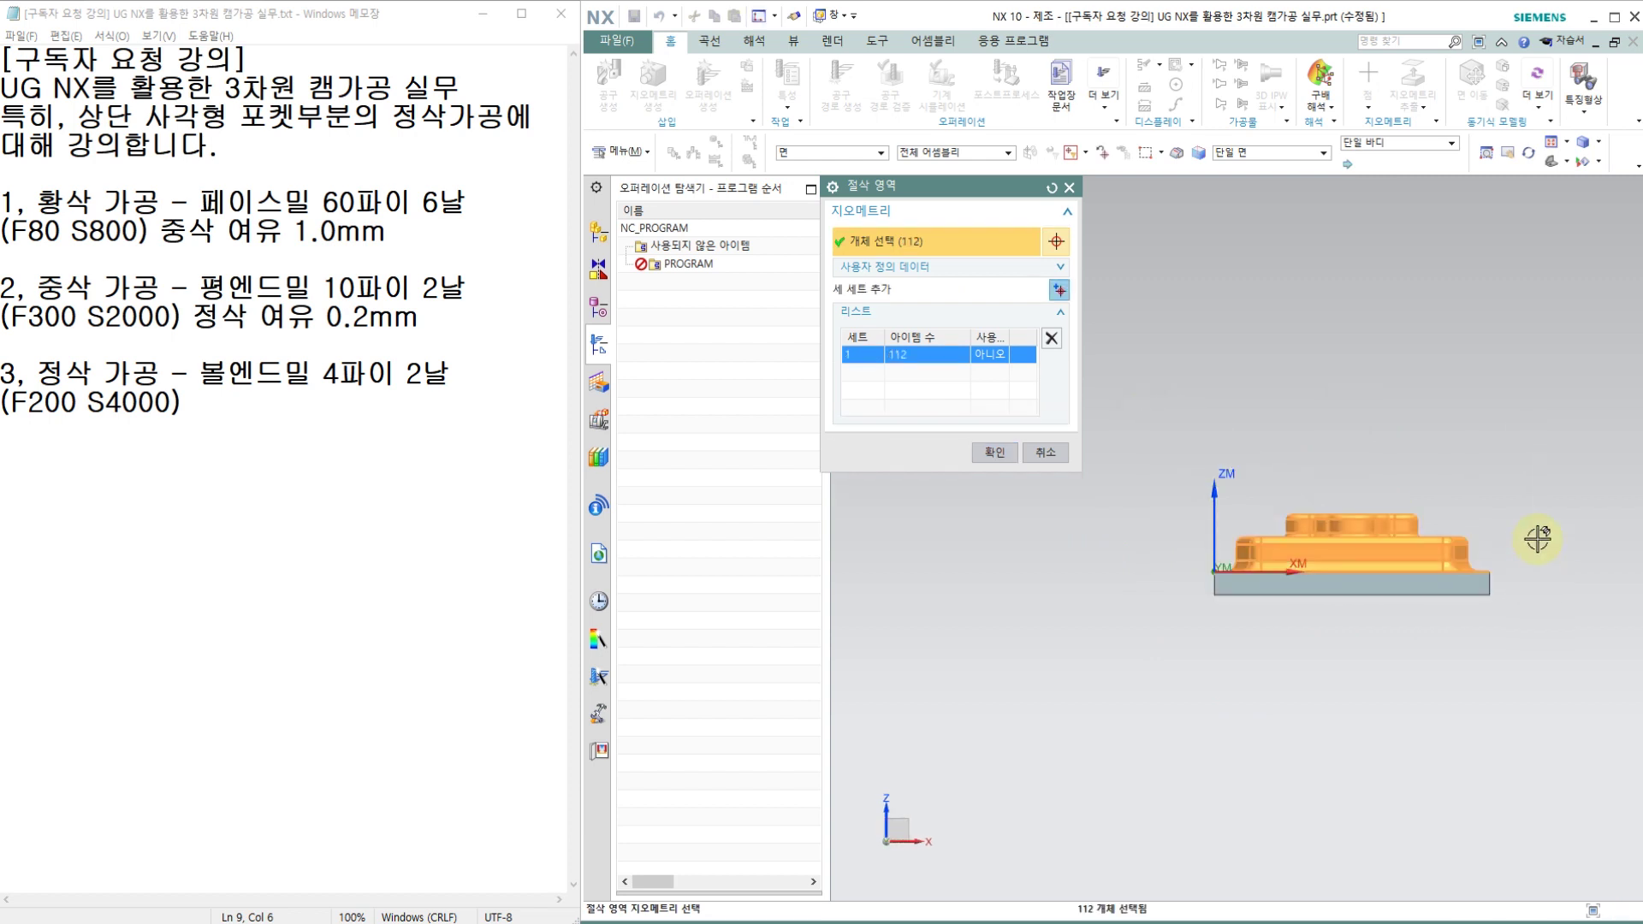
{"action": "mouse_move", "coordinate": [1497, 568]}
{"action": "middle_mouse_down"}
{"action": "mouse_move", "coordinate": [1492, 724]}
{"action": "mouse_move", "coordinate": [1491, 587]}
{"action": "middle_mouse_up"}
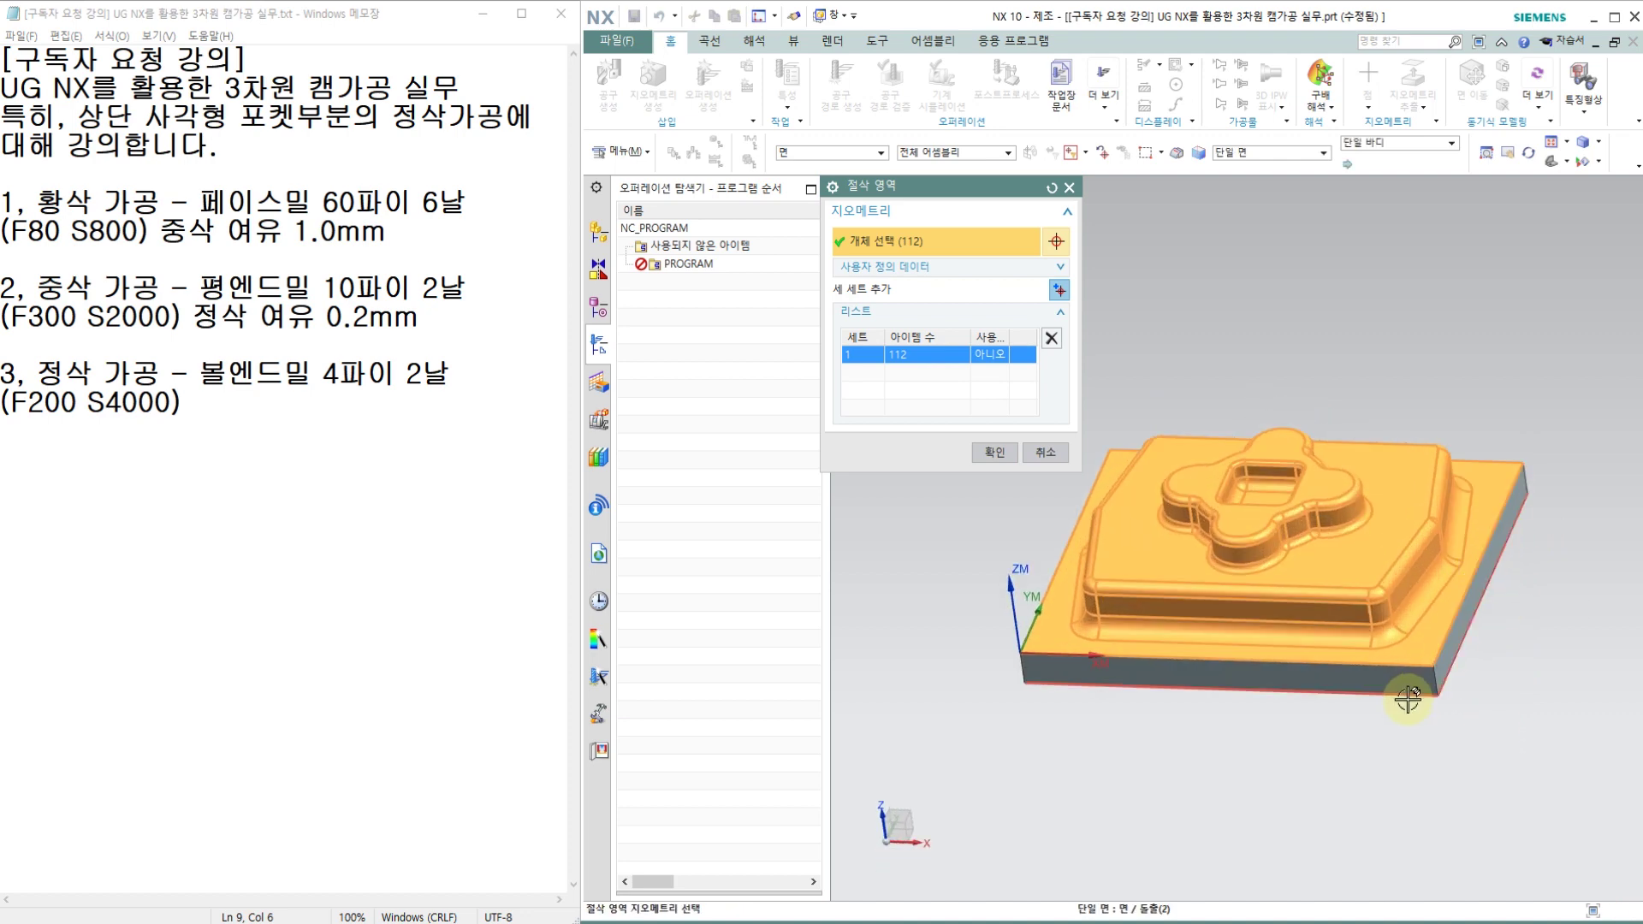
{"action": "middle_click_drag", "start_coordinate": [1438, 719], "coordinate": [1369, 342]}
{"action": "left_click", "coordinate": [994, 449]}
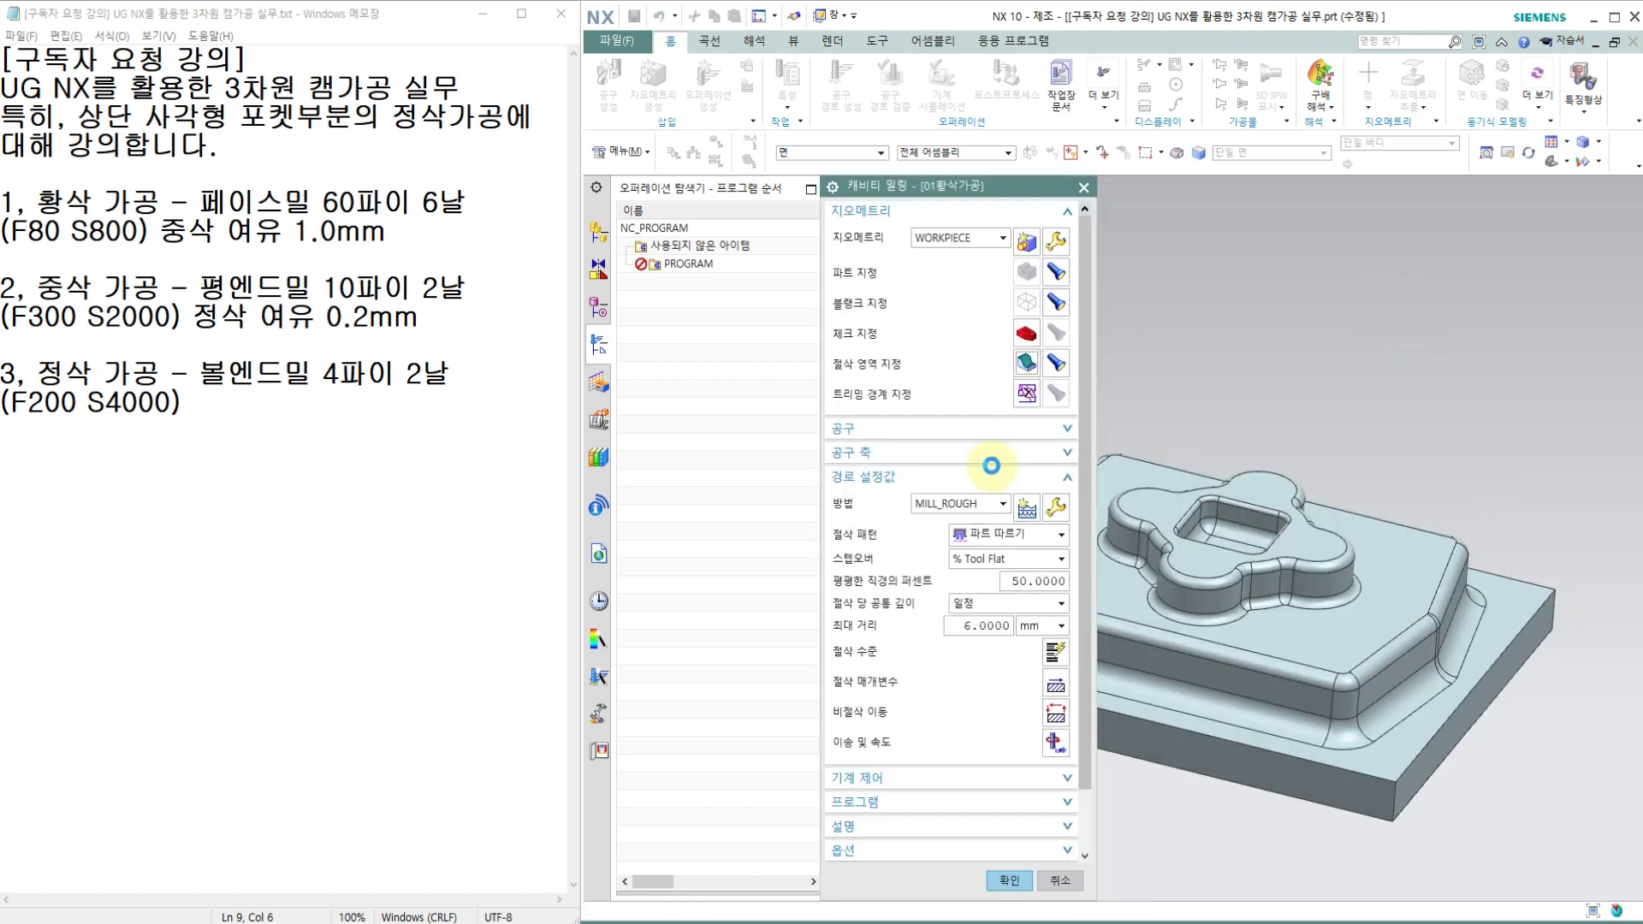
{"action": "middle_click", "coordinate": [991, 465]}
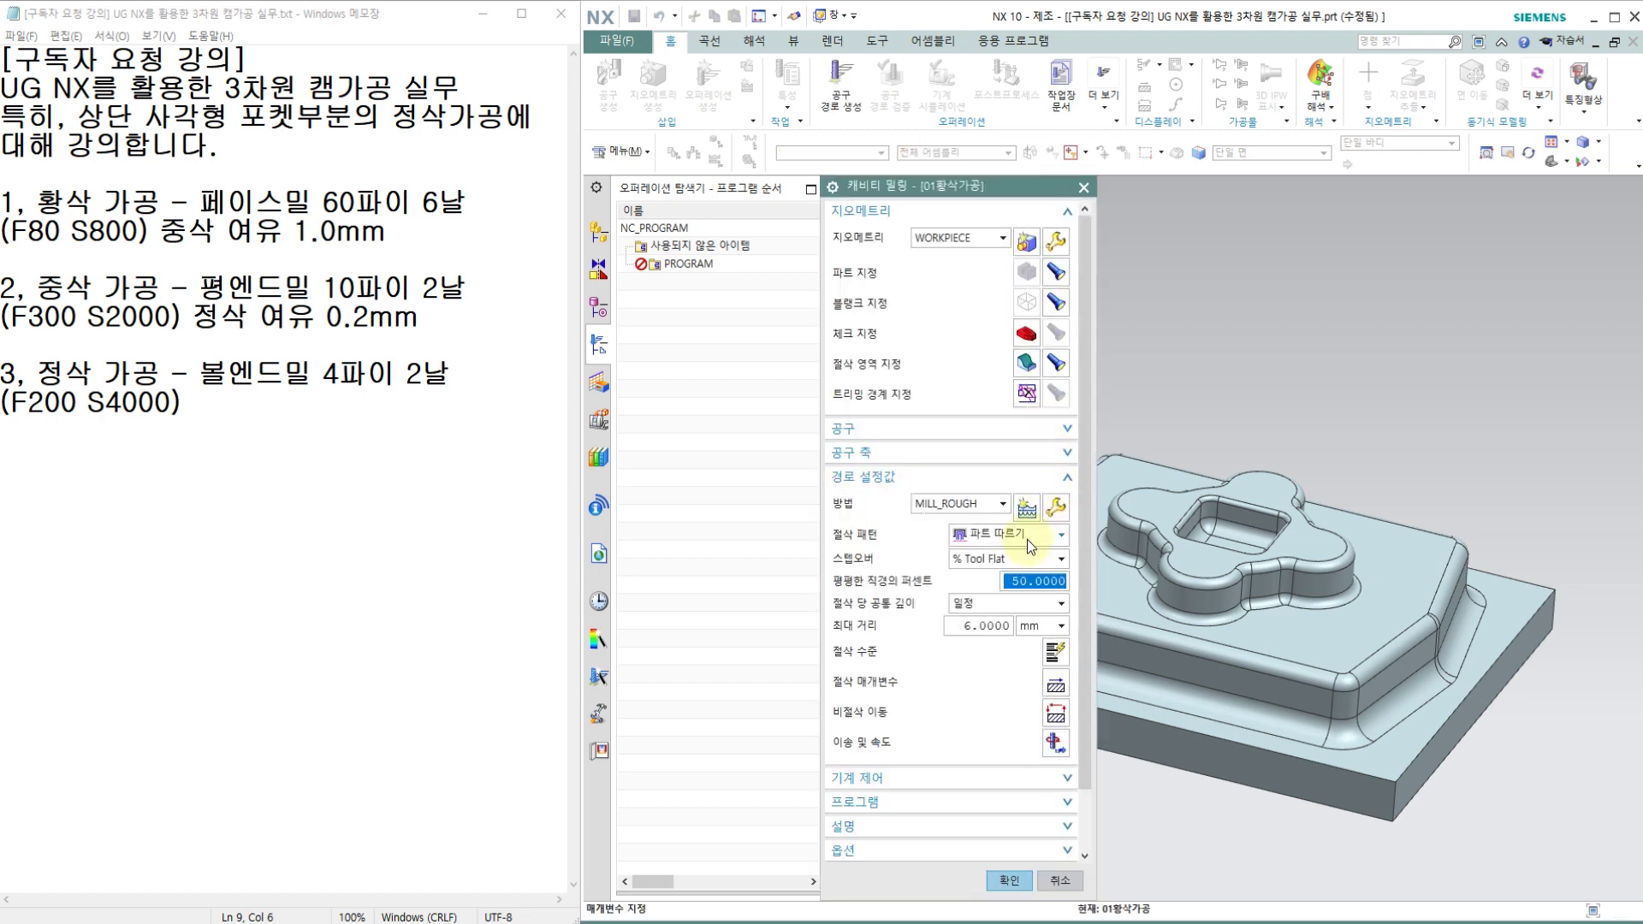
Set the roughing cut pattern to 외곽 따르기 (Follow Periphery) and the maximum distance per cut to 3 mm.
{"action": "left_click", "coordinate": [1017, 535]}
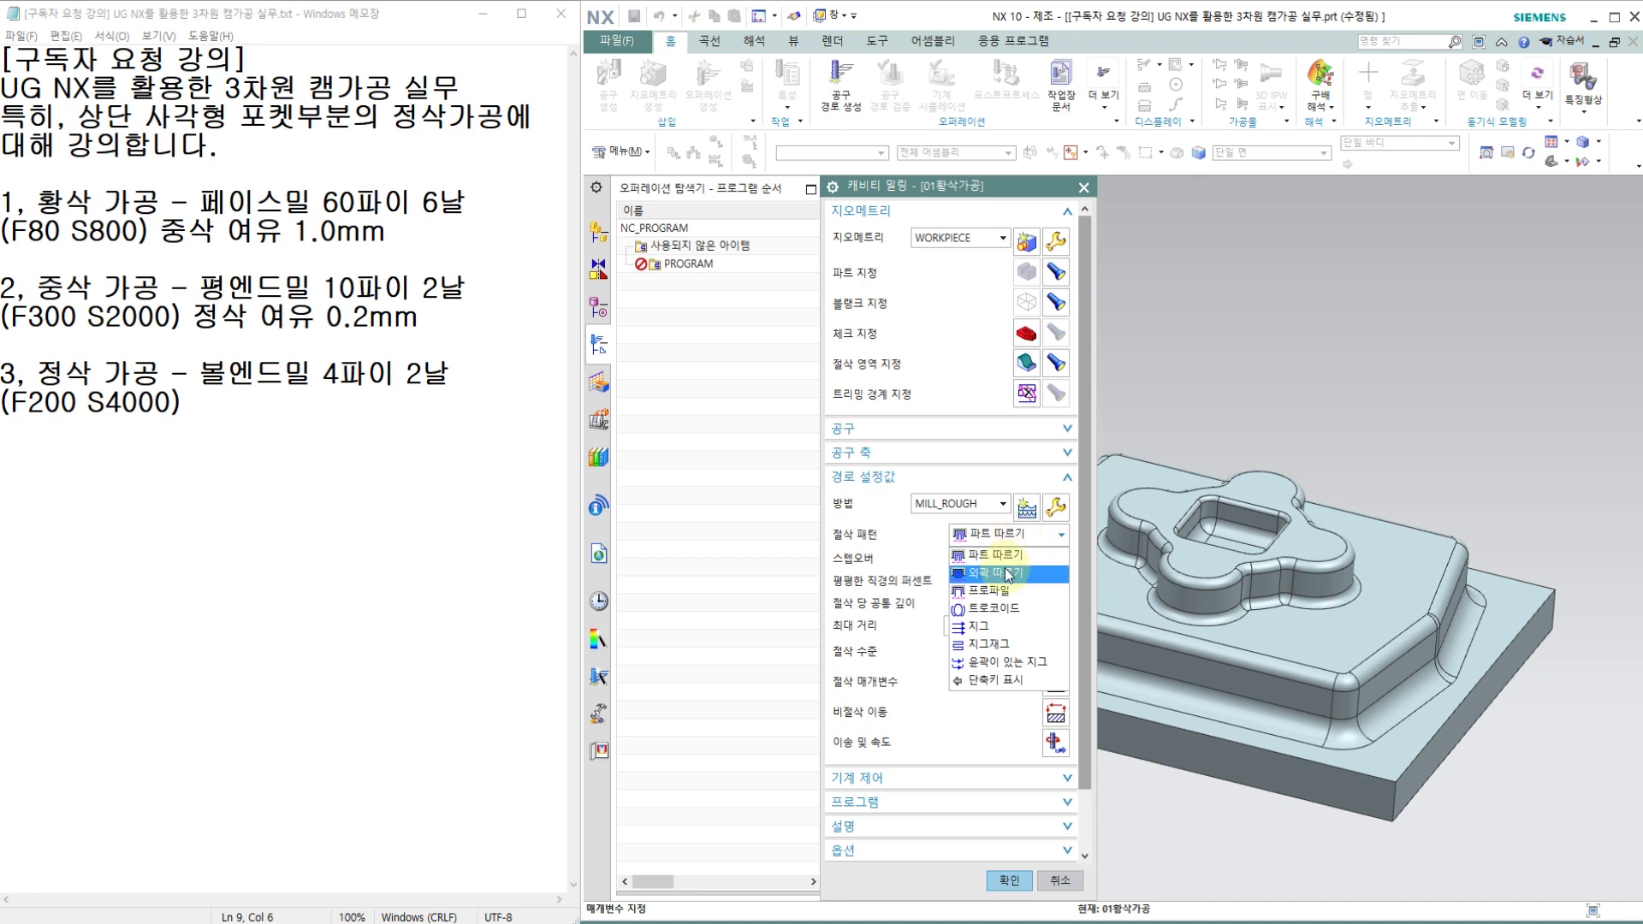
{"action": "left_click", "coordinate": [998, 572]}
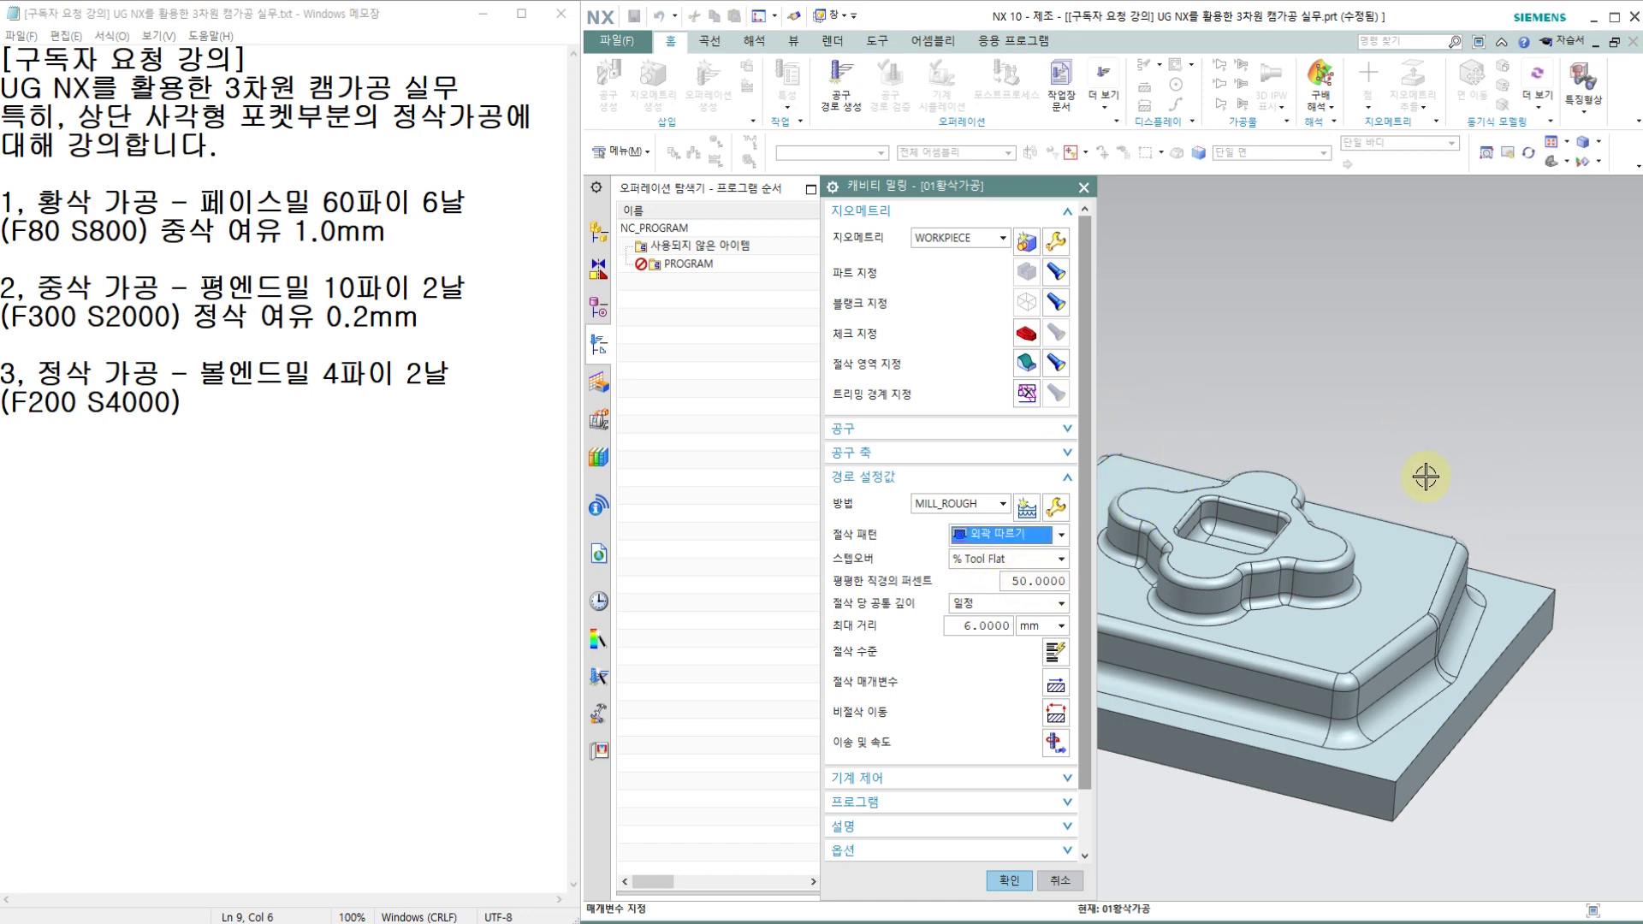
{"action": "left_click", "coordinate": [957, 625]}
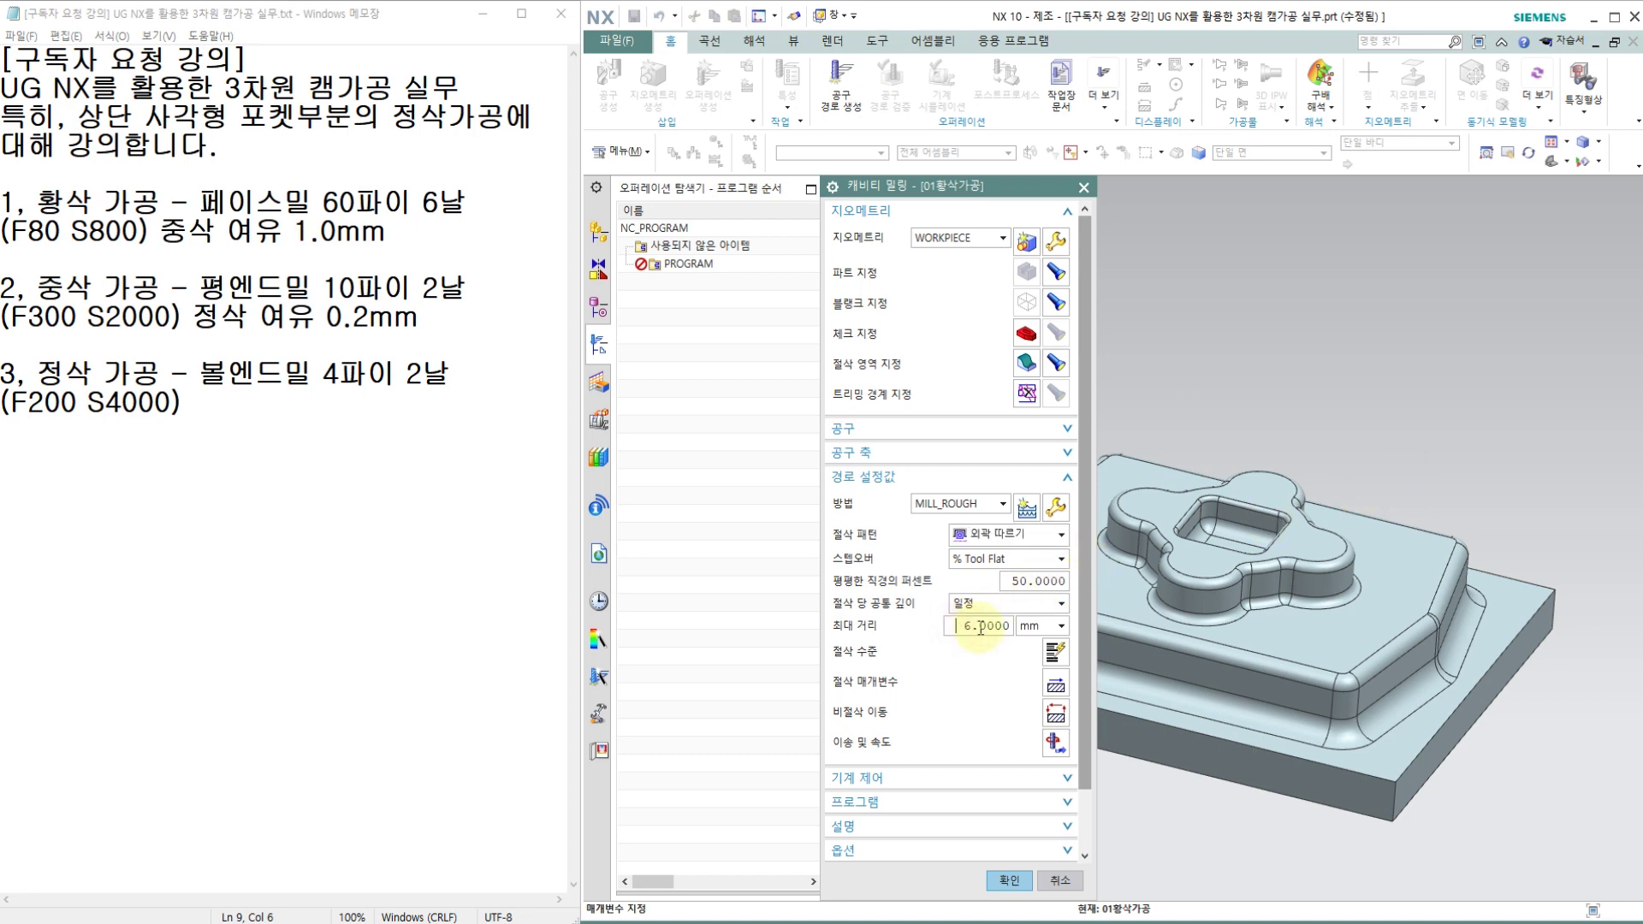
{"action": "double_click", "coordinate": [980, 628]}
{"action": "type", "text": "3"}
Set the roughing cut order to 깊이를 우선 (Depth First) and the pattern direction to 안쪽 (Inward), review the stock settings, and accept.
{"action": "middle_click", "coordinate": [1059, 672]}
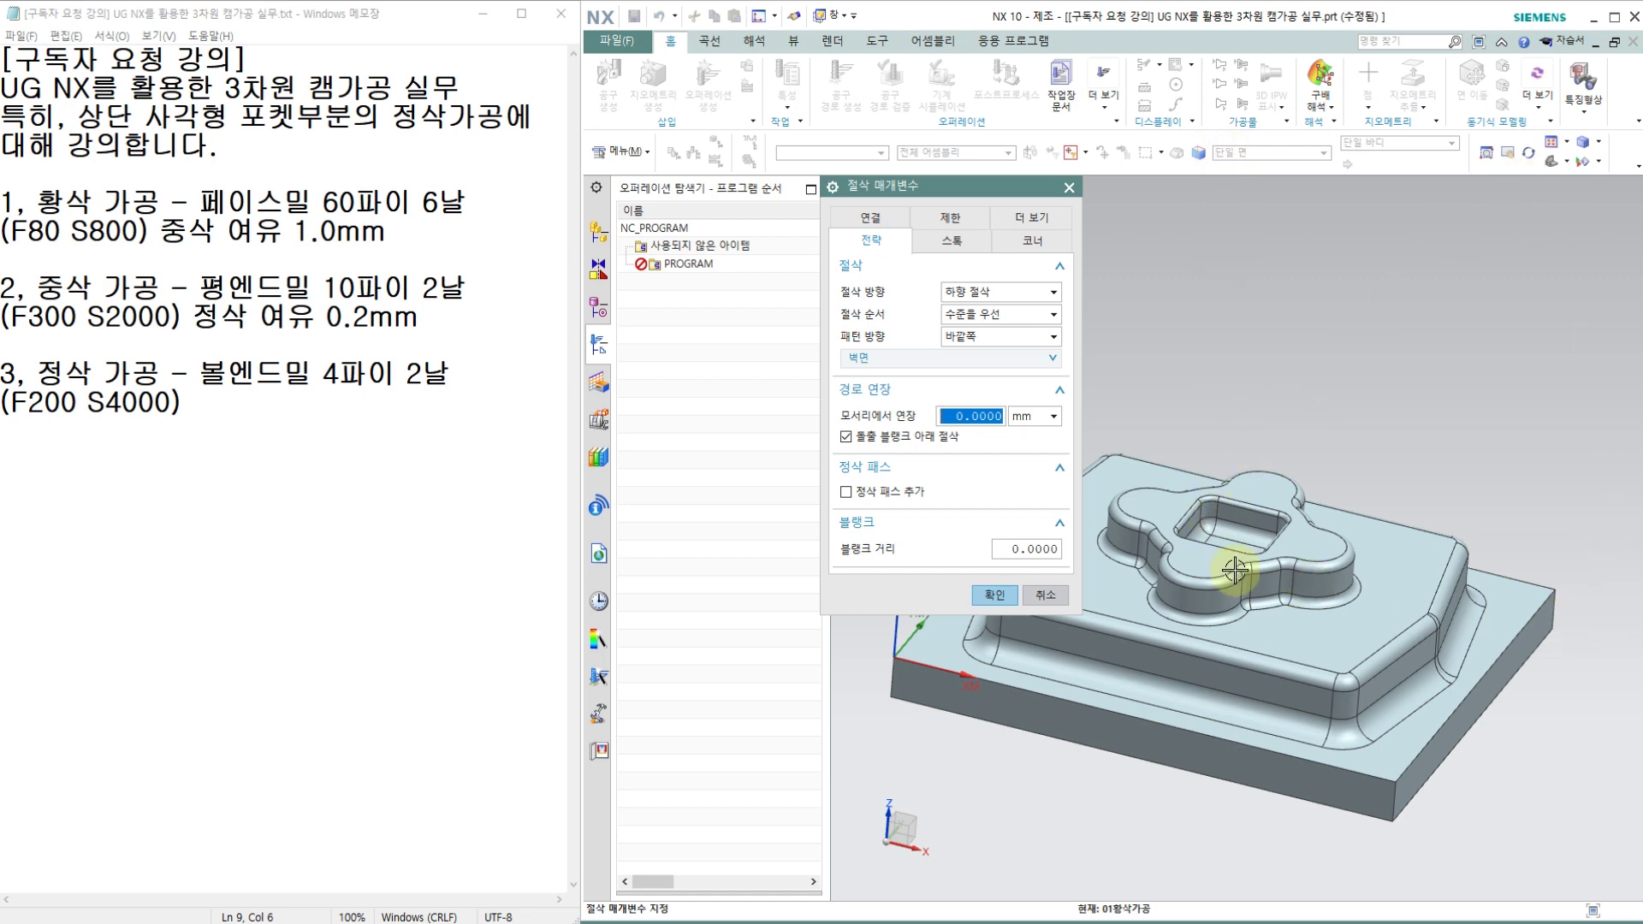
{"action": "left_click", "coordinate": [956, 318]}
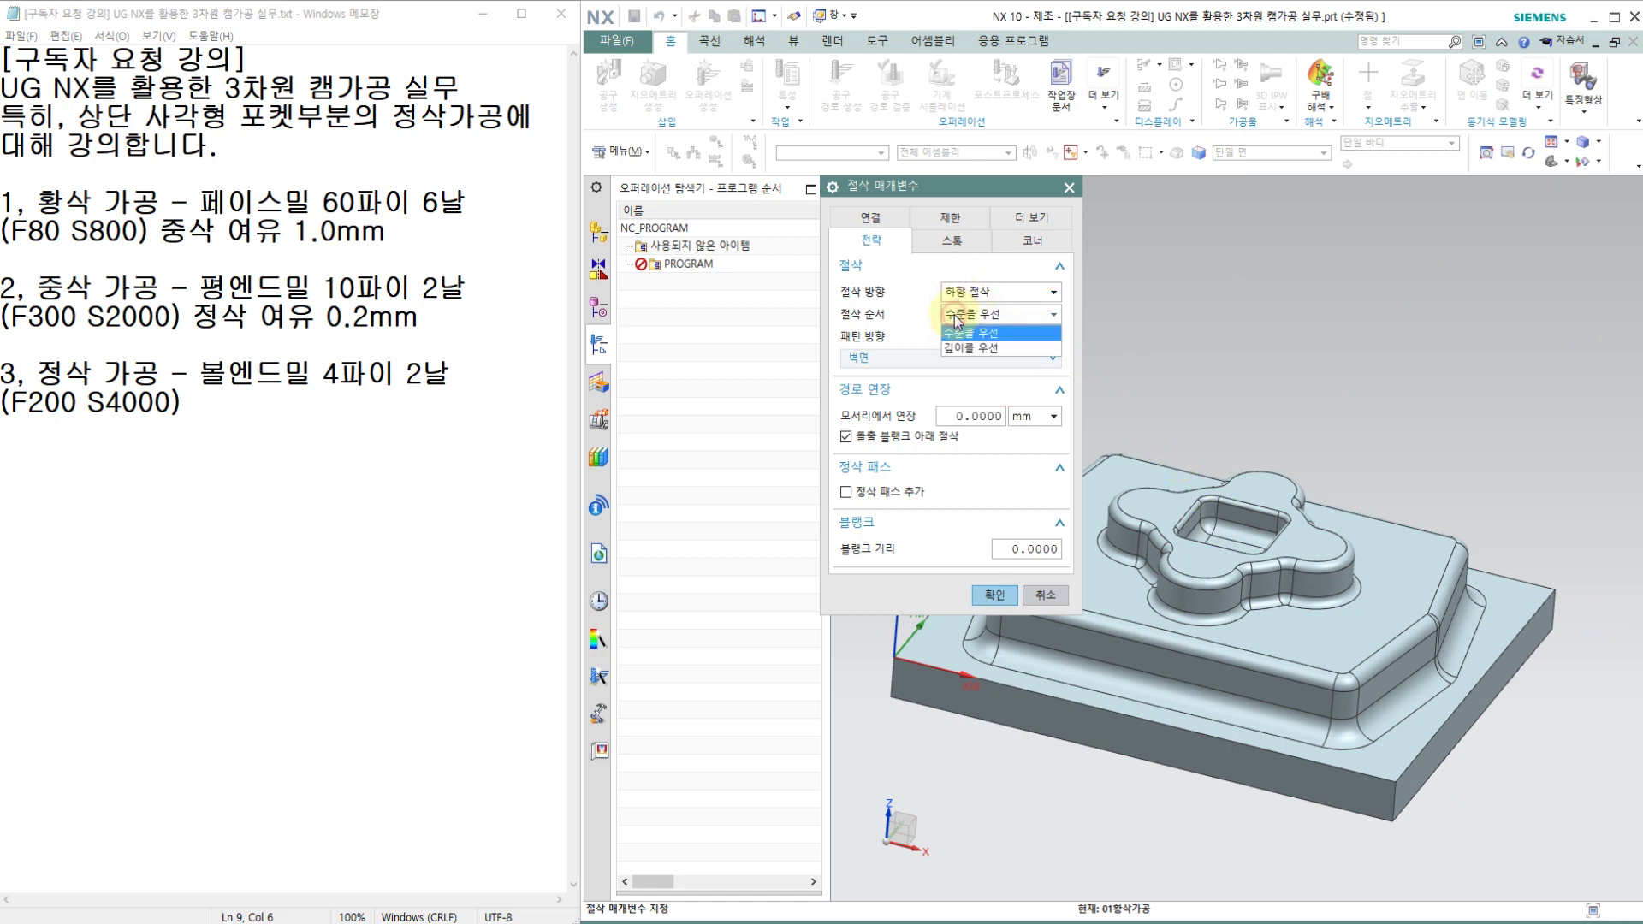
{"action": "left_click", "coordinate": [958, 348]}
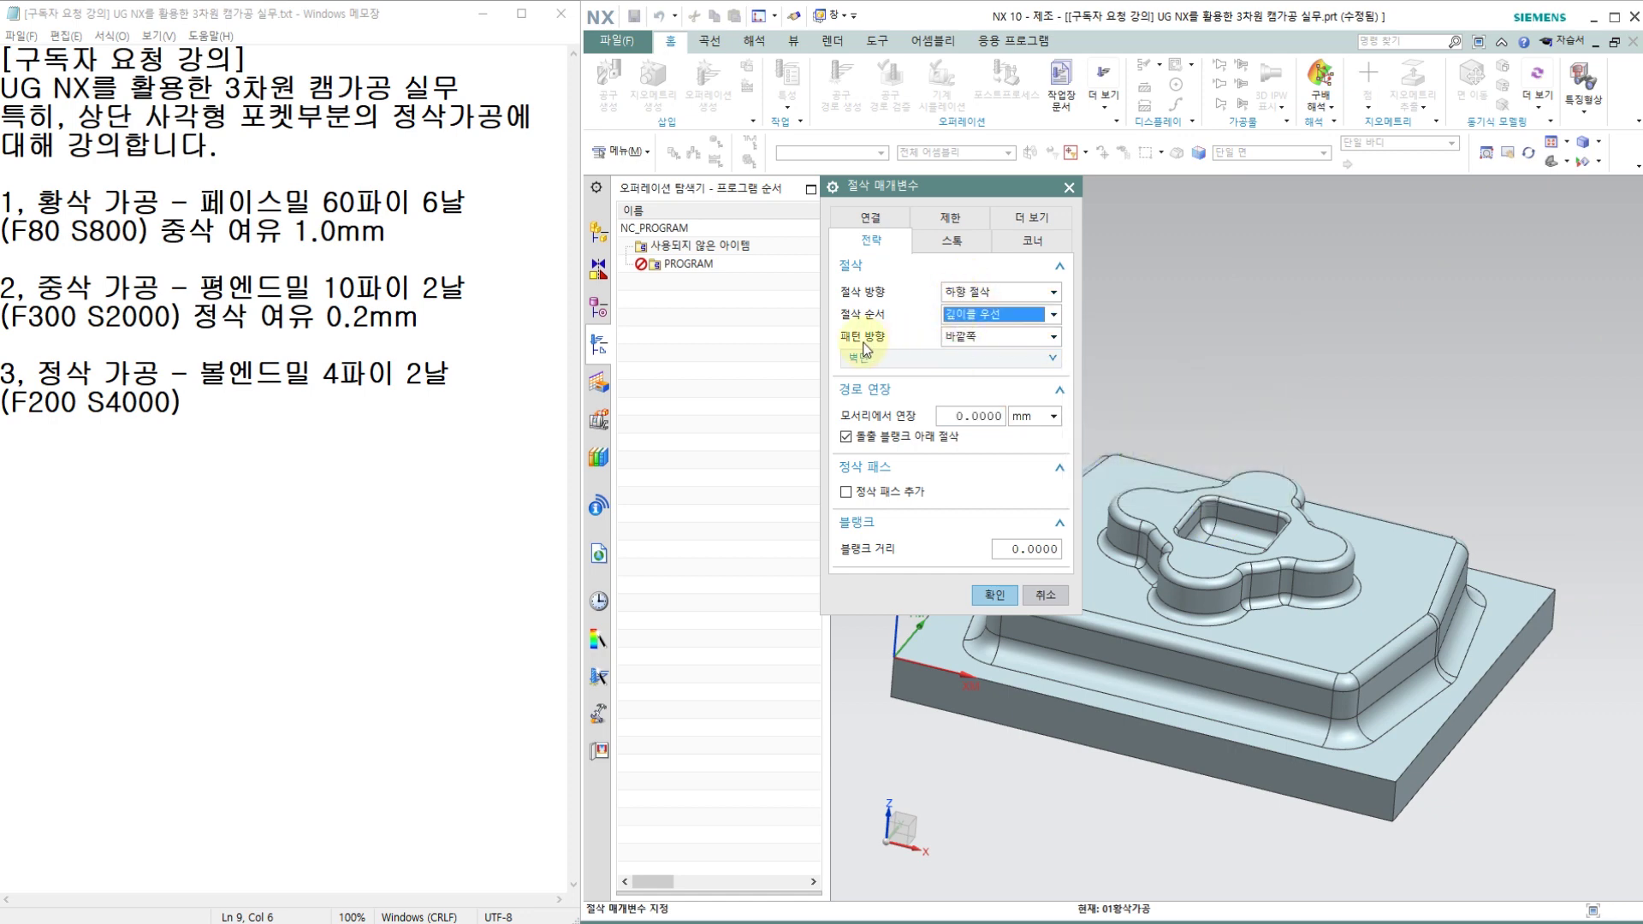
{"action": "left_click", "coordinate": [972, 338]}
{"action": "left_click", "coordinate": [965, 369]}
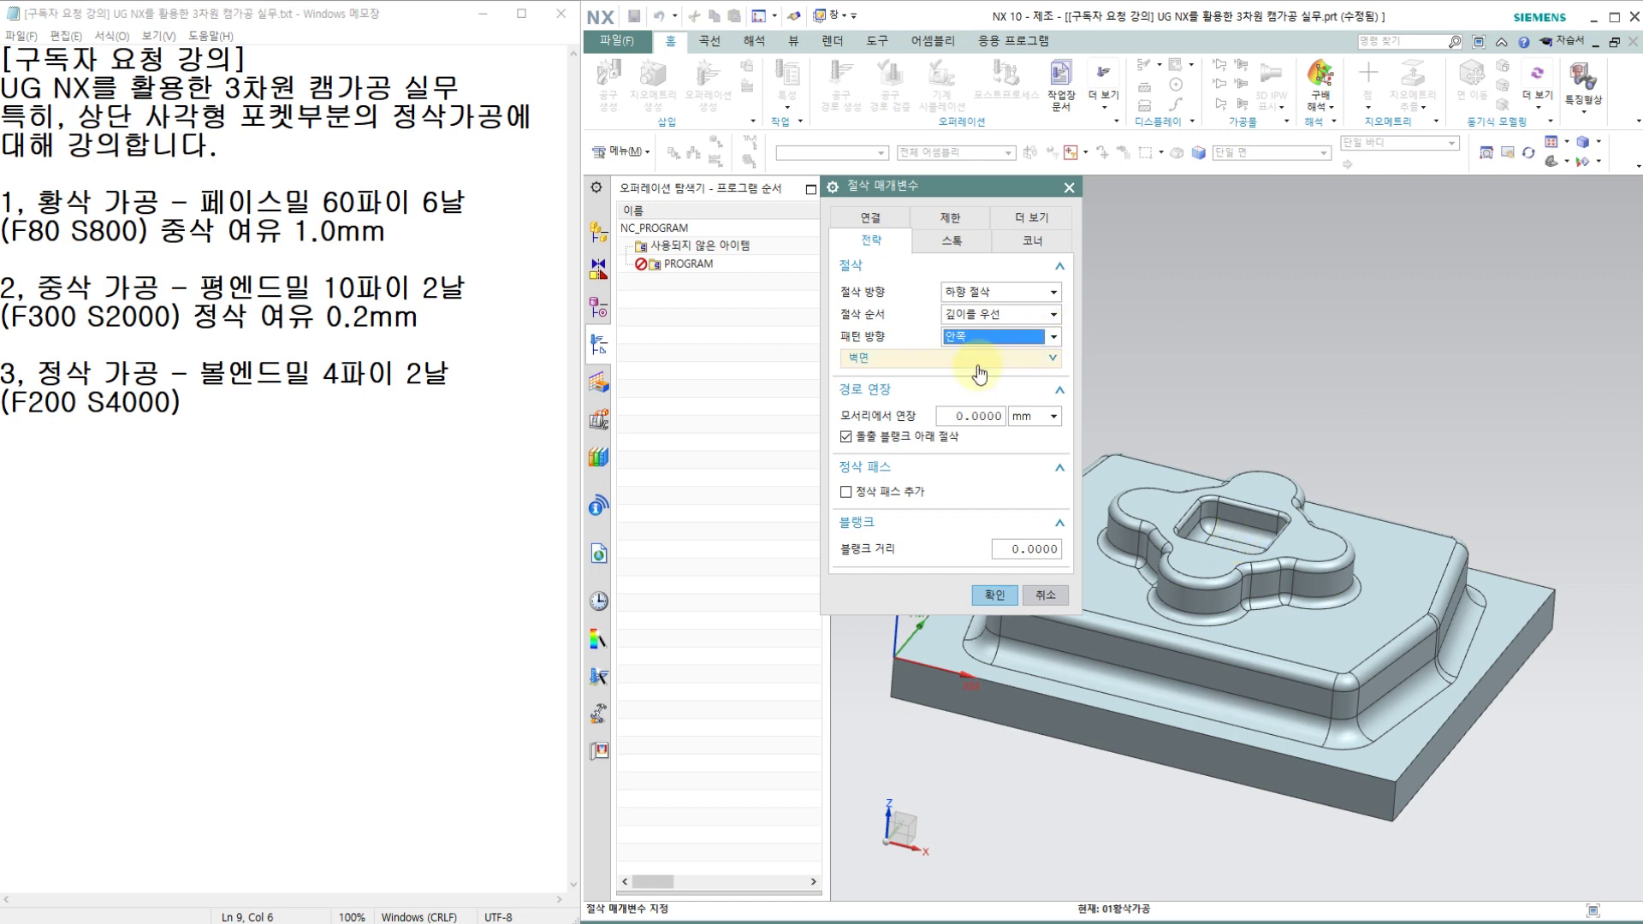
{"action": "left_click", "coordinate": [916, 358]}
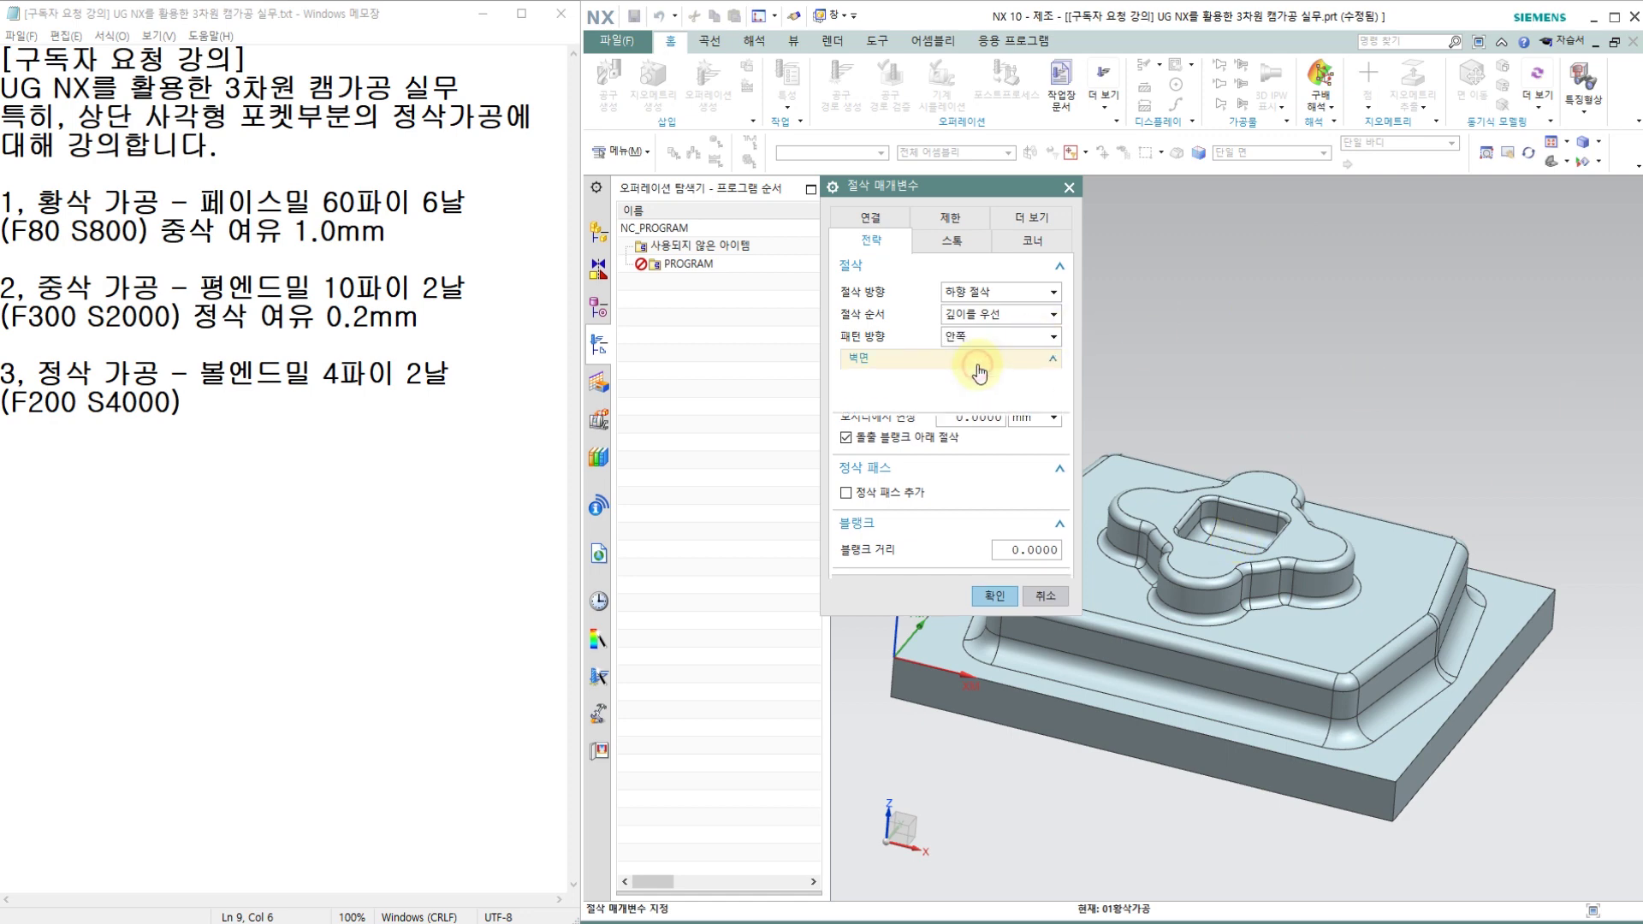
{"action": "left_click", "coordinate": [954, 241]}
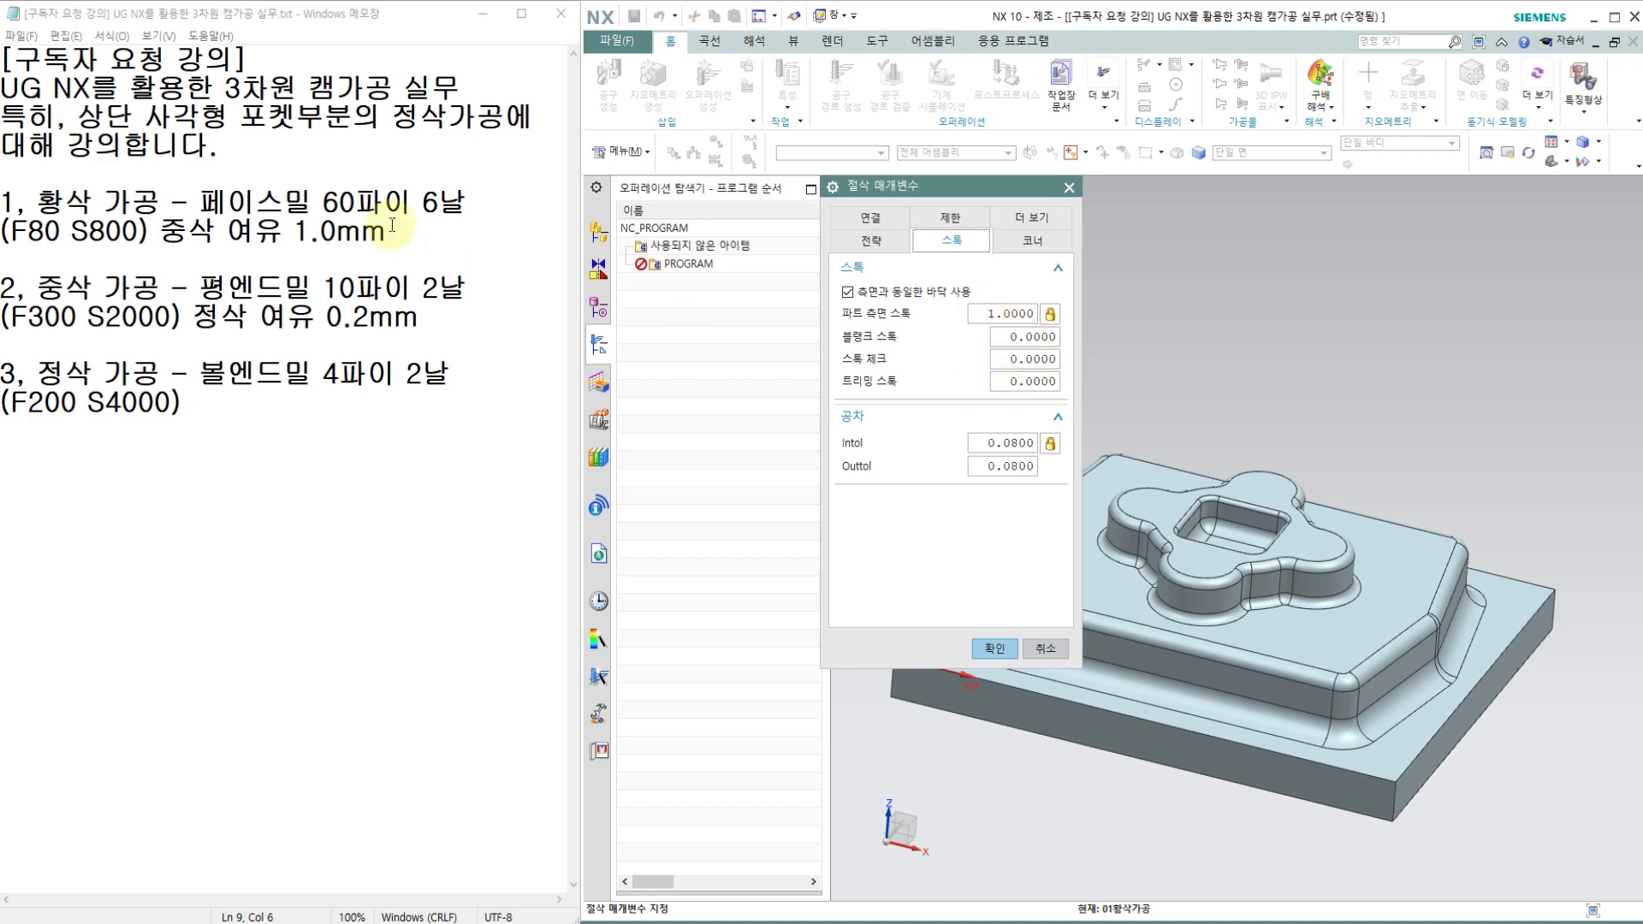
{"action": "left_click", "coordinate": [993, 648]}
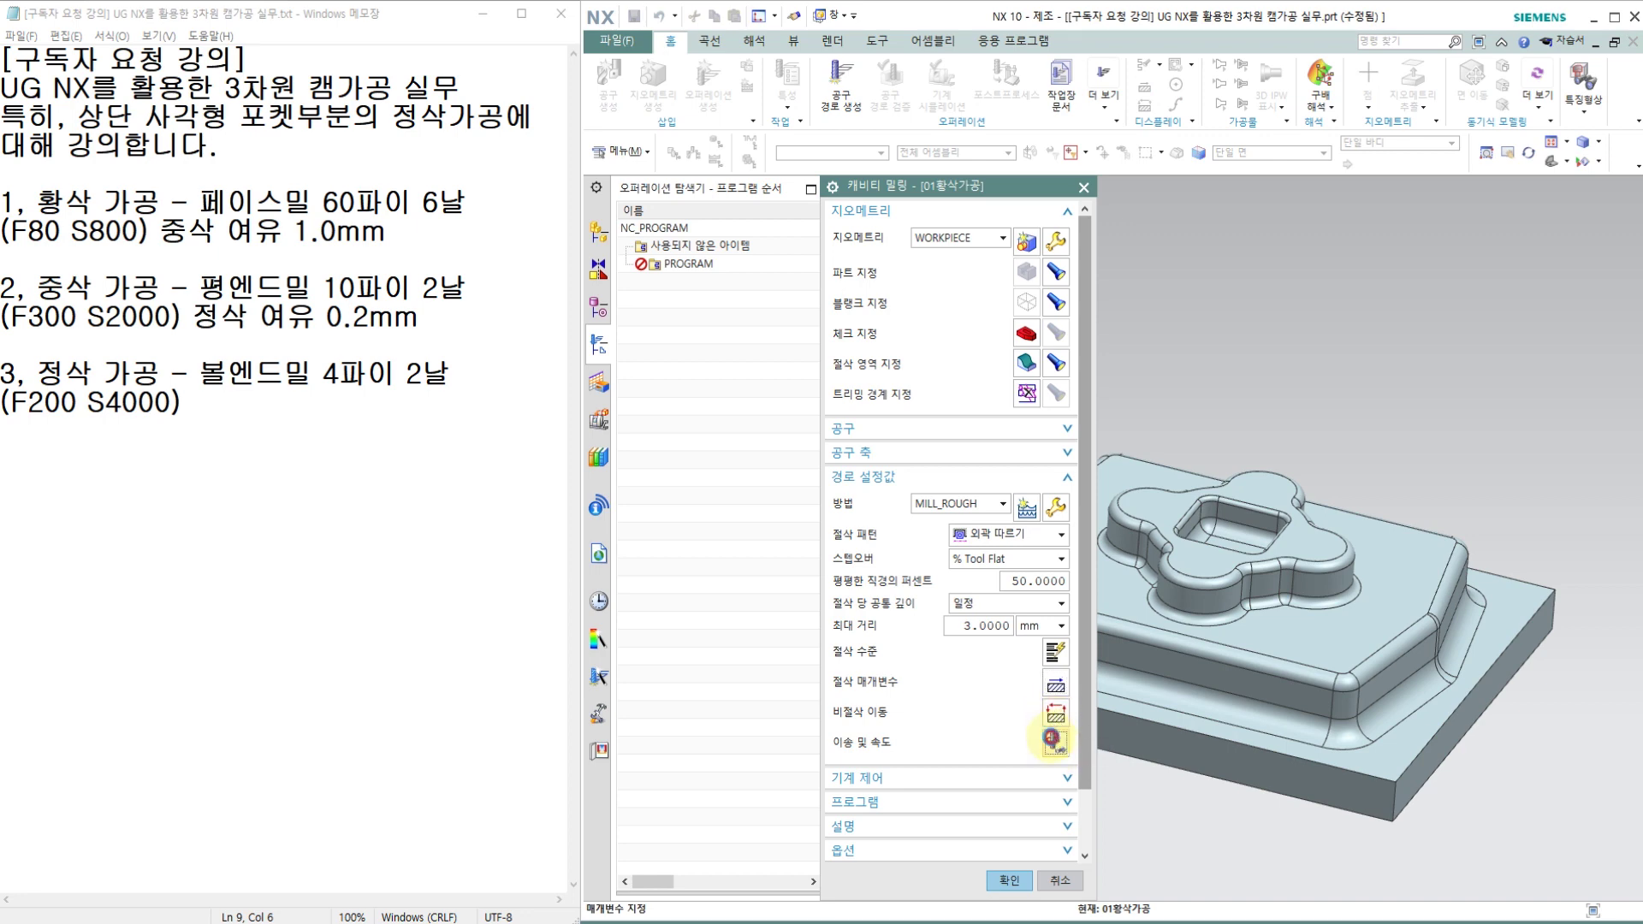
Set the roughing operation's spindle speed to 800 rpm and its cutting feed rate to 80 mmpm.
{"action": "left_click", "coordinate": [1054, 739]}
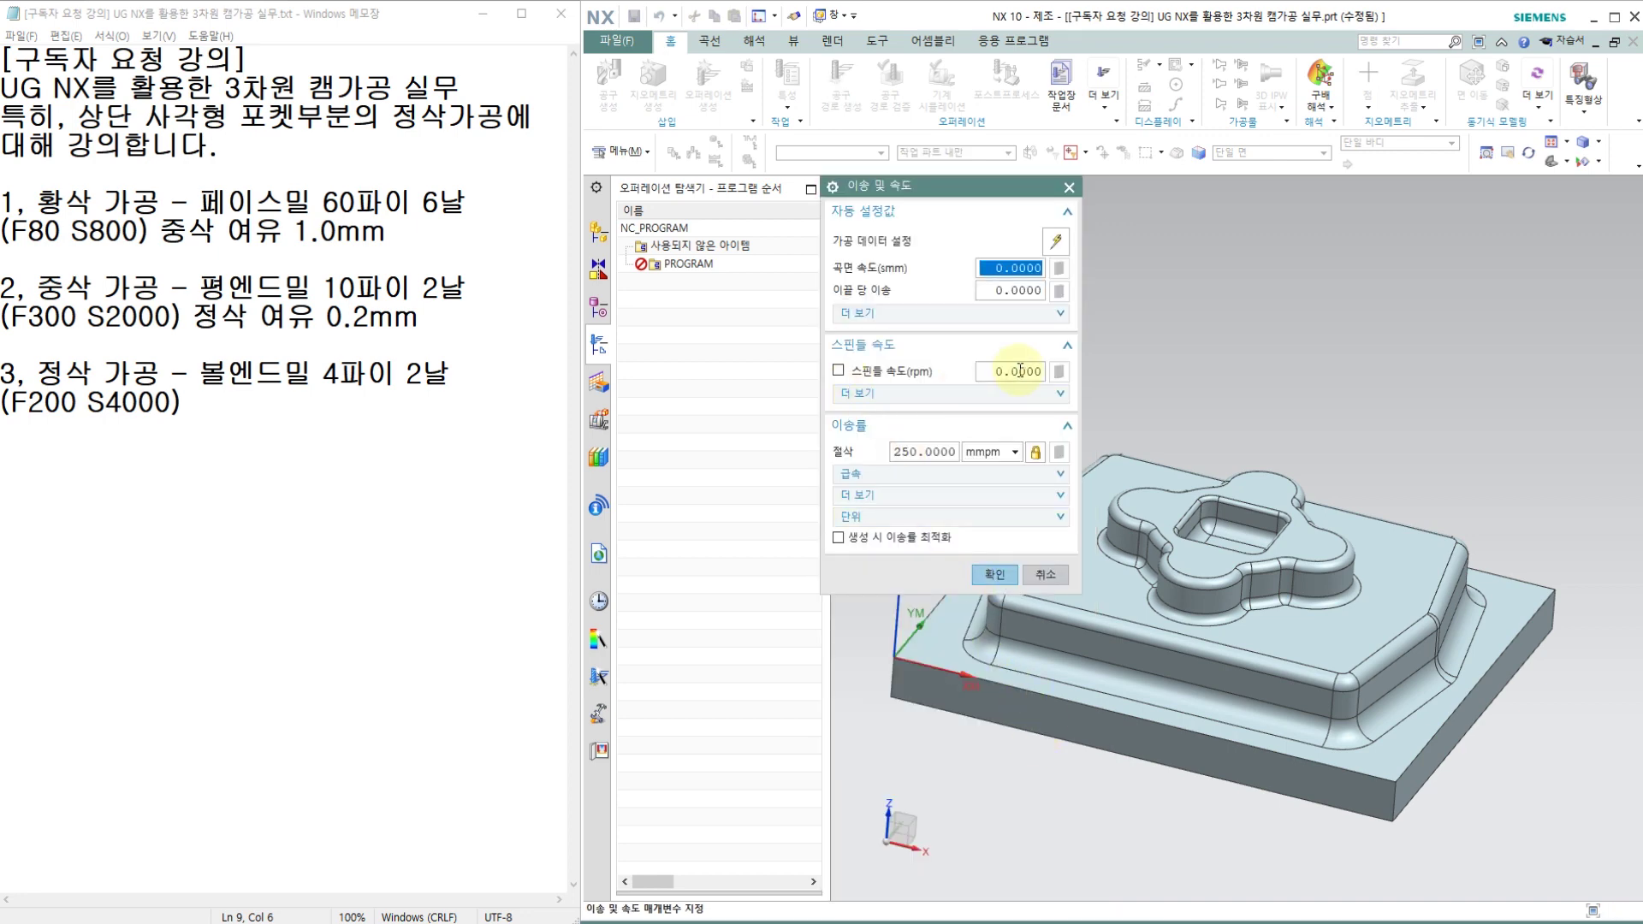
{"action": "double_click", "coordinate": [1027, 371]}
{"action": "type", "text": "800"}
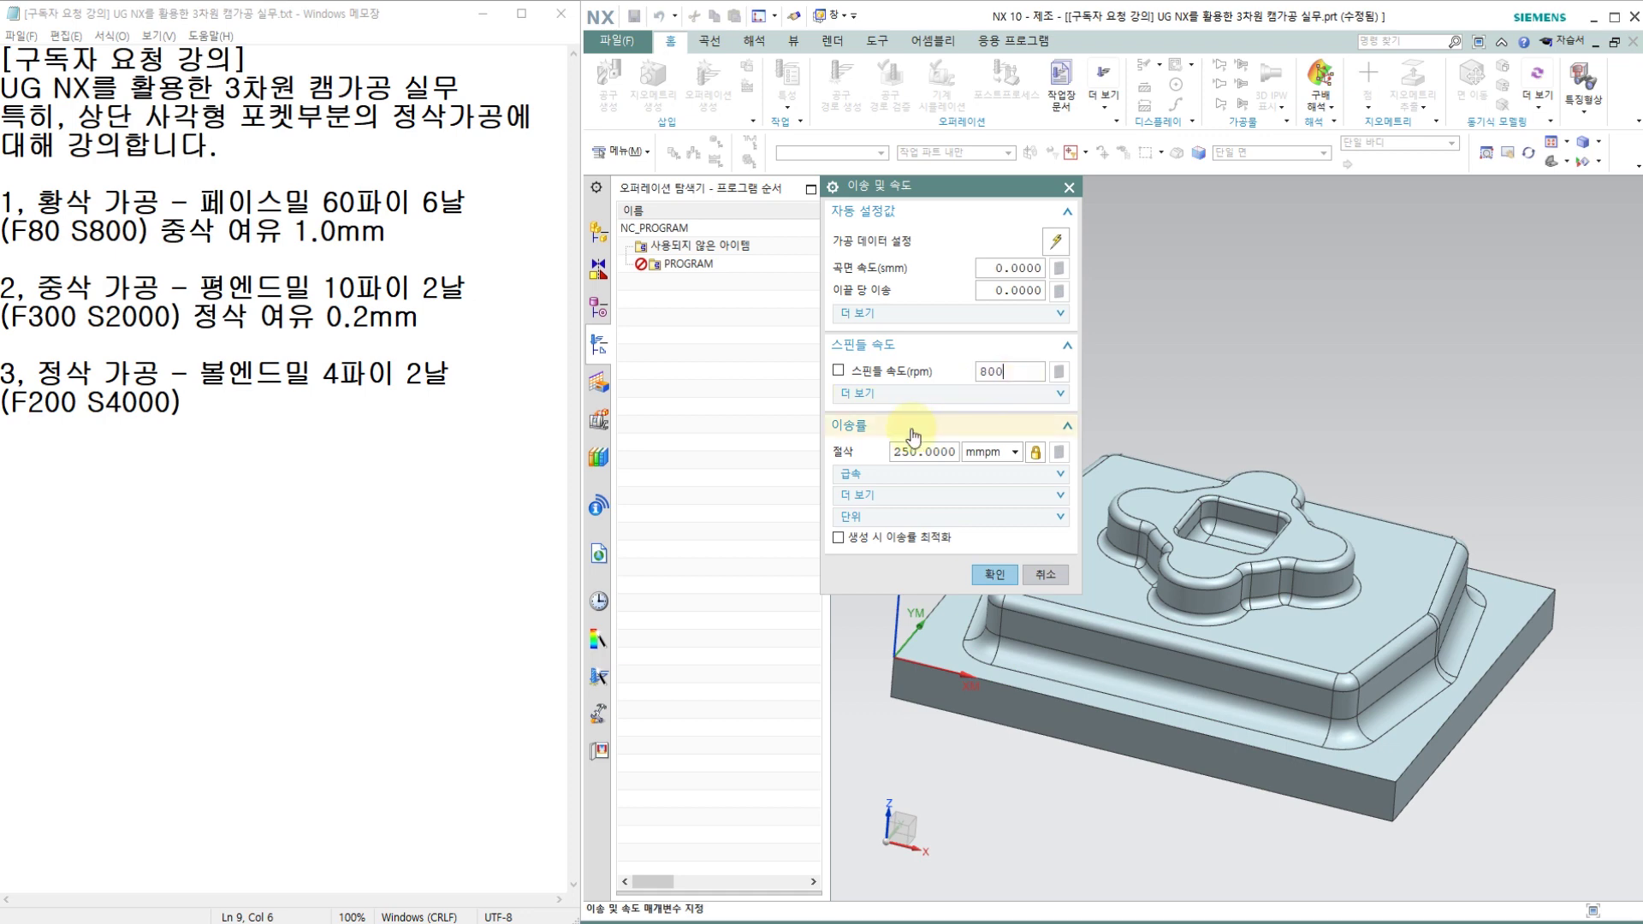
{"action": "double_click", "coordinate": [921, 452]}
{"action": "type", "text": "80"}
{"action": "key", "text": "Return"}
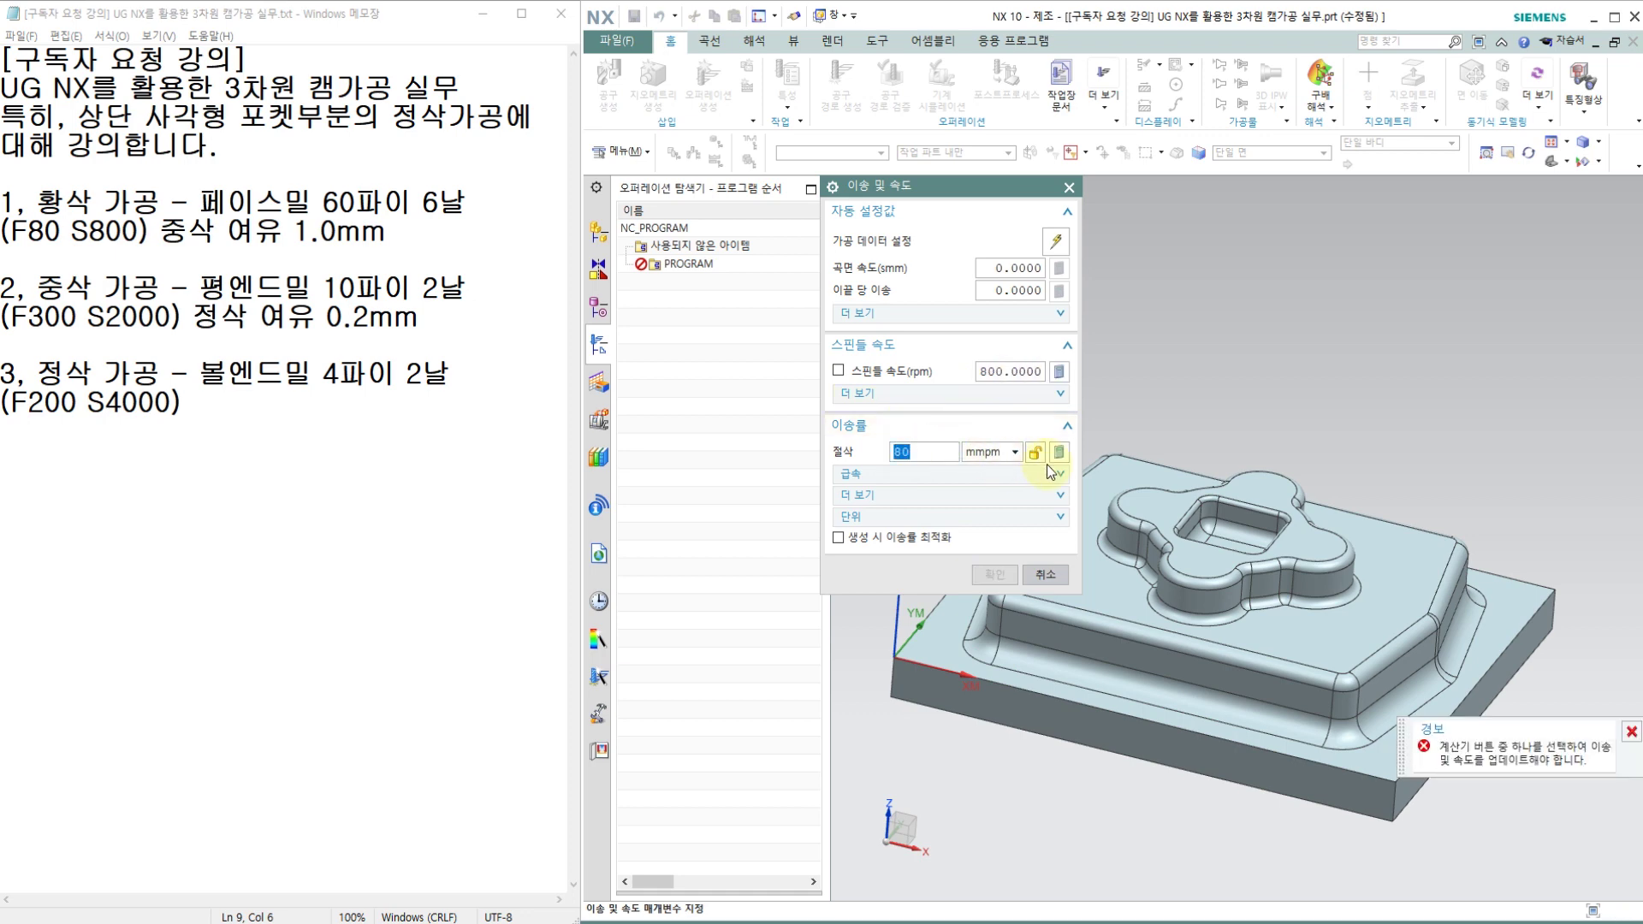
{"action": "left_click", "coordinate": [994, 575]}
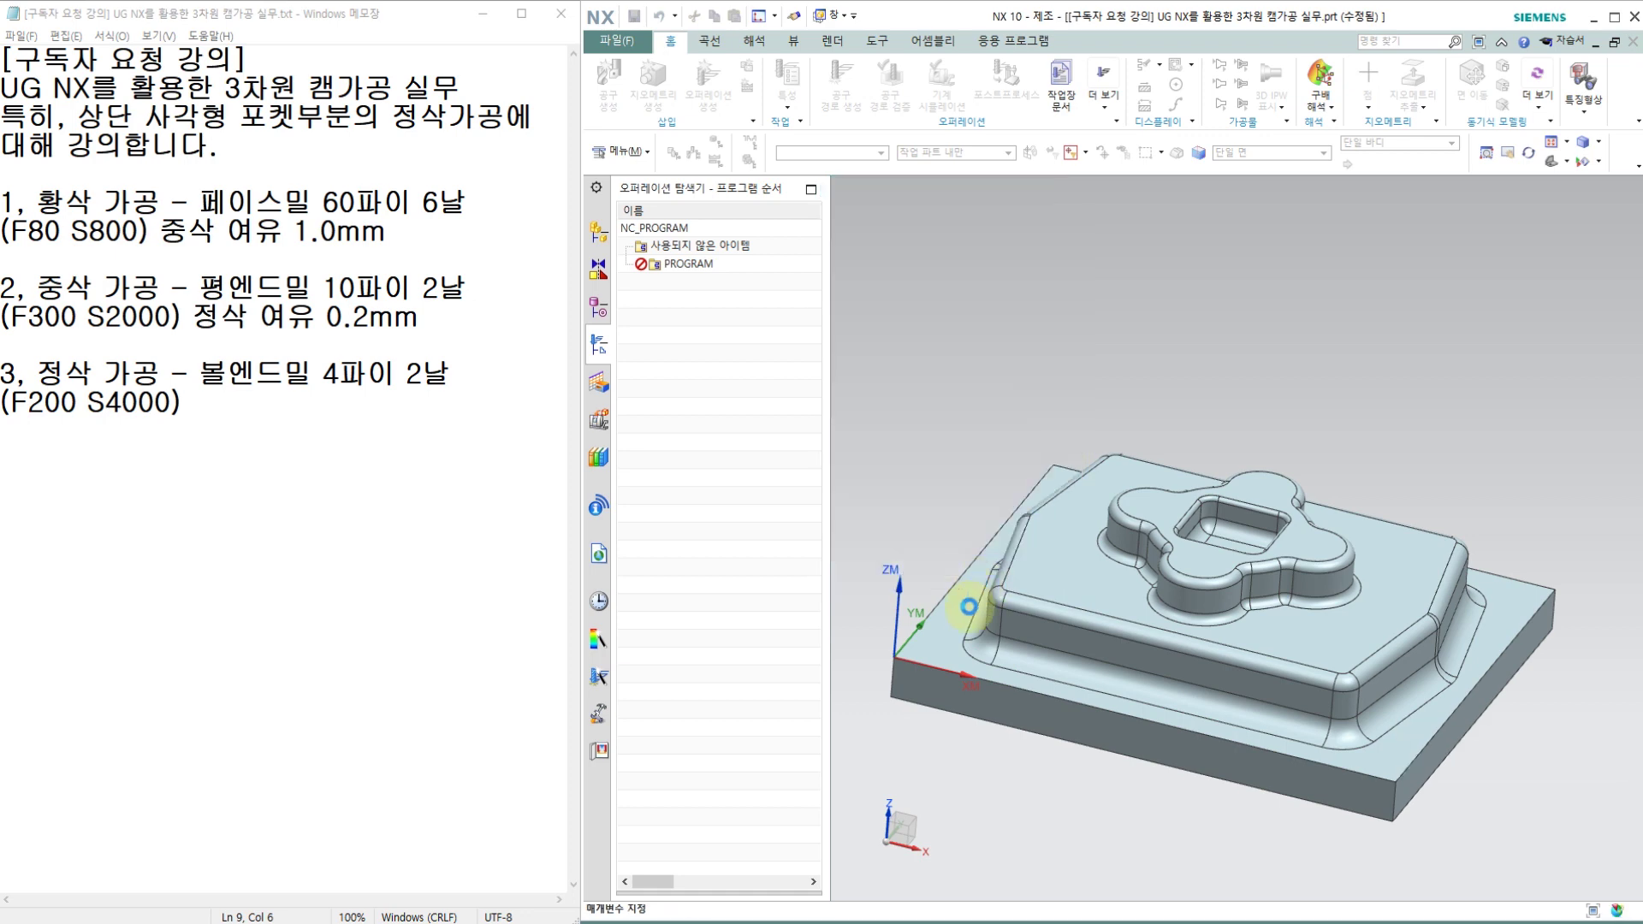
Generate the roughing tool path and play its 3D dynamic material removal simulation at animation speed 4.
{"action": "scroll", "coordinate": [958, 635], "scroll_direction": "down", "scroll_amount": 2}
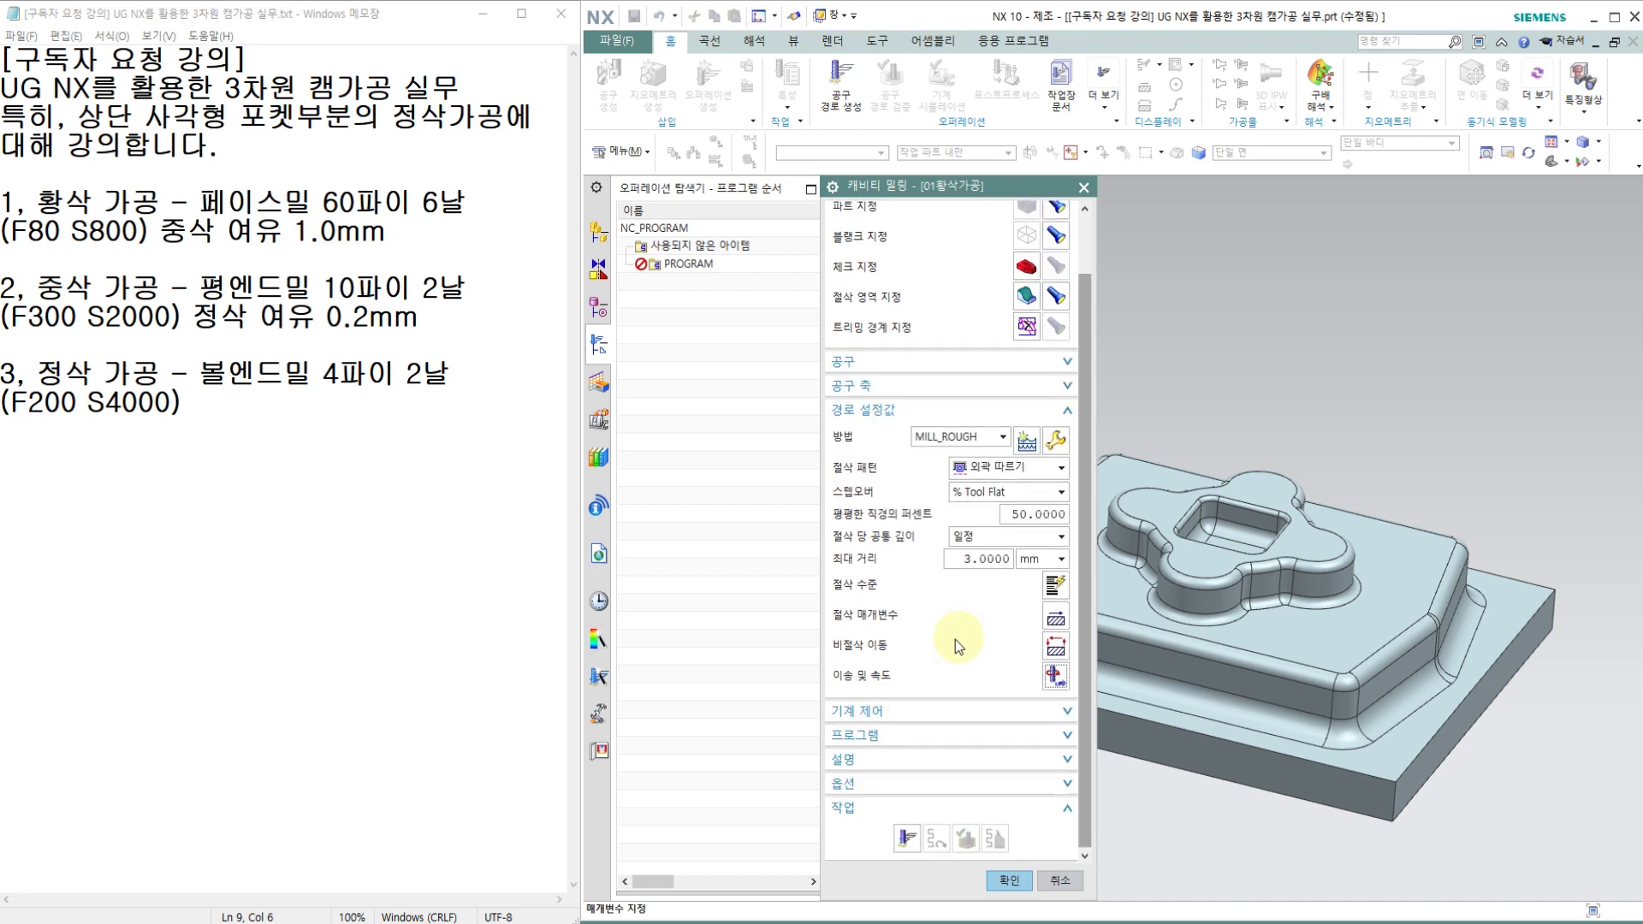
{"action": "left_click", "coordinate": [906, 841]}
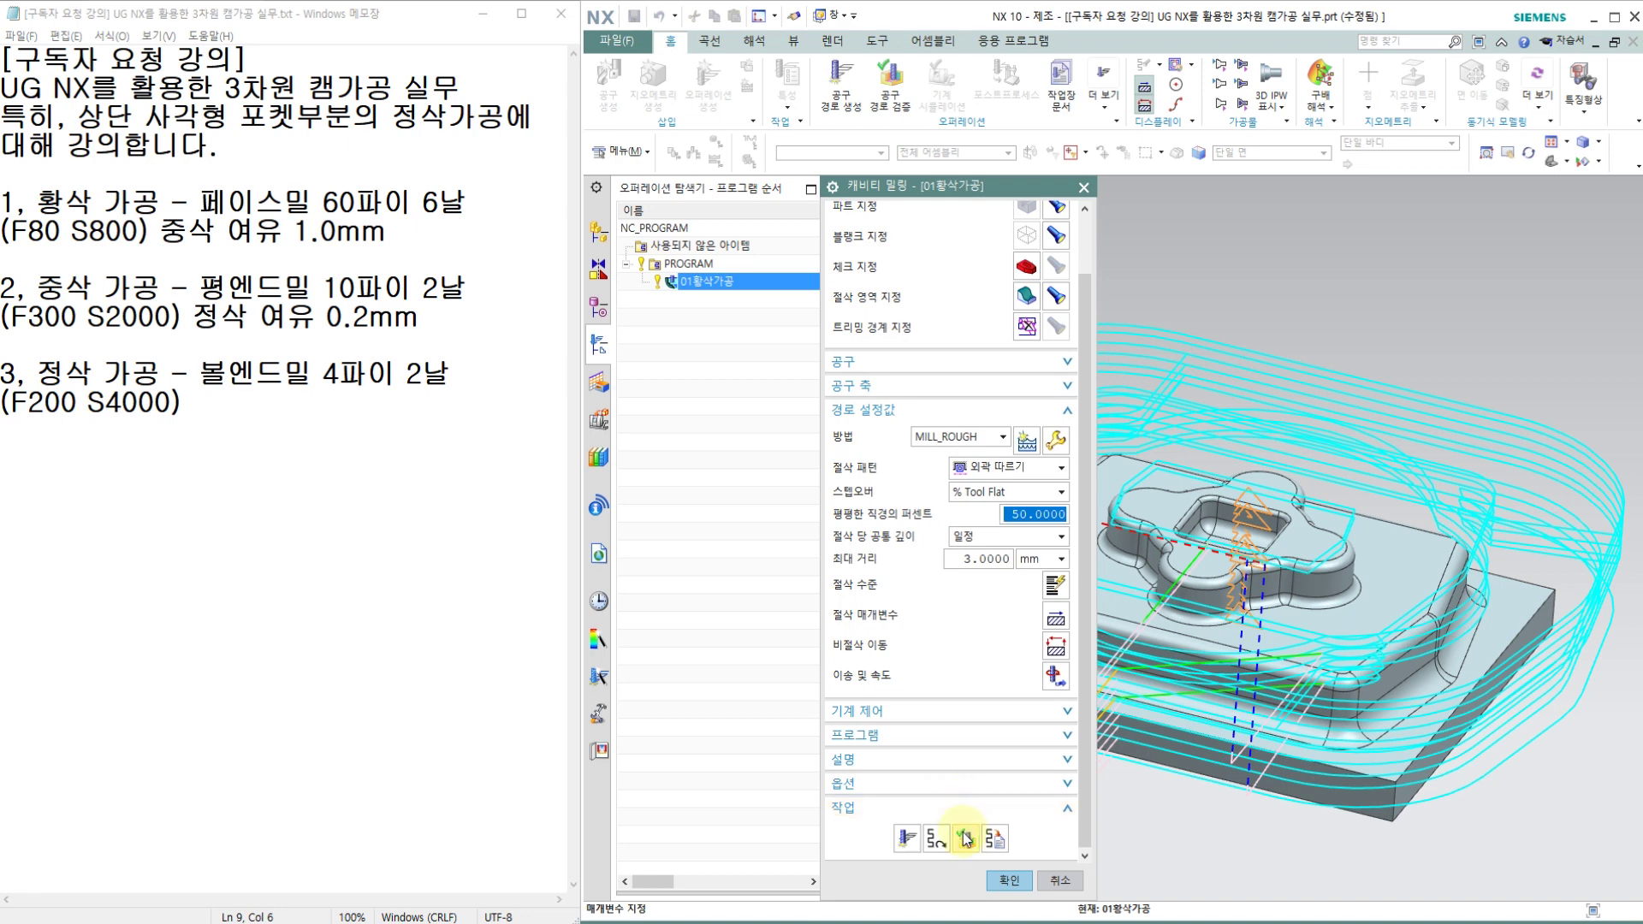
{"action": "left_click", "coordinate": [964, 835]}
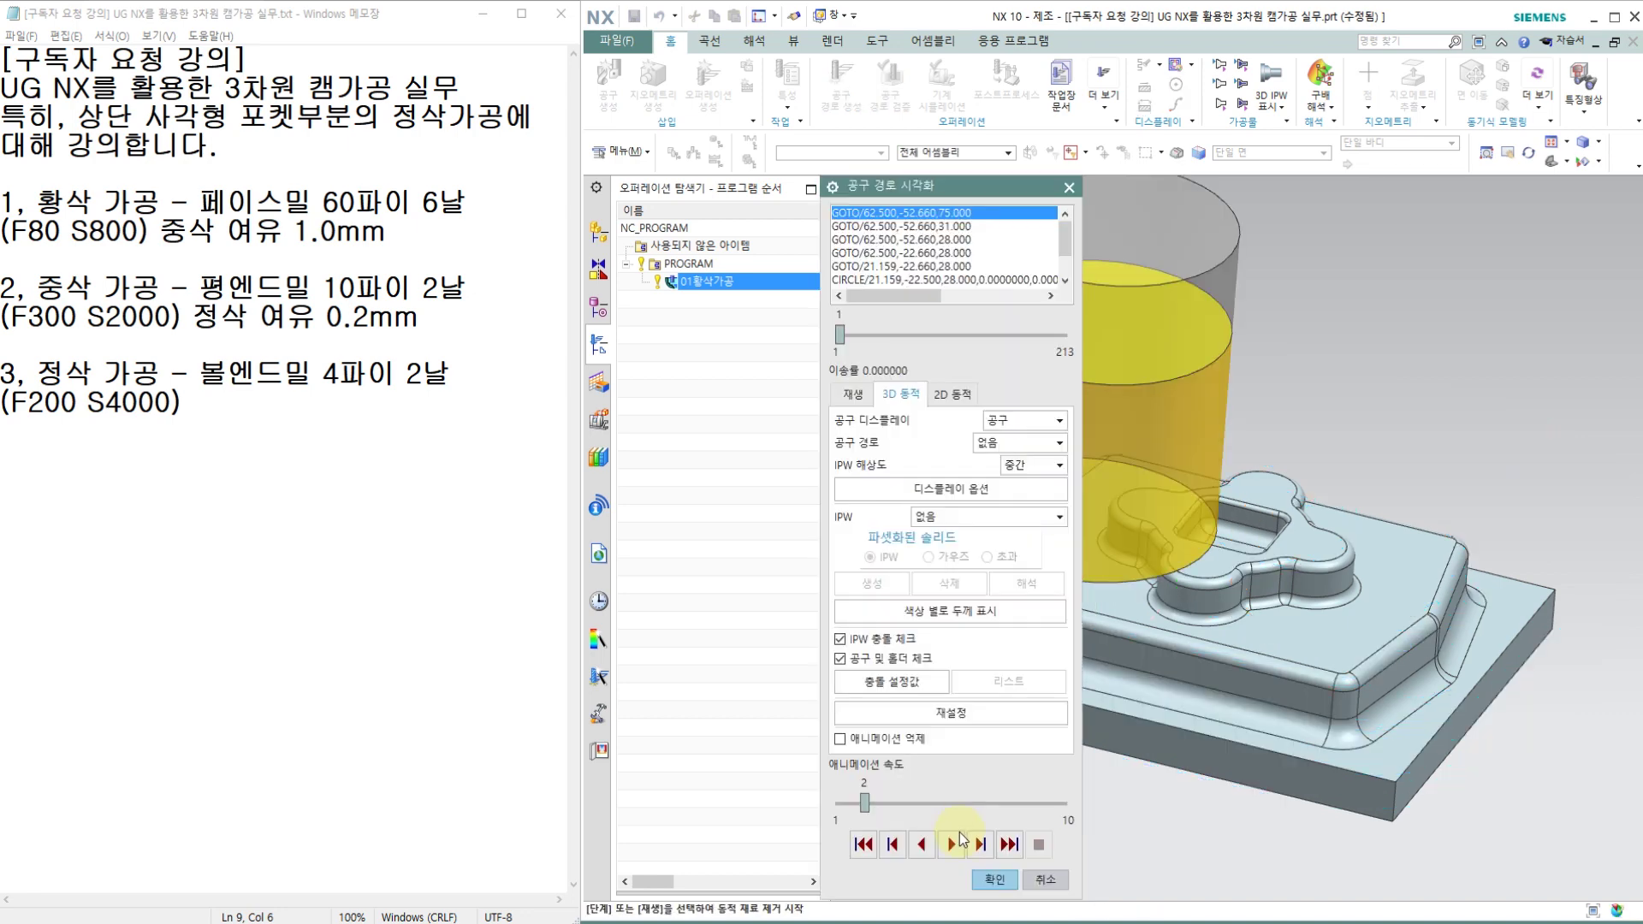
{"action": "left_click", "coordinate": [900, 807]}
{"action": "left_click_drag", "start_coordinate": [935, 803], "coordinate": [914, 805]}
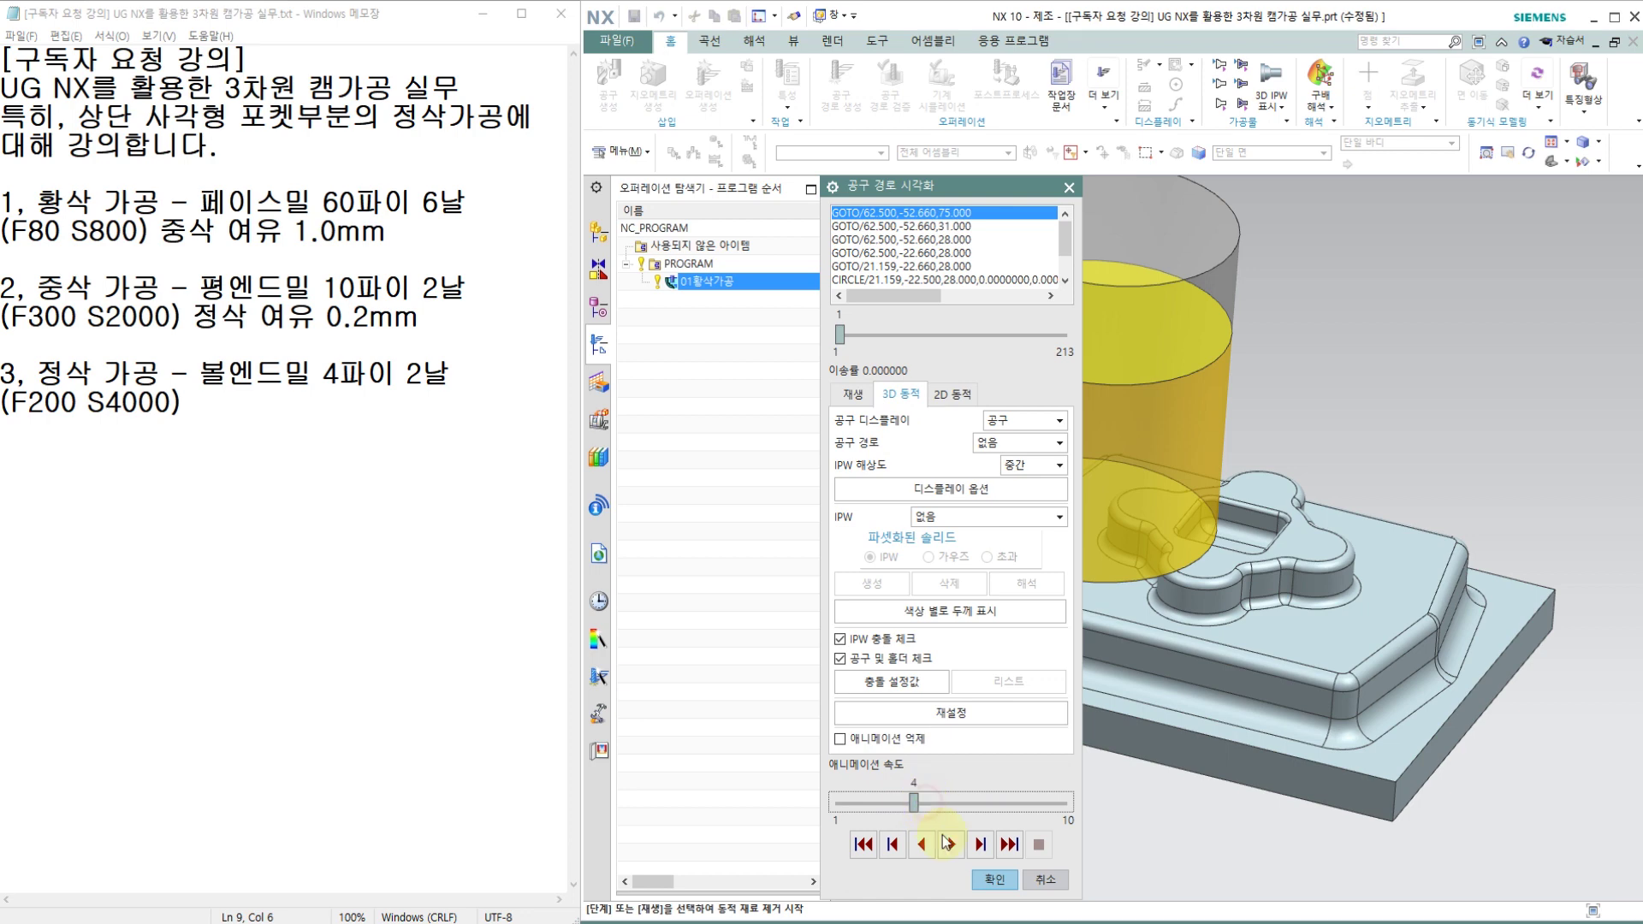
{"action": "left_click", "coordinate": [951, 845]}
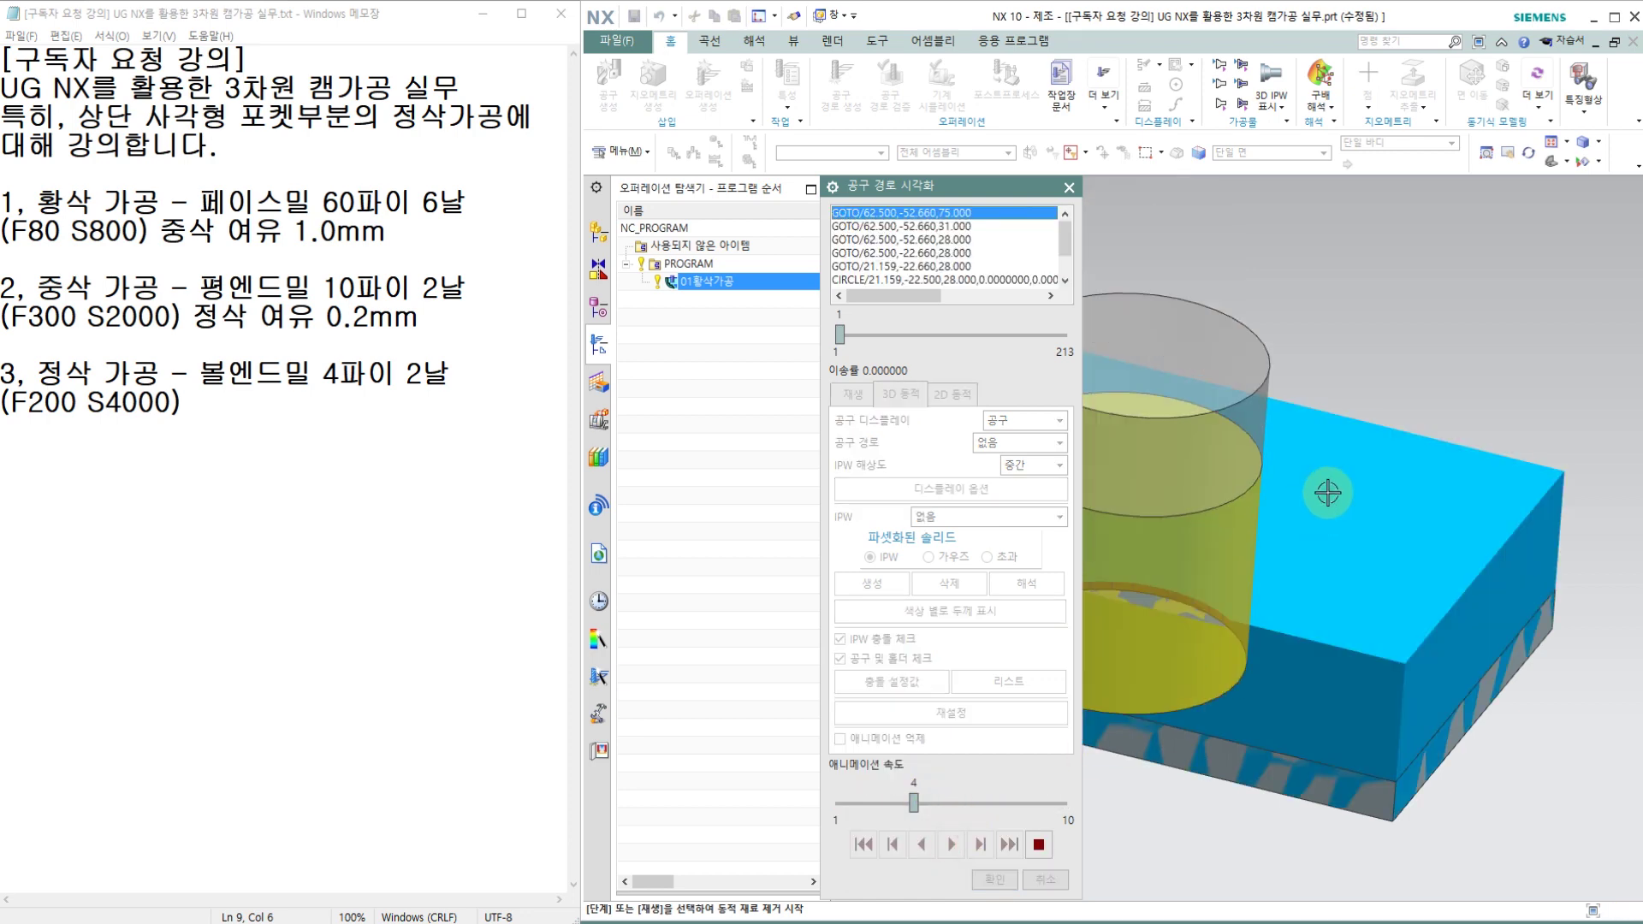
Raise the simulation's animation speed to 6, inspect the roughed stock, and accept the verification and the roughing operation.
{"action": "scroll", "coordinate": [1335, 486], "scroll_direction": "down", "scroll_amount": 3}
{"action": "middle_click_drag", "start_coordinate": [1423, 481], "coordinate": [1529, 517], "text": "shift"}
{"action": "scroll", "coordinate": [1386, 443], "scroll_direction": "up", "scroll_amount": 1}
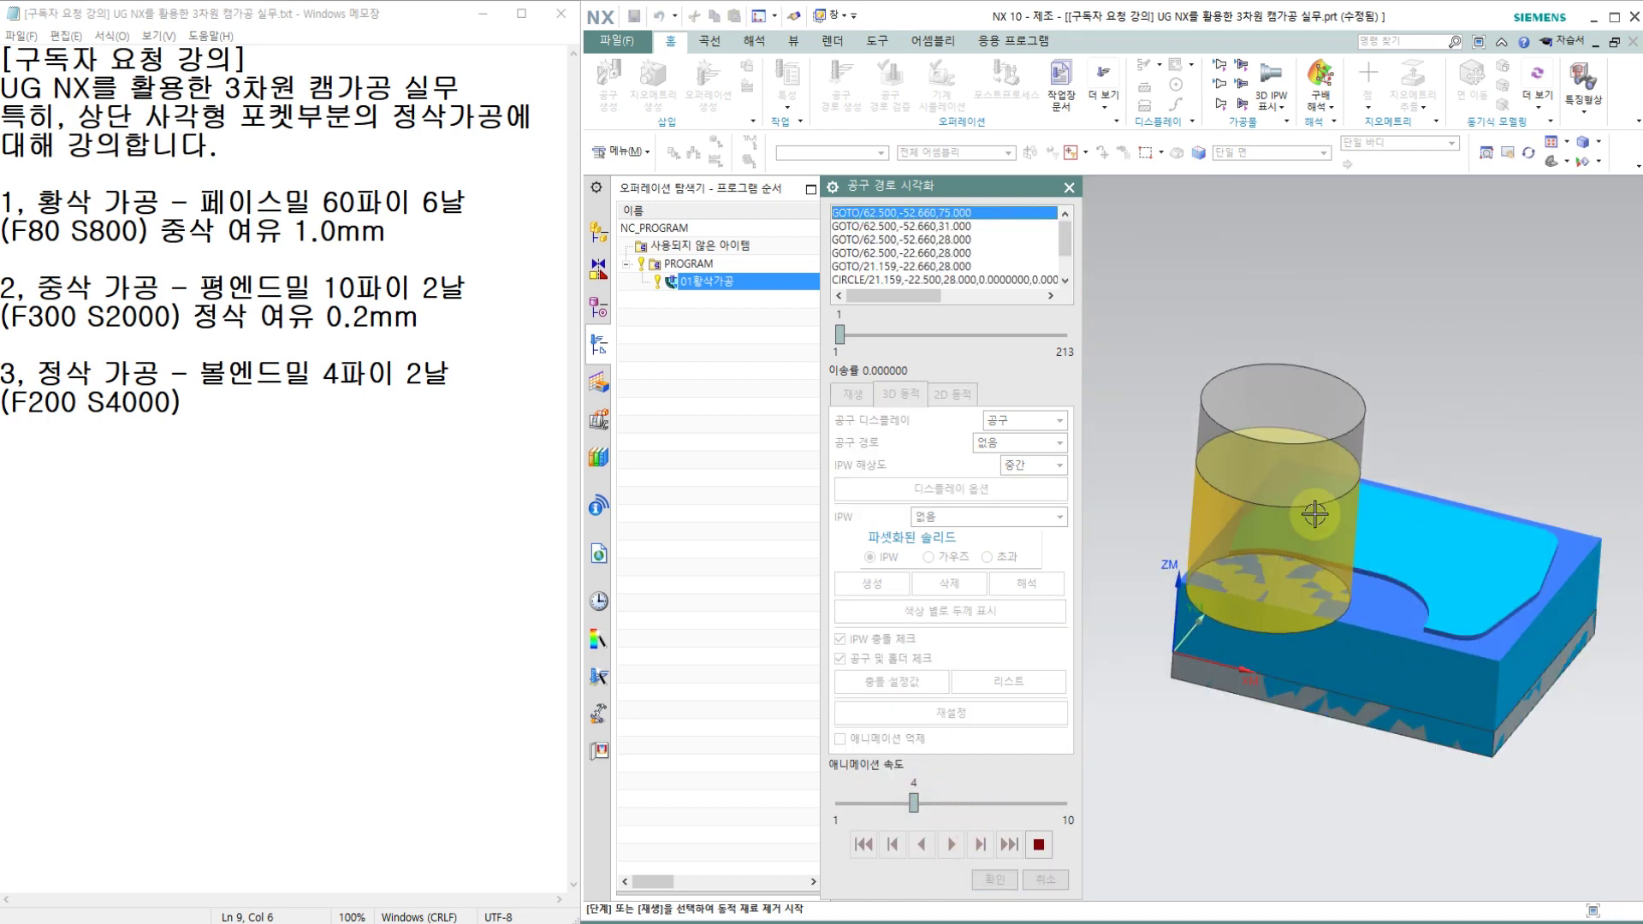
{"action": "left_click", "coordinate": [971, 804]}
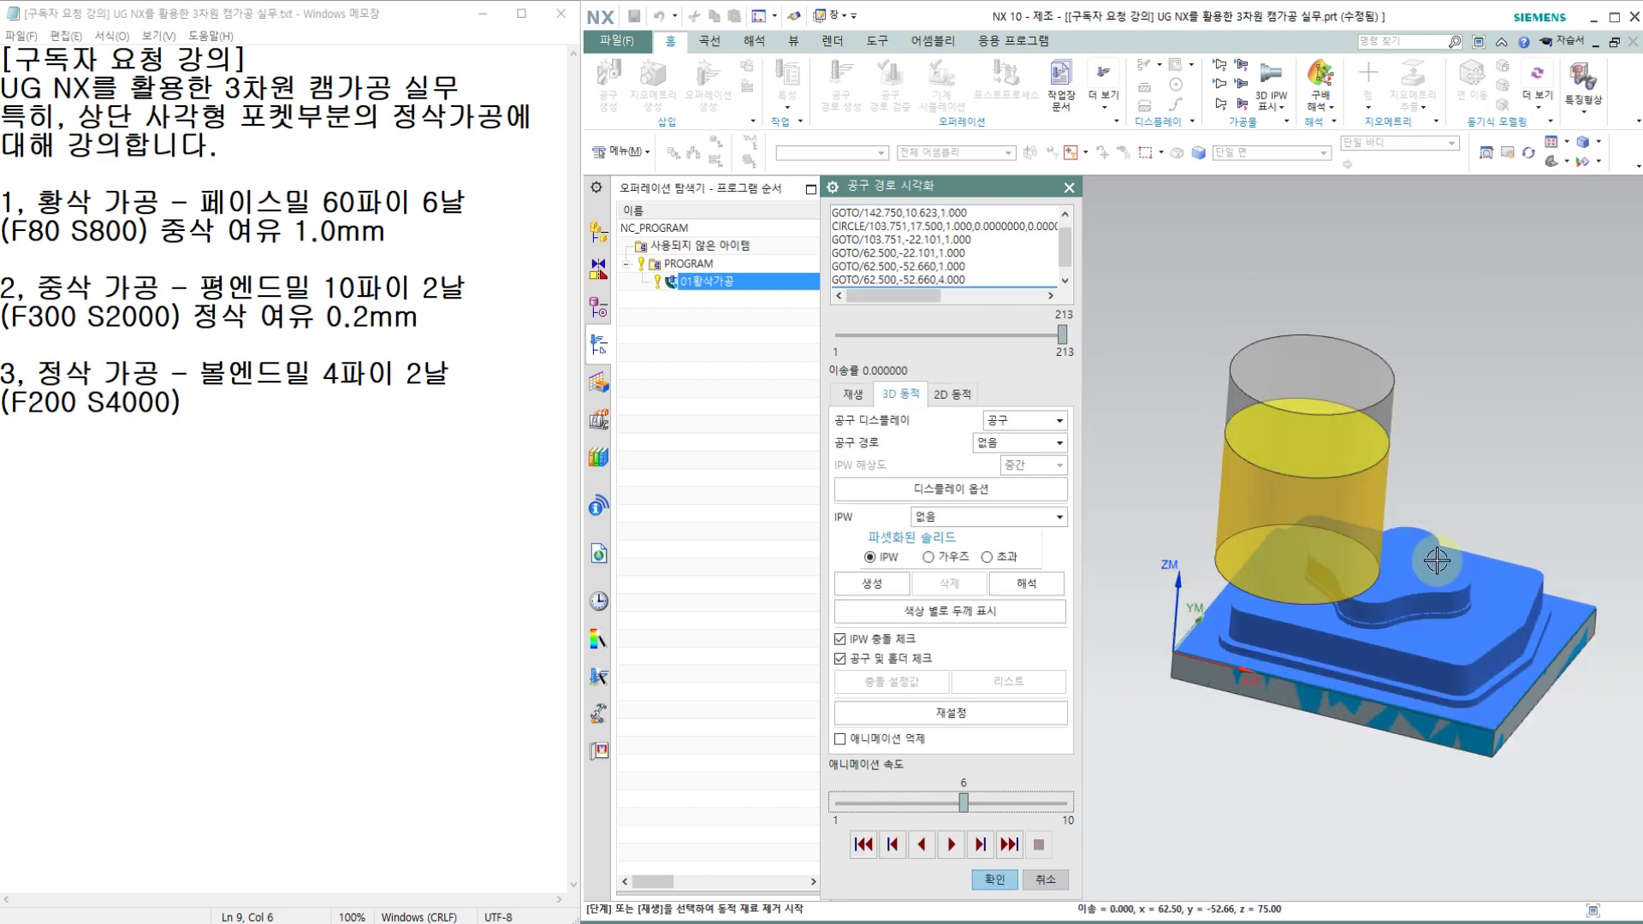
{"action": "scroll", "coordinate": [1252, 689], "scroll_direction": "up", "scroll_amount": 2}
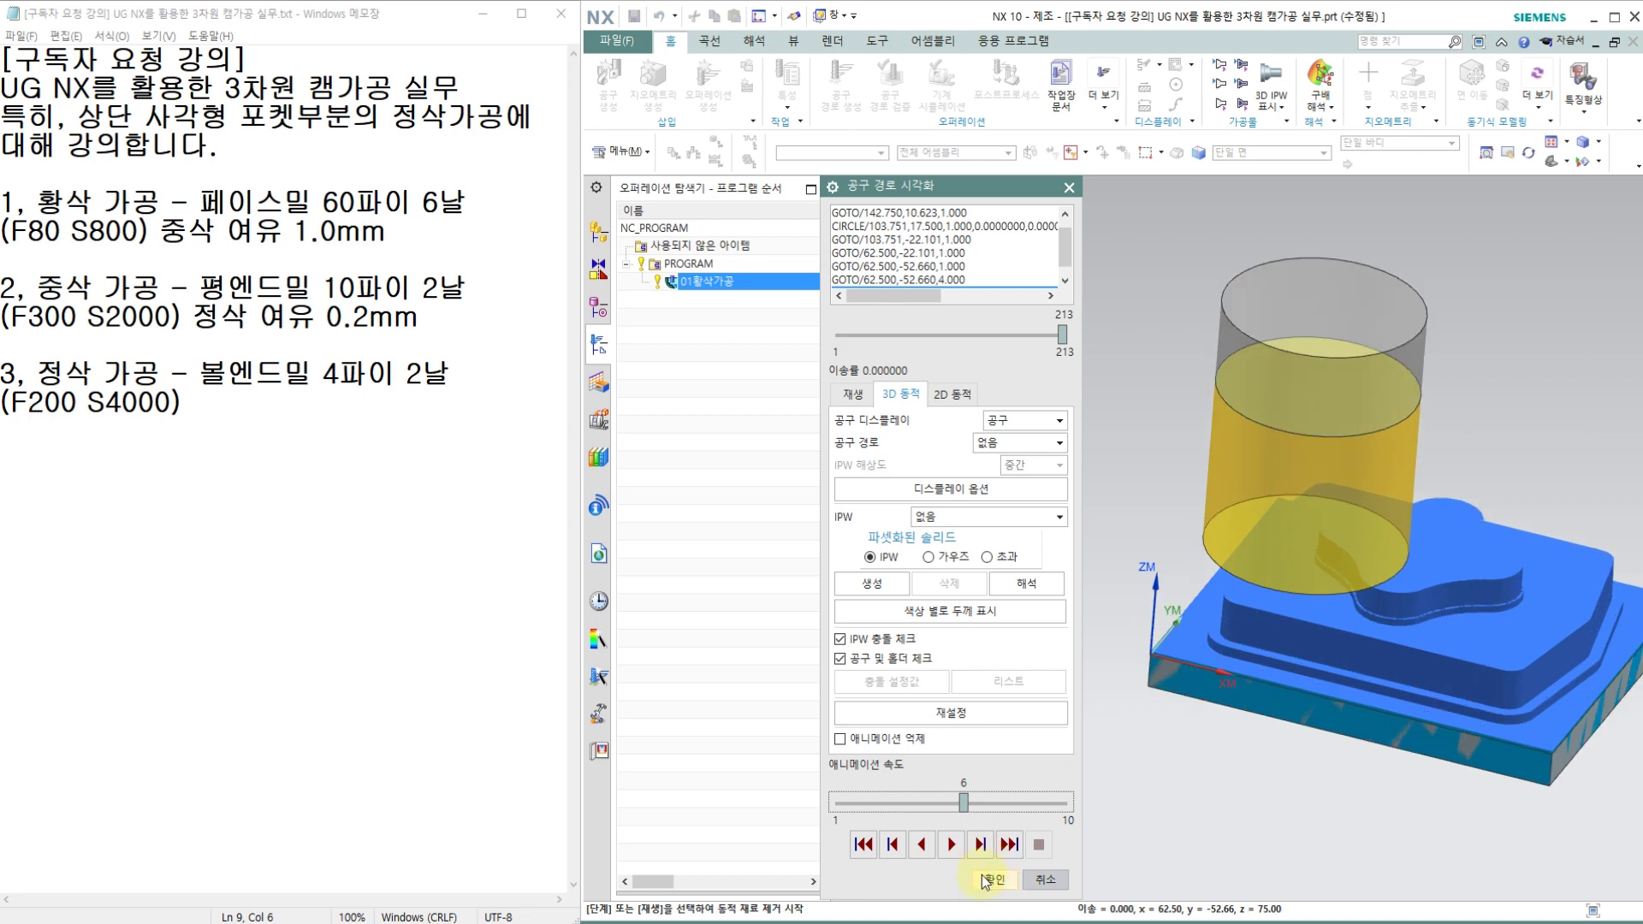
{"action": "left_click", "coordinate": [982, 876]}
{"action": "left_click", "coordinate": [1000, 880]}
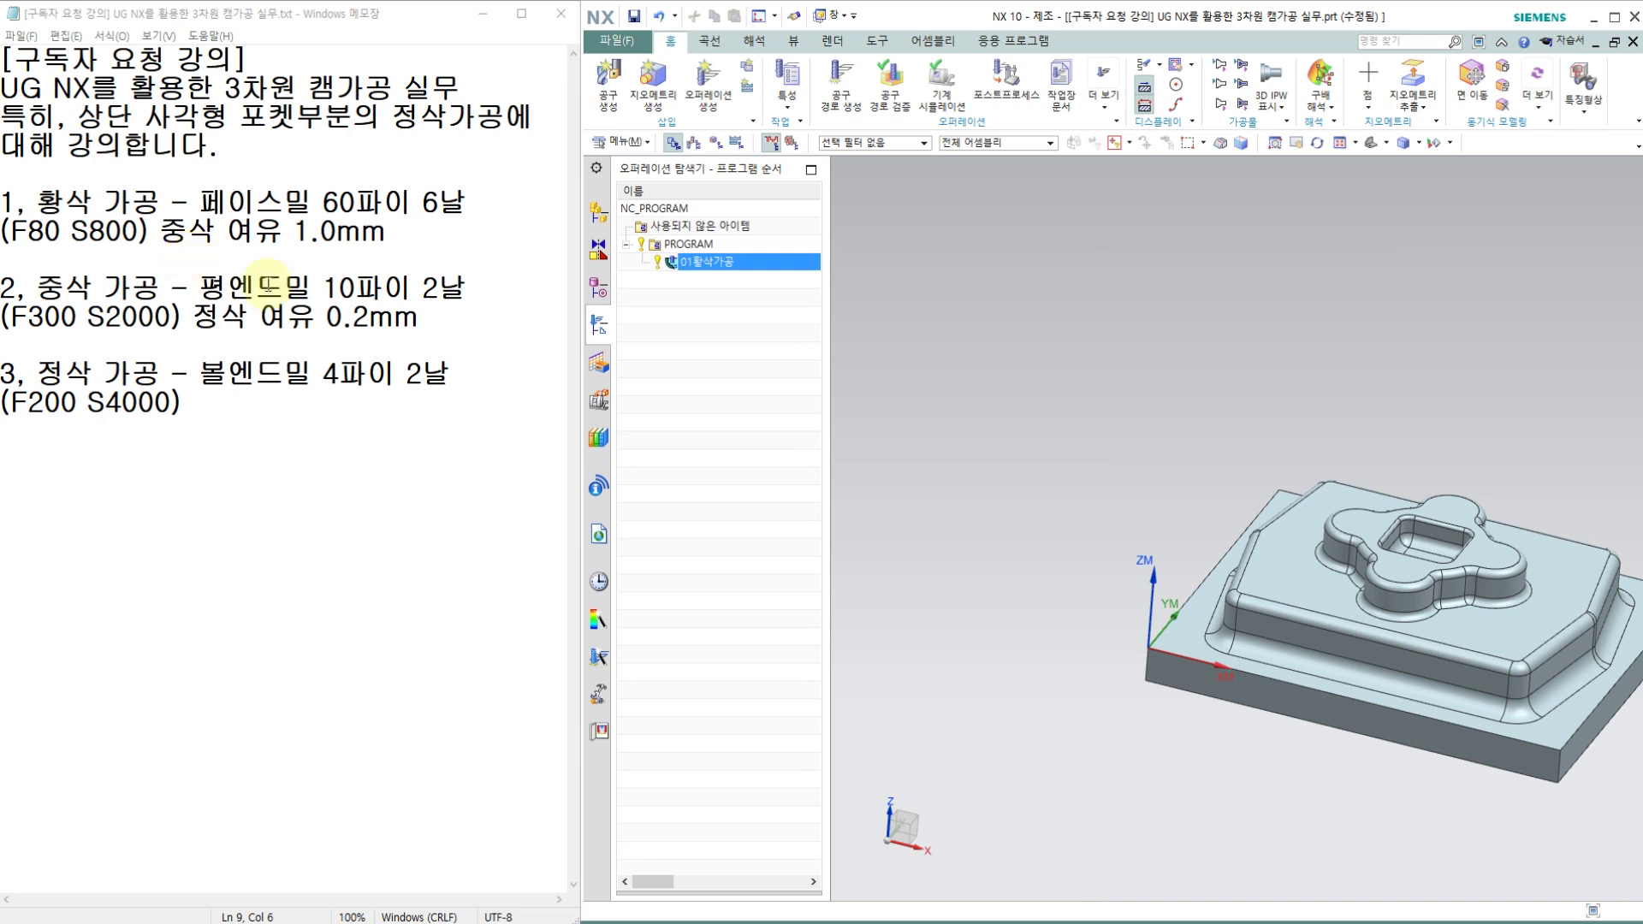
Create a REST_MILLING operation named 02중삭가공 with tool T02평엔드밀10파이2날, geometry WORKPIECE and method MILL_SEMI_FINISH.
{"action": "left_click", "coordinate": [705, 101]}
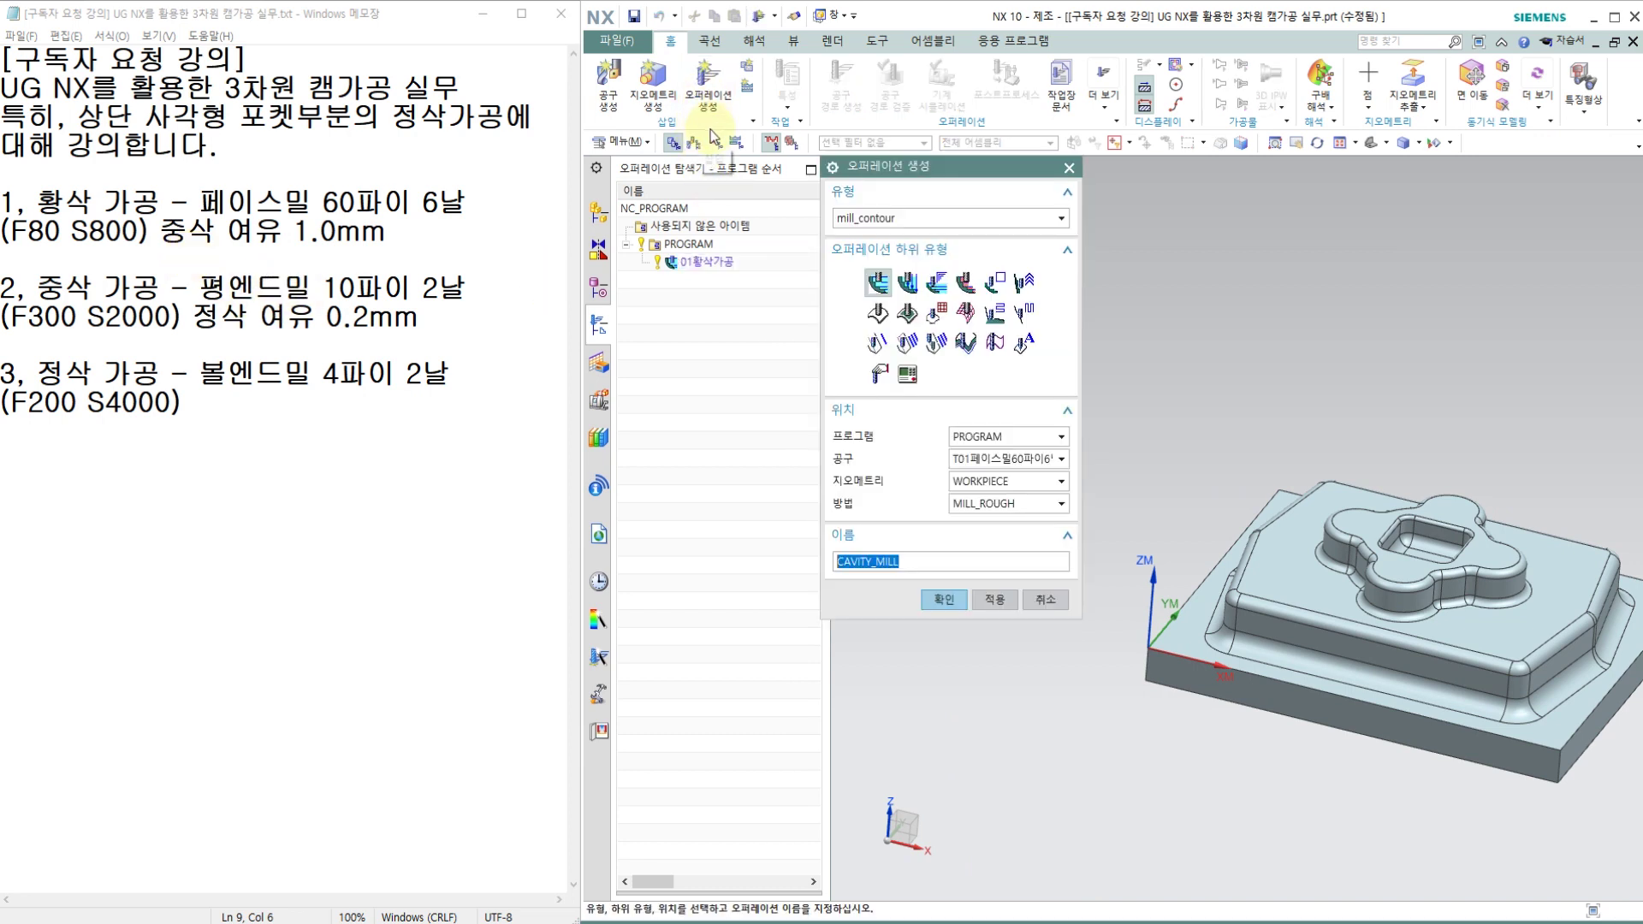
{"action": "mouse_move", "coordinate": [968, 284]}
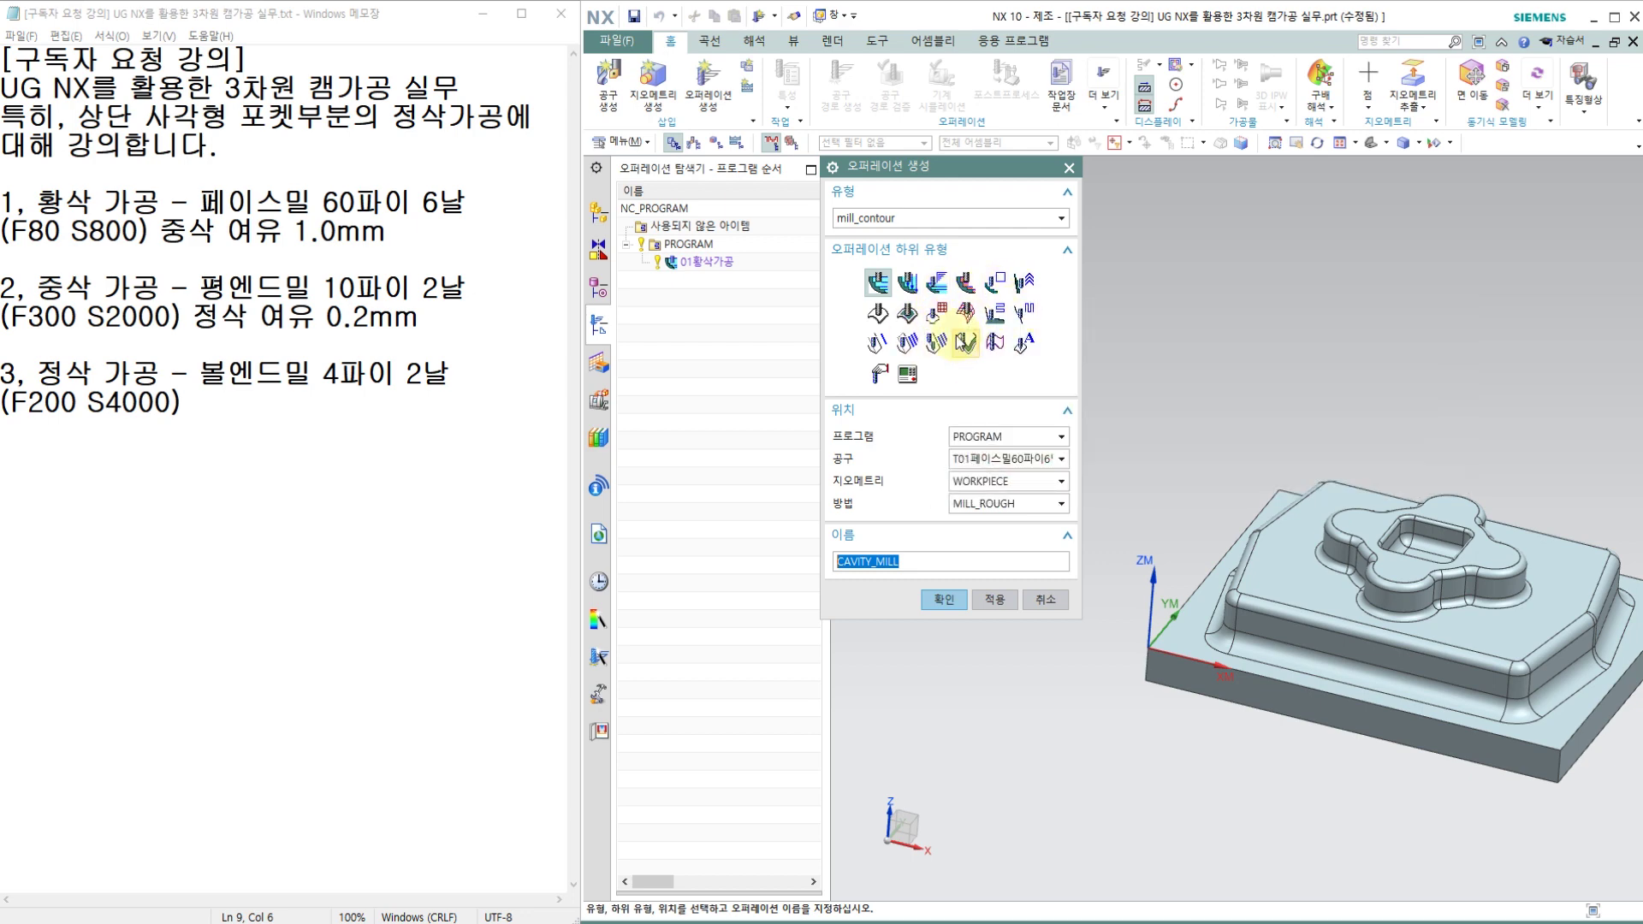
{"action": "left_click", "coordinate": [965, 285]}
{"action": "left_click", "coordinate": [993, 459]}
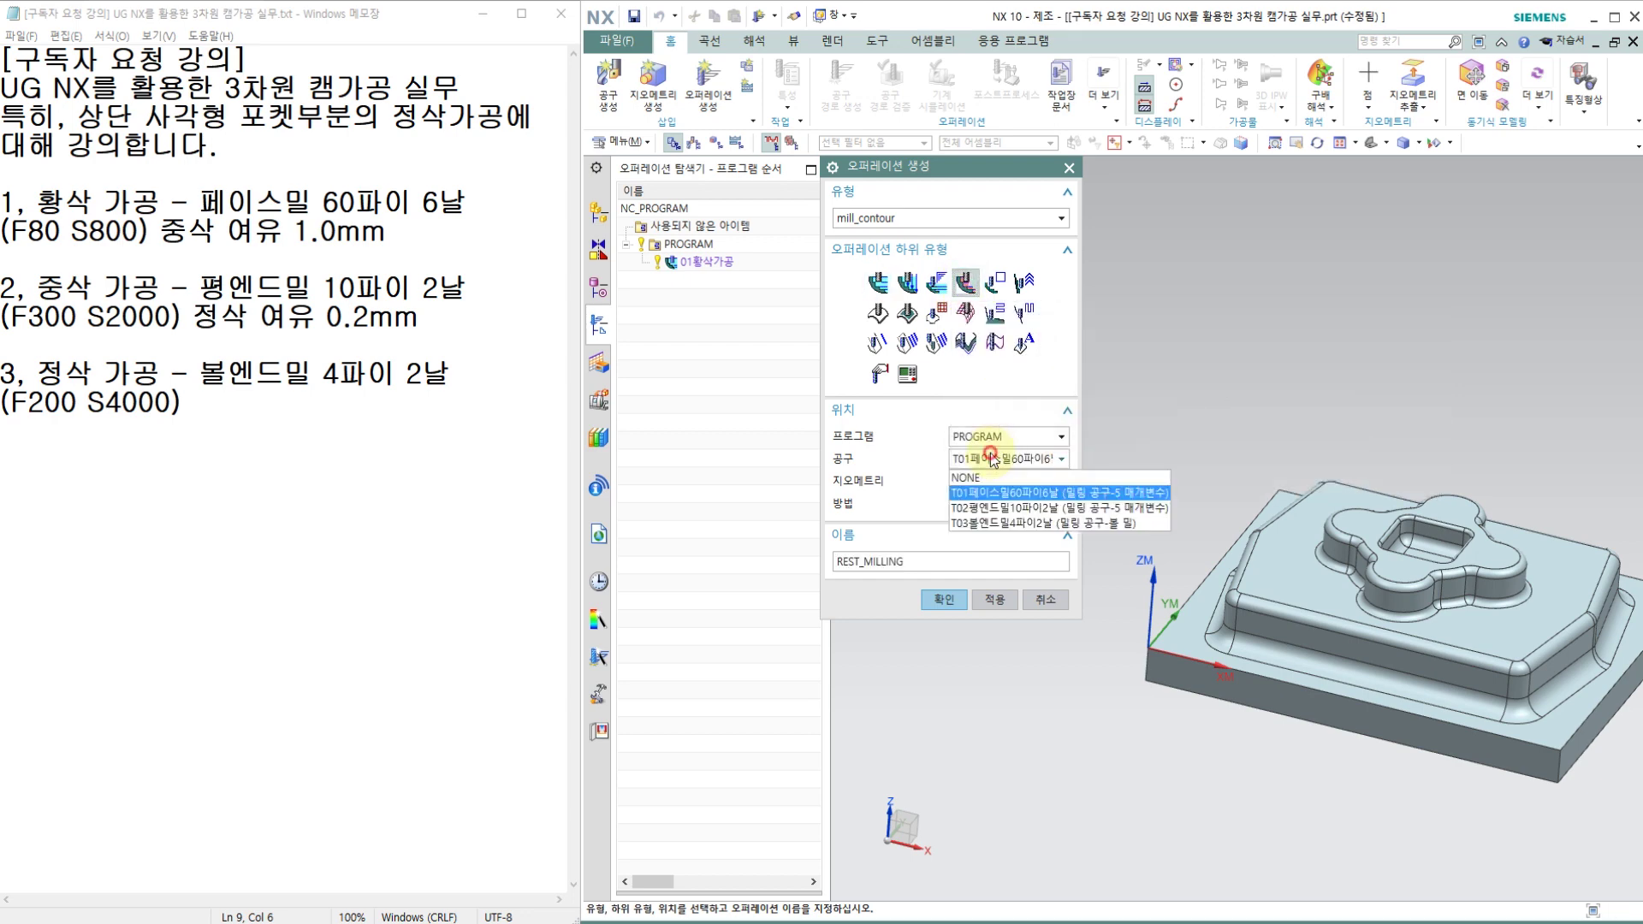
{"action": "left_click", "coordinate": [990, 509]}
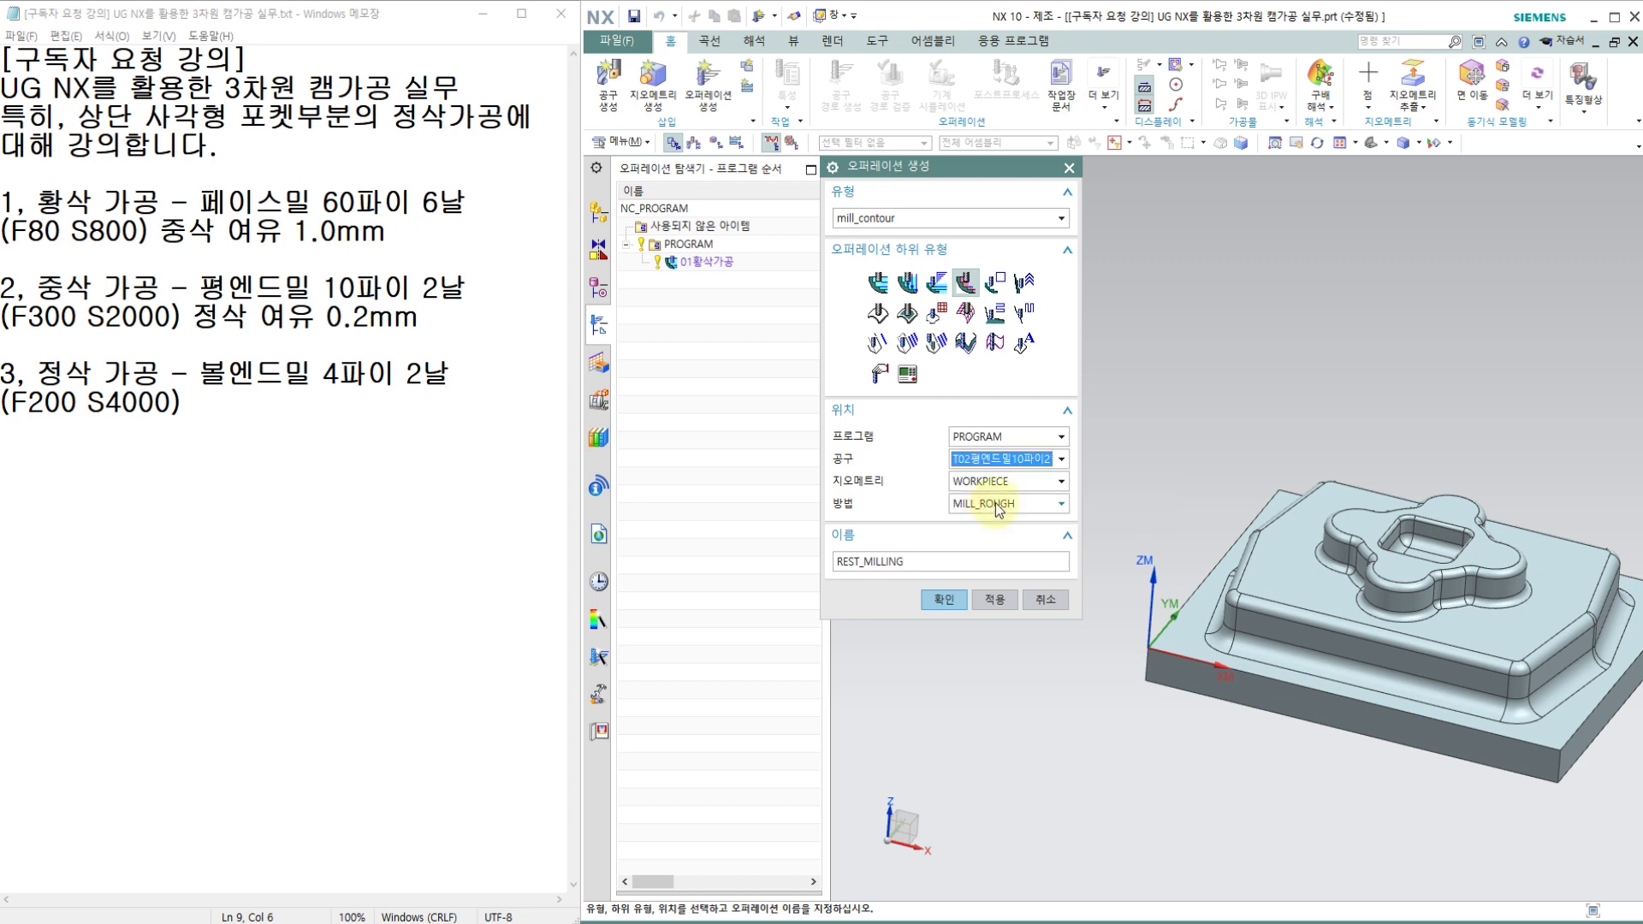
{"action": "left_click", "coordinate": [997, 508]}
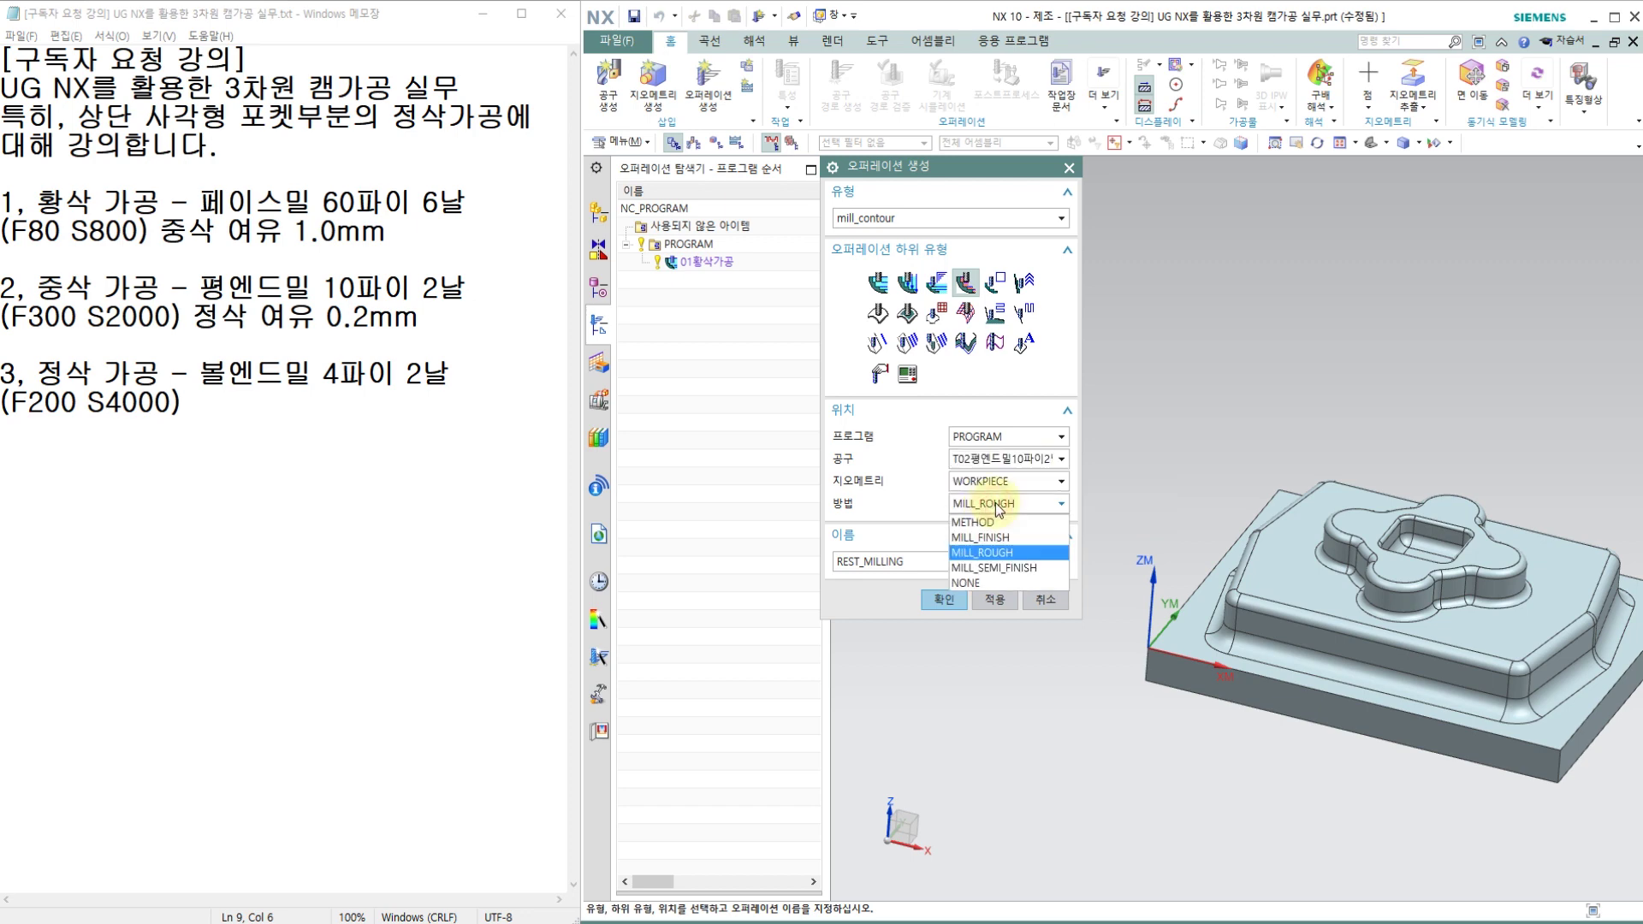
{"action": "left_click", "coordinate": [1011, 565]}
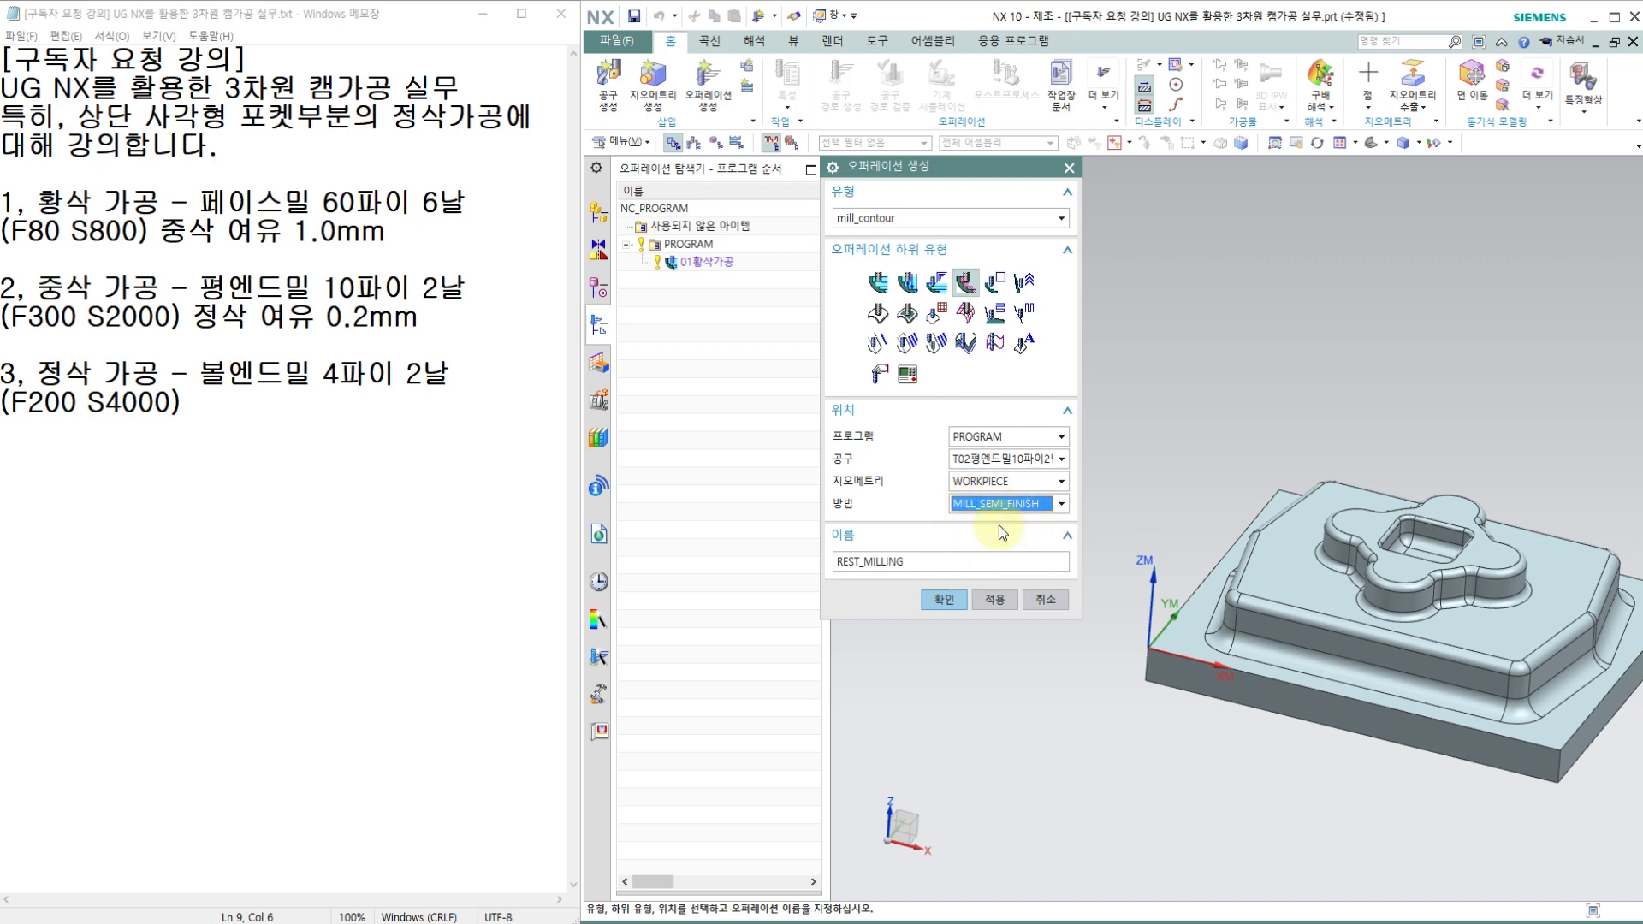
{"action": "double_click", "coordinate": [939, 560]}
{"action": "type", "text": "02"}
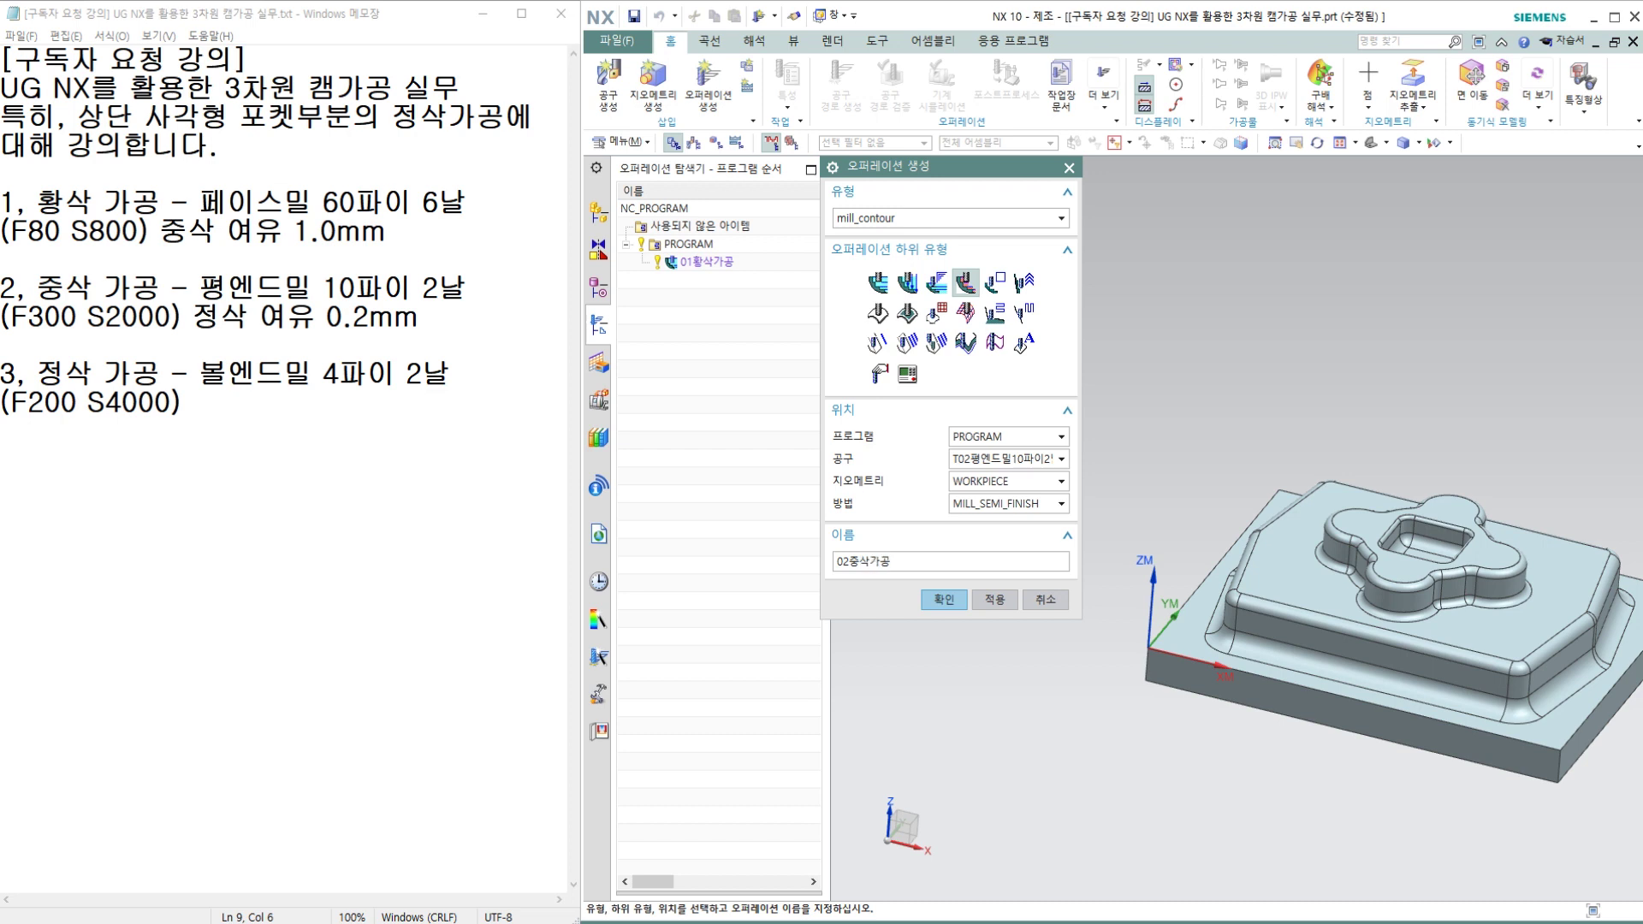
{"action": "type", "text": "중삭가공"}
{"action": "left_click", "coordinate": [944, 600]}
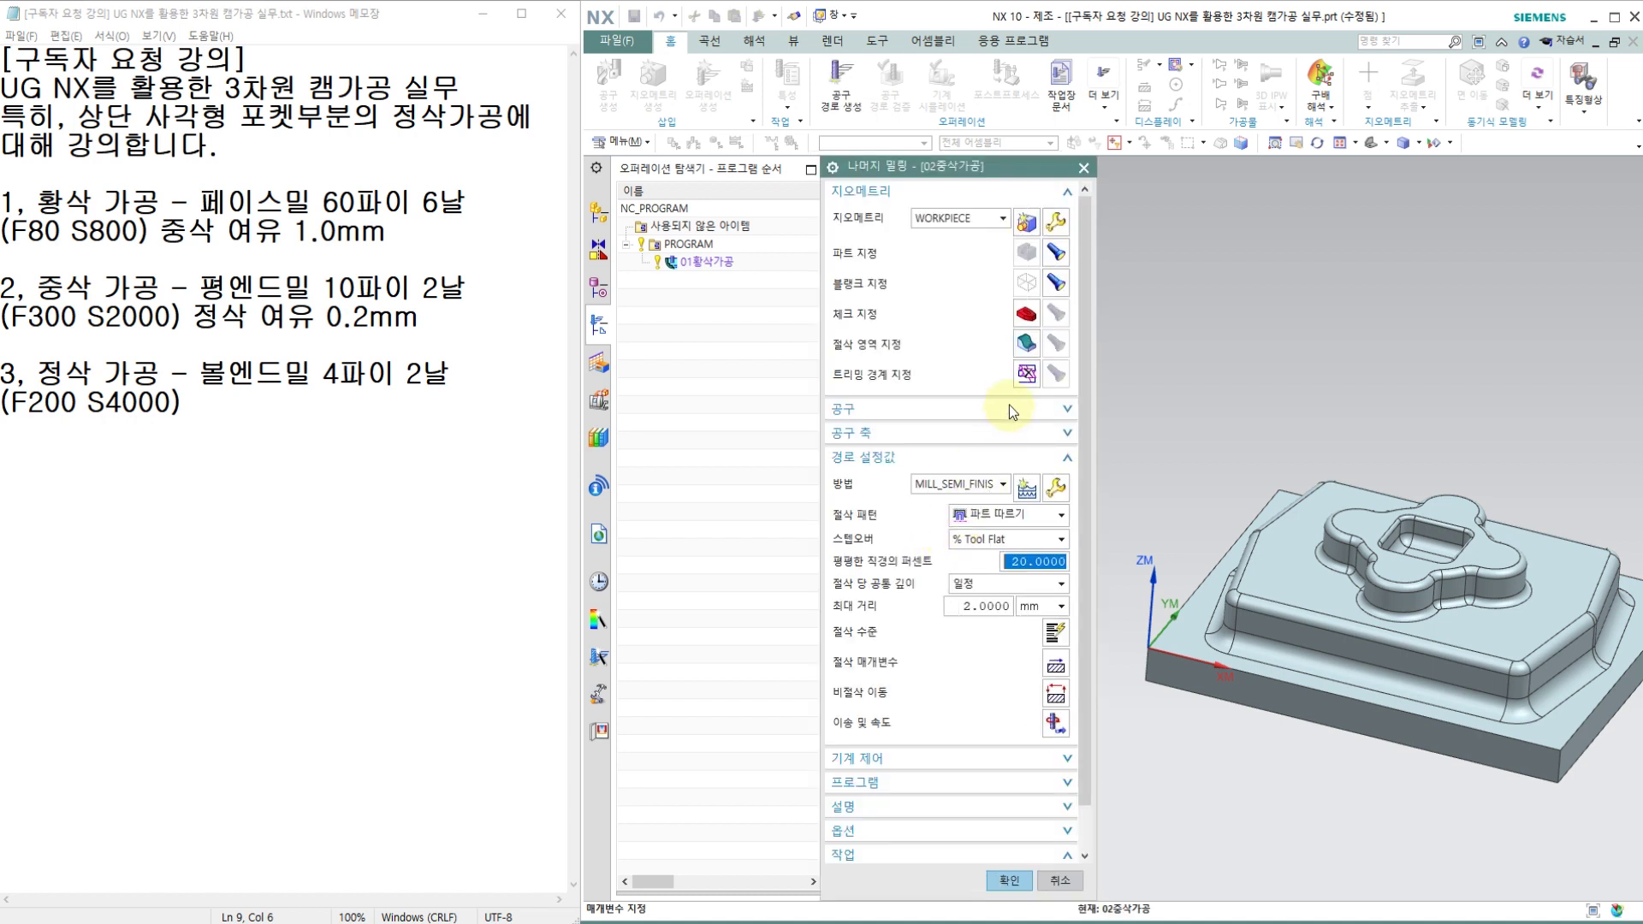
Specify the semi-finishing cut area from the front view as all faces above the base slab's sides, and accept.
{"action": "left_click", "coordinate": [1032, 344]}
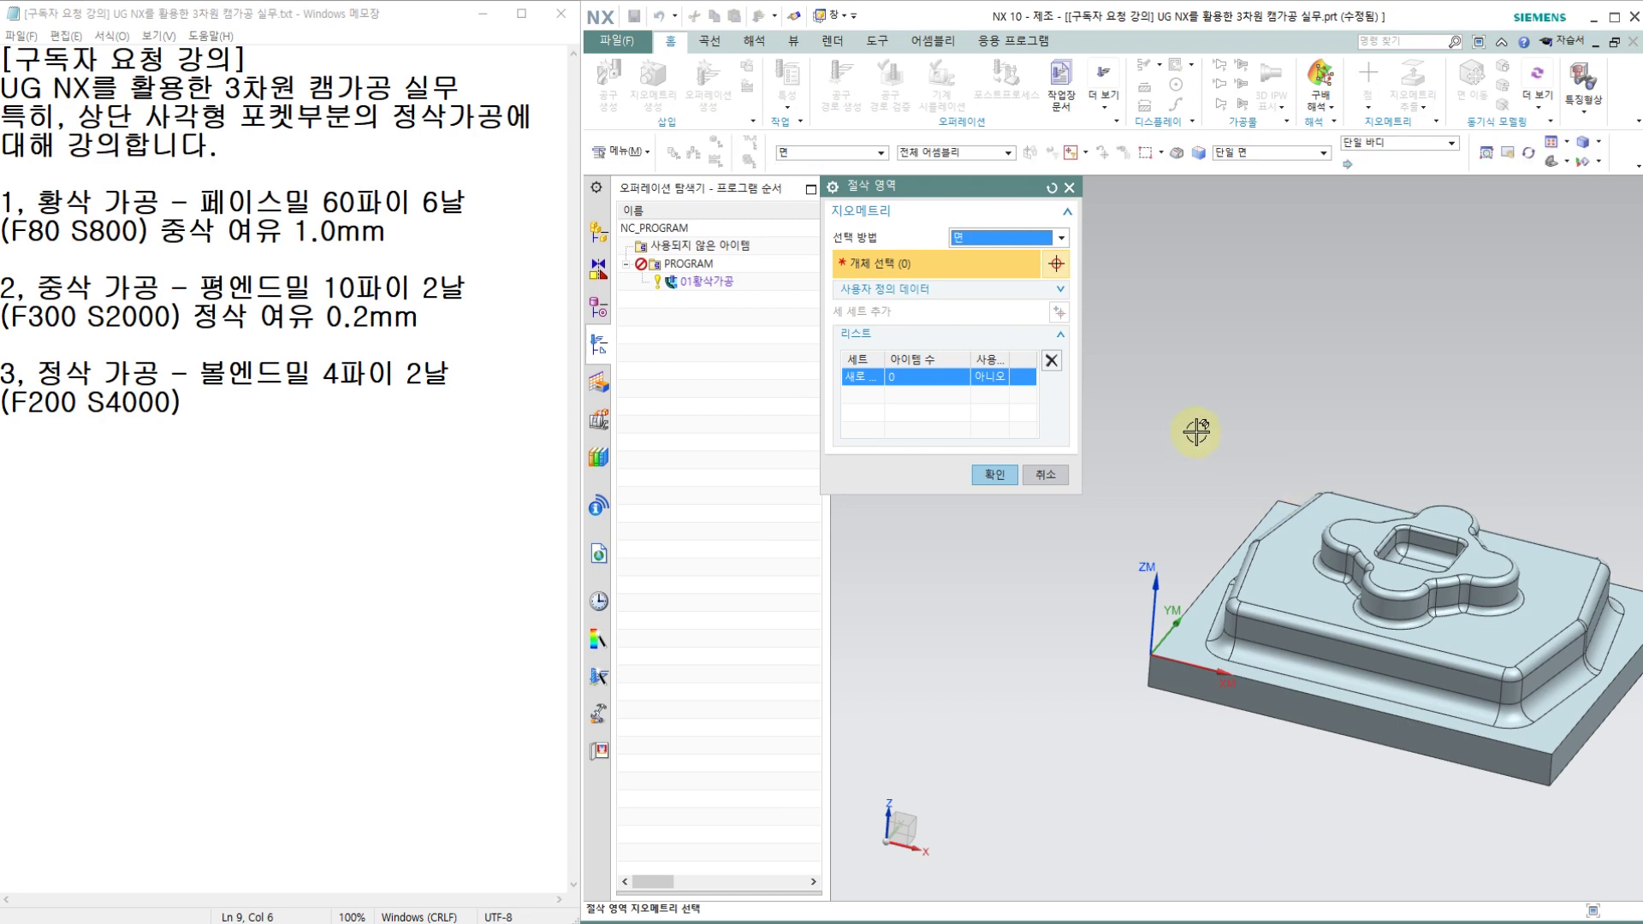
{"action": "middle_click_drag", "start_coordinate": [1195, 434], "coordinate": [1224, 403]}
{"action": "key", "text": "F8"}
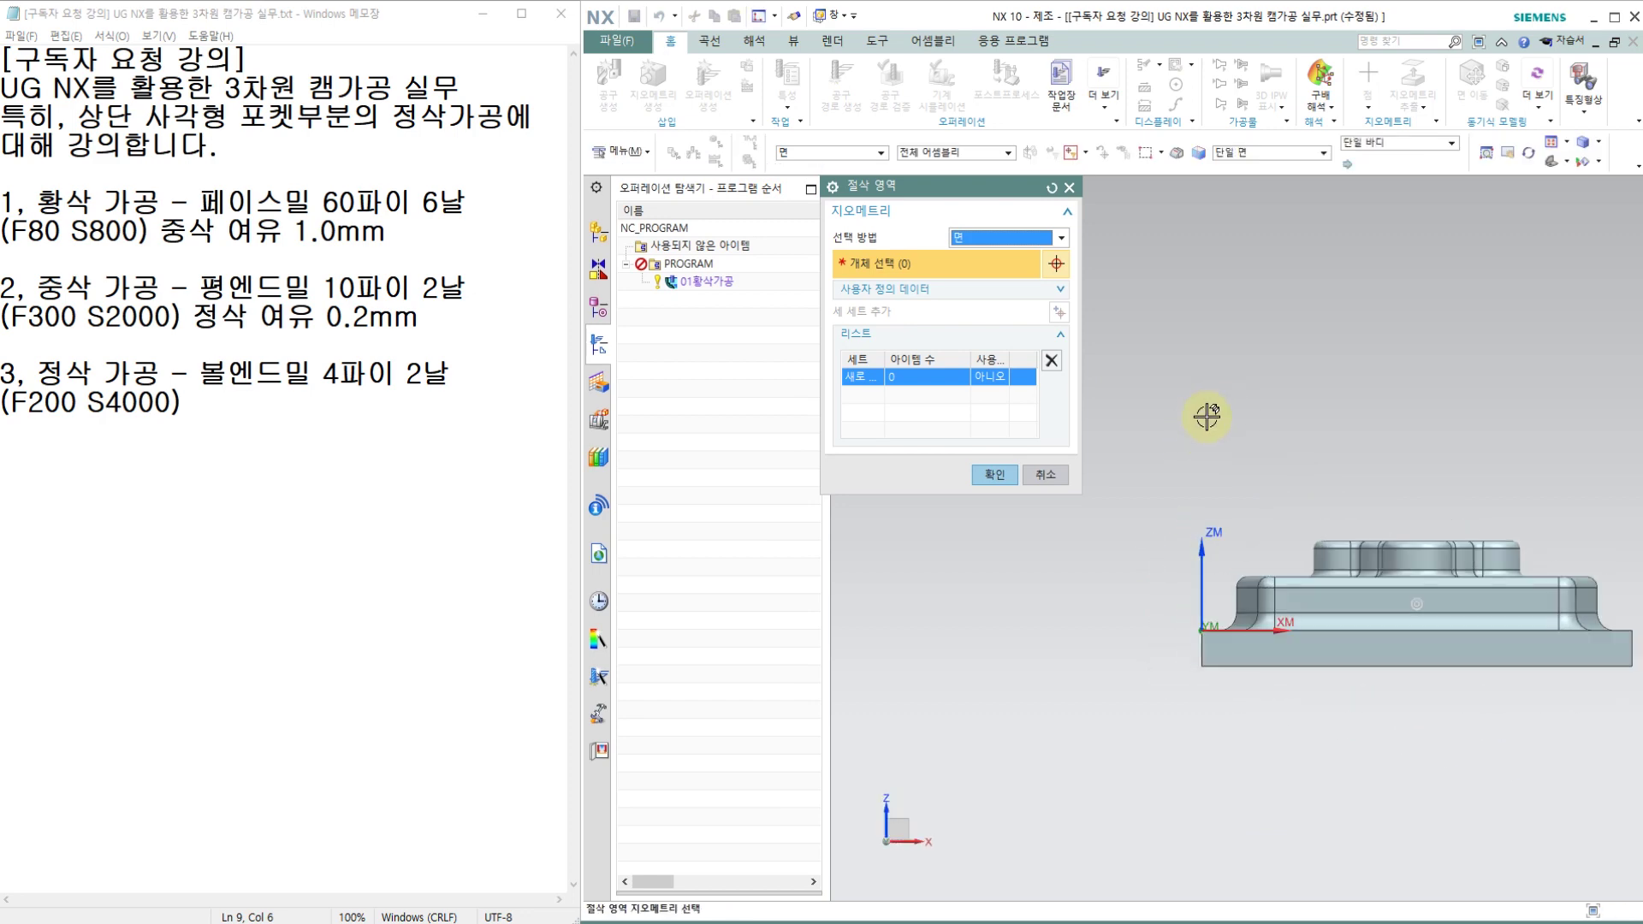
{"action": "left_click_drag", "start_coordinate": [1144, 394], "coordinate": [1637, 657]}
{"action": "middle_click_drag", "start_coordinate": [1202, 477], "coordinate": [1137, 550]}
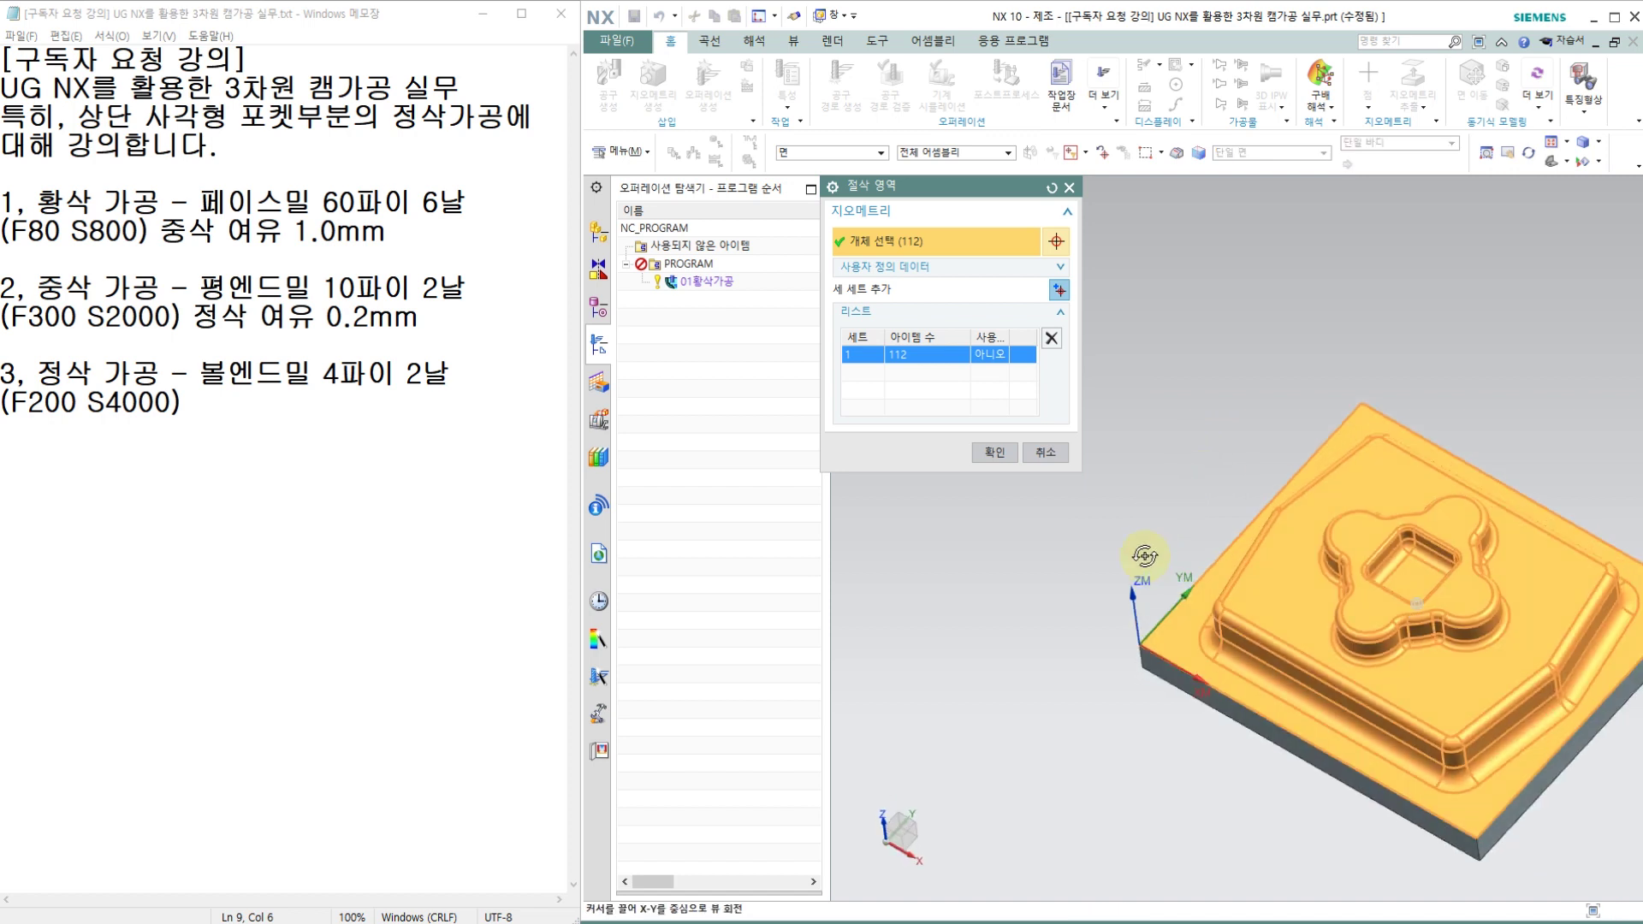
{"action": "left_click", "coordinate": [994, 454]}
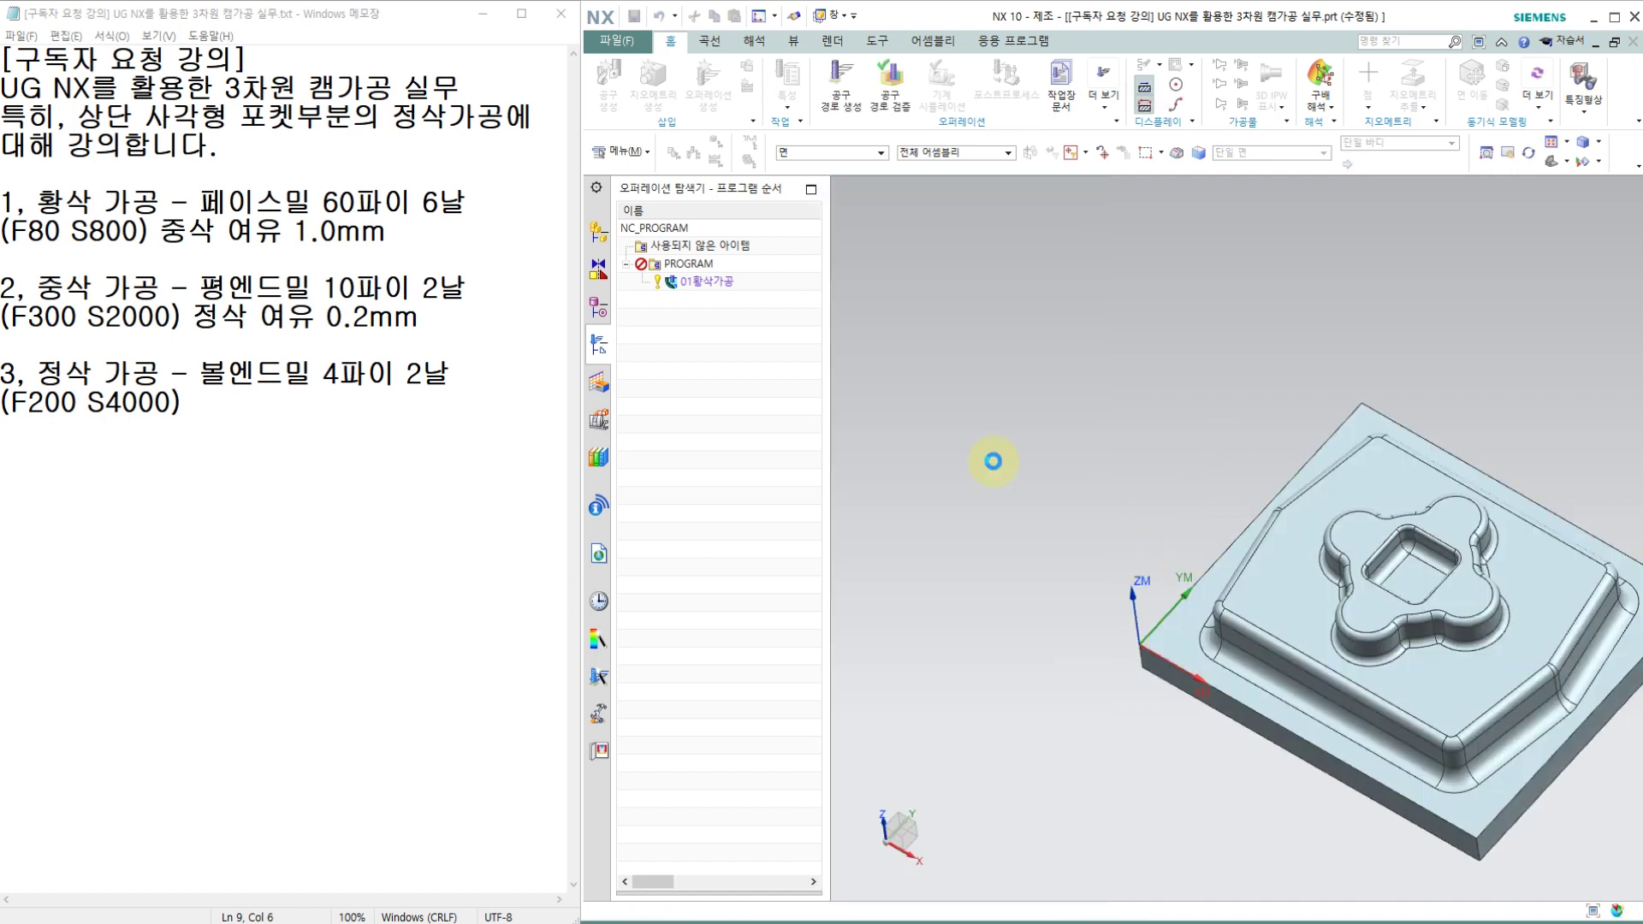
{"action": "middle_click", "coordinate": [994, 460]}
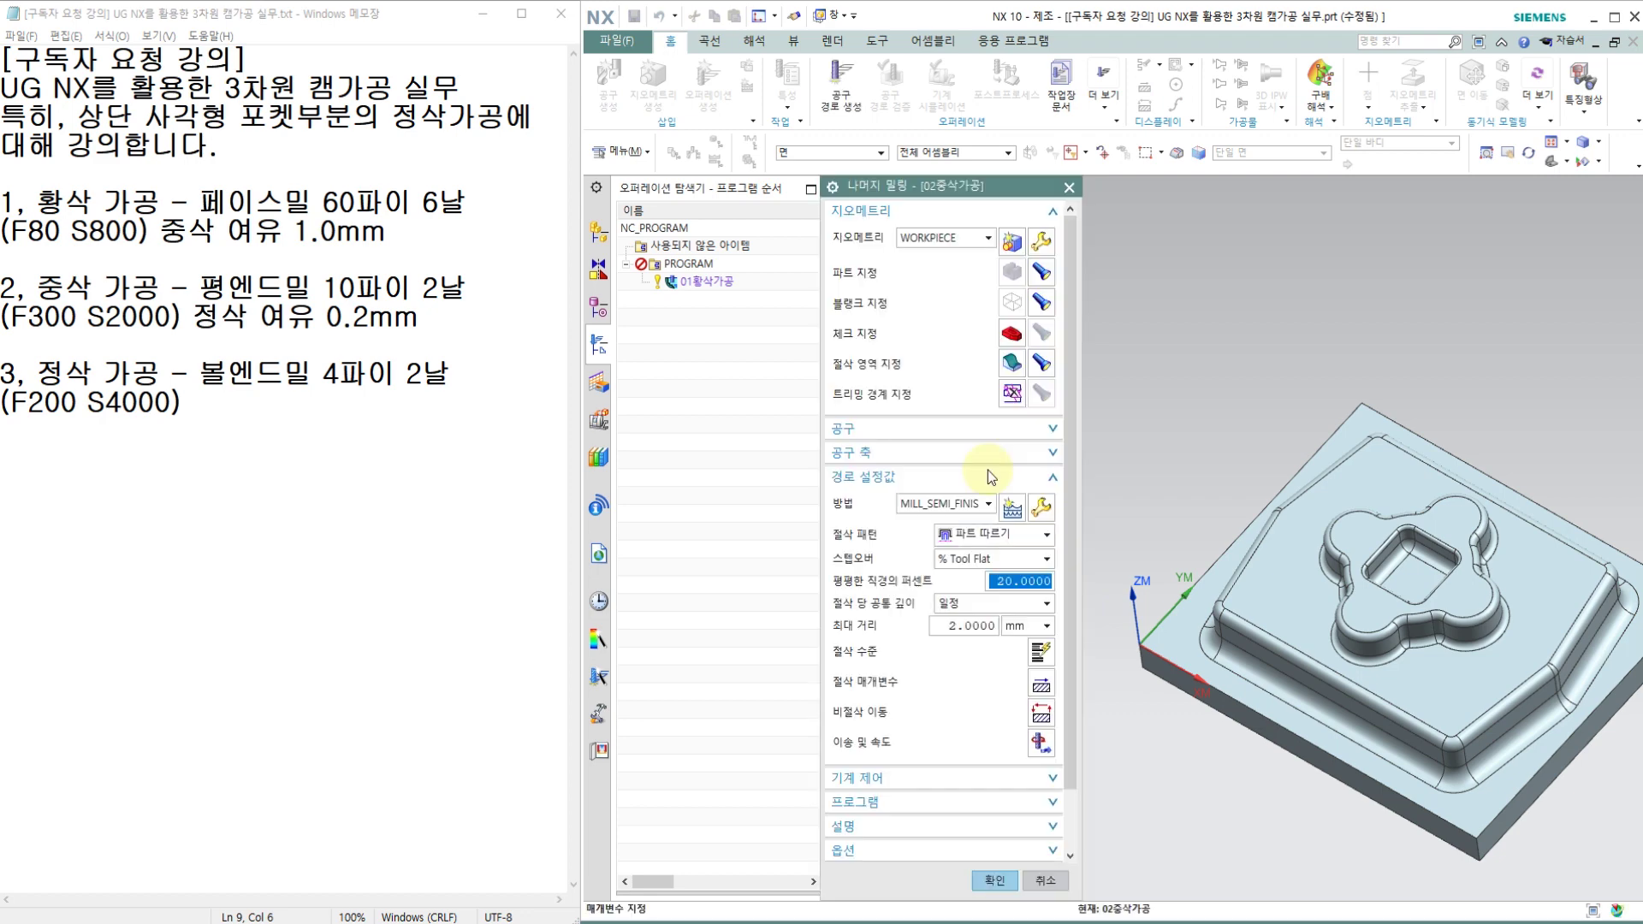
Set the semi-finishing cut pattern to 외곽 따르기 (Follow Periphery) and the maximum distance per cut to 1 mm.
{"action": "left_click", "coordinate": [1003, 535]}
{"action": "left_click", "coordinate": [996, 573]}
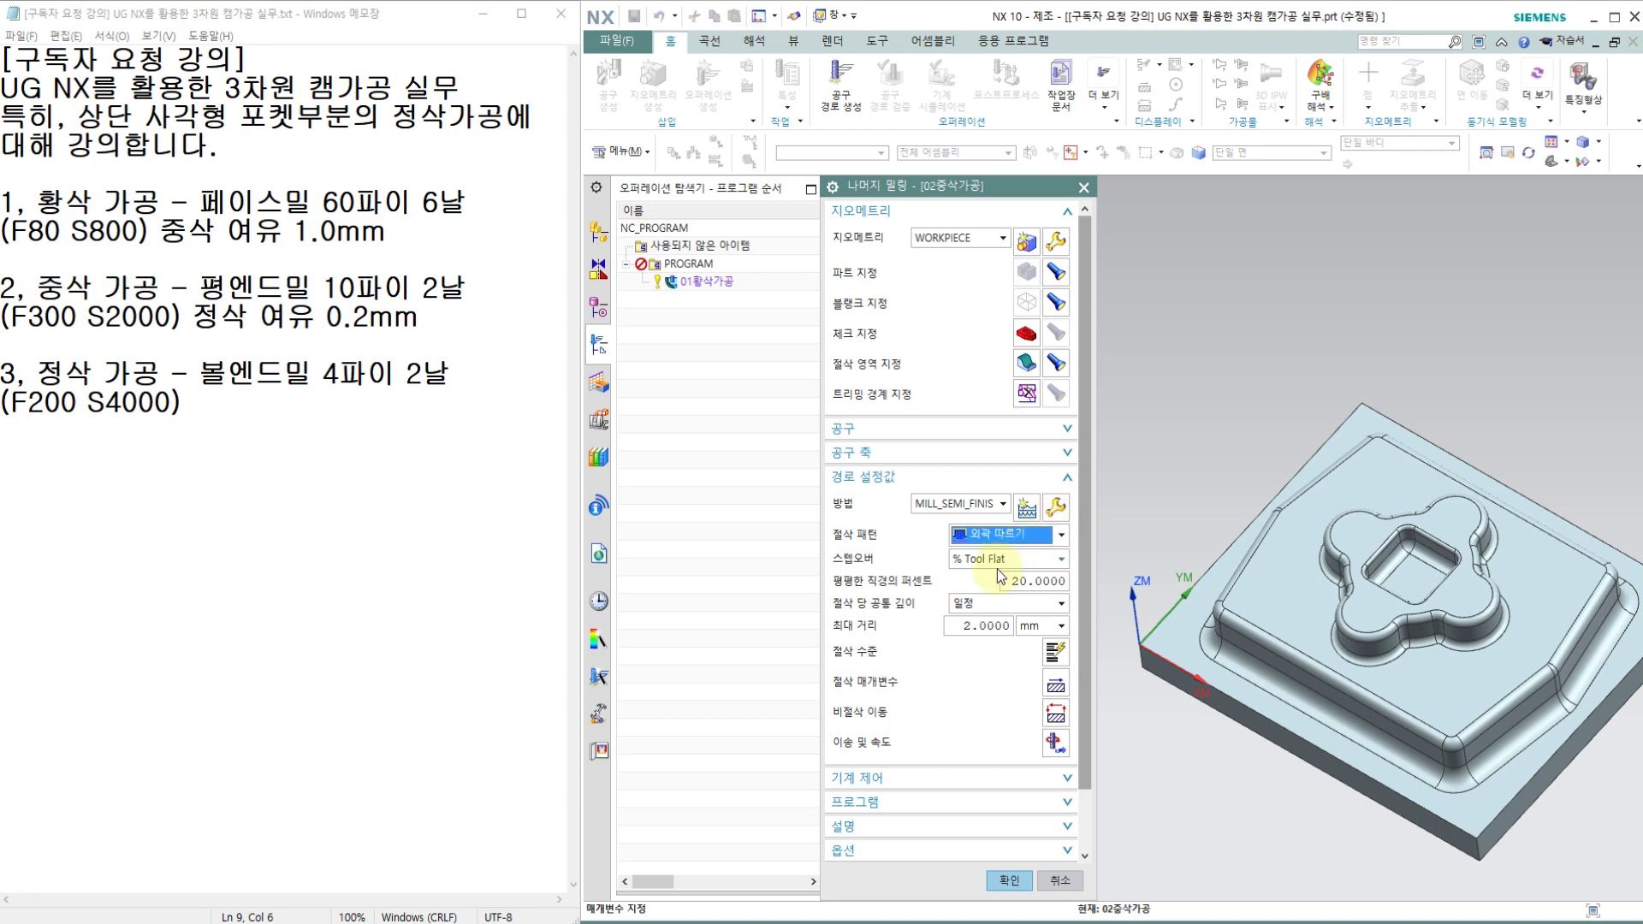
{"action": "double_click", "coordinate": [988, 625]}
{"action": "type", "text": "1"}
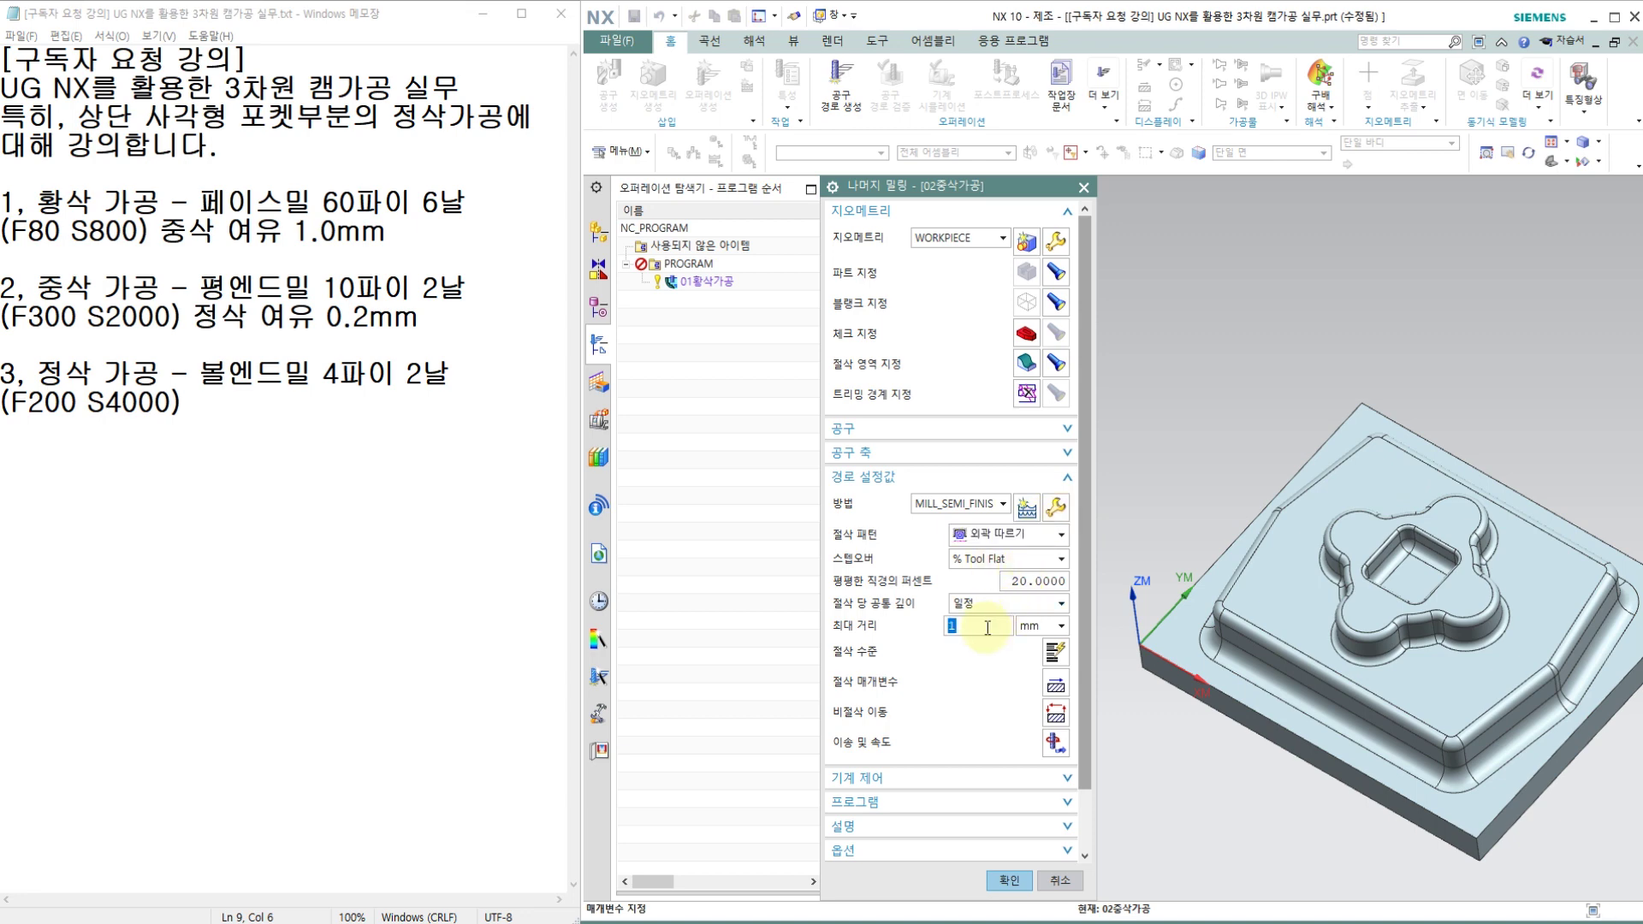
Set the semi-finishing cut order to 깊이를 우선 (Depth First) and the pattern direction to 안쪽 (Inward).
{"action": "left_click", "coordinate": [1059, 689]}
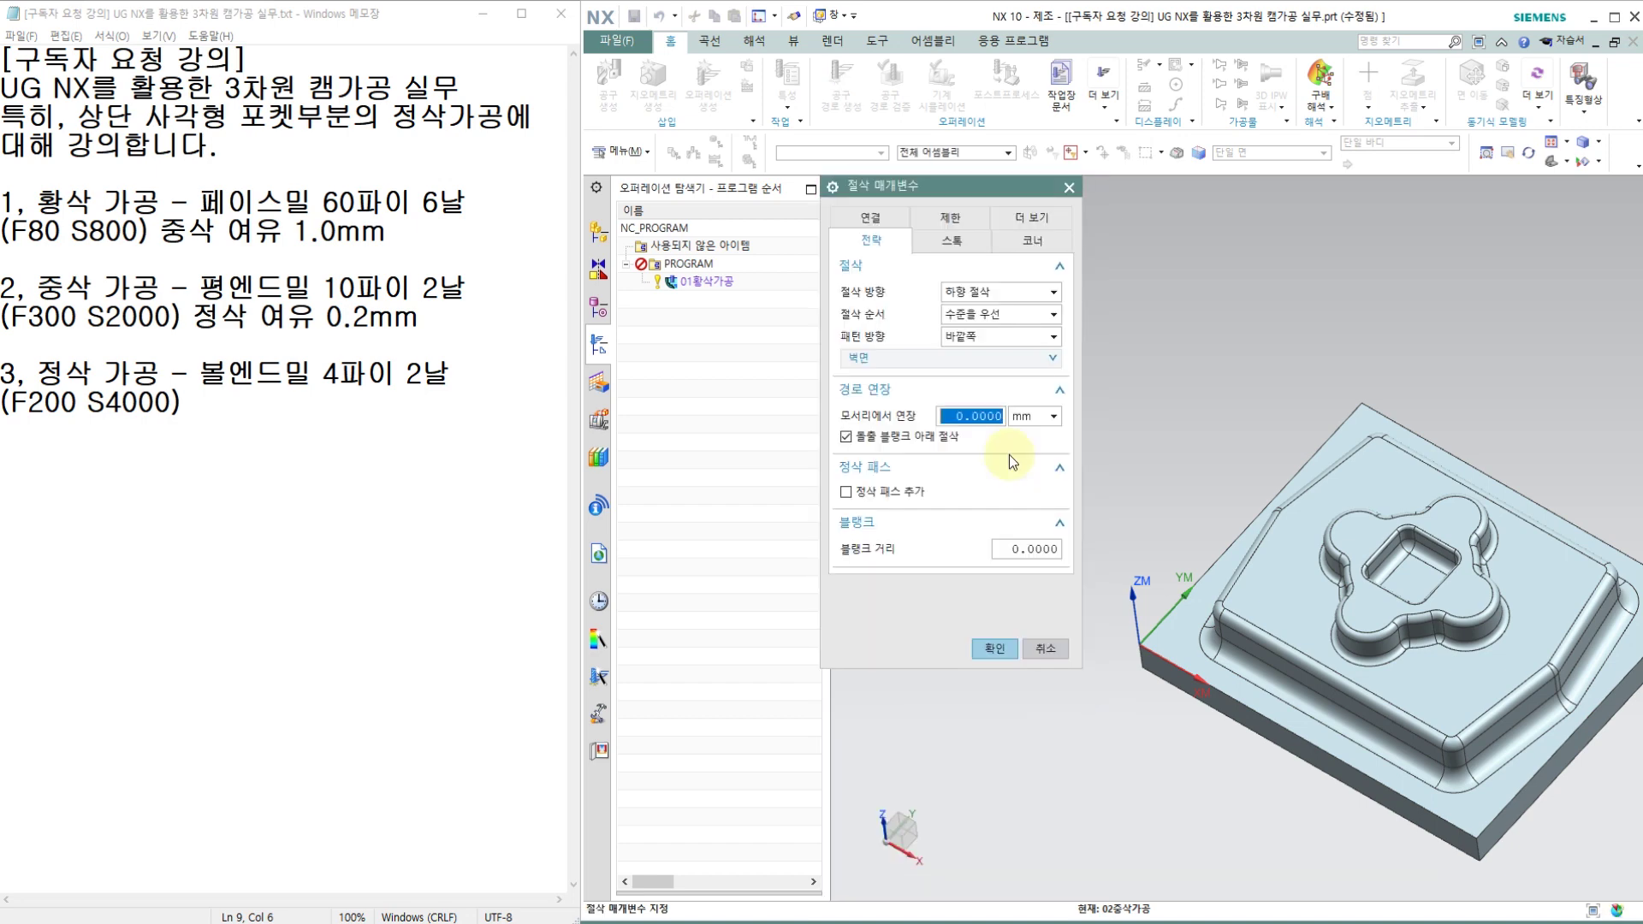
{"action": "left_click", "coordinate": [1003, 315]}
{"action": "left_click", "coordinate": [987, 346]}
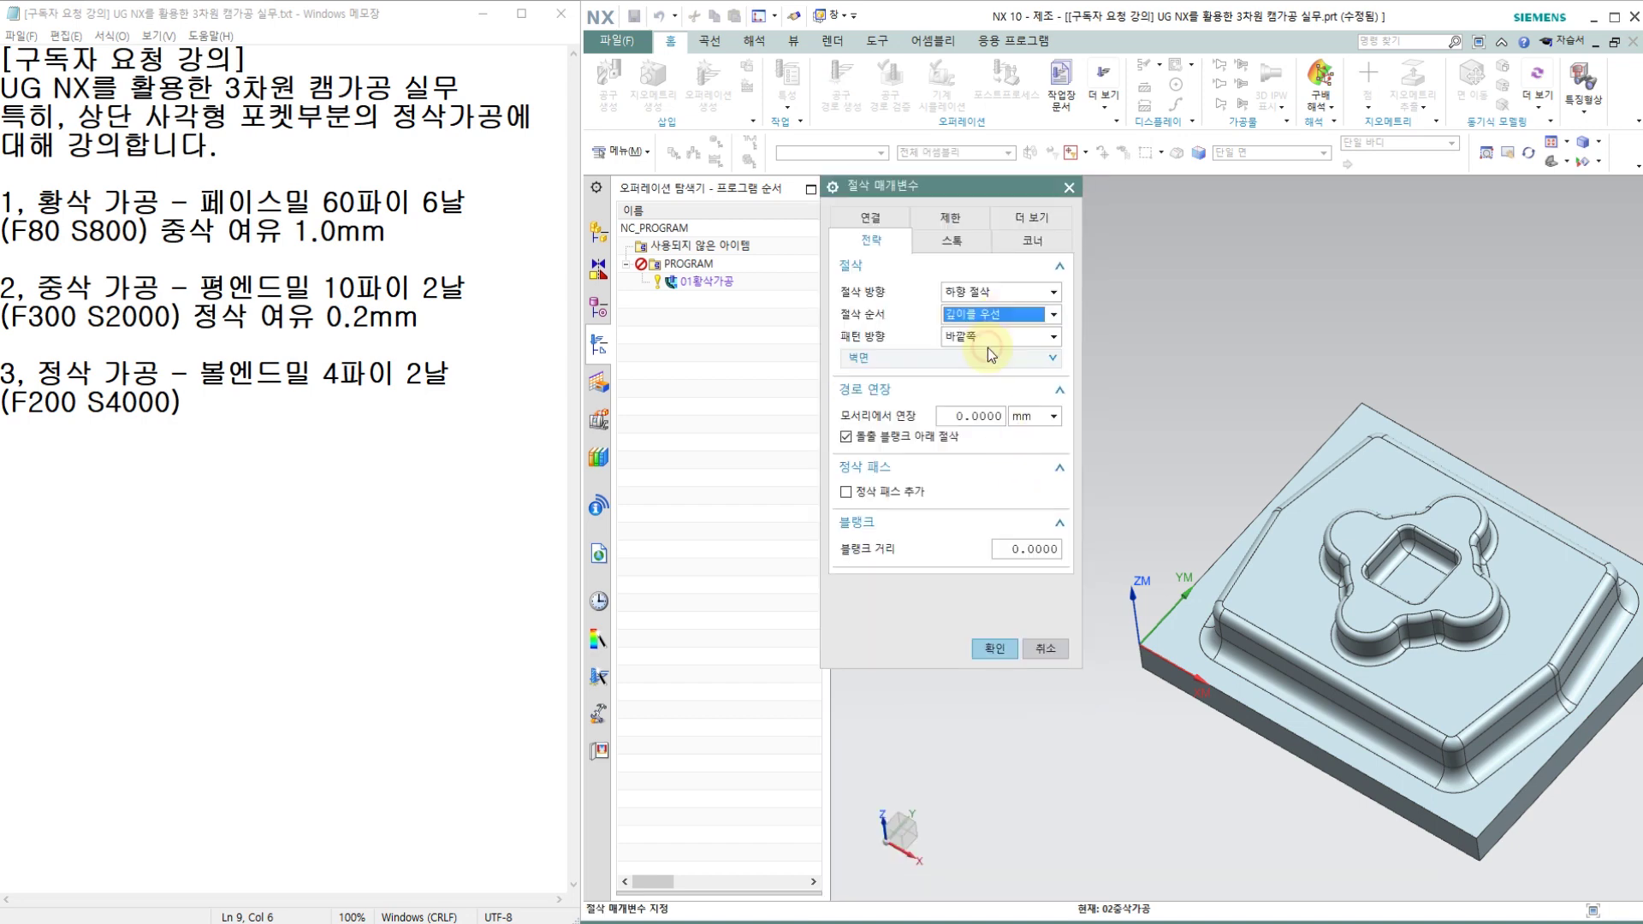
{"action": "left_click", "coordinate": [995, 337]}
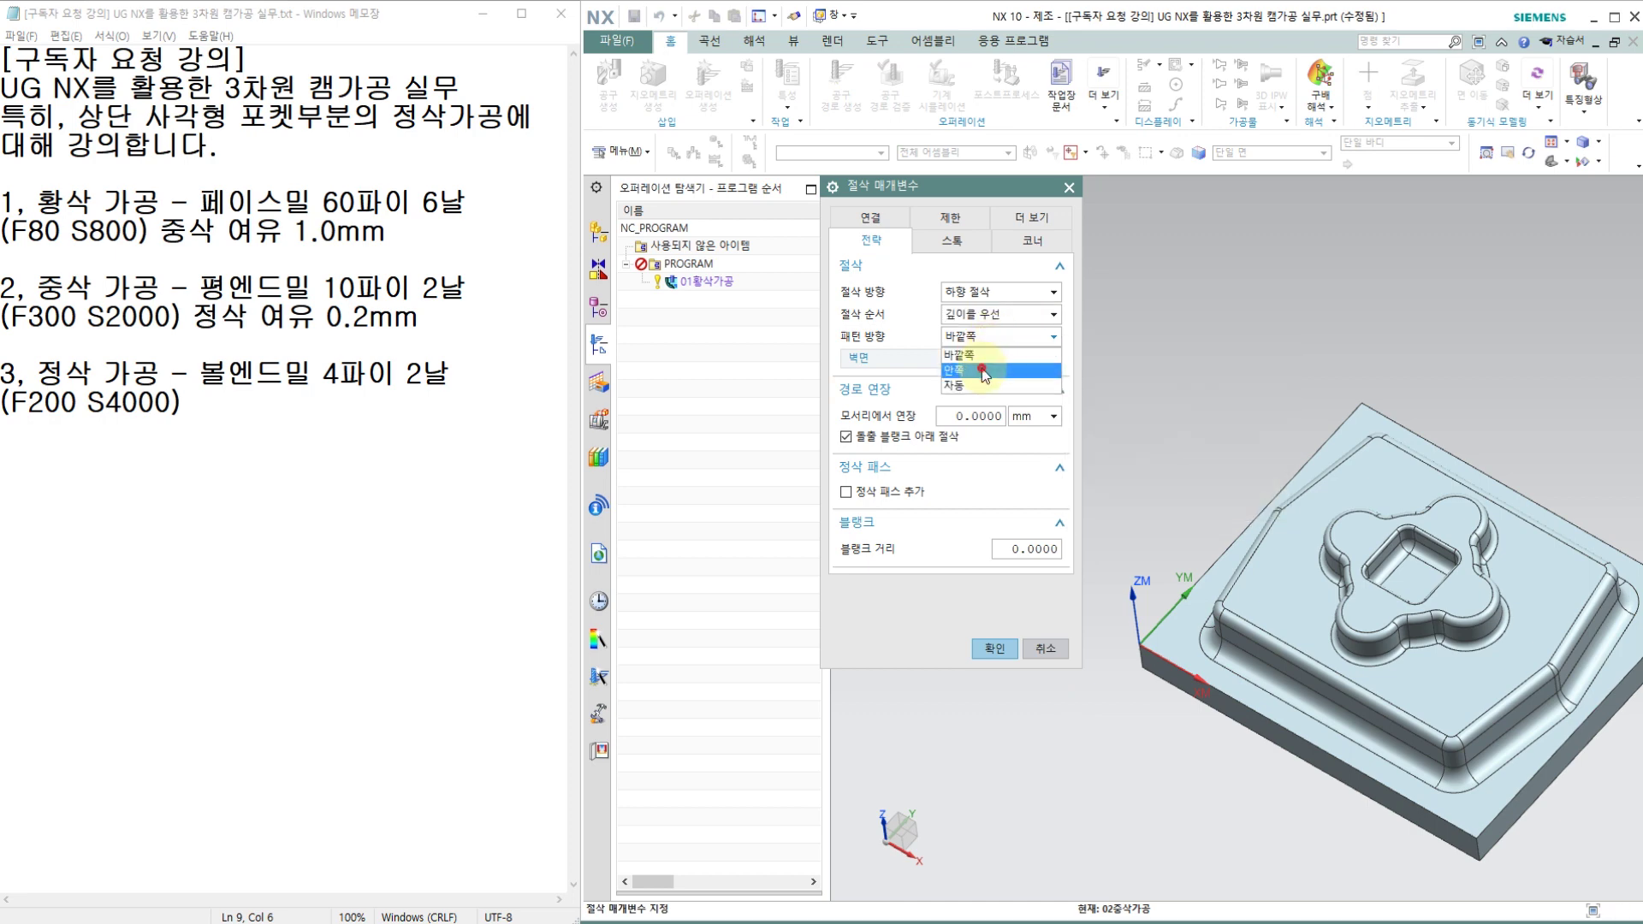
{"action": "left_click", "coordinate": [954, 369]}
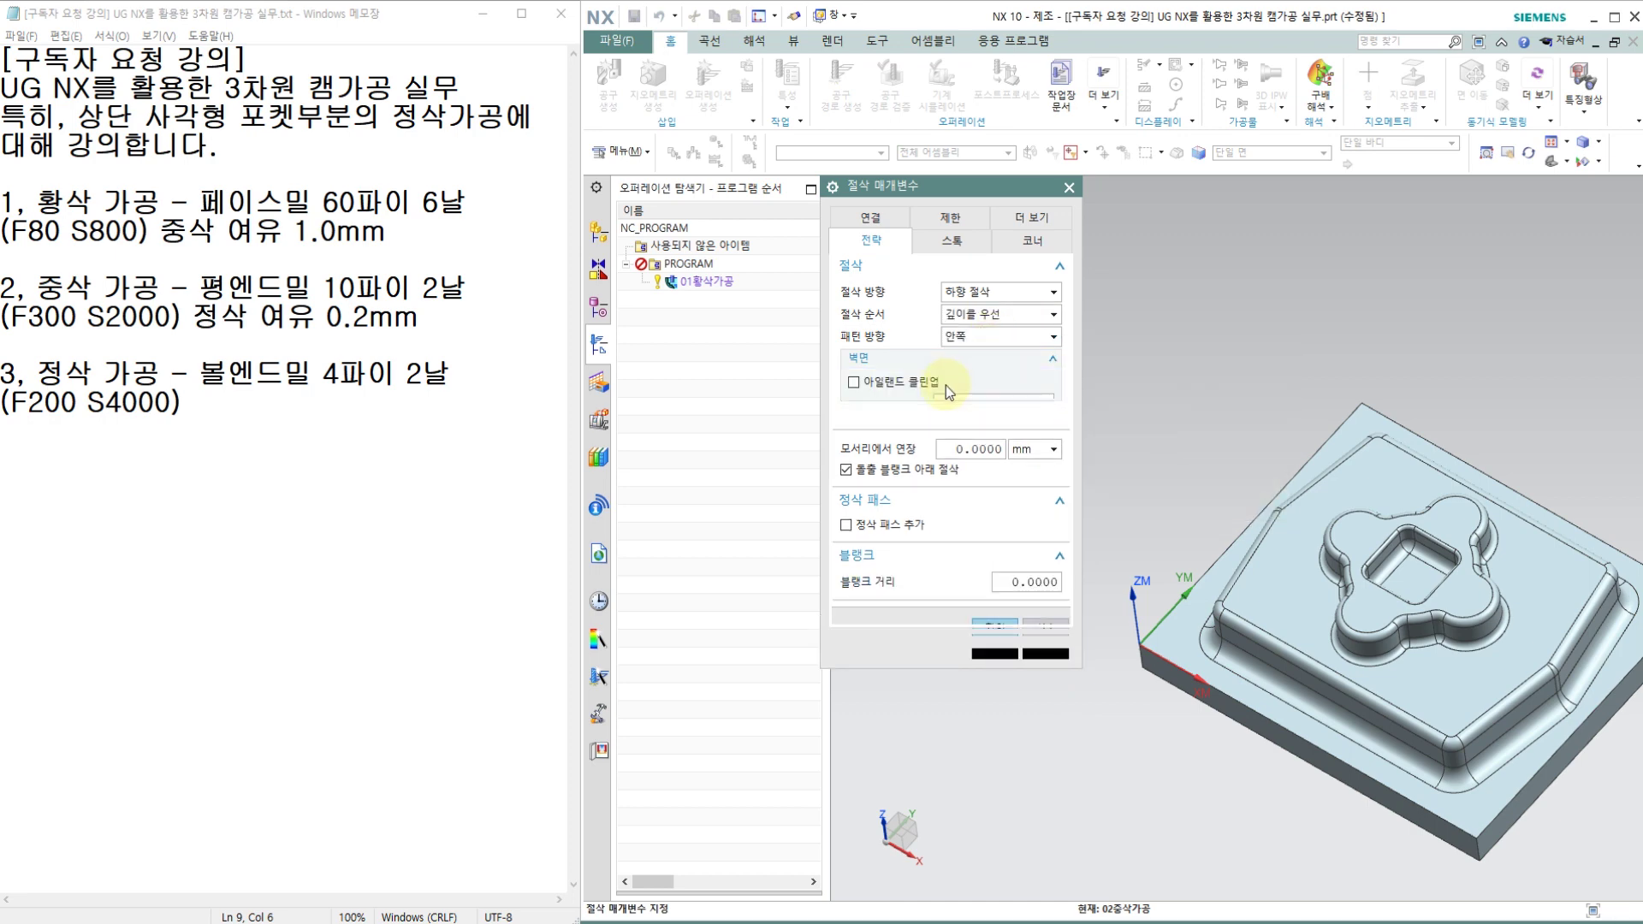
Set the semi-finishing part side stock to 0.2 mm and accept the cutting parameters.
{"action": "left_click", "coordinate": [951, 242]}
{"action": "double_click", "coordinate": [1006, 314]}
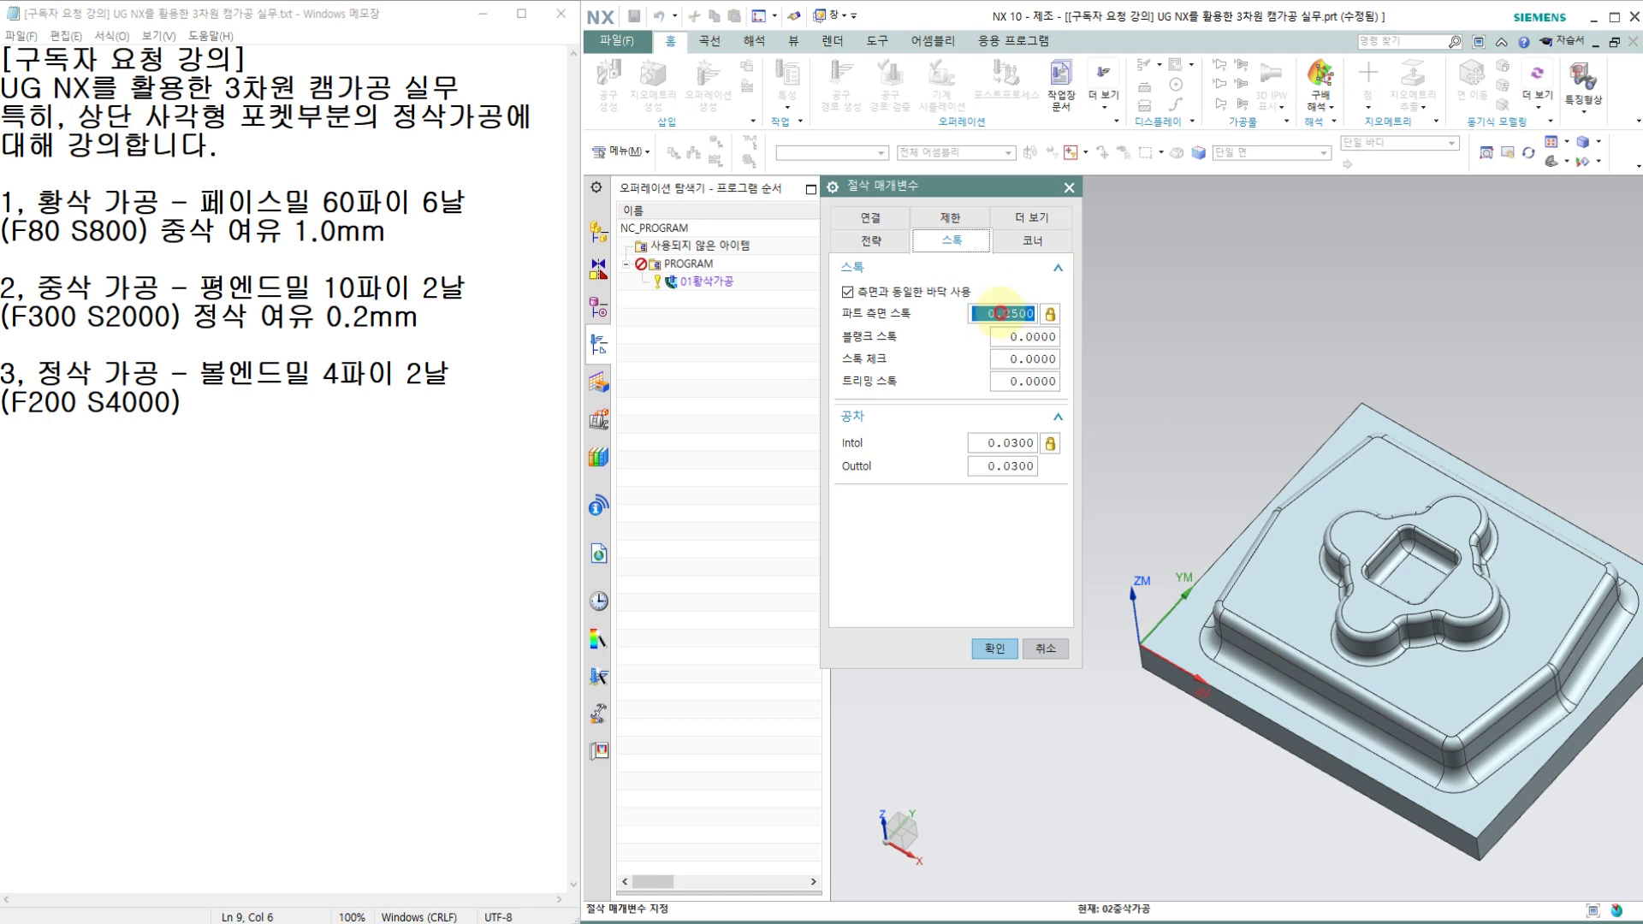
{"action": "type", "text": "0.2"}
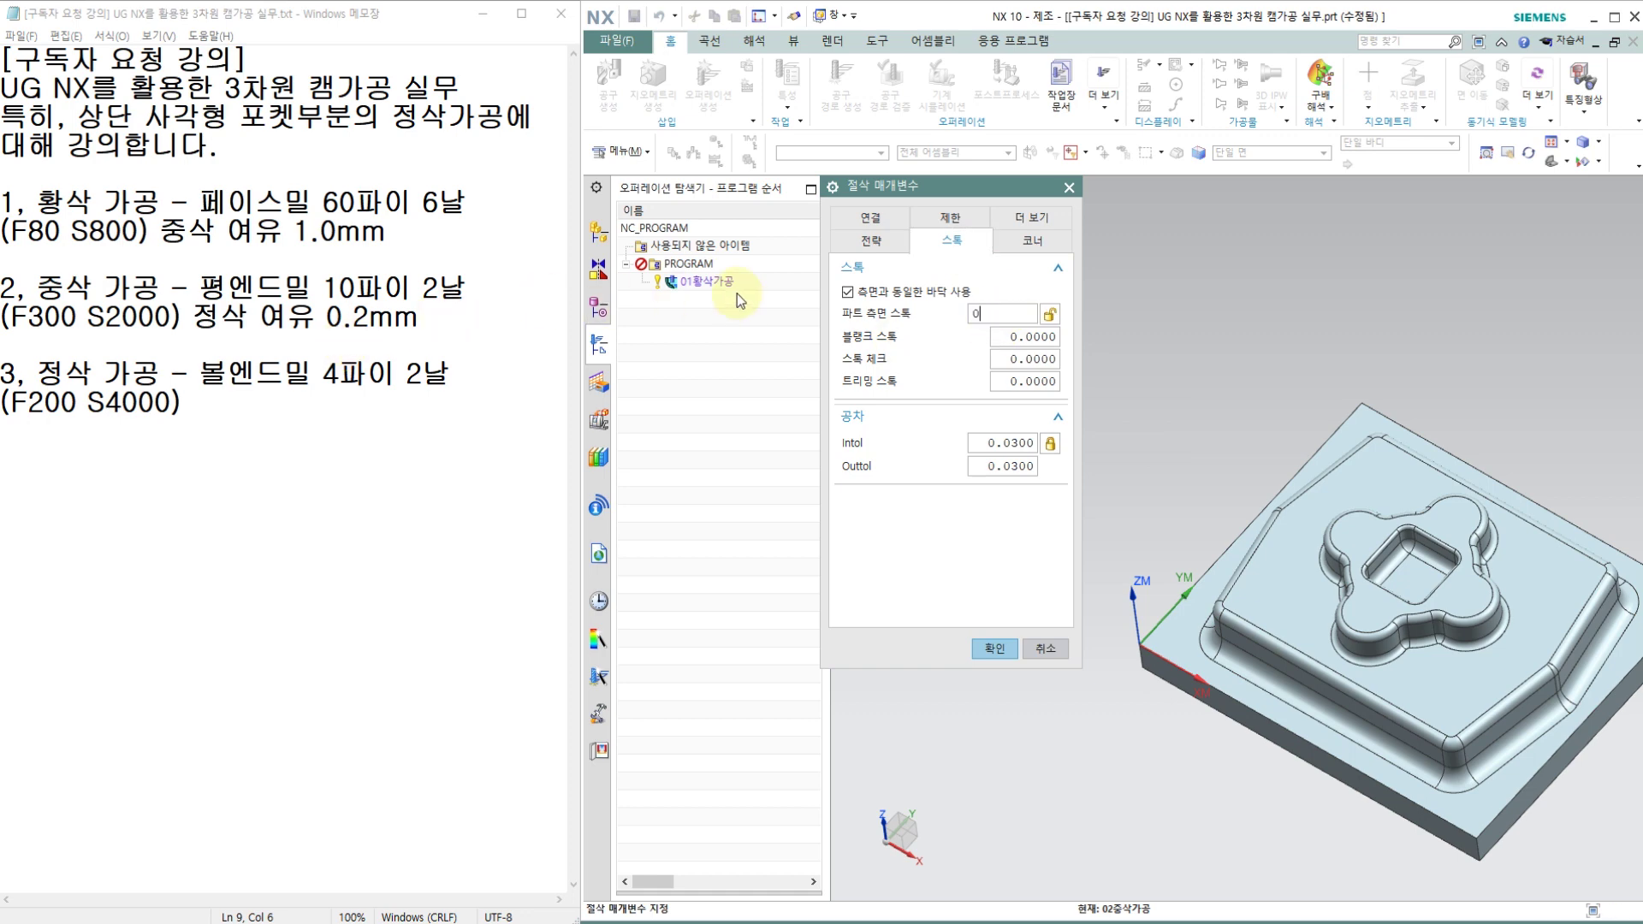
{"action": "left_click", "coordinate": [993, 649]}
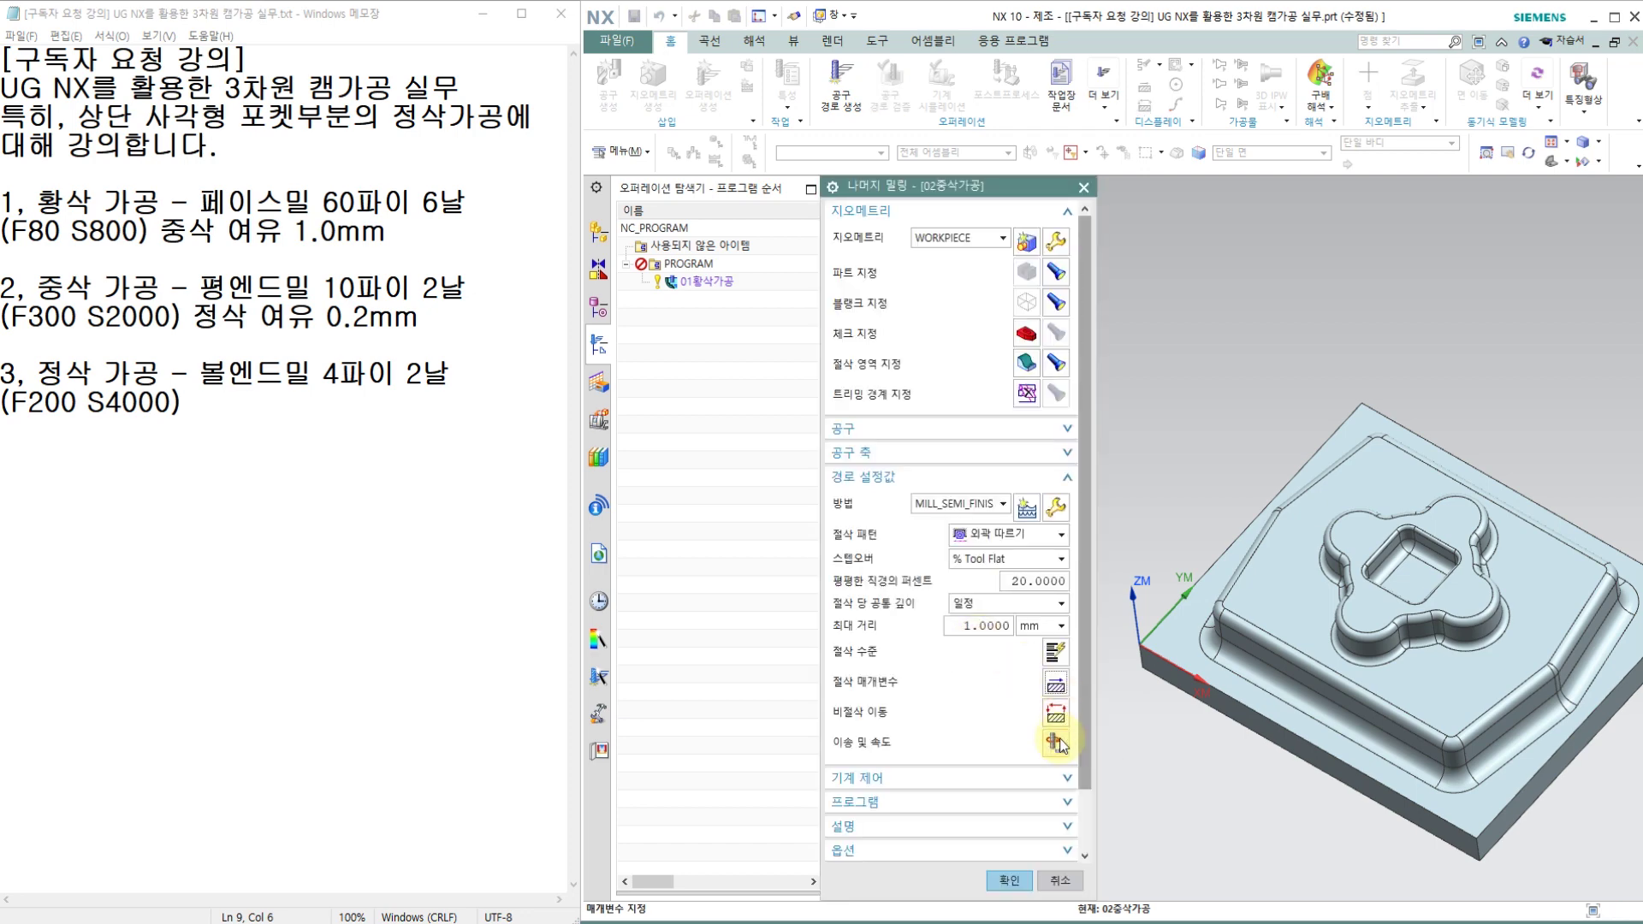
Set the semi-finishing spindle speed to 2000 rpm and the cutting feed rate to 300 mmpm, and accept.
{"action": "left_click", "coordinate": [1058, 741]}
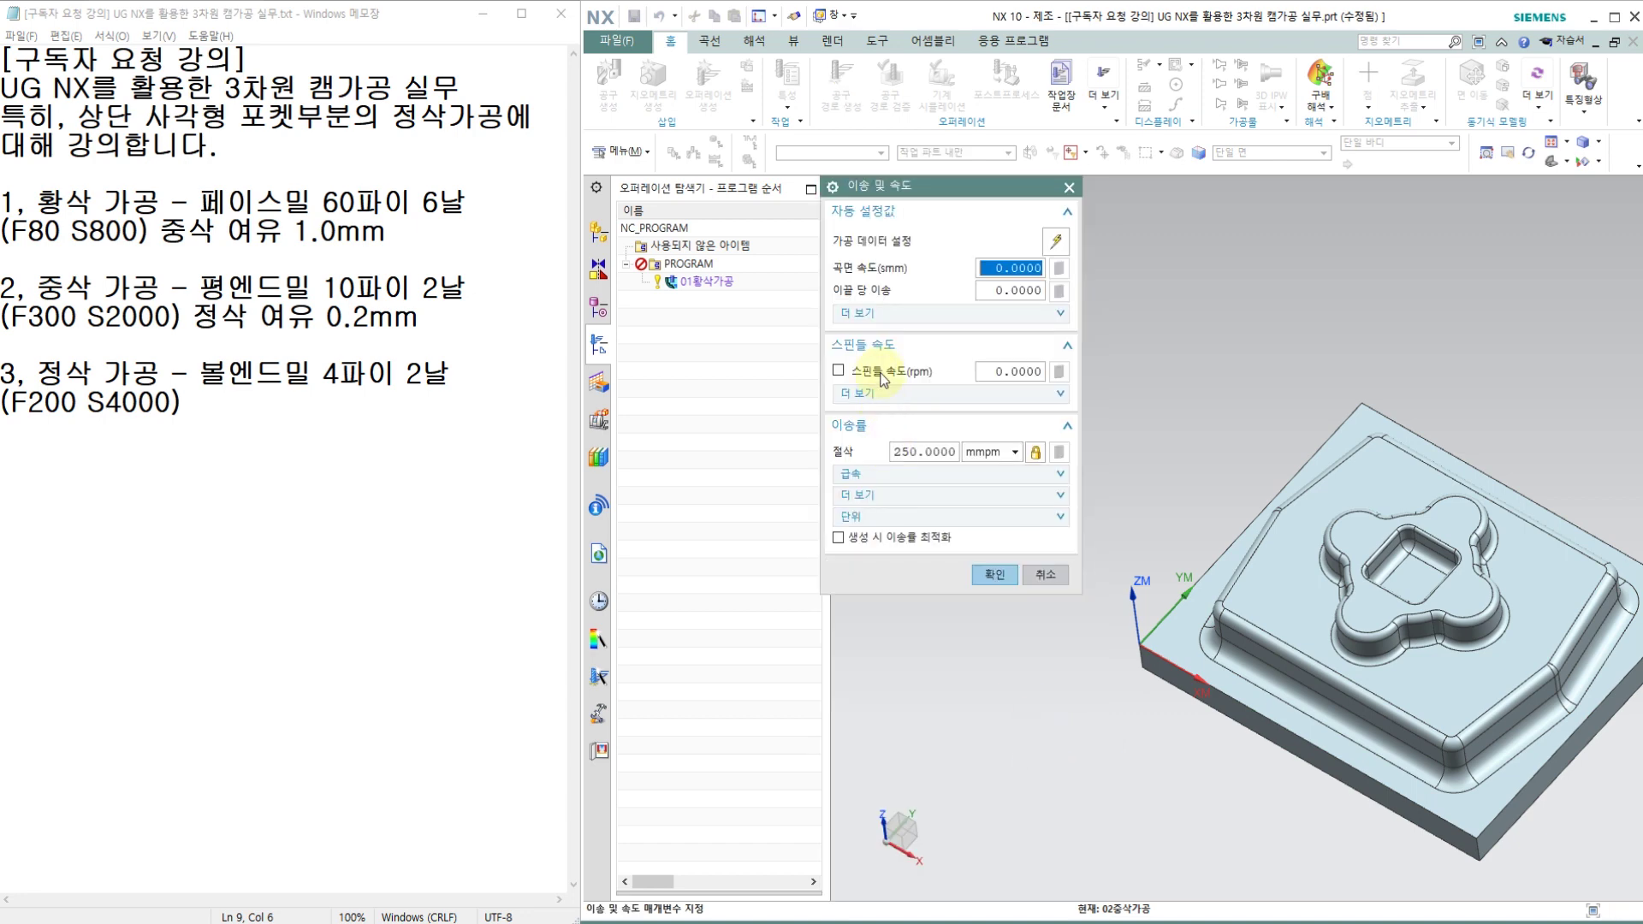
{"action": "left_click", "coordinate": [1025, 375]}
{"action": "type", "text": "2000"}
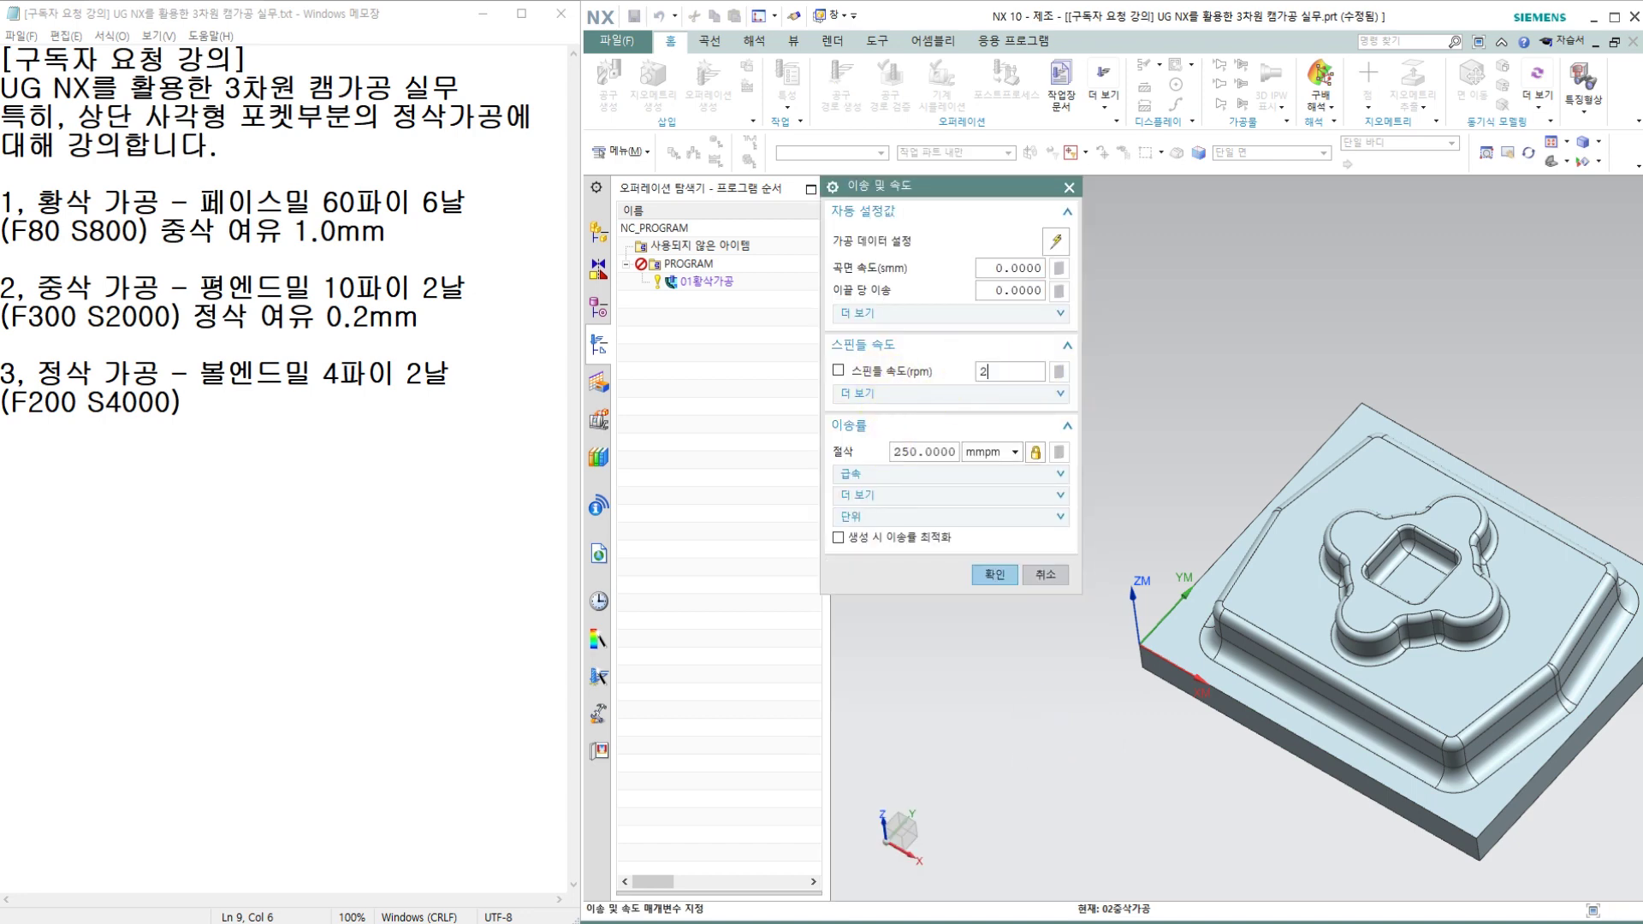
{"action": "left_click", "coordinate": [931, 452]}
{"action": "type", "text": "500"}
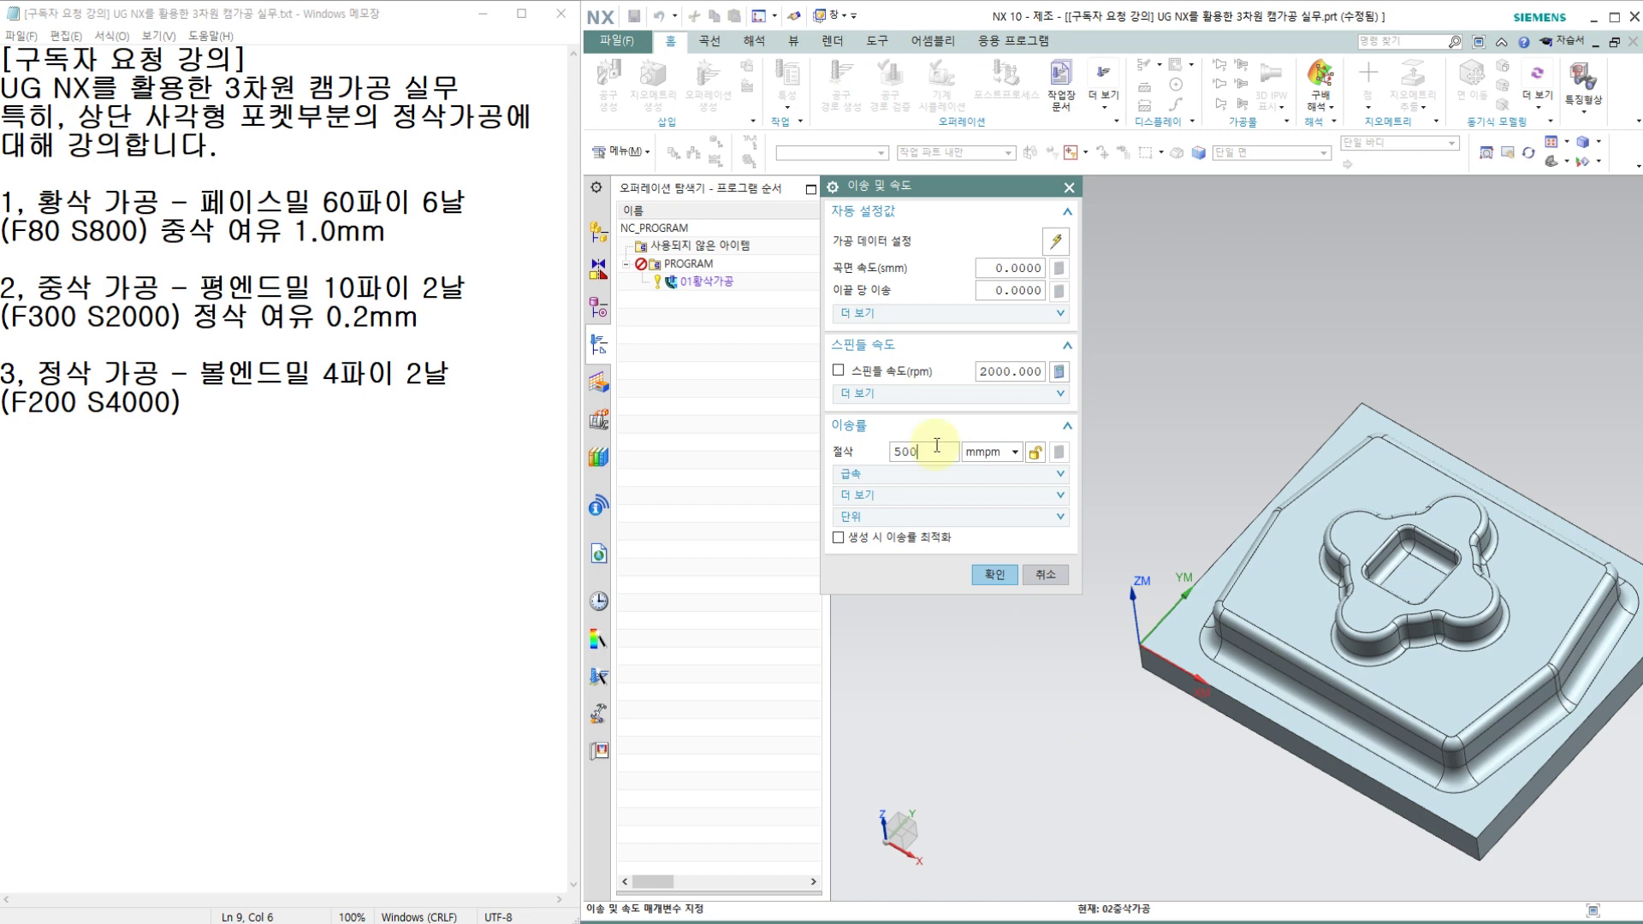
{"action": "type", "text": "300"}
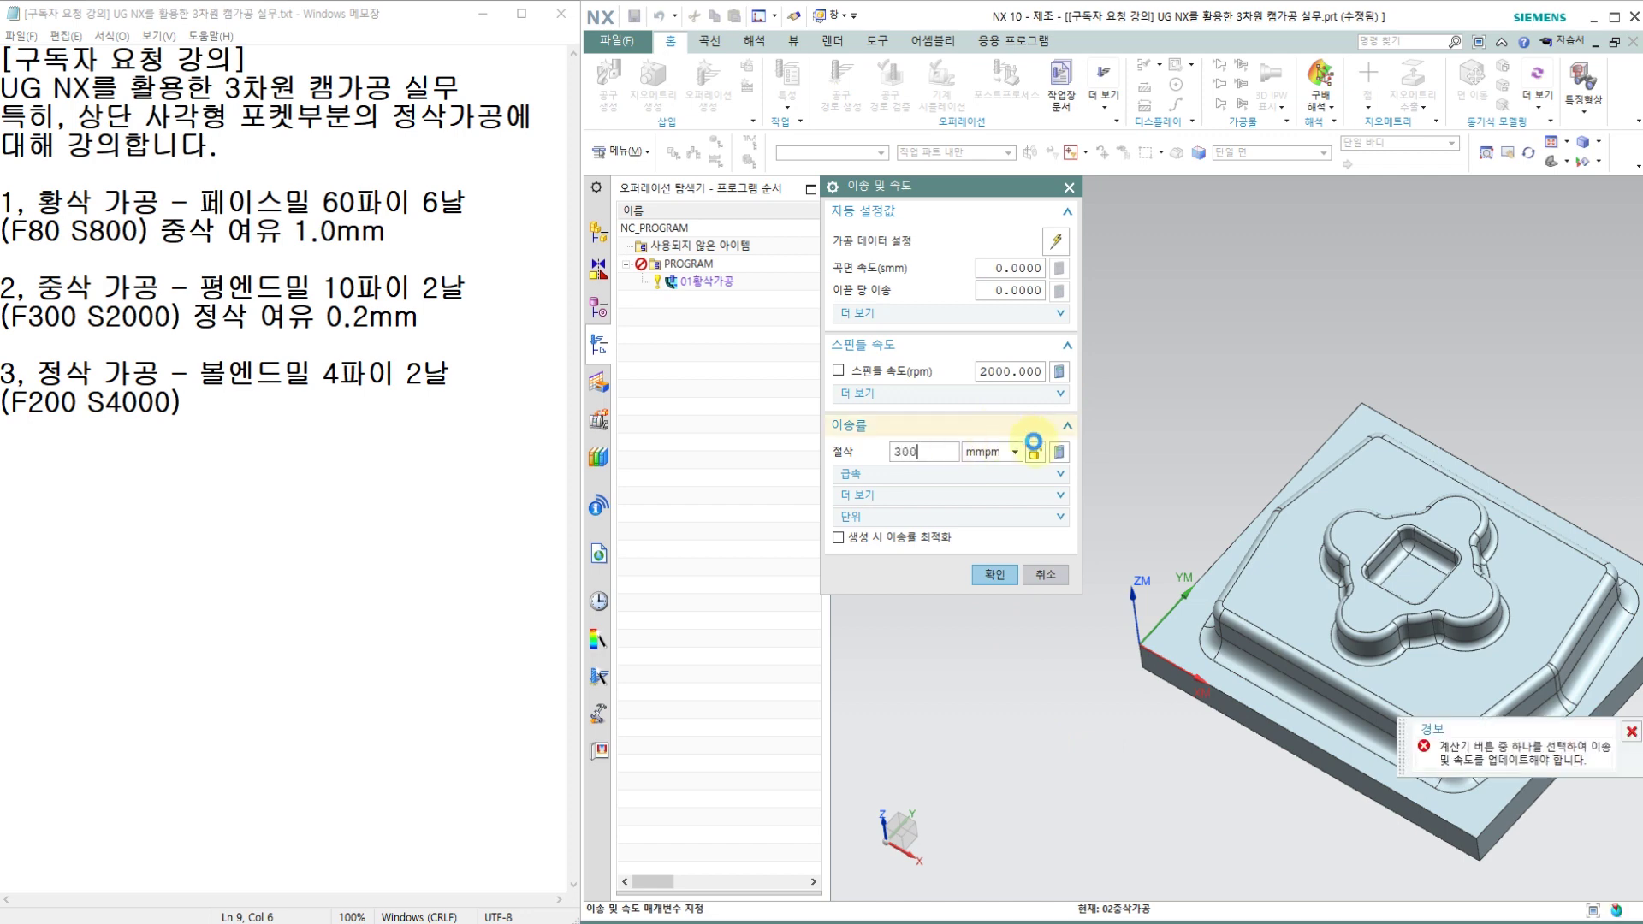
{"action": "left_click", "coordinate": [1036, 452]}
{"action": "left_click", "coordinate": [993, 572]}
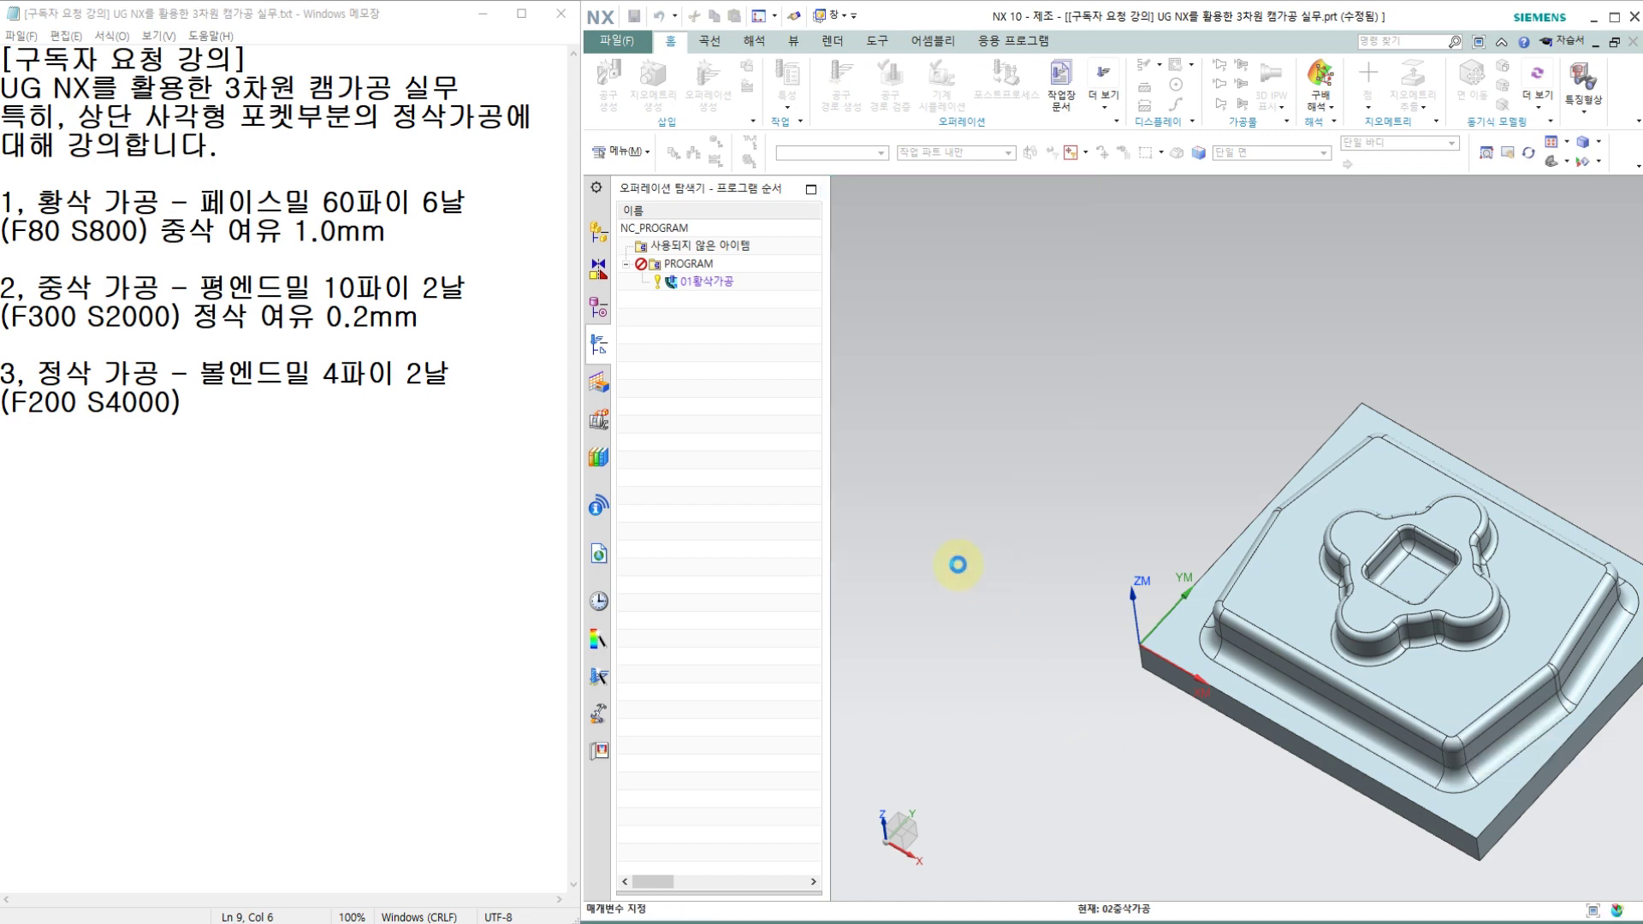
Generate the tool path of the semi-finishing operation 02중삭가공.
{"action": "scroll", "coordinate": [958, 566], "scroll_direction": "down", "scroll_amount": 3}
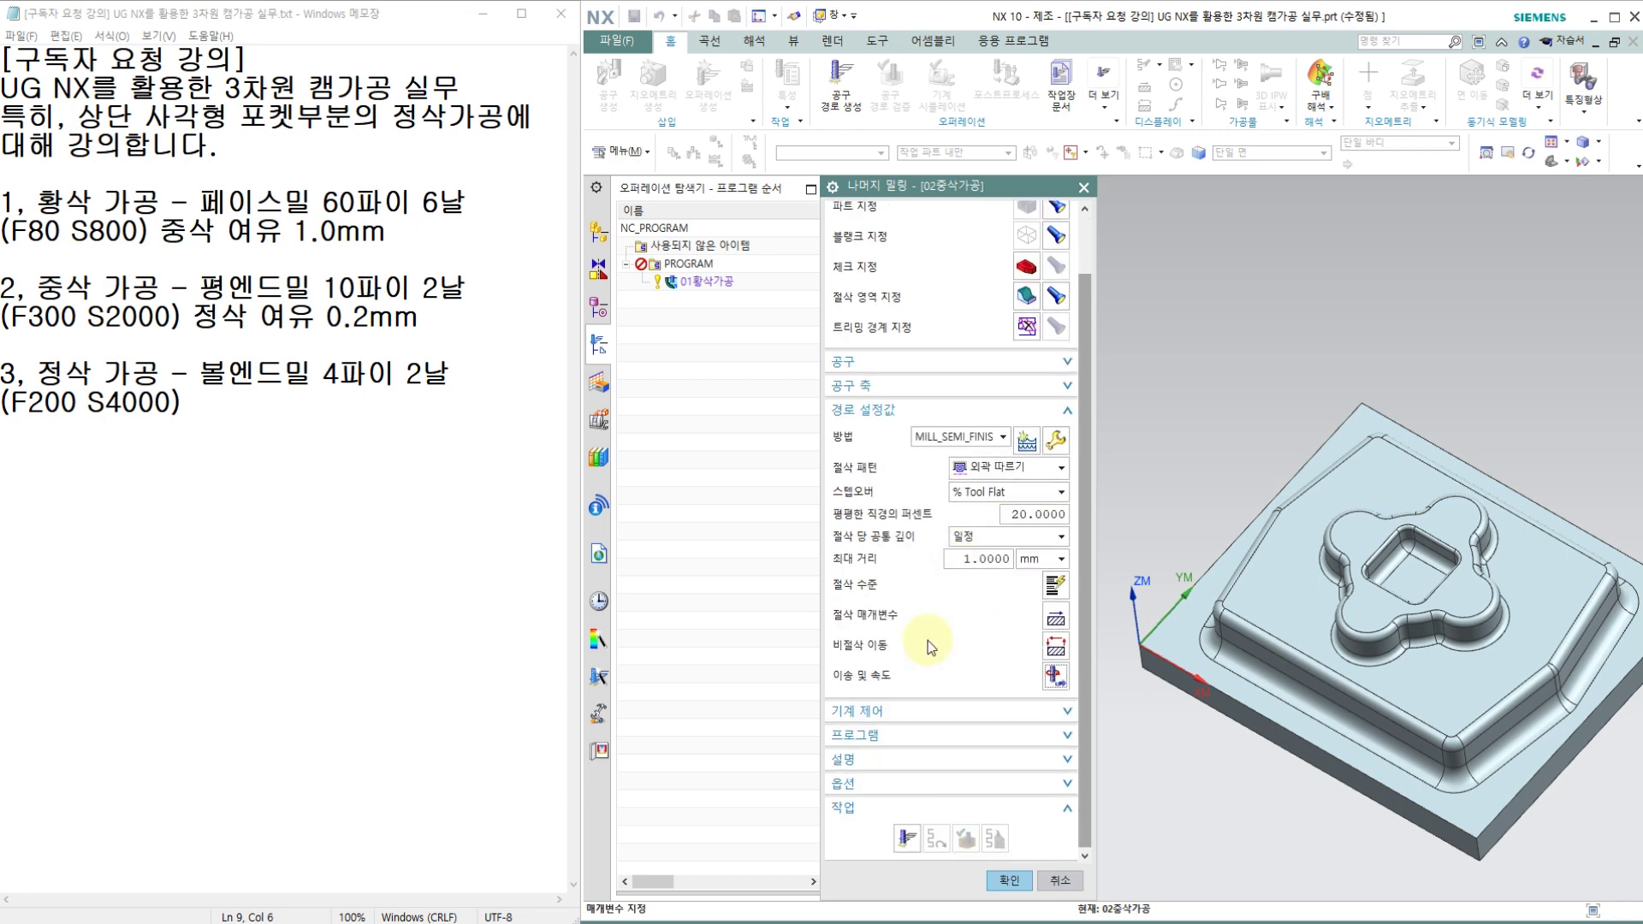
{"action": "left_click", "coordinate": [904, 836]}
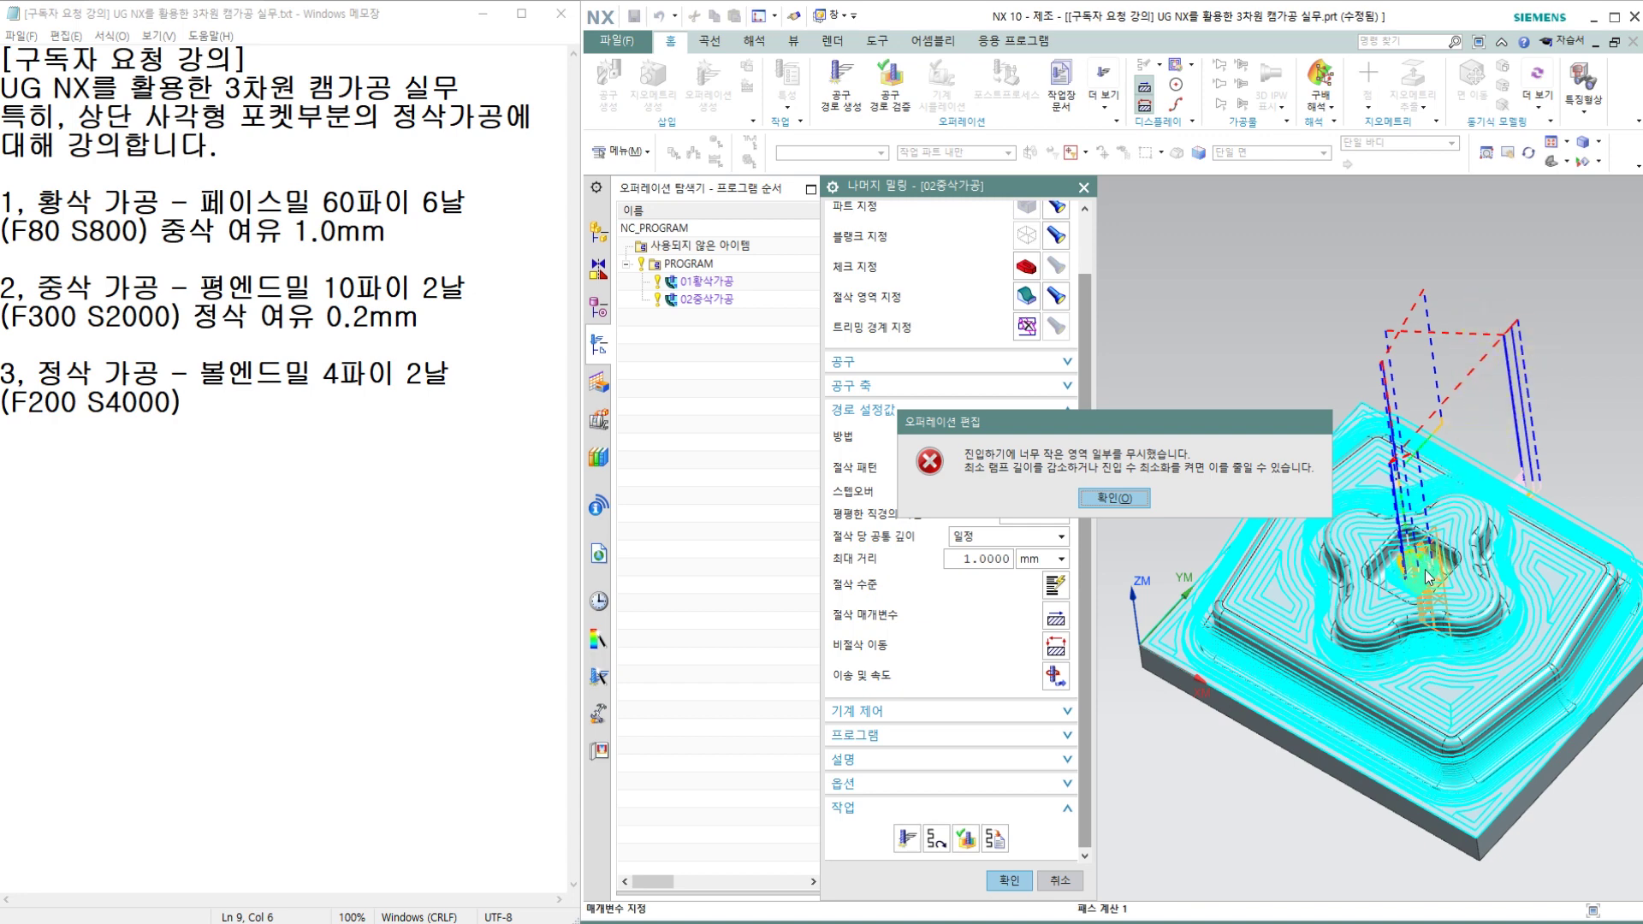
{"action": "left_click", "coordinate": [1115, 499]}
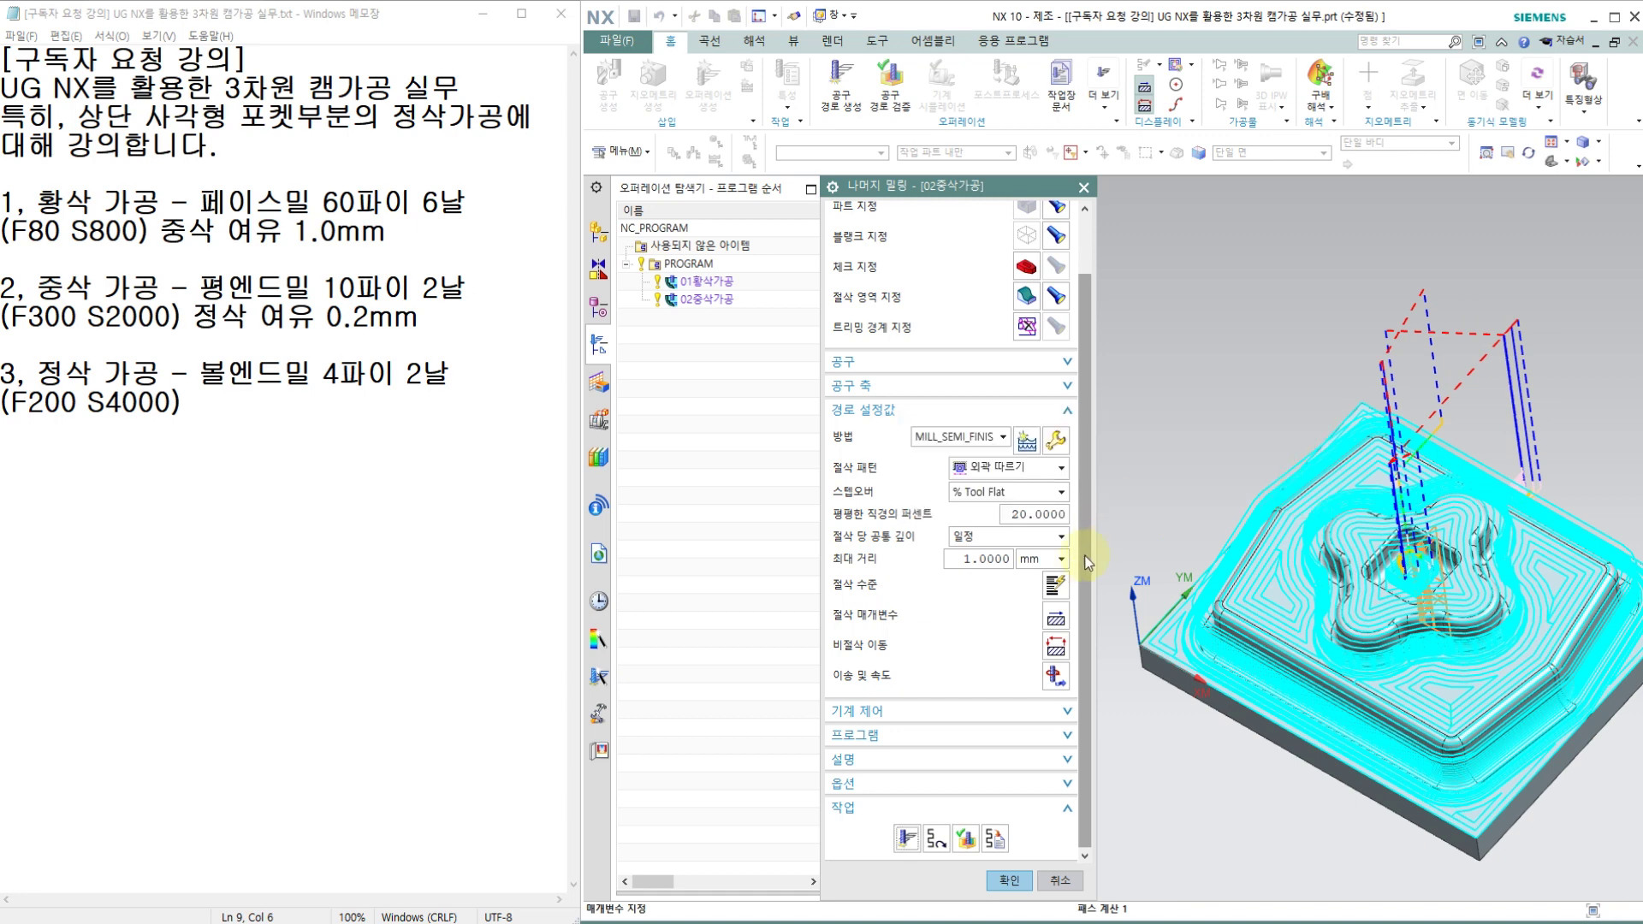
Change the closed-area engage type to 플런지 (Plunge) in the non-cutting moves and regenerate the semi-finishing tool path.
{"action": "left_click", "coordinate": [1056, 650]}
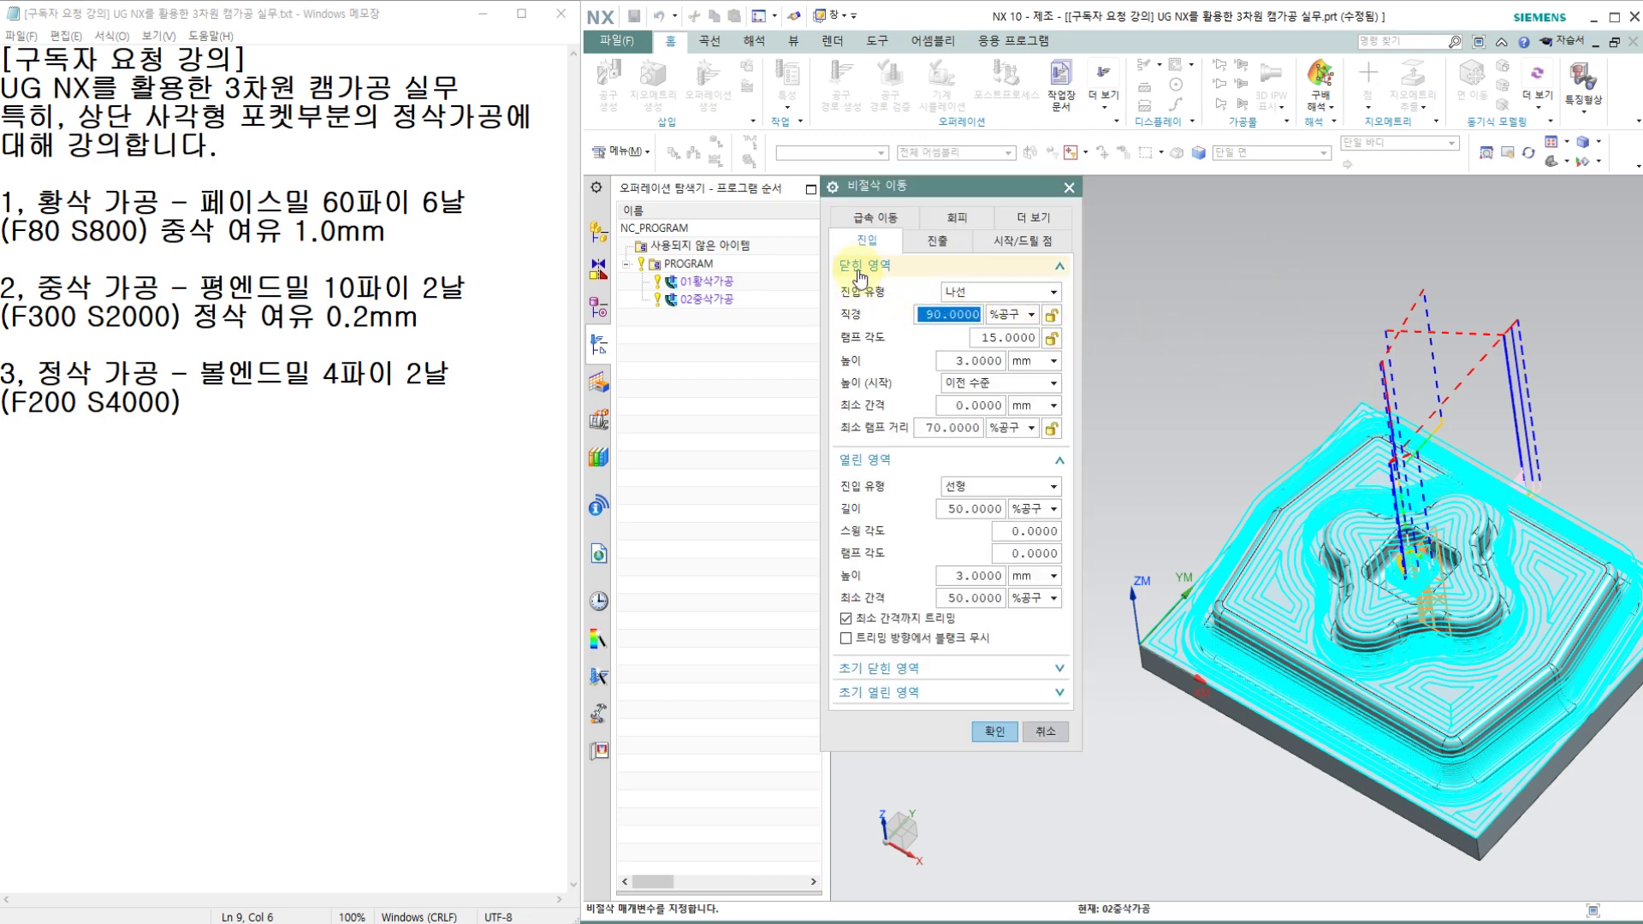
{"action": "left_click", "coordinate": [992, 291]}
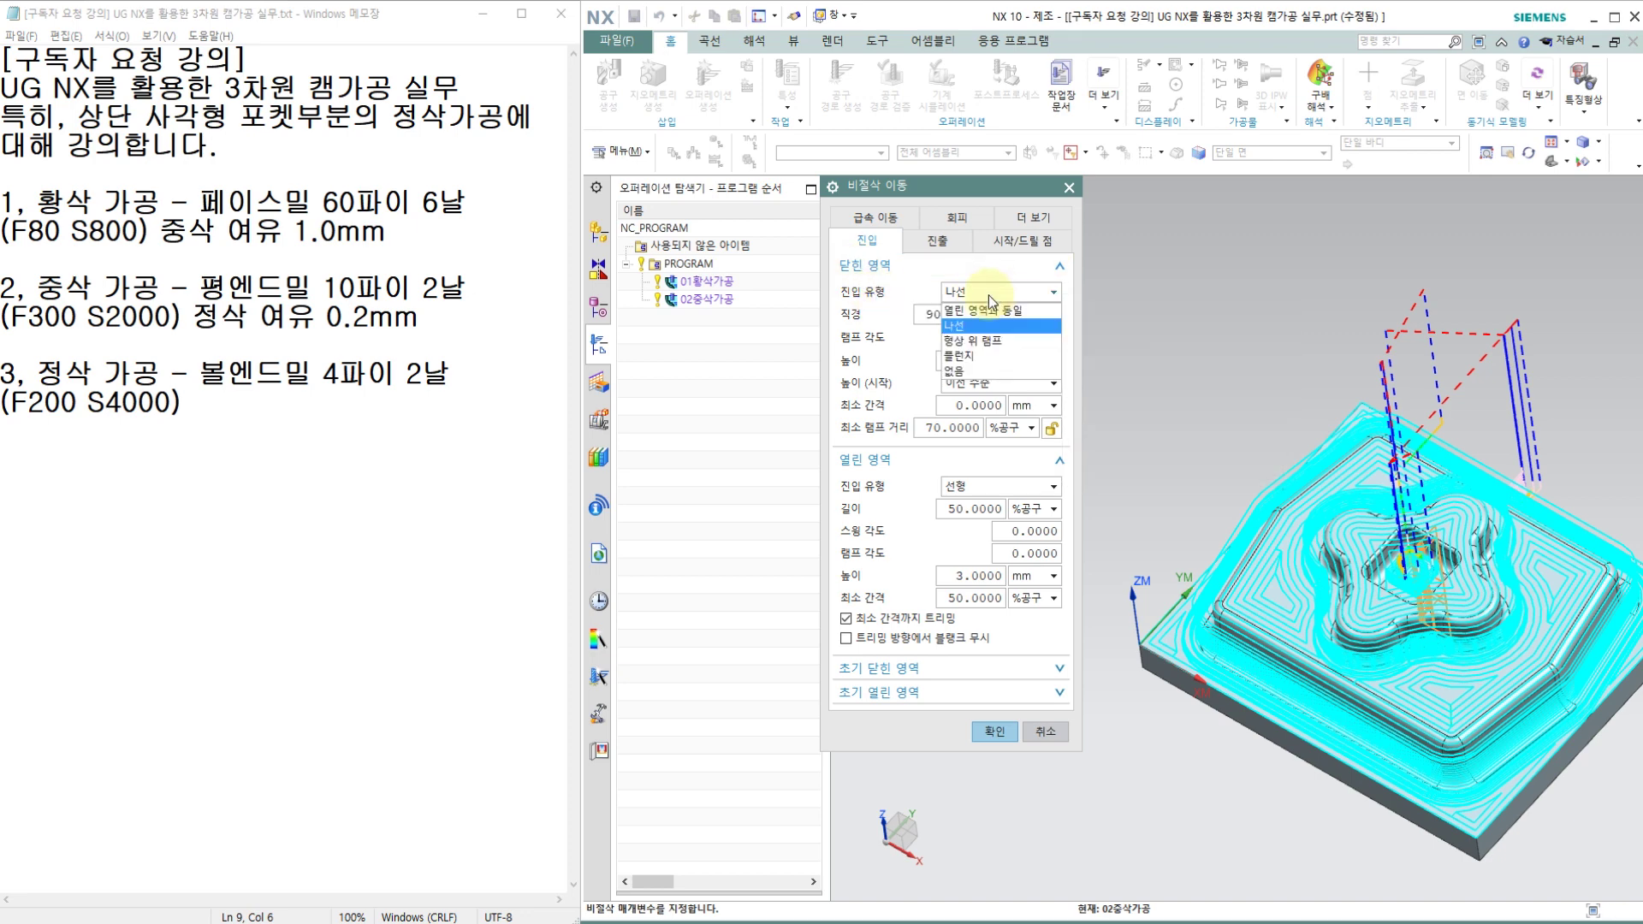
{"action": "left_click", "coordinate": [967, 355]}
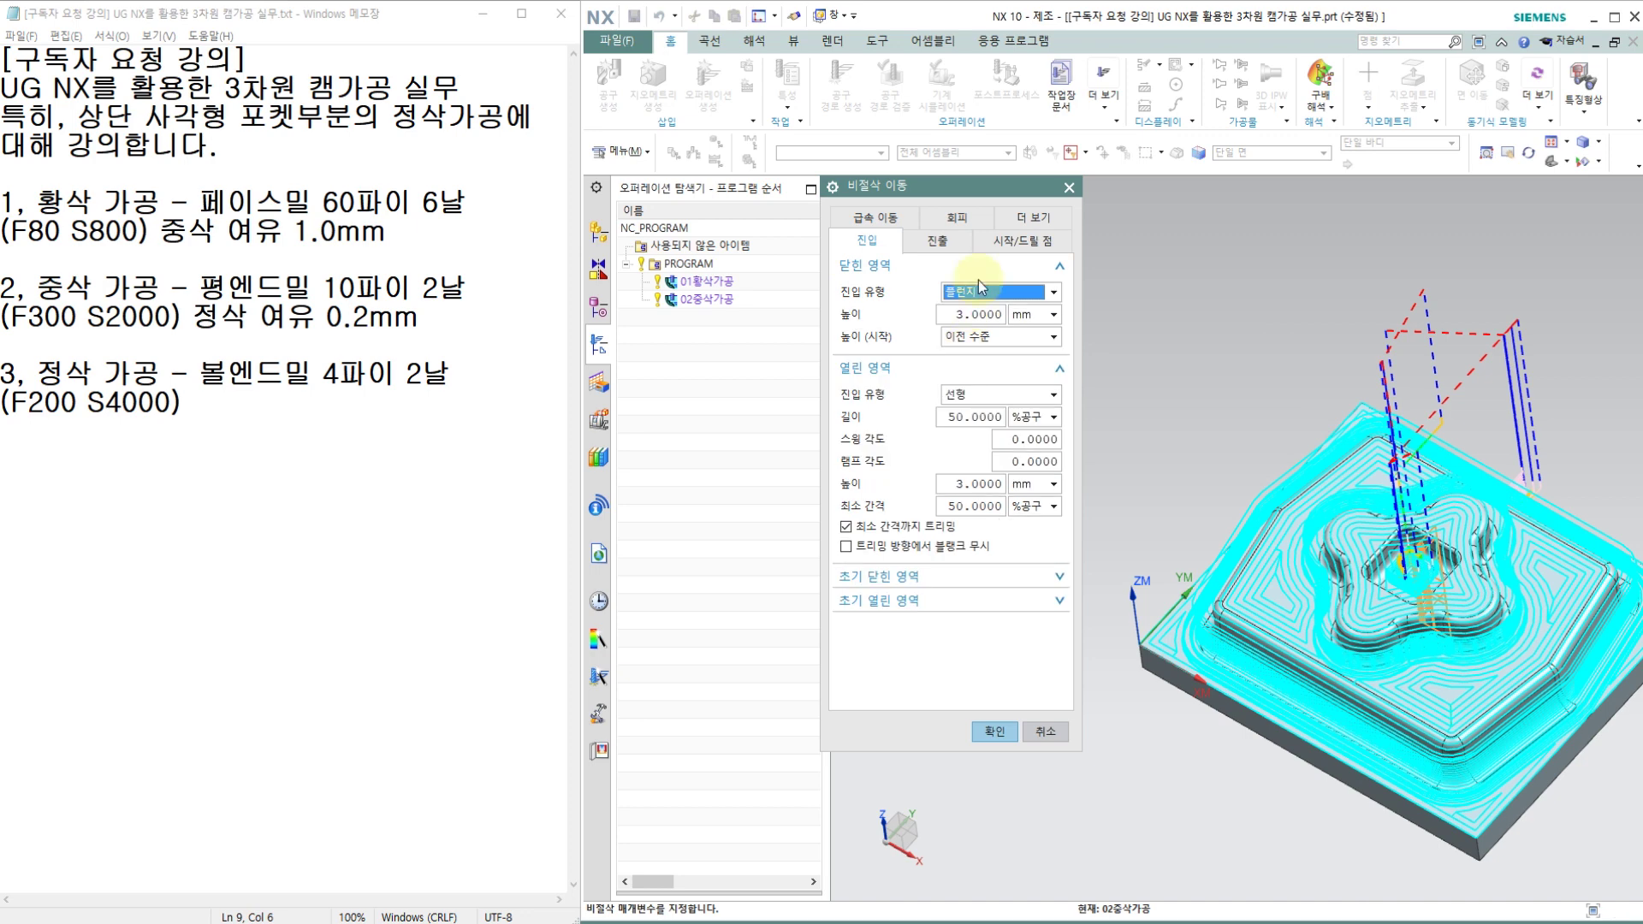
{"action": "mouse_move", "coordinate": [972, 296]}
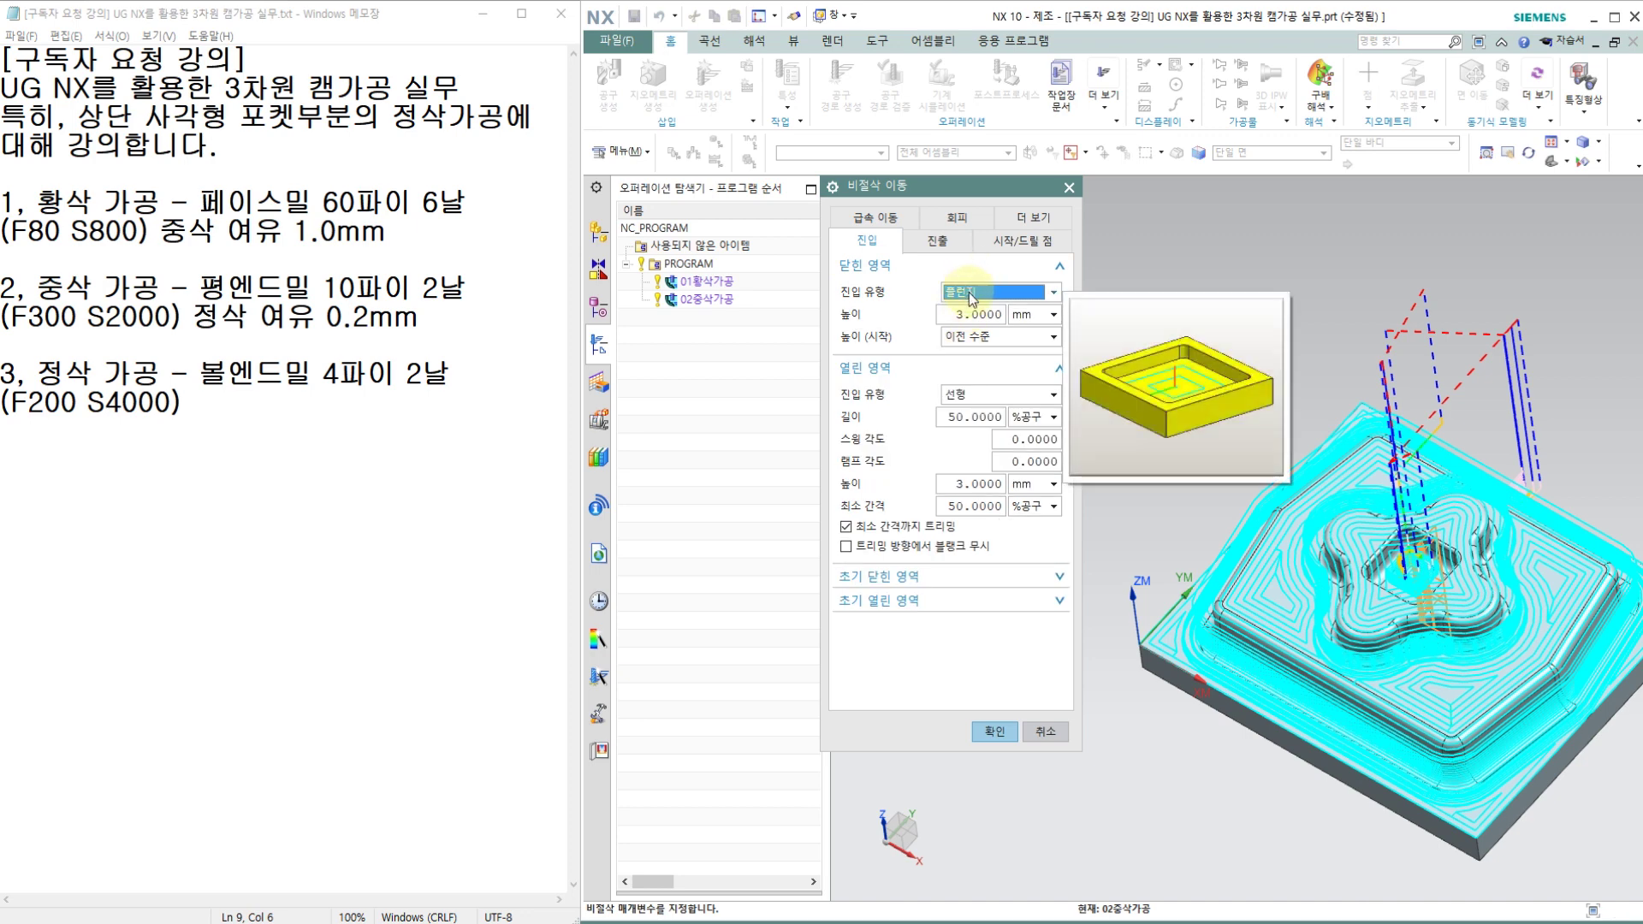
{"action": "left_click", "coordinate": [995, 731]}
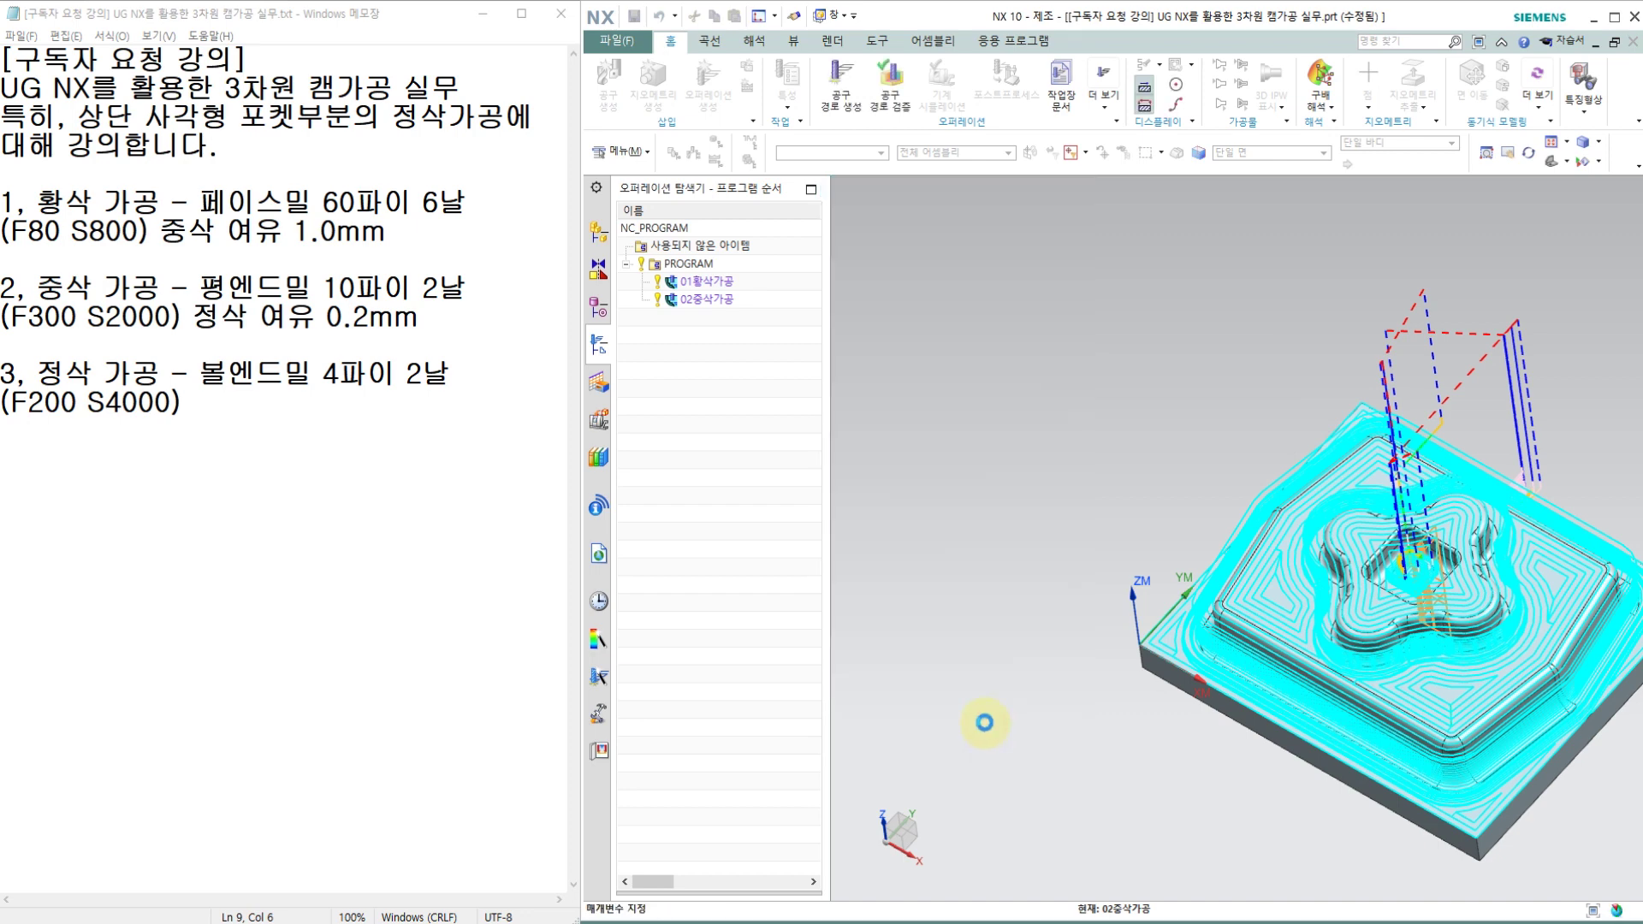
{"action": "left_click", "coordinate": [907, 839]}
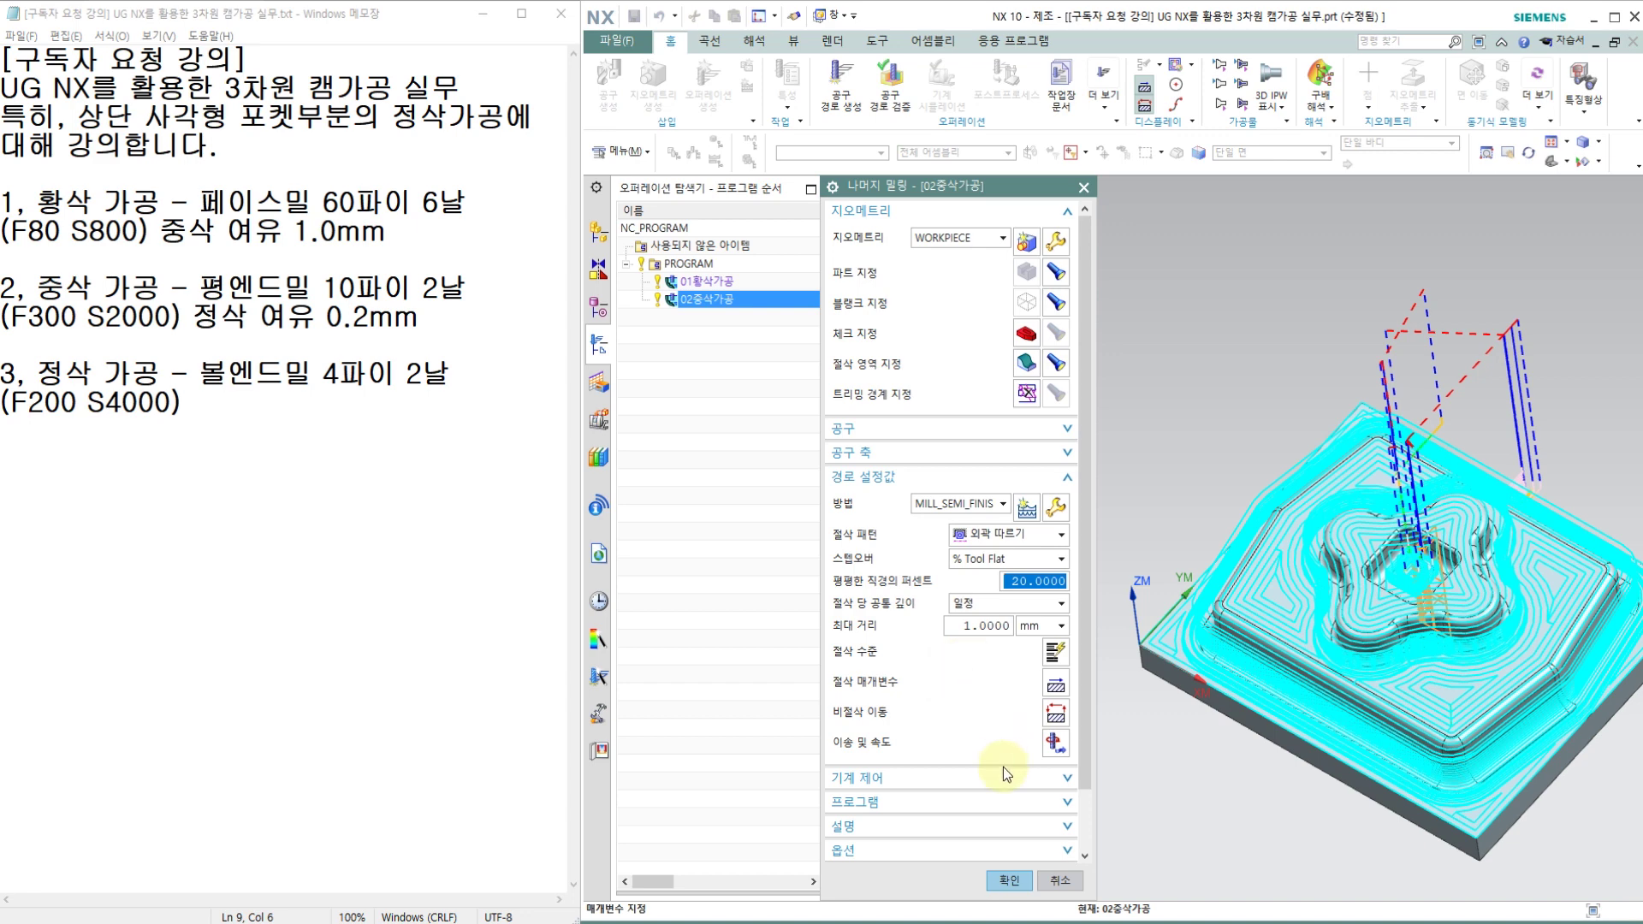
Verify the semi-finishing tool path with the 3D dynamic simulation, raising the animation speed to 9.
{"action": "scroll", "coordinate": [997, 788], "scroll_direction": "down", "scroll_amount": 3}
{"action": "left_click", "coordinate": [971, 834]}
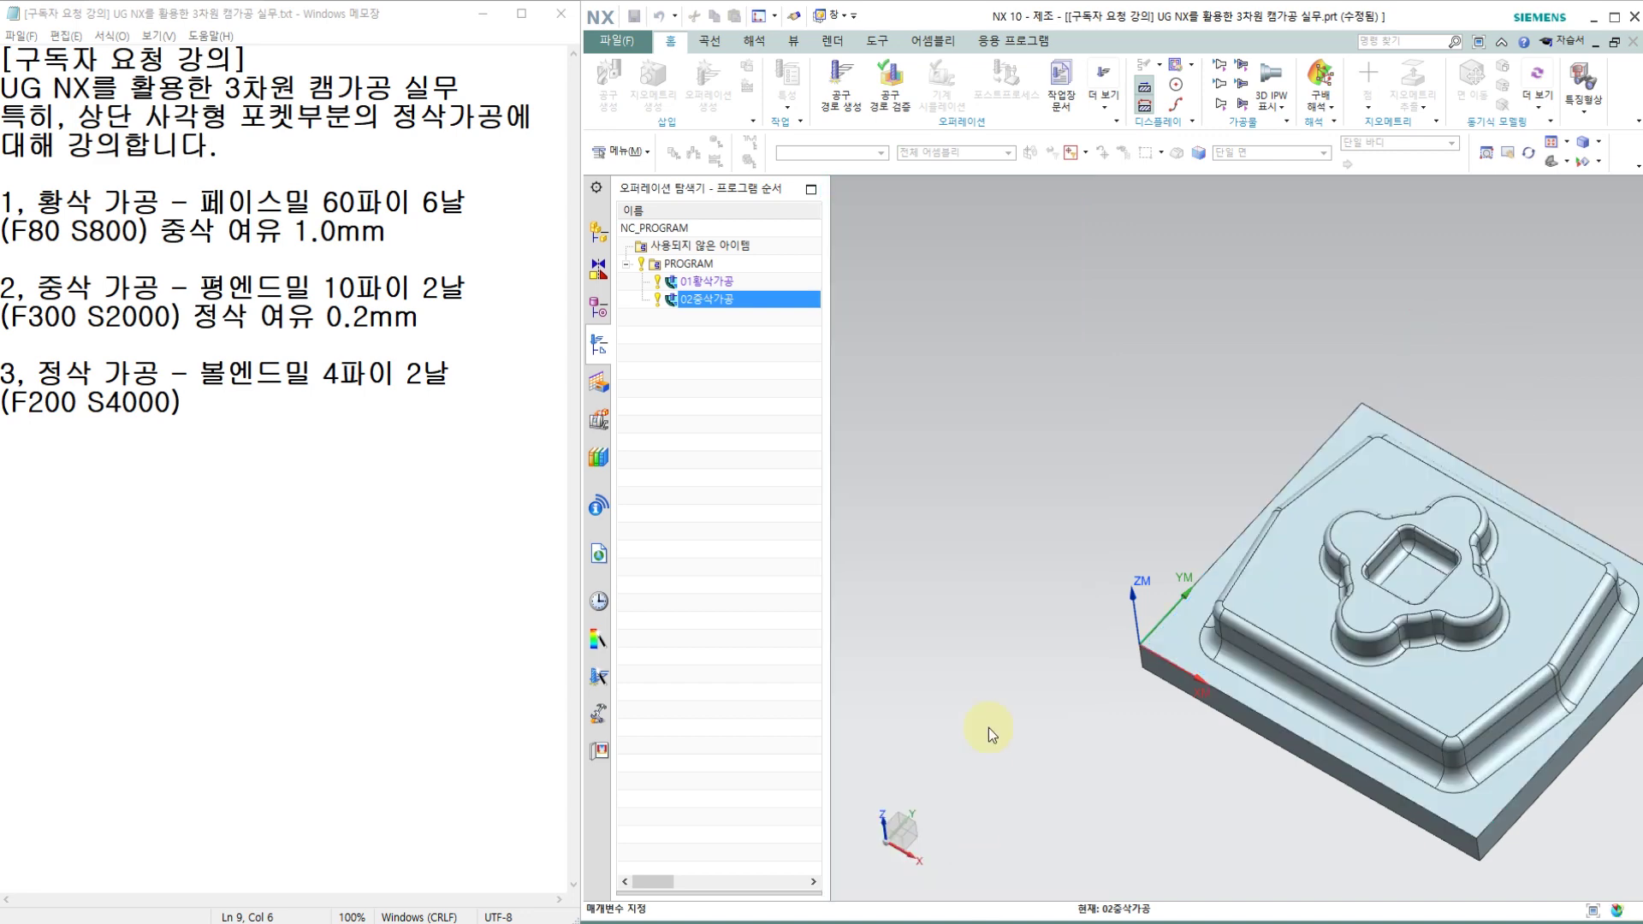
{"action": "left_click", "coordinate": [955, 846]}
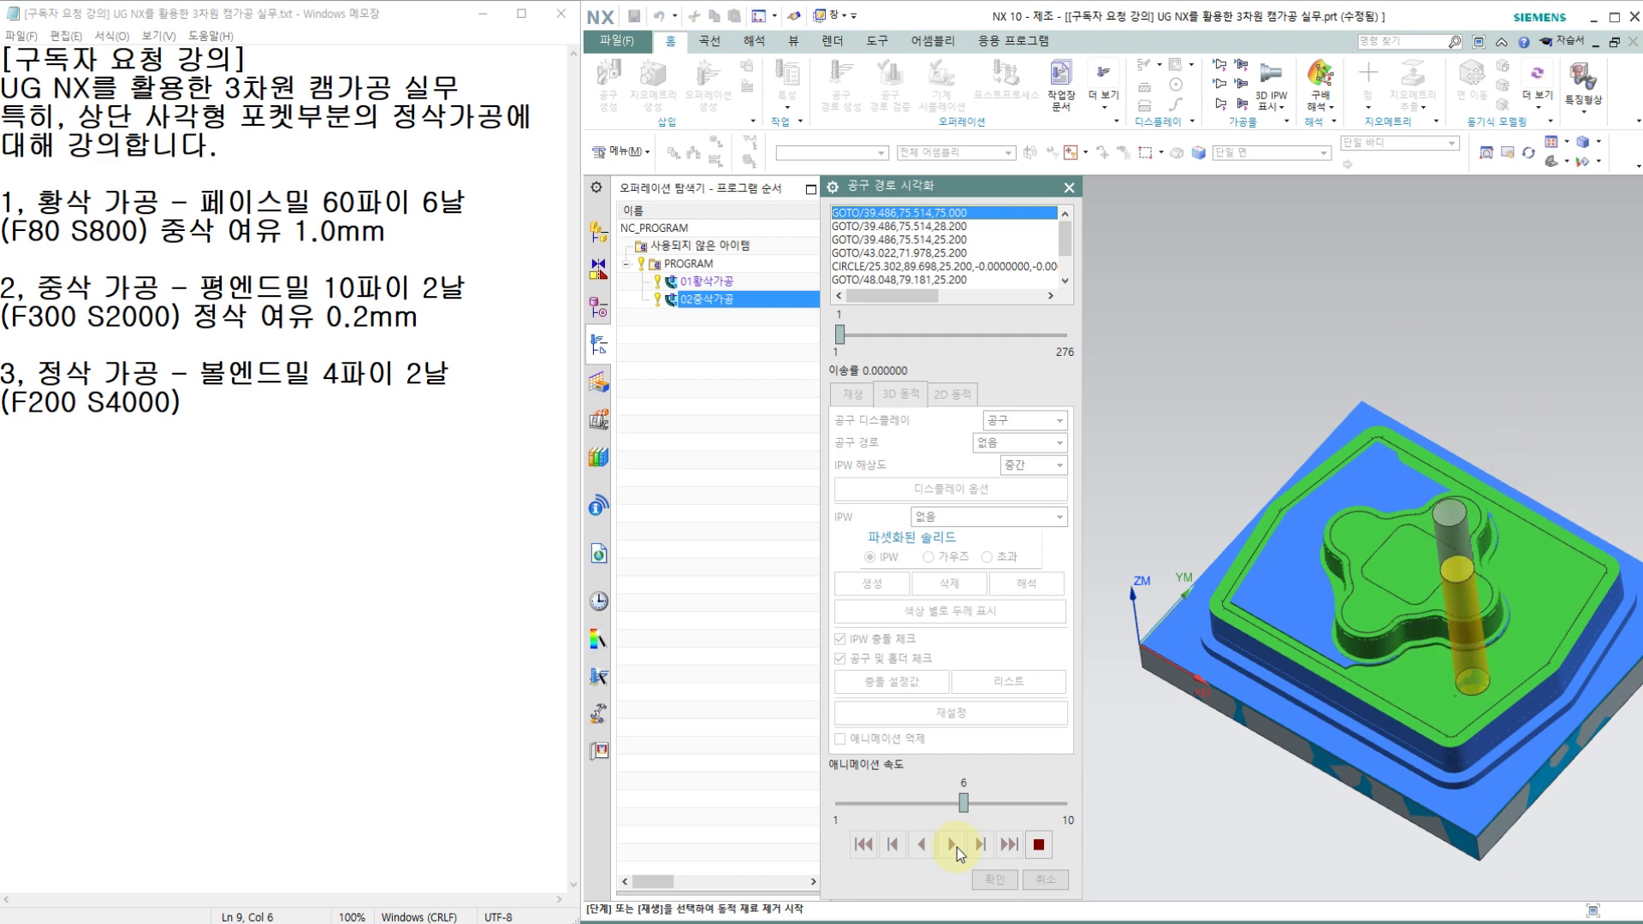
{"action": "left_click", "coordinate": [1008, 799]}
{"action": "left_click", "coordinate": [1020, 799]}
{"action": "left_click", "coordinate": [1020, 799]}
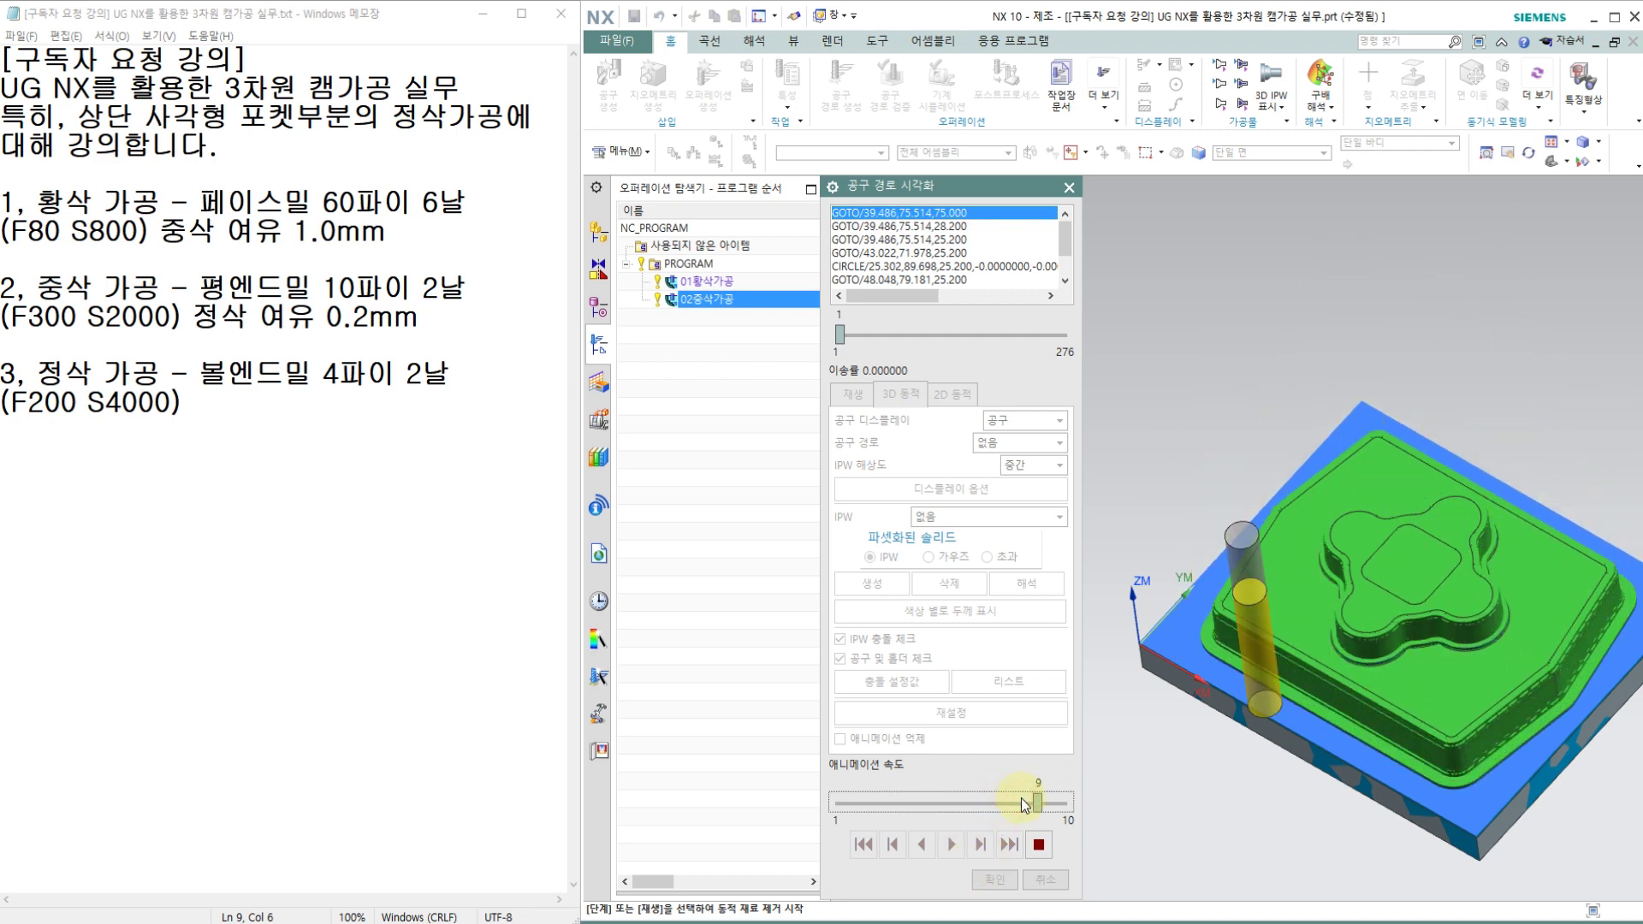
Inspect the semi-finished stock around its base edges and square pocket, and accept the verification and the semi-finishing operation.
{"action": "scroll", "coordinate": [1454, 538], "scroll_direction": "up", "scroll_amount": 5}
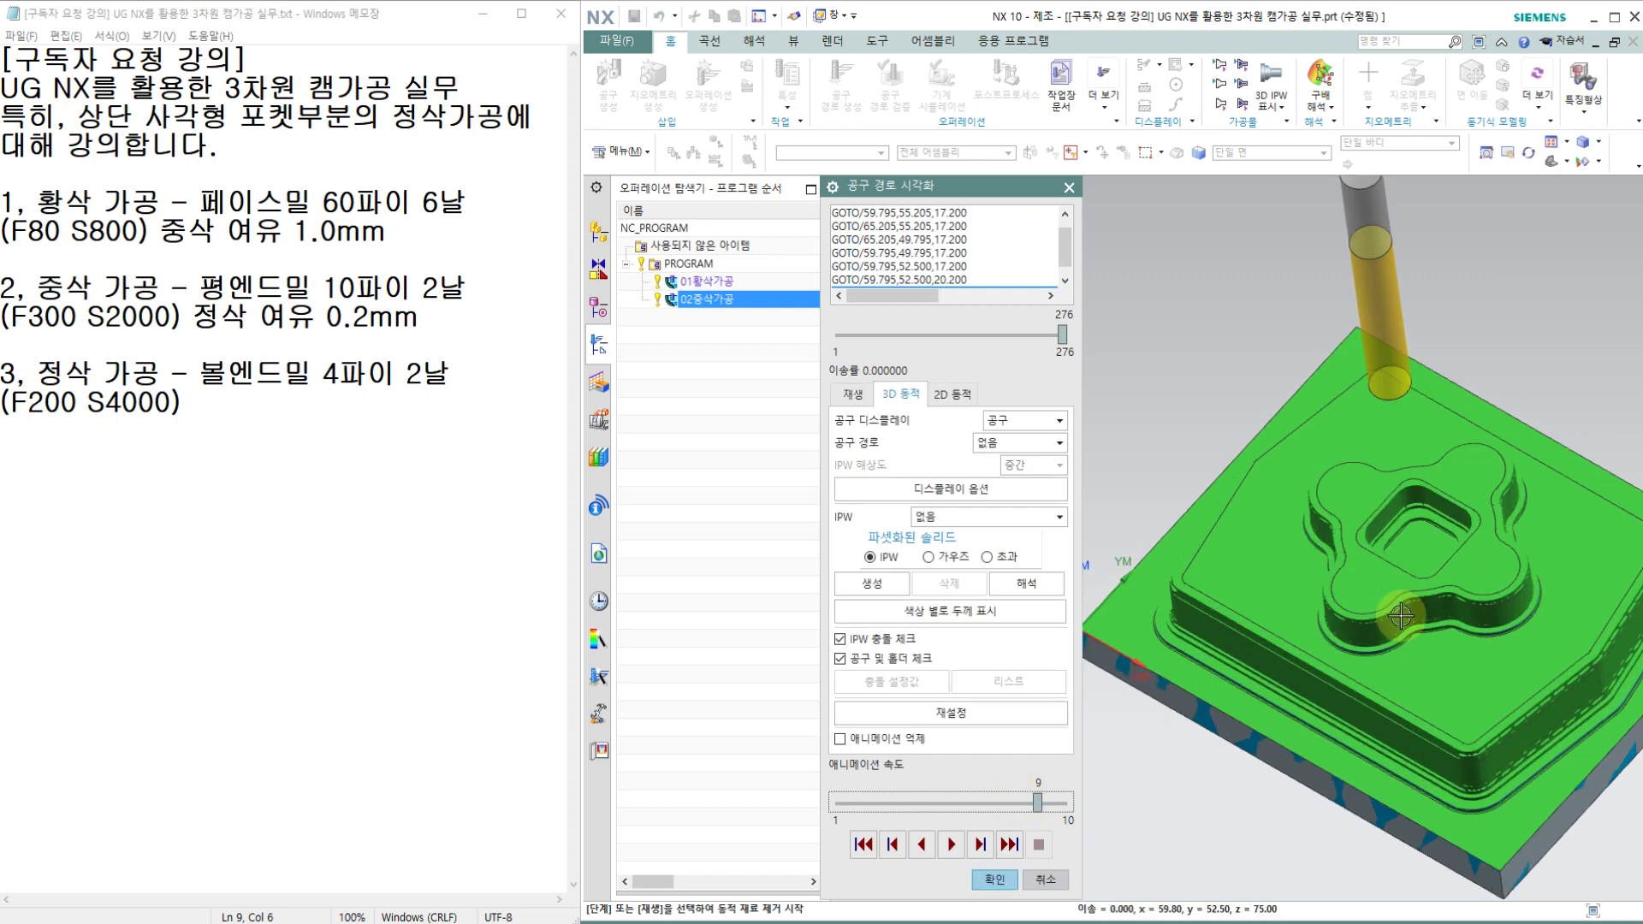
{"action": "scroll", "coordinate": [1454, 537], "scroll_direction": "down", "scroll_amount": 7}
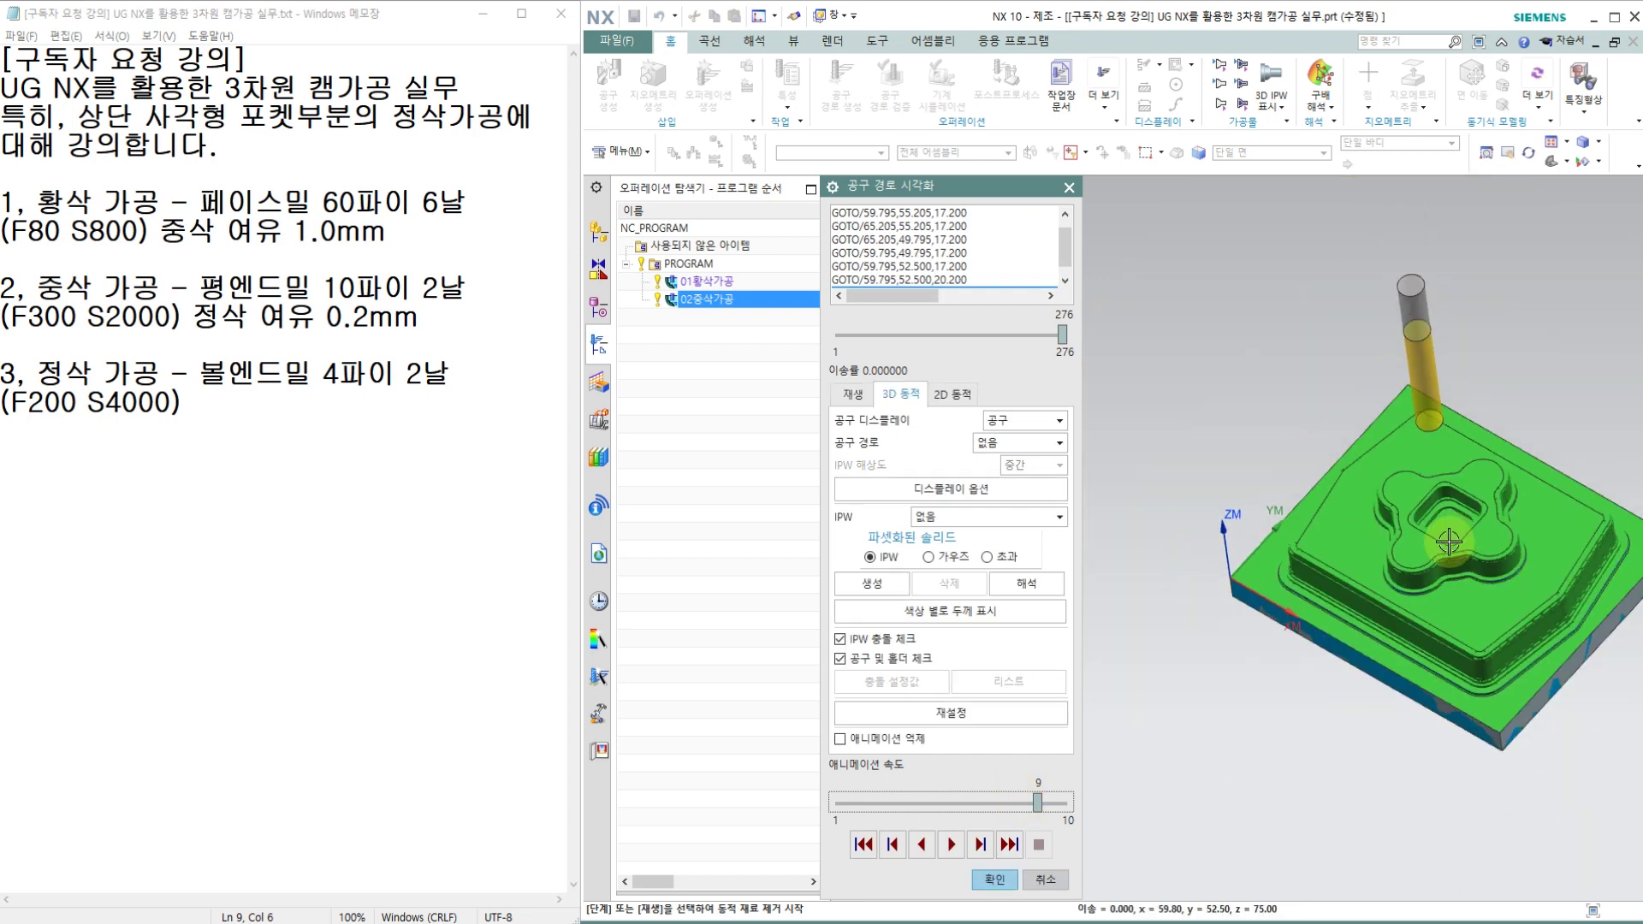
{"action": "scroll", "coordinate": [1546, 557], "scroll_direction": "up", "scroll_amount": 2}
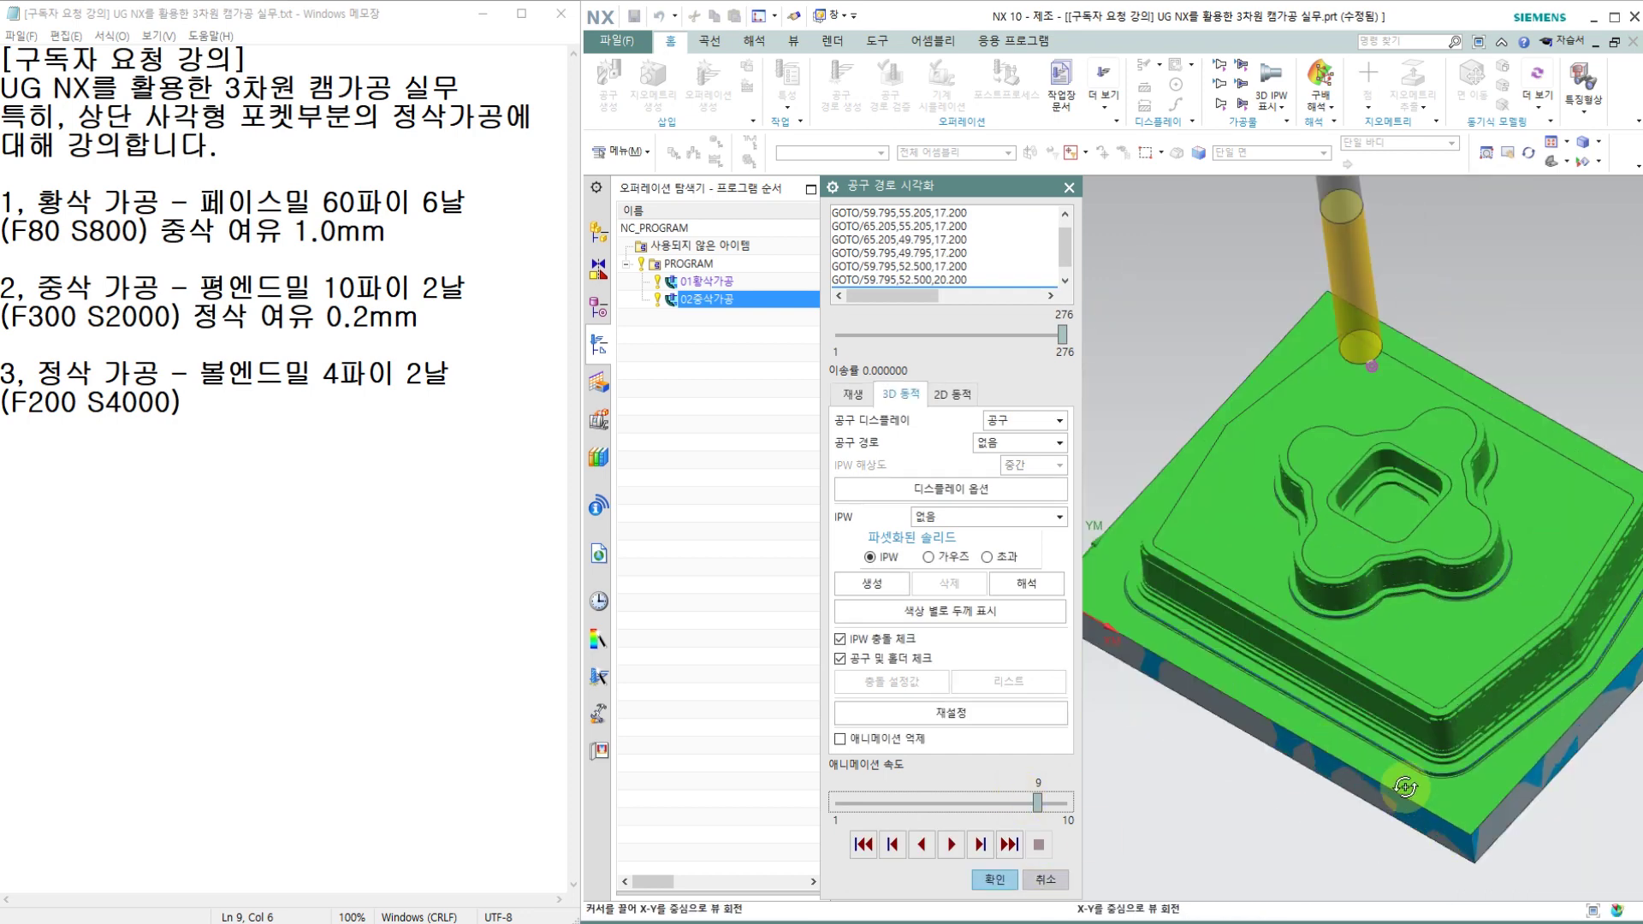
{"action": "scroll", "coordinate": [1498, 757], "scroll_direction": "up", "scroll_amount": 5}
{"action": "scroll", "coordinate": [1506, 751], "scroll_direction": "up", "scroll_amount": 5}
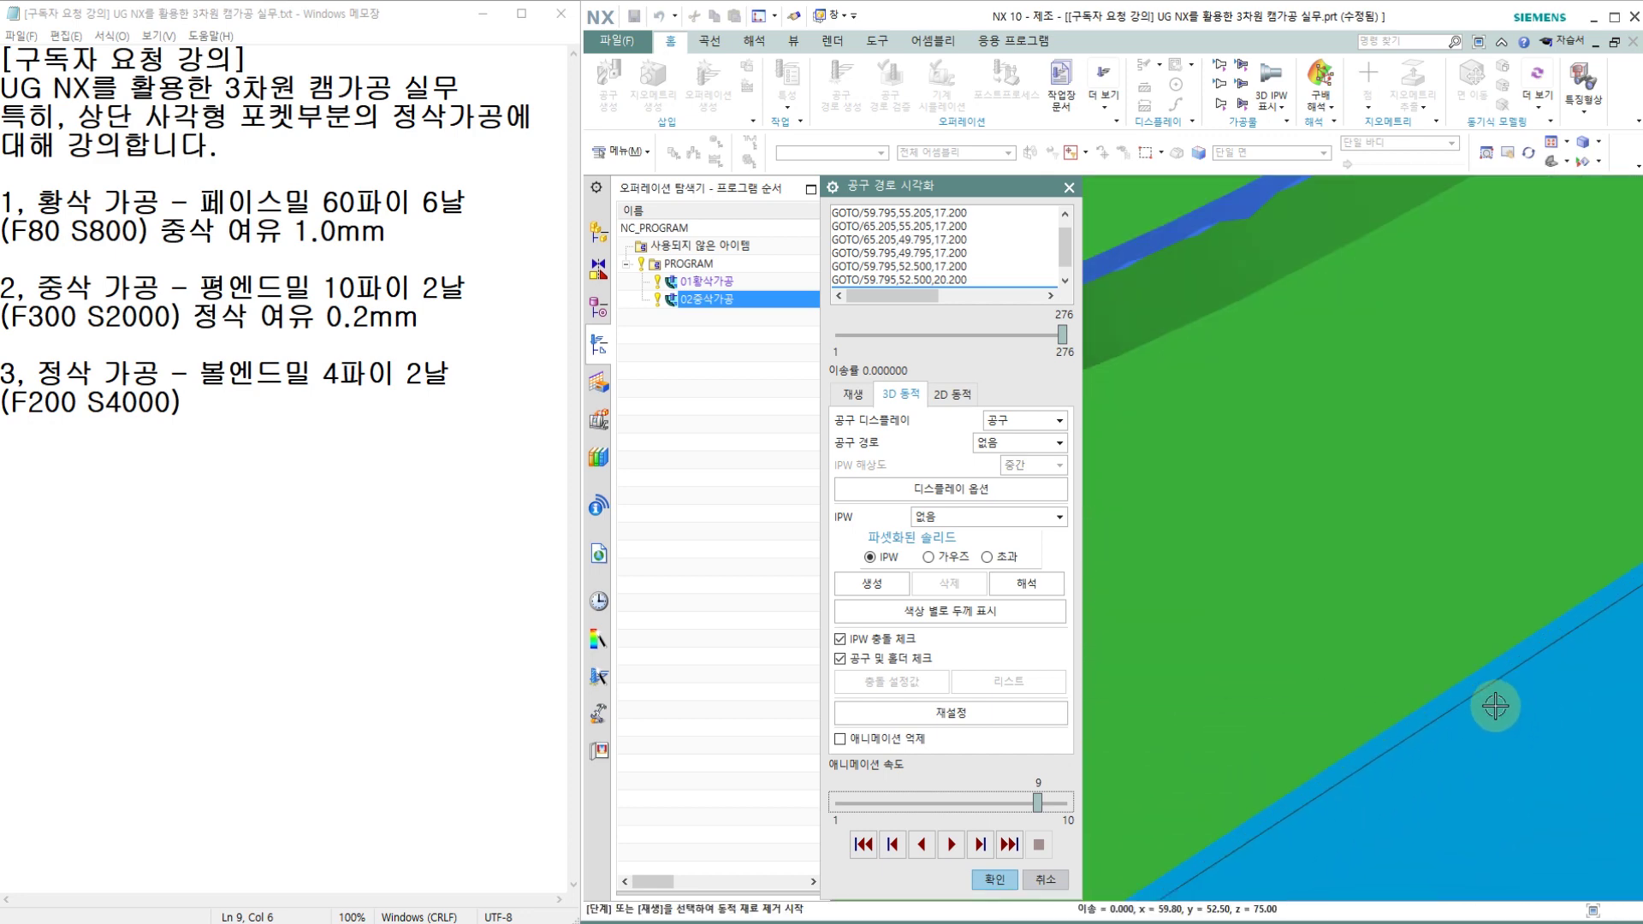
{"action": "scroll", "coordinate": [1501, 665], "scroll_direction": "up", "scroll_amount": 2}
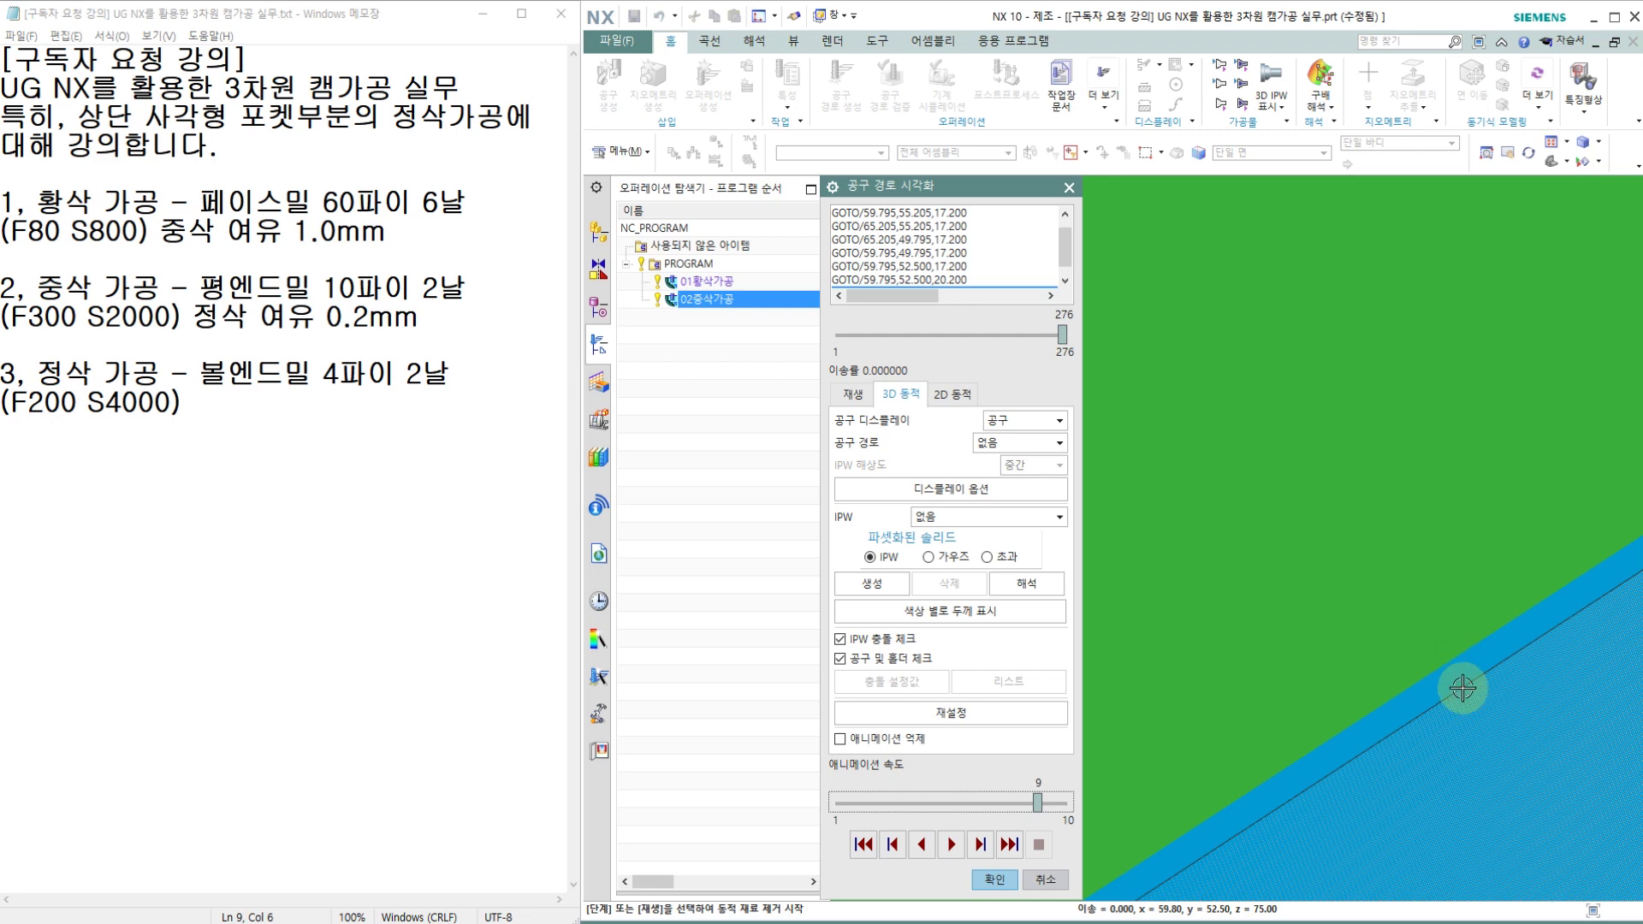
{"action": "scroll", "coordinate": [1437, 682], "scroll_direction": "down", "scroll_amount": 8}
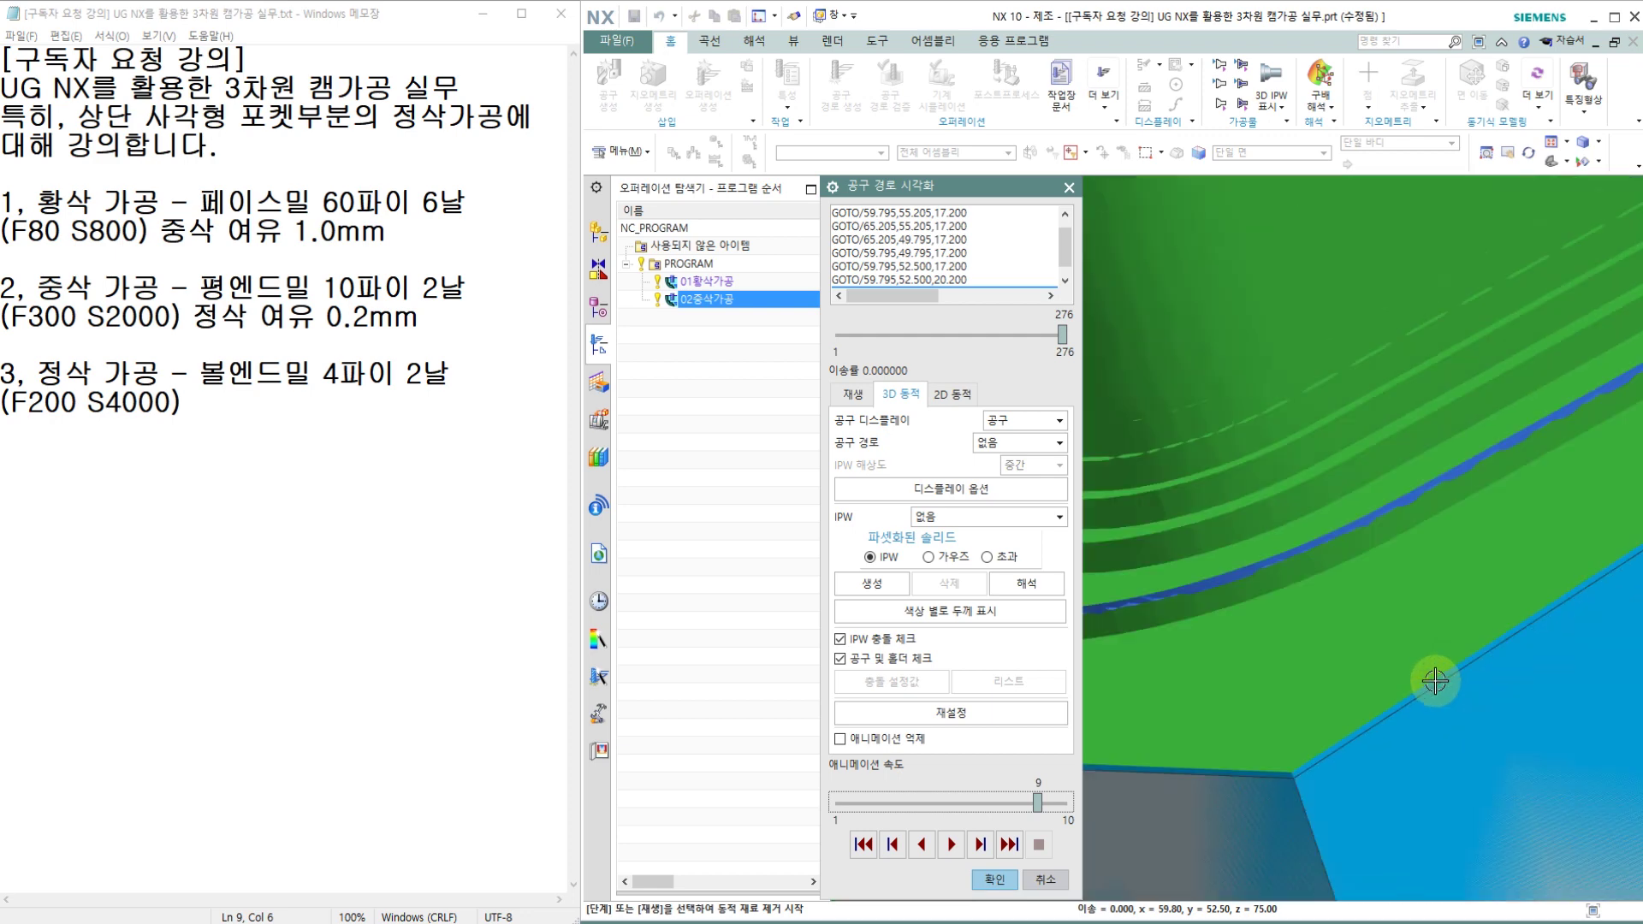
{"action": "scroll", "coordinate": [1359, 573], "scroll_direction": "up", "scroll_amount": 3}
{"action": "scroll", "coordinate": [1359, 573], "scroll_direction": "up", "scroll_amount": 5}
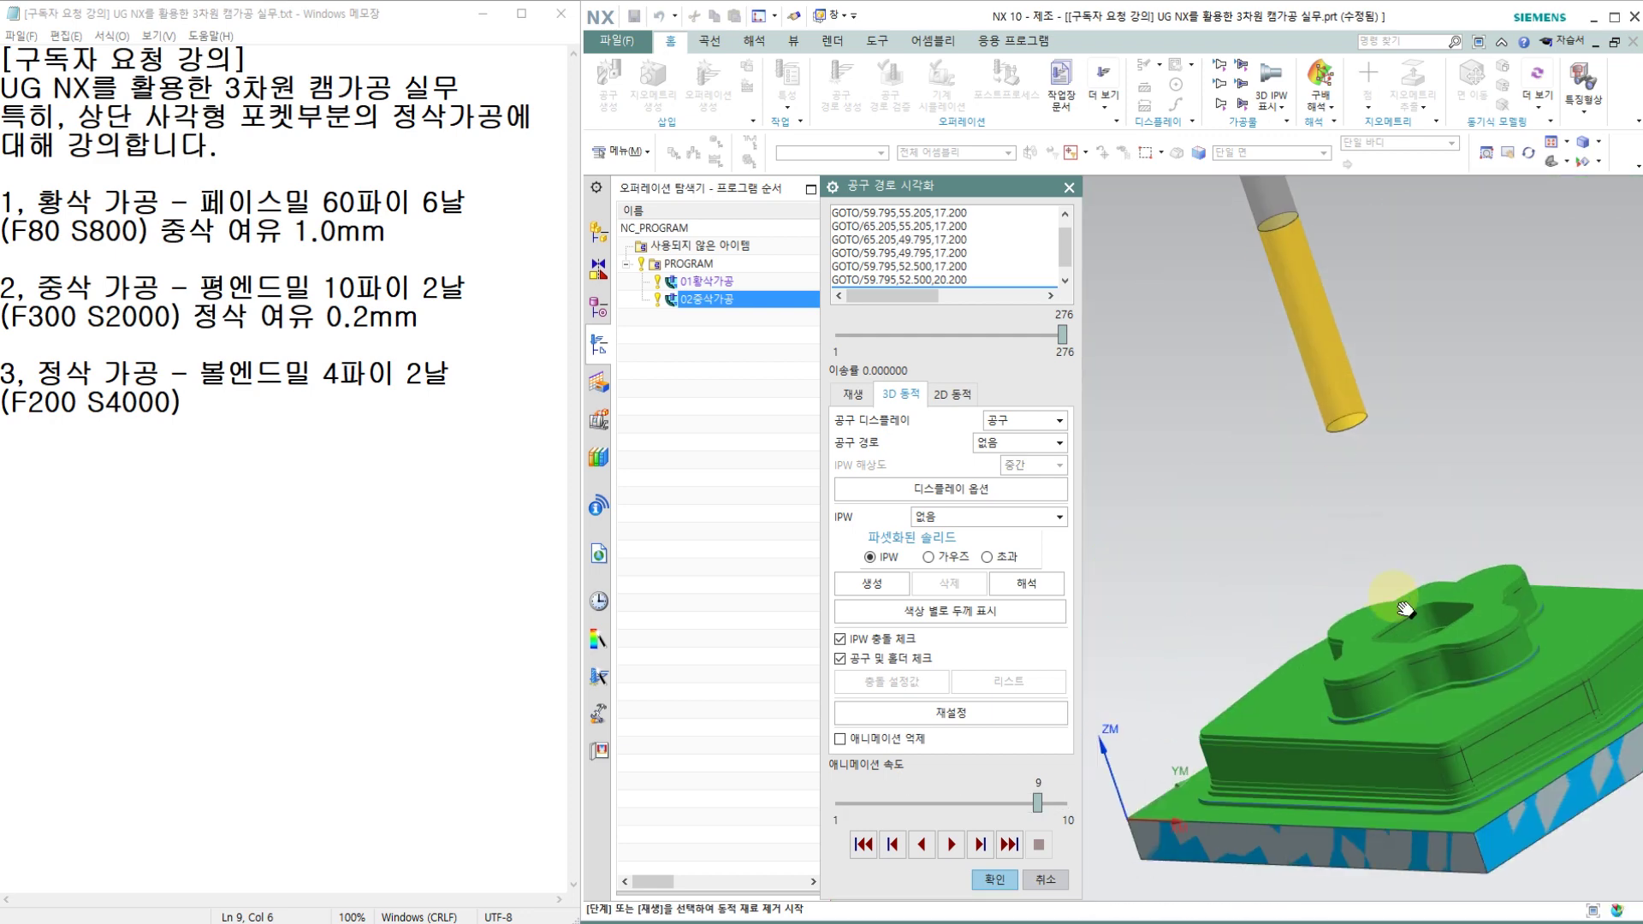
{"action": "scroll", "coordinate": [1440, 614], "scroll_direction": "up", "scroll_amount": 3}
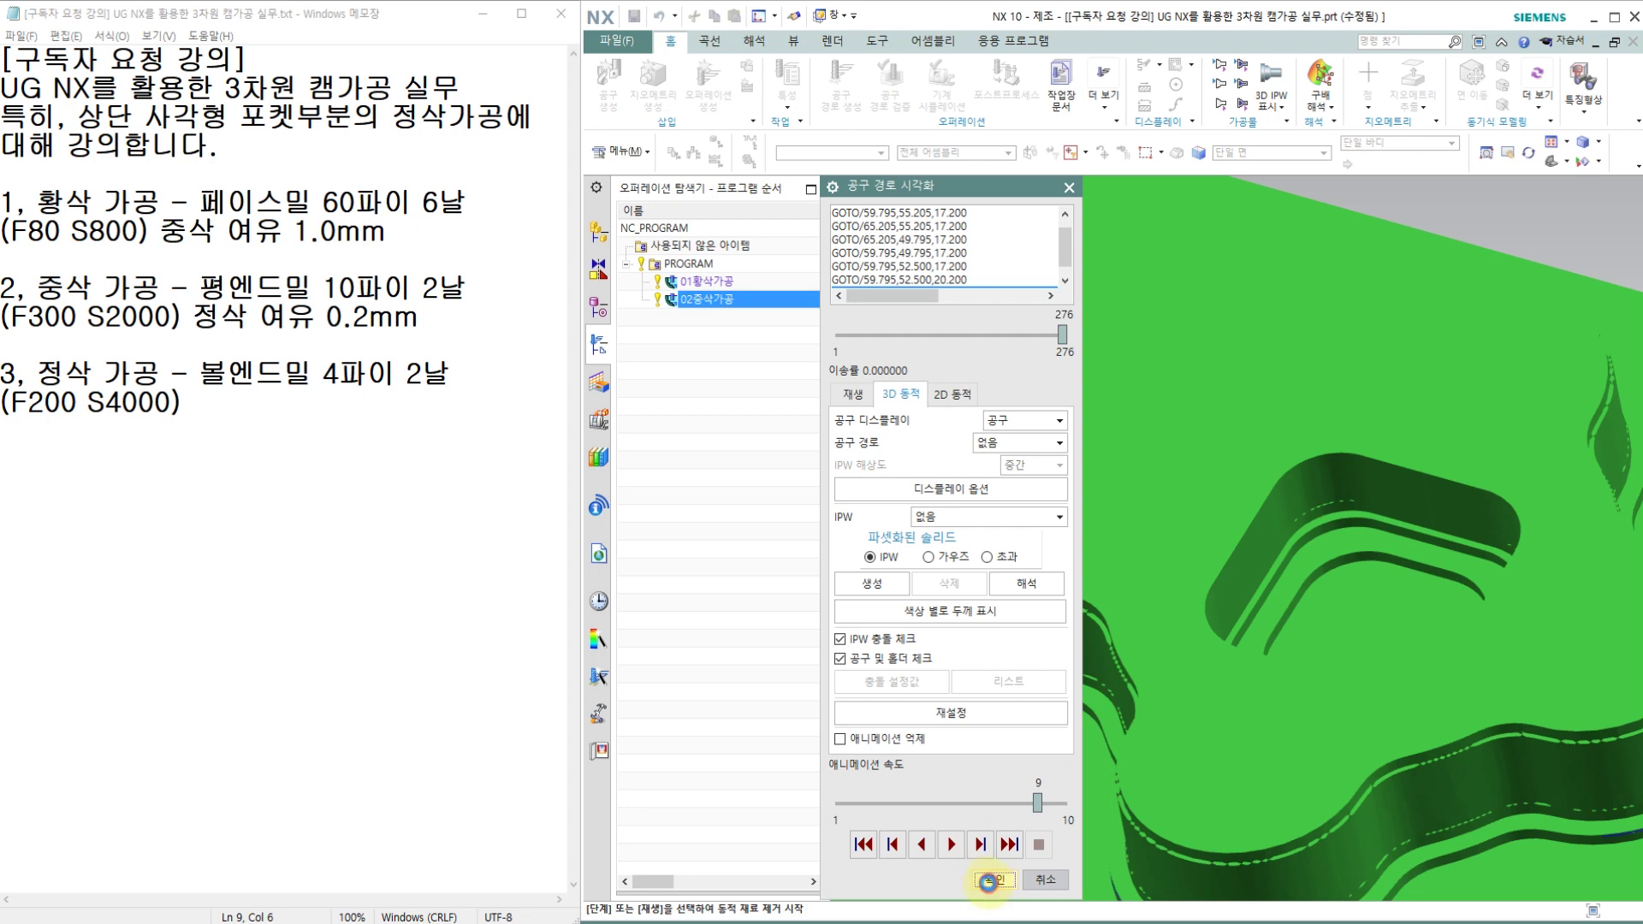
{"action": "left_click", "coordinate": [988, 882]}
{"action": "left_click", "coordinate": [986, 881]}
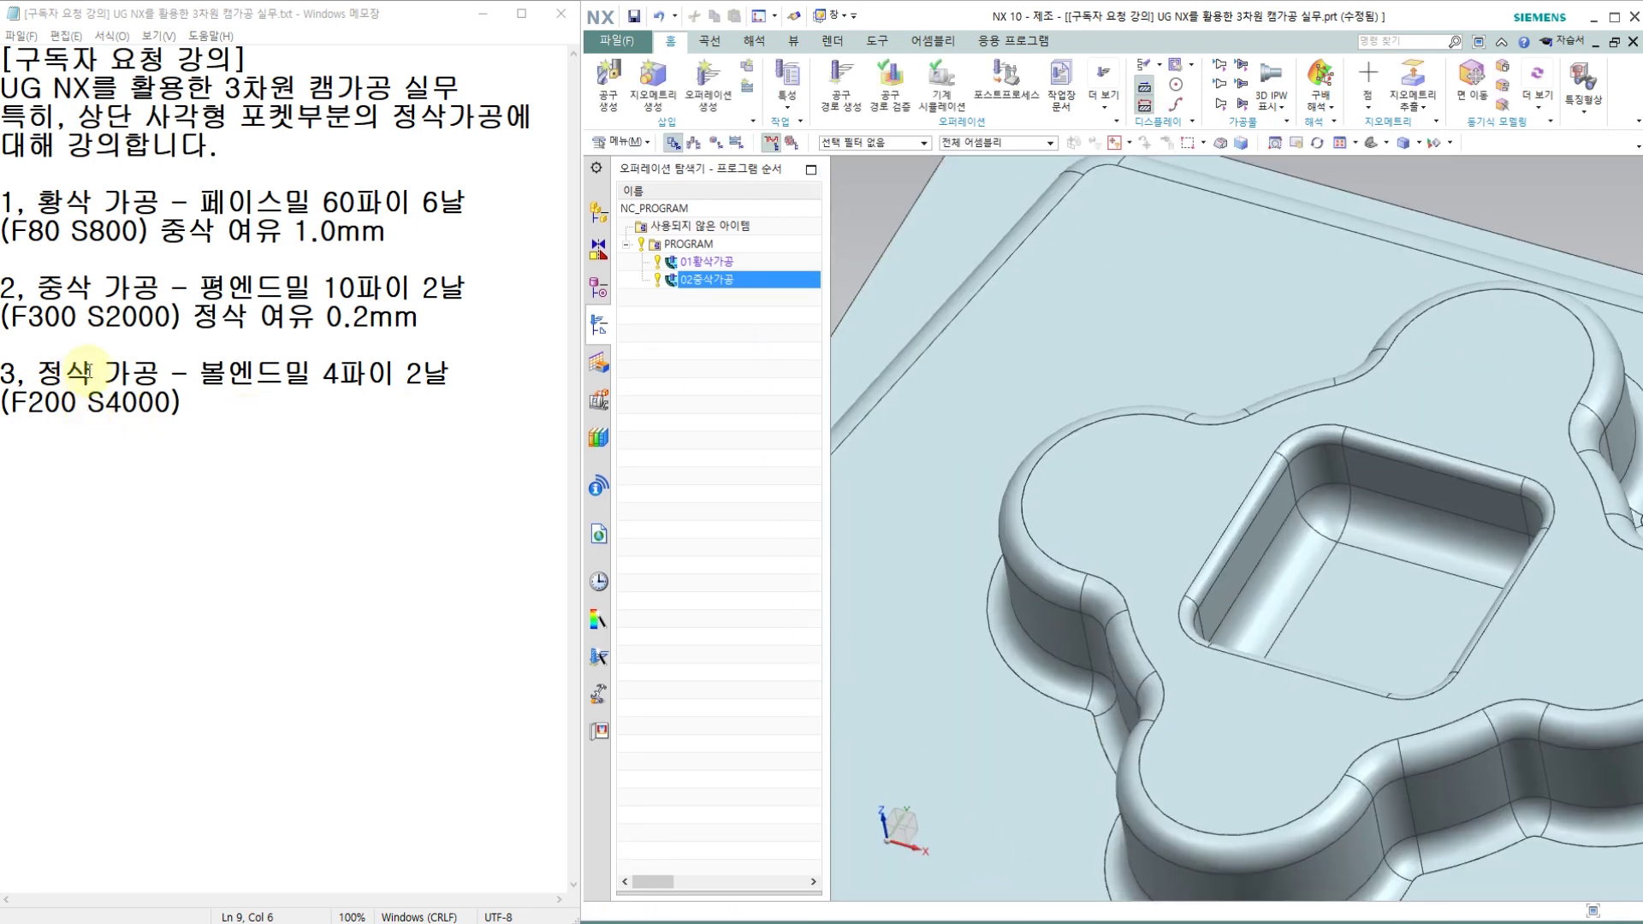
Create a CONTOUR_AREA operation named 03정삭가공 with tool T03볼엔드밀4파이2날, geometry WORKPIECE and method MILL_FINISH.
{"action": "left_click", "coordinate": [707, 82]}
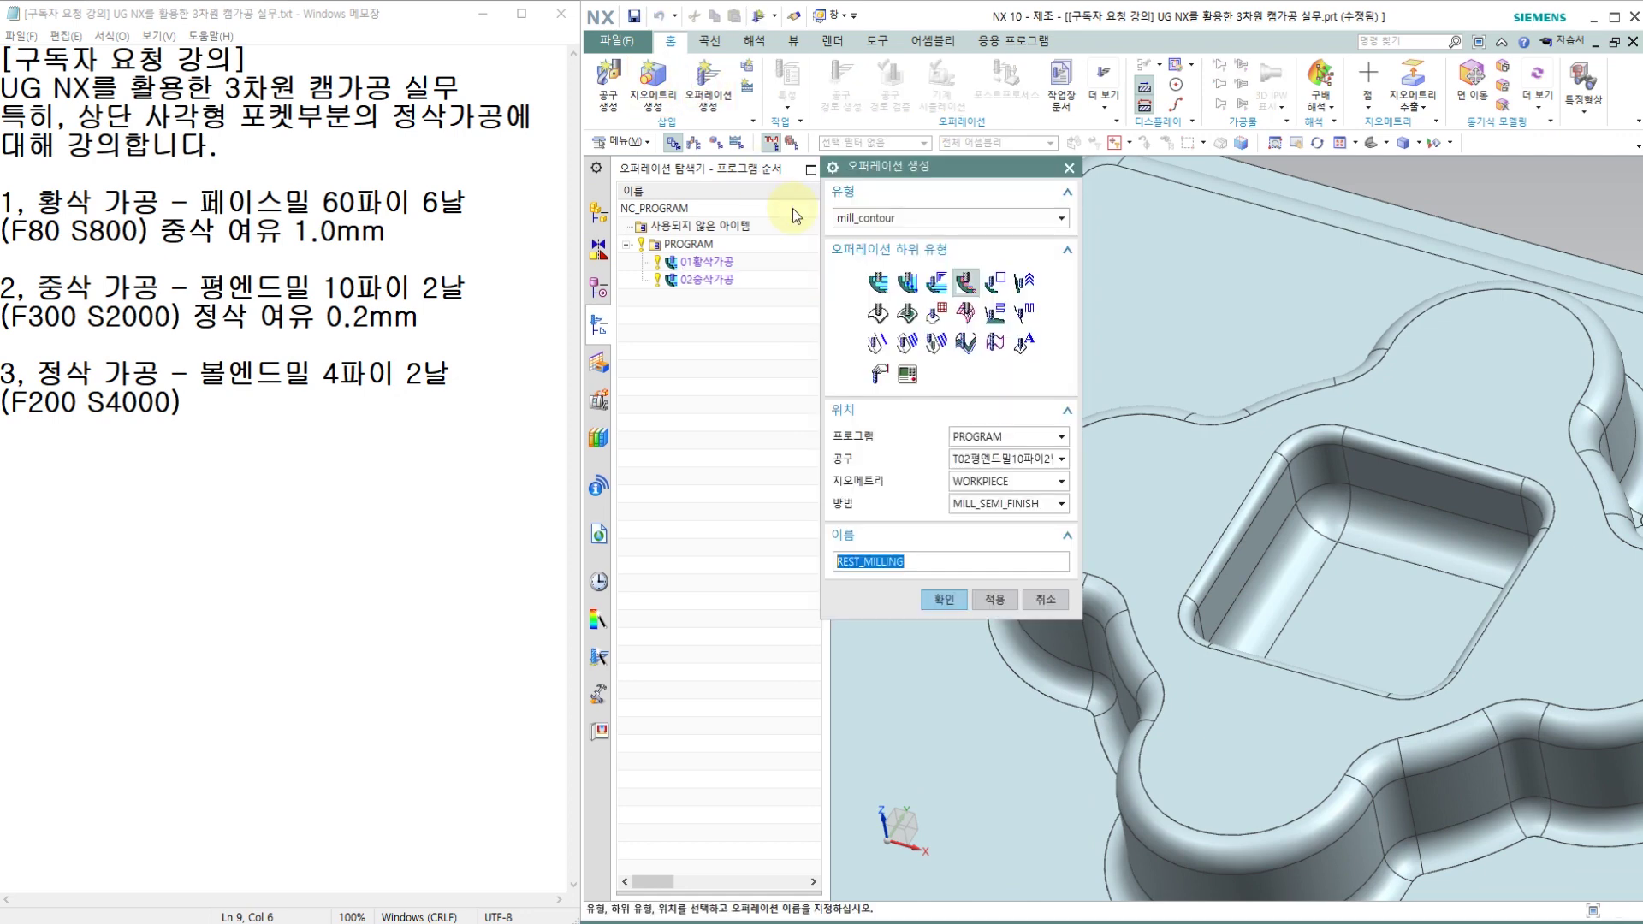
{"action": "mouse_move", "coordinate": [909, 317]}
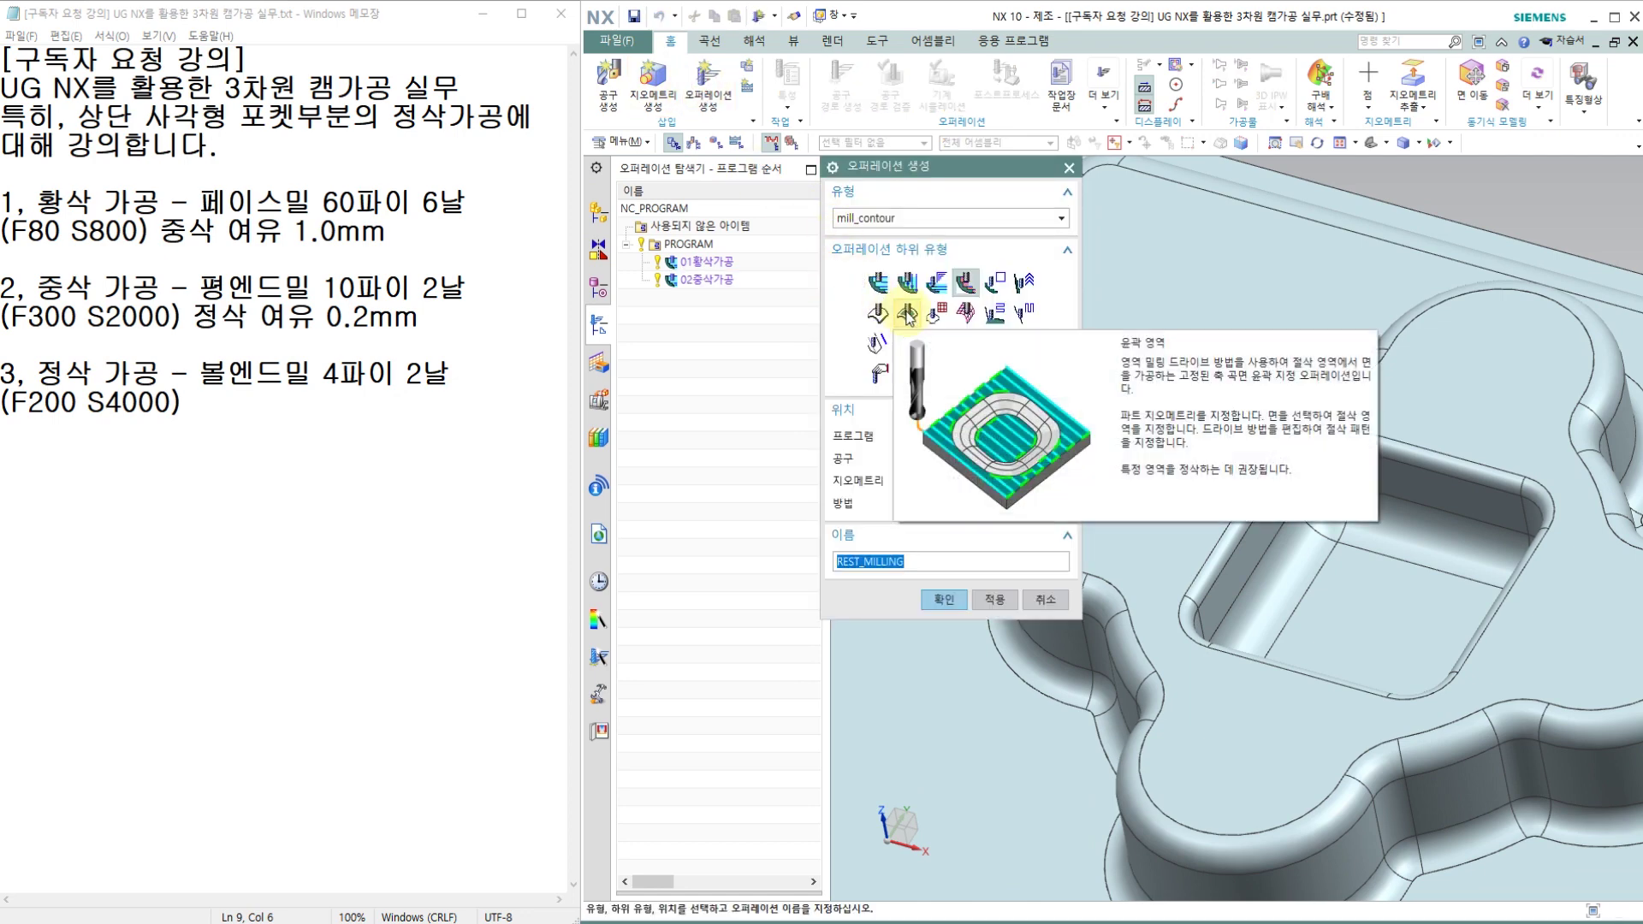
{"action": "left_click", "coordinate": [908, 315]}
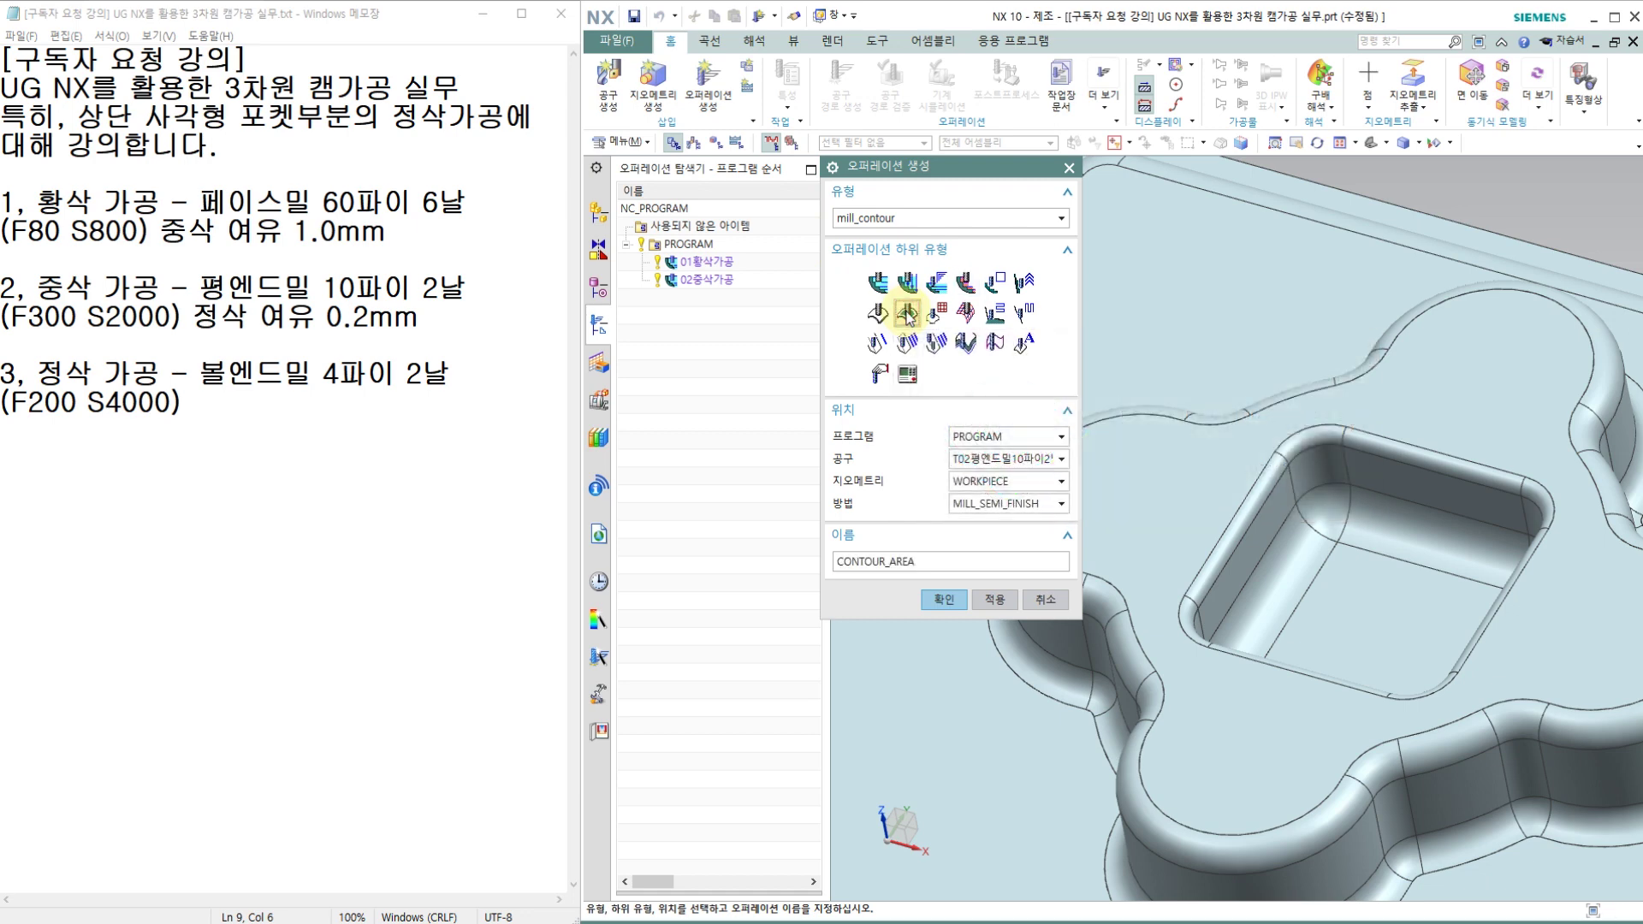
{"action": "left_click", "coordinate": [971, 459]}
{"action": "left_click", "coordinate": [987, 524]}
{"action": "left_click", "coordinate": [1006, 505]}
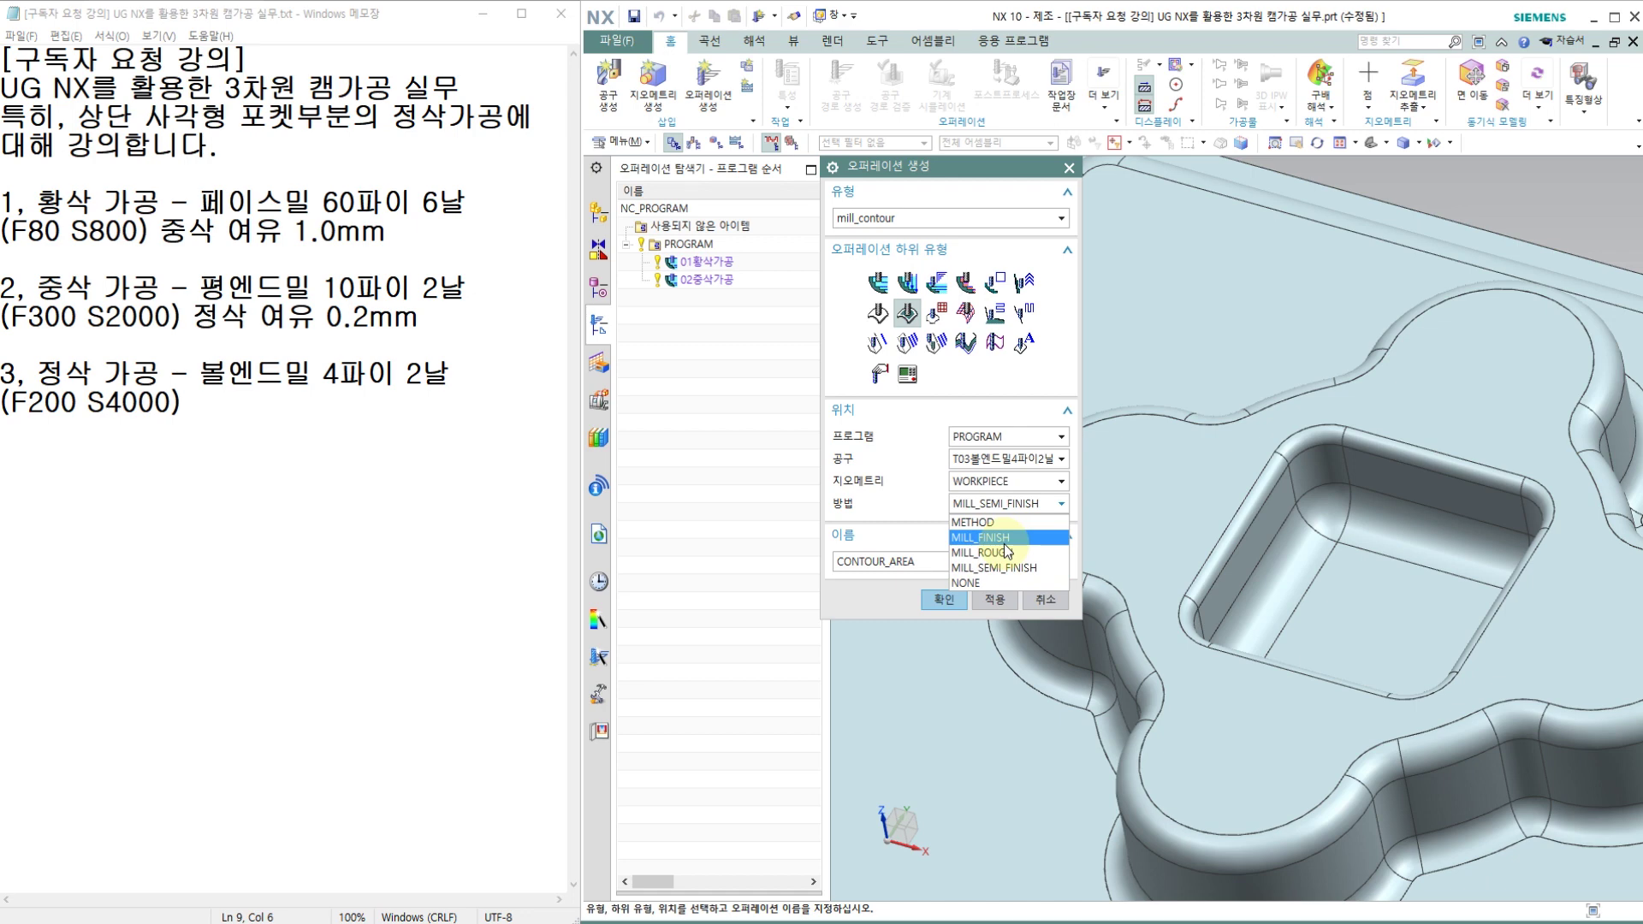
{"action": "left_click", "coordinate": [998, 538]}
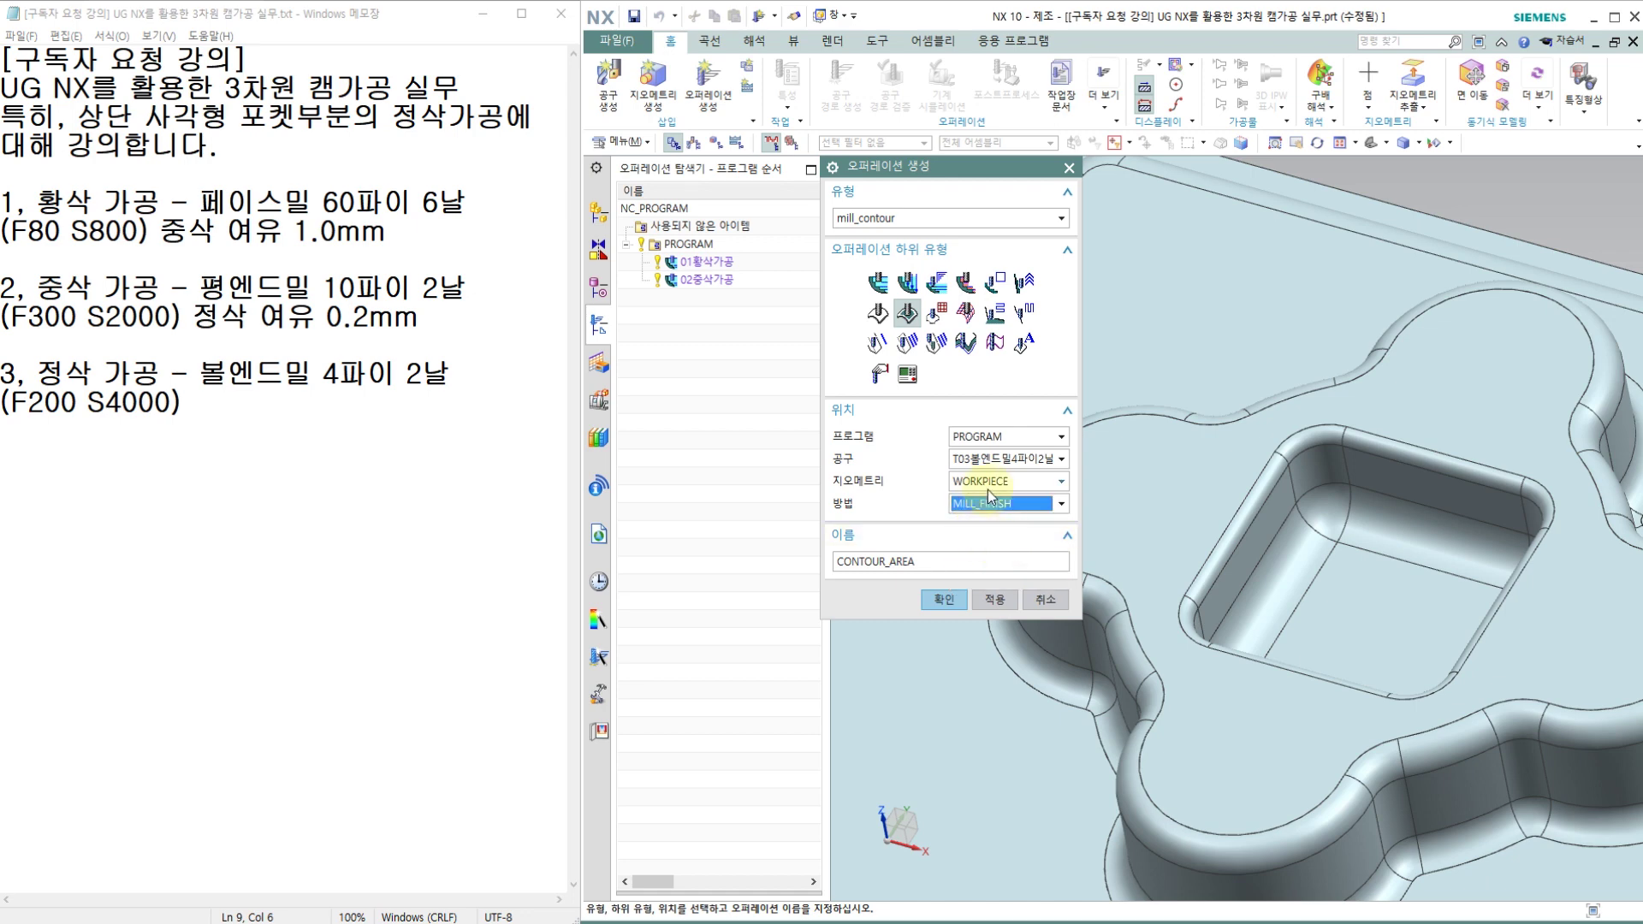
{"action": "double_click", "coordinate": [965, 559]}
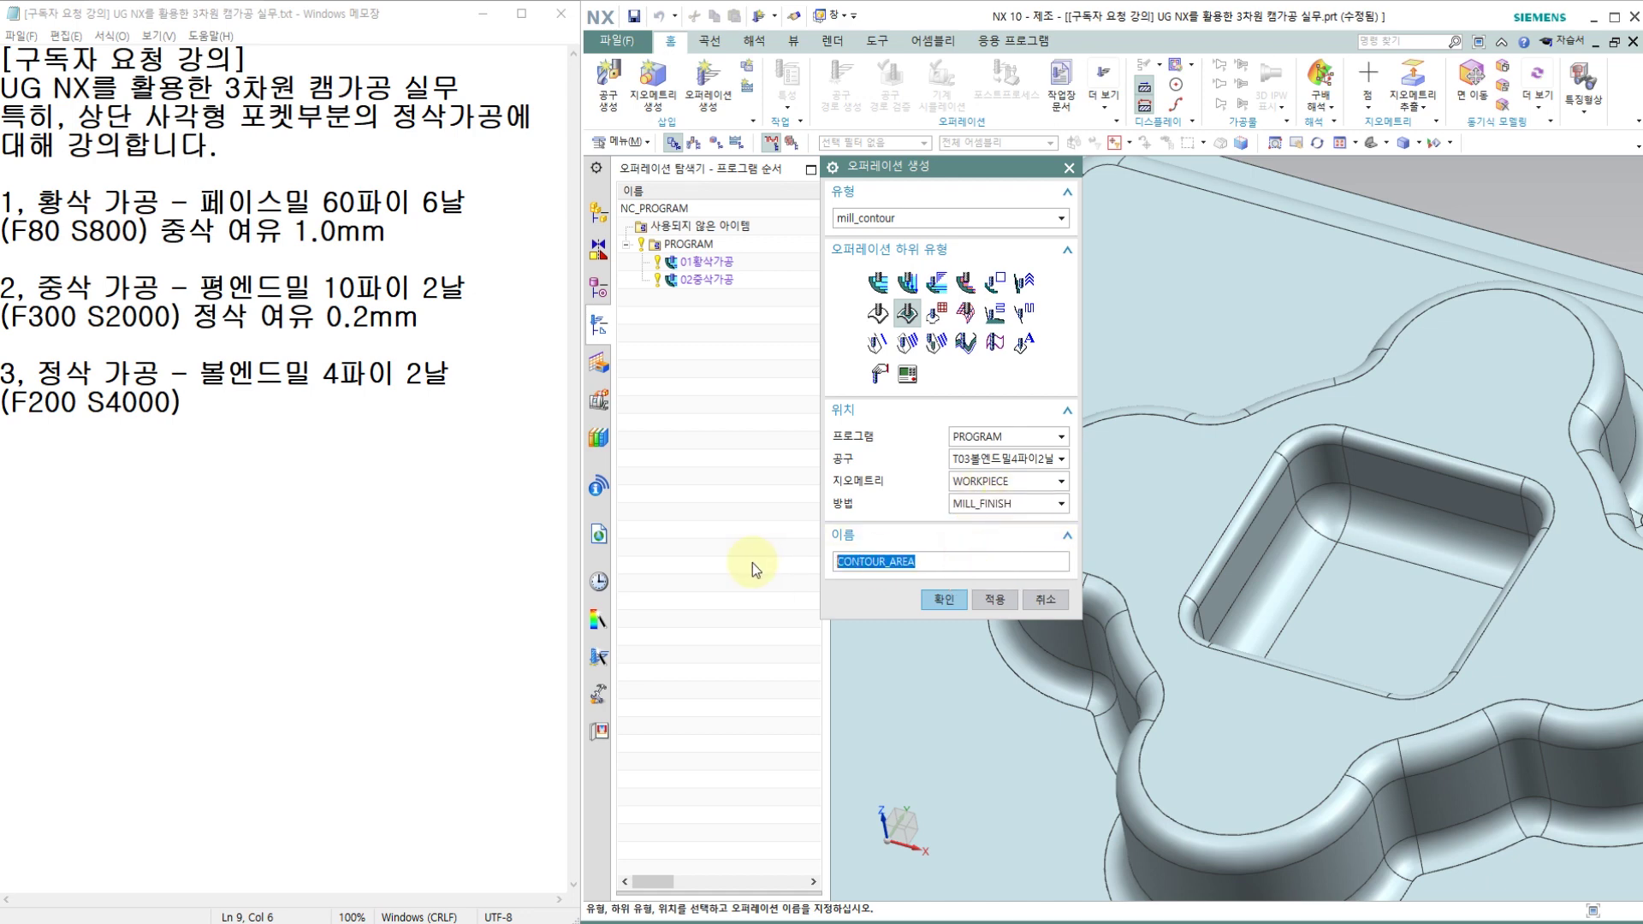
{"action": "type", "text": "03정삭가"}
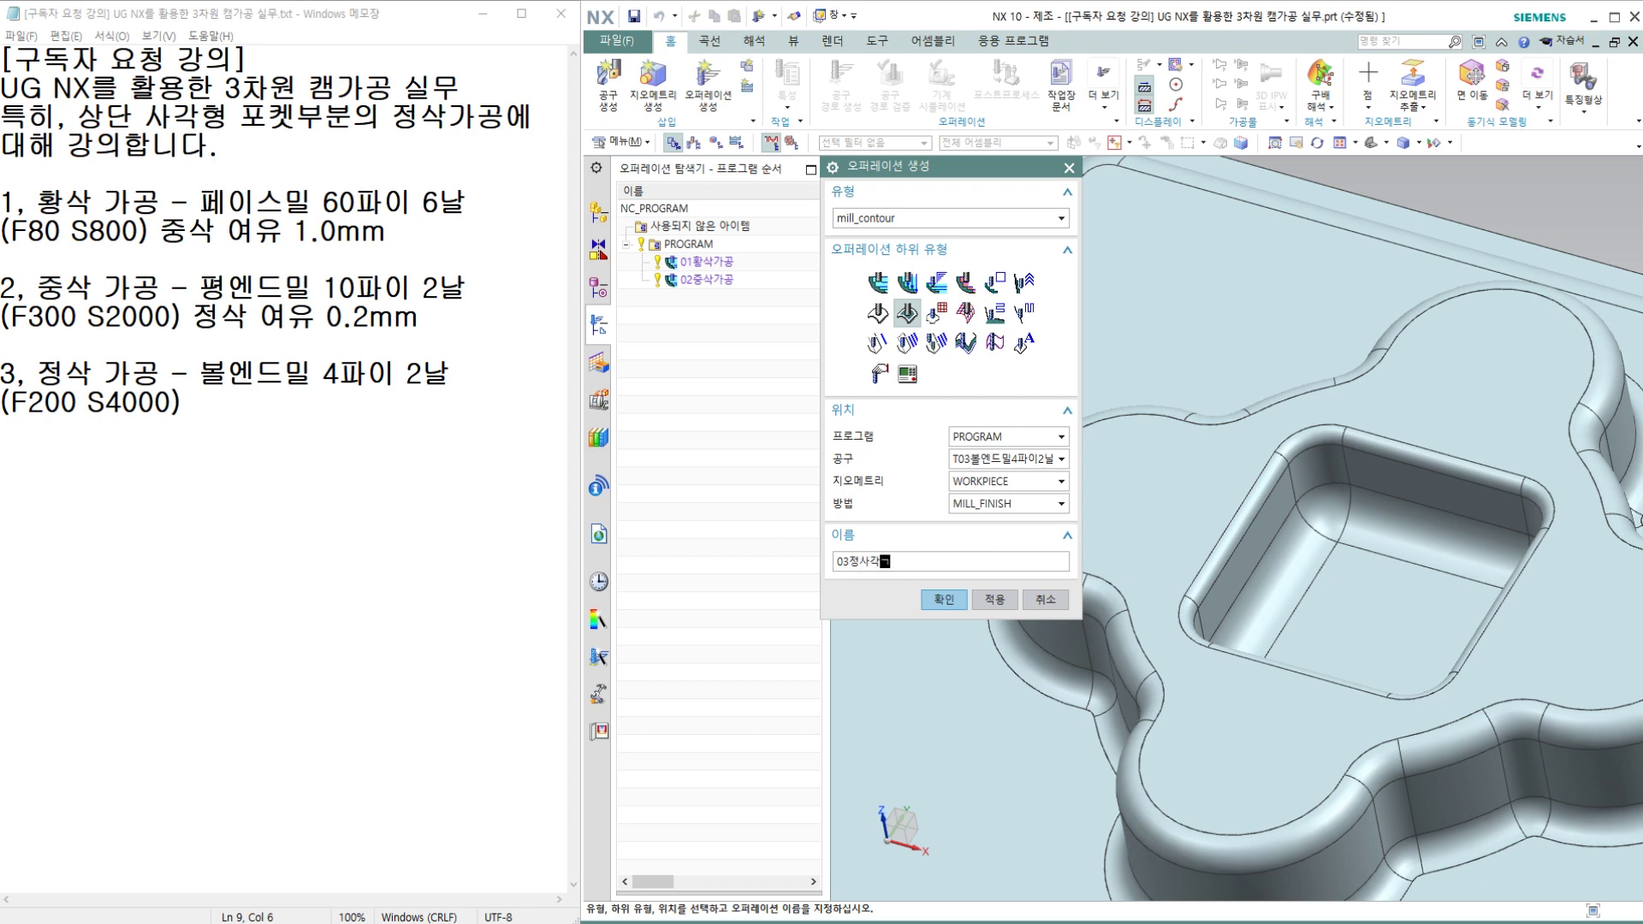
{"action": "key", "text": "Return"}
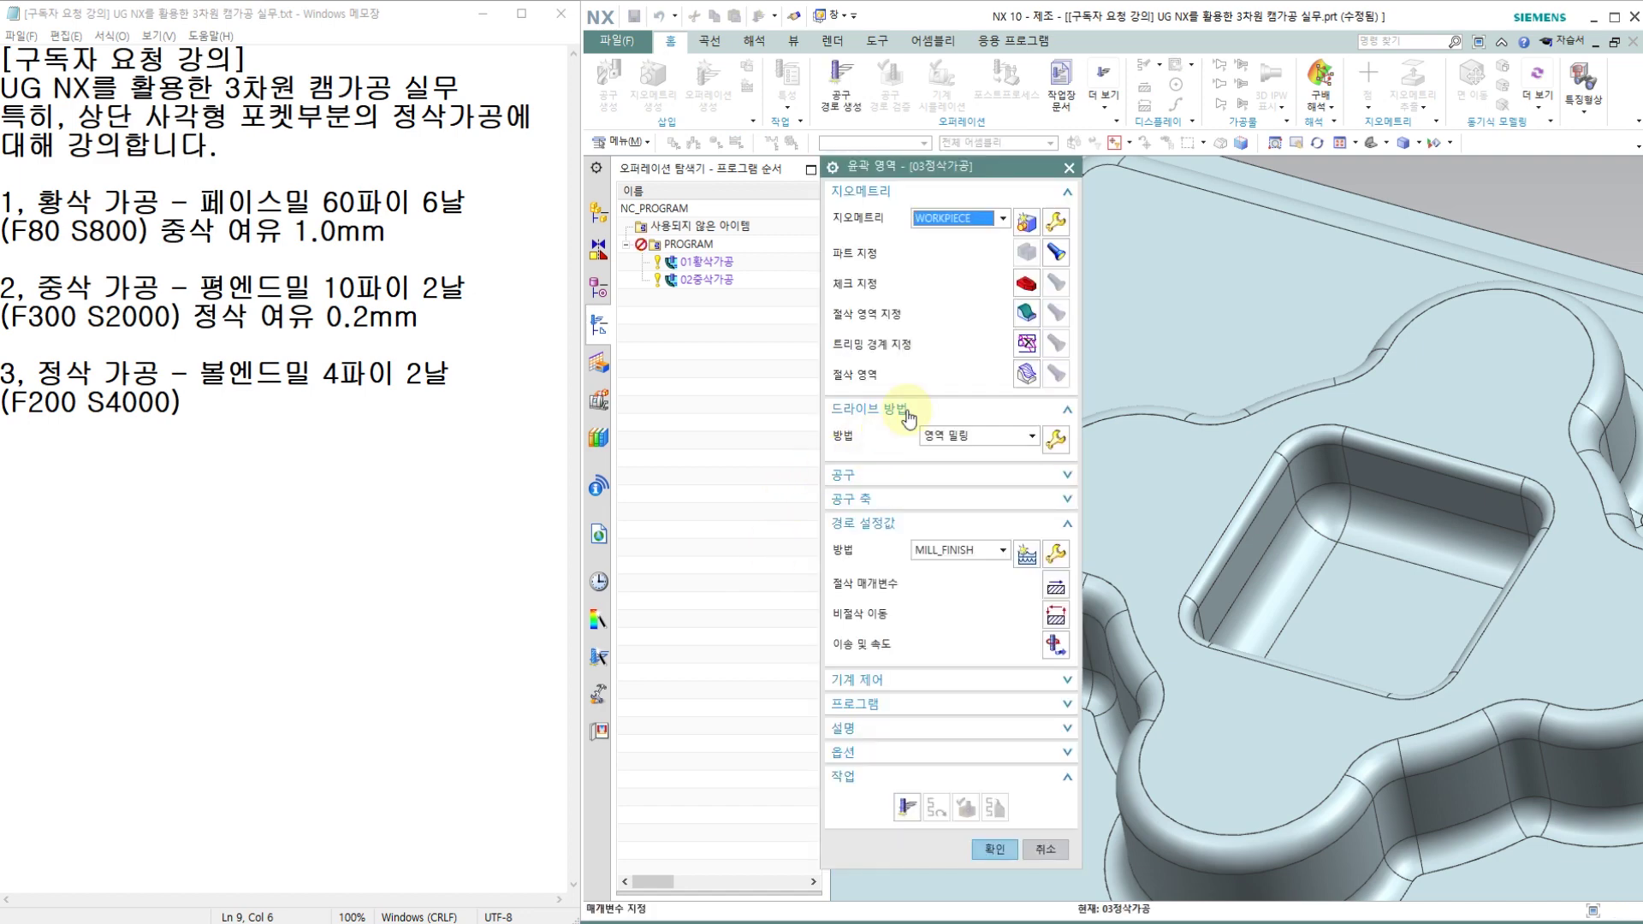
Select all faces of the square pocket, including its corner and edge blends, as the operation's cut area.
{"action": "left_click", "coordinate": [1028, 314]}
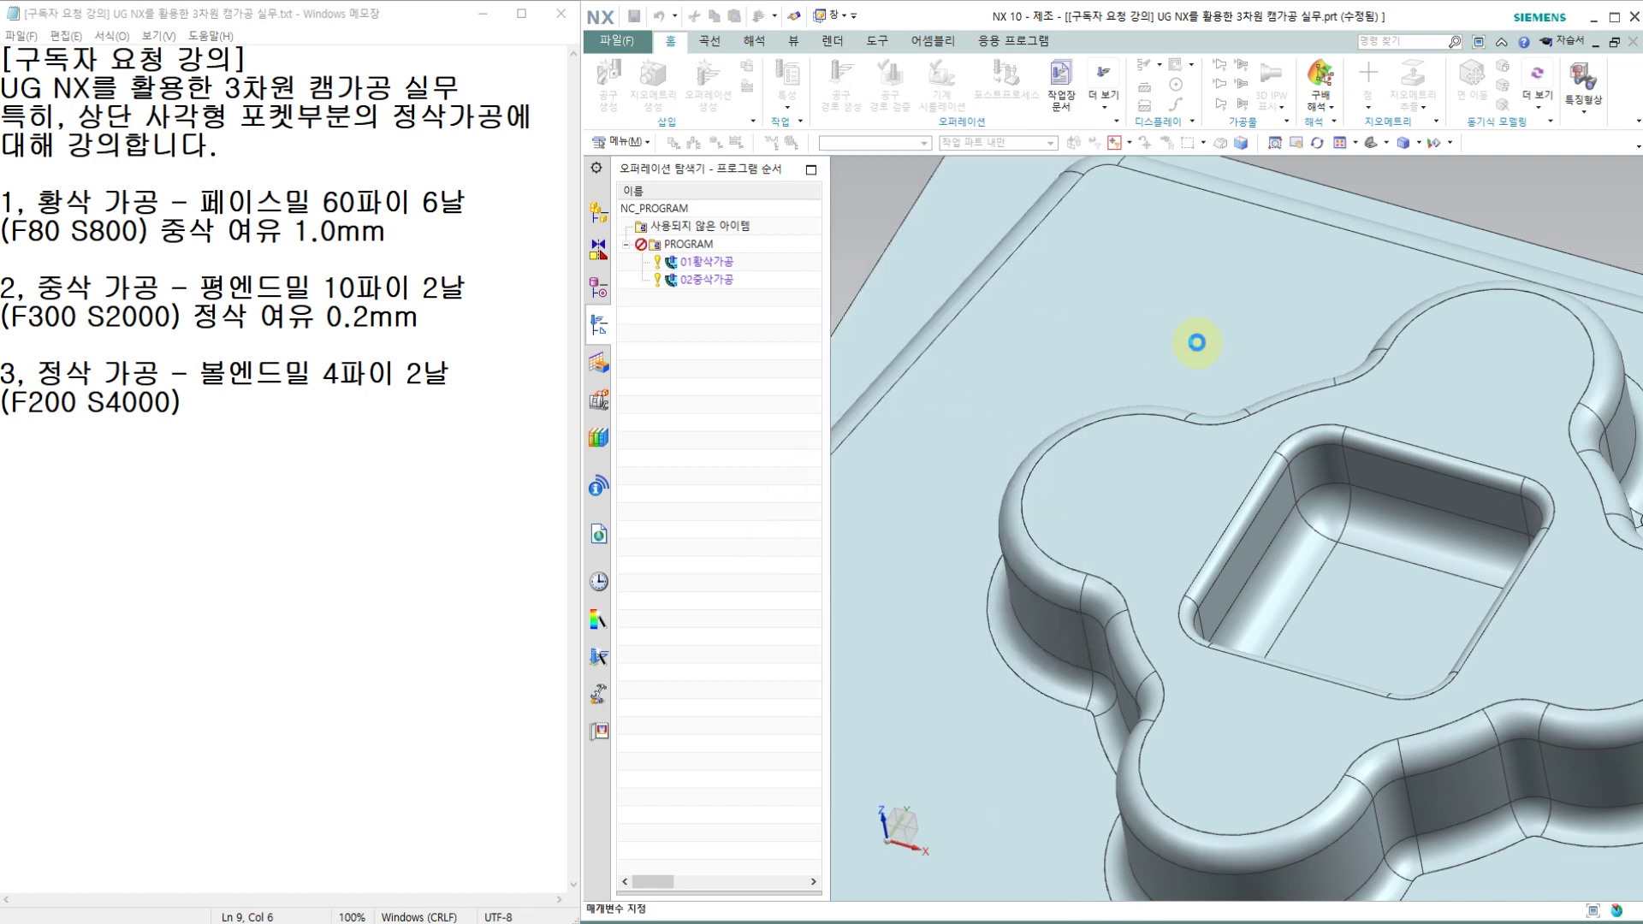
{"action": "scroll", "coordinate": [1216, 357], "scroll_direction": "down", "scroll_amount": 2}
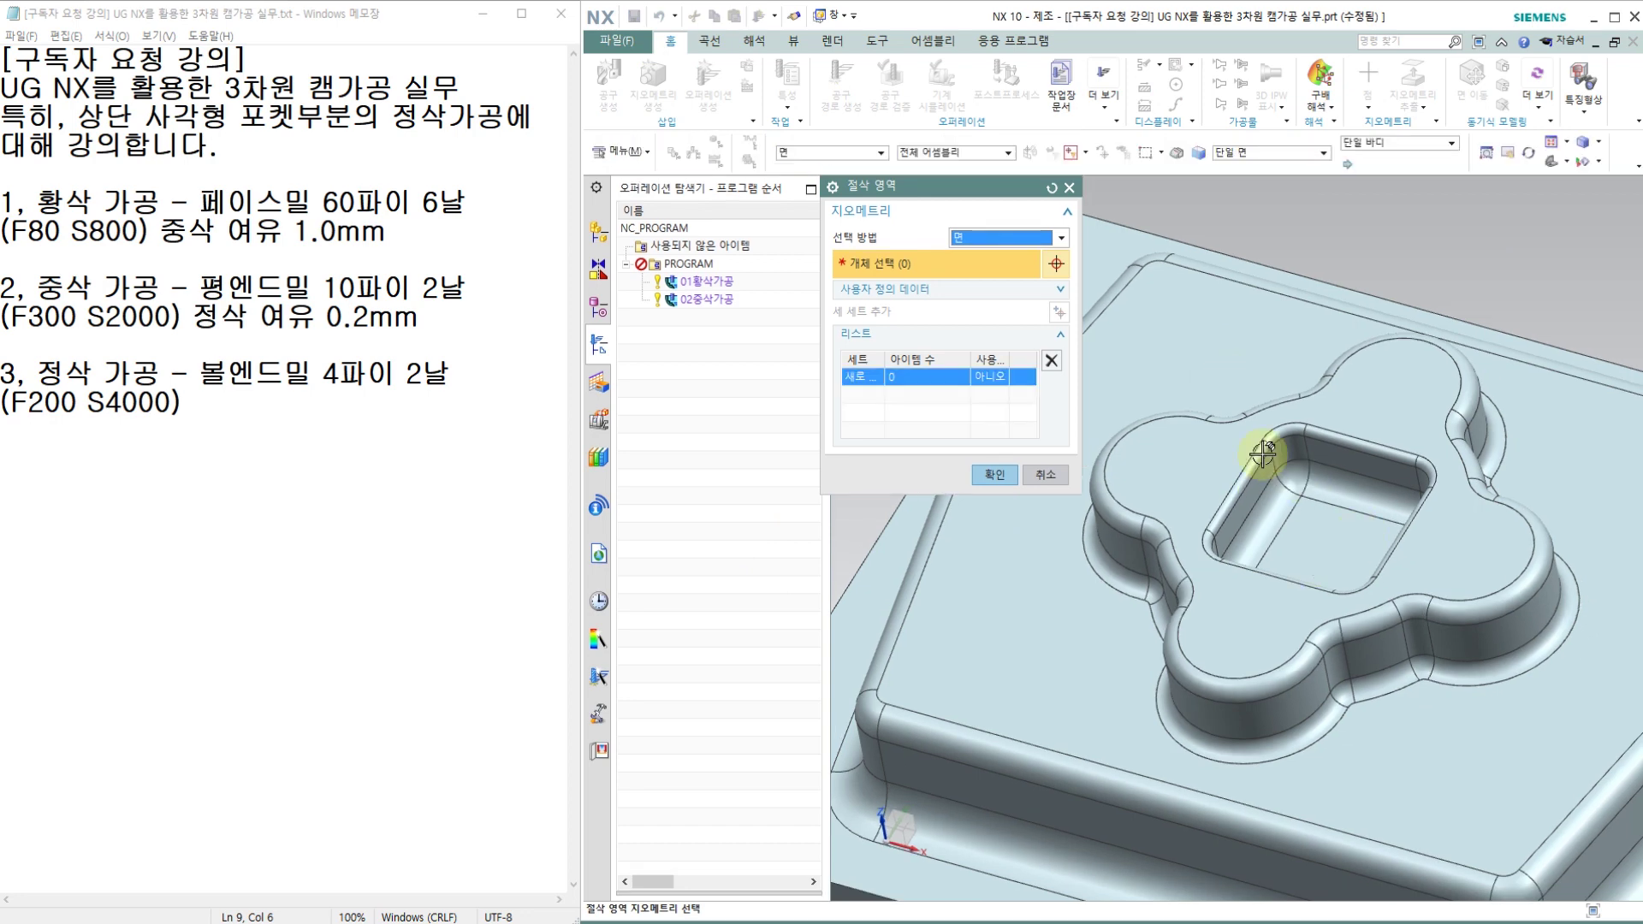
{"action": "scroll", "coordinate": [1248, 422], "scroll_direction": "up", "scroll_amount": 2}
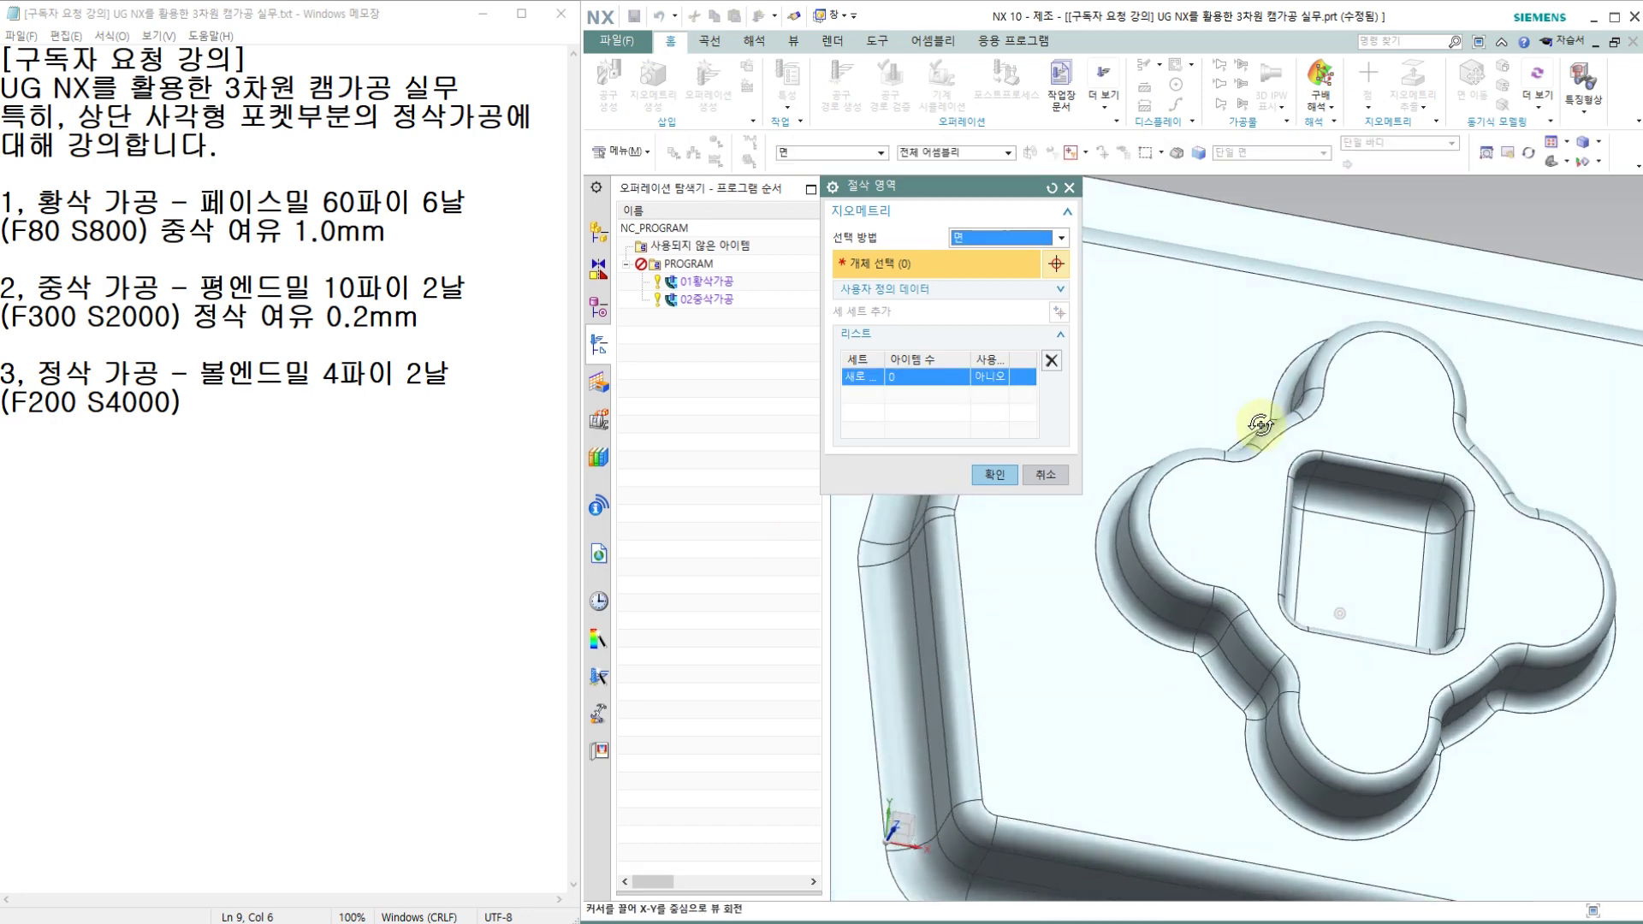
{"action": "key", "text": "F8"}
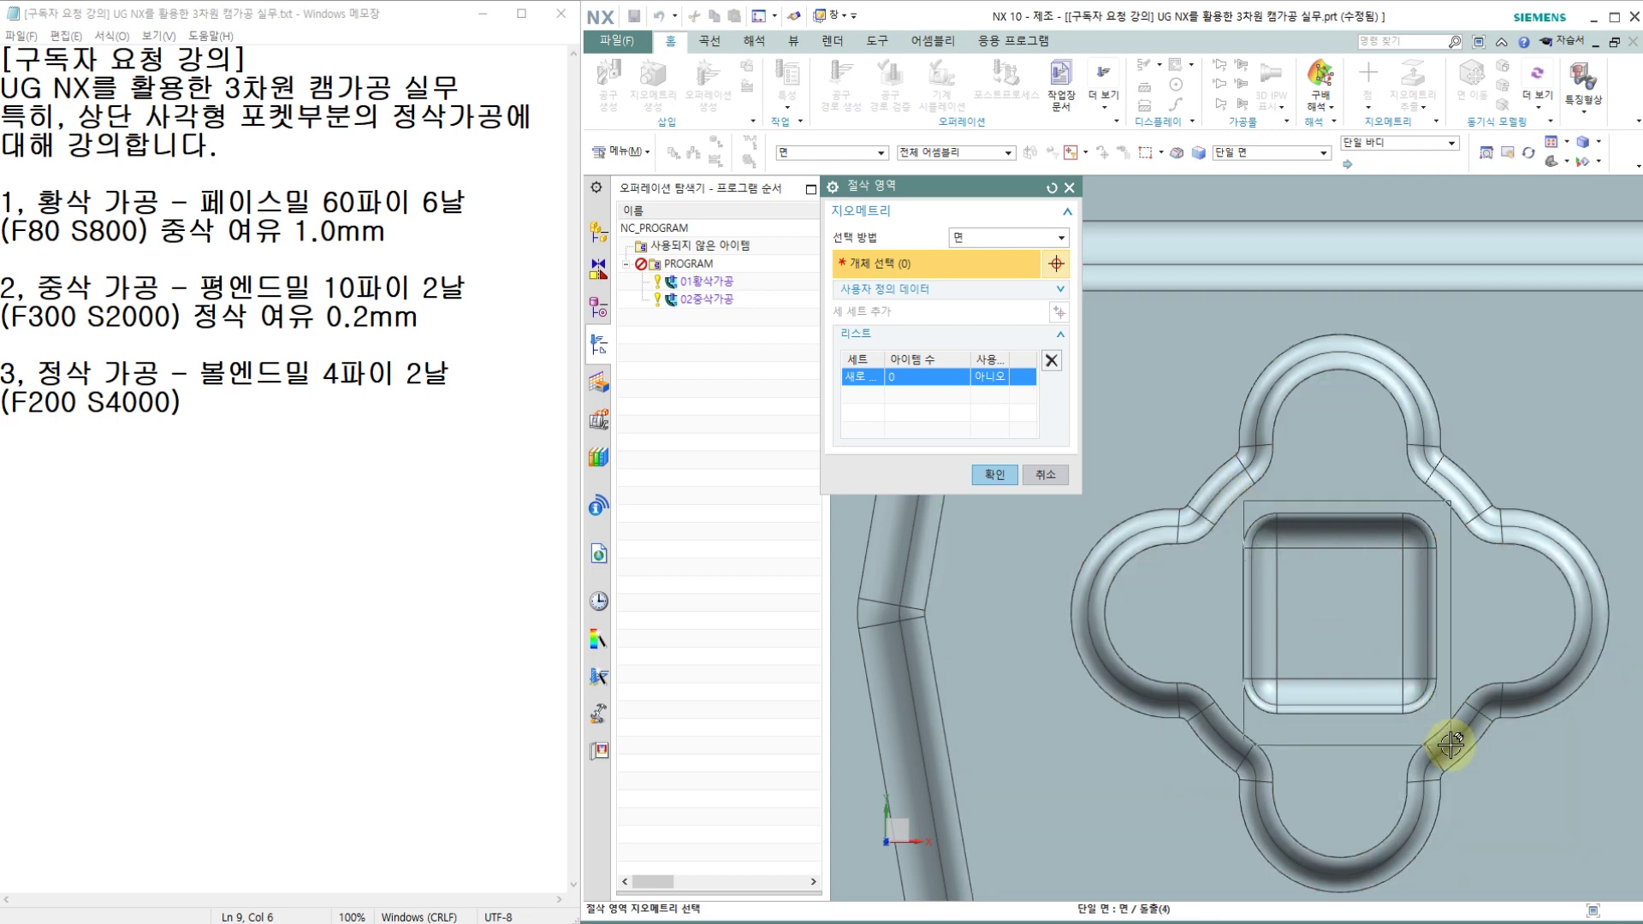
{"action": "left_click", "coordinate": [1413, 729]}
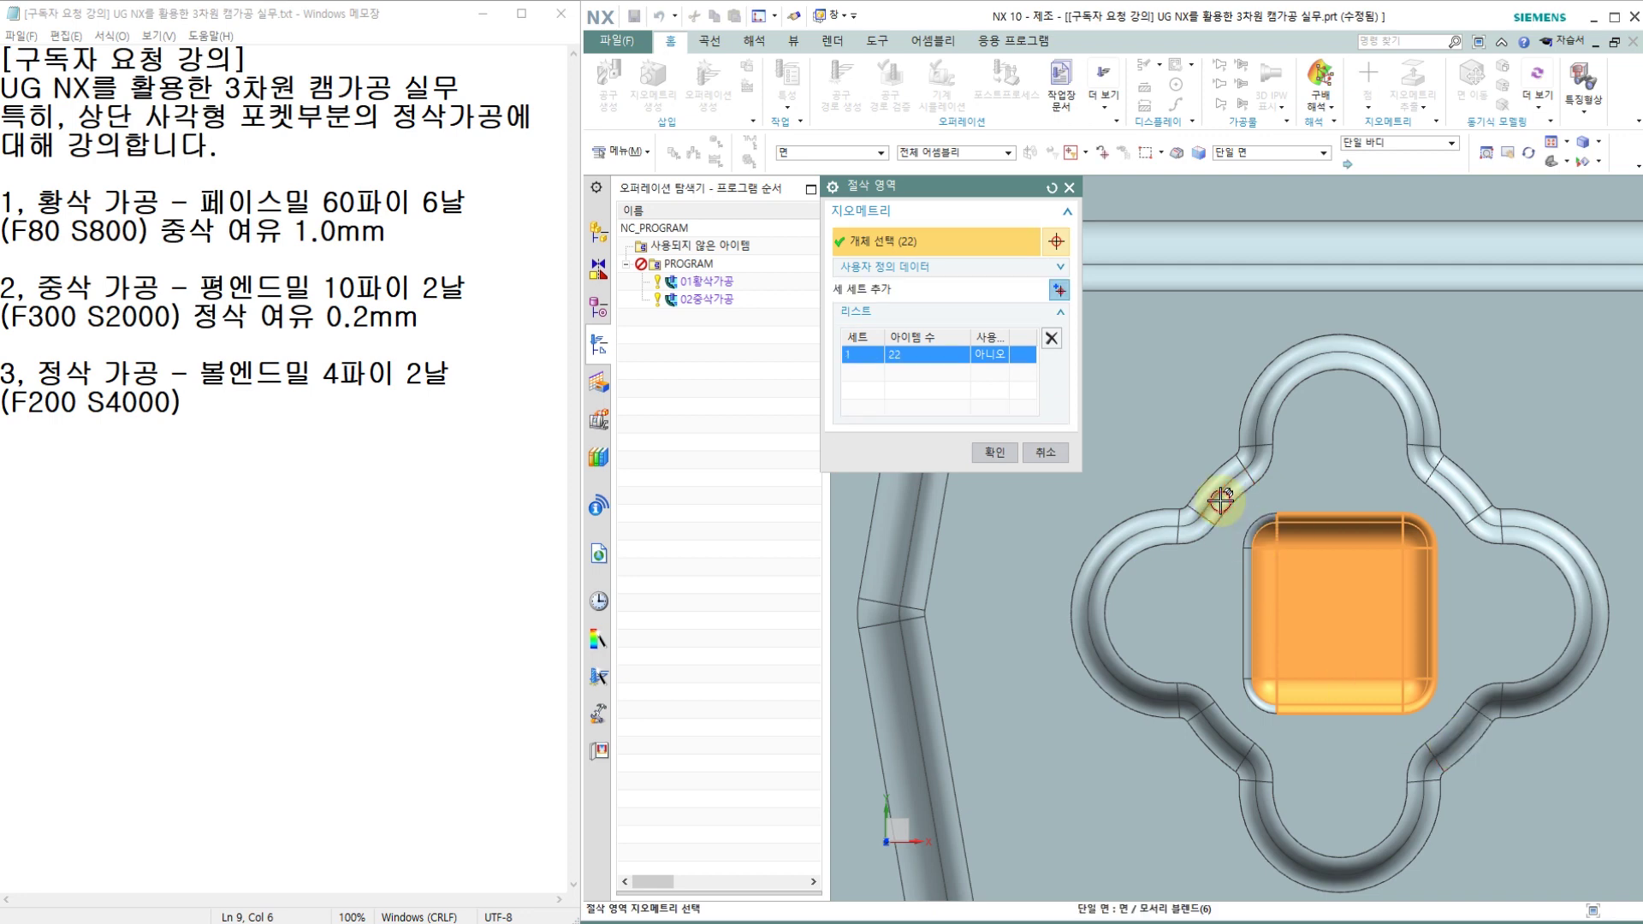
{"action": "left_click", "coordinate": [1310, 691]}
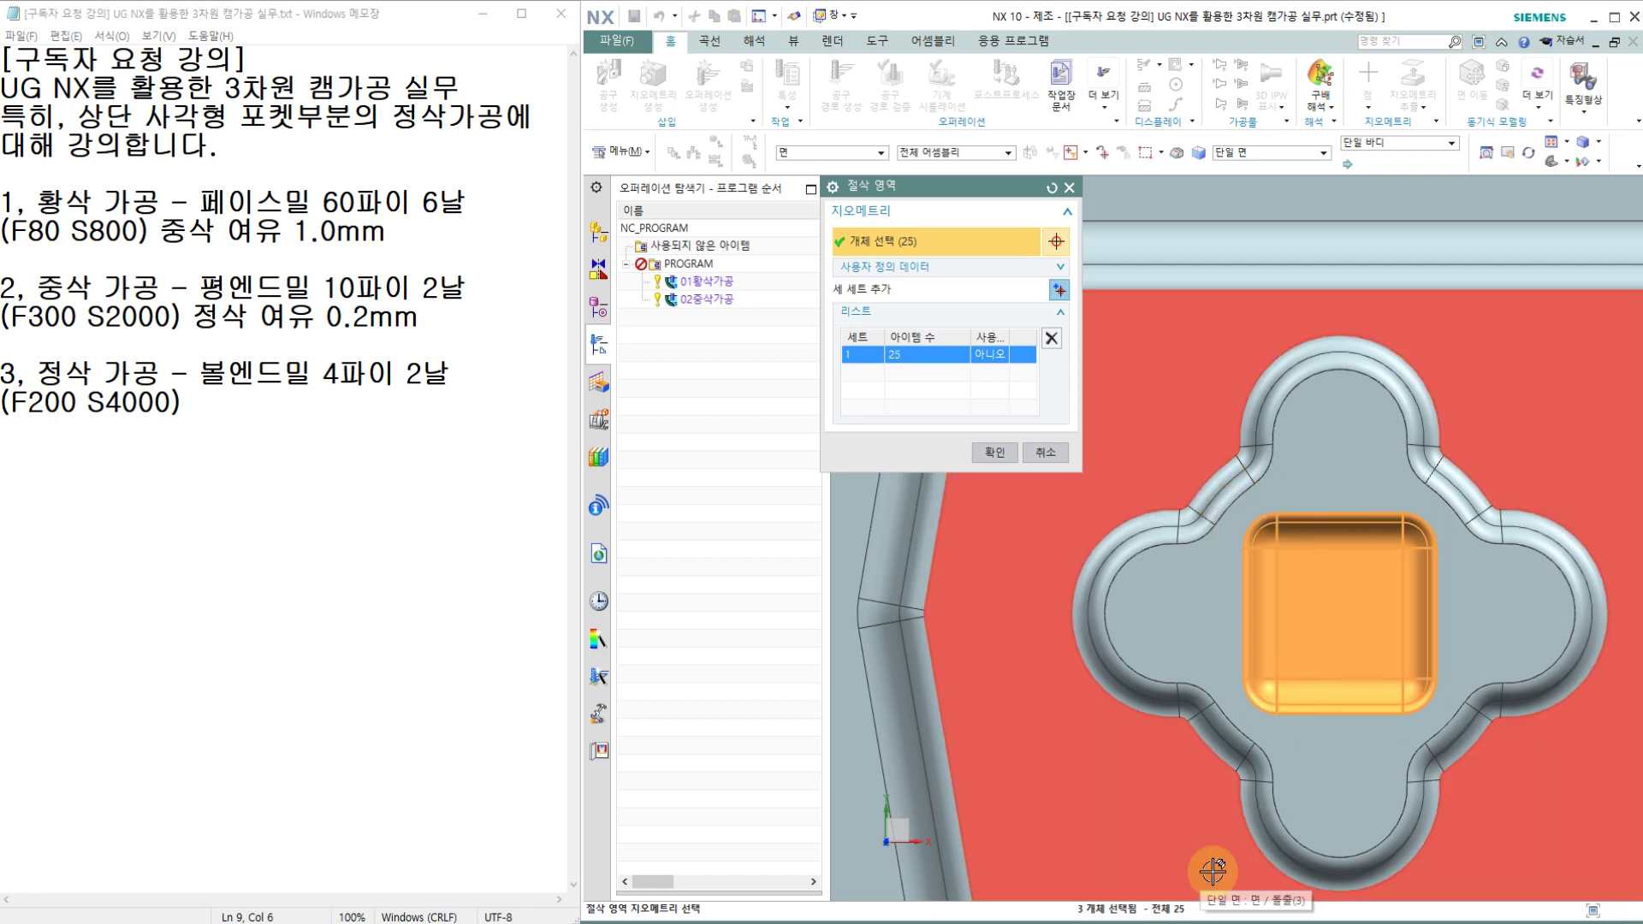
Try box-selecting the blend faces in one notch of the lobed boss into the cut area, and deselect them.
{"action": "middle_click_drag", "start_coordinate": [1356, 555], "coordinate": [1305, 477]}
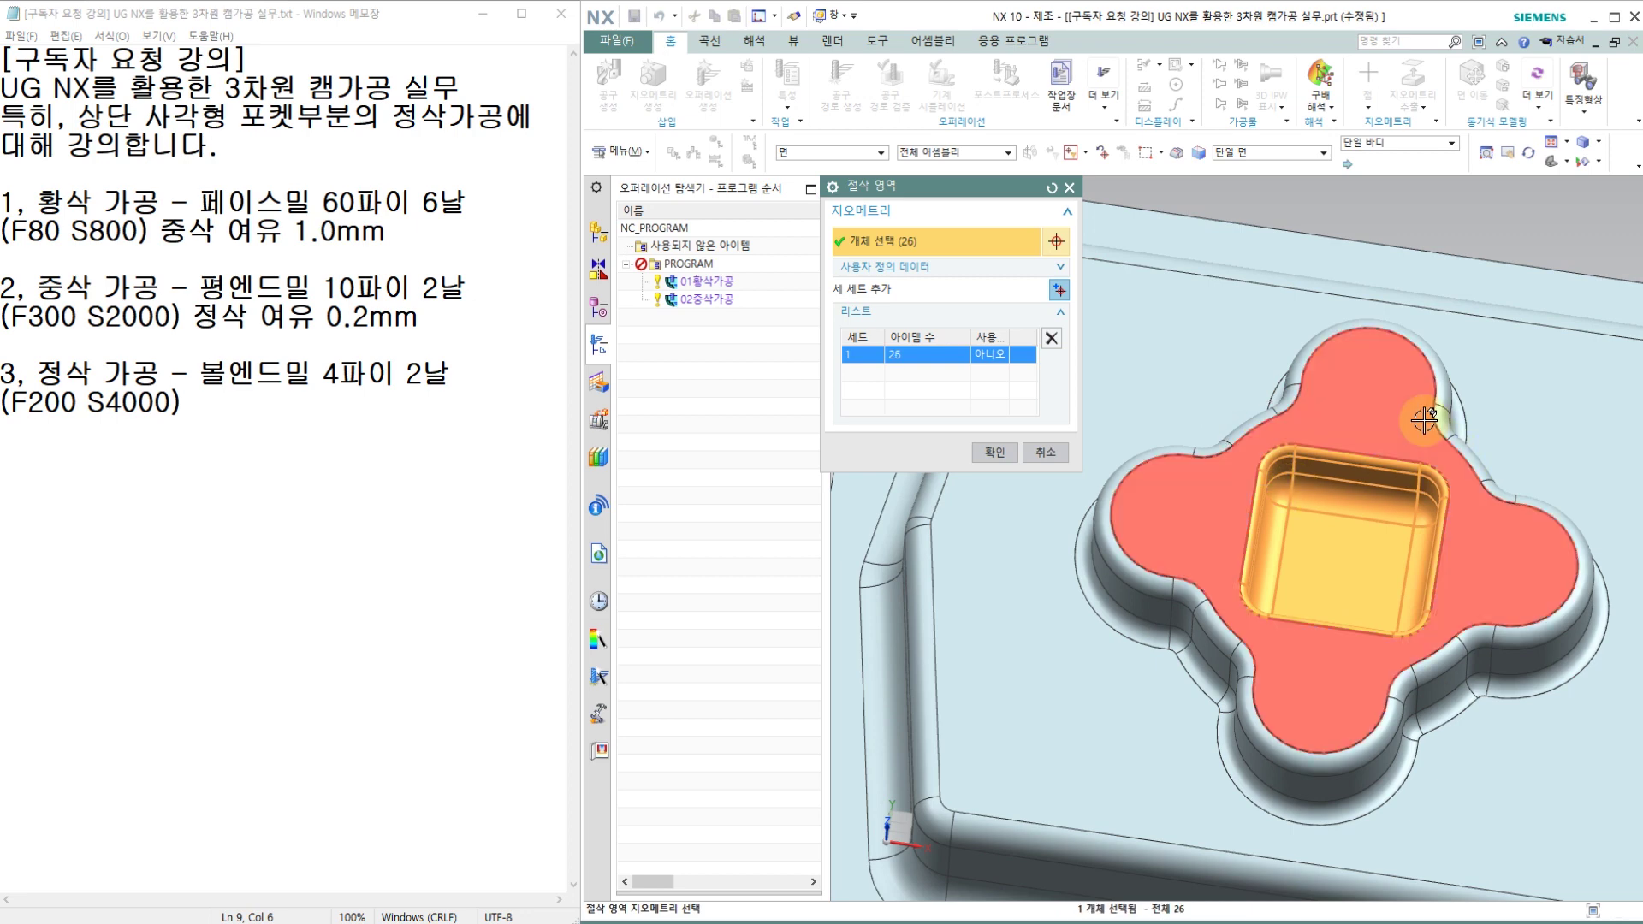
{"action": "left_click_drag", "start_coordinate": [1422, 419], "coordinate": [1499, 481]}
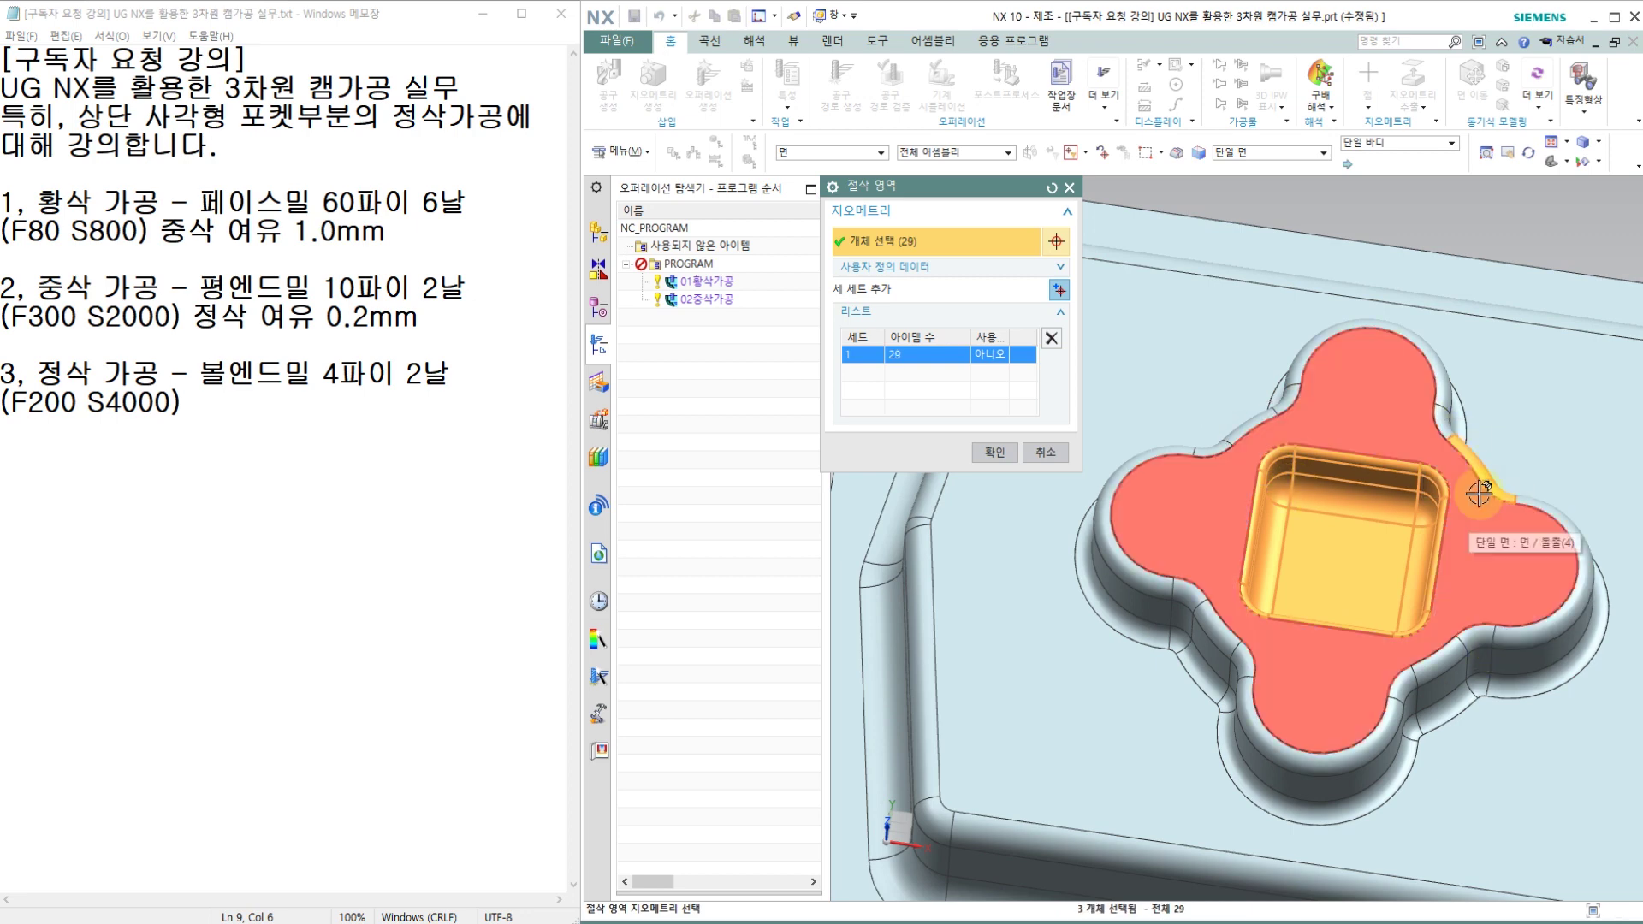
{"action": "scroll", "coordinate": [1502, 488], "scroll_direction": "up", "scroll_amount": 2}
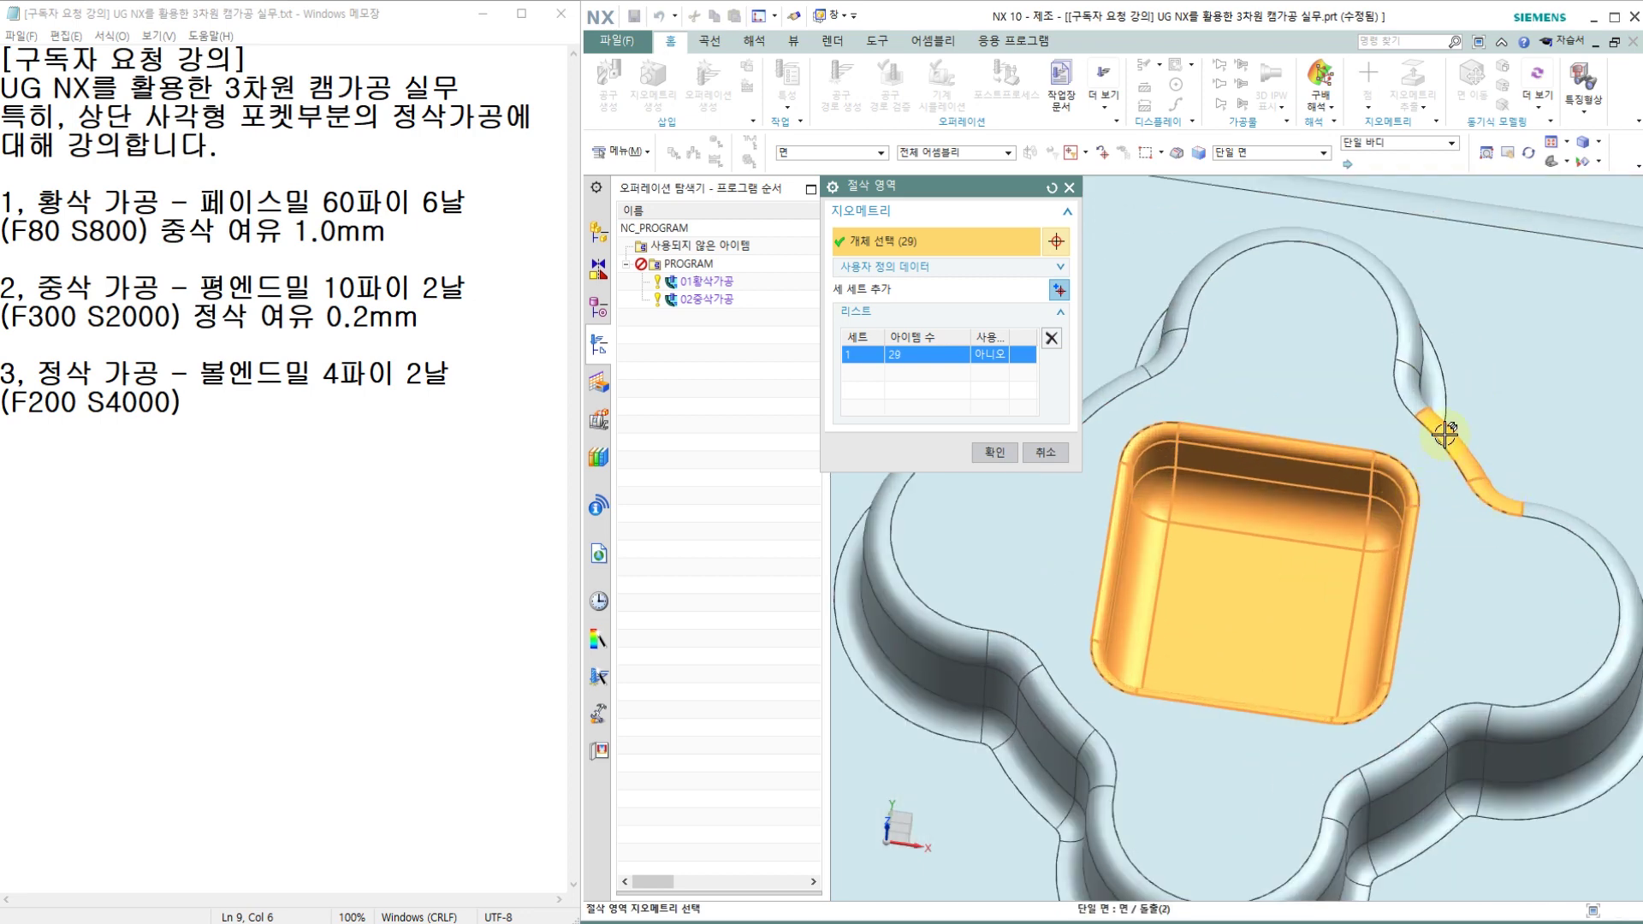
{"action": "middle_click_drag", "start_coordinate": [1508, 477], "coordinate": [1449, 477]}
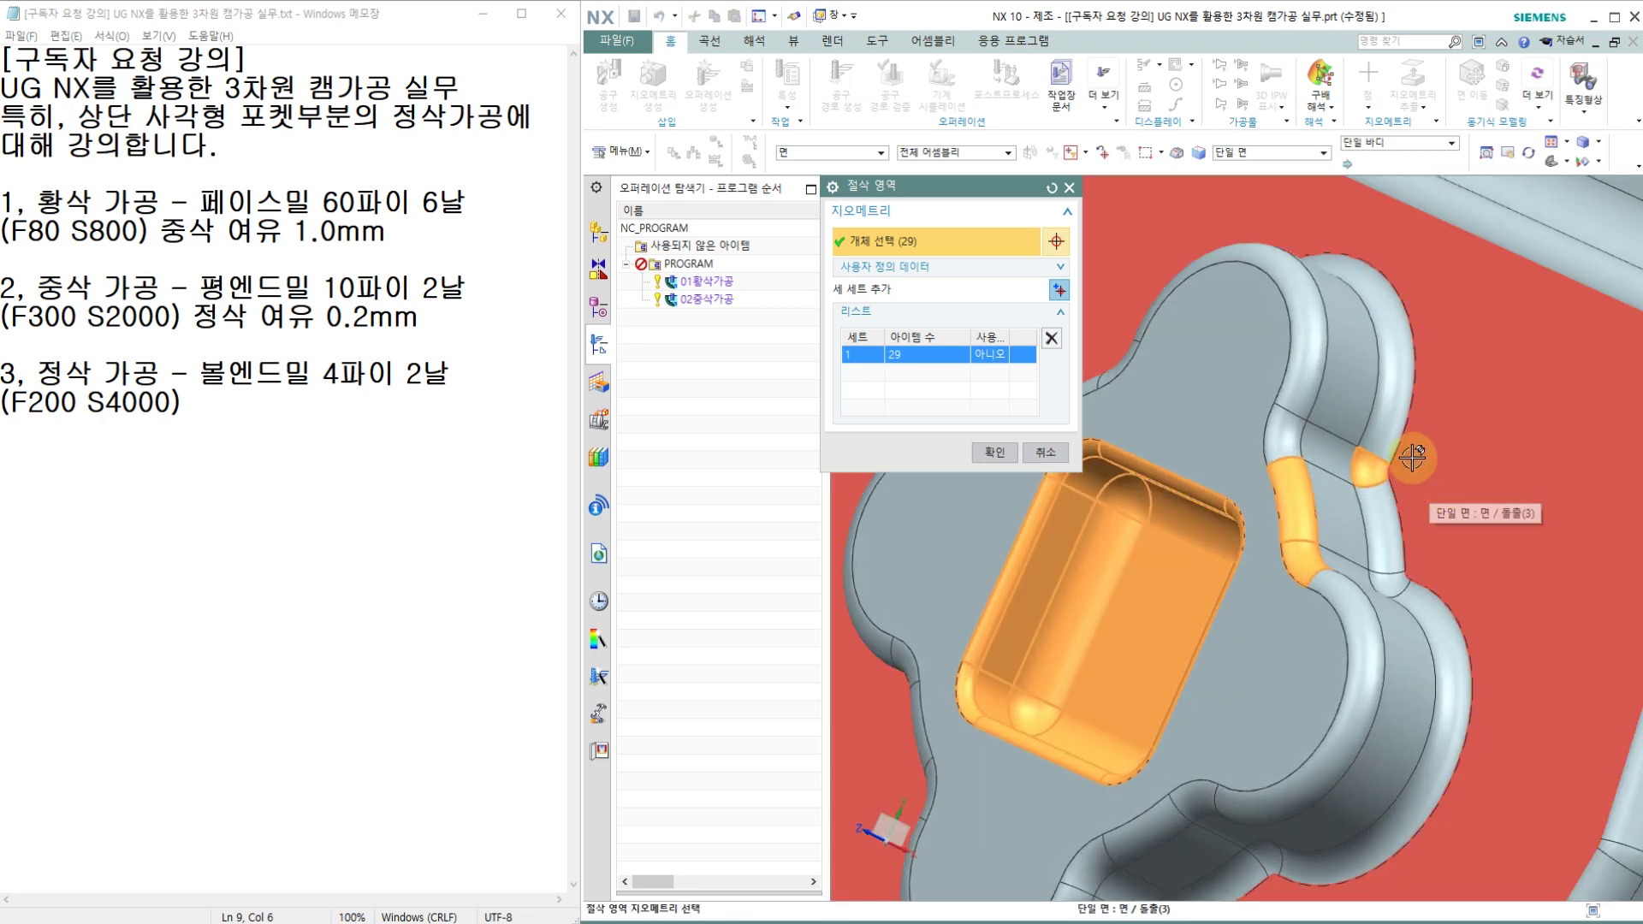
{"action": "left_click", "coordinate": [1372, 467], "text": "shift"}
{"action": "left_click", "coordinate": [1292, 501], "text": "shift"}
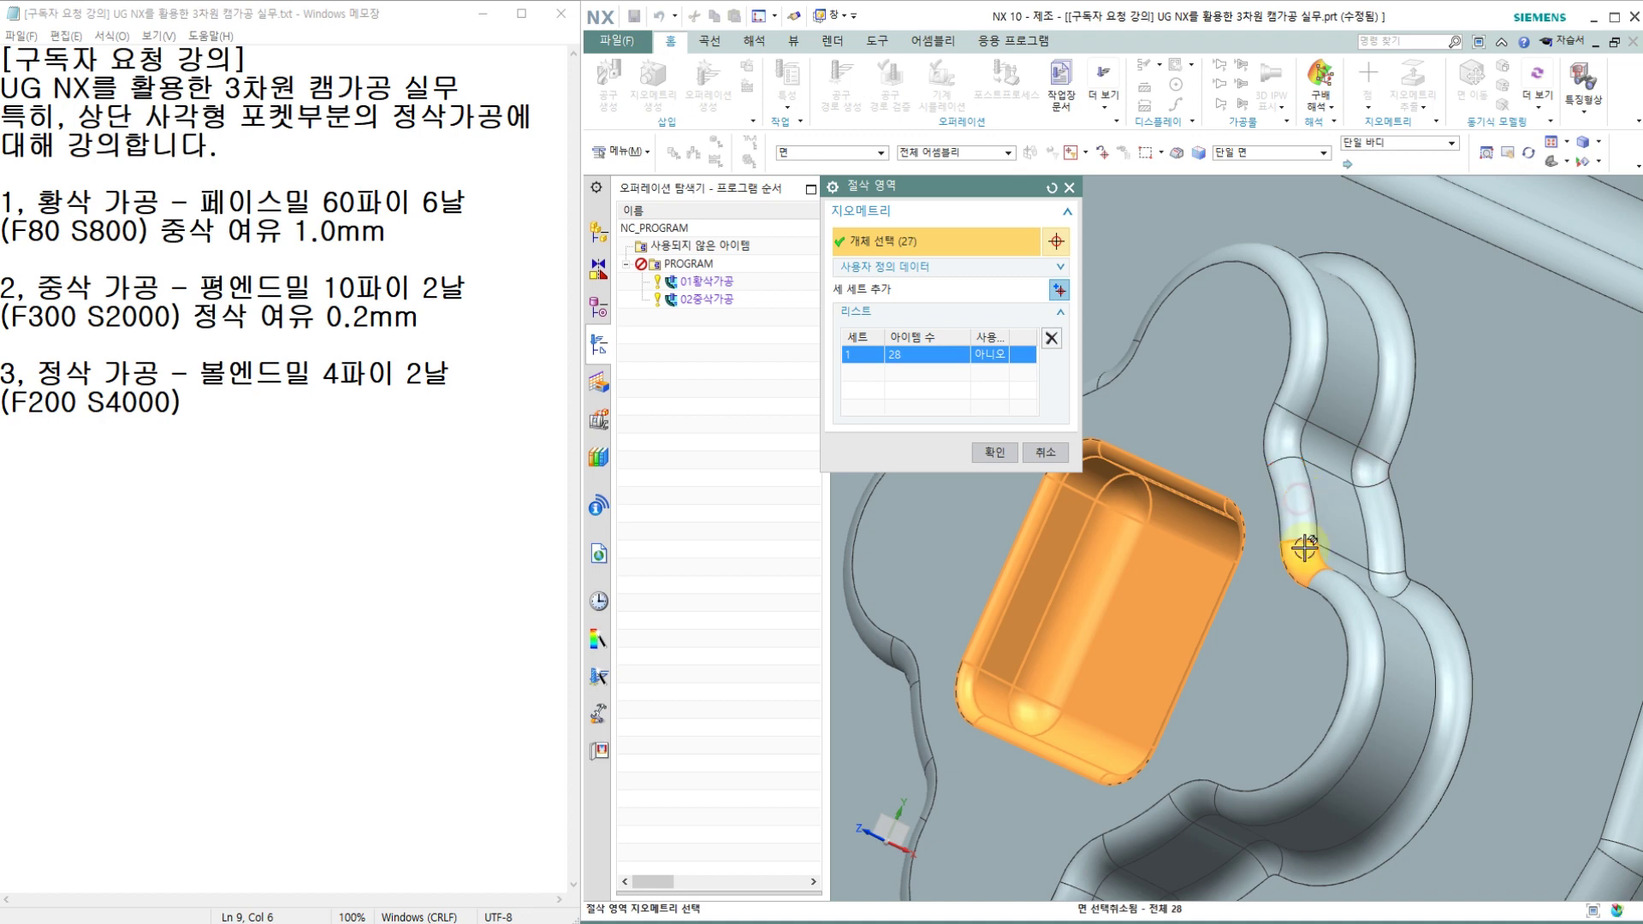
{"action": "left_click", "coordinate": [1304, 548], "text": "shift"}
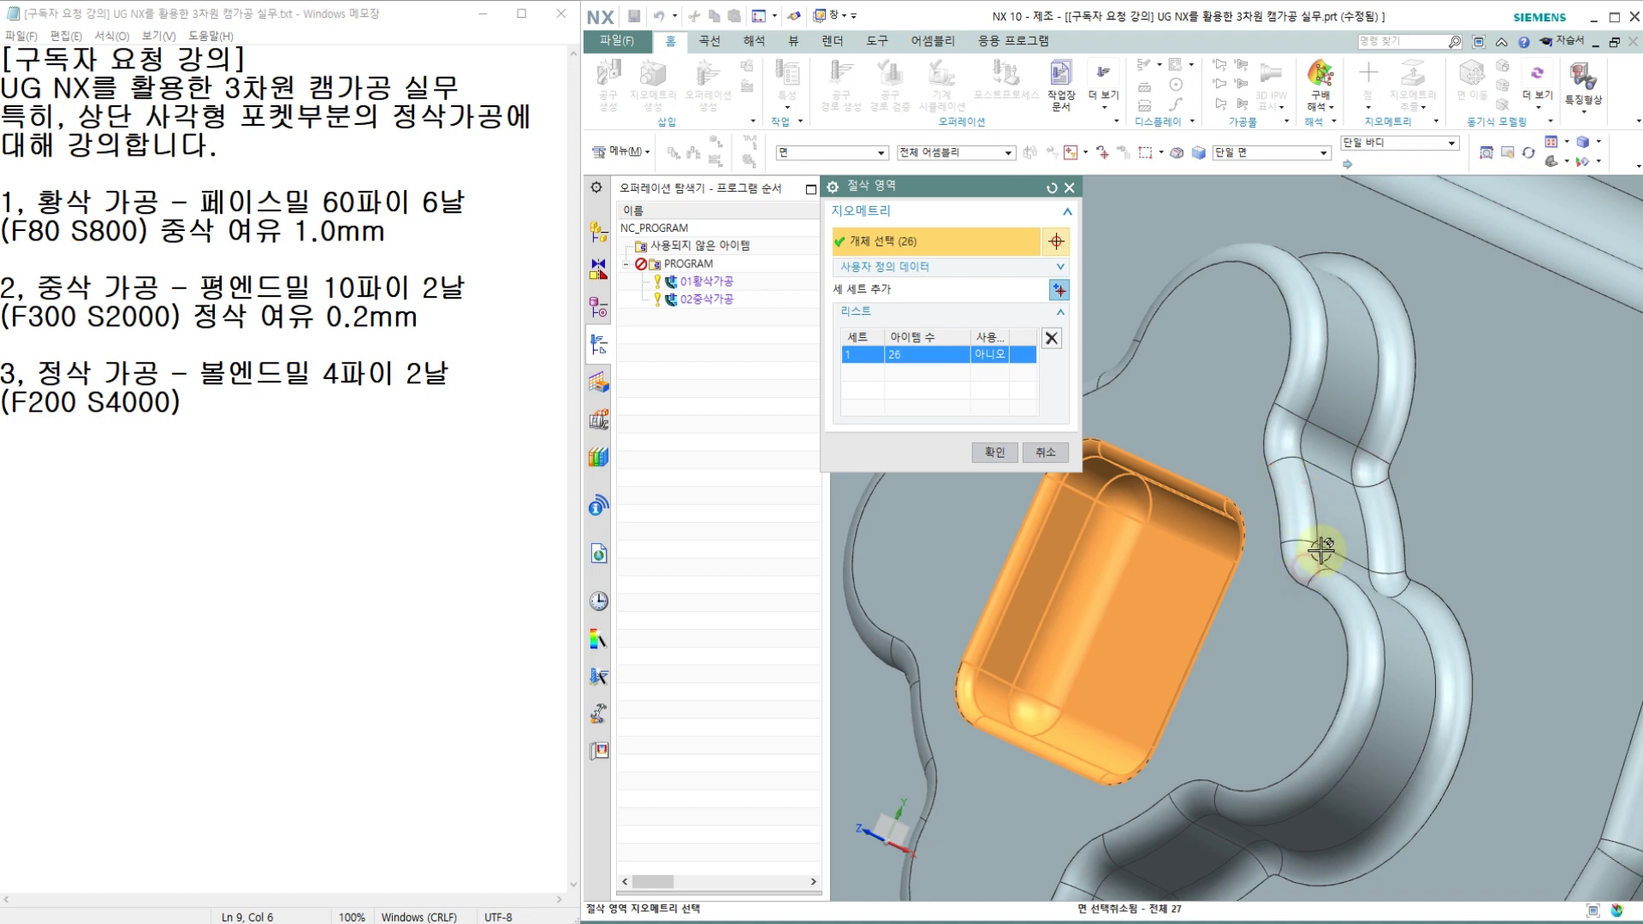
Try adding the base fillet face of the boss's notch, and deselect it and the remaining stray face outside the pocket.
{"action": "left_click", "coordinate": [1393, 518]}
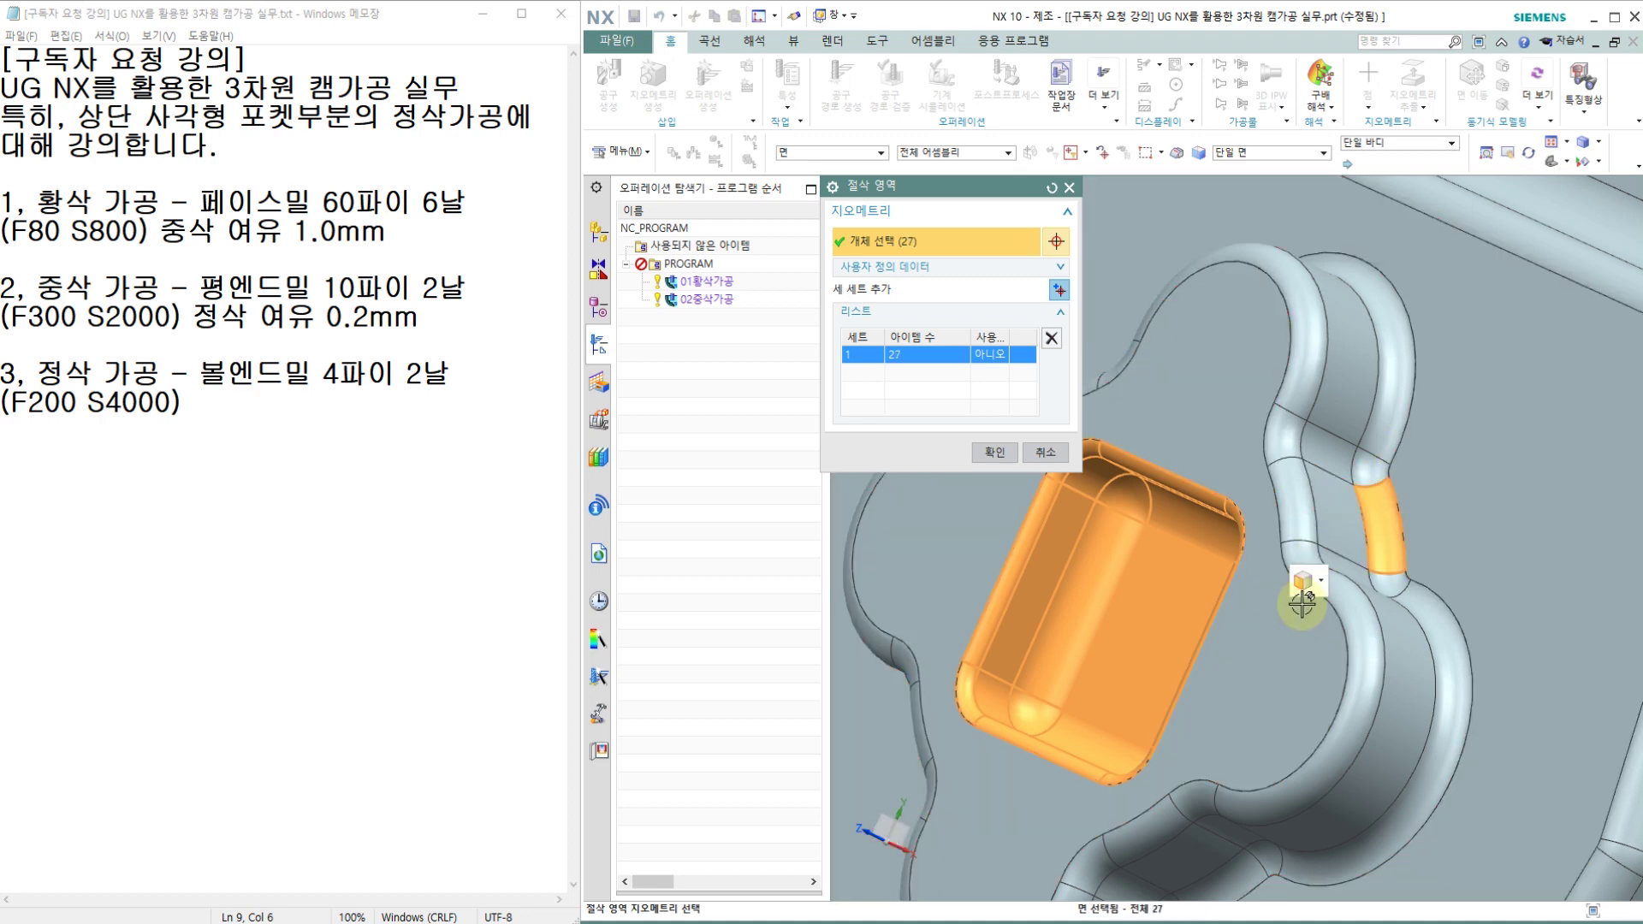
{"action": "left_click", "coordinate": [1372, 551], "text": "shift"}
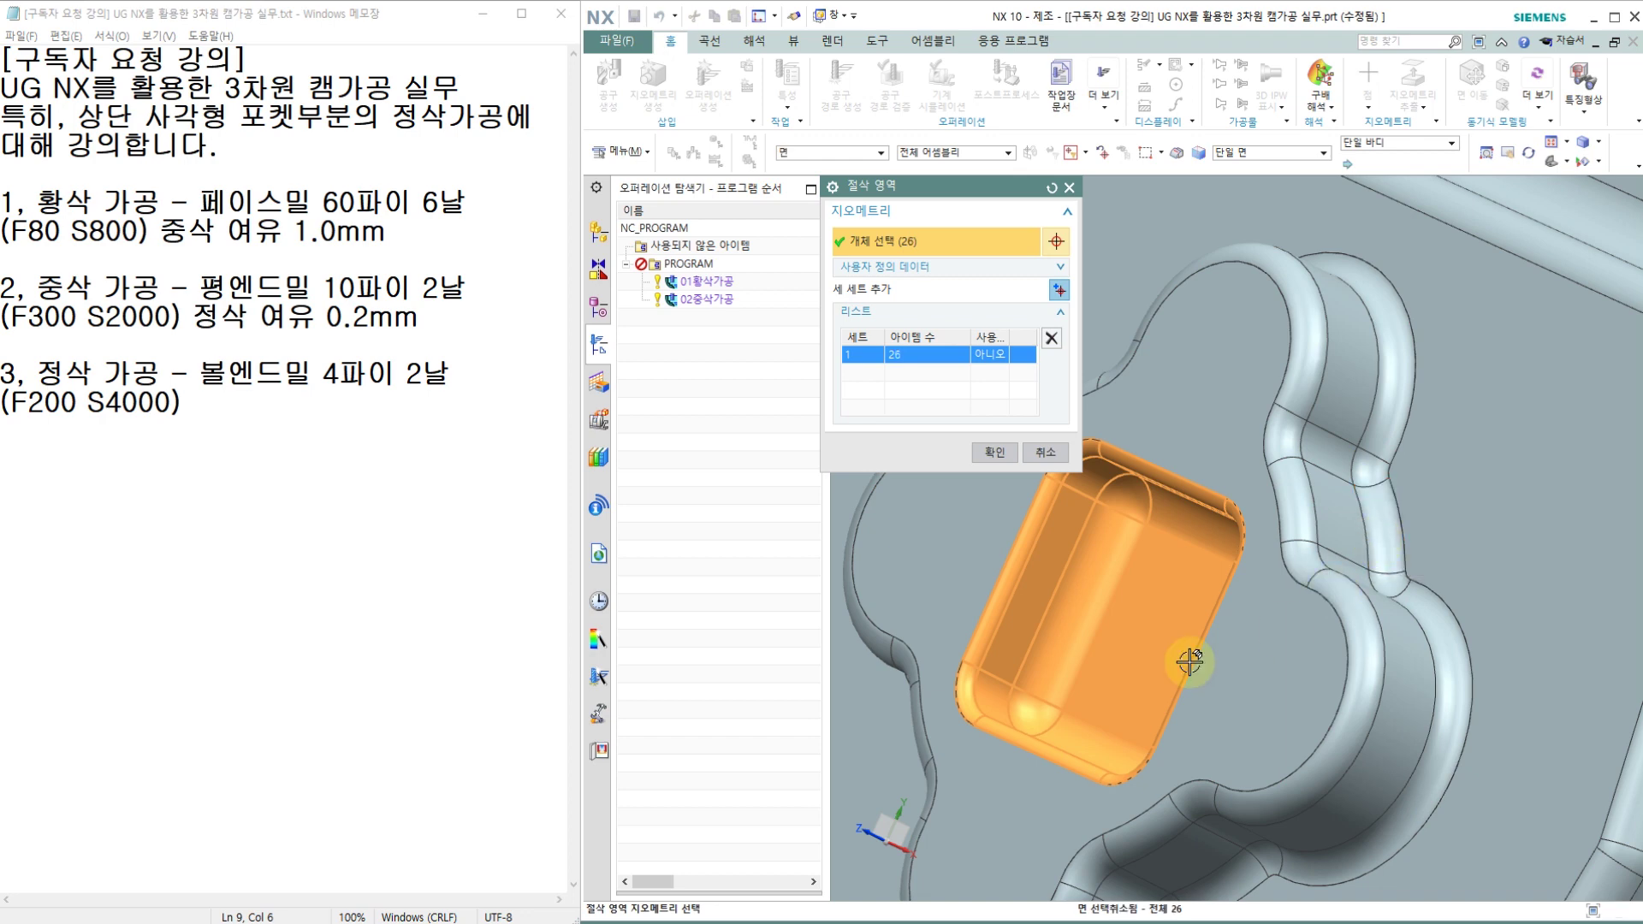
{"action": "middle_click_drag", "start_coordinate": [1217, 611], "coordinate": [1273, 487]}
{"action": "left_click", "coordinate": [1273, 487], "text": "shift"}
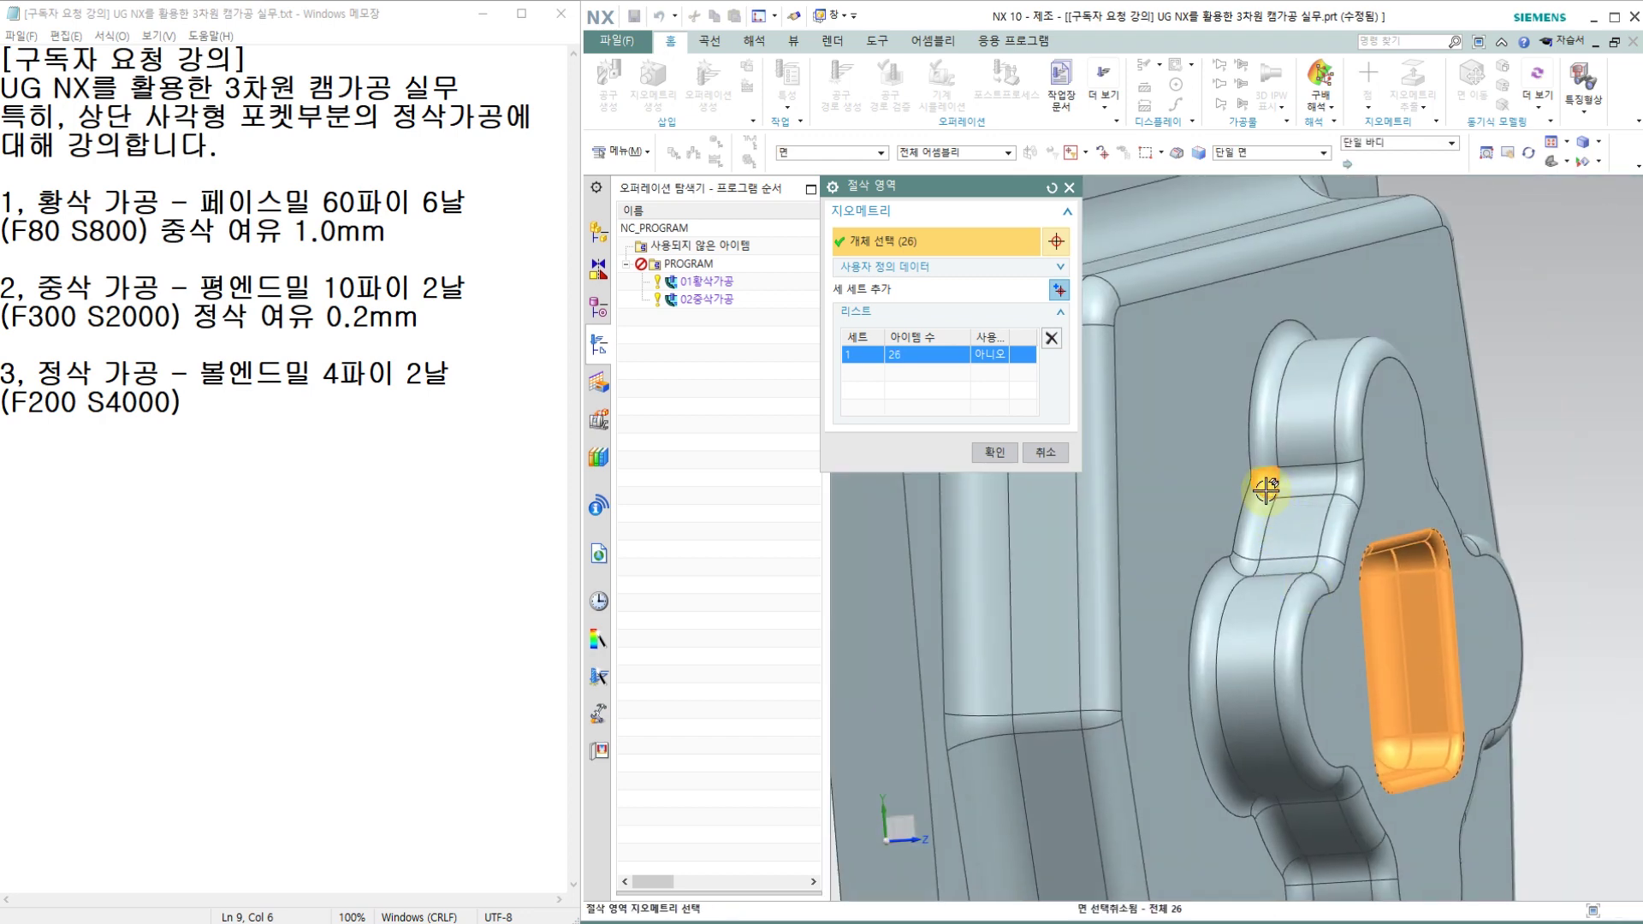
{"action": "left_click", "coordinate": [1266, 489], "text": "shift"}
{"action": "middle_click_drag", "start_coordinate": [1266, 489], "coordinate": [1247, 572]}
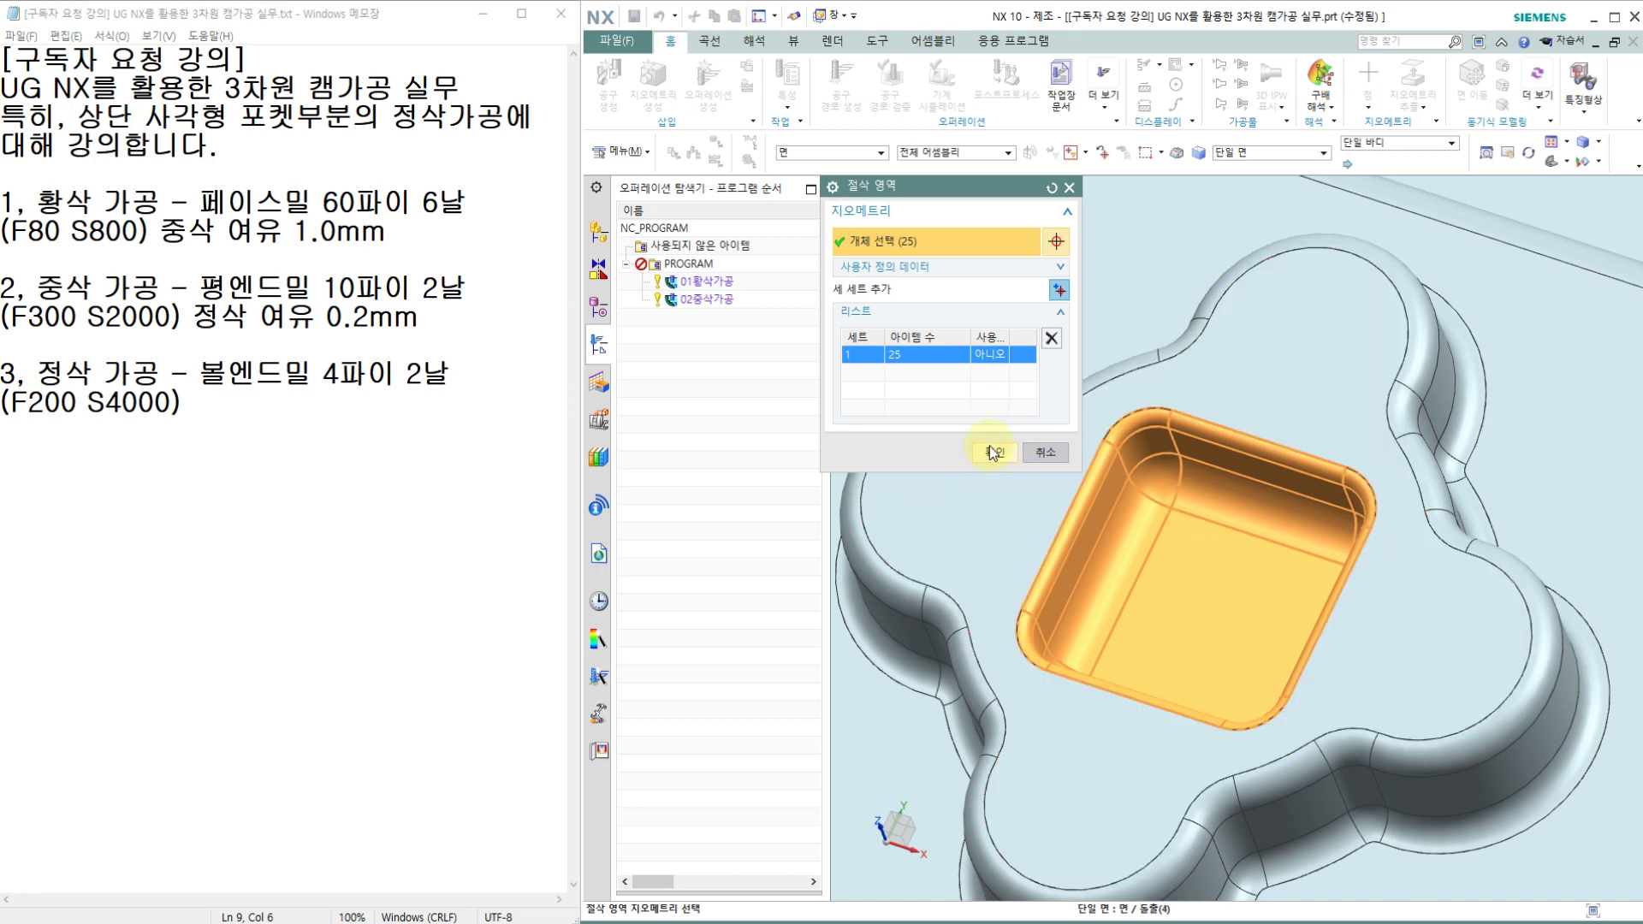
Accept the cut area and set the area milling drive's non-steep cut pattern to 외곽 따르기 (Follow Periphery).
{"action": "left_click", "coordinate": [993, 450]}
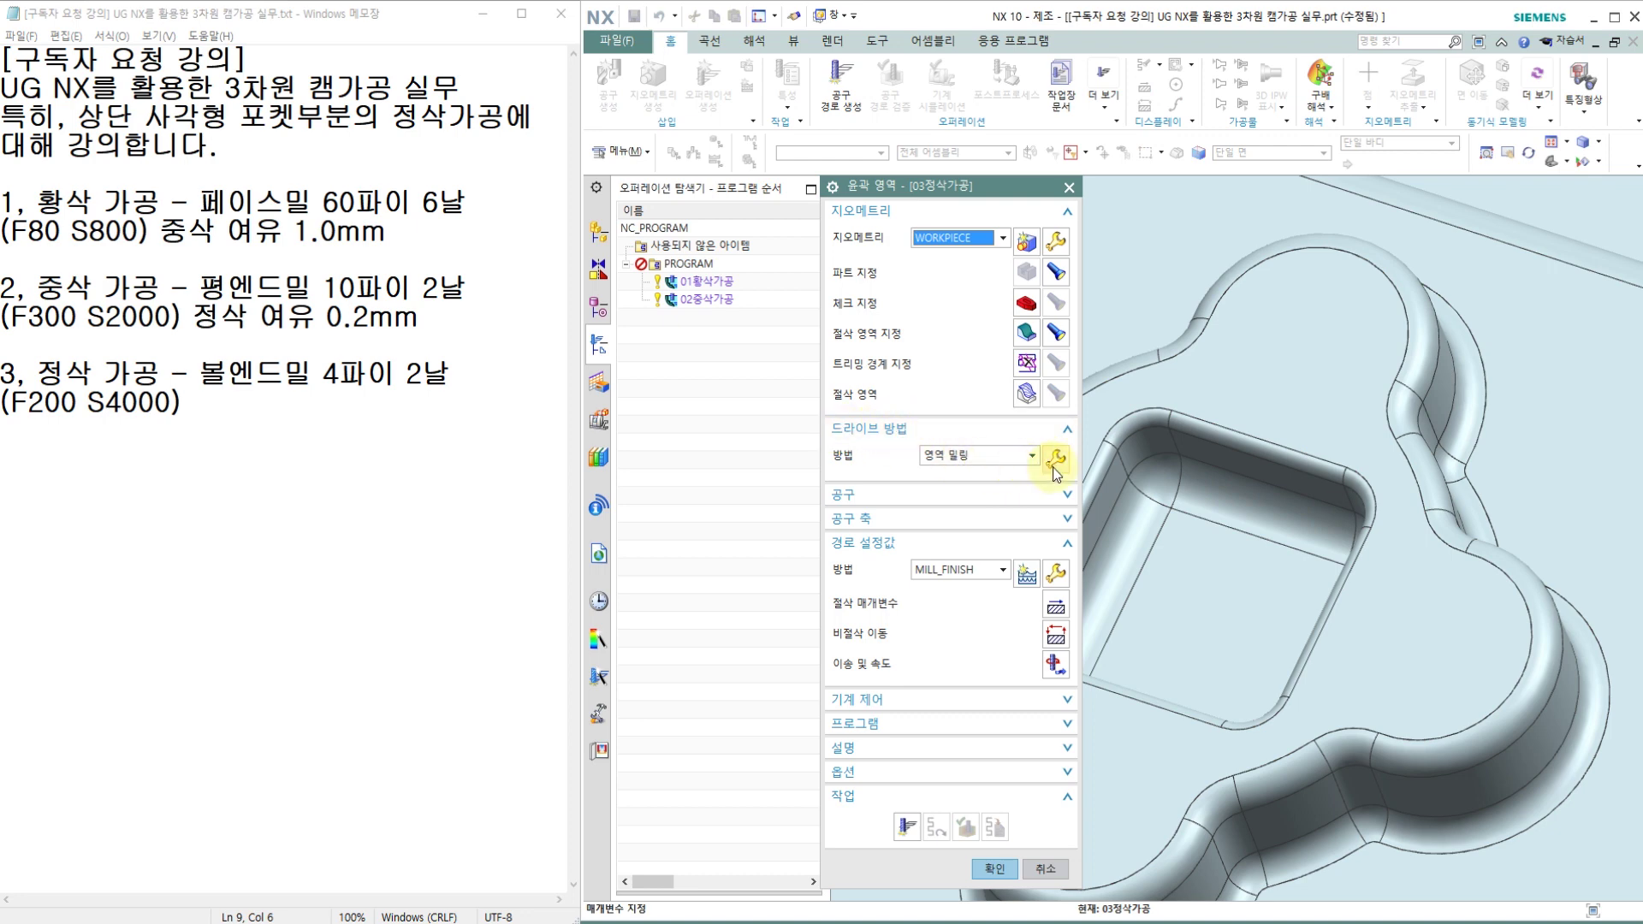
{"action": "left_click", "coordinate": [1056, 460]}
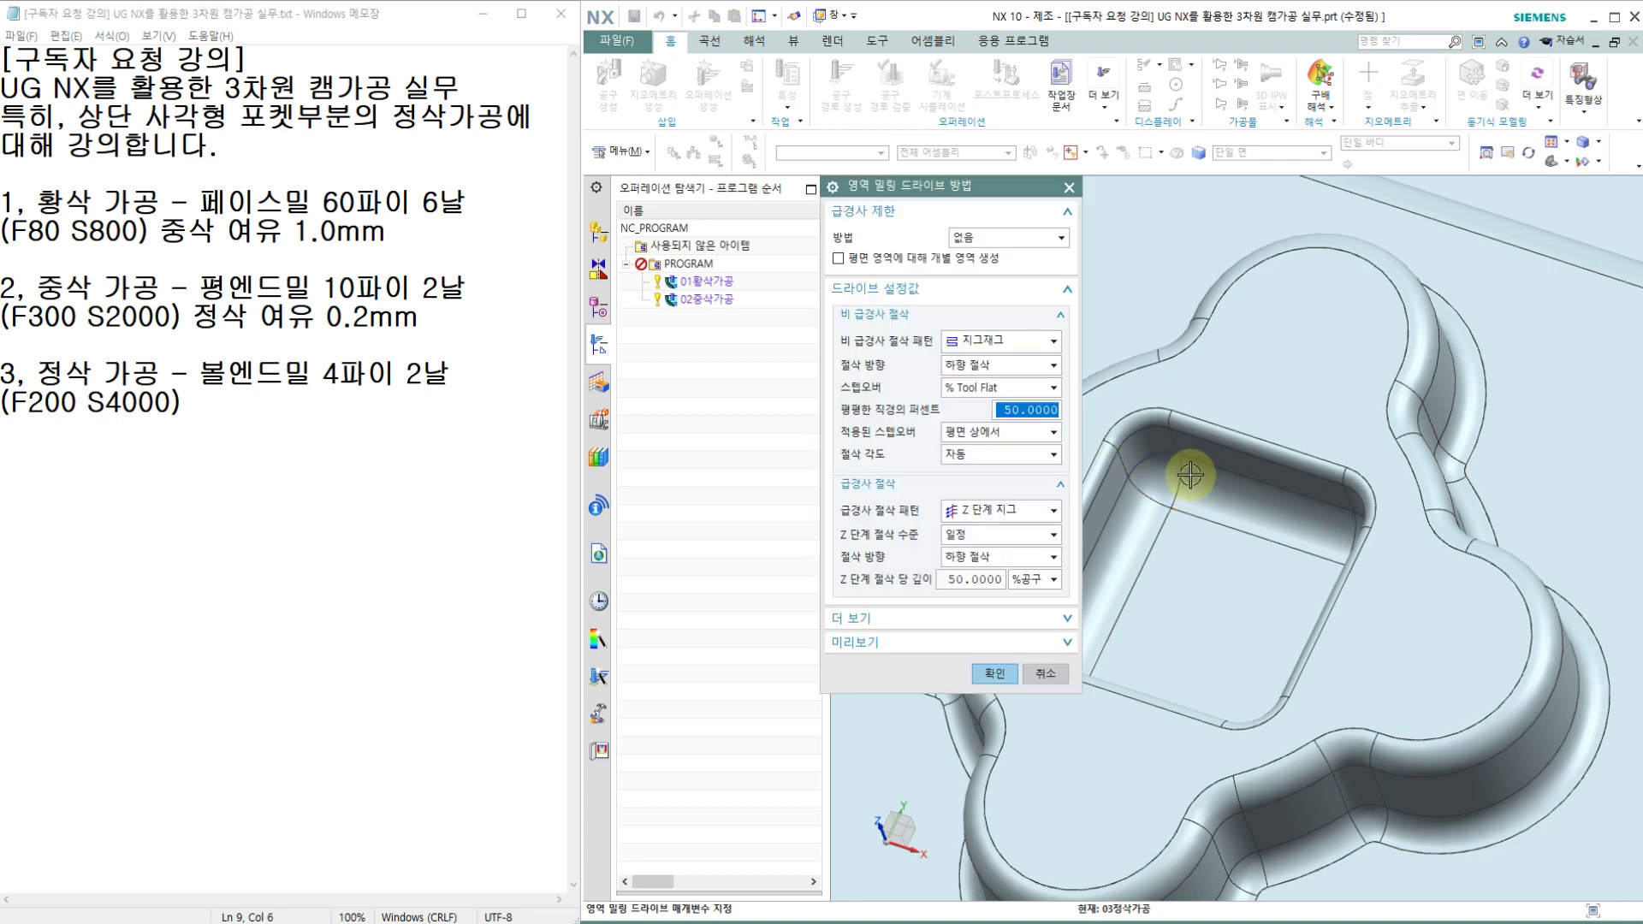
{"action": "scroll", "coordinate": [1199, 463], "scroll_direction": "up", "scroll_amount": 2}
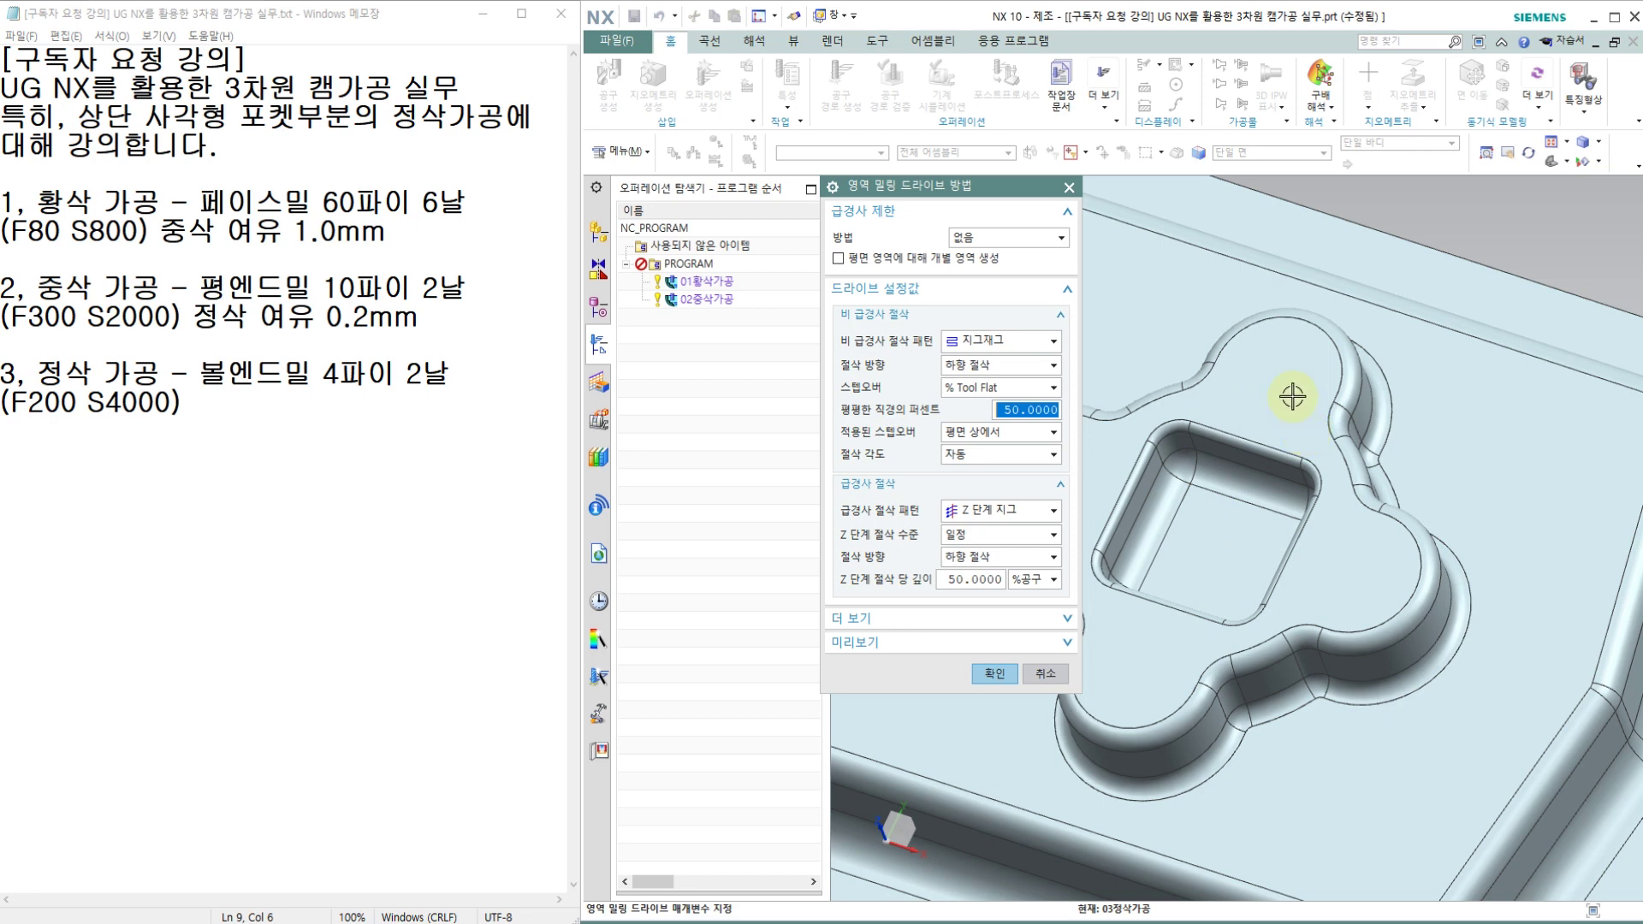
{"action": "left_click", "coordinate": [983, 342]}
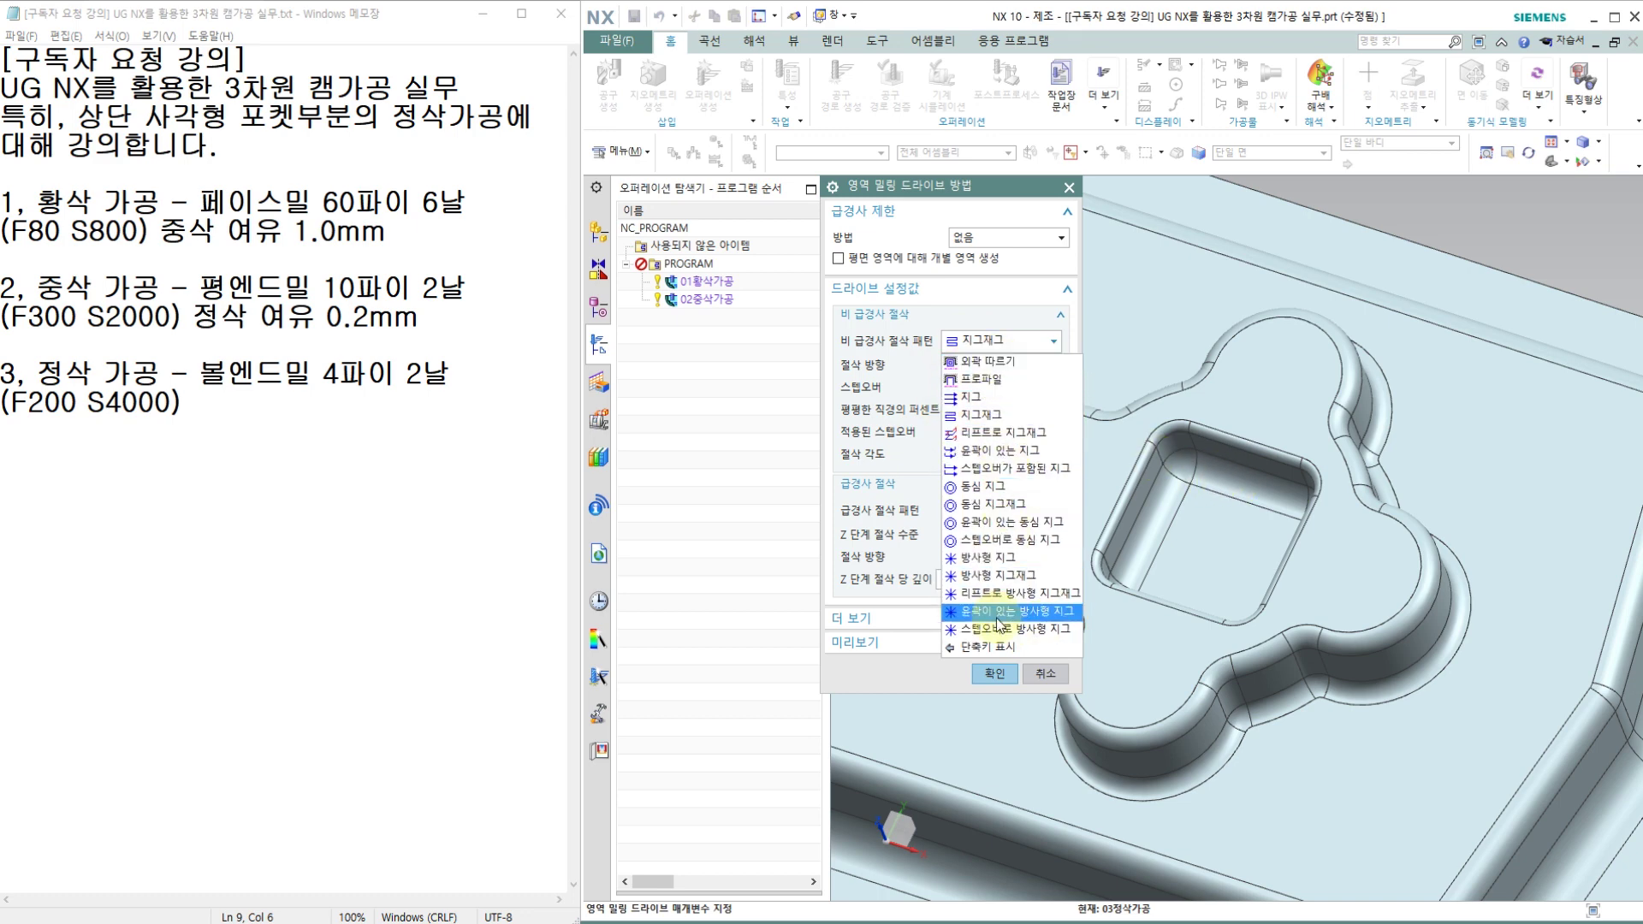
{"action": "left_click", "coordinate": [1005, 359]}
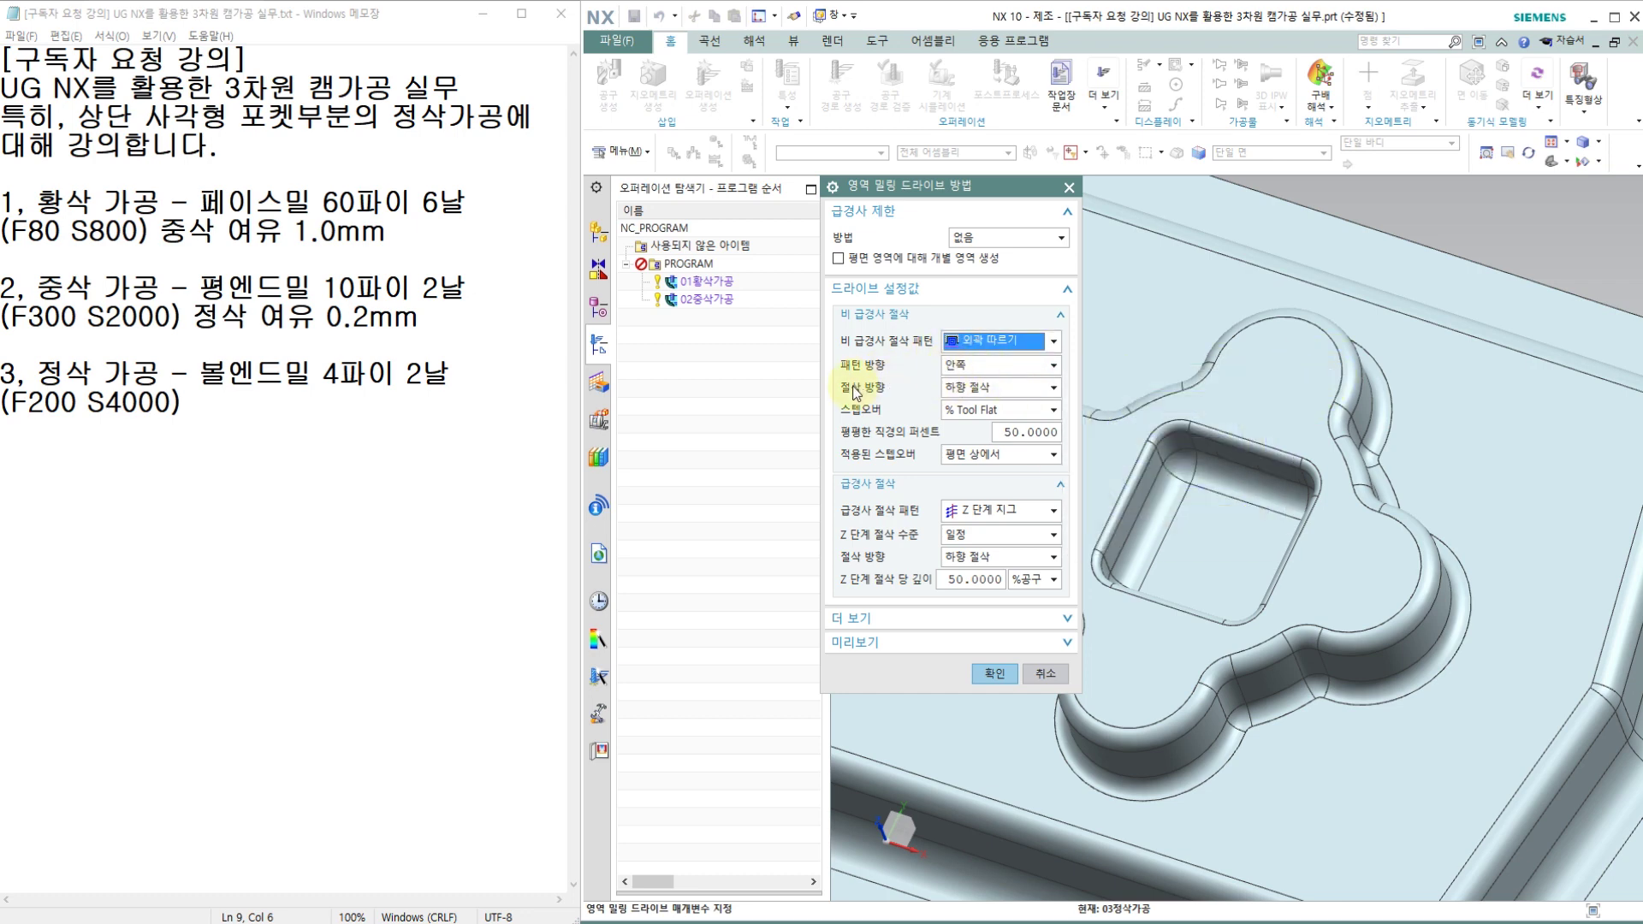
{"action": "mouse_move", "coordinate": [972, 395]}
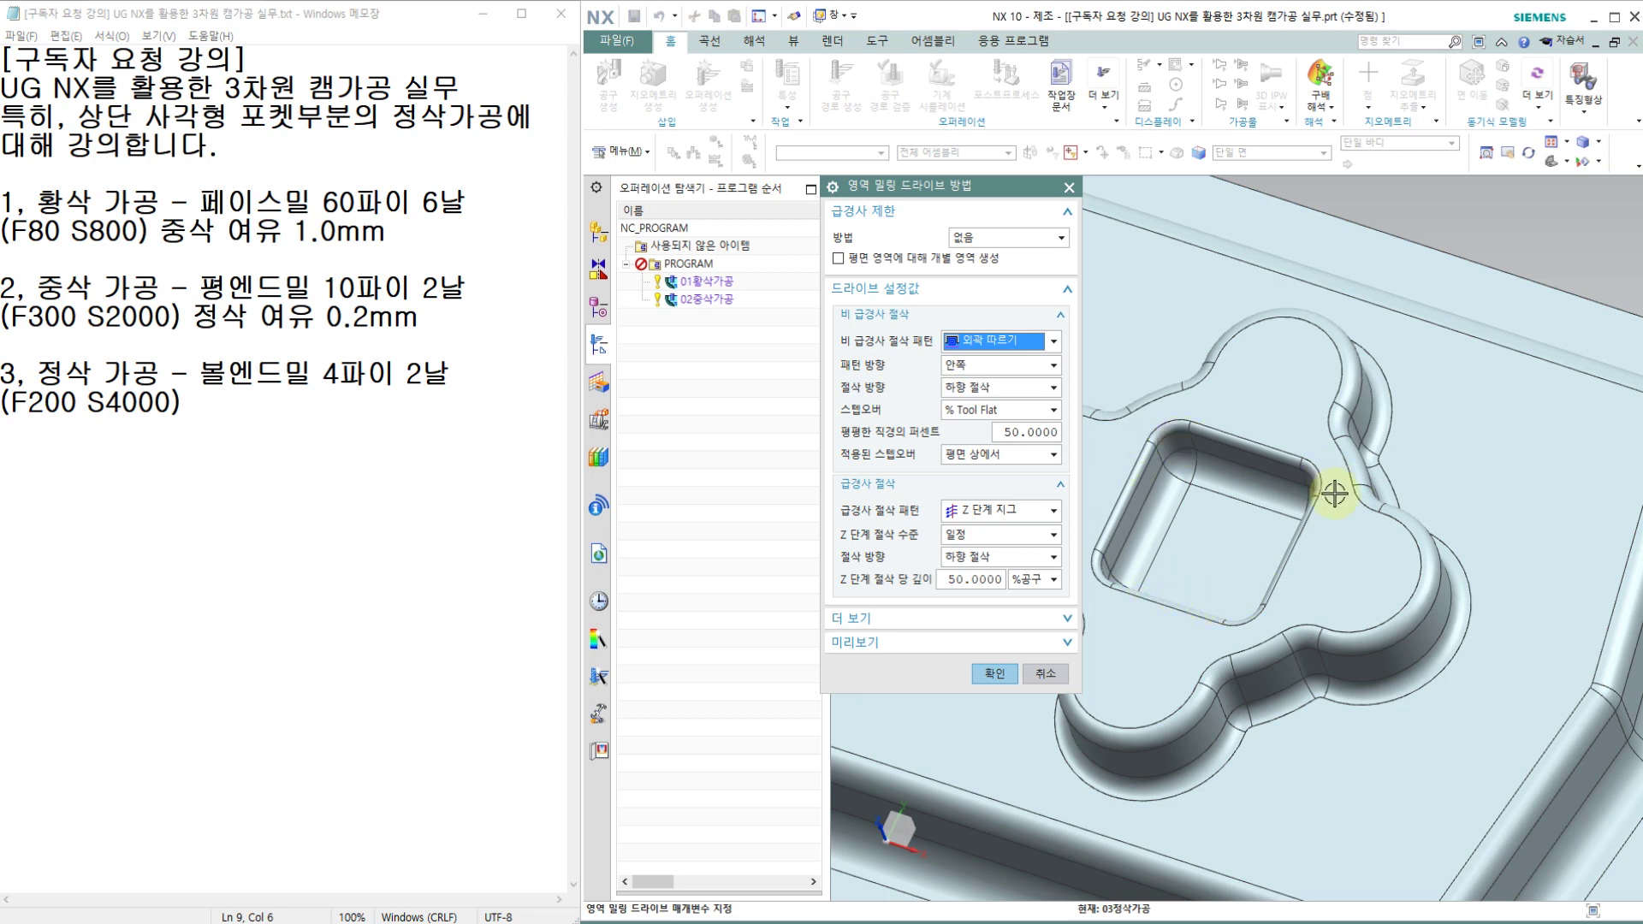
{"action": "left_click", "coordinate": [1281, 585]}
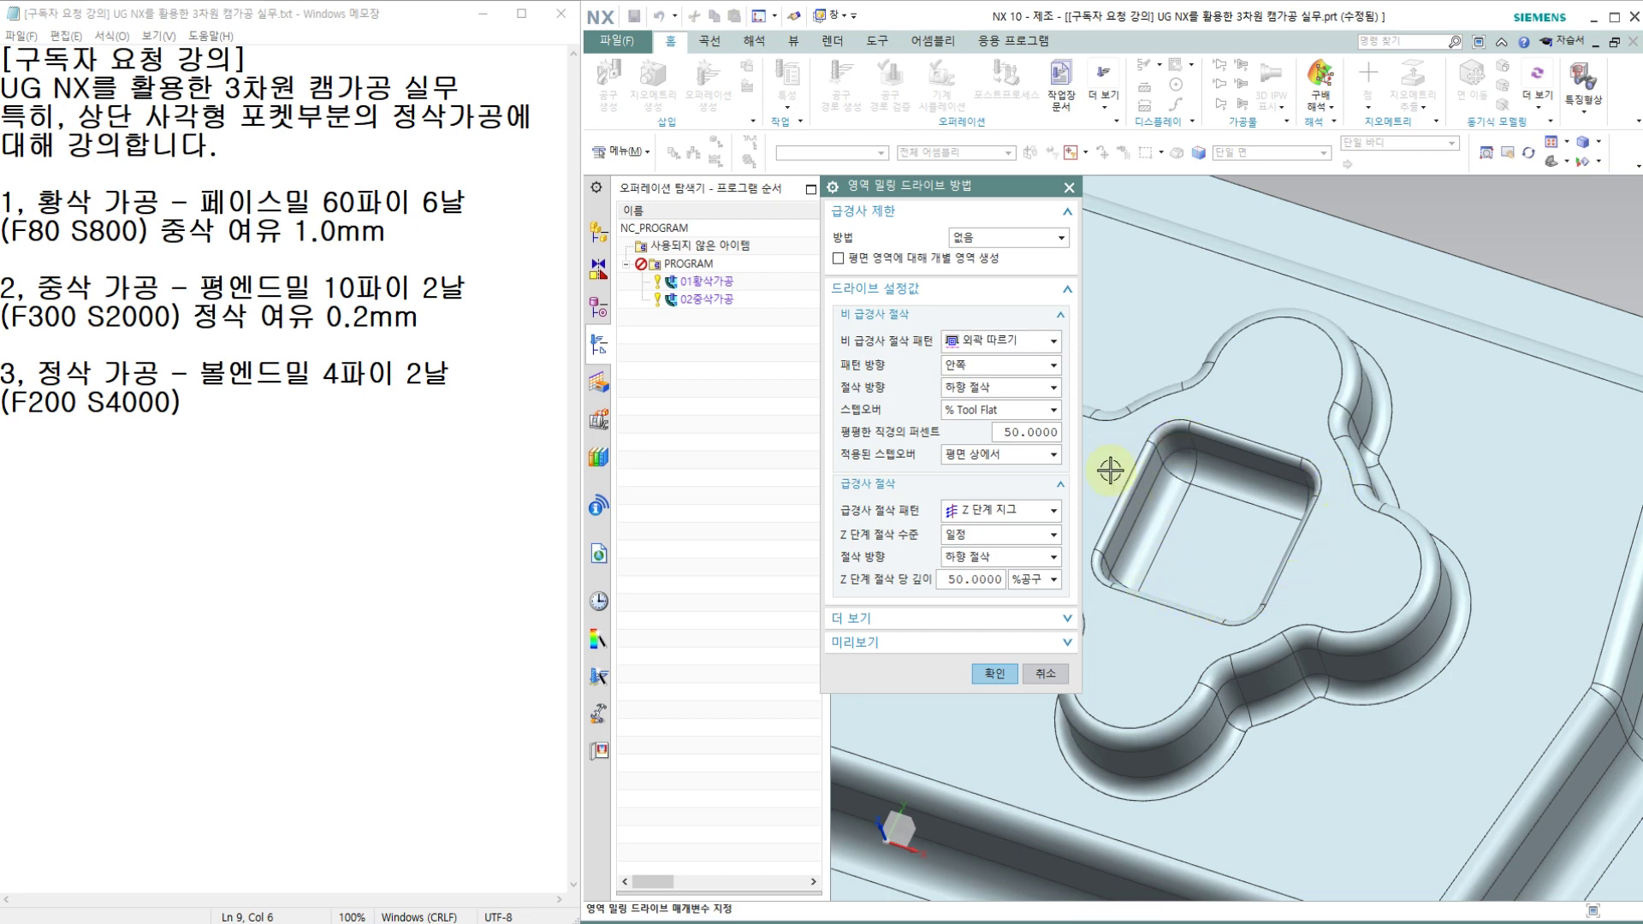
Set the non-steep cut direction to 상향 절삭 (Conventional Cut) and the stepover to 일정 (Constant) with a 0.2 mm maximum distance.
{"action": "left_click", "coordinate": [977, 393]}
{"action": "left_click", "coordinate": [967, 419]}
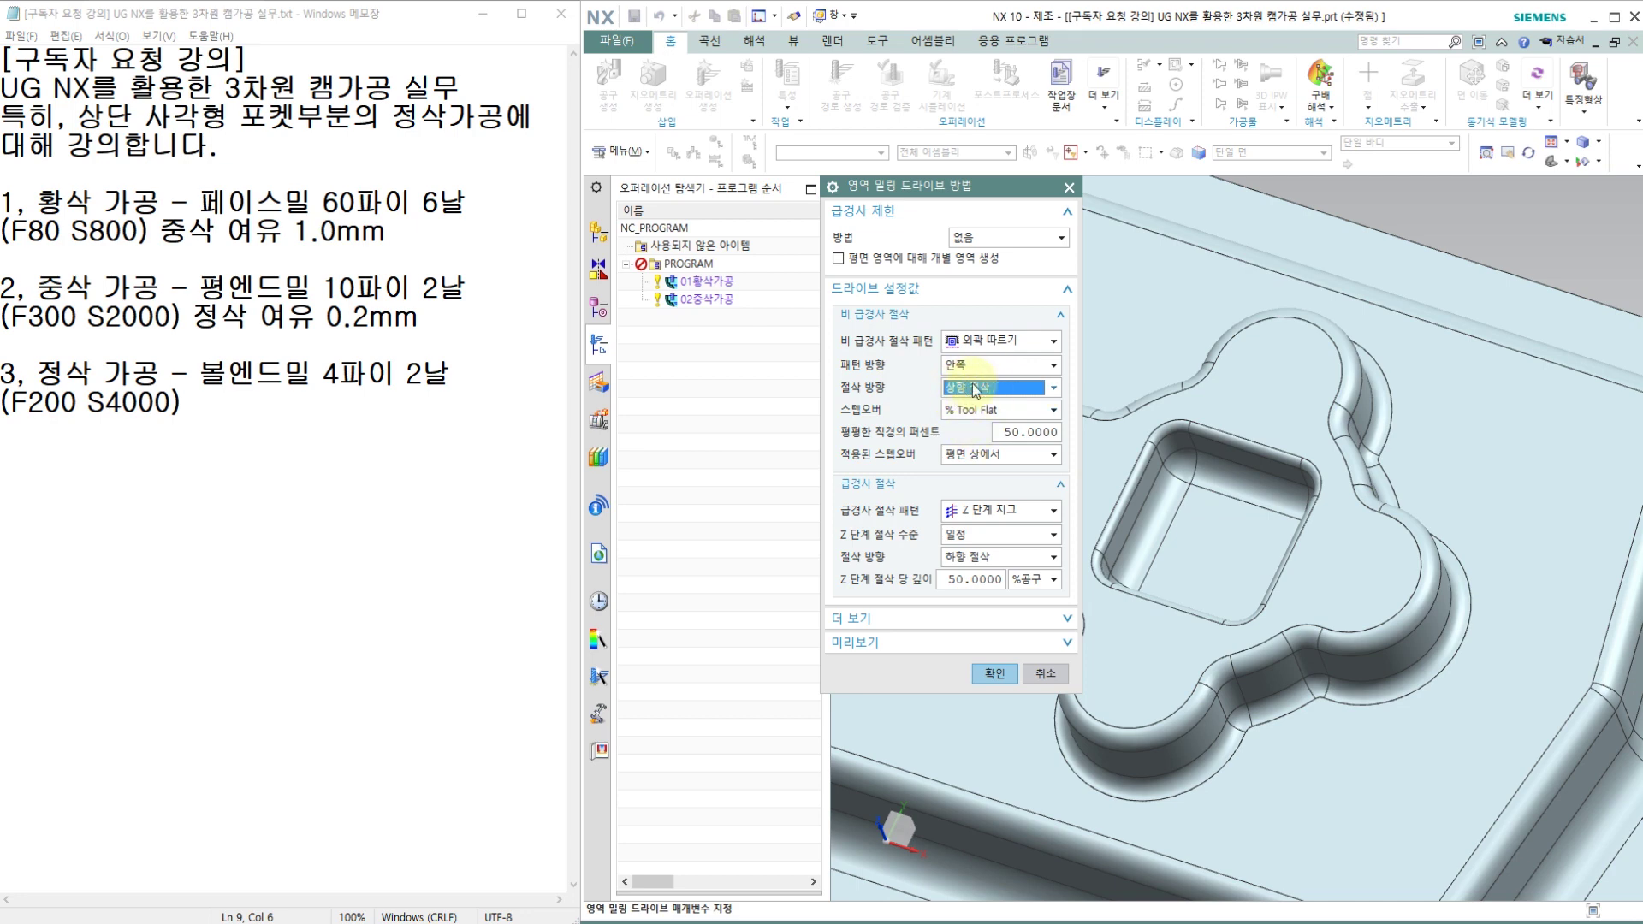
{"action": "mouse_move", "coordinate": [969, 396]}
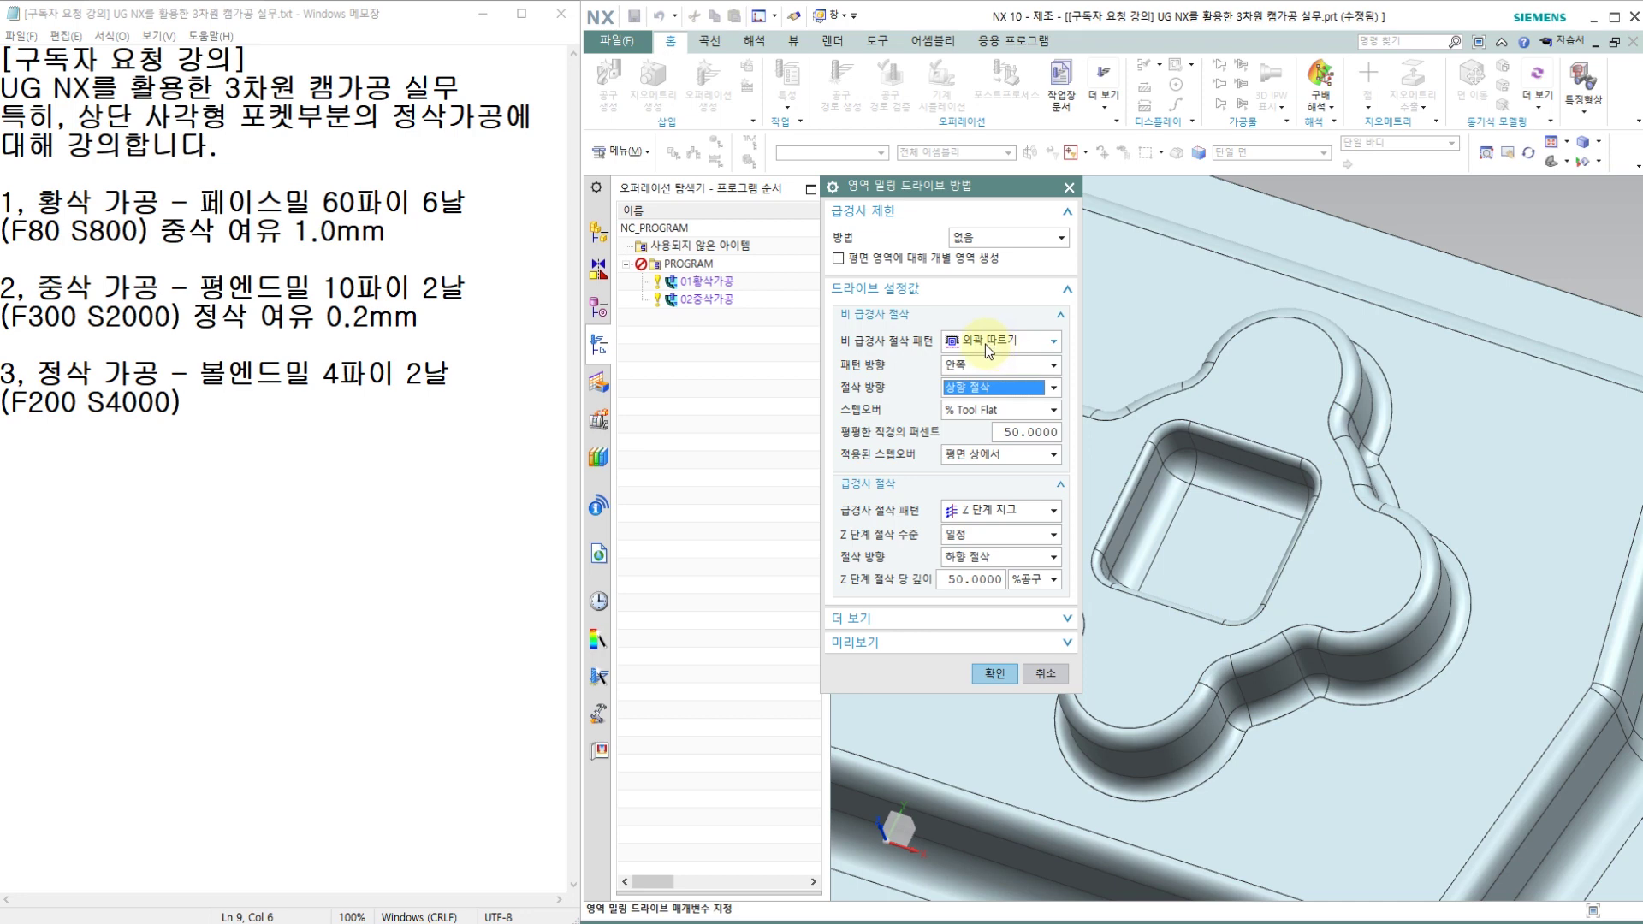
{"action": "left_click", "coordinate": [978, 408]}
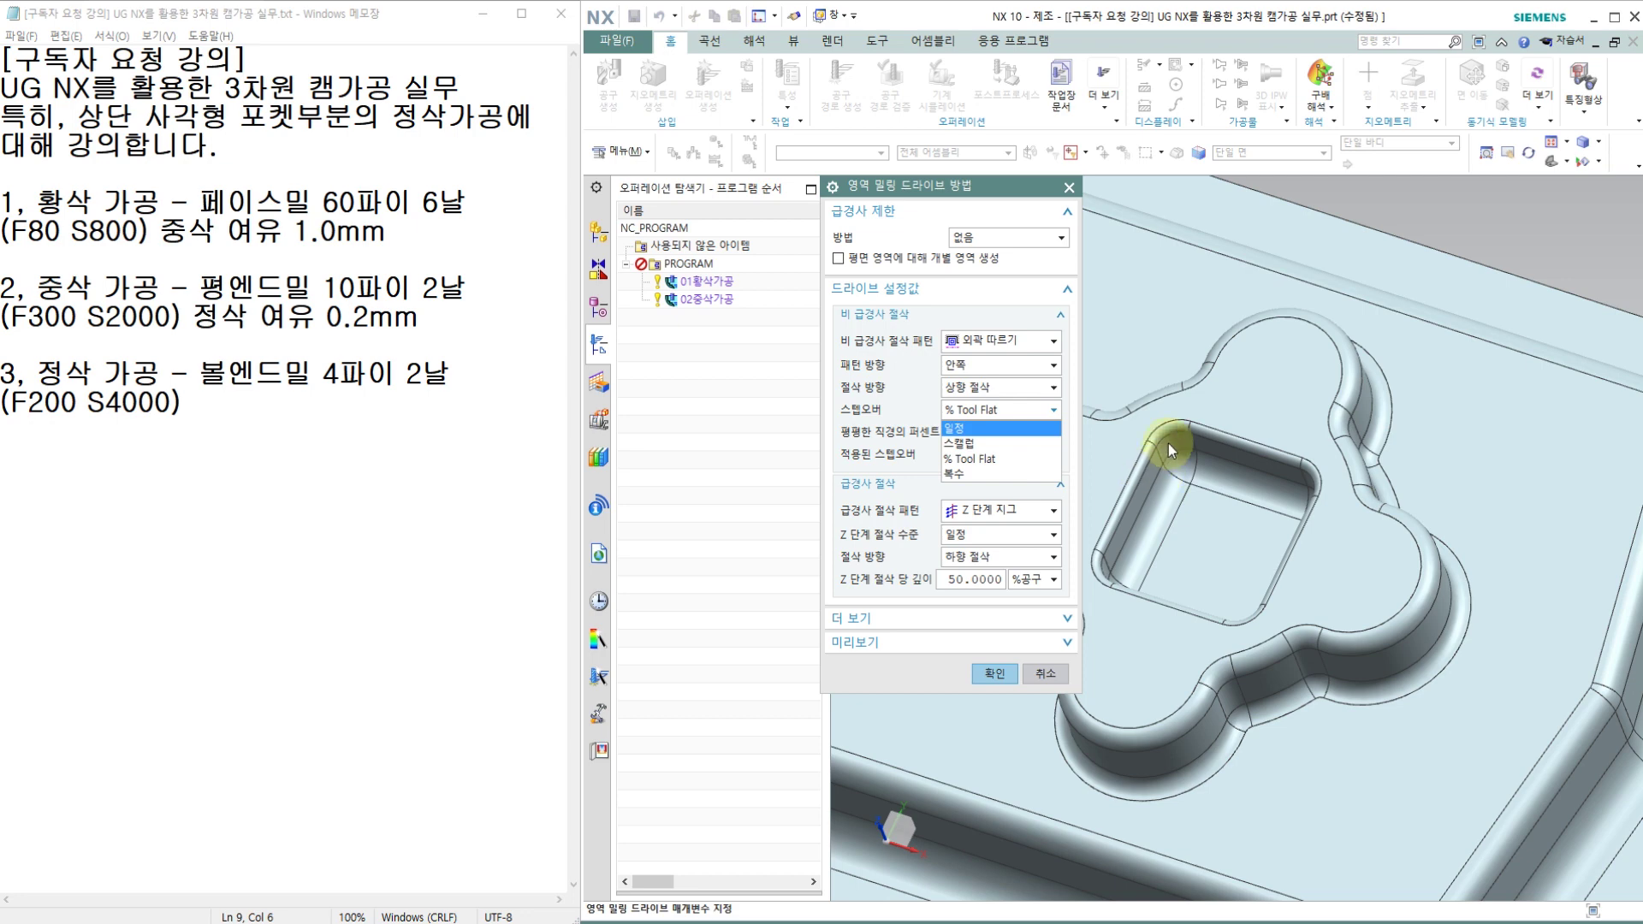
{"action": "left_click", "coordinate": [967, 430]}
{"action": "left_click", "coordinate": [981, 430]}
{"action": "type", "text": "0.2"}
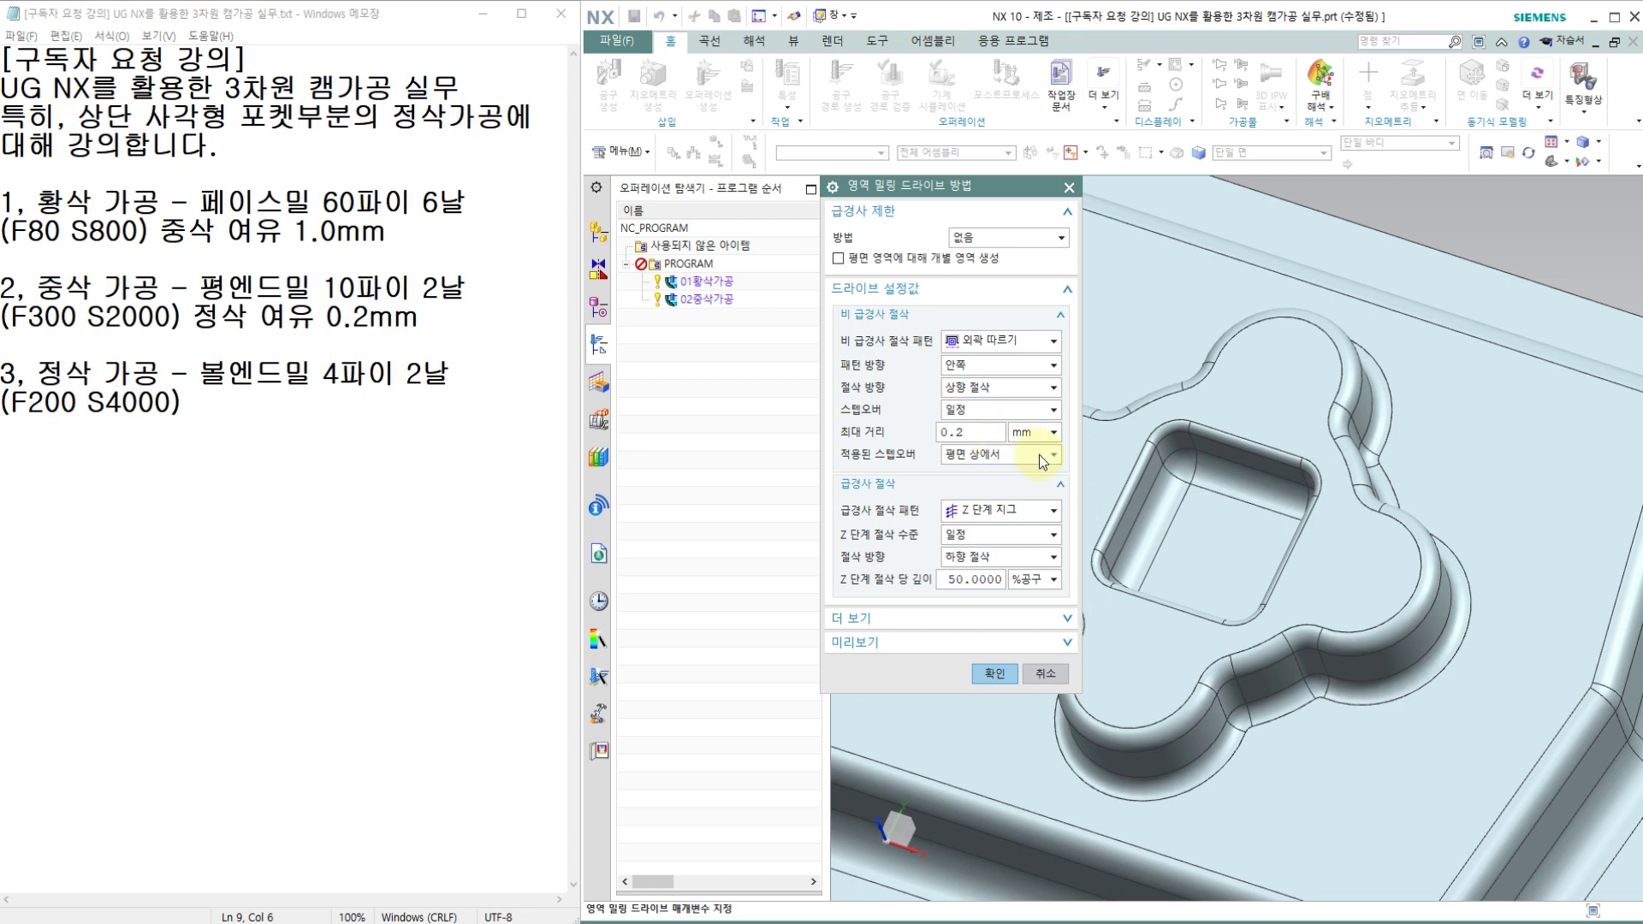
Set the non-steep stepover to be applied 파트에서 (On Part) and accept the area milling drive settings.
{"action": "left_click", "coordinate": [1003, 460]}
{"action": "left_click", "coordinate": [984, 487]}
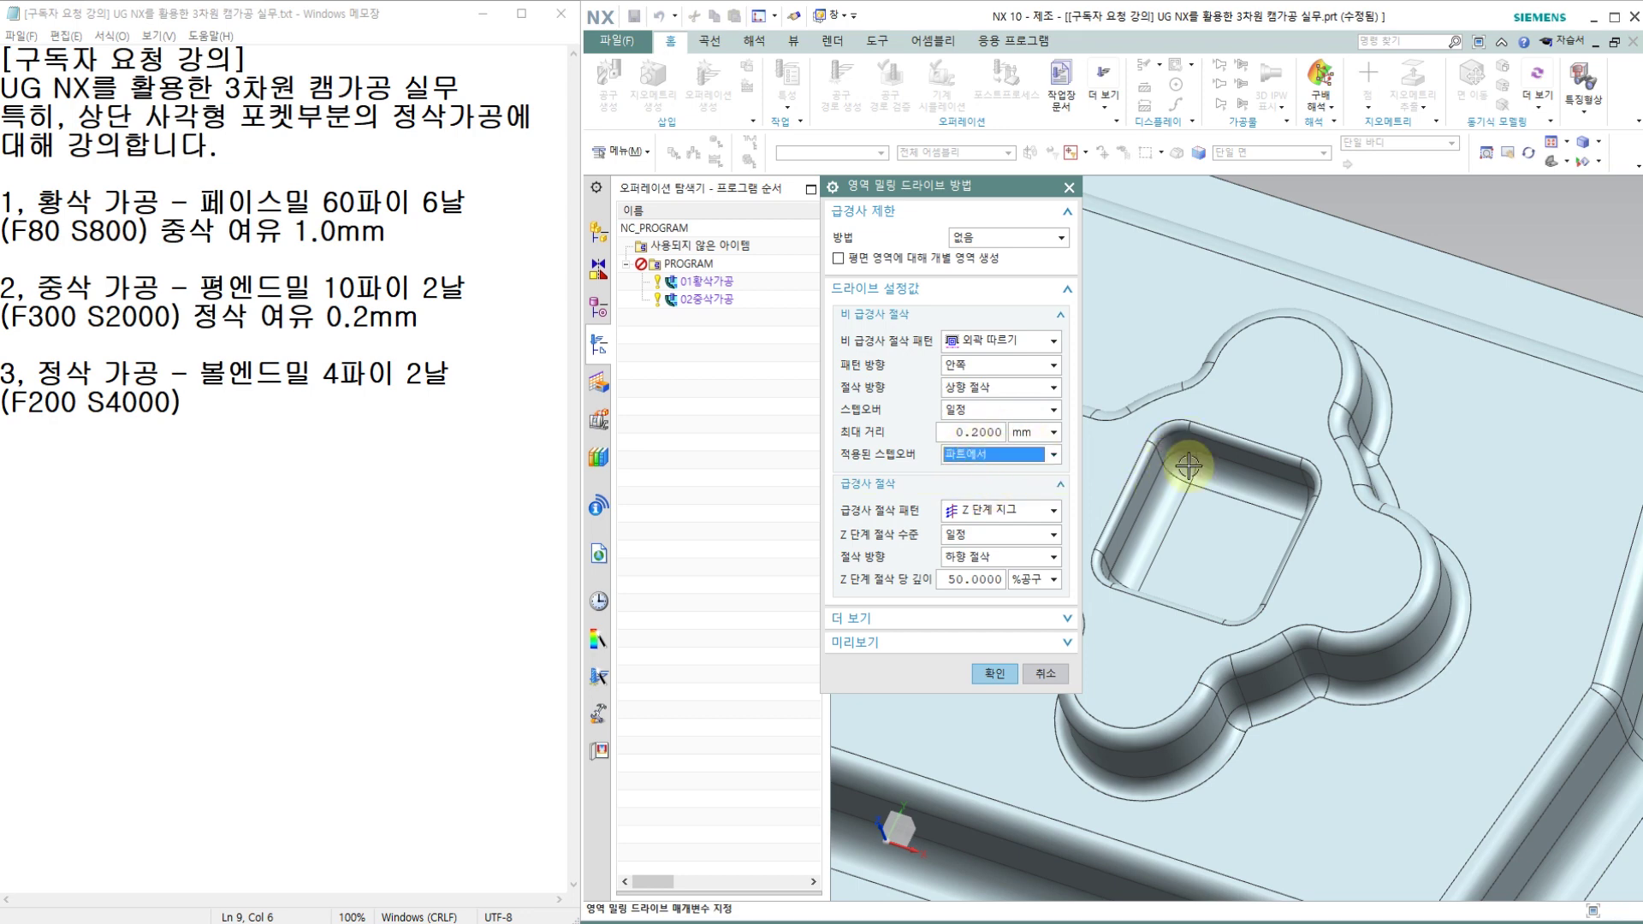
{"action": "left_click", "coordinate": [992, 675]}
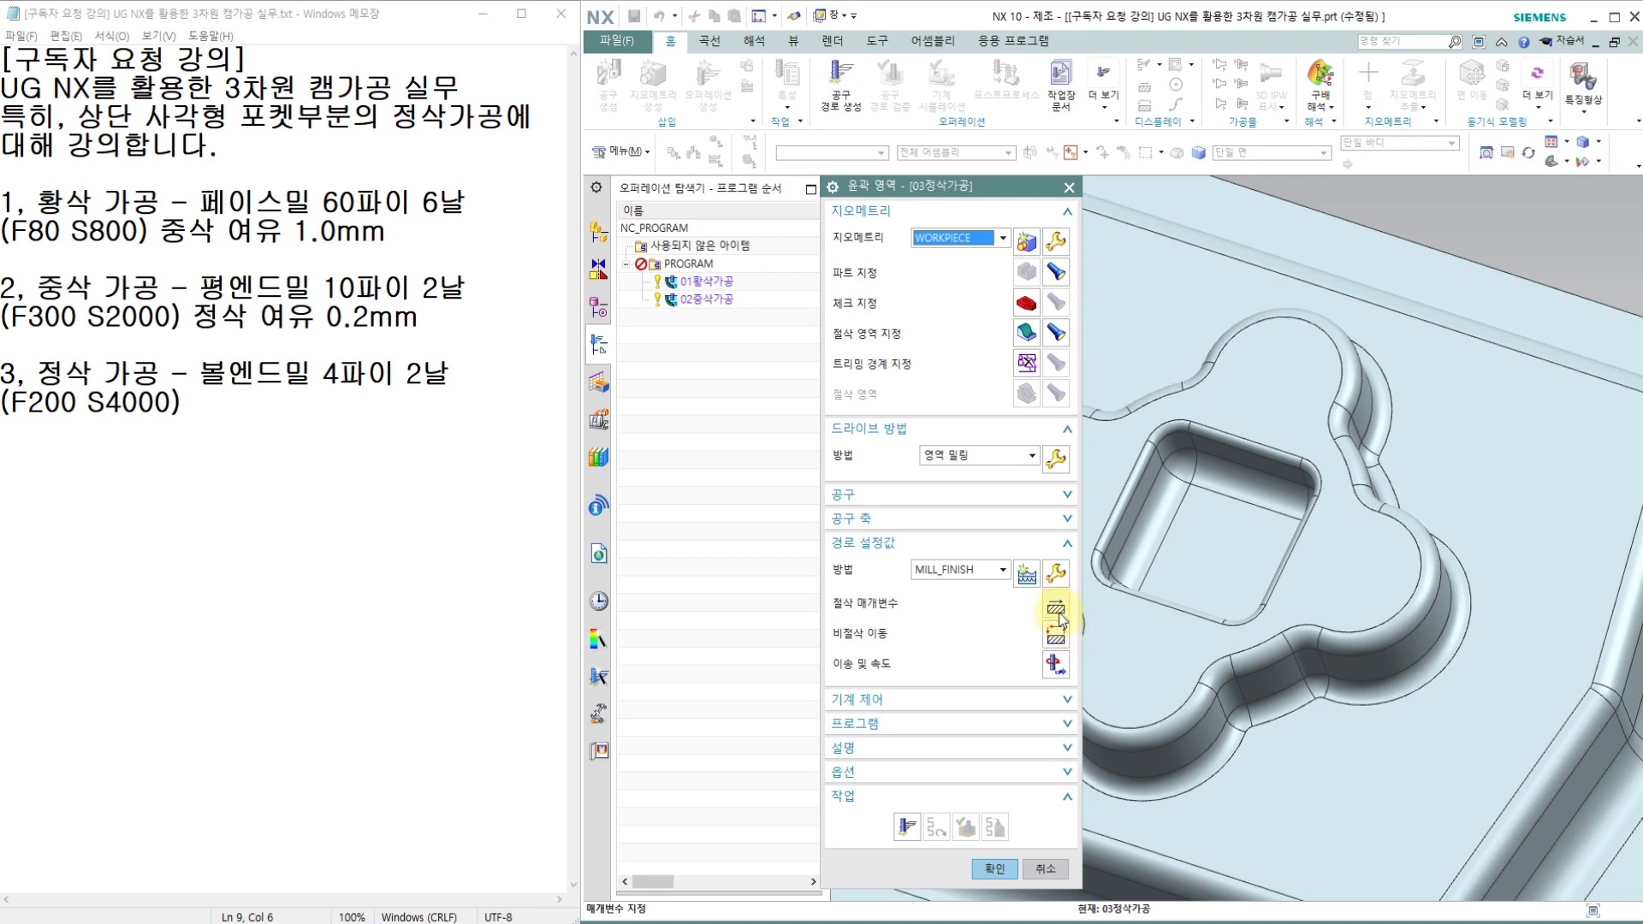
Review the cutting parameters of 03정삭가공, checking the pattern direction choices and the stock settings, and accept them.
{"action": "left_click", "coordinate": [1057, 611]}
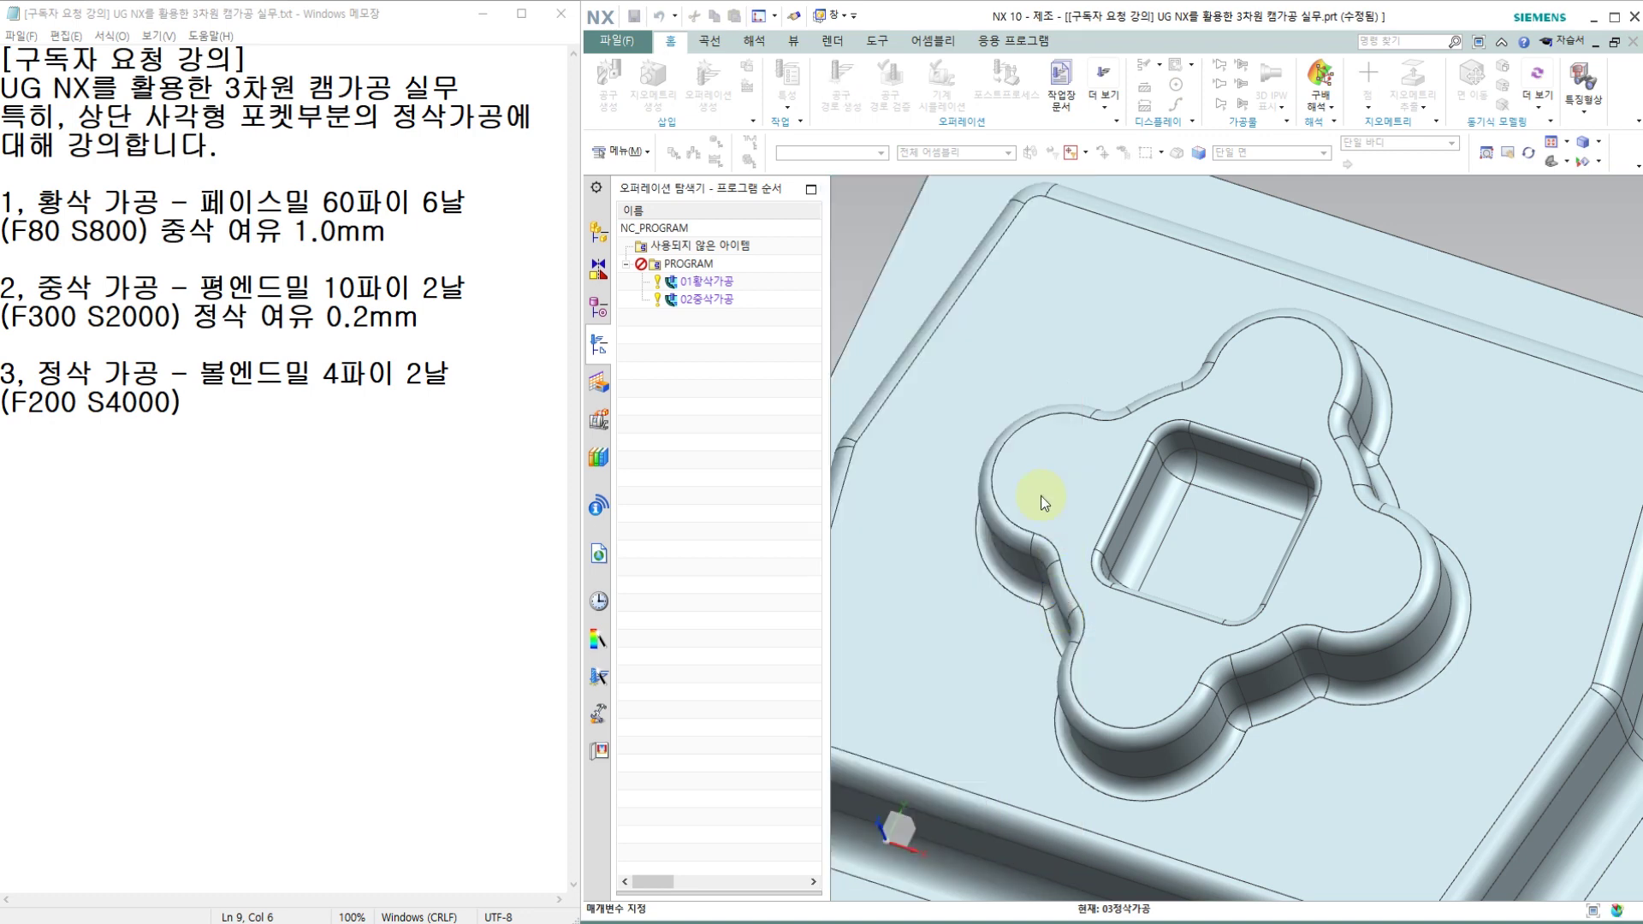
{"action": "left_click", "coordinate": [997, 314]}
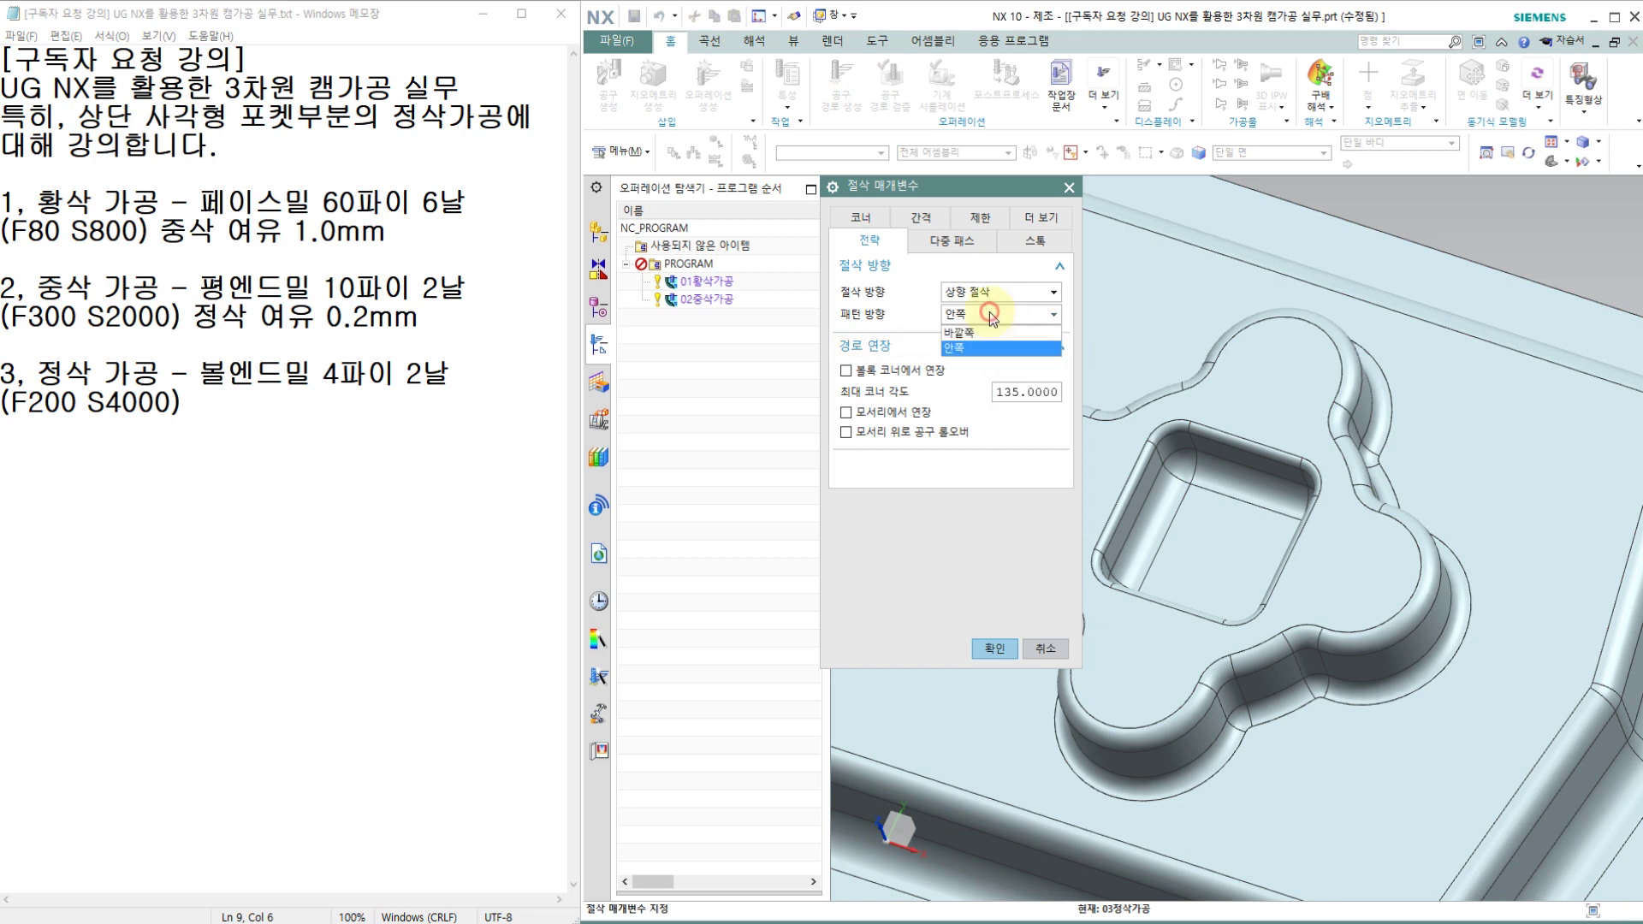
{"action": "left_click", "coordinate": [1035, 243]}
{"action": "left_click", "coordinate": [1035, 244]}
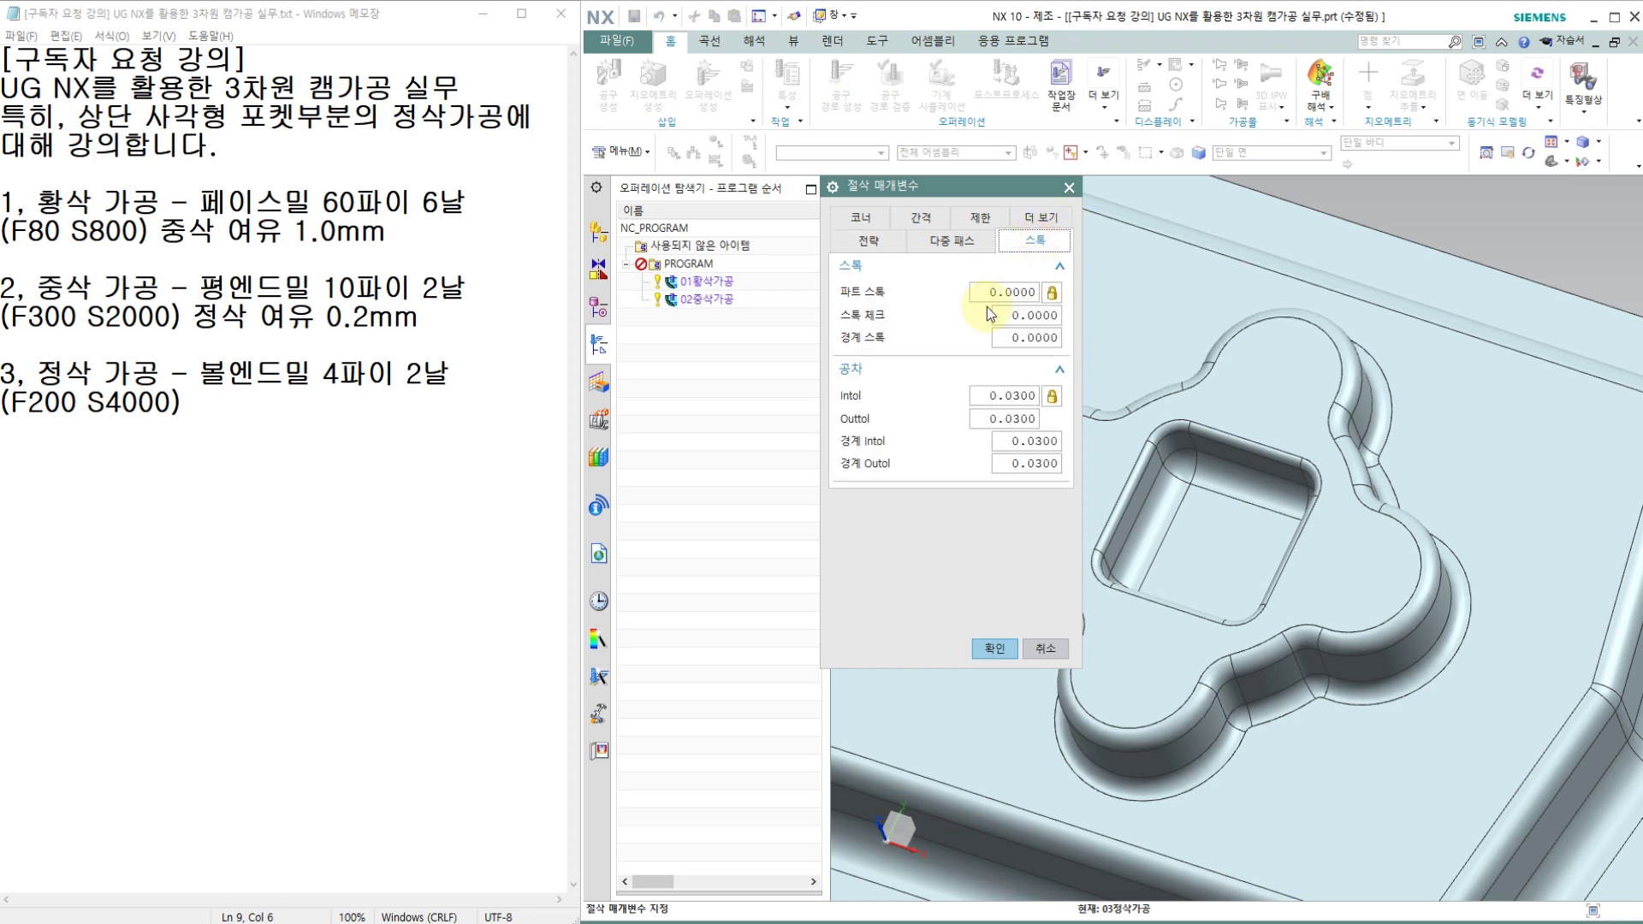
{"action": "left_click", "coordinate": [995, 651]}
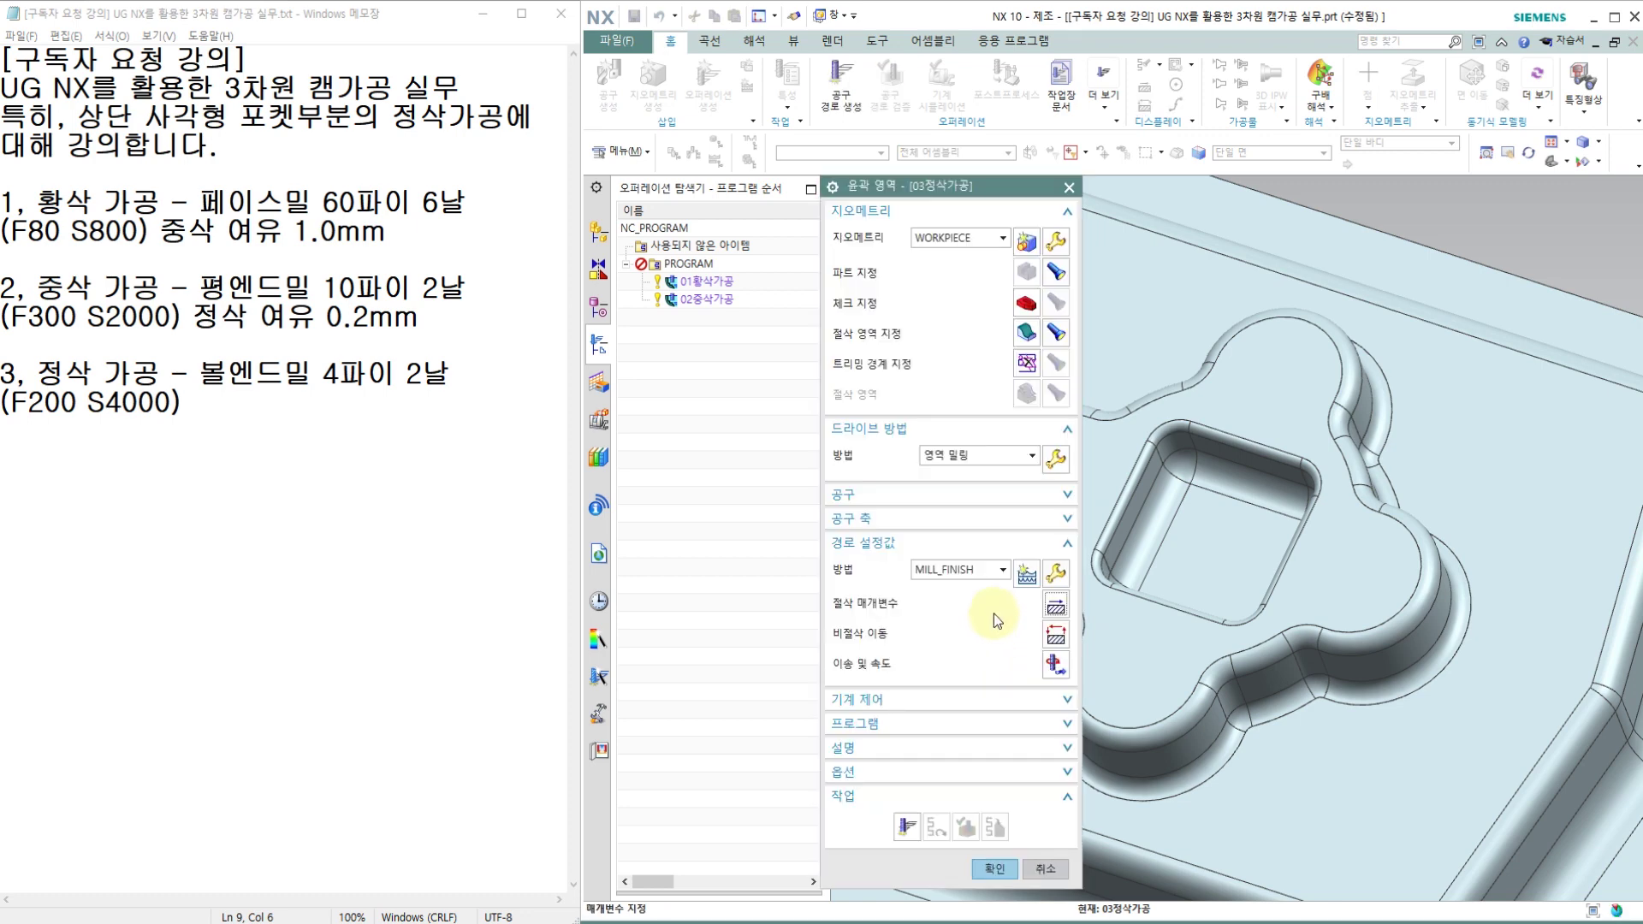
Change the open-area engage type in the non-cutting moves to linear and accept the setting.
{"action": "left_click", "coordinate": [1060, 634]}
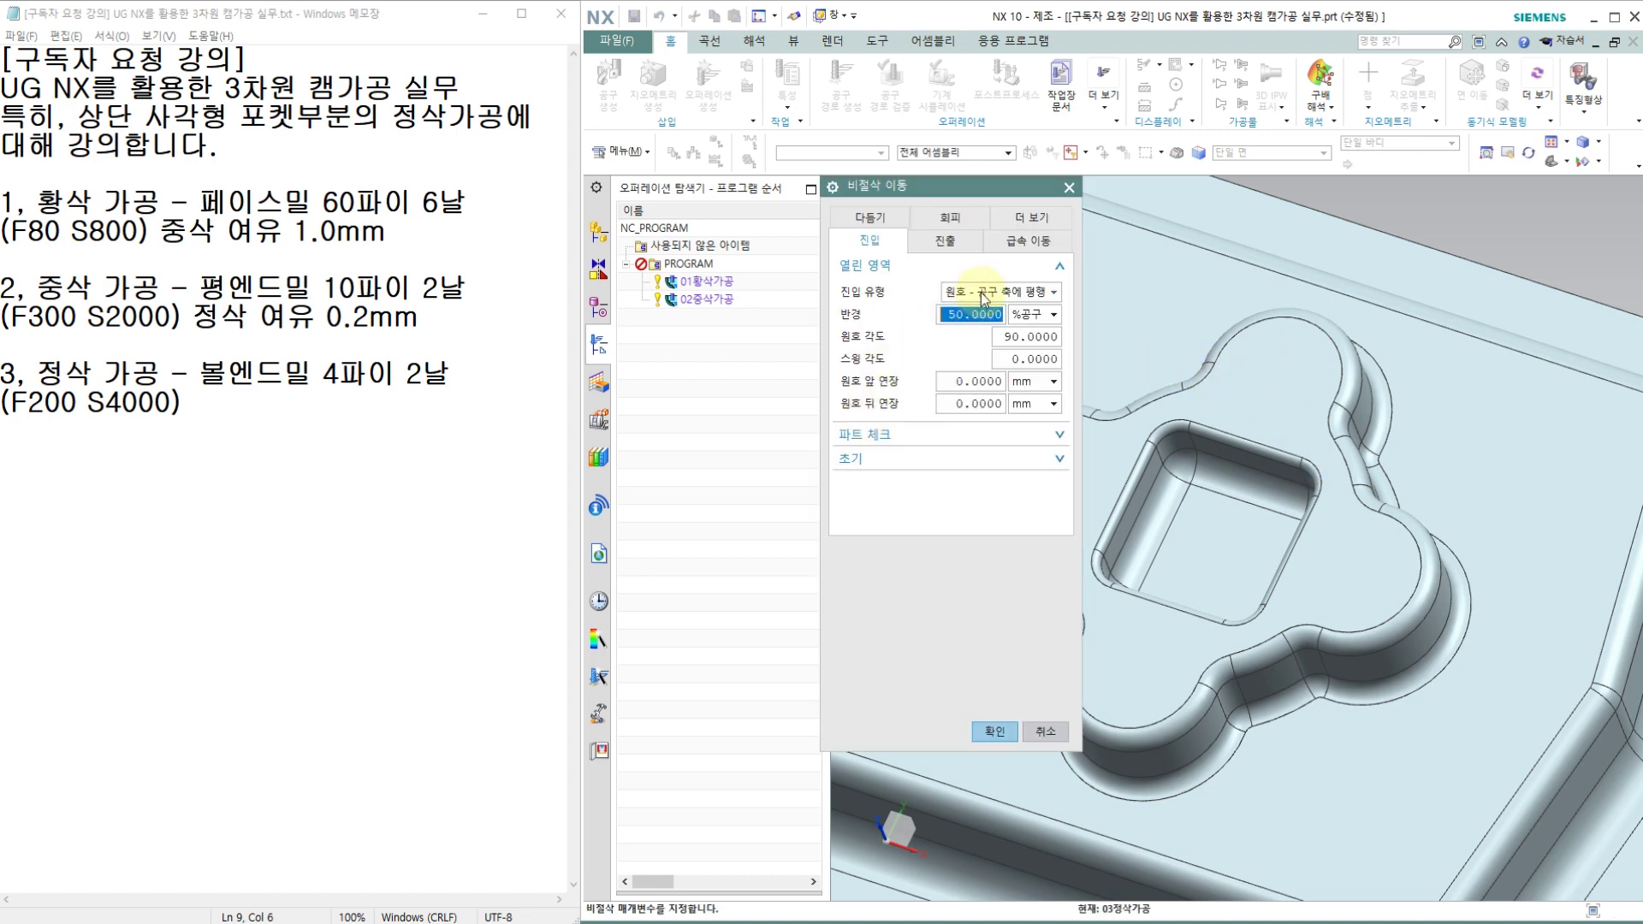
{"action": "left_click", "coordinate": [984, 293]}
{"action": "left_click", "coordinate": [980, 311]}
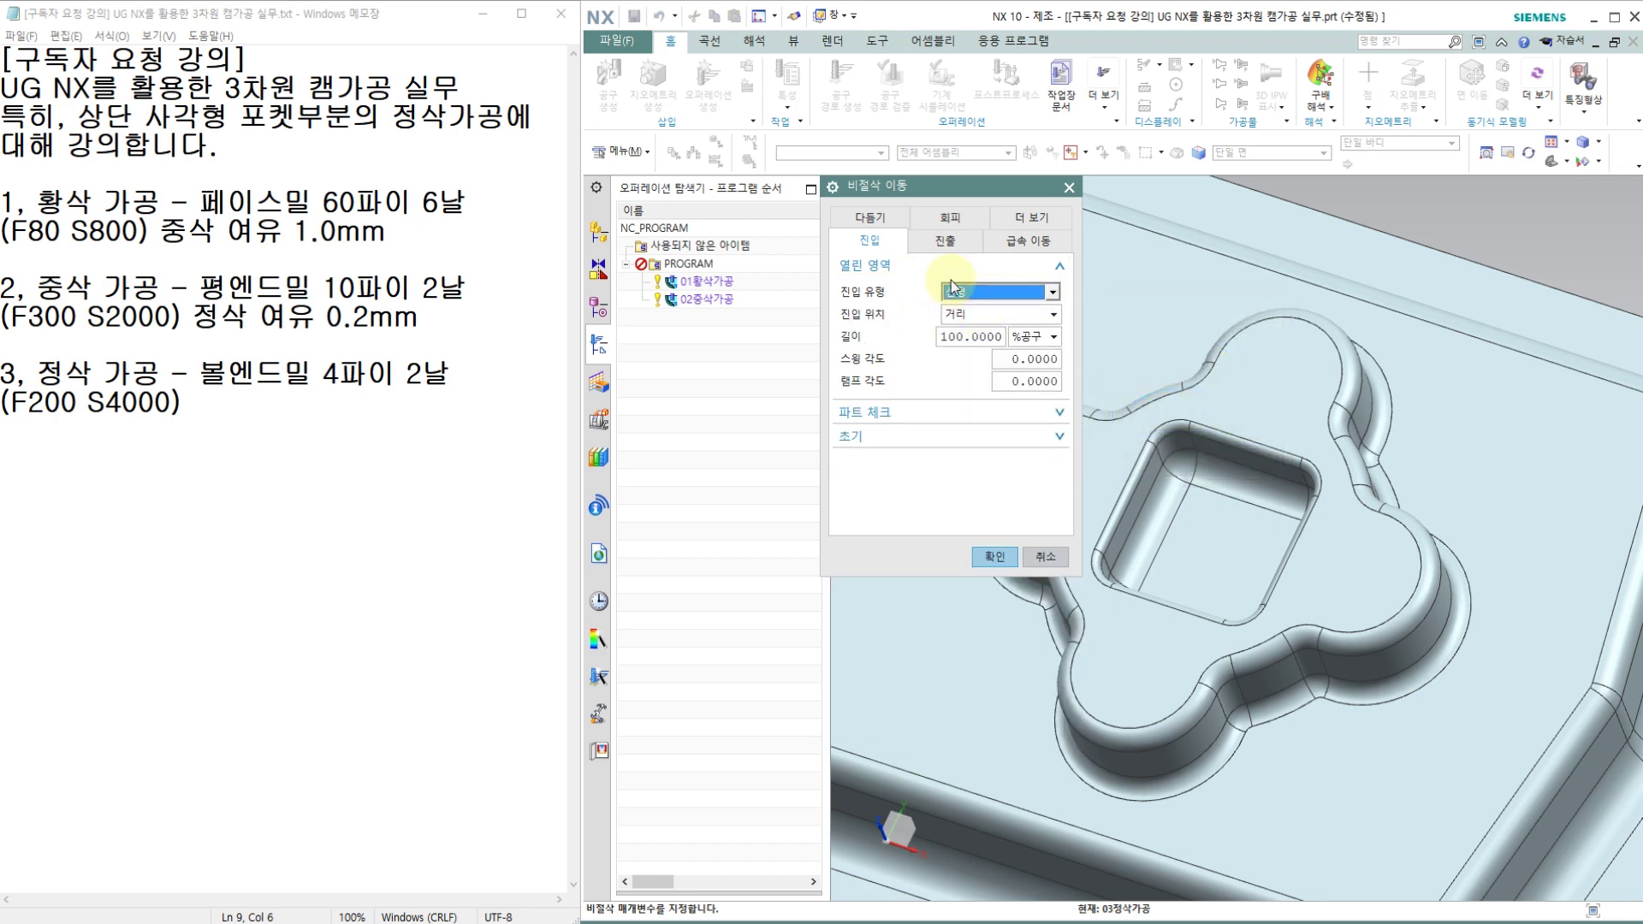
{"action": "left_click", "coordinate": [995, 557]}
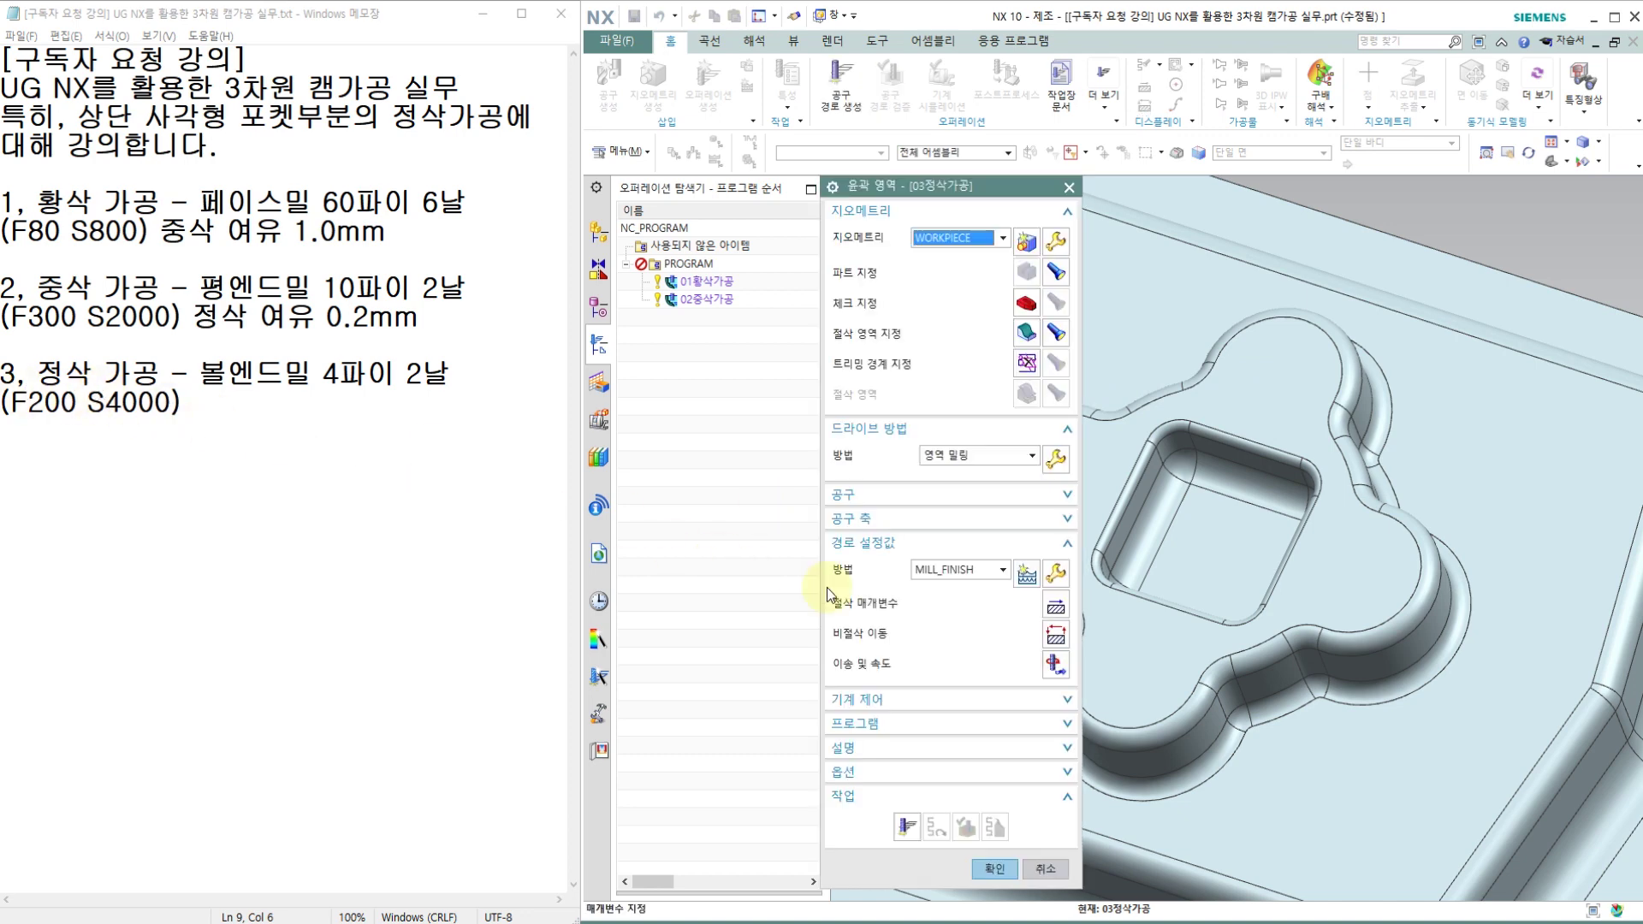
Set the finishing operation's spindle speed to 4000 rpm and its cutting feed rate to 200 mmpm, and accept the recalculated values.
{"action": "left_click", "coordinate": [1055, 663]}
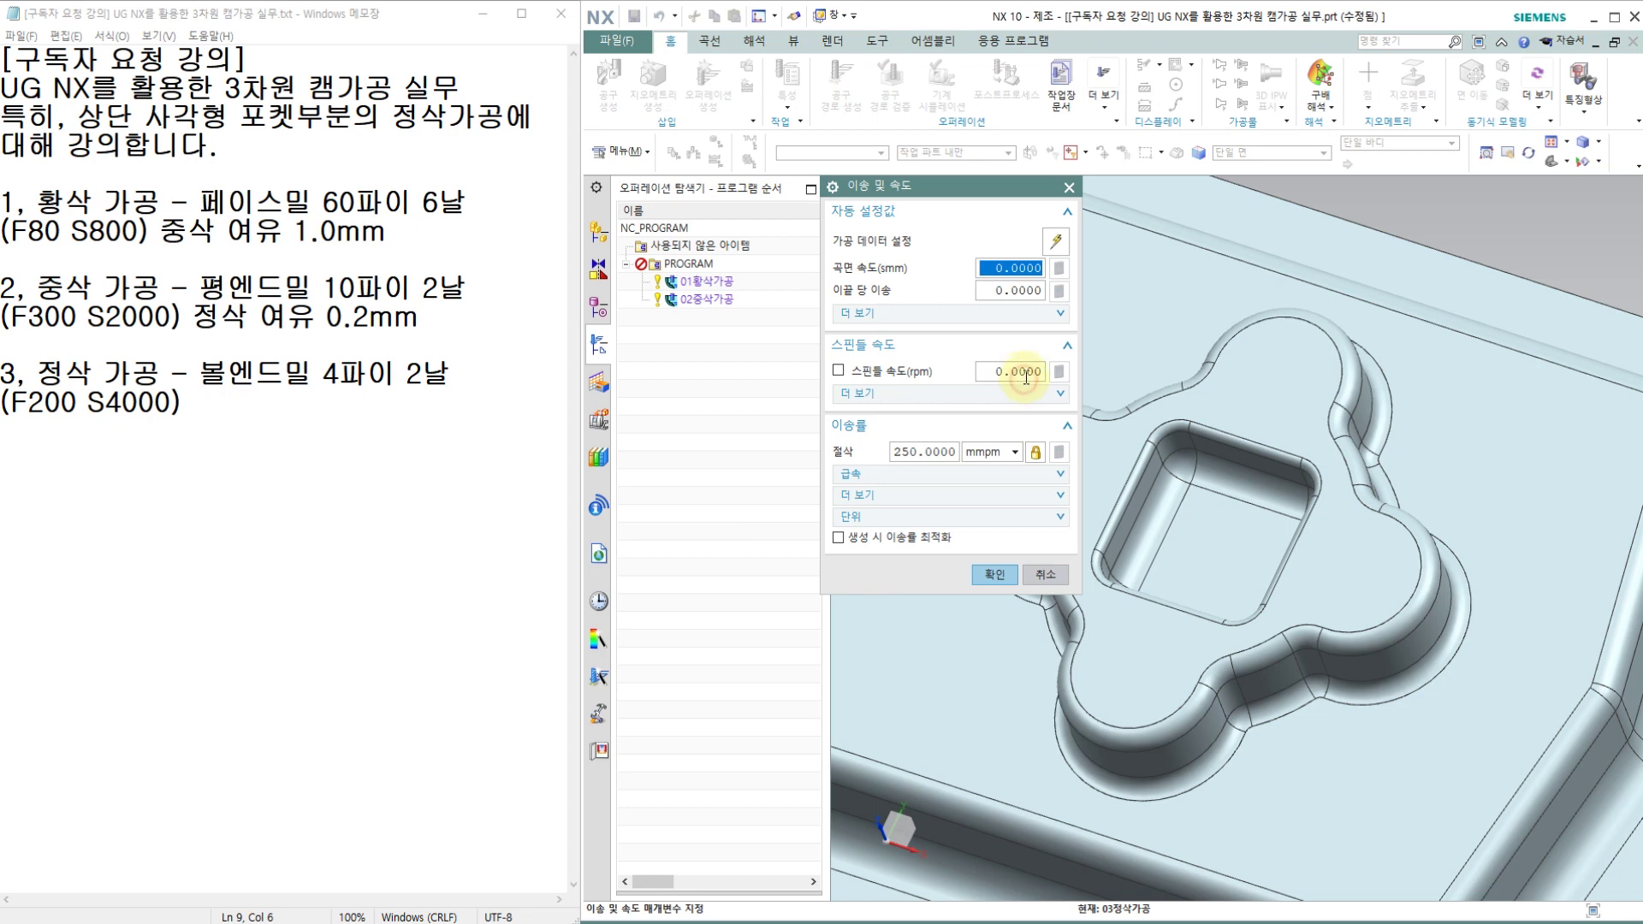
{"action": "double_click", "coordinate": [1026, 374]}
{"action": "type", "text": "4000"}
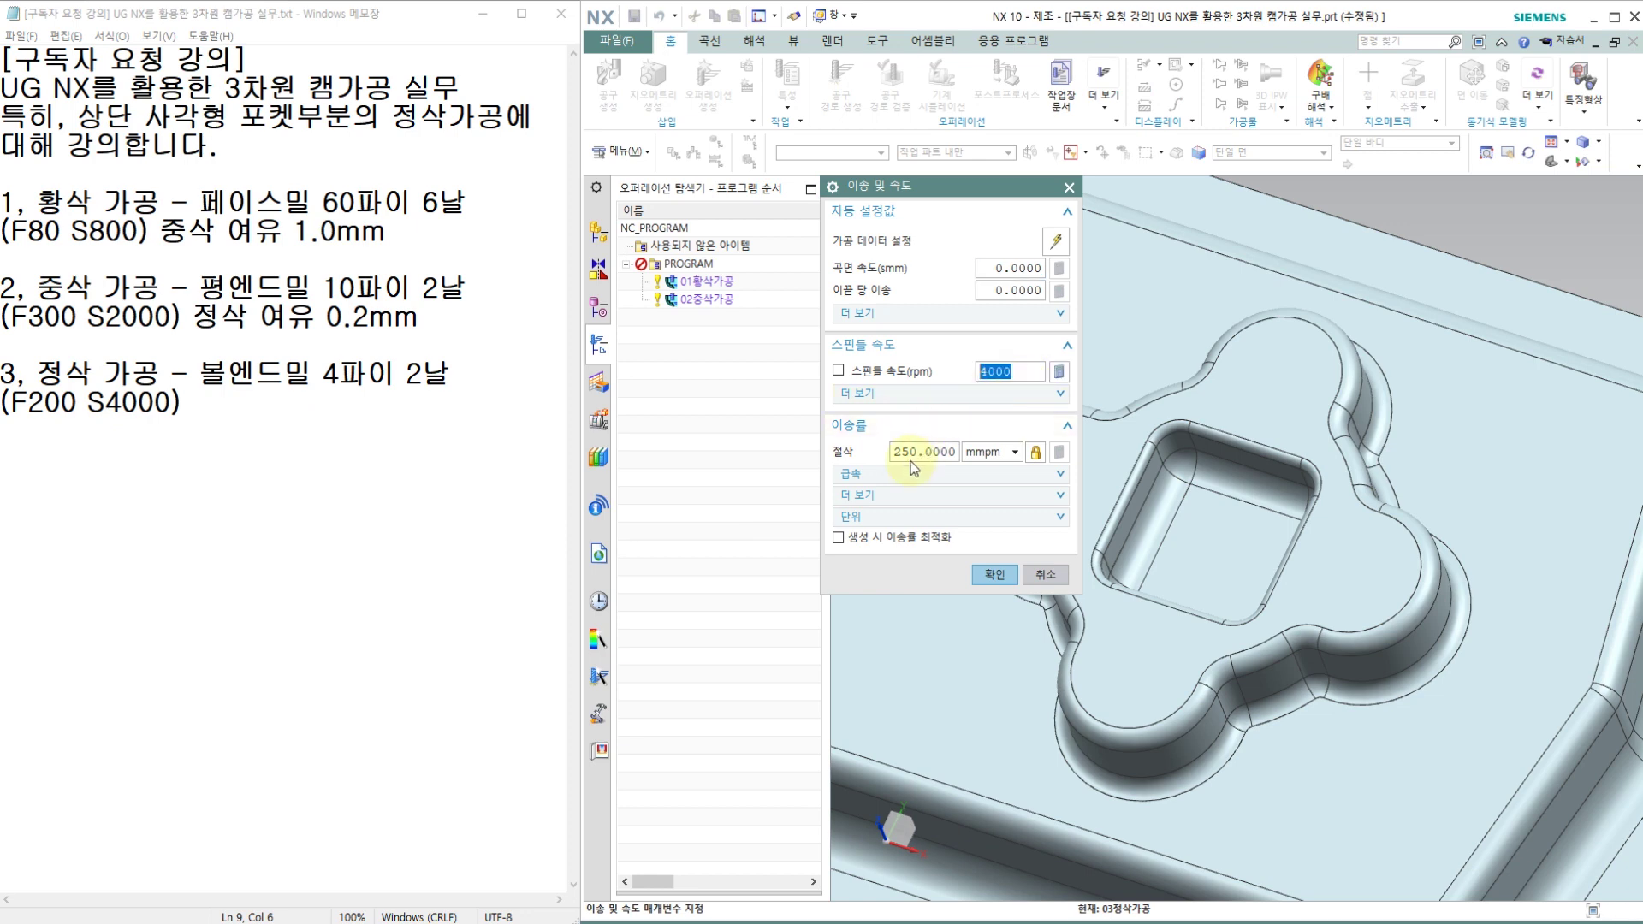
{"action": "double_click", "coordinate": [911, 454]}
{"action": "type", "text": "200"}
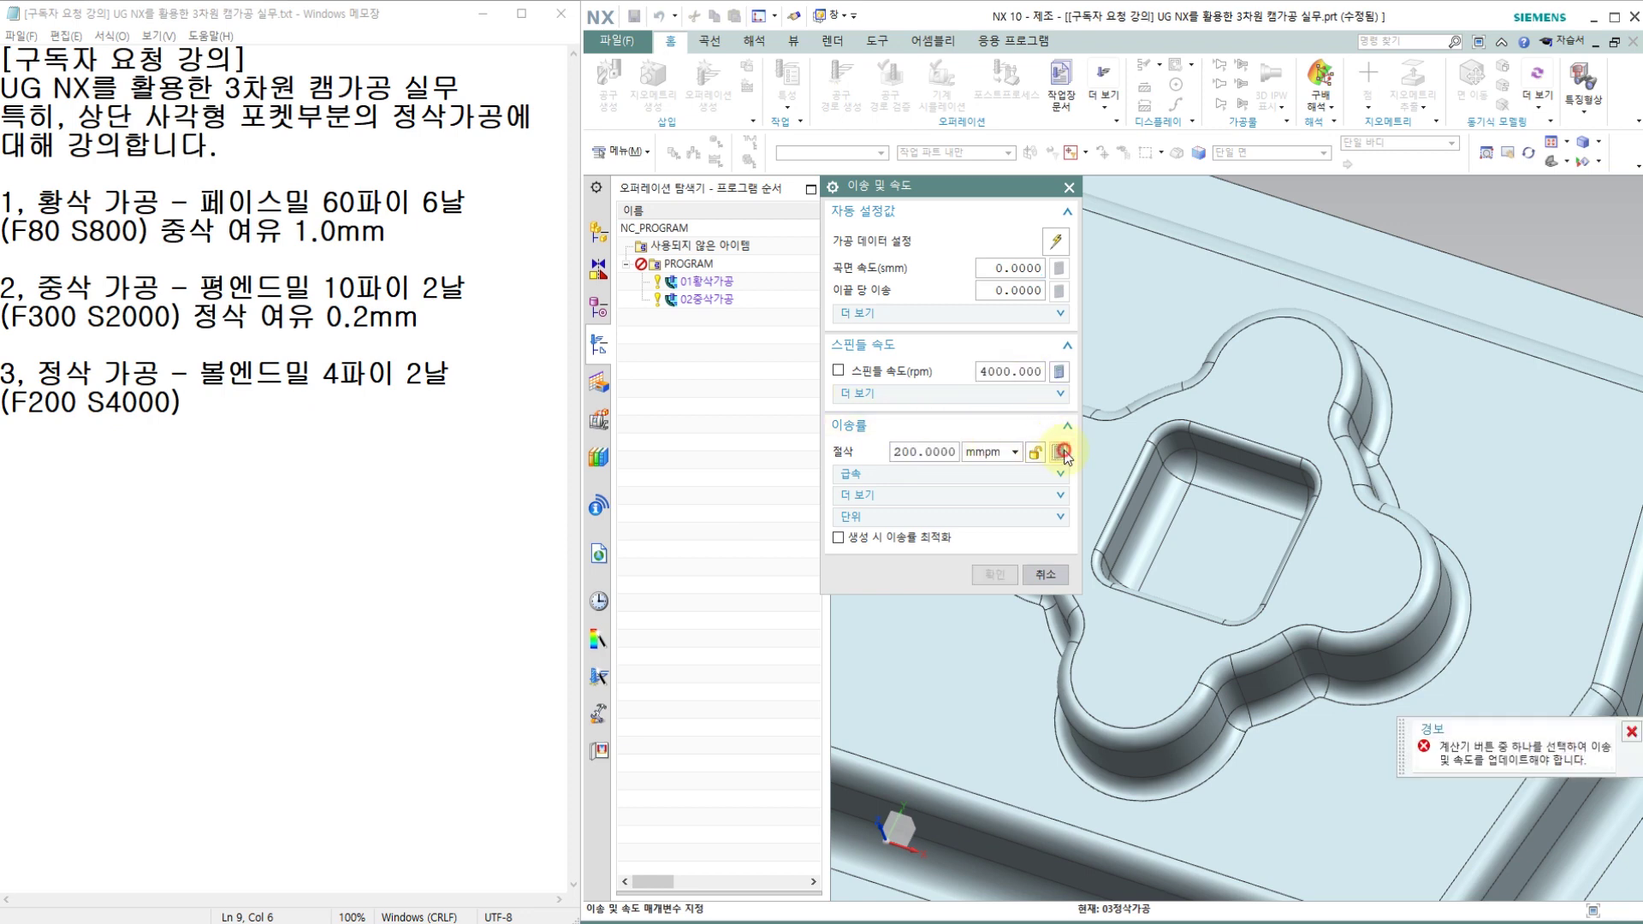
{"action": "left_click", "coordinate": [1059, 452]}
{"action": "left_click", "coordinate": [994, 574]}
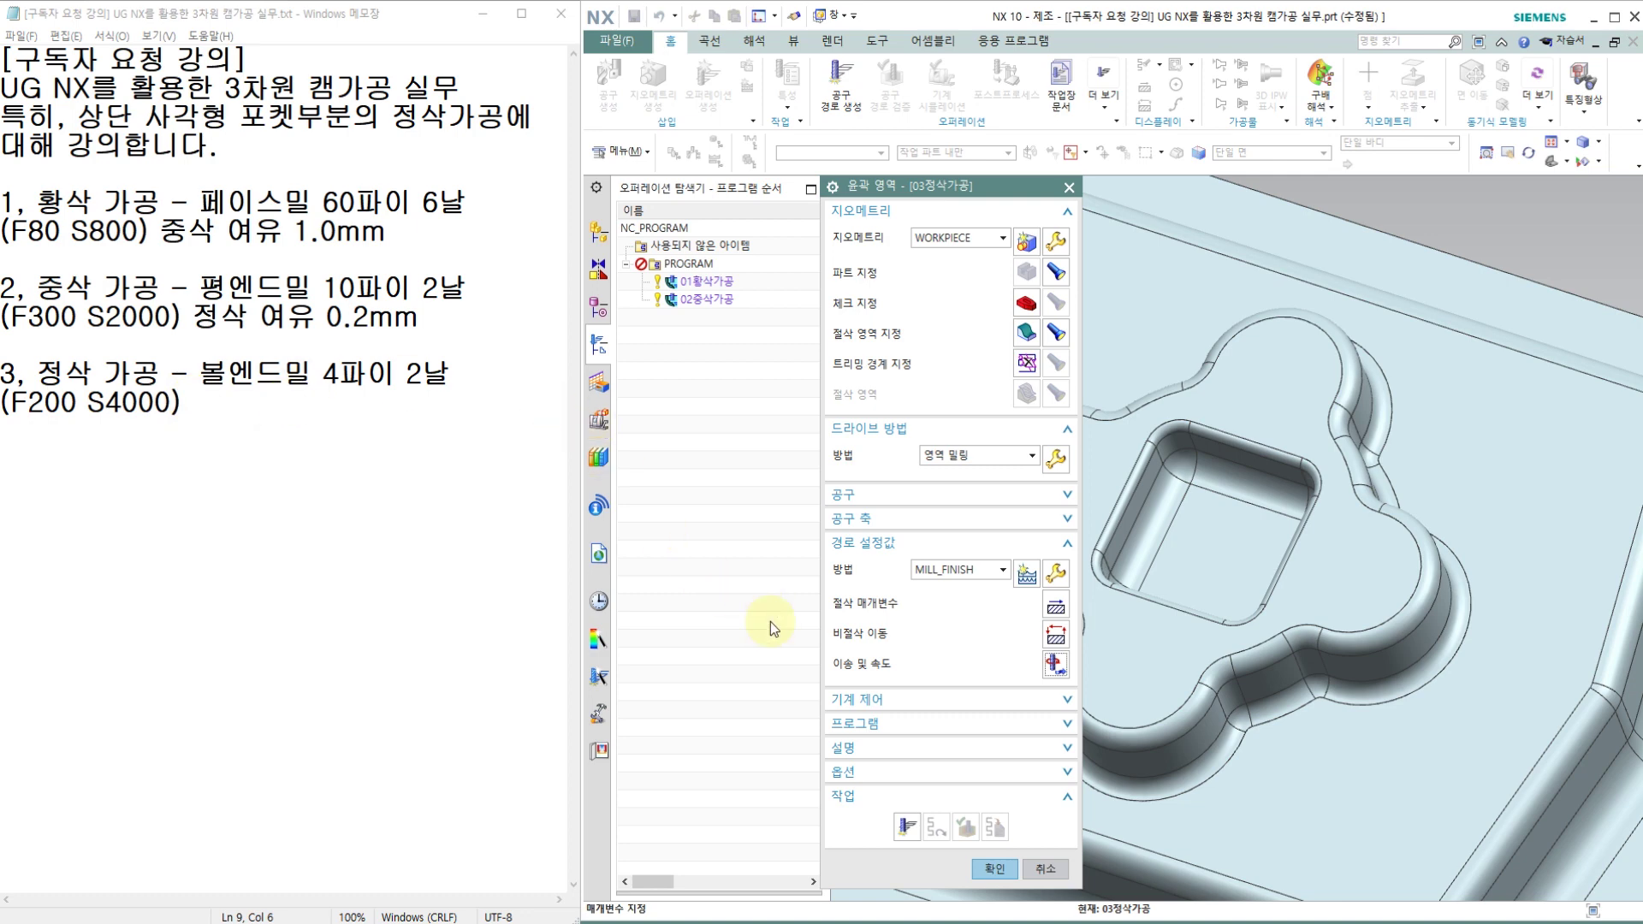
Generate the 03정삭가공 tool path and play its 3D dynamic verification, raising the animation speed from 3 to 6.
{"action": "left_click", "coordinate": [908, 829]}
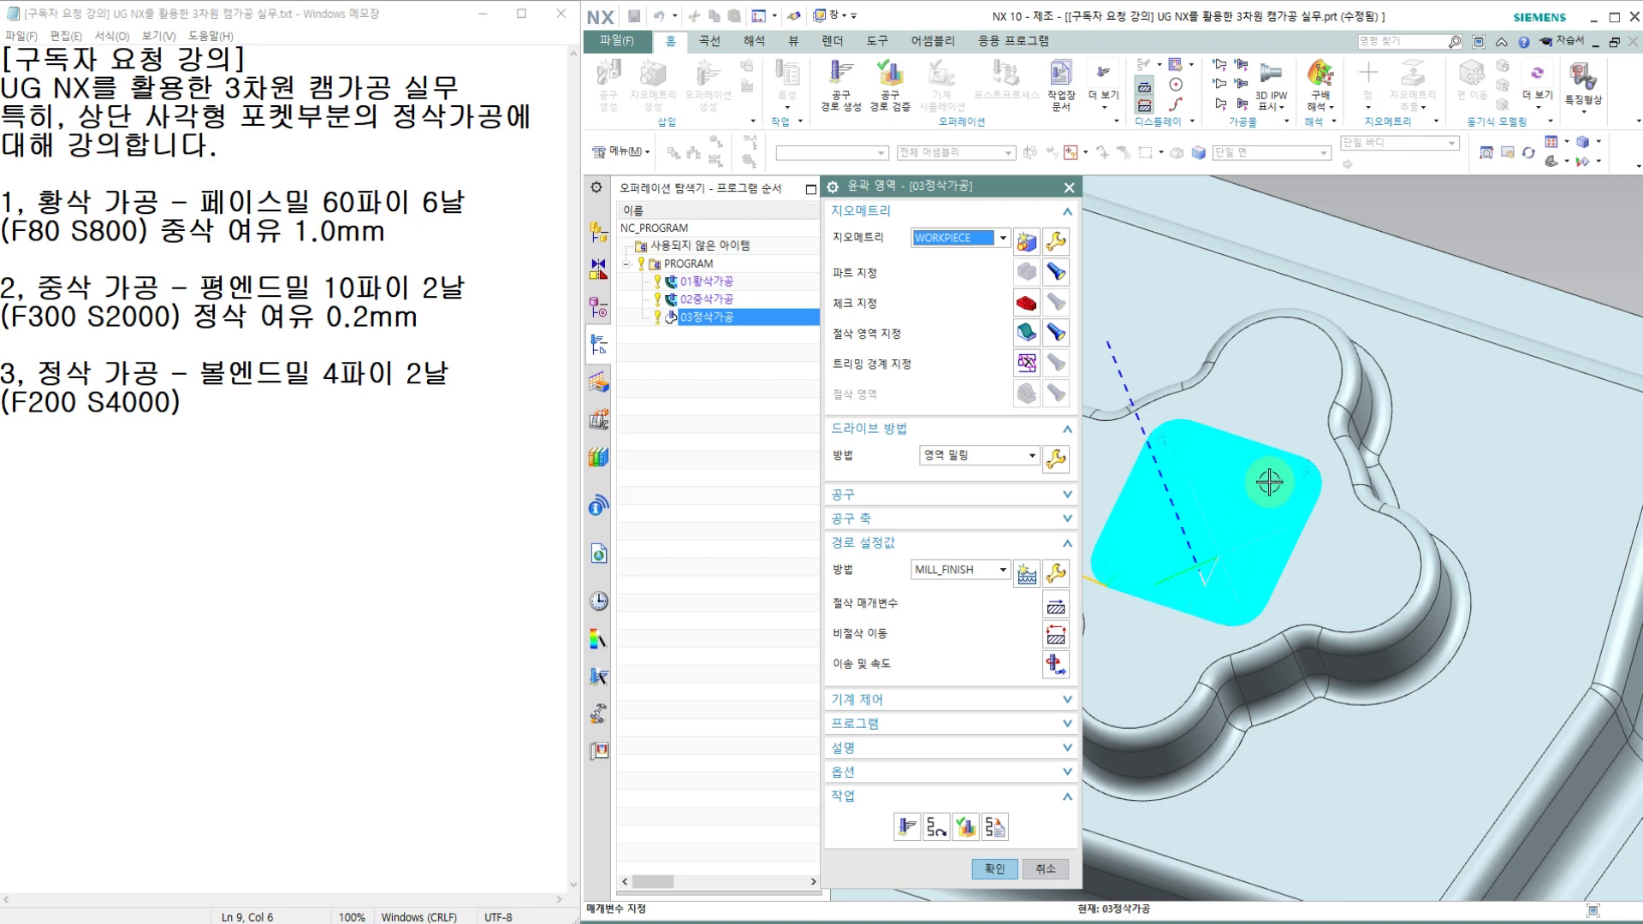
{"action": "left_click", "coordinate": [967, 828]}
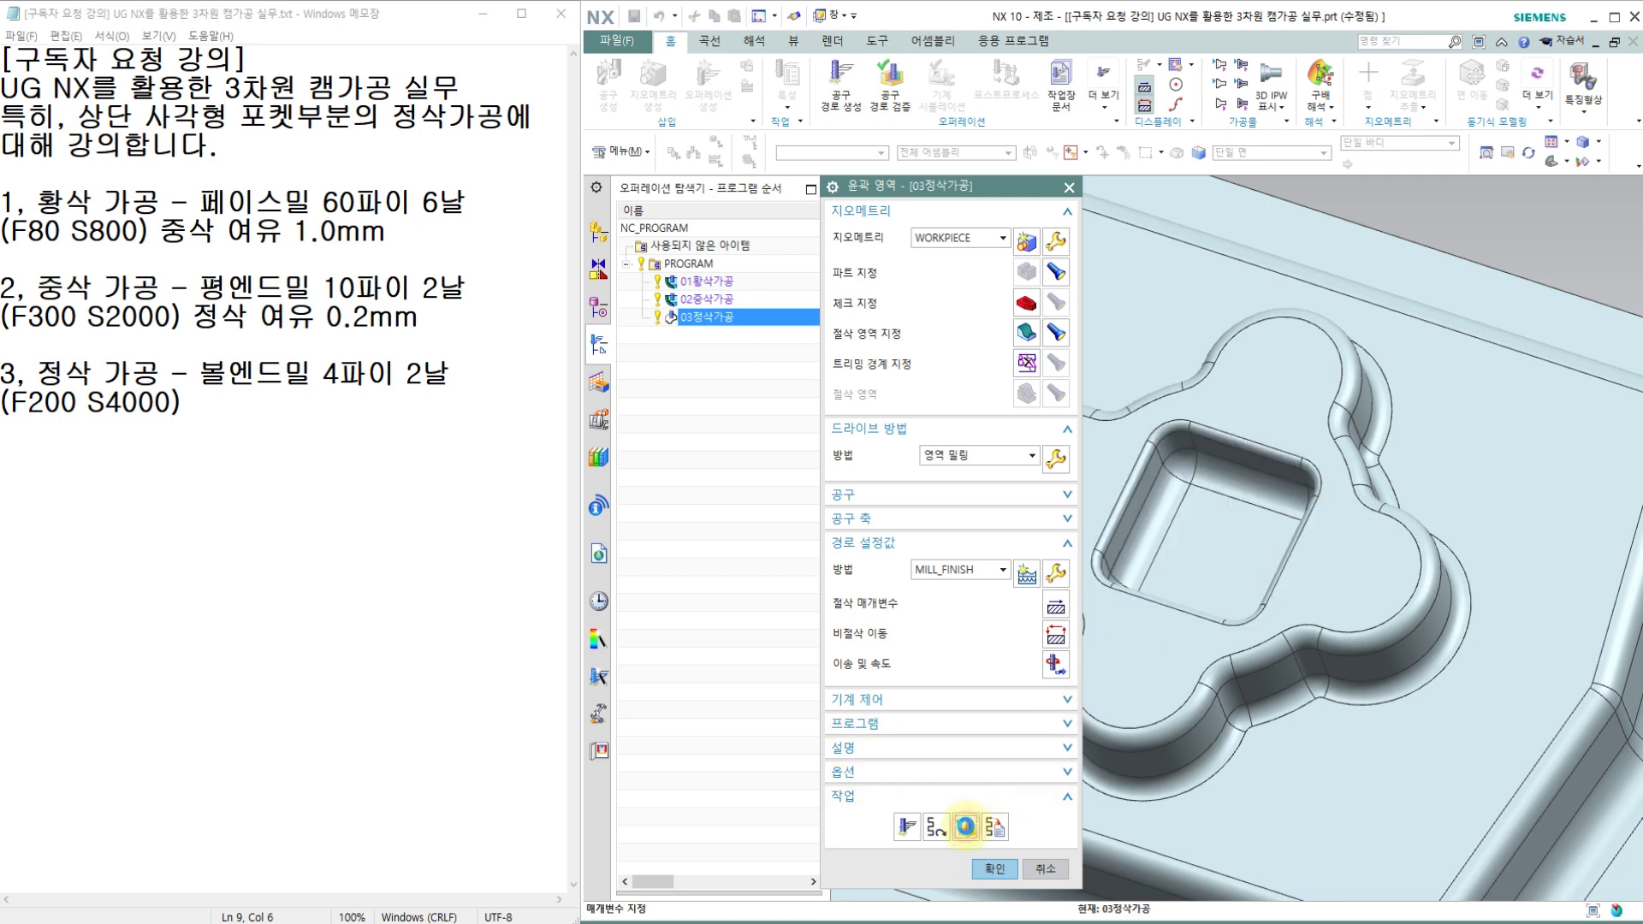
{"action": "left_click", "coordinate": [902, 807]}
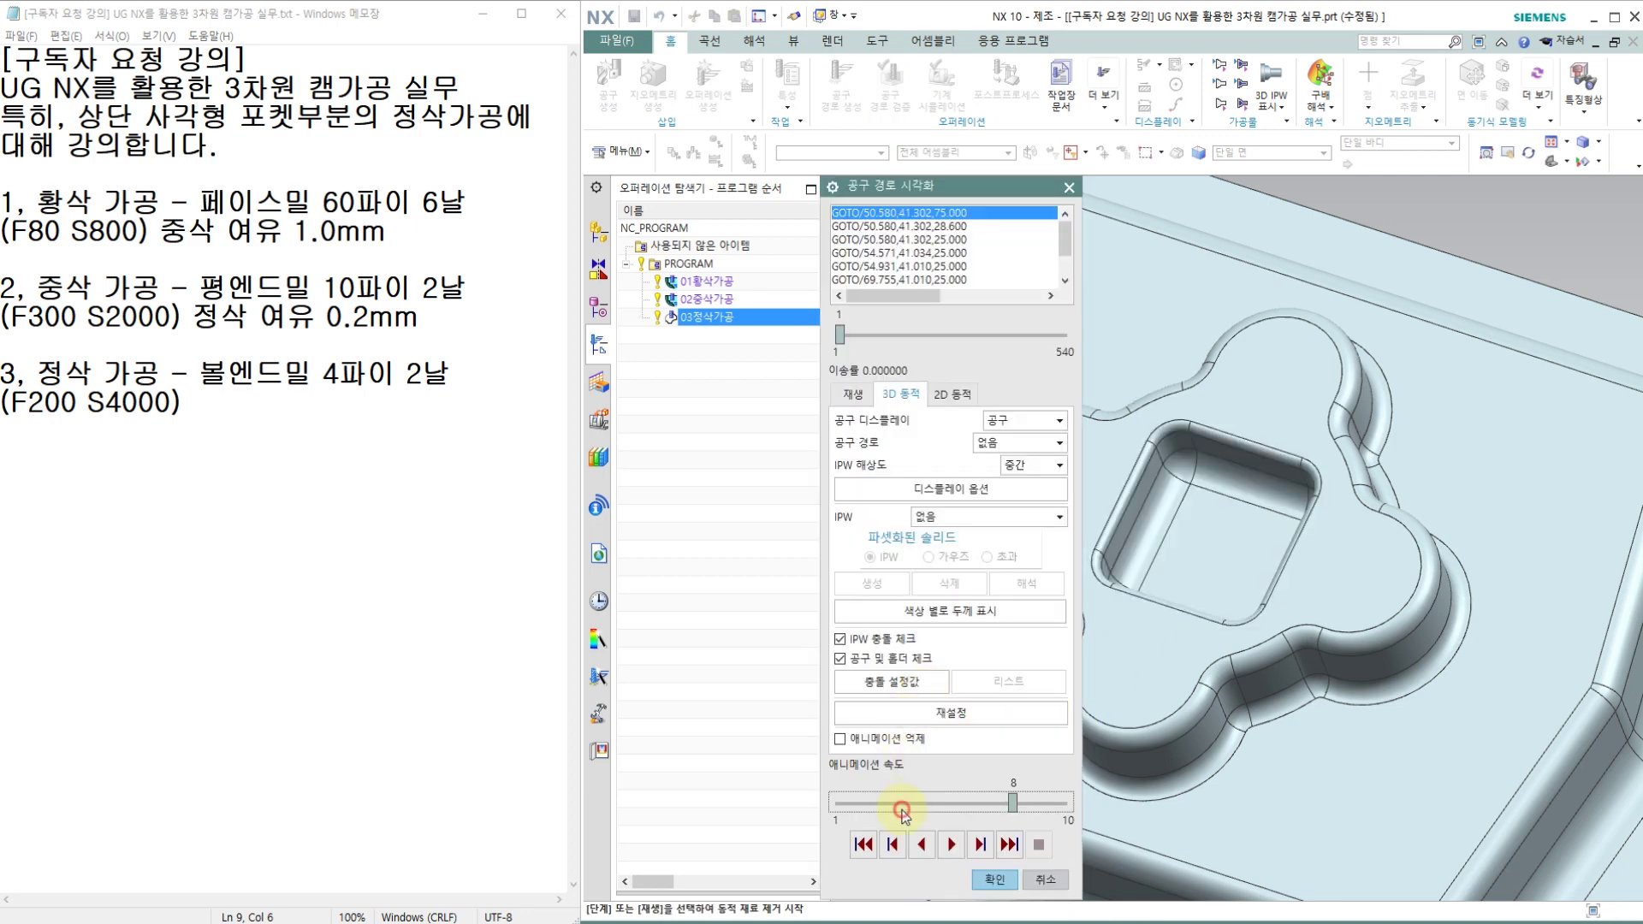
{"action": "left_click", "coordinate": [950, 844]}
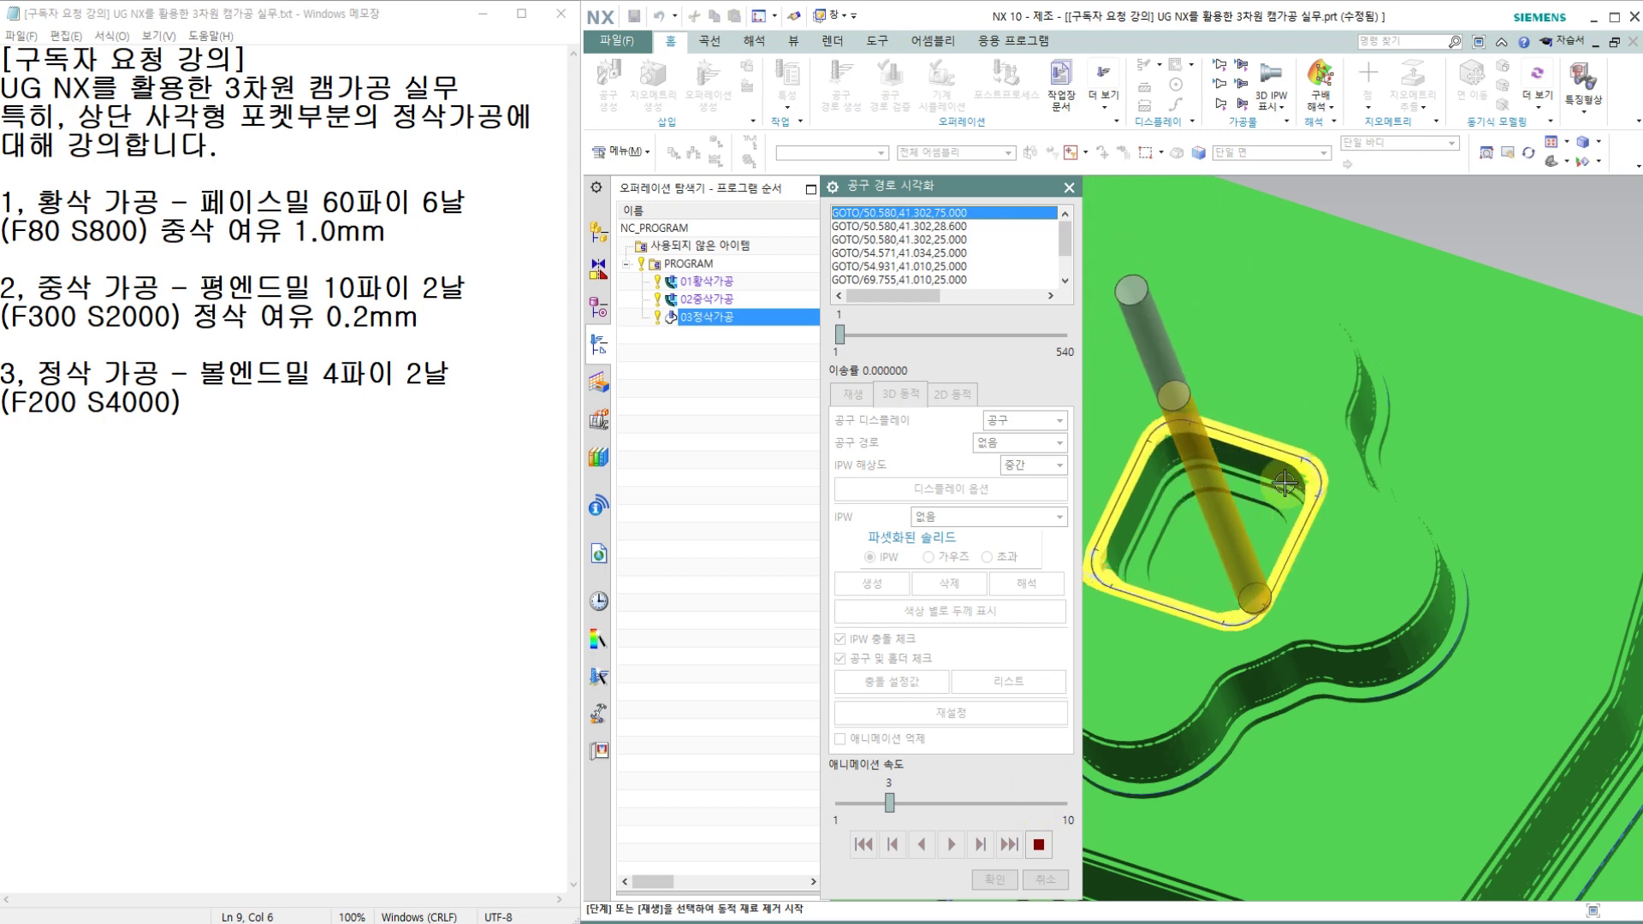
{"action": "left_click", "coordinate": [962, 806]}
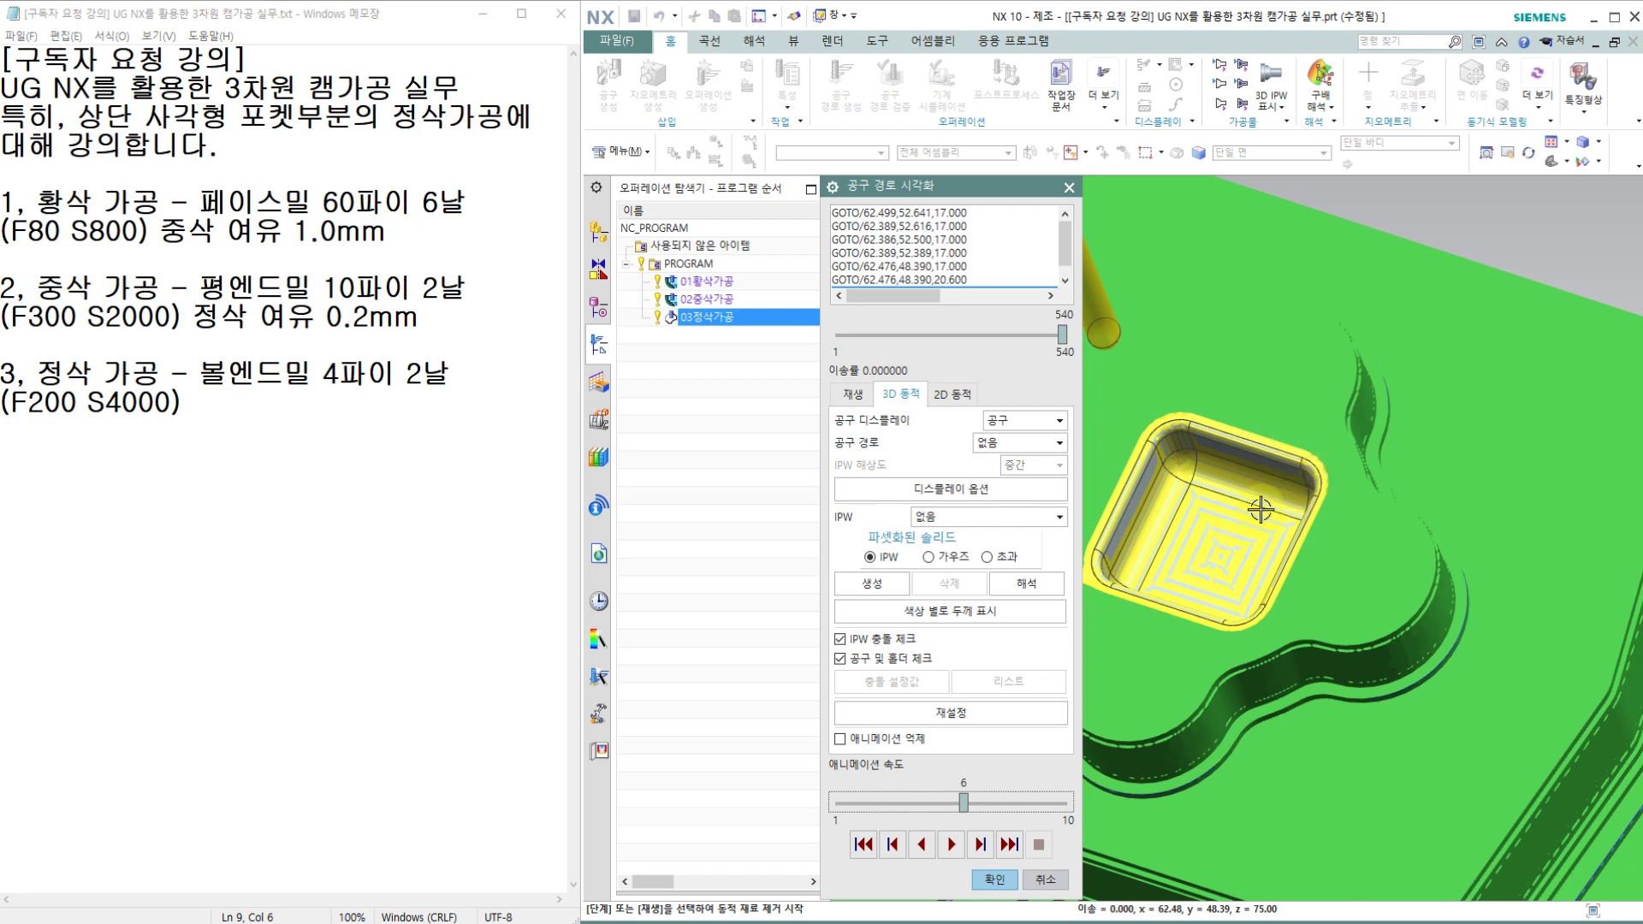
Examine the simulated square pocket's walls, corners and floor up close, using the thickness-by-color display to judge the remaining material.
{"action": "scroll", "coordinate": [1236, 516], "scroll_direction": "down", "scroll_amount": 2}
{"action": "scroll", "coordinate": [1241, 514], "scroll_direction": "up", "scroll_amount": 2}
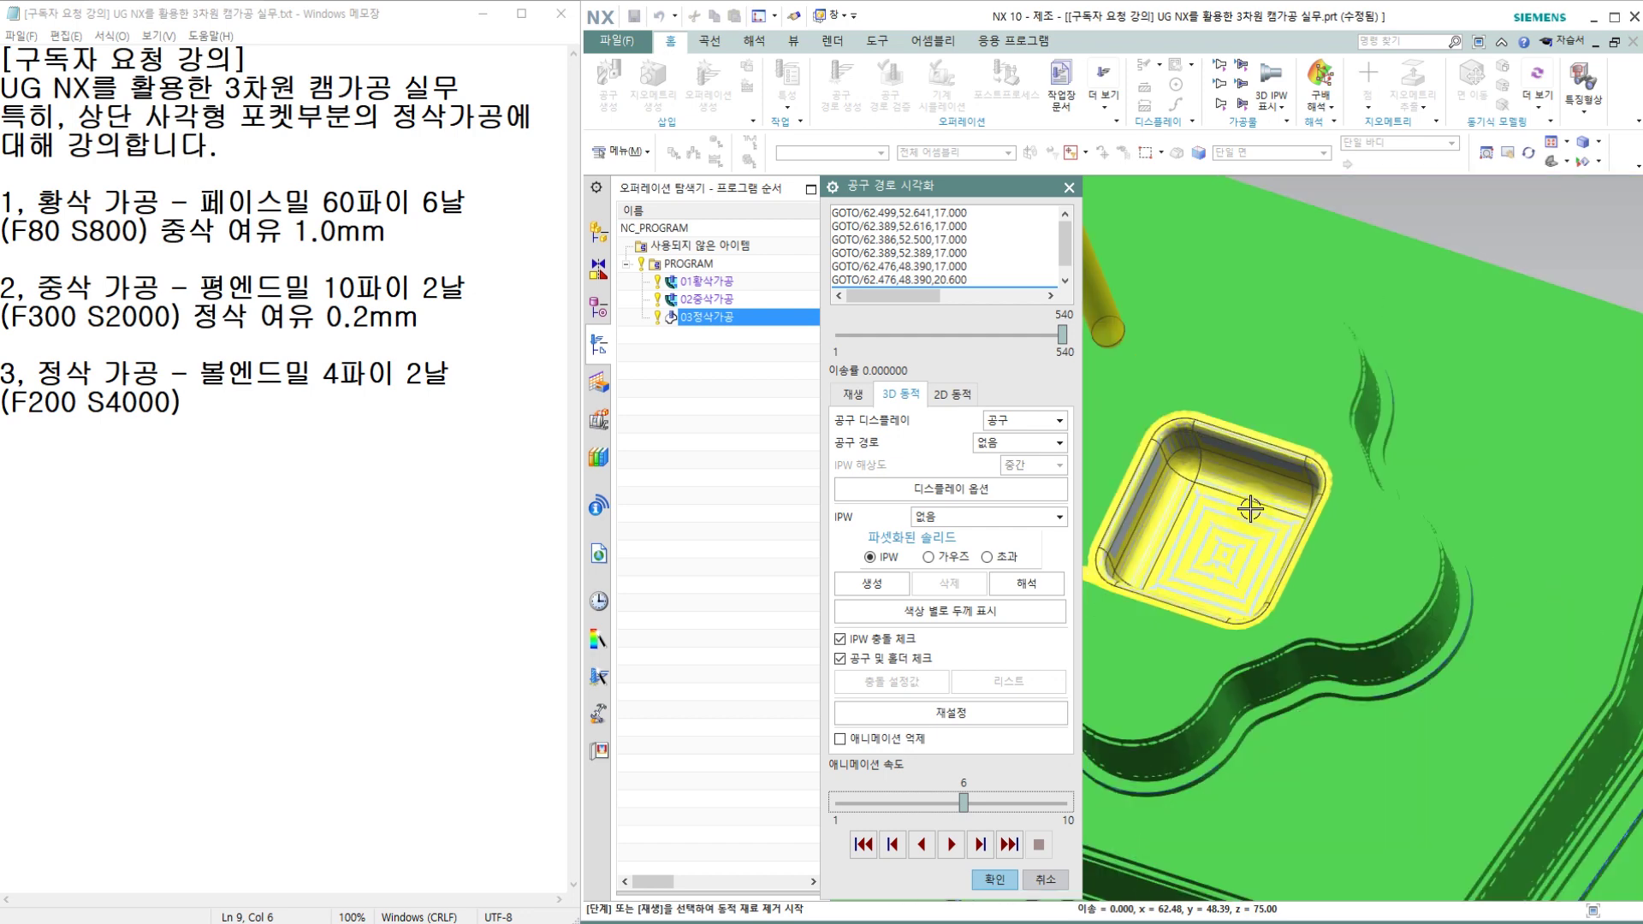
{"action": "scroll", "coordinate": [1188, 524], "scroll_direction": "down", "scroll_amount": 2}
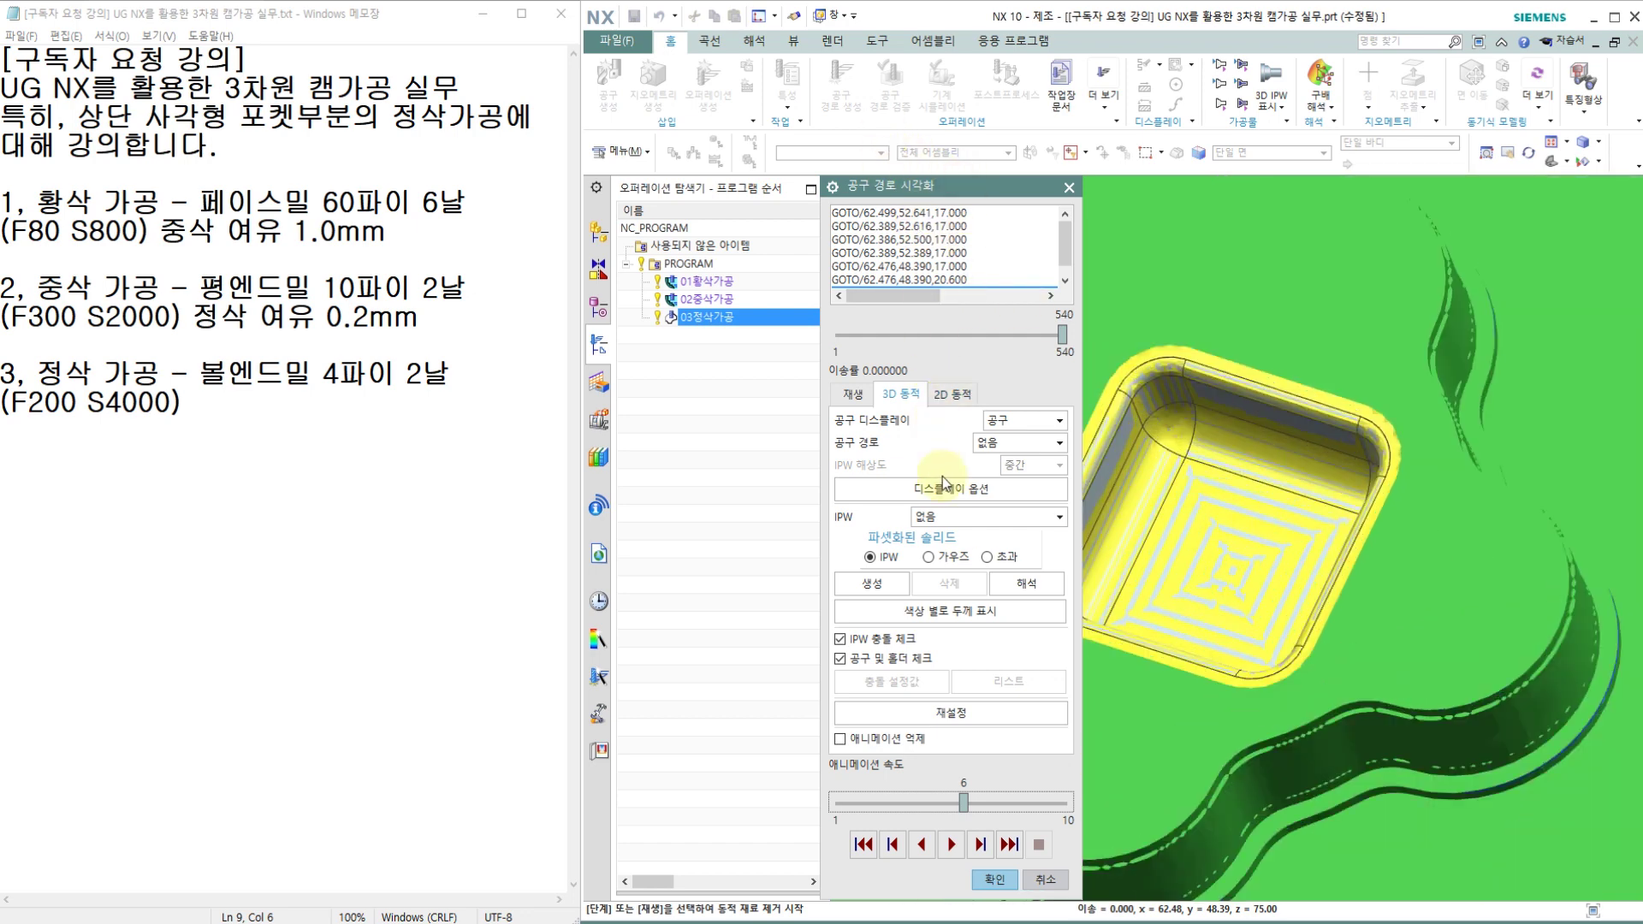
{"action": "scroll", "coordinate": [1236, 526], "scroll_direction": "up", "scroll_amount": 2}
{"action": "scroll", "coordinate": [1236, 526], "scroll_direction": "down", "scroll_amount": 2}
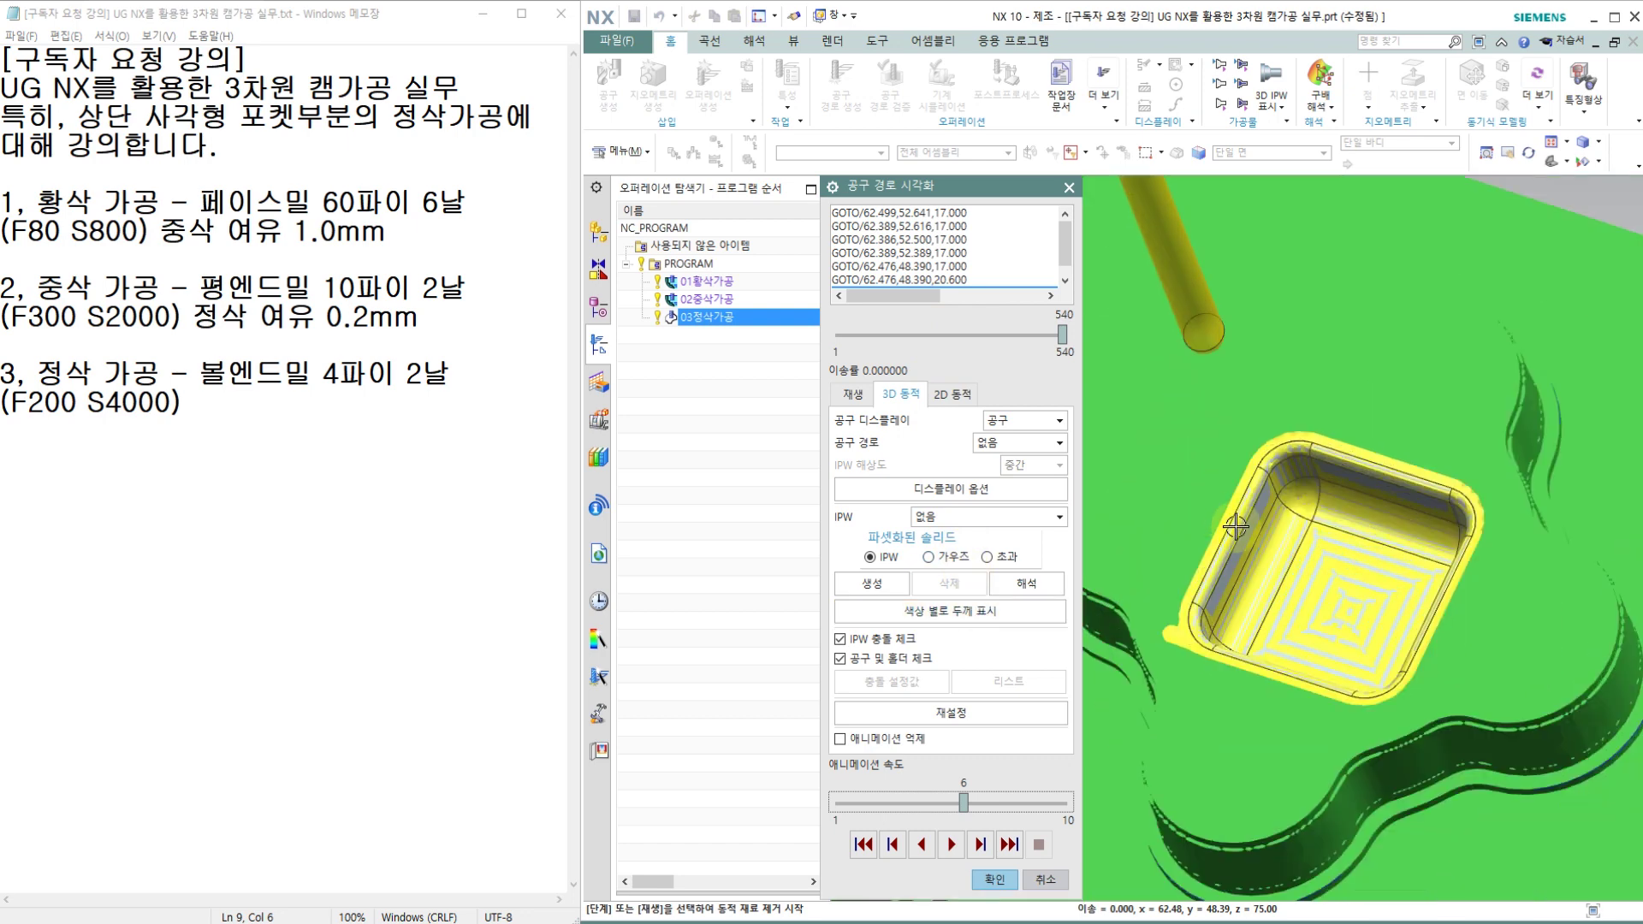
{"action": "scroll", "coordinate": [1235, 525], "scroll_direction": "down", "scroll_amount": 2}
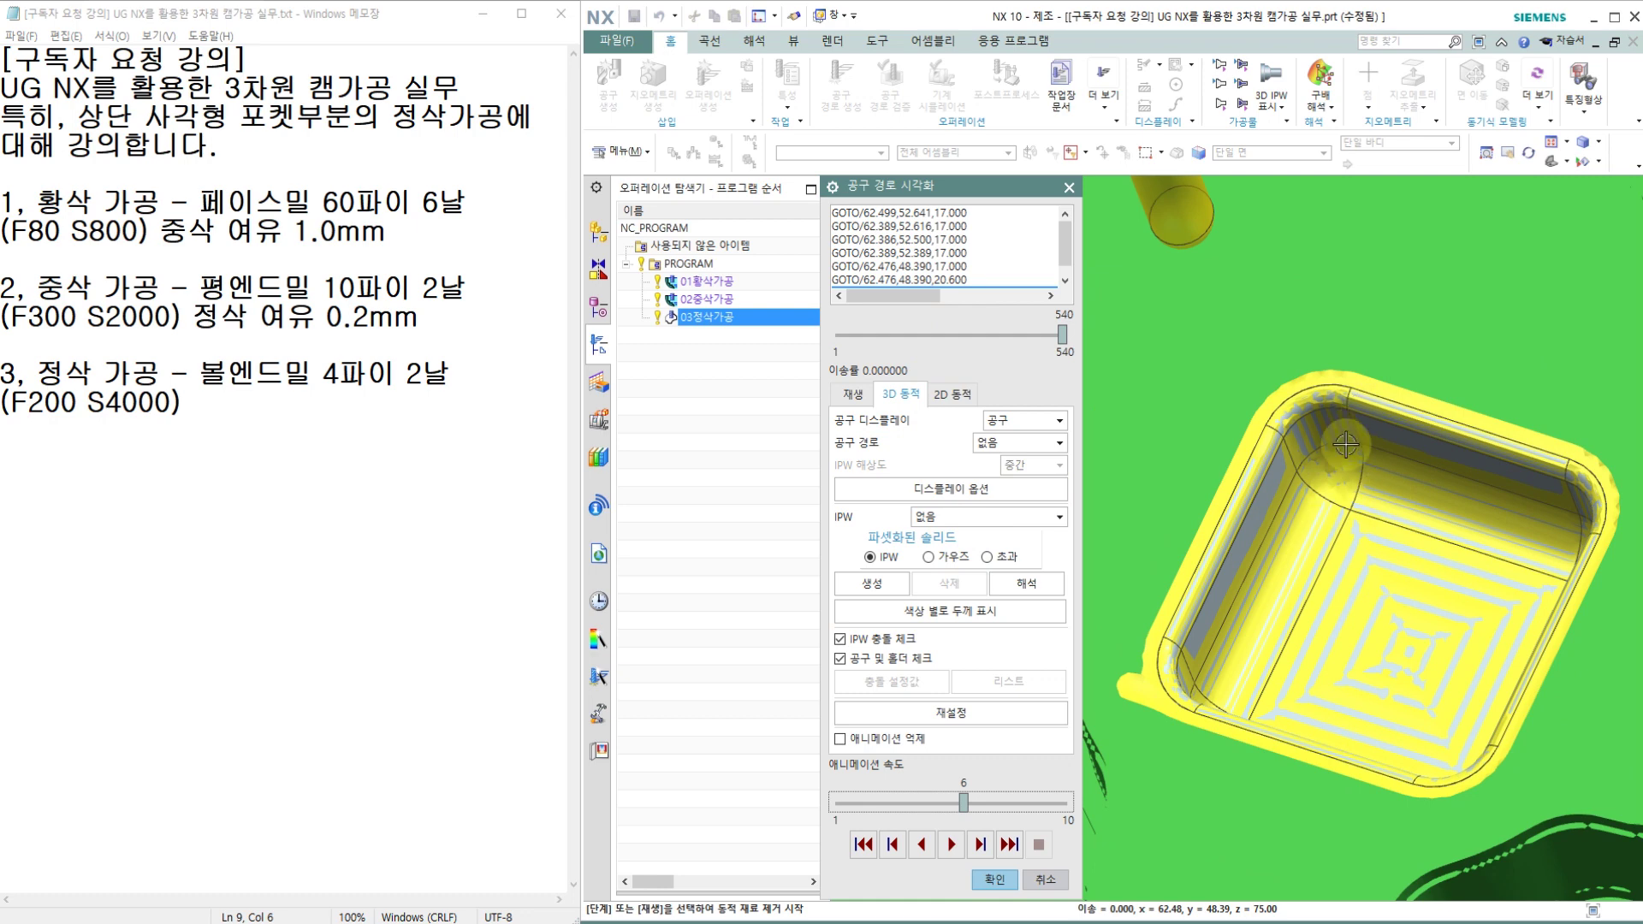
{"action": "left_click", "coordinate": [949, 618]}
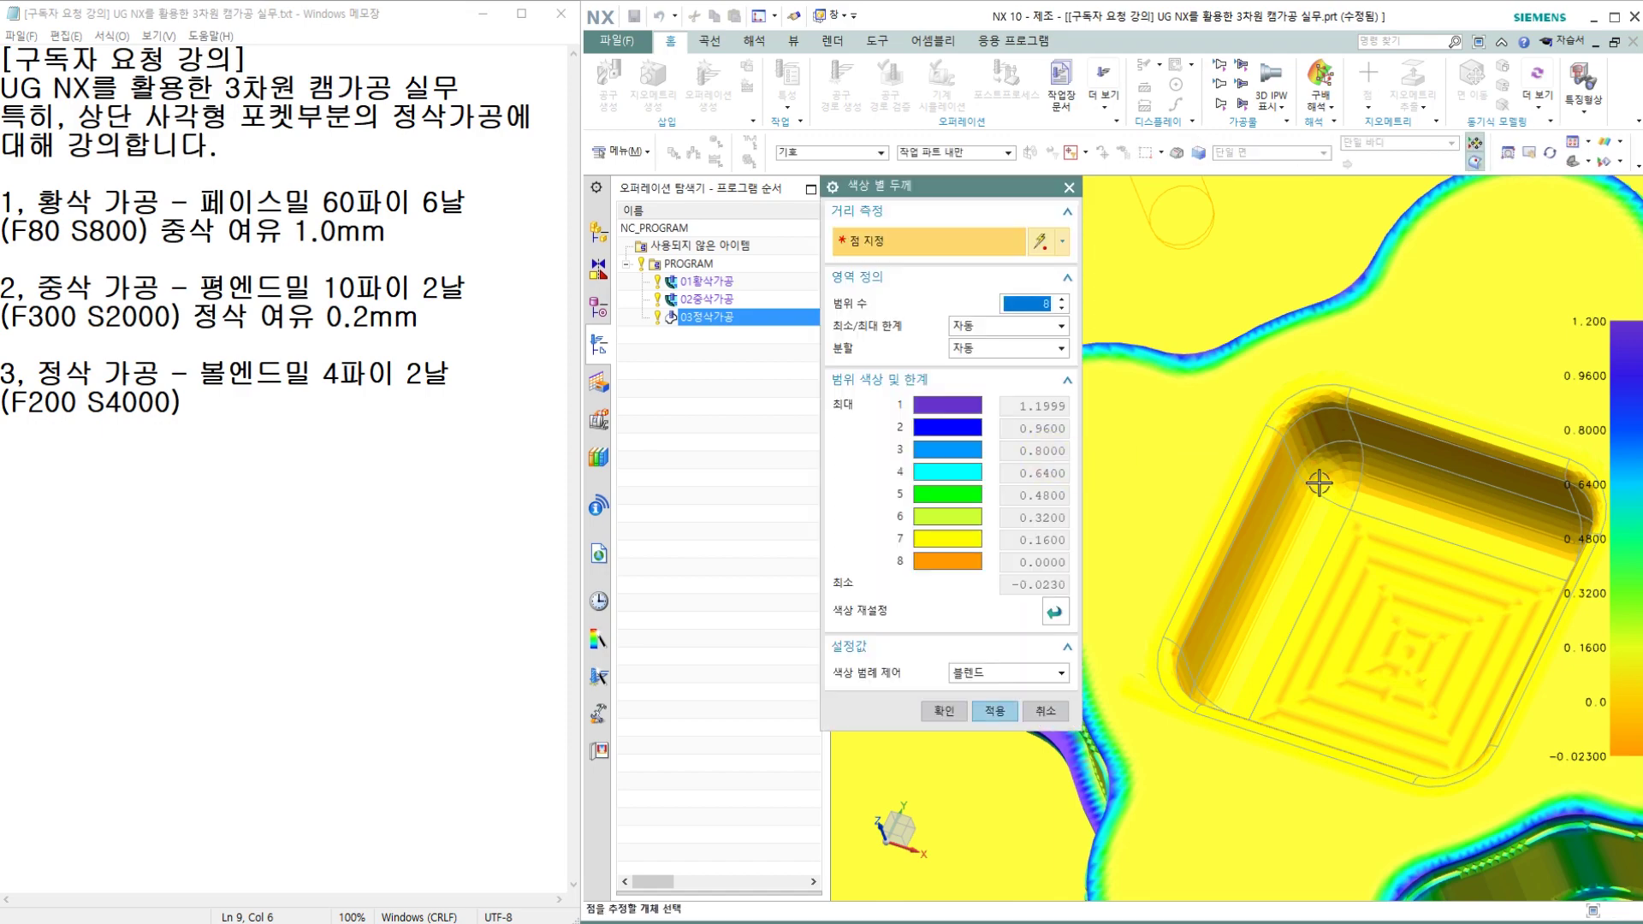
{"action": "scroll", "coordinate": [1320, 480], "scroll_direction": "down", "scroll_amount": 5}
{"action": "scroll", "coordinate": [1382, 514], "scroll_direction": "up", "scroll_amount": 2}
{"action": "scroll", "coordinate": [1382, 515], "scroll_direction": "up", "scroll_amount": 3}
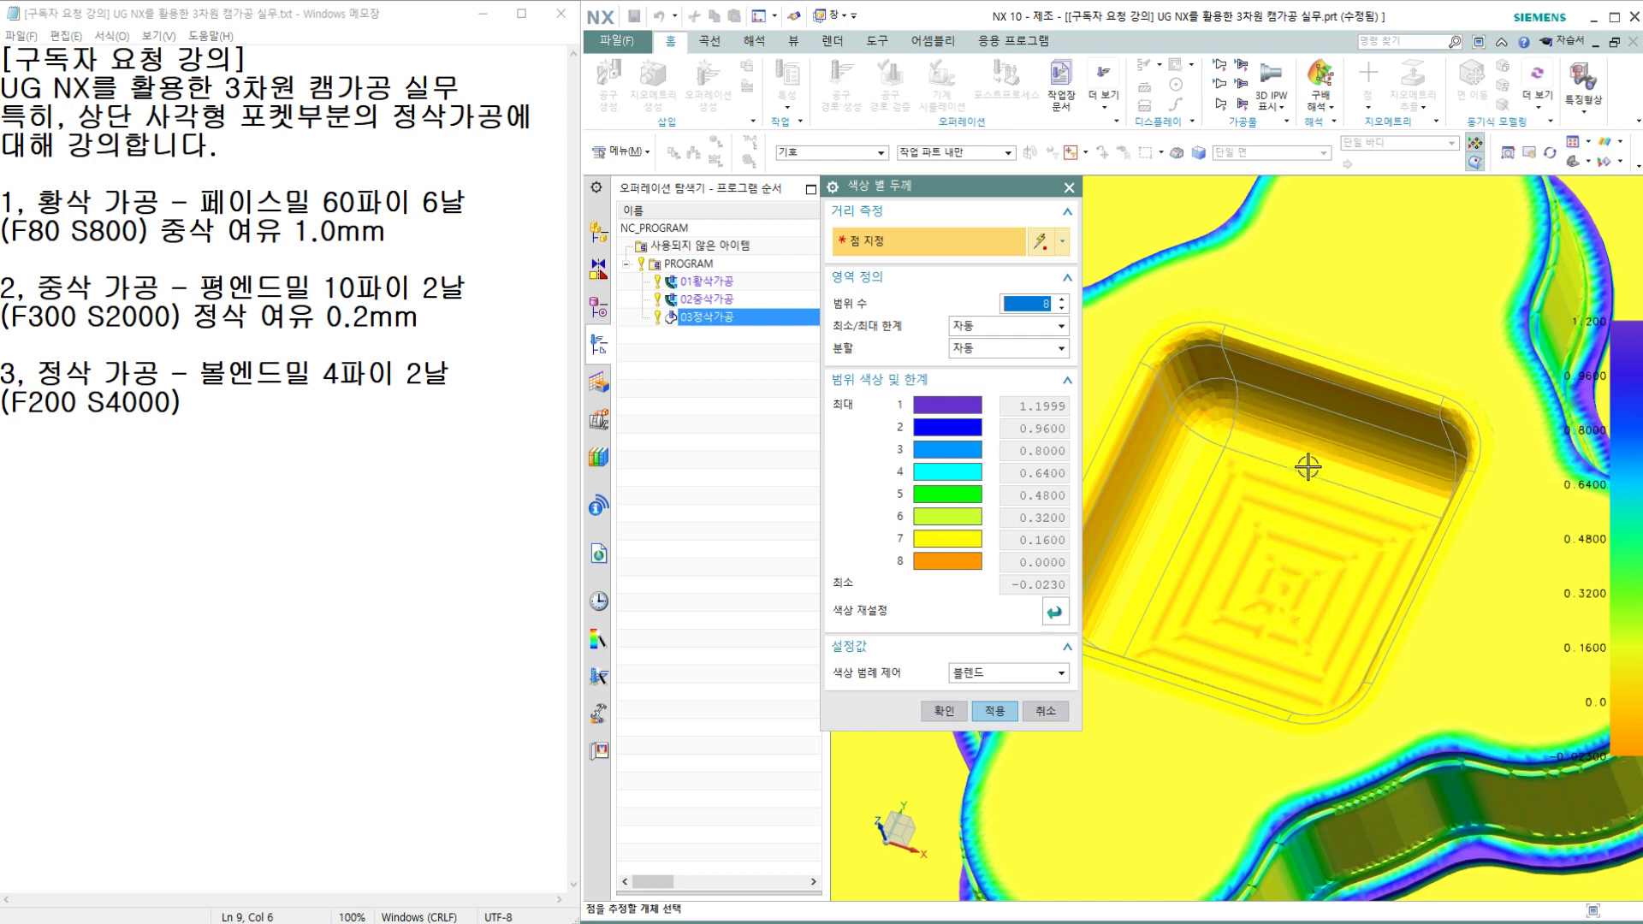
{"action": "scroll", "coordinate": [1307, 467], "scroll_direction": "down", "scroll_amount": 1}
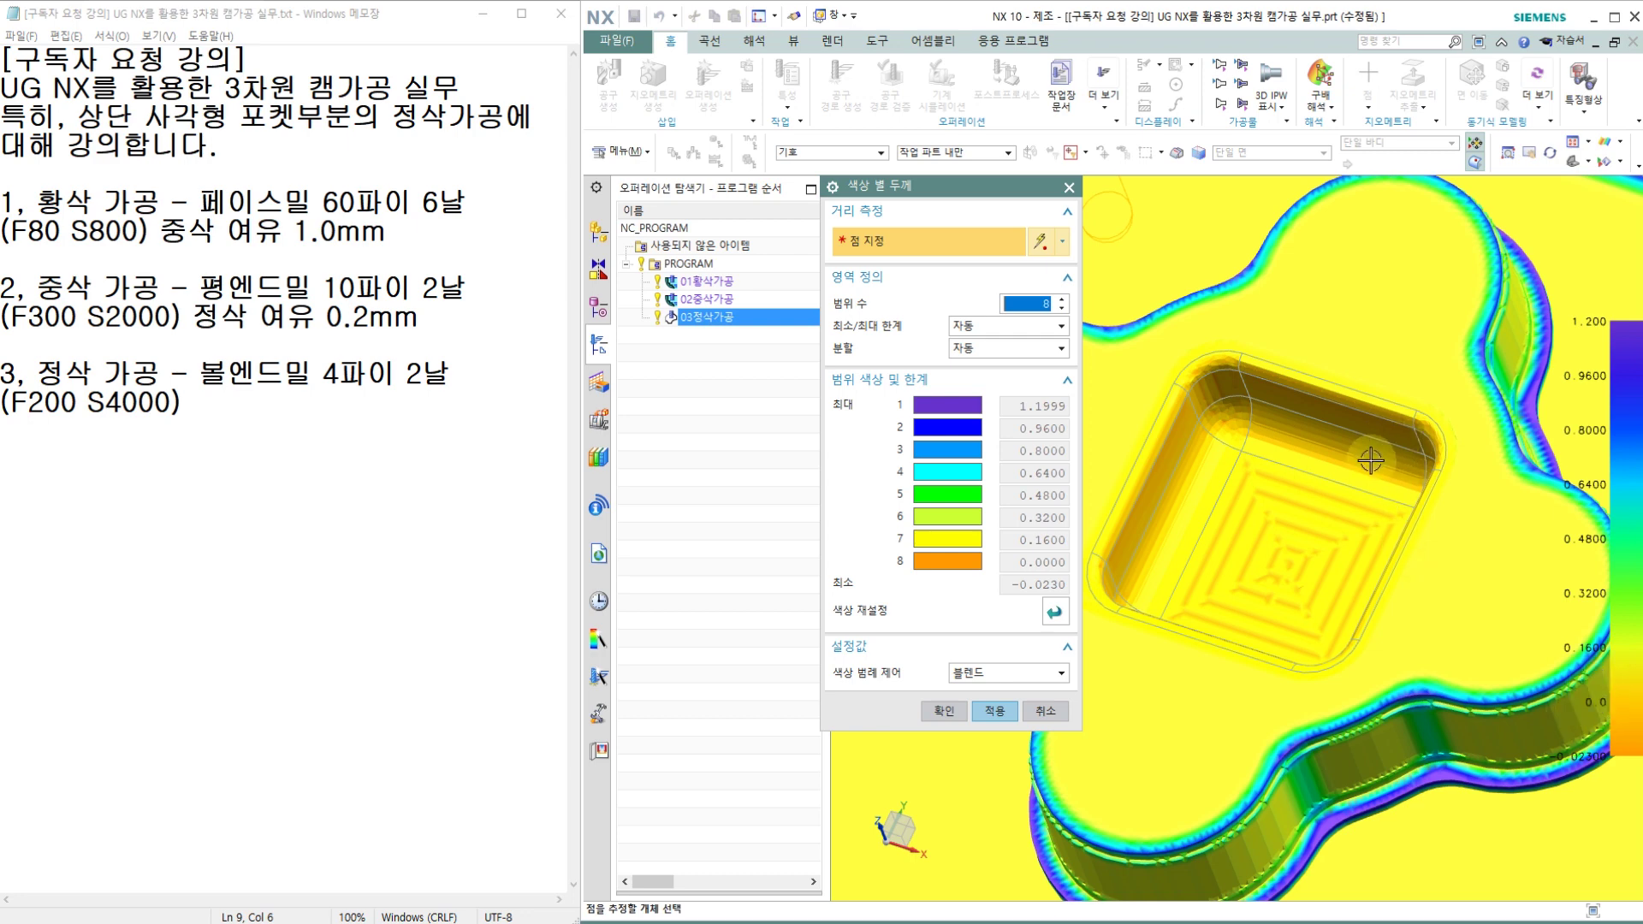
{"action": "scroll", "coordinate": [1269, 480], "scroll_direction": "up", "scroll_amount": 3}
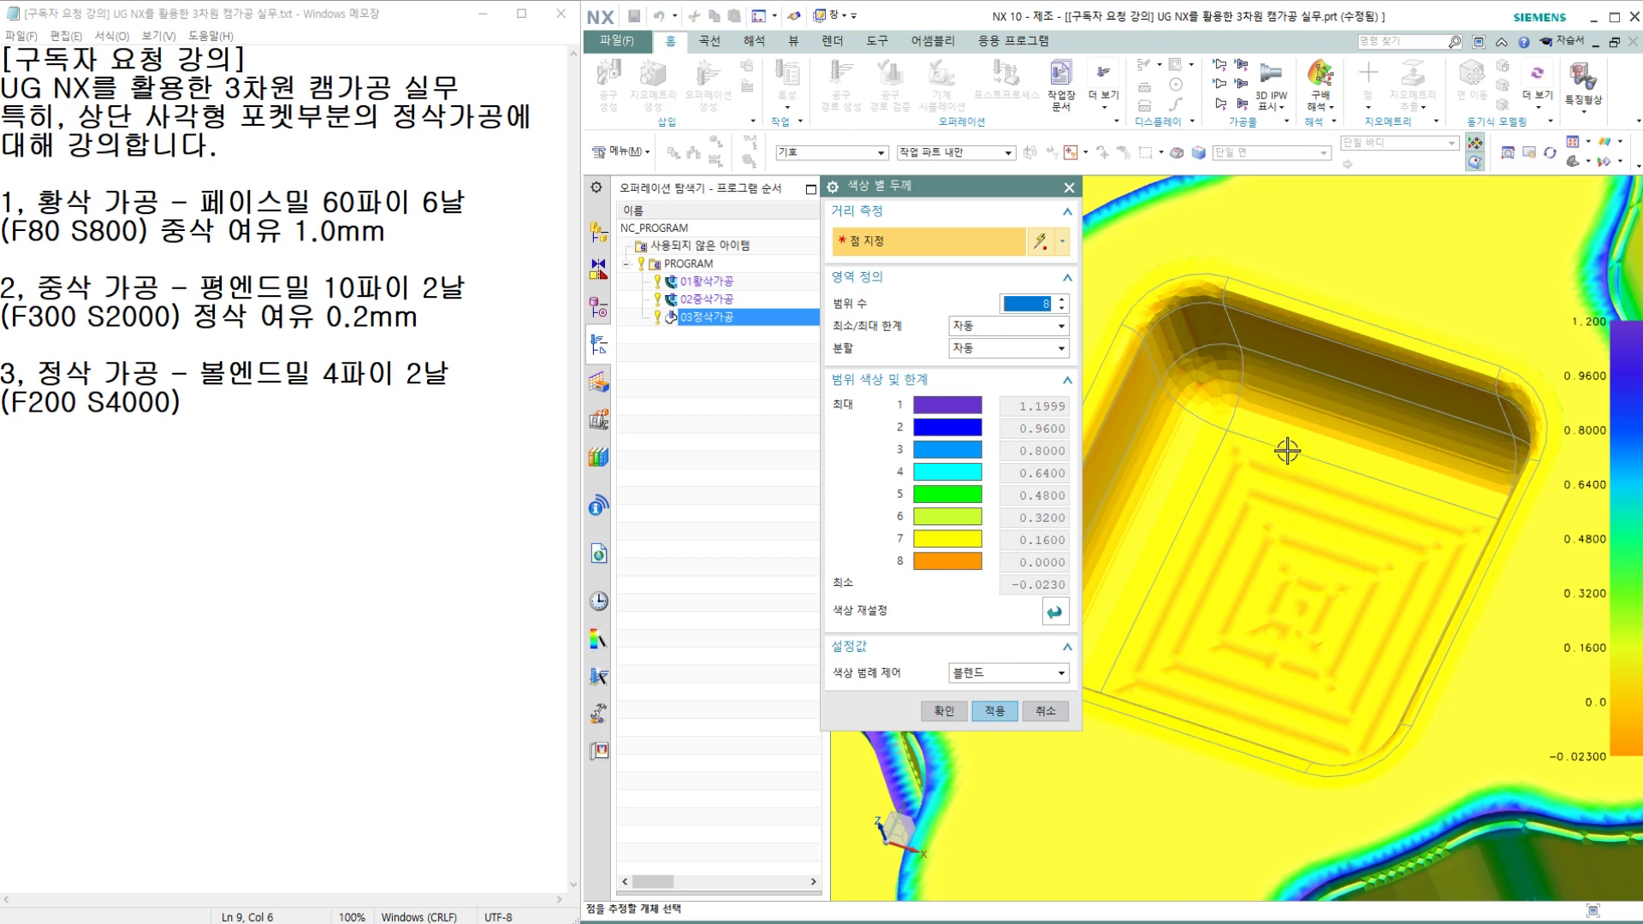
{"action": "scroll", "coordinate": [1287, 451], "scroll_direction": "down", "scroll_amount": 2}
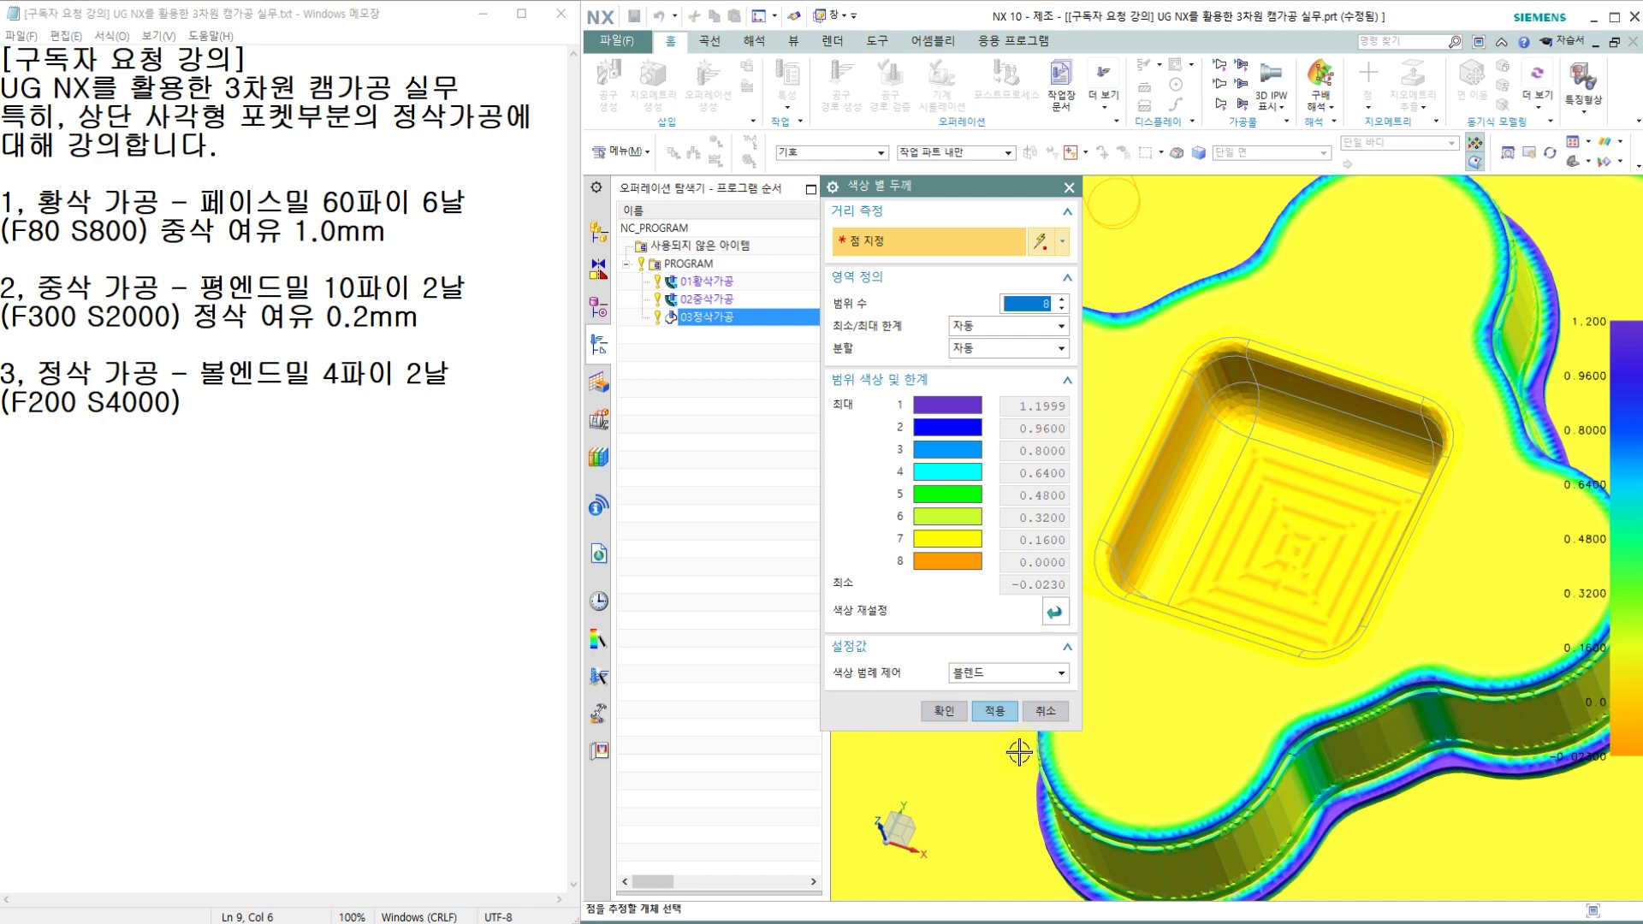
Close the thickness display and the verification, and accept the 03정삭가공 operation.
{"action": "left_click", "coordinate": [946, 718]}
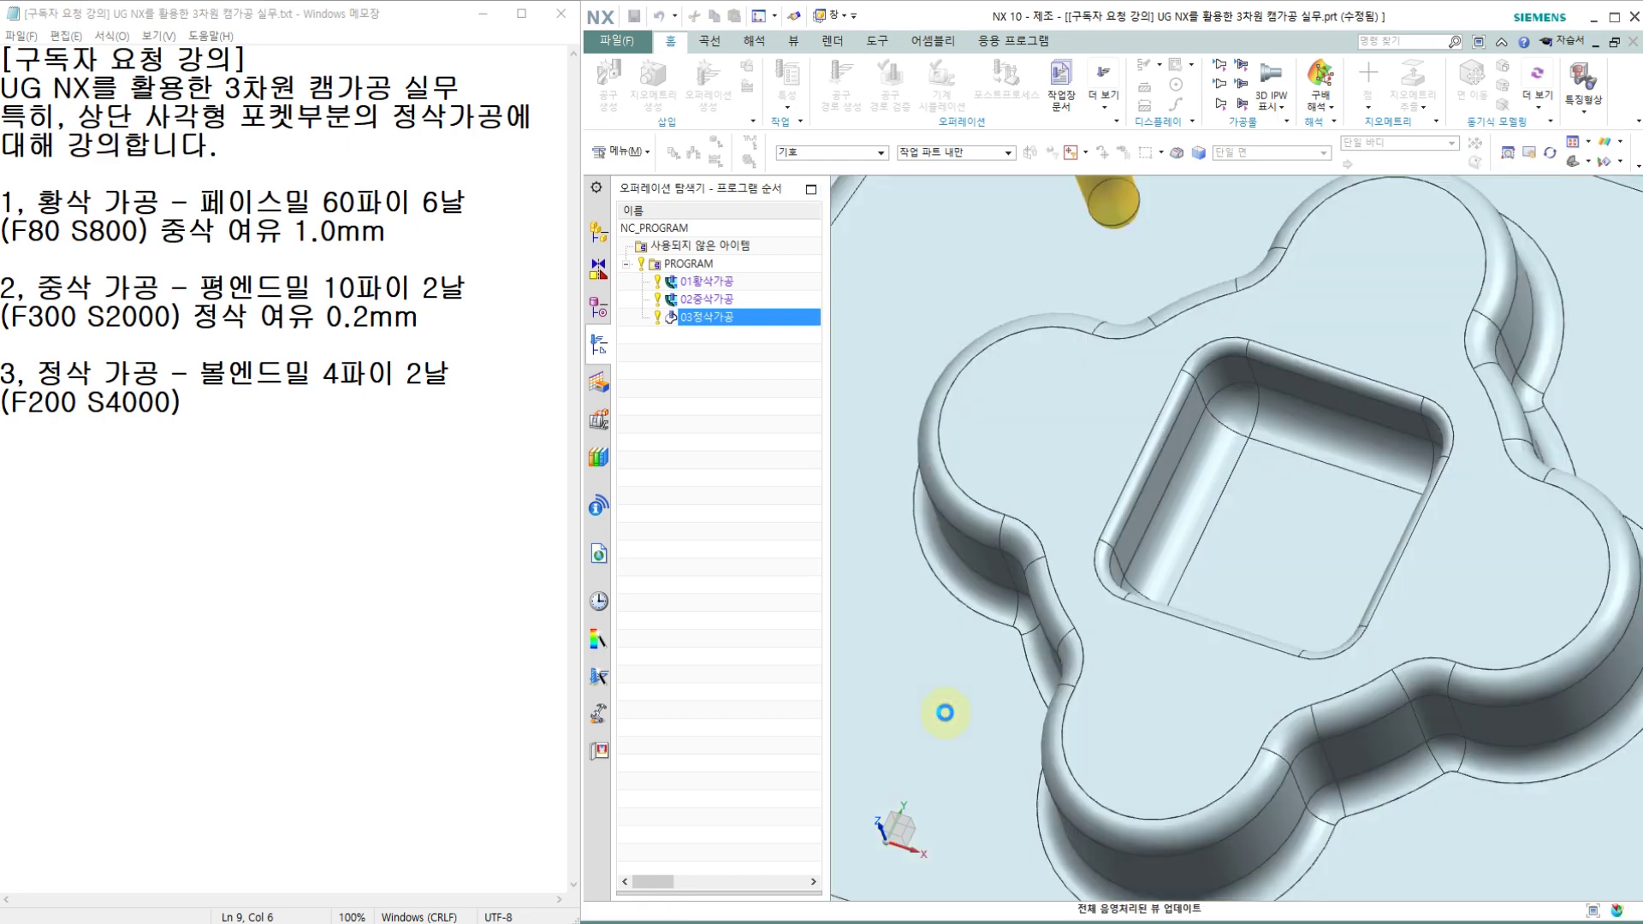
{"action": "left_click", "coordinate": [993, 878]}
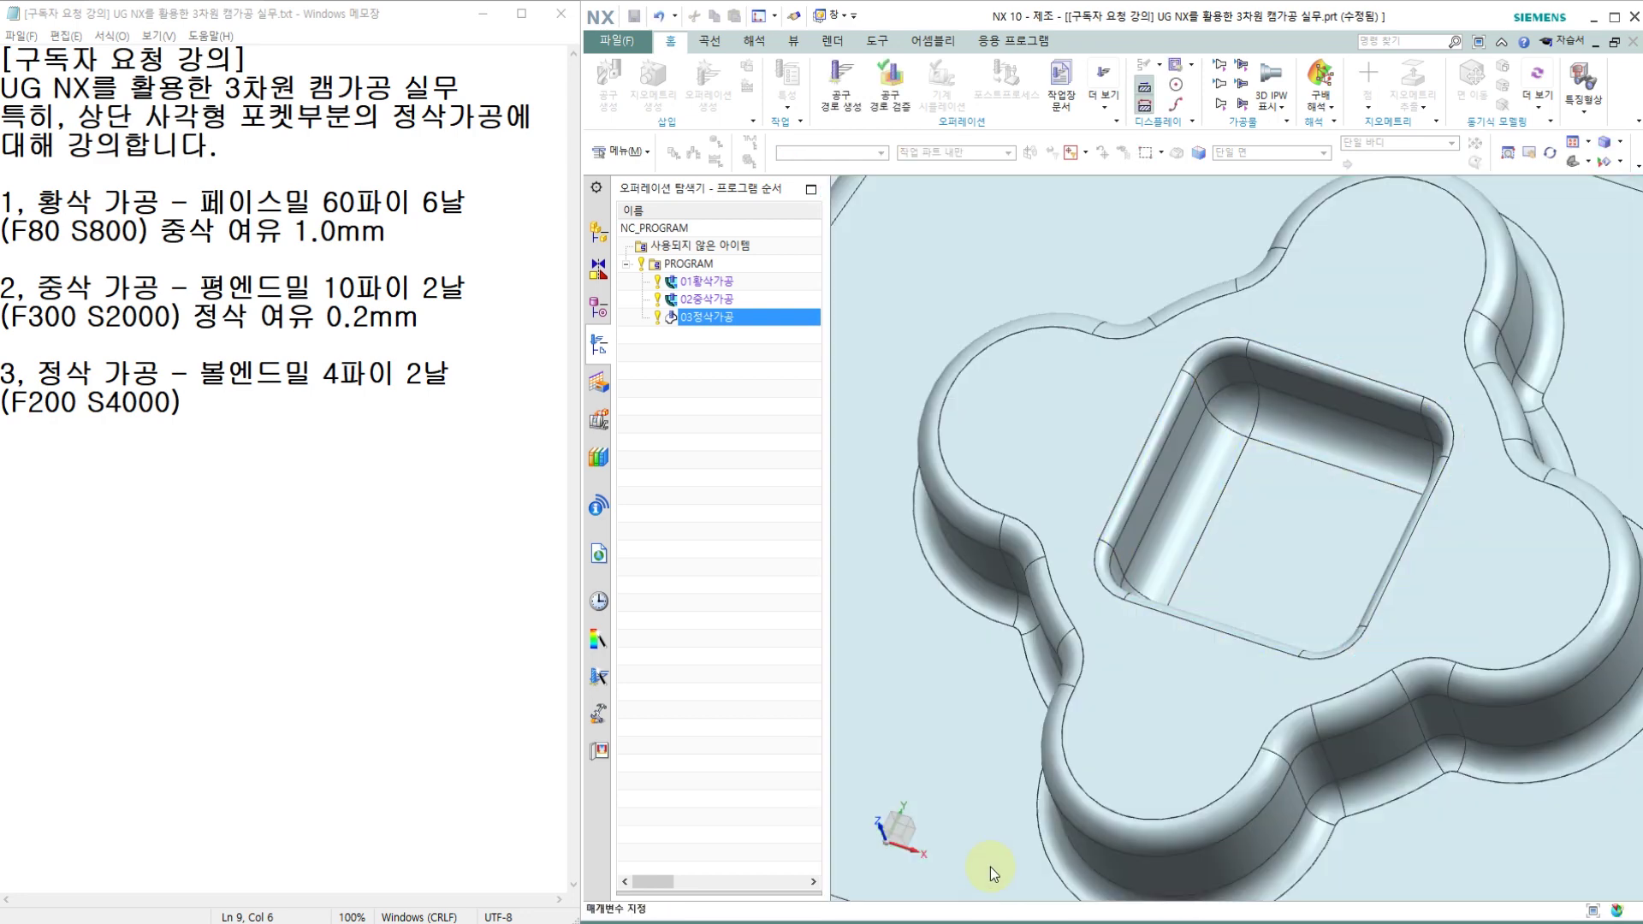
{"action": "left_click", "coordinate": [996, 873]}
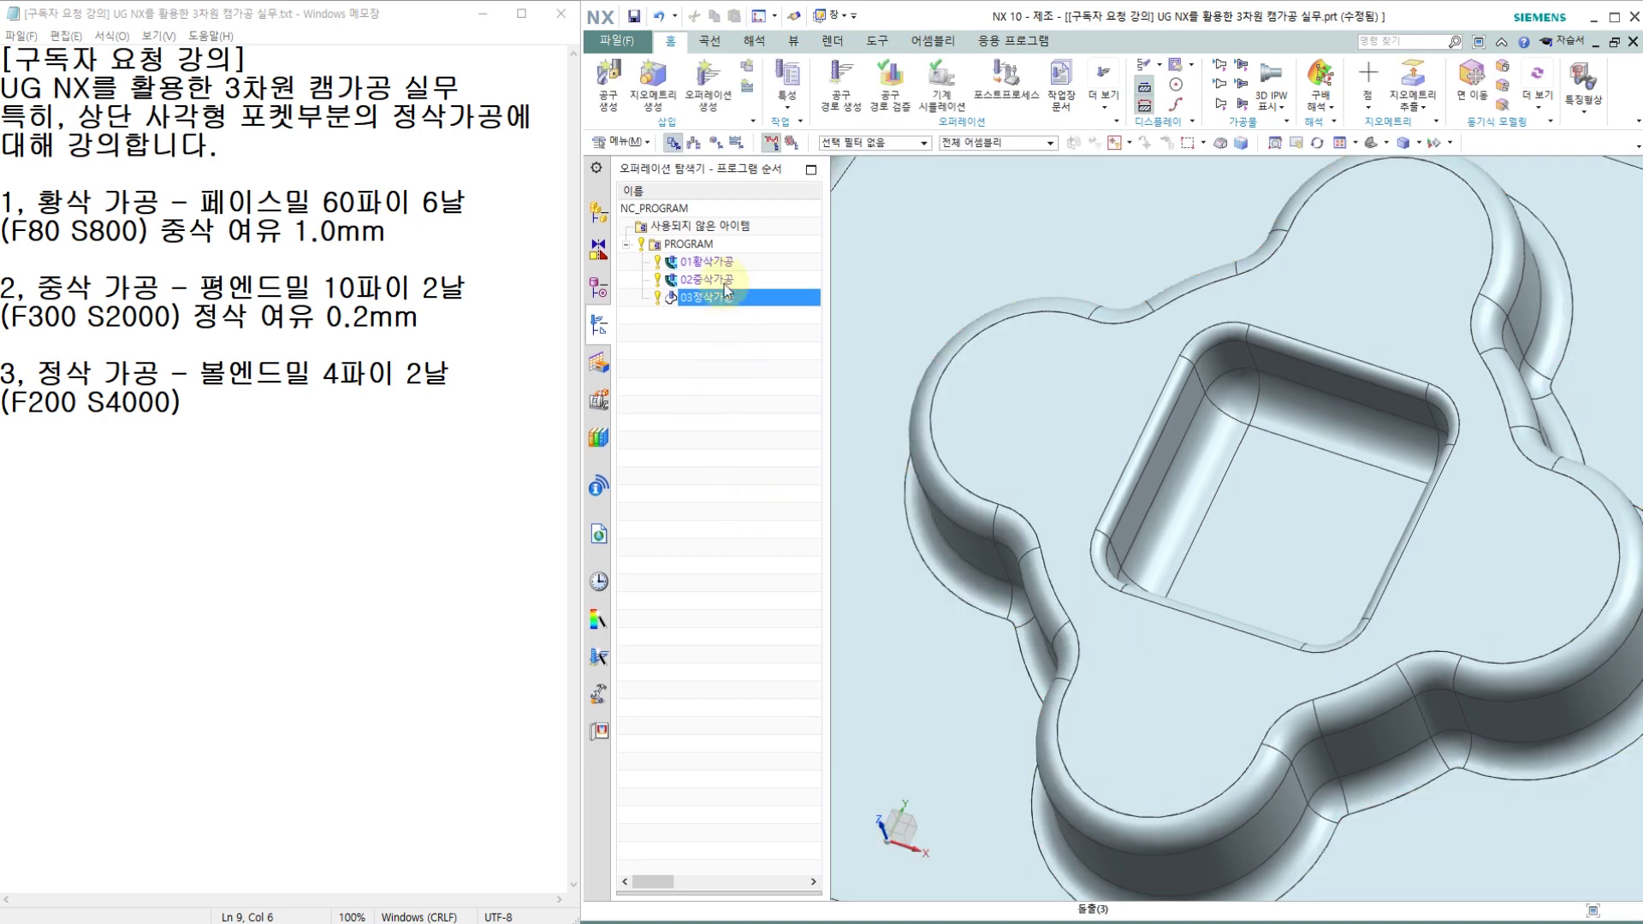
Play the 3D dynamic verification of the whole PROGRAM group, raise the animation speed to 9, and close it after checking the pocket.
{"action": "left_click", "coordinate": [697, 245]}
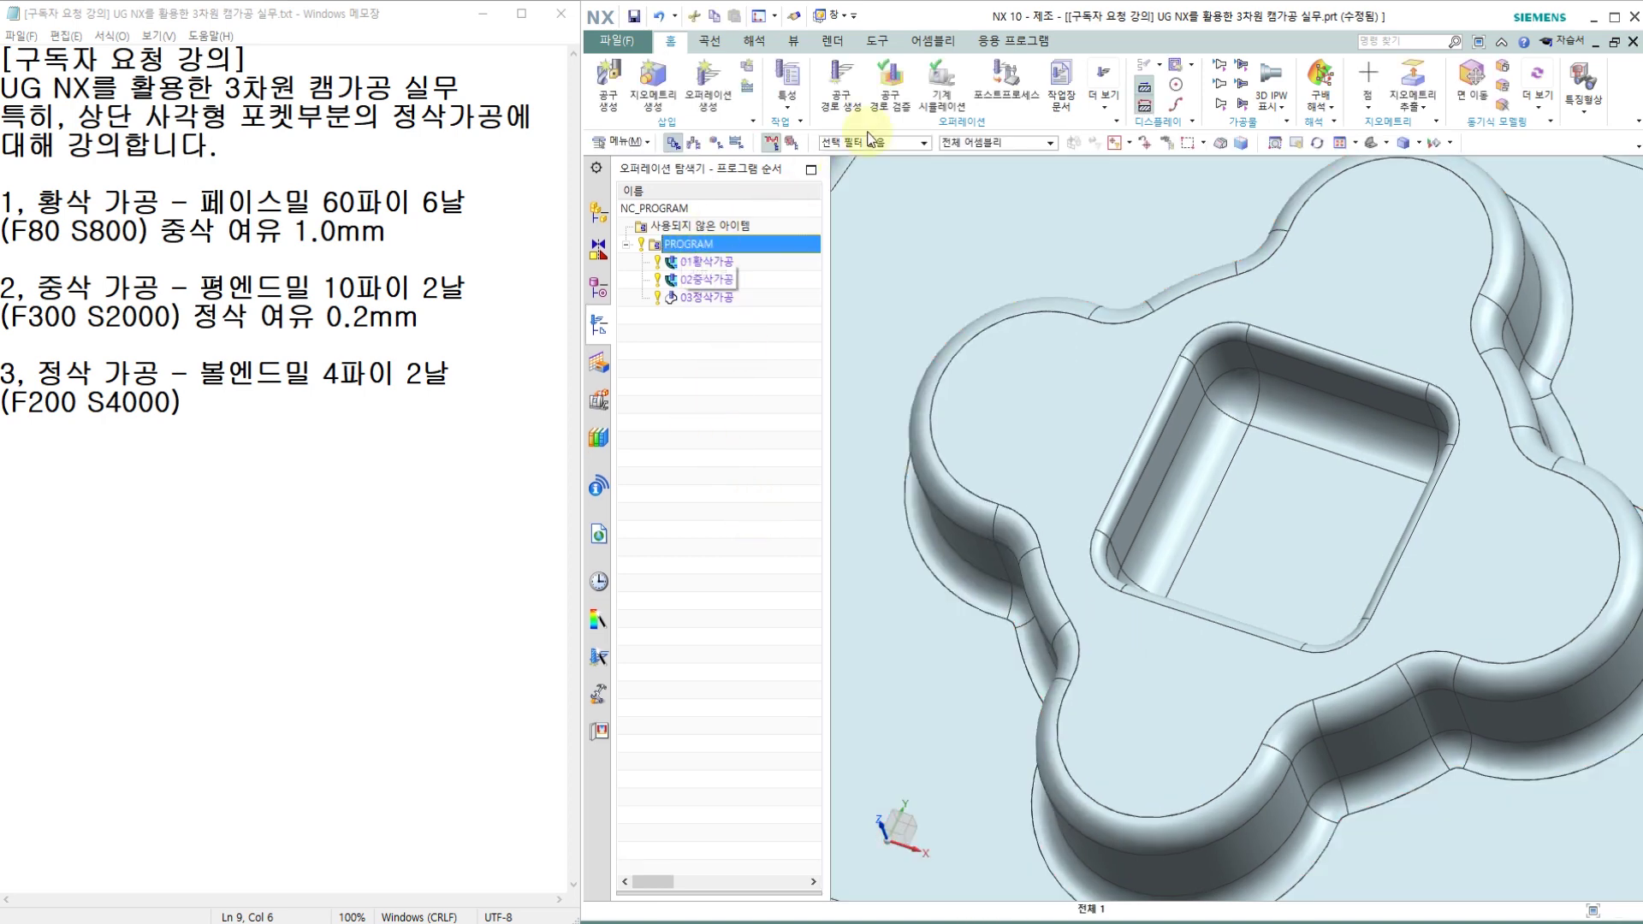
{"action": "left_click", "coordinate": [890, 82]}
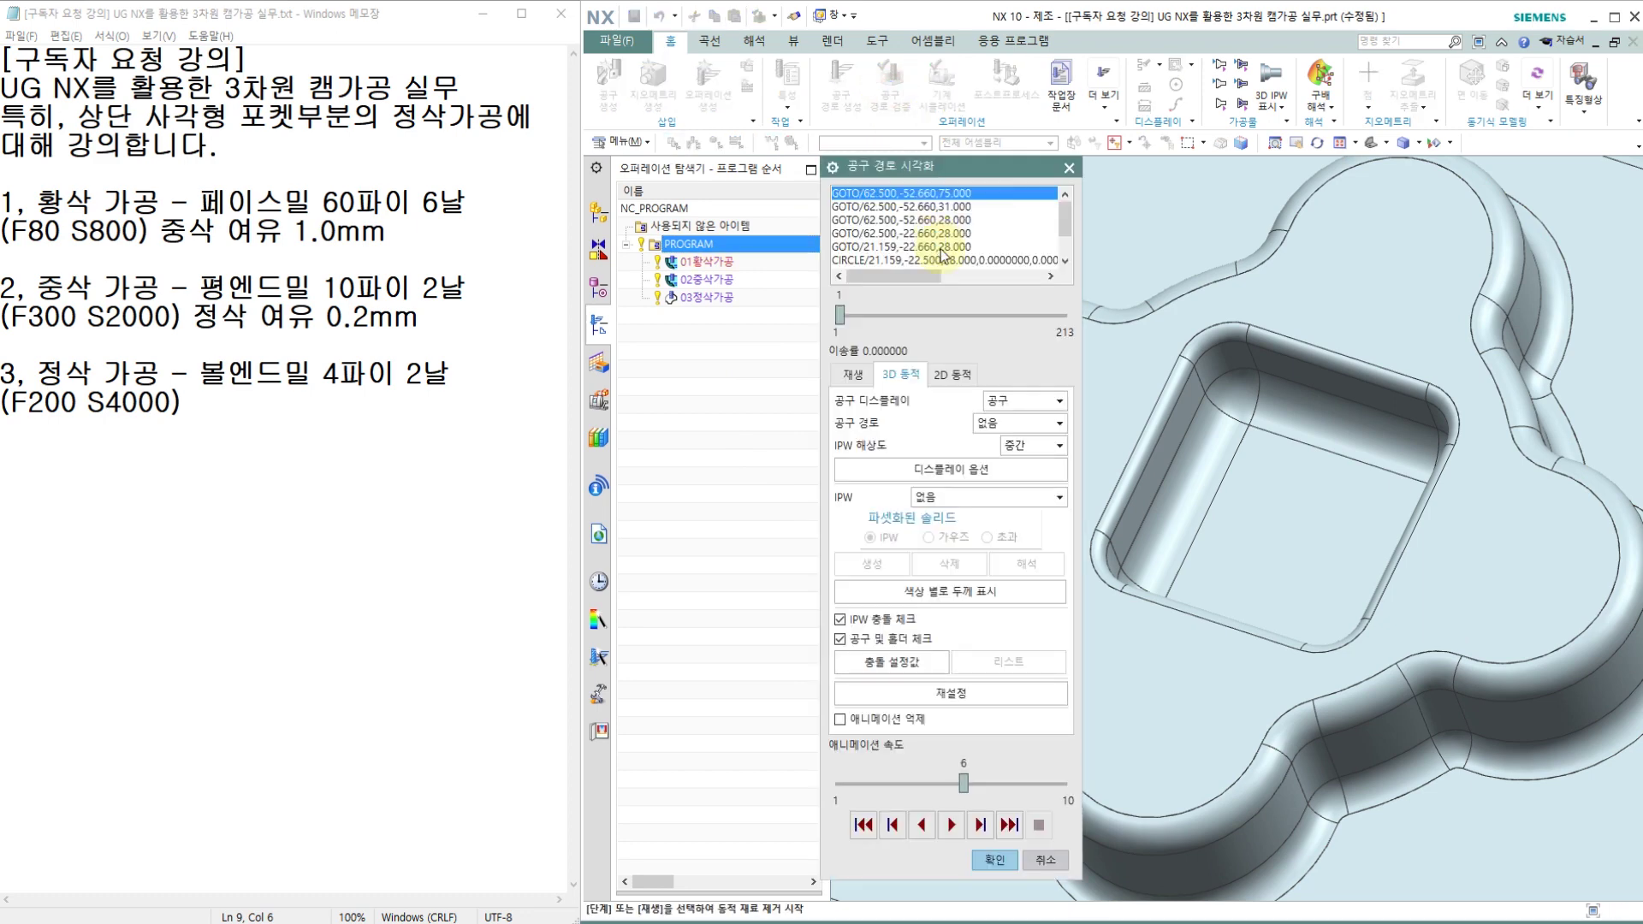
{"action": "left_click", "coordinate": [948, 826]}
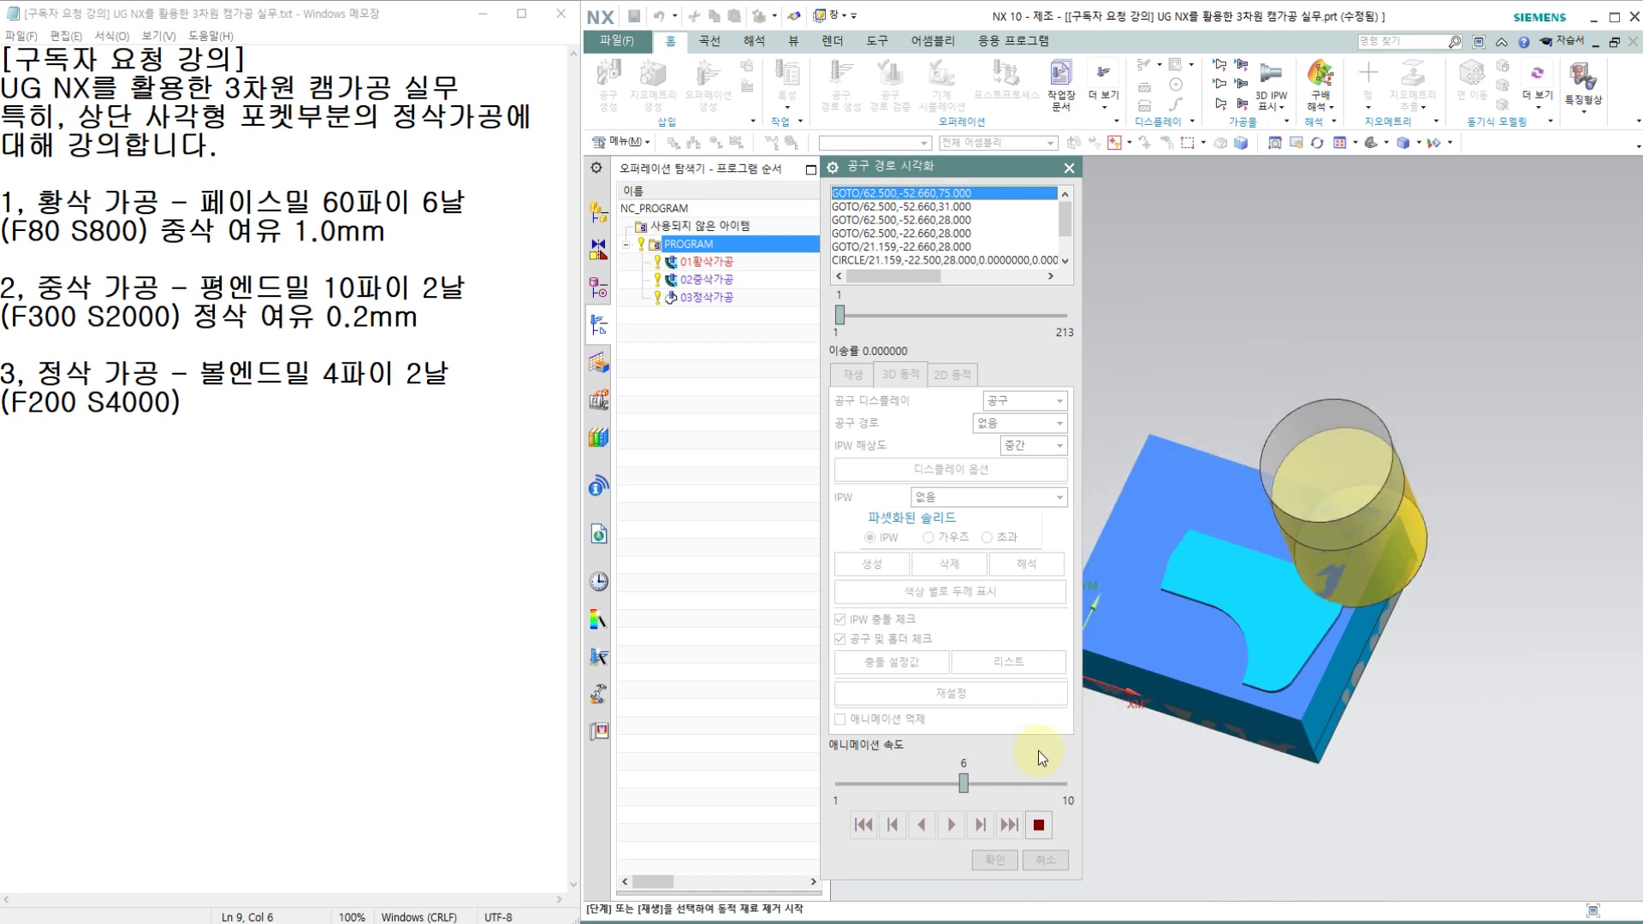
{"action": "left_click", "coordinate": [1027, 789]}
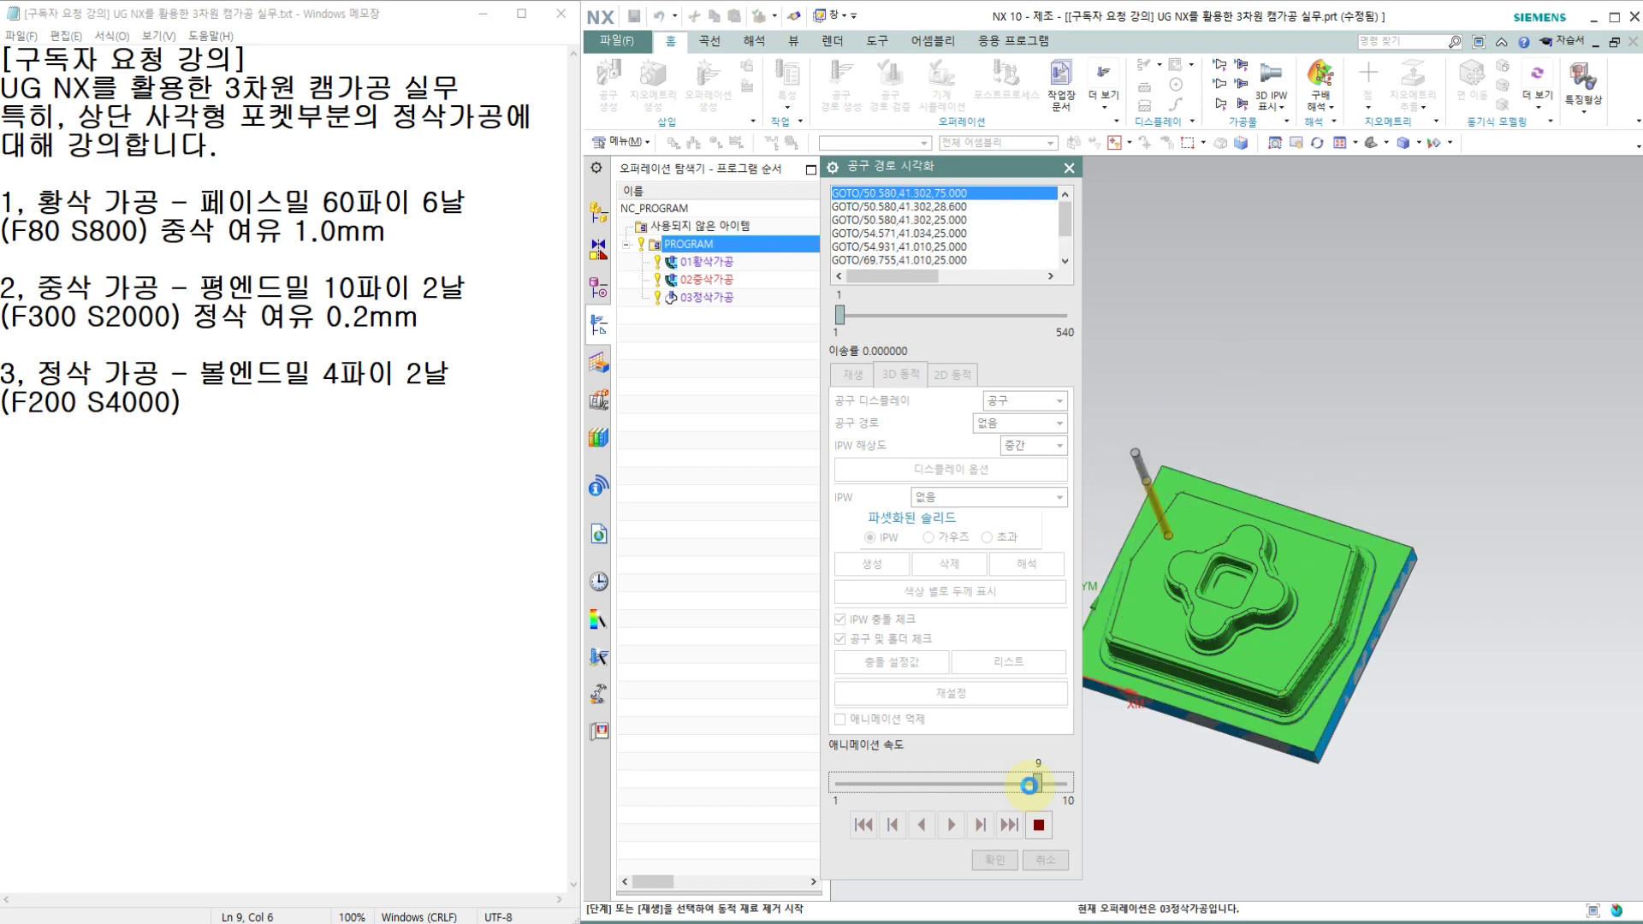
{"action": "scroll", "coordinate": [1155, 558], "scroll_direction": "up", "scroll_amount": 5}
{"action": "scroll", "coordinate": [1154, 558], "scroll_direction": "up", "scroll_amount": 3}
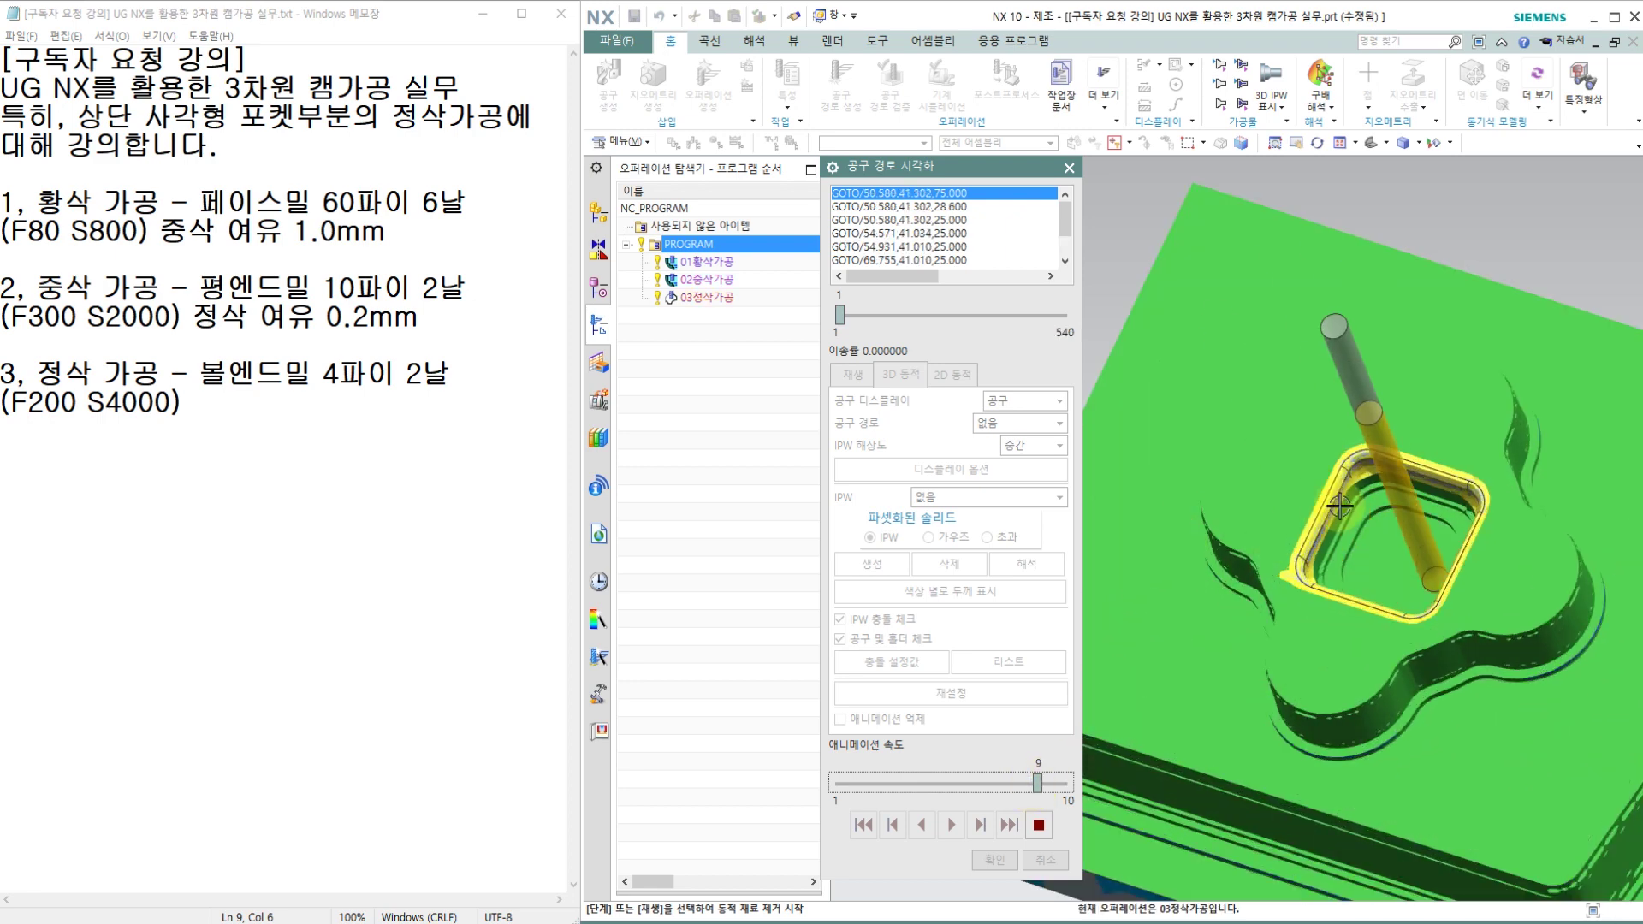
{"action": "left_click", "coordinate": [1047, 824]}
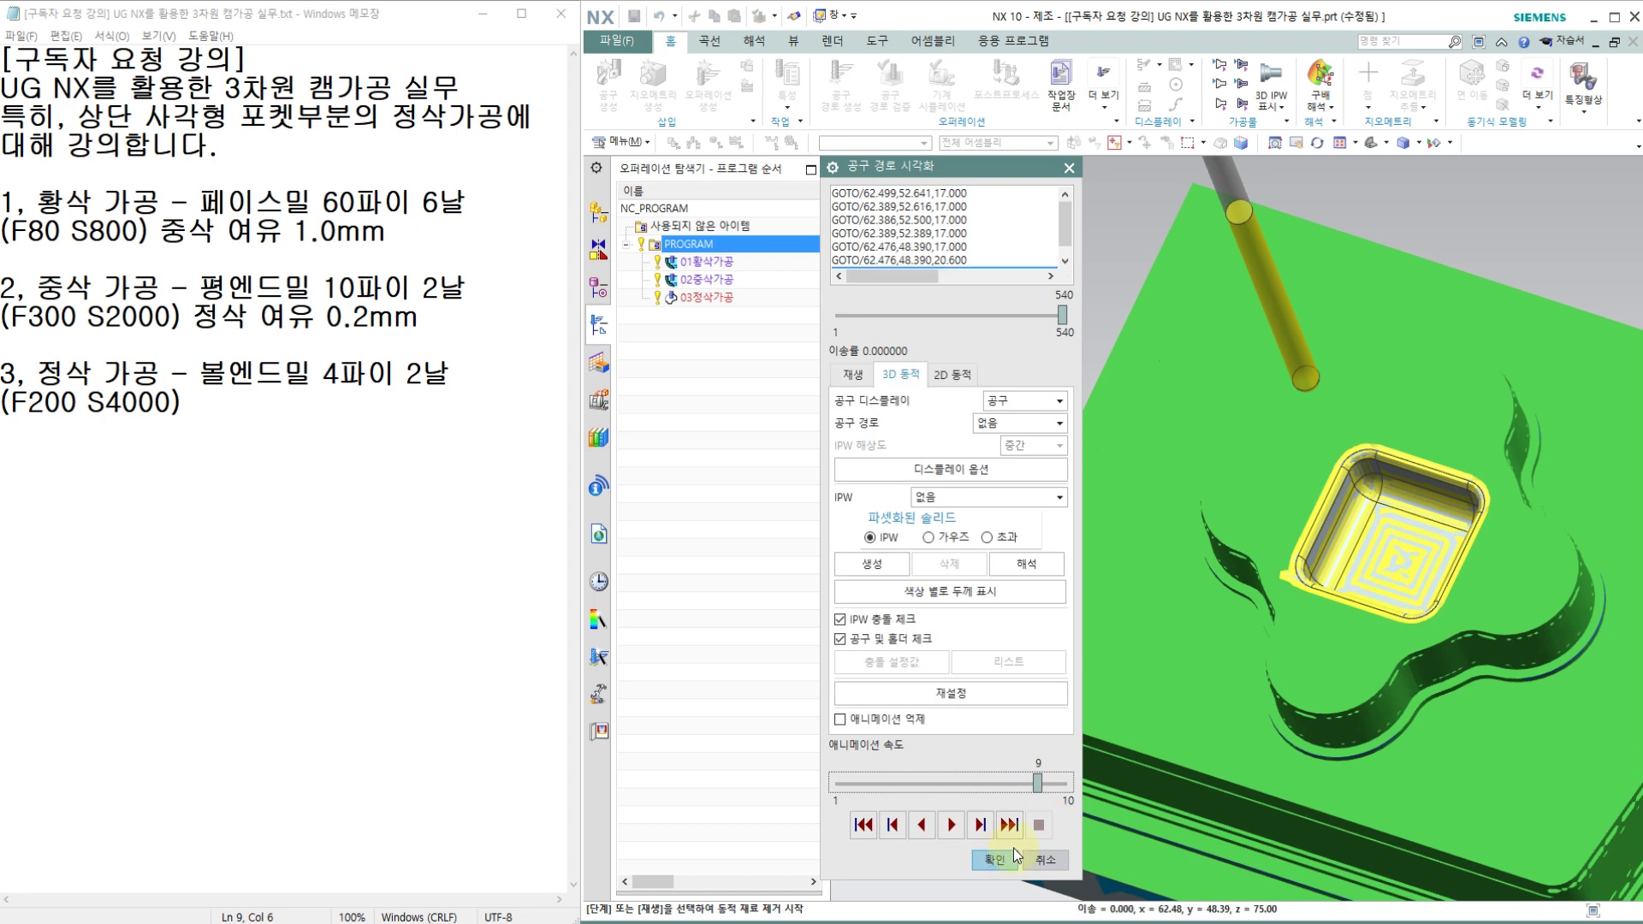
{"action": "left_click", "coordinate": [995, 859]}
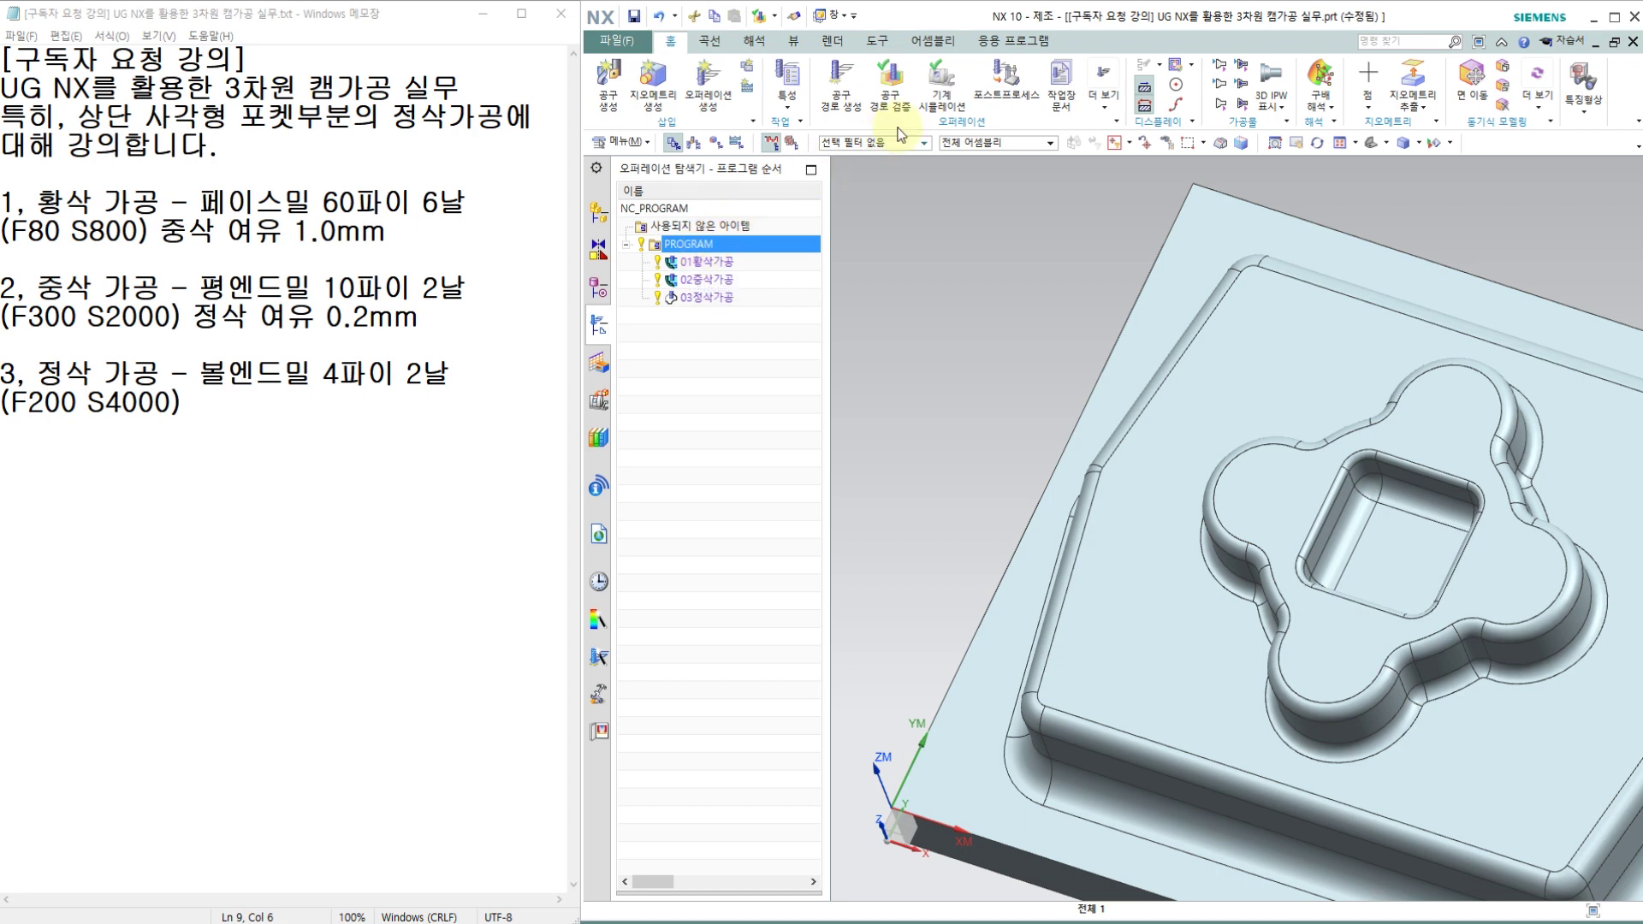
Start postprocessing the PROGRAM group and load the Default_3axis_mill_mm.pui postprocessor.
{"action": "left_click", "coordinate": [1021, 90]}
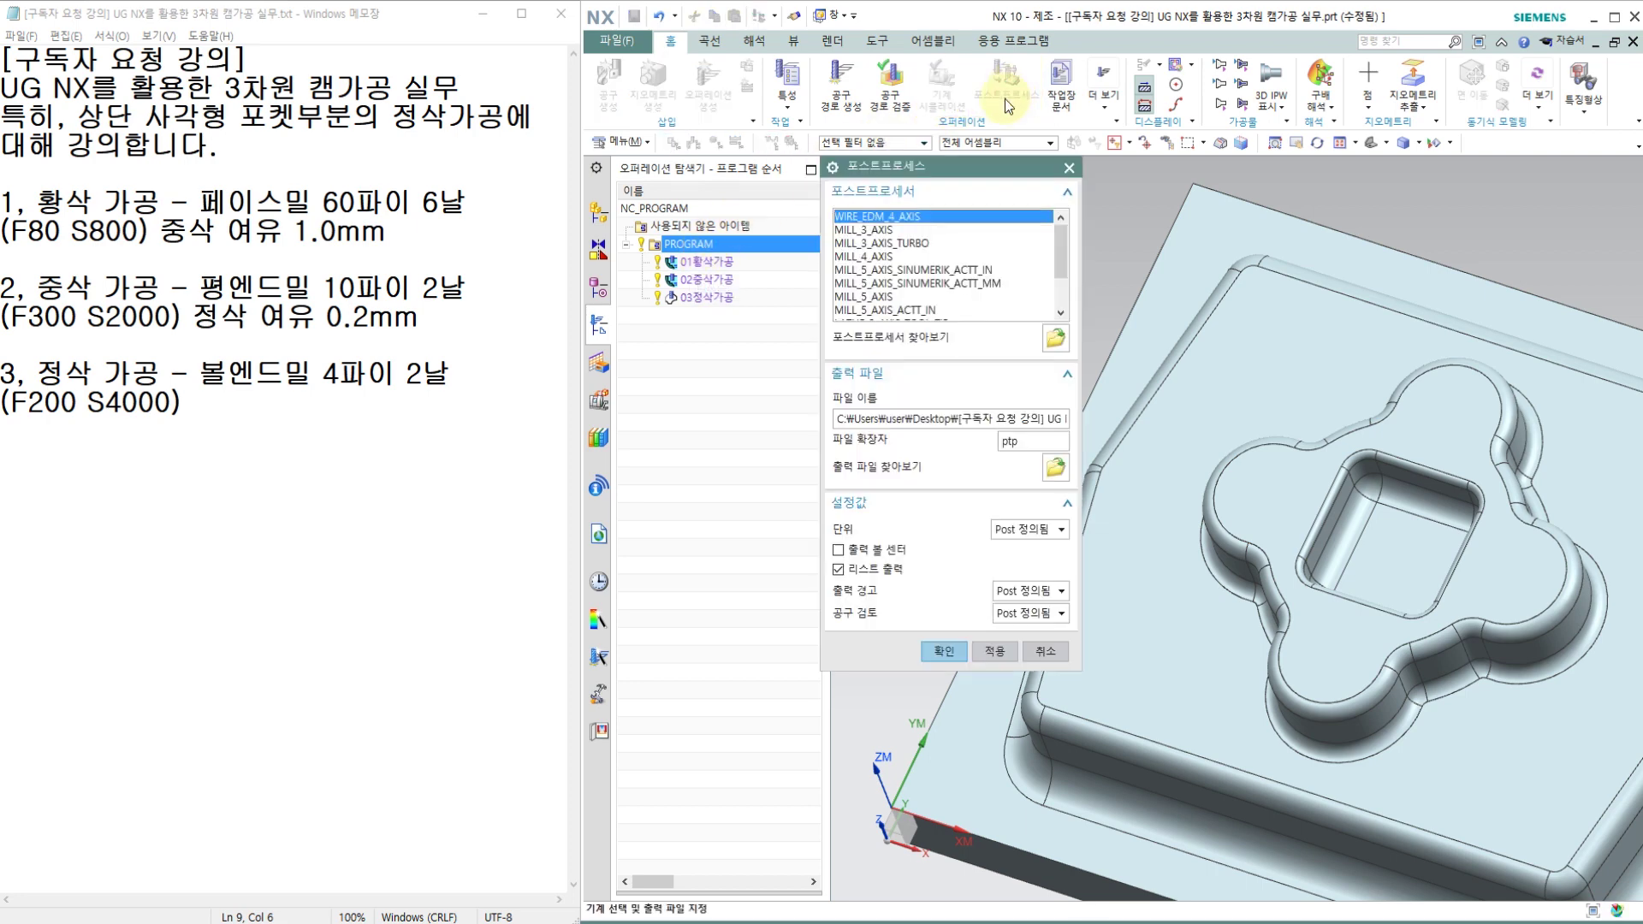
{"action": "left_click", "coordinate": [1057, 336]}
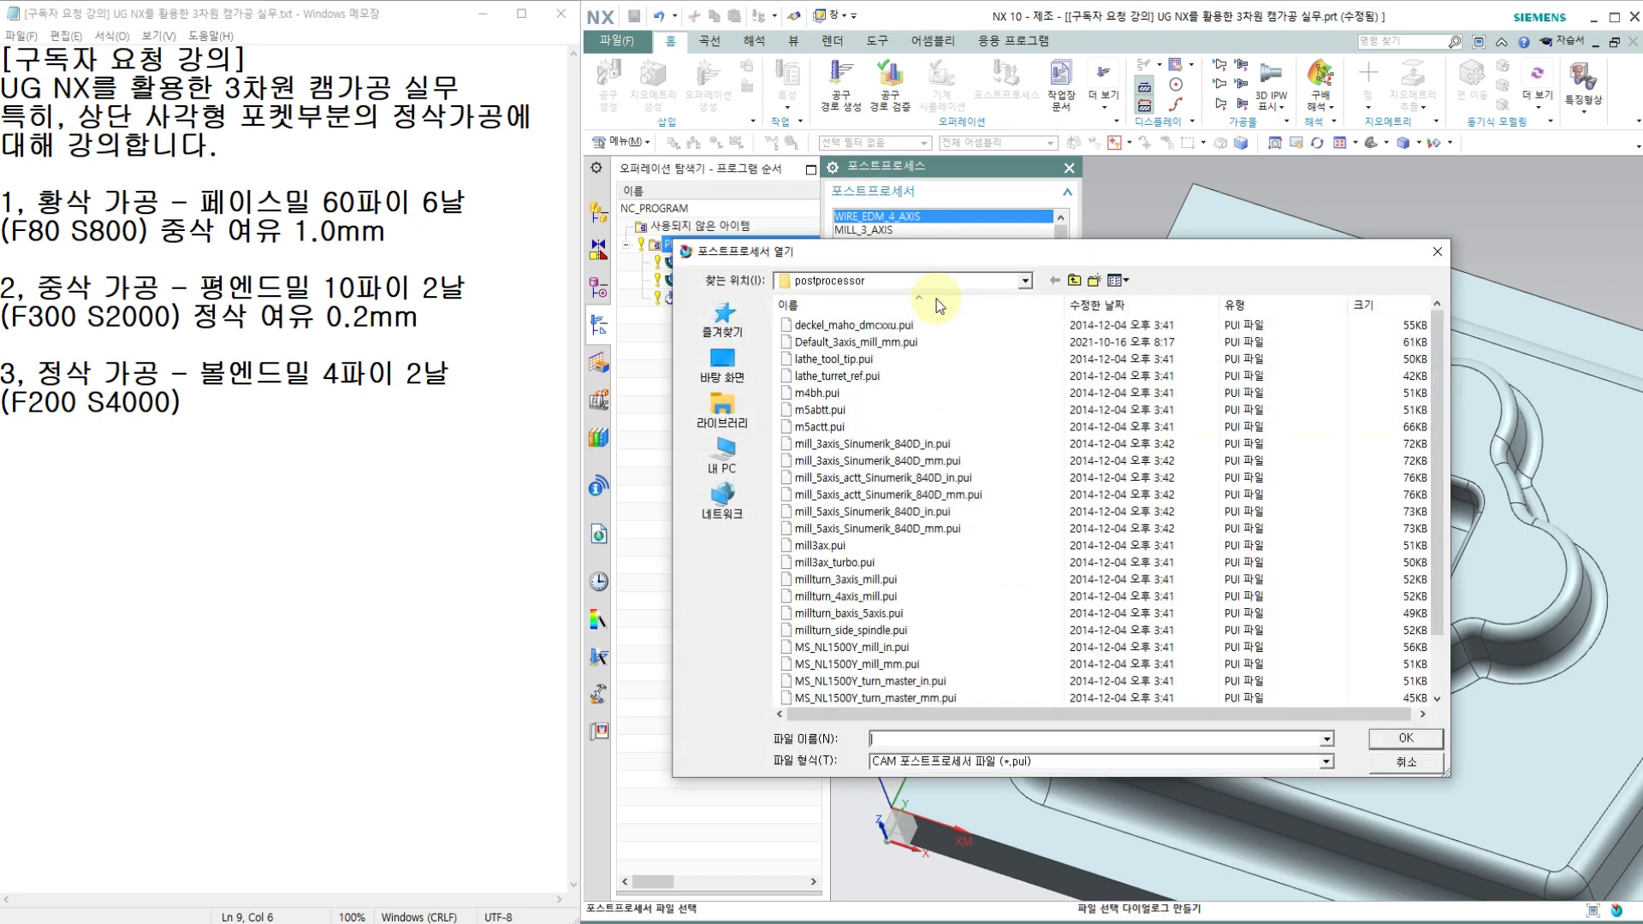
{"action": "left_click", "coordinate": [865, 343]}
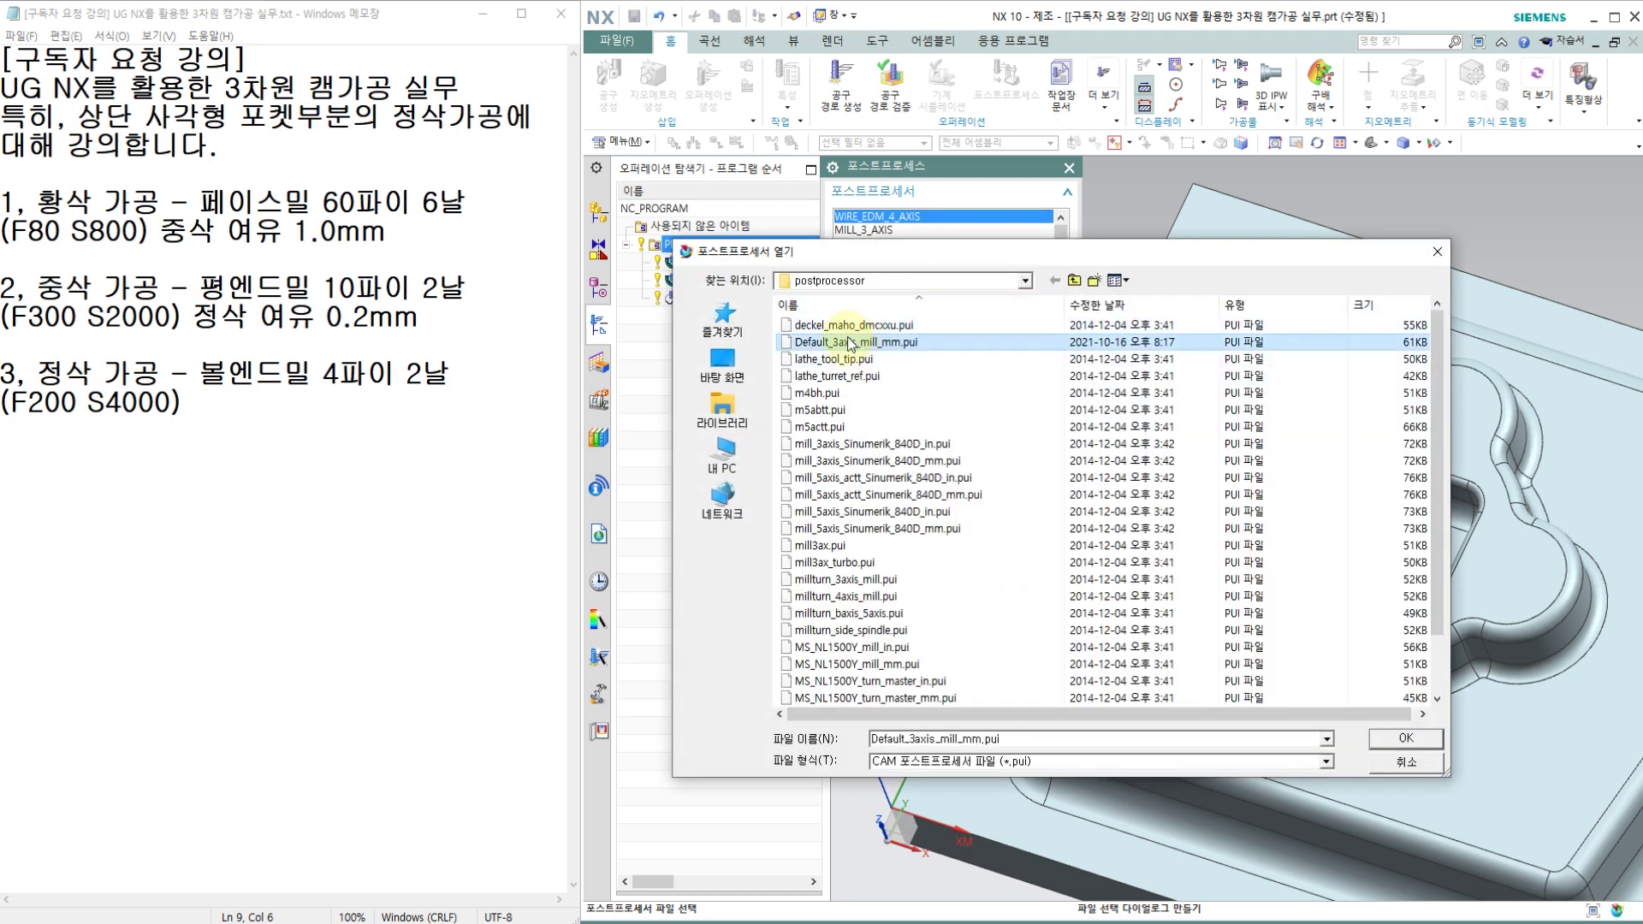
{"action": "left_click", "coordinate": [1406, 738]}
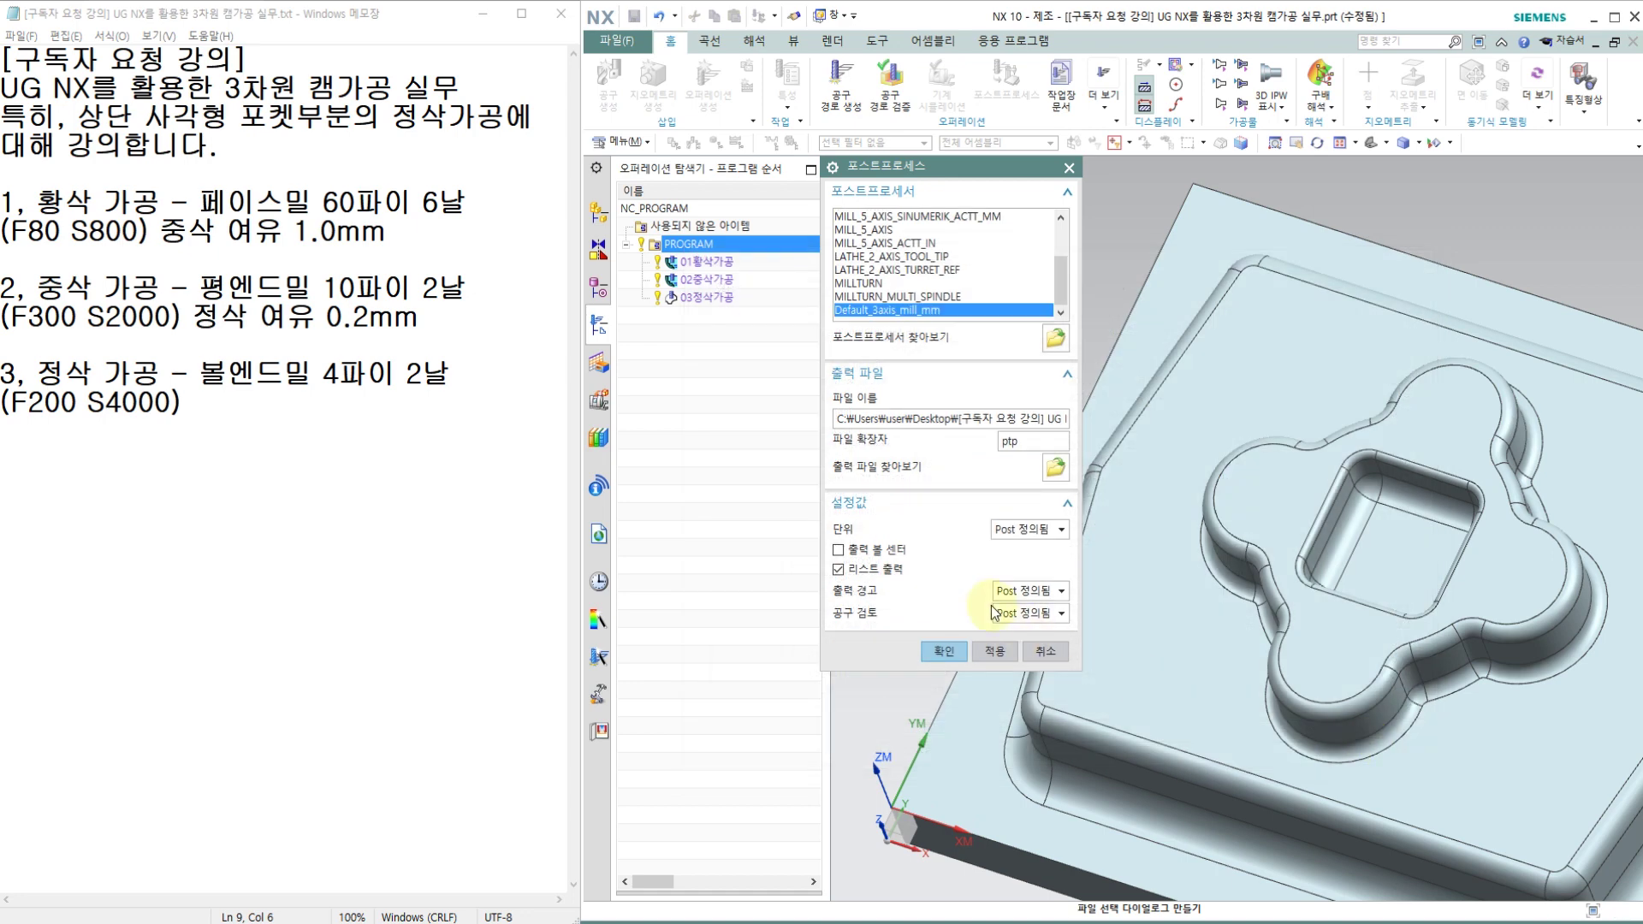
Set the output file extension to NC and the units to metric/part, and generate the NC code.
{"action": "double_click", "coordinate": [1017, 440]}
{"action": "type", "text": "NC"}
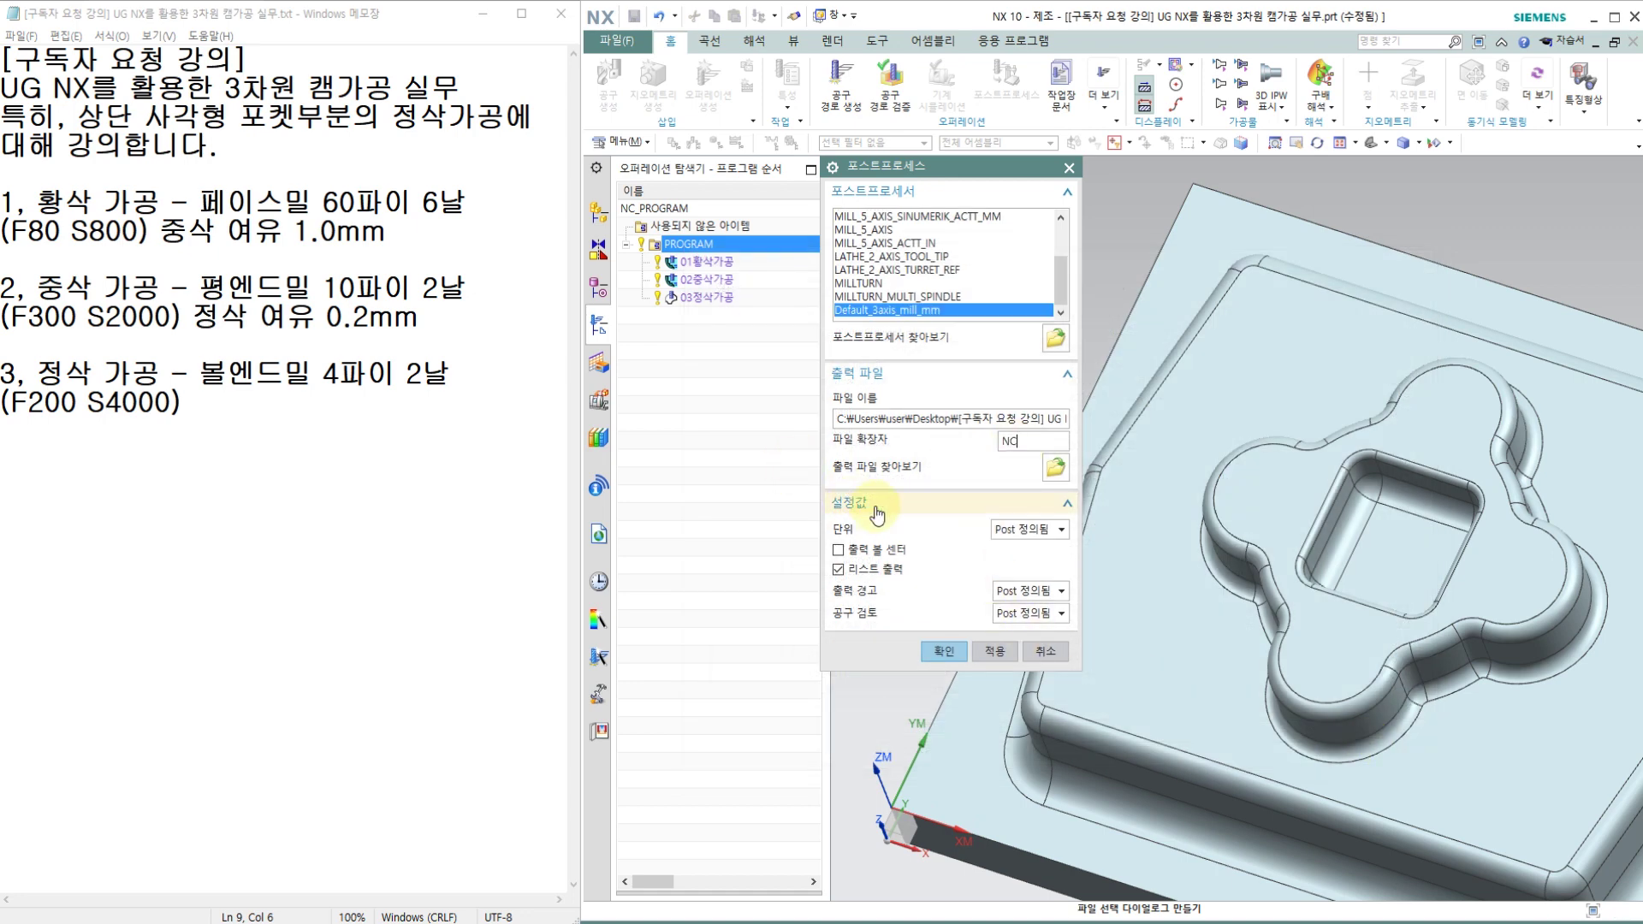
{"action": "left_click", "coordinate": [1022, 530]}
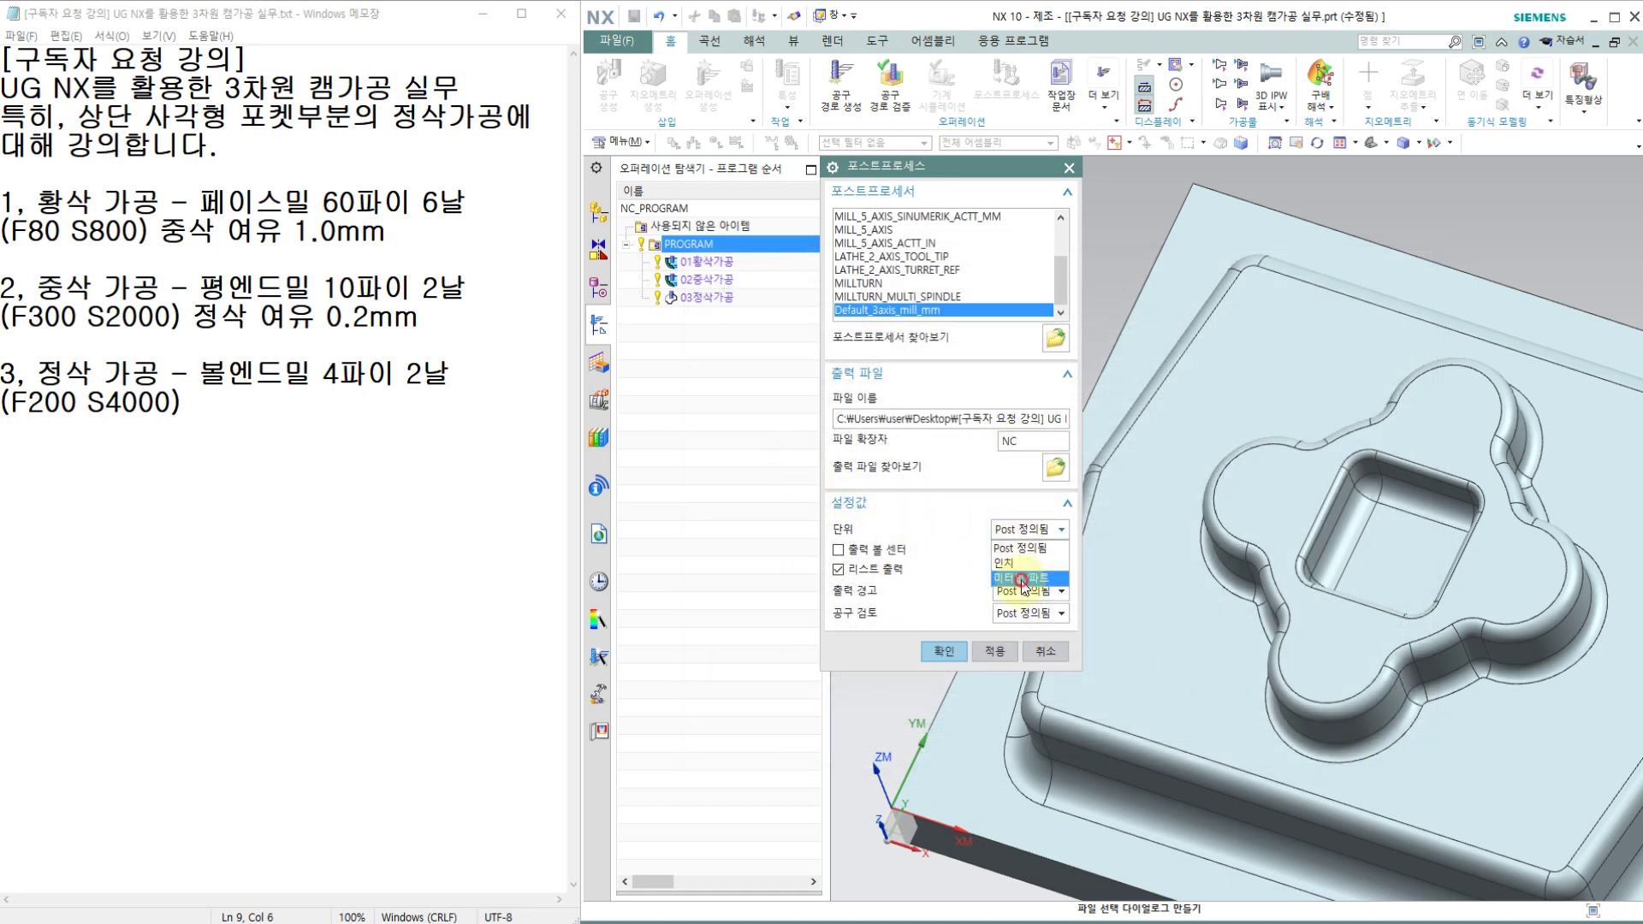
{"action": "left_click", "coordinate": [1021, 579]}
{"action": "left_click", "coordinate": [943, 651]}
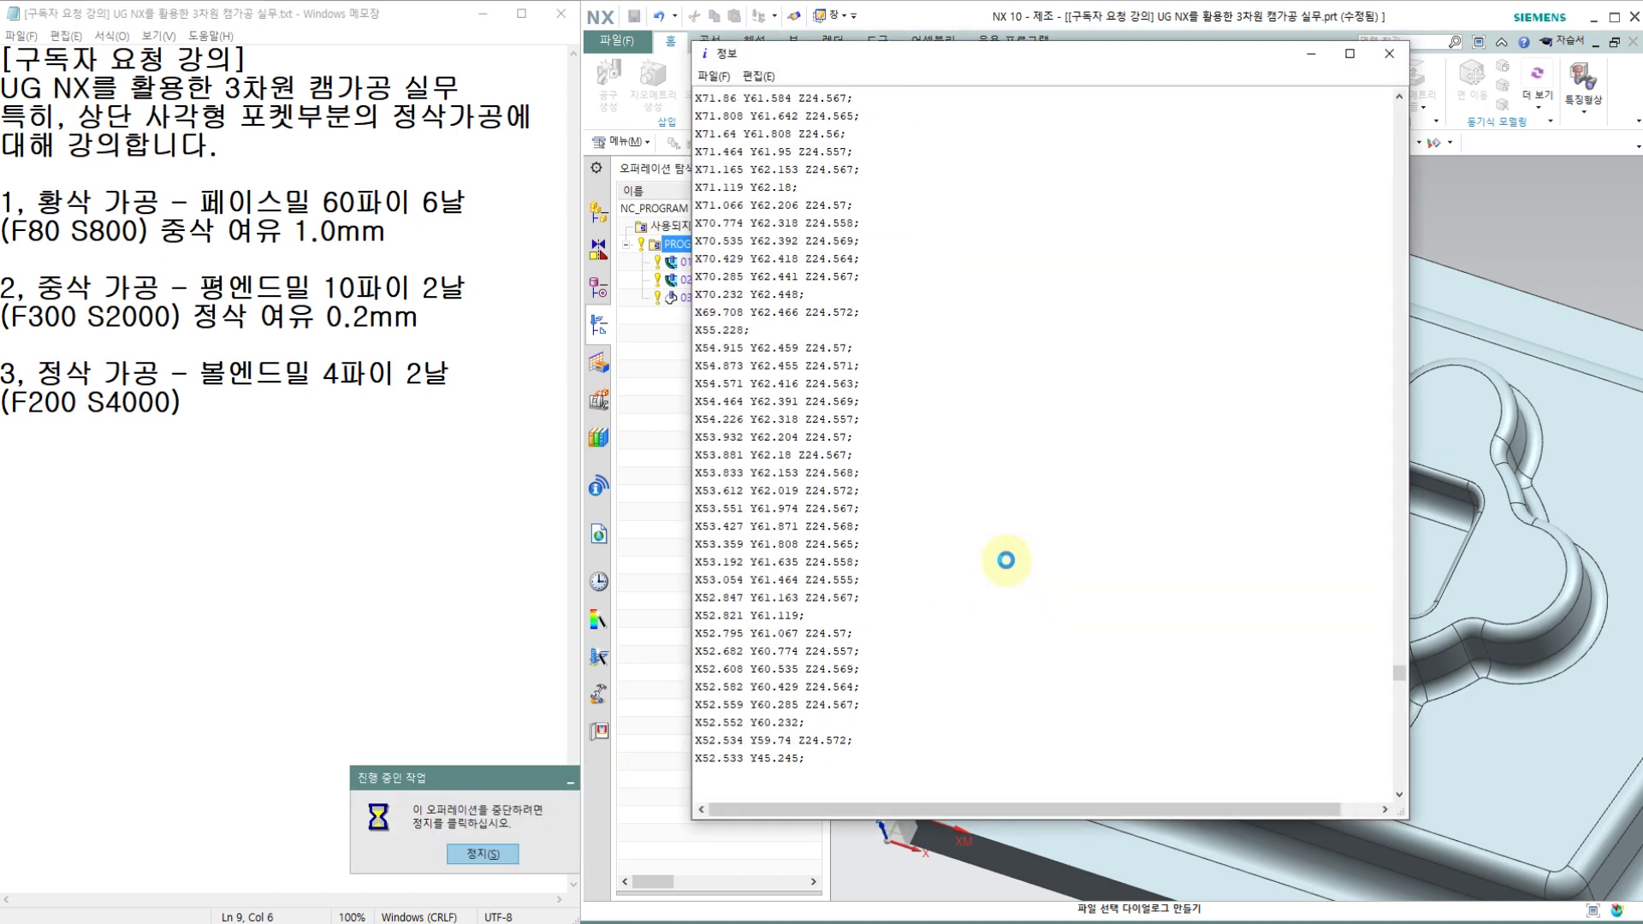
Enlarge the NC code listing and its text, and delete the part information header above the opening % line.
{"action": "double_click", "coordinate": [891, 45]}
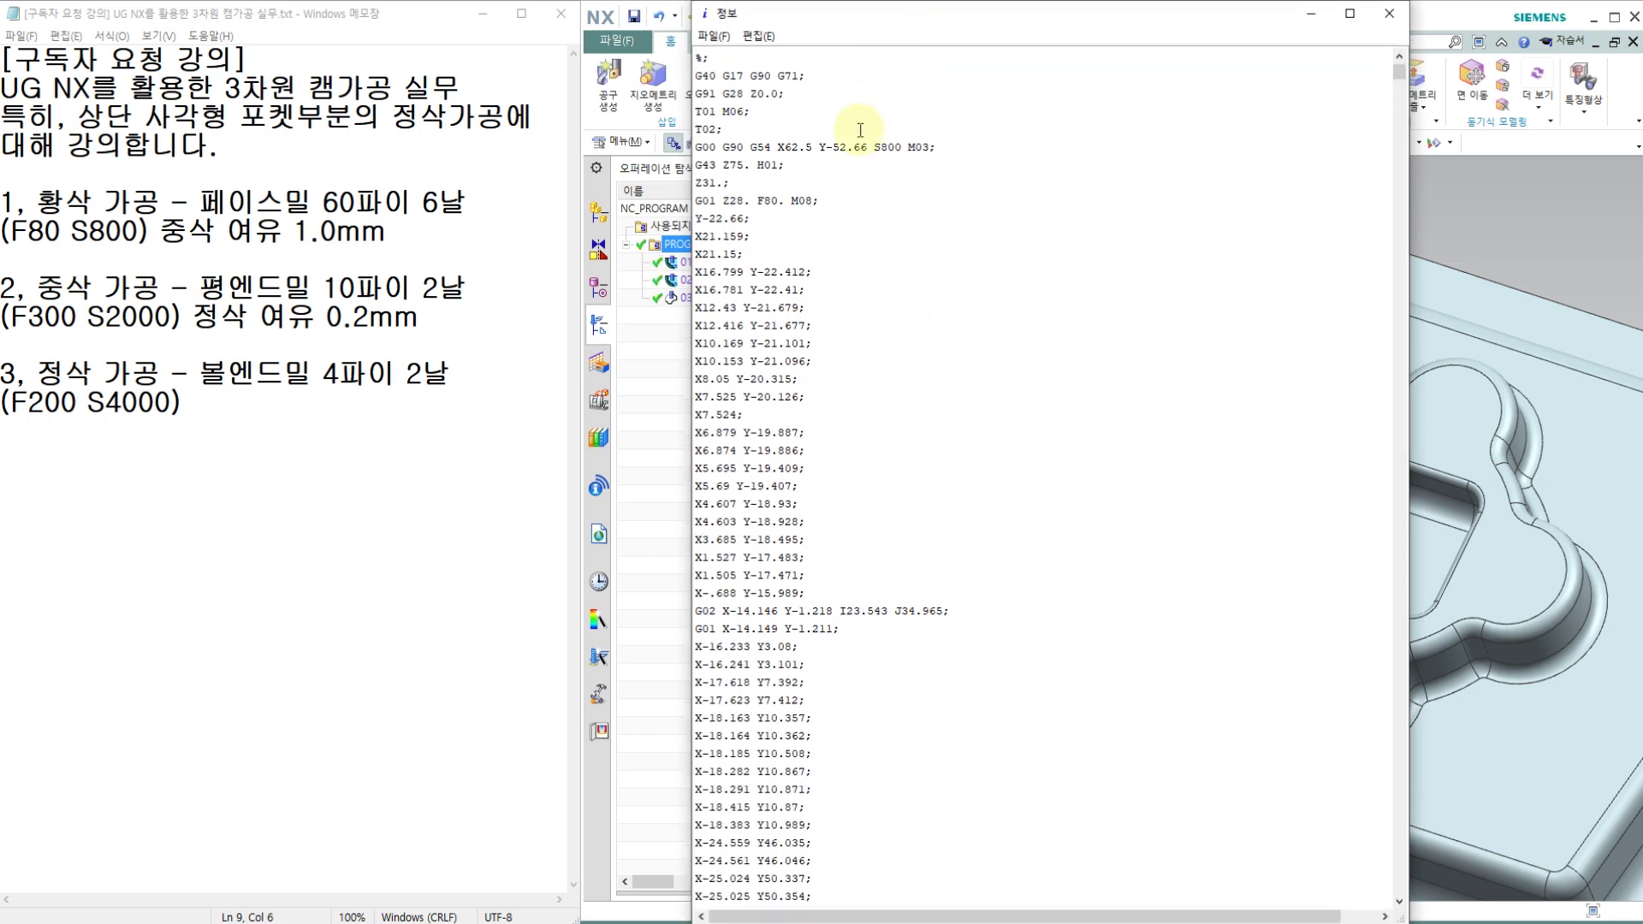
{"action": "scroll", "coordinate": [822, 83], "scroll_direction": "up", "scroll_amount": 5, "text": "ctrl"}
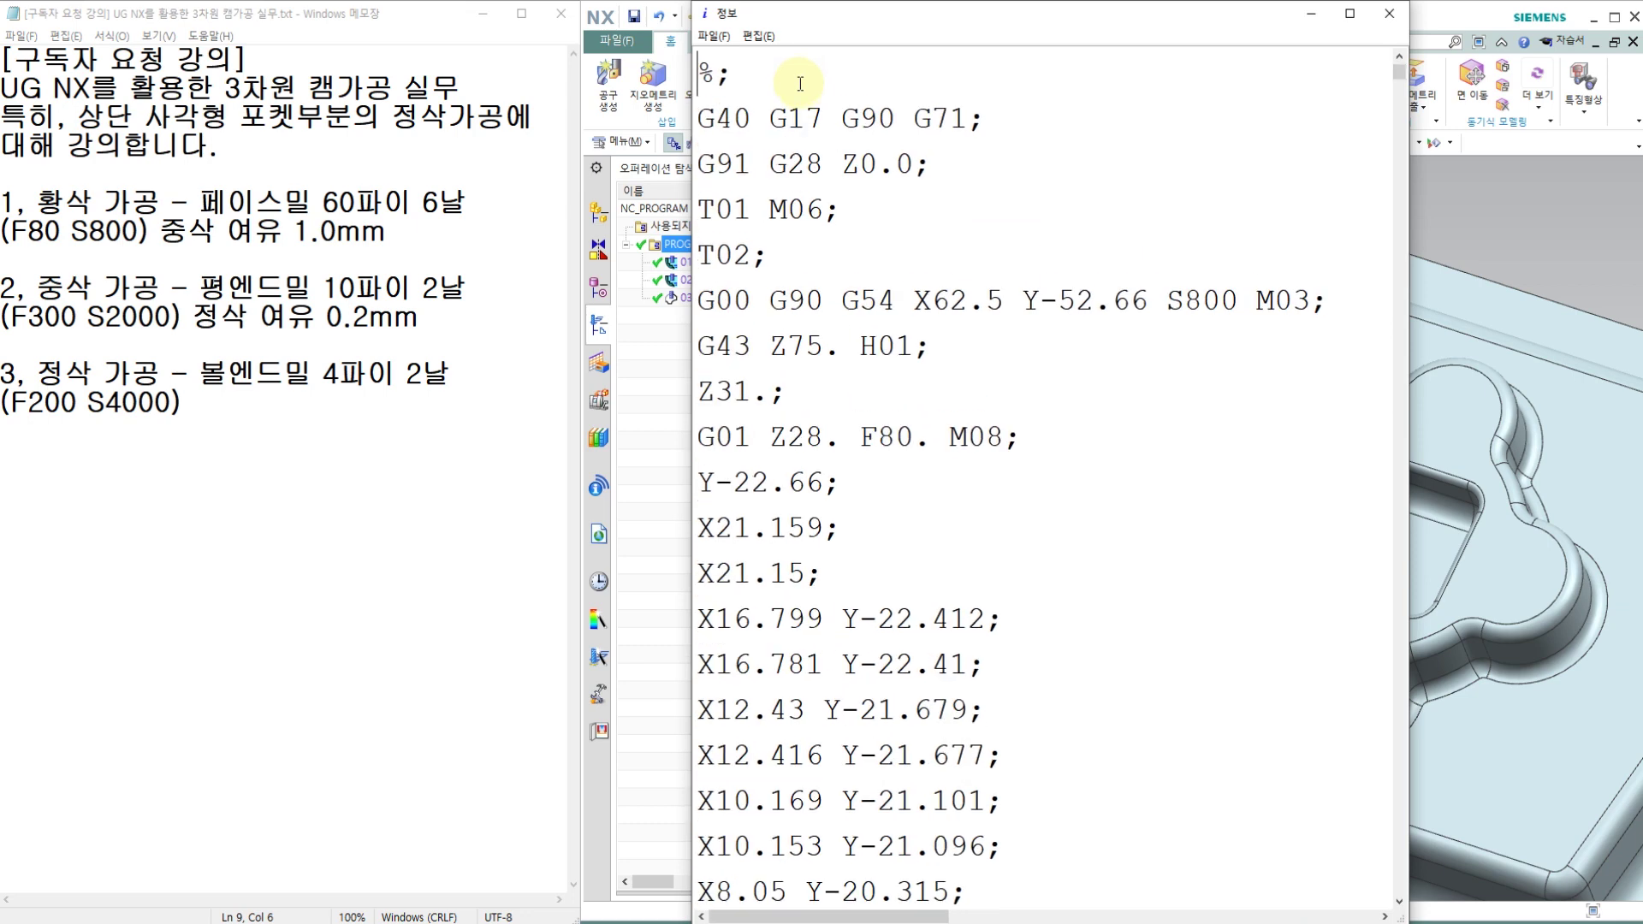
{"action": "scroll", "coordinate": [800, 83], "scroll_direction": "down", "scroll_amount": 1, "text": "ctrl"}
{"action": "key", "text": "shift+Up"}
{"action": "key", "text": "shift+Up"}
{"action": "key", "text": "shift+Up"}
{"action": "key", "text": "shift+Up"}
{"action": "key", "text": "shift+Up"}
{"action": "key", "text": "shift+Up"}
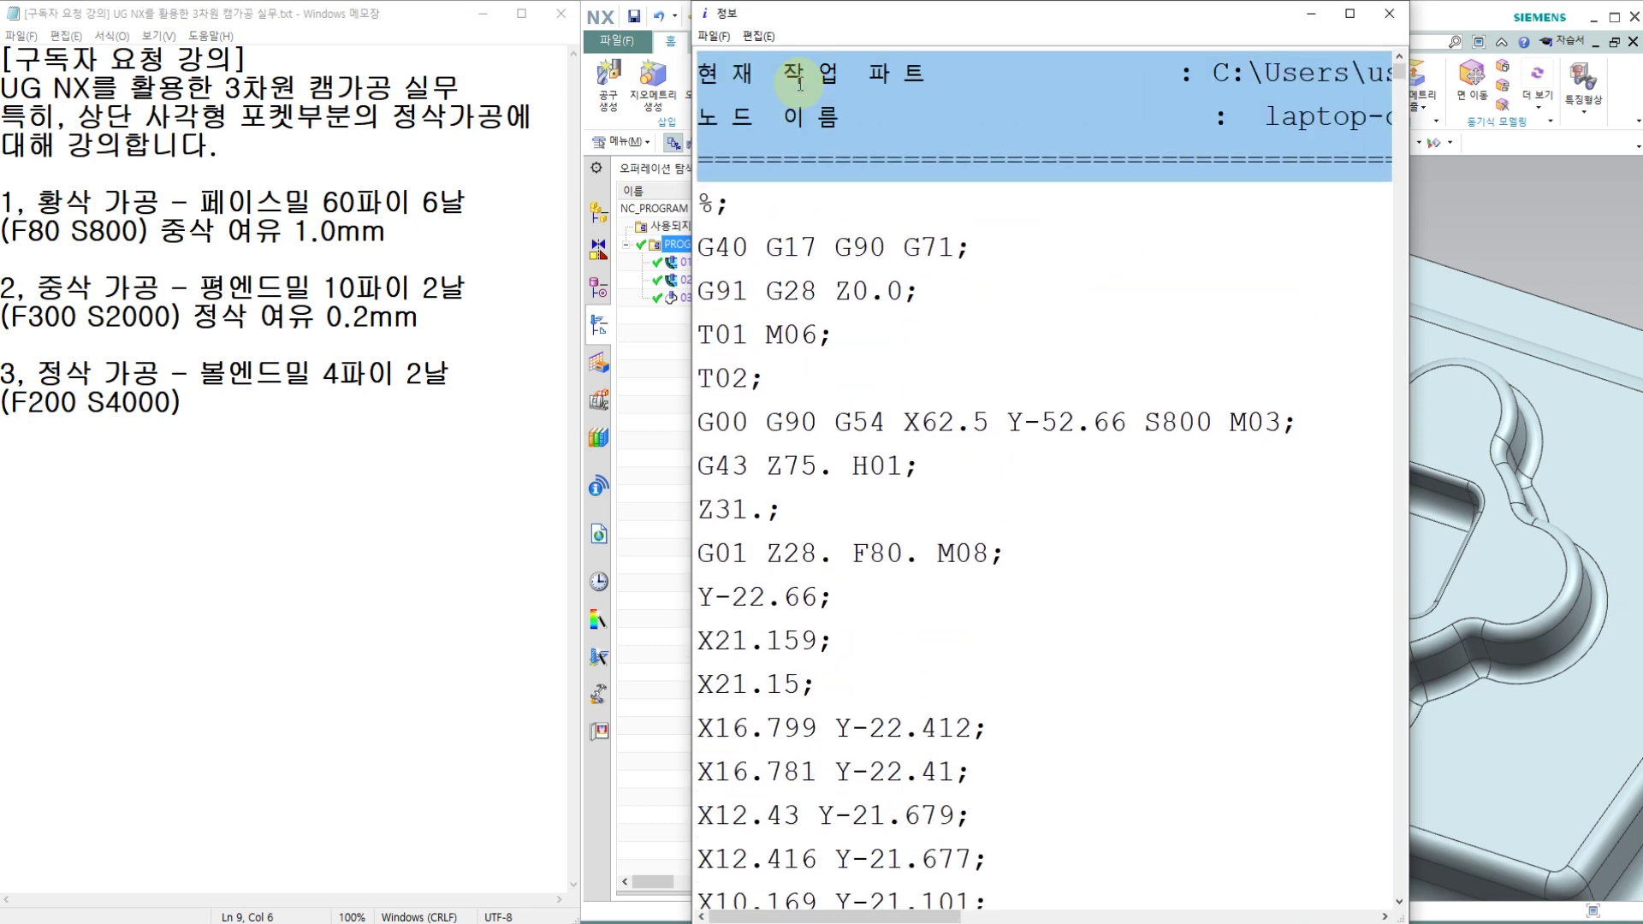
{"action": "key", "text": "Delete"}
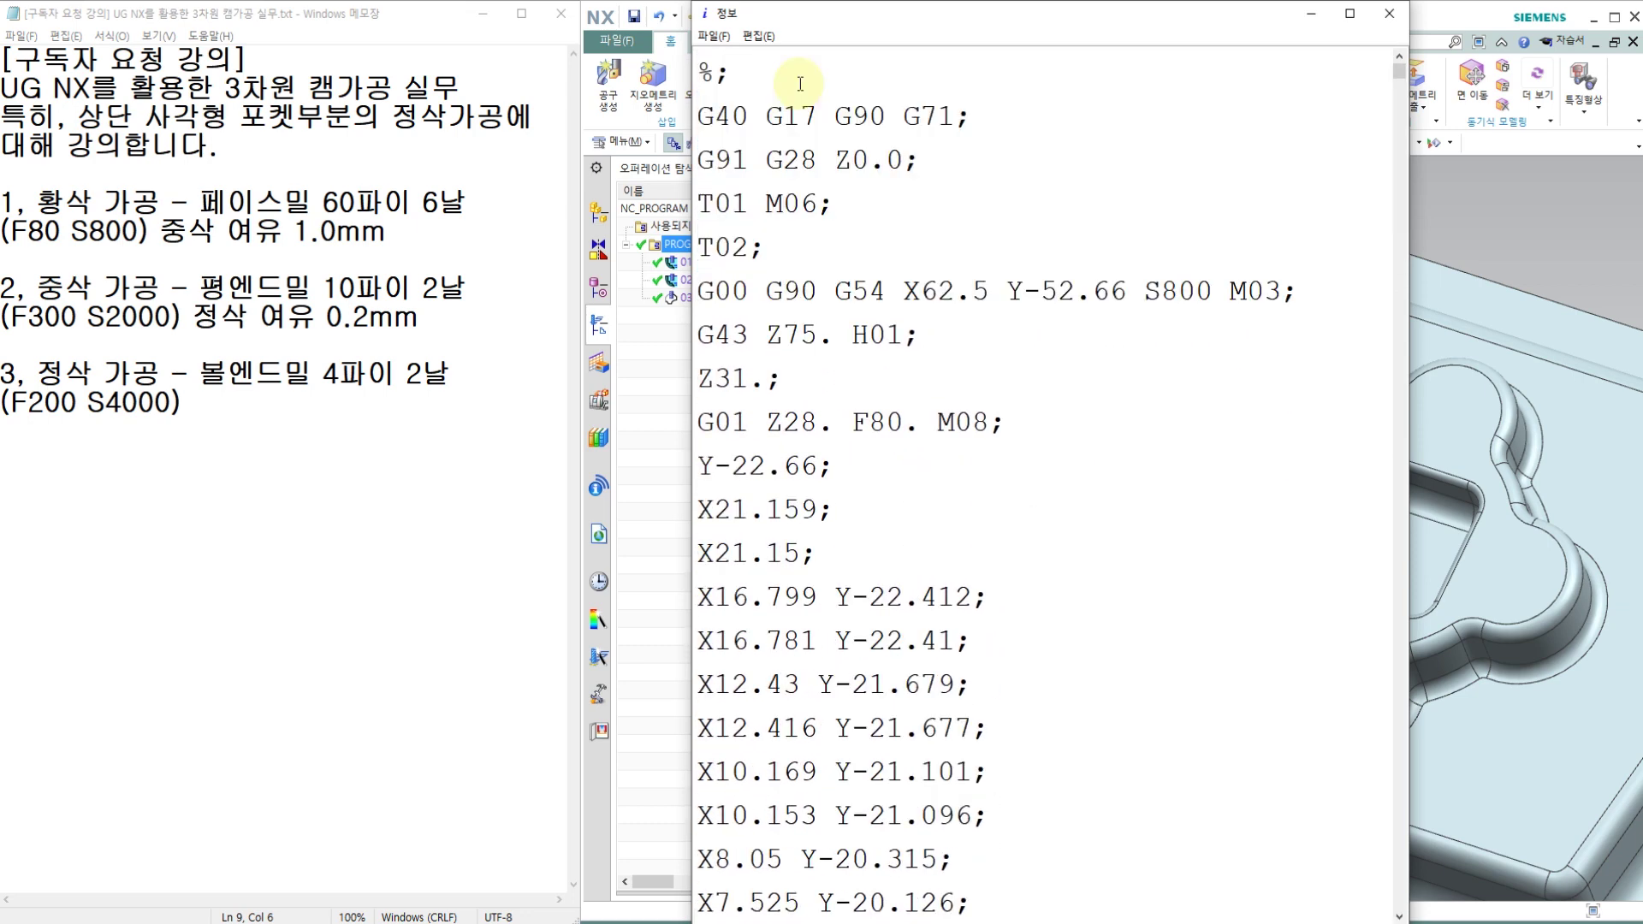
Remove the semicolon after the opening % and add the program number O0725 on a new line.
{"action": "key", "text": "BackSpace"}
{"action": "key", "text": "Return"}
{"action": "type", "text": "O"}
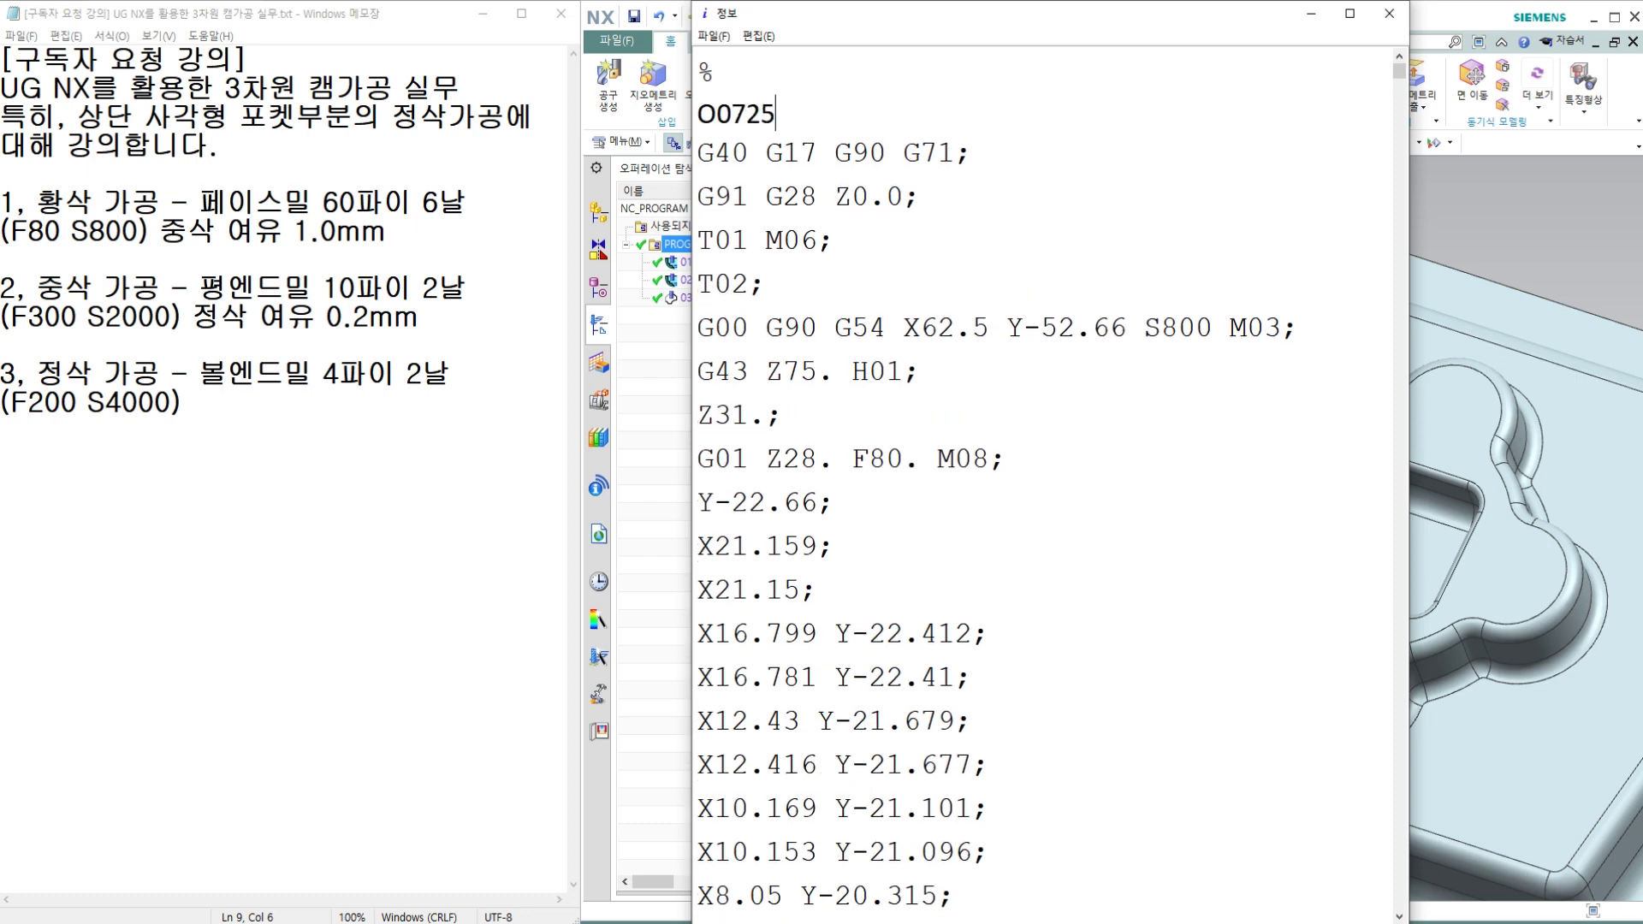
{"action": "type", "text": "0725"}
Add the lines G17 G40 G49 G80;, G91 G28 X0. Y0. Z0.; and G91 G30 Z0. M19 below the program number.
{"action": "key", "text": "Return"}
{"action": "type", "text": "G17 G"}
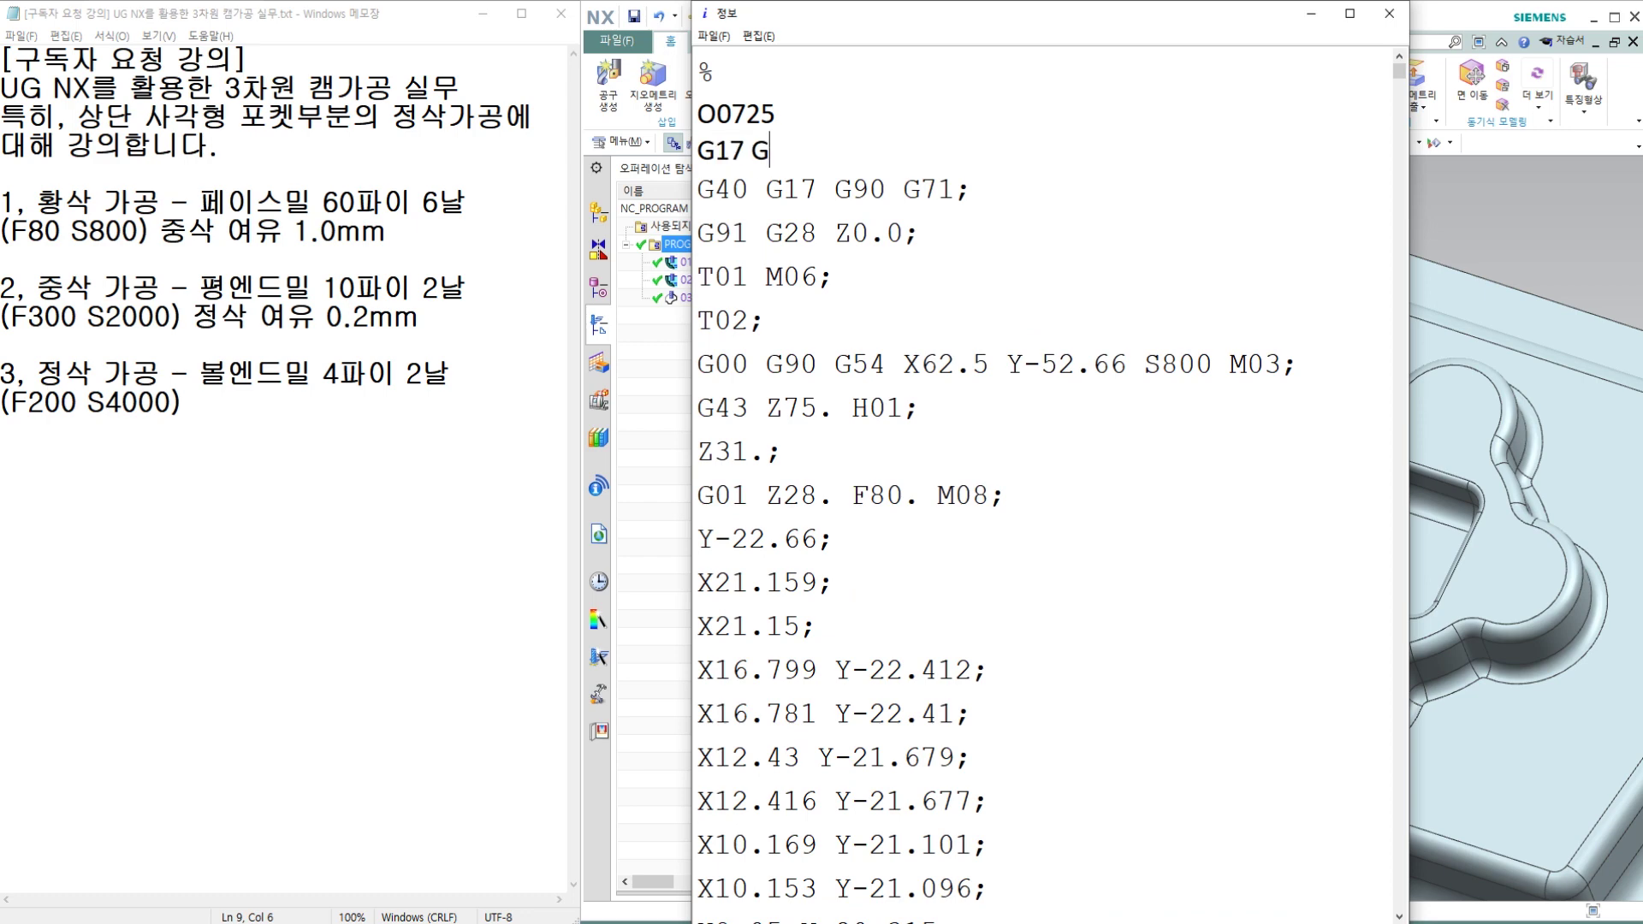
{"action": "type", "text": "40 G49 G80;"}
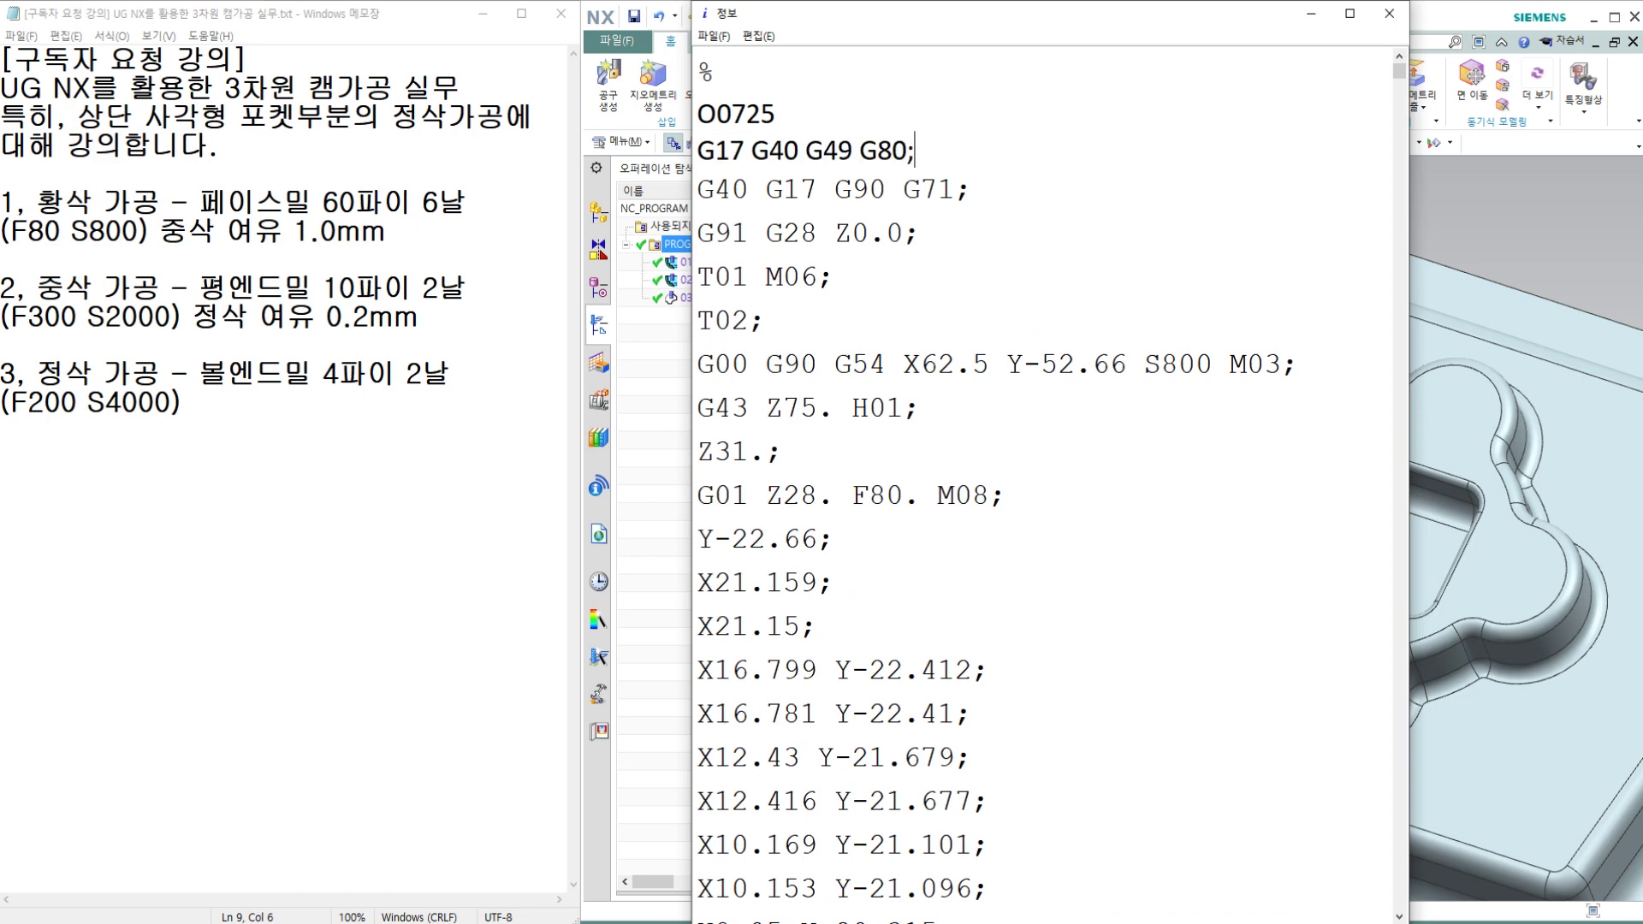
{"action": "key", "text": "Return"}
{"action": "type", "text": "G91 G28 X0. Y0. Z0.;"}
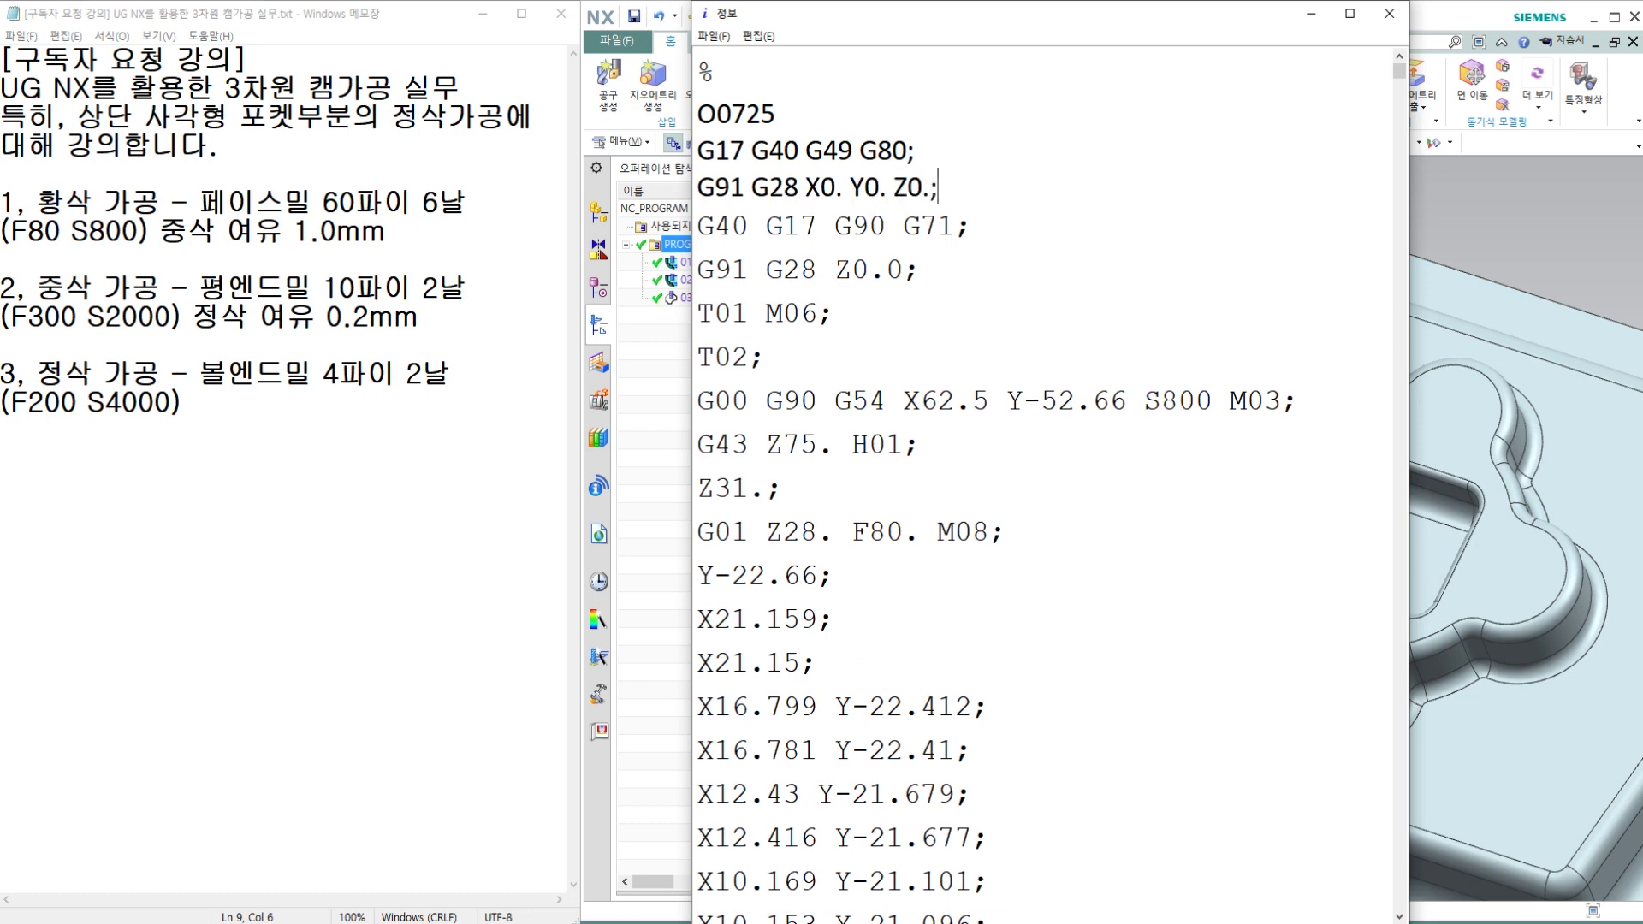
{"action": "key", "text": "Return"}
{"action": "type", "text": "G91 G30 Z0. M19"}
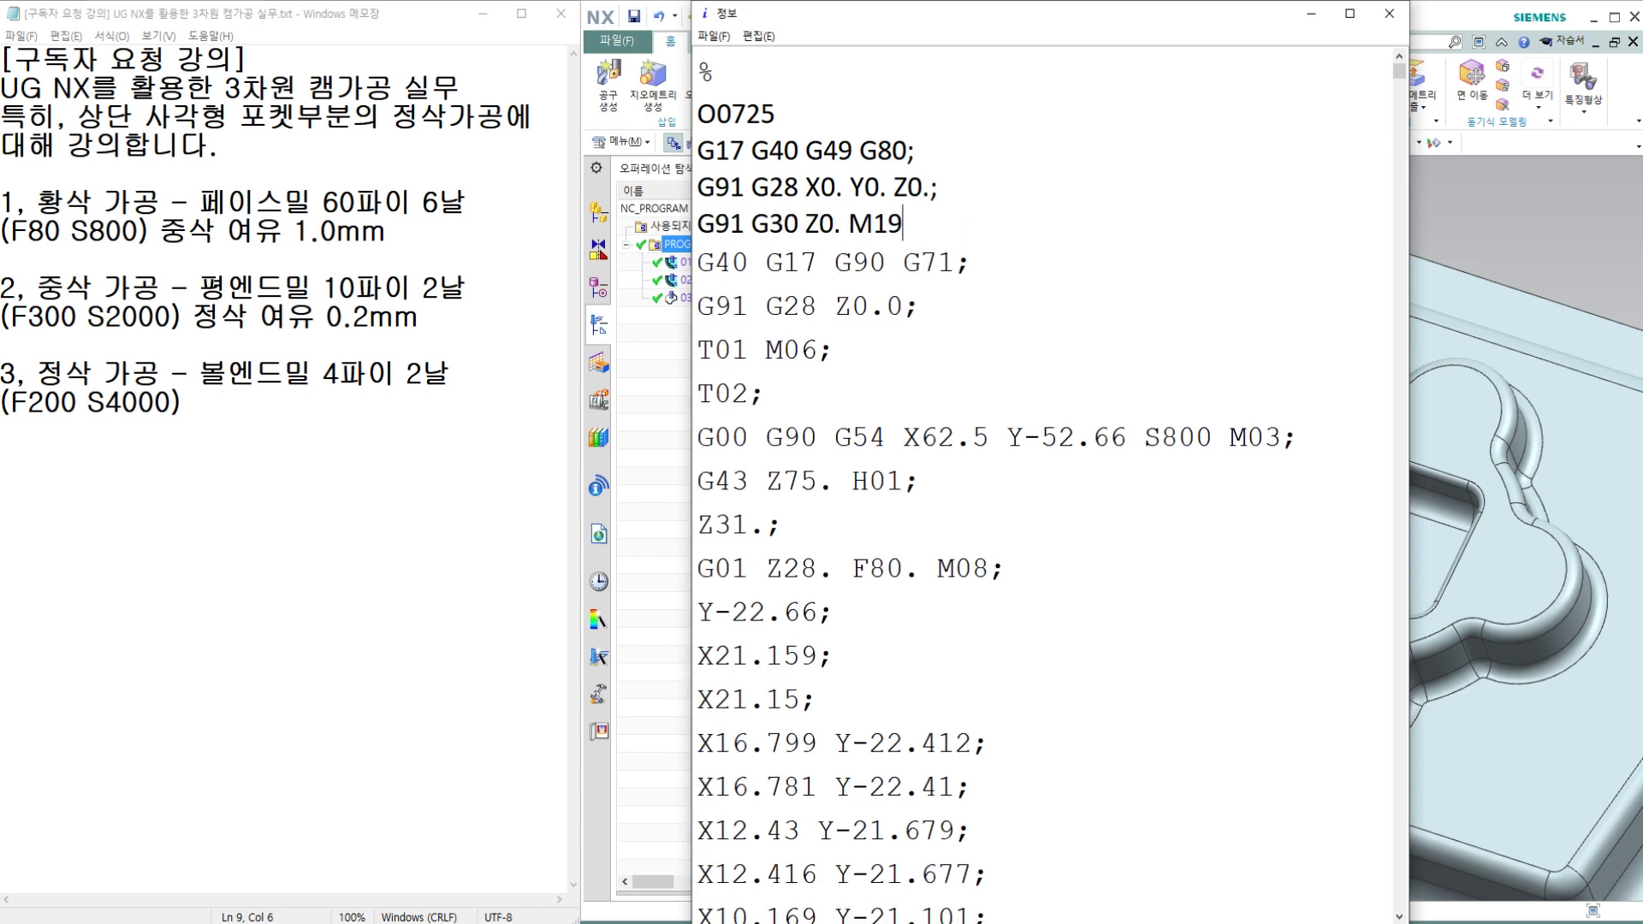
End the M19 line with a semicolon and delete the generated G40 G17 G90 G71 and G91 G28 Z0.0 lines before T01 M06.
{"action": "key", "text": "Return"}
{"action": "key", "text": "shift+Down"}
{"action": "key", "text": "shift+Down"}
{"action": "key", "text": "shift+Down"}
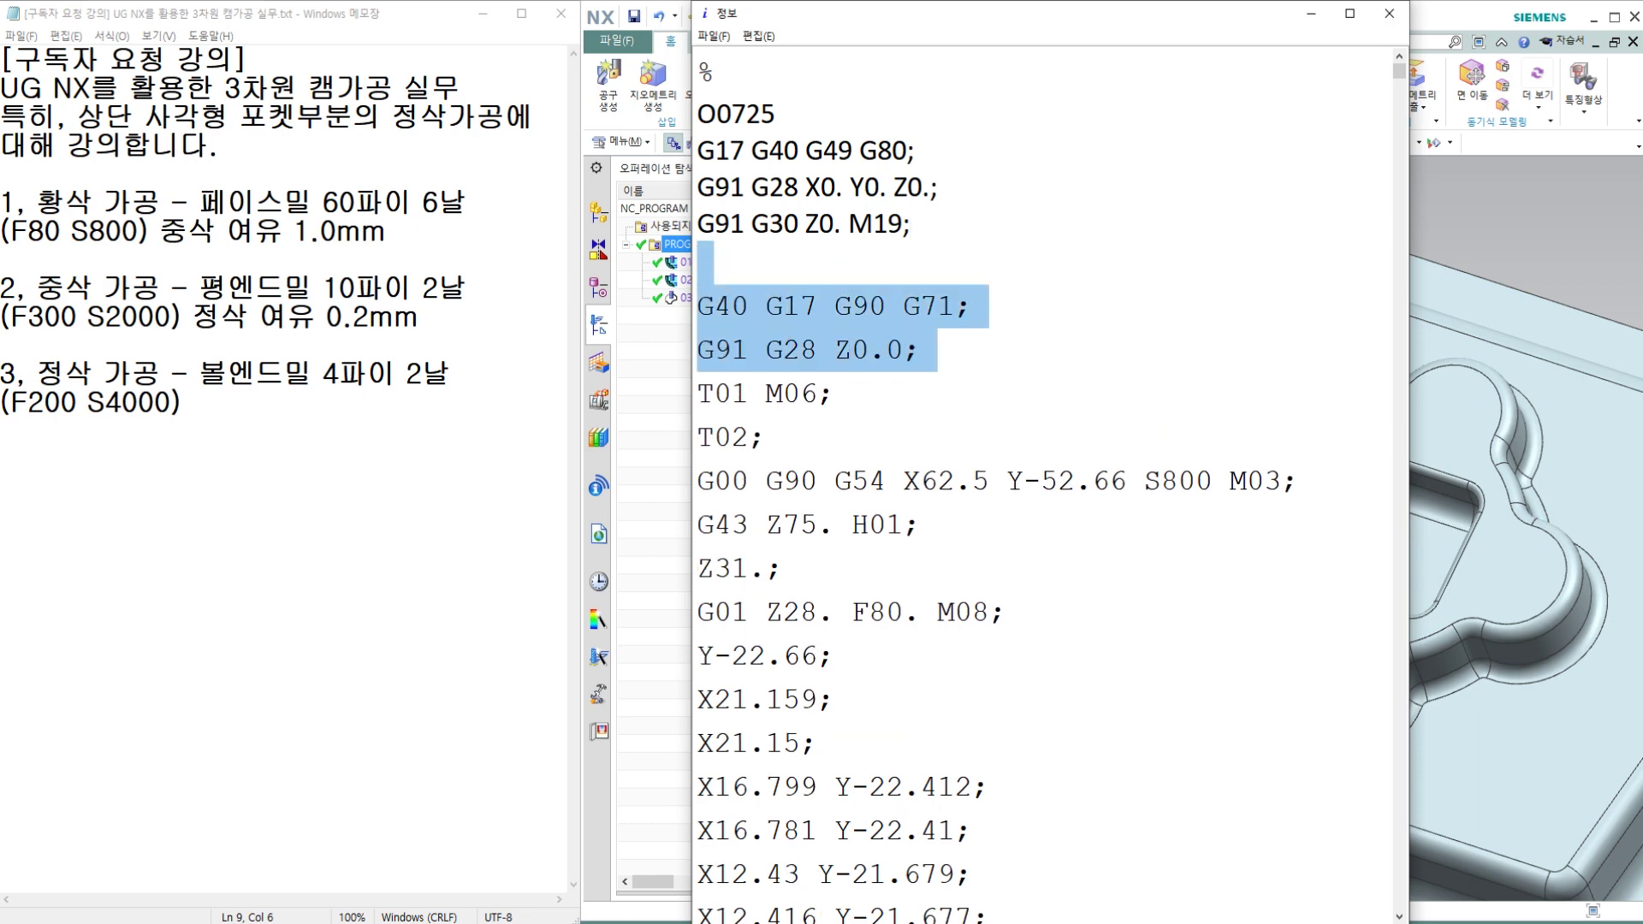
{"action": "key", "text": "Delete"}
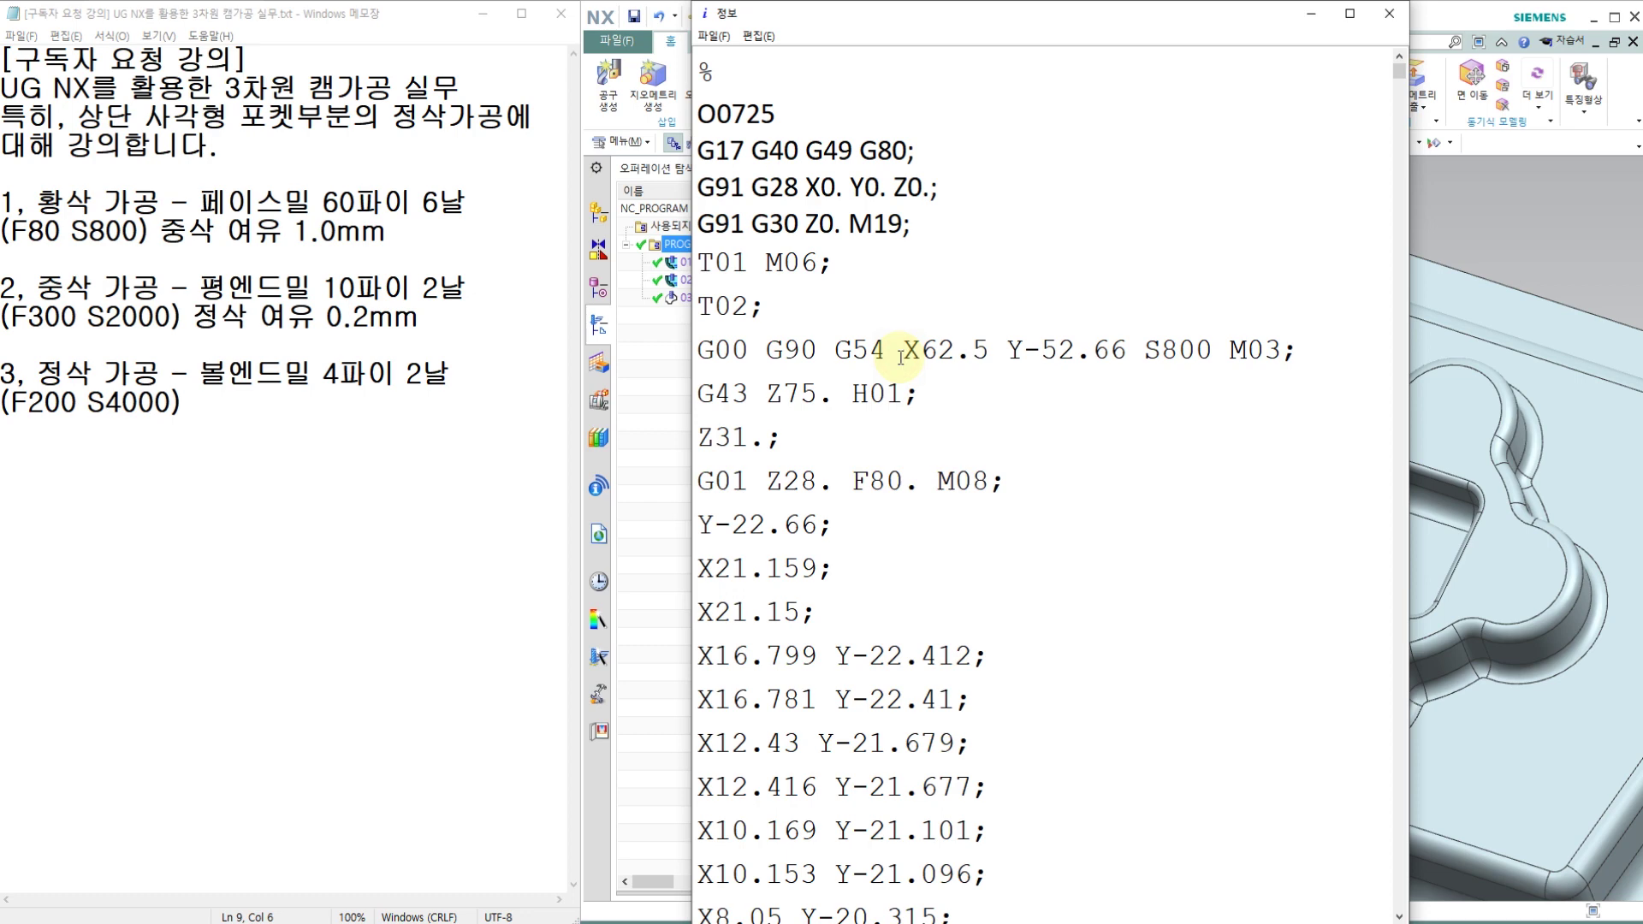
Search the NC code for T02 and check the spindle speed, length offset and feed rate after that tool change.
{"action": "left_click", "coordinate": [850, 511]}
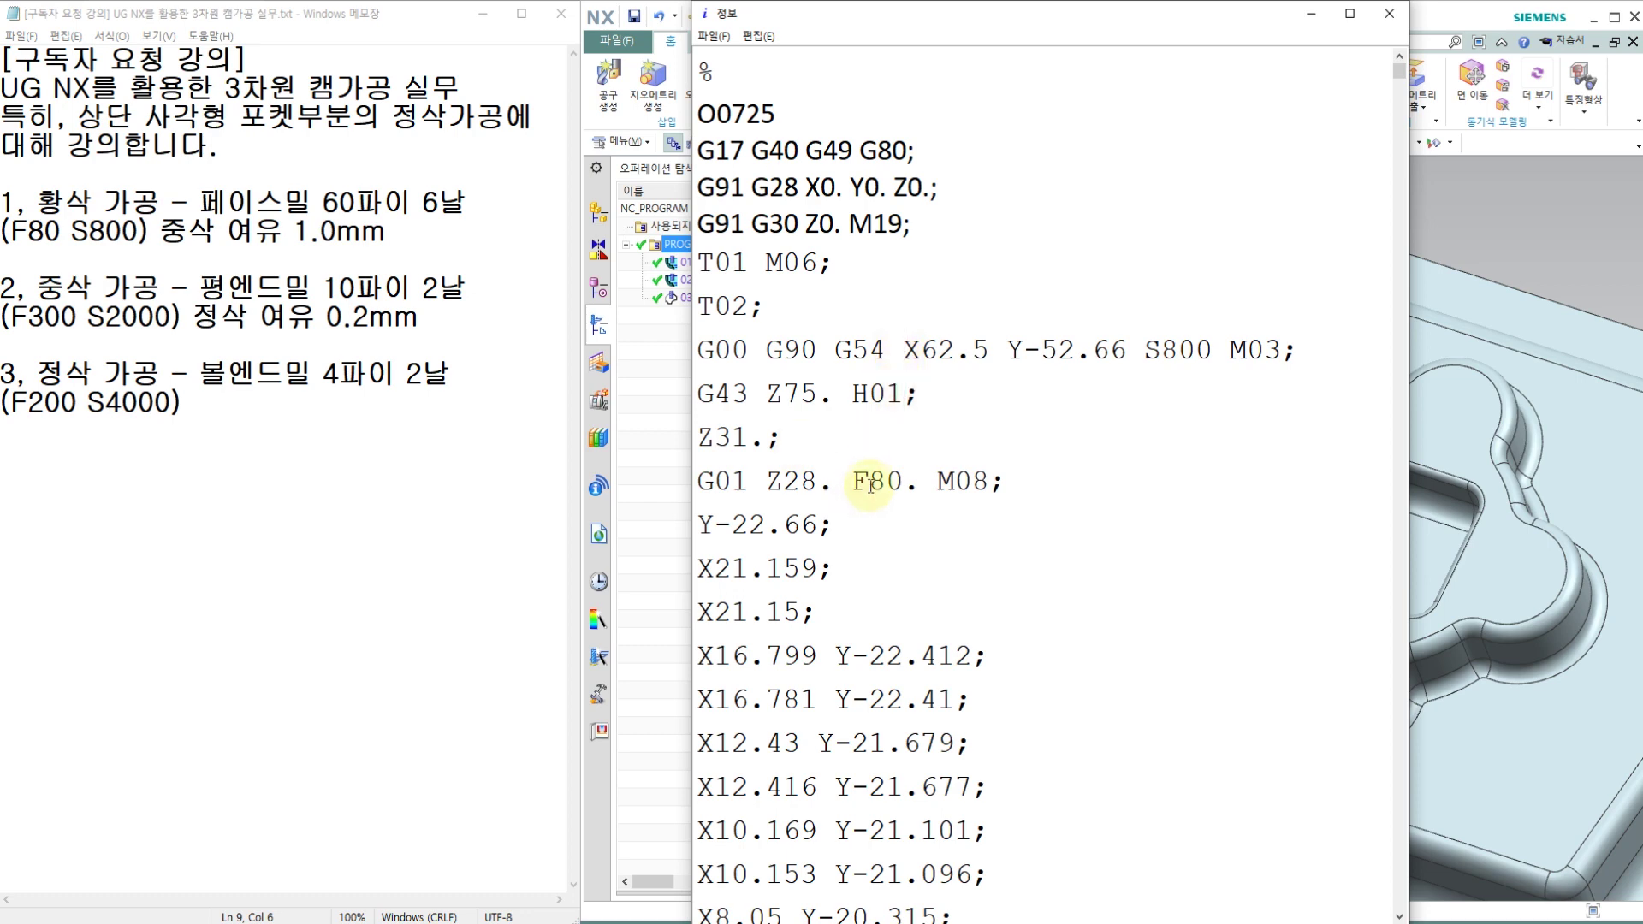
{"action": "key", "text": "ctrl+f"}
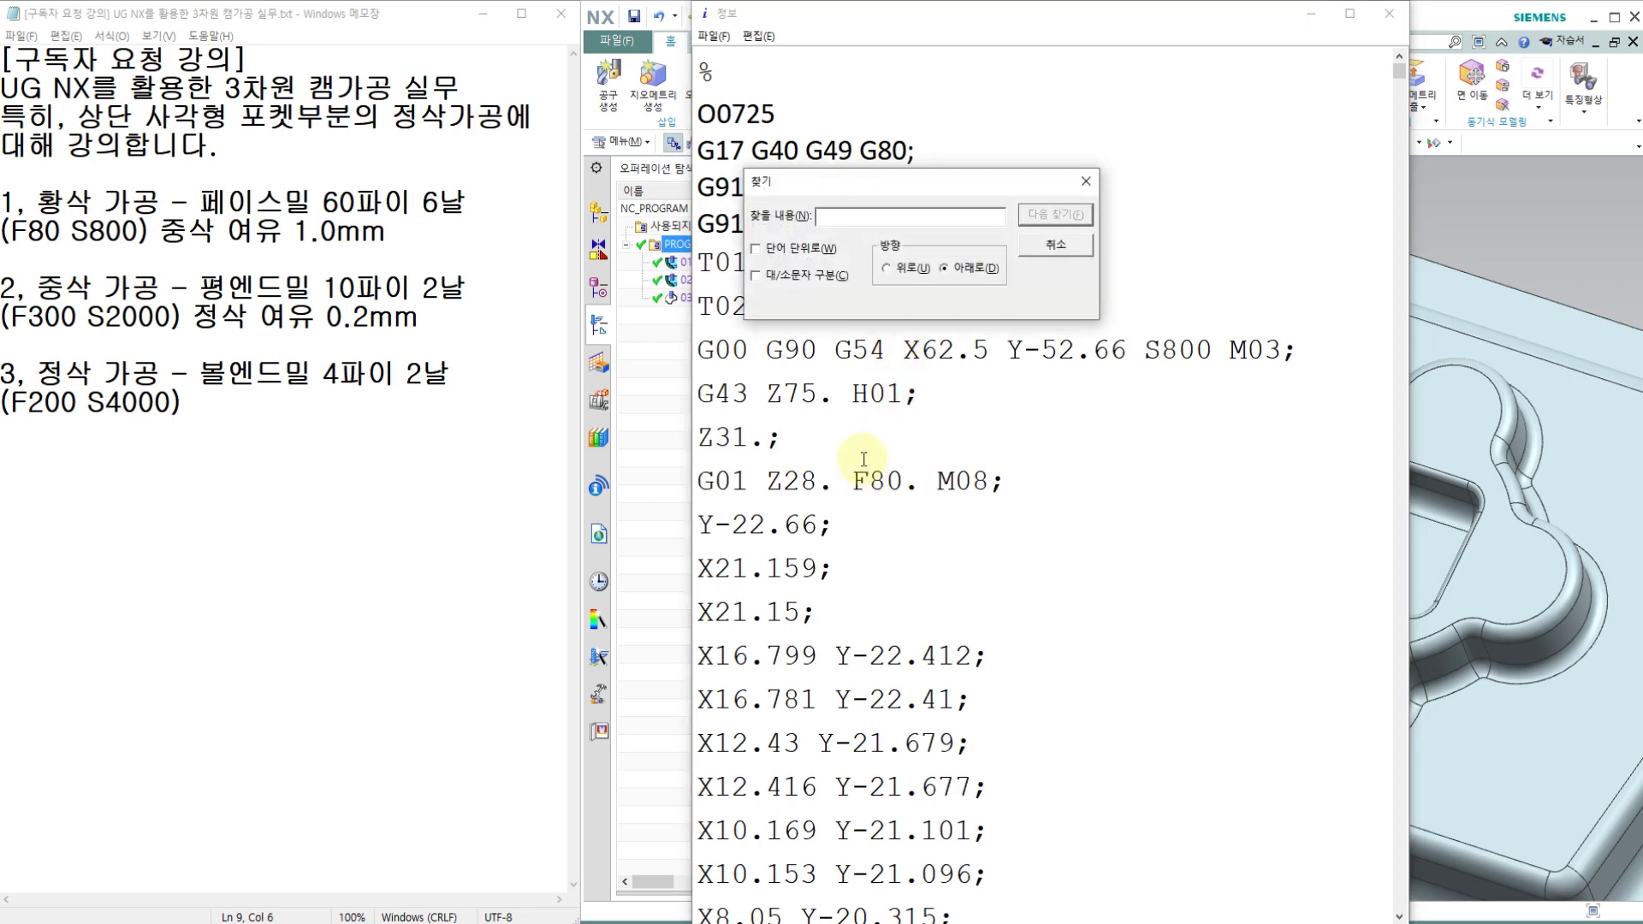
{"action": "type", "text": "T02"}
{"action": "key", "text": "Return"}
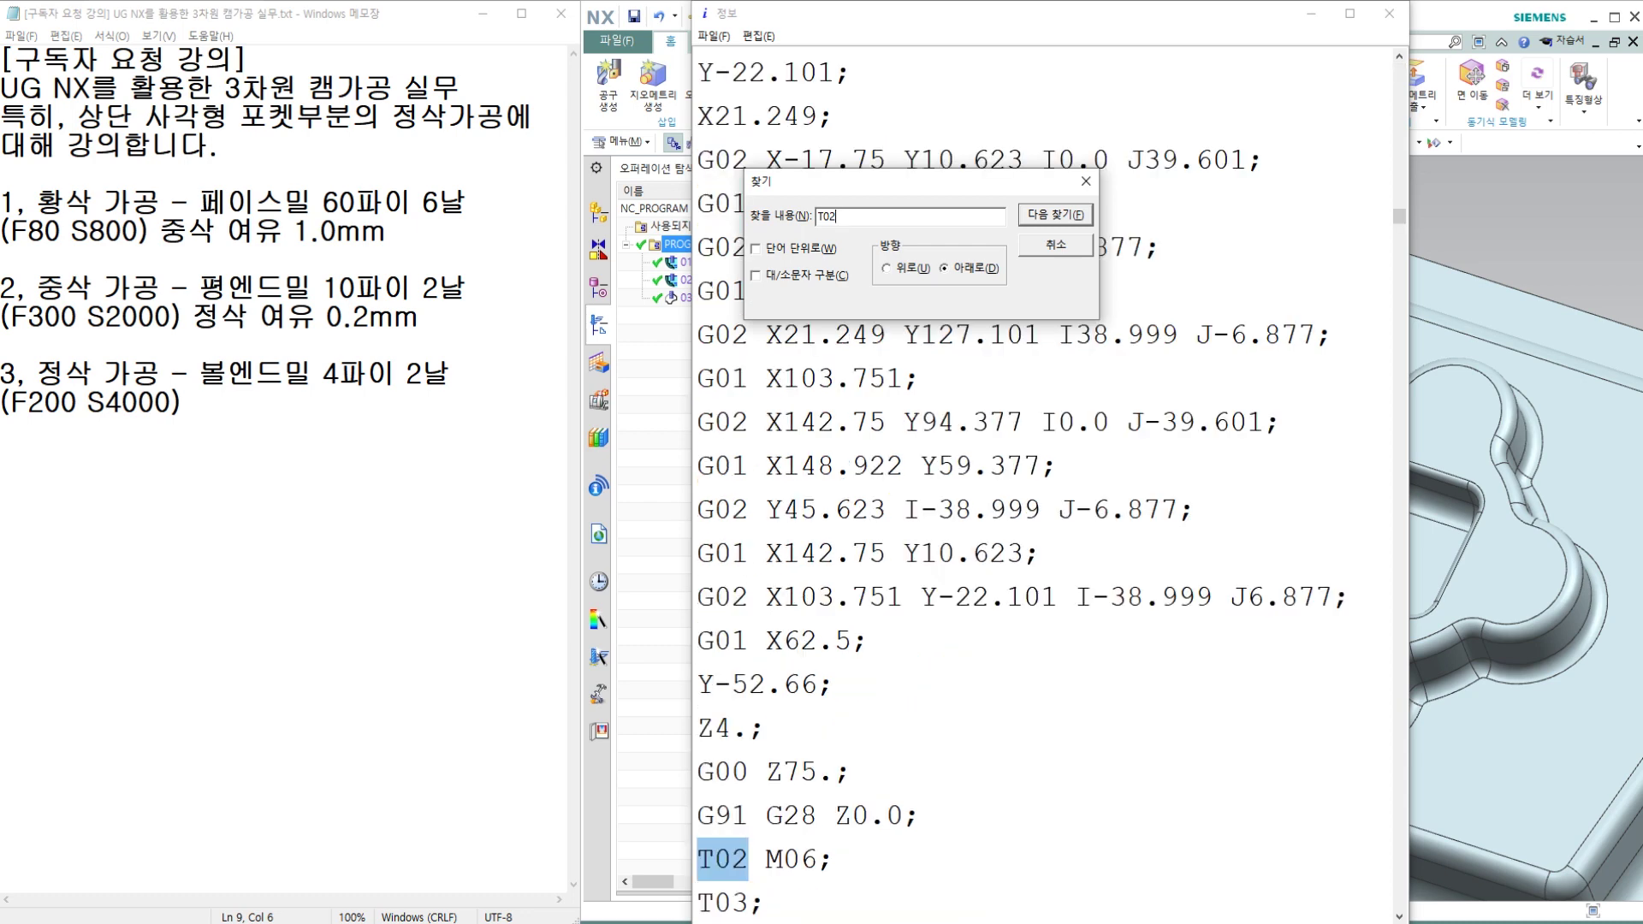
{"action": "scroll", "coordinate": [919, 697], "scroll_direction": "down", "scroll_amount": 3}
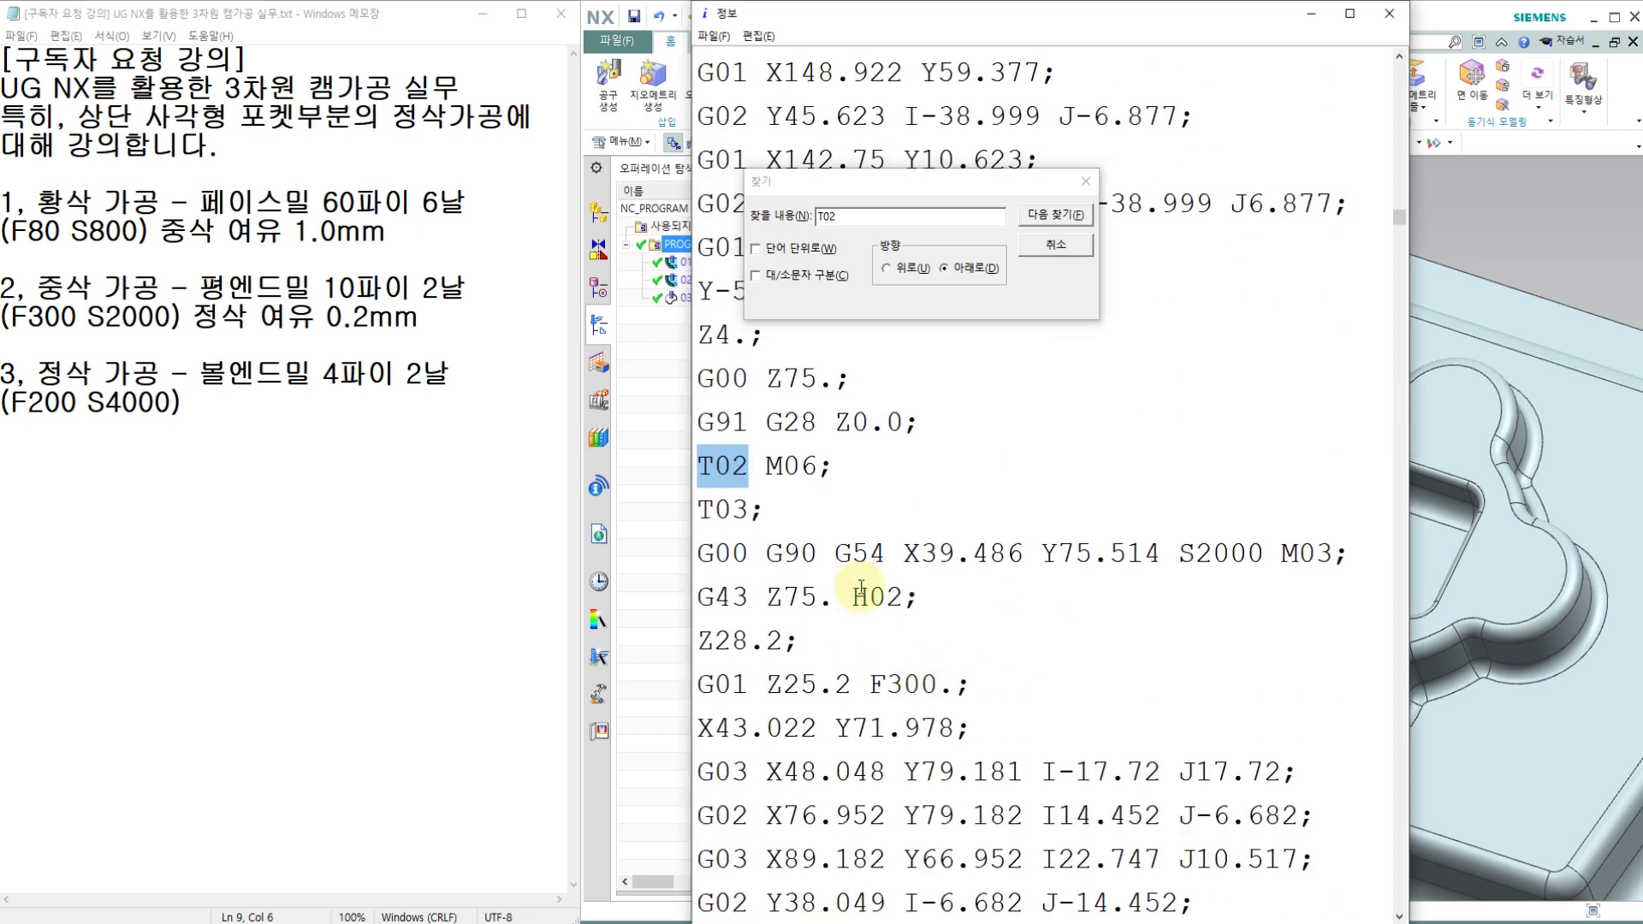
{"action": "left_click", "coordinate": [750, 600]}
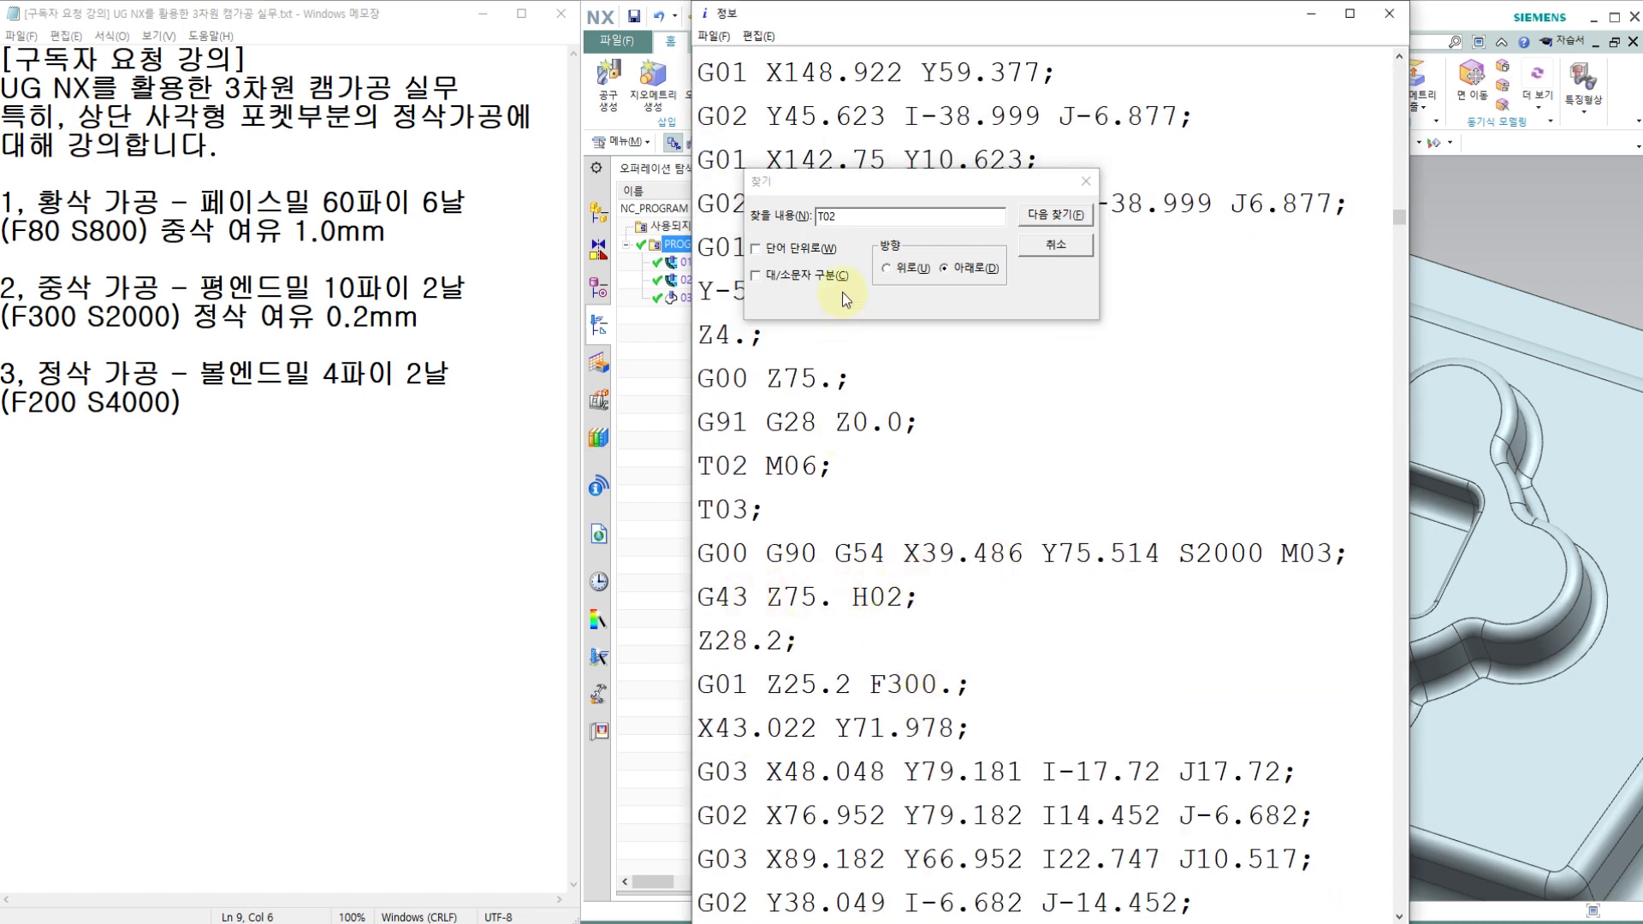
Search the NC code for T03, check the finishing tool's spindle speed, length offset and feed rate, and close the search.
{"action": "left_click", "coordinate": [853, 210]}
{"action": "key", "text": "BackSpace"}
{"action": "type", "text": "3"}
{"action": "key", "text": "Return"}
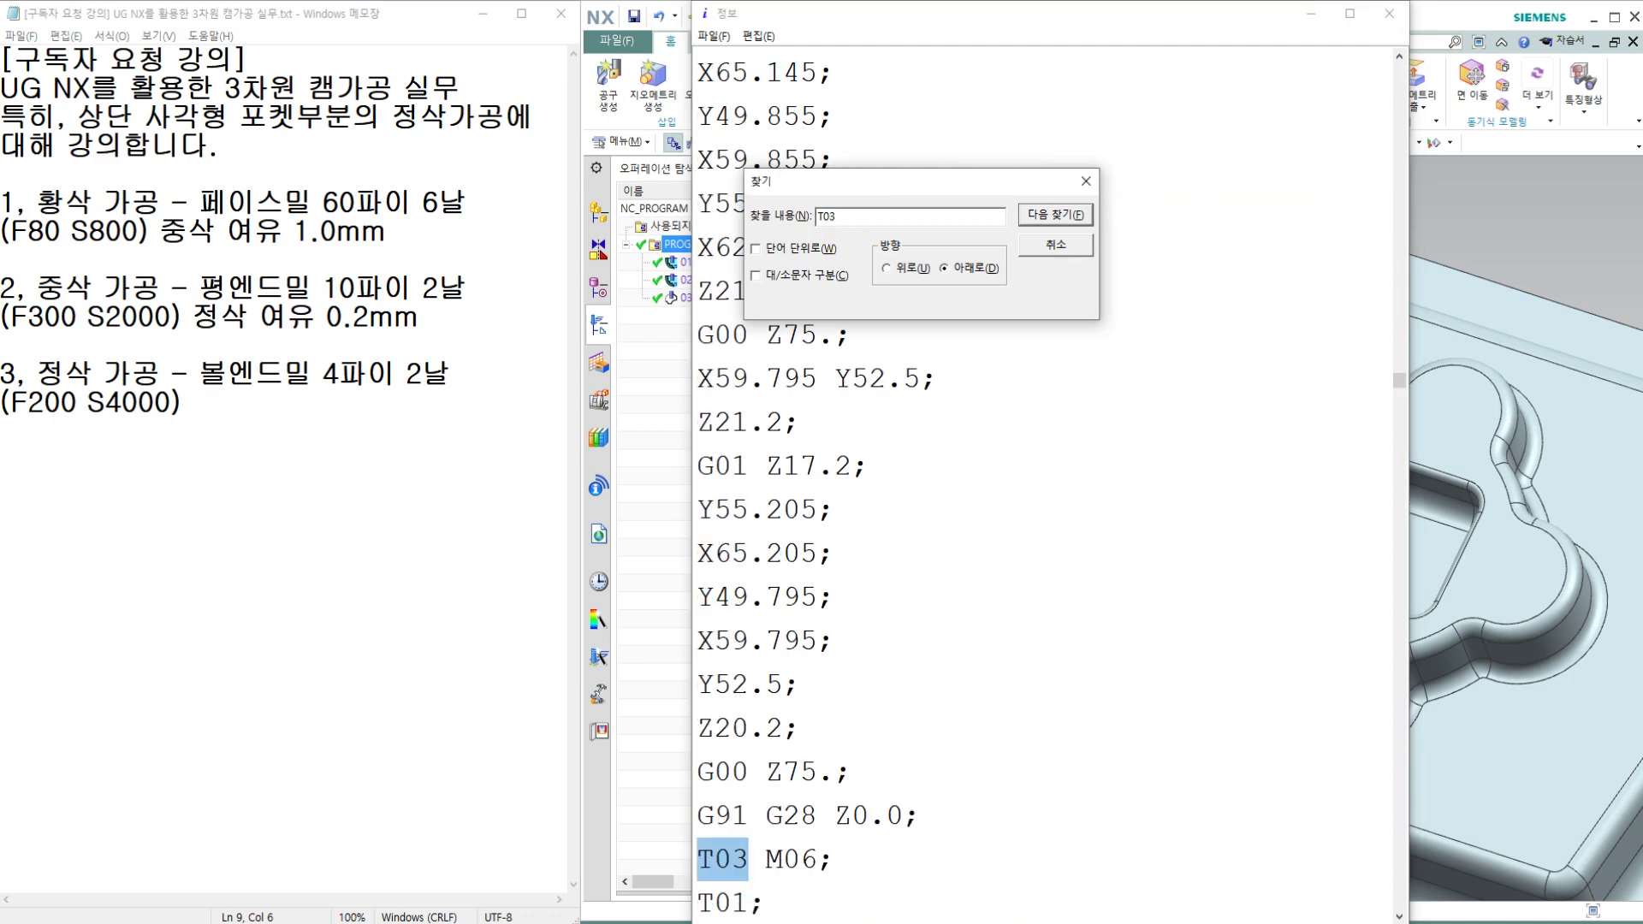
{"action": "scroll", "coordinate": [860, 633], "scroll_direction": "down", "scroll_amount": 3}
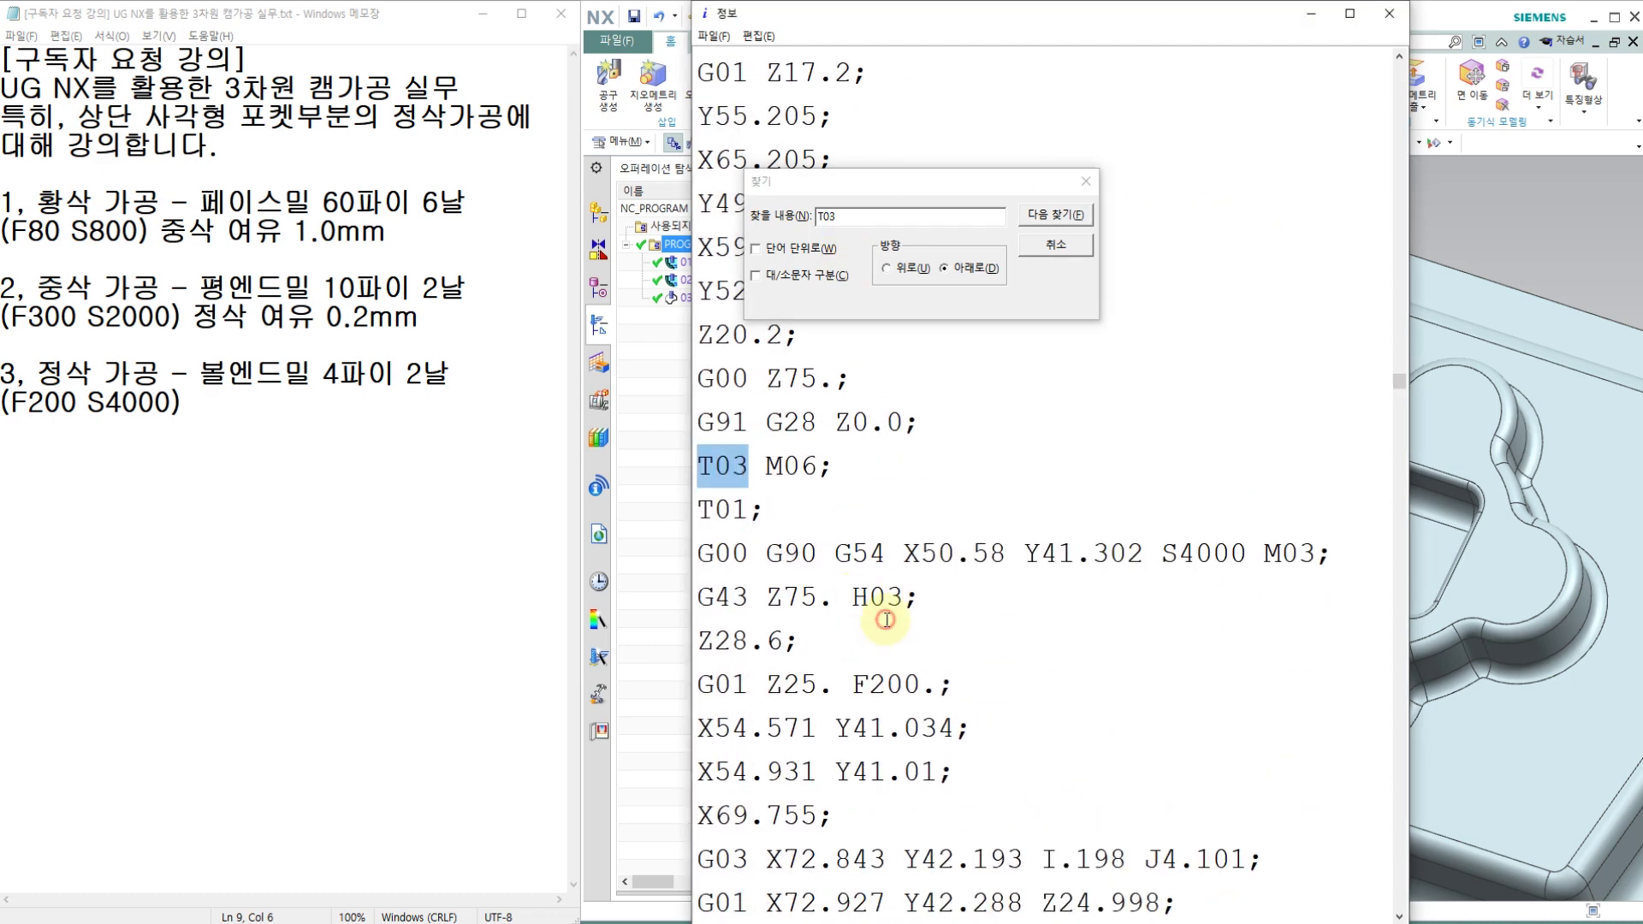
{"action": "left_click", "coordinate": [870, 566]}
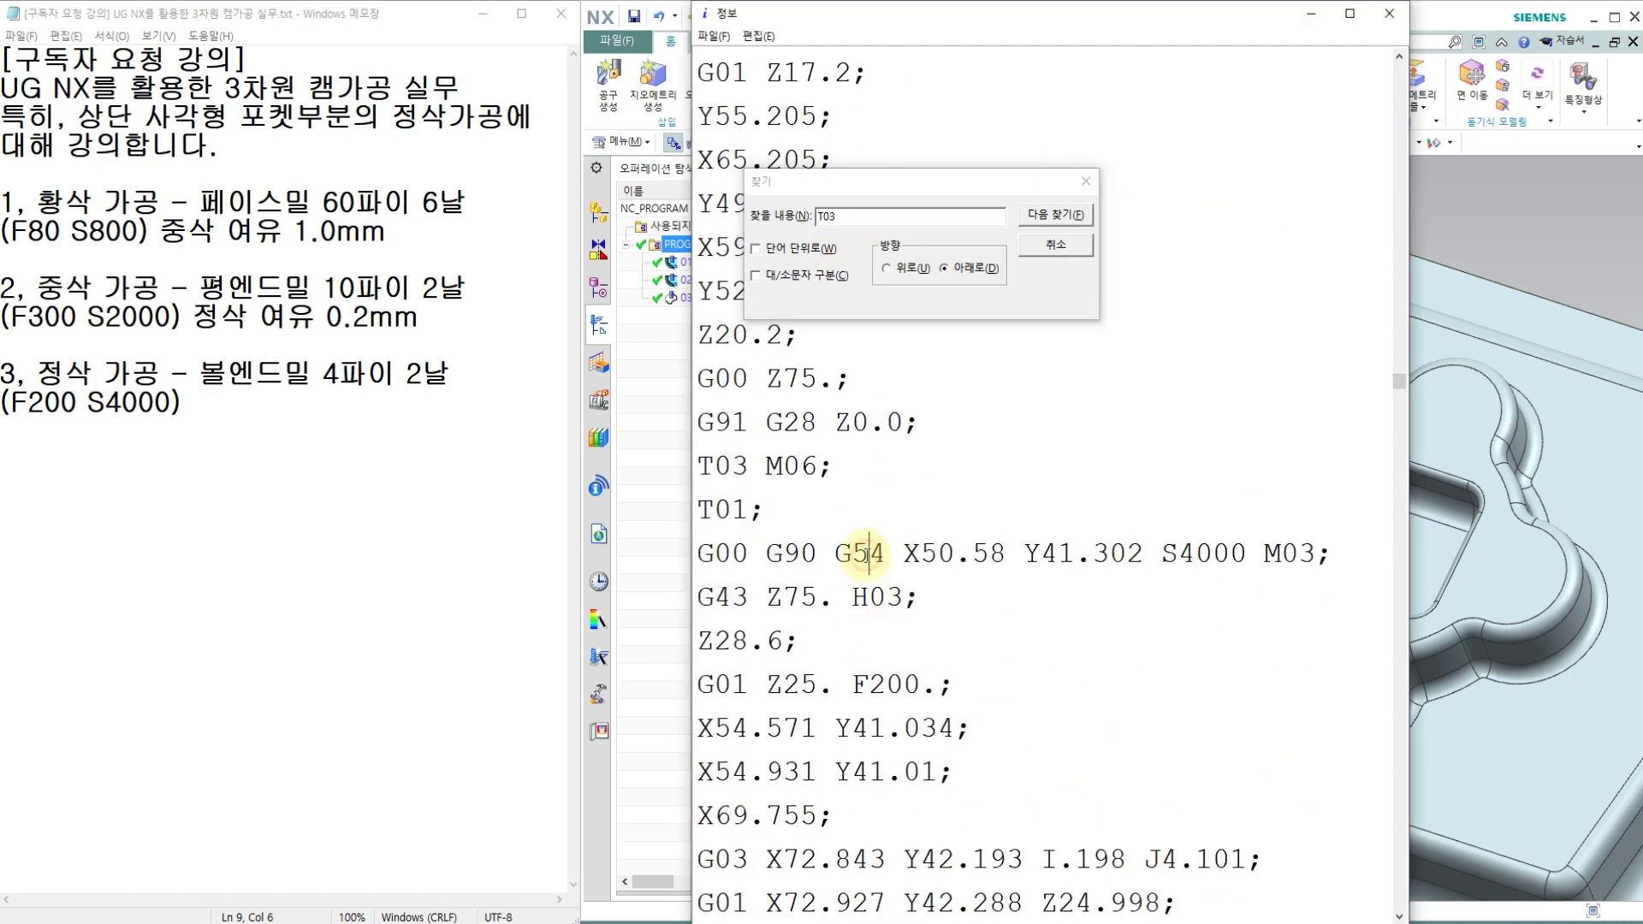
{"action": "left_click", "coordinate": [1080, 187]}
{"action": "scroll", "coordinate": [861, 334], "scroll_direction": "down", "scroll_amount": 2}
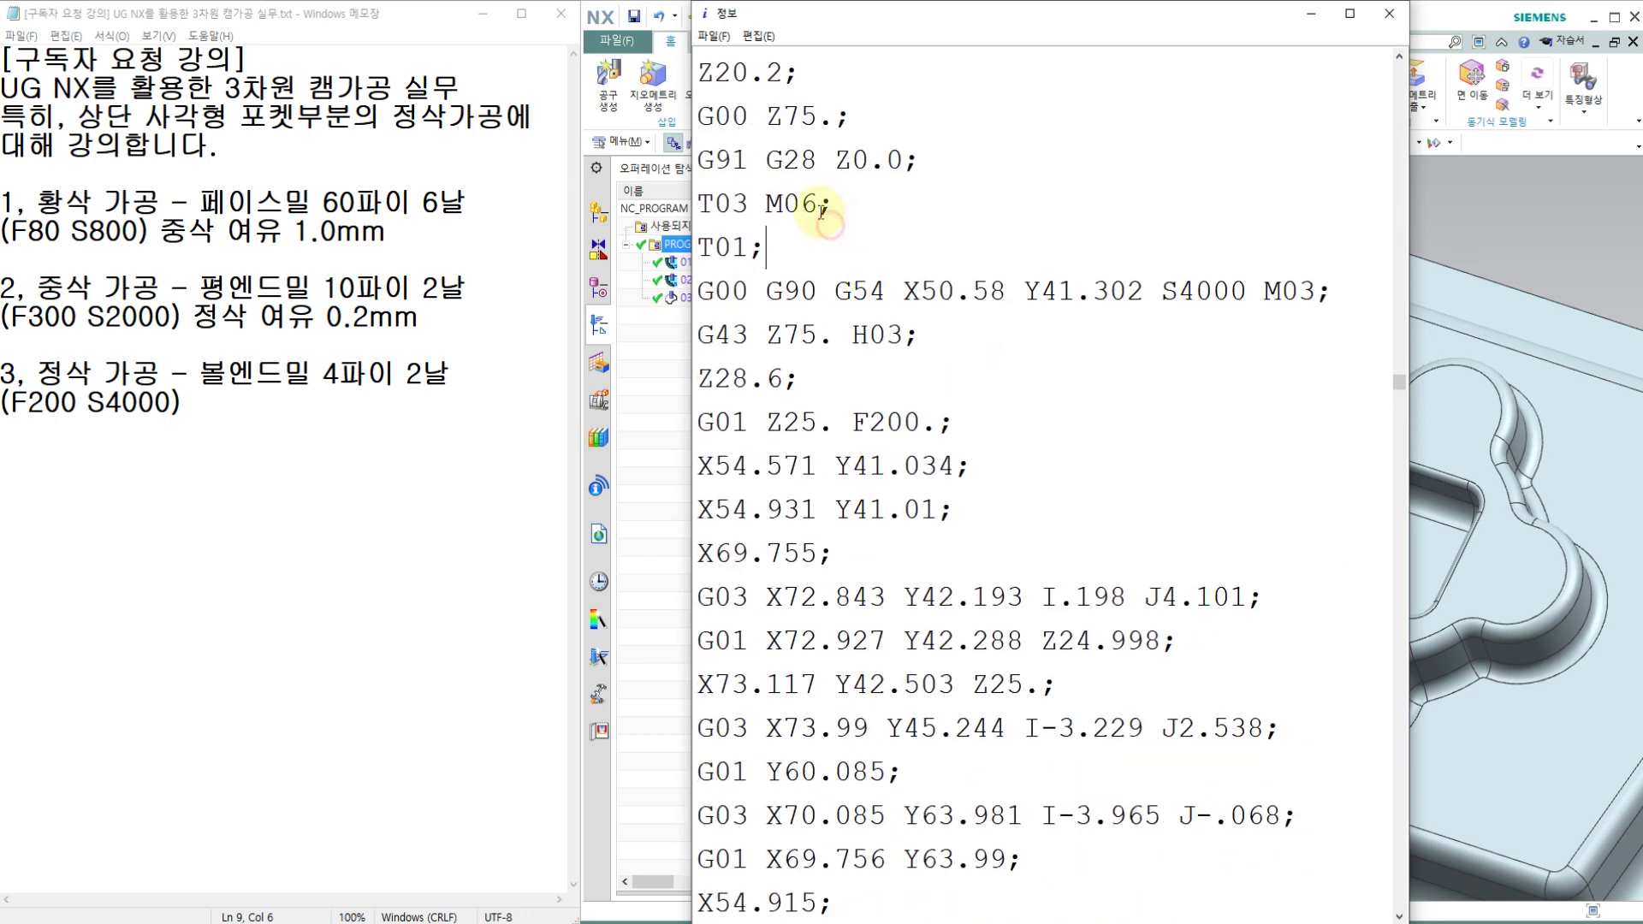
{"action": "left_click", "coordinate": [974, 154]}
{"action": "scroll", "coordinate": [959, 128], "scroll_direction": "down", "scroll_amount": 1}
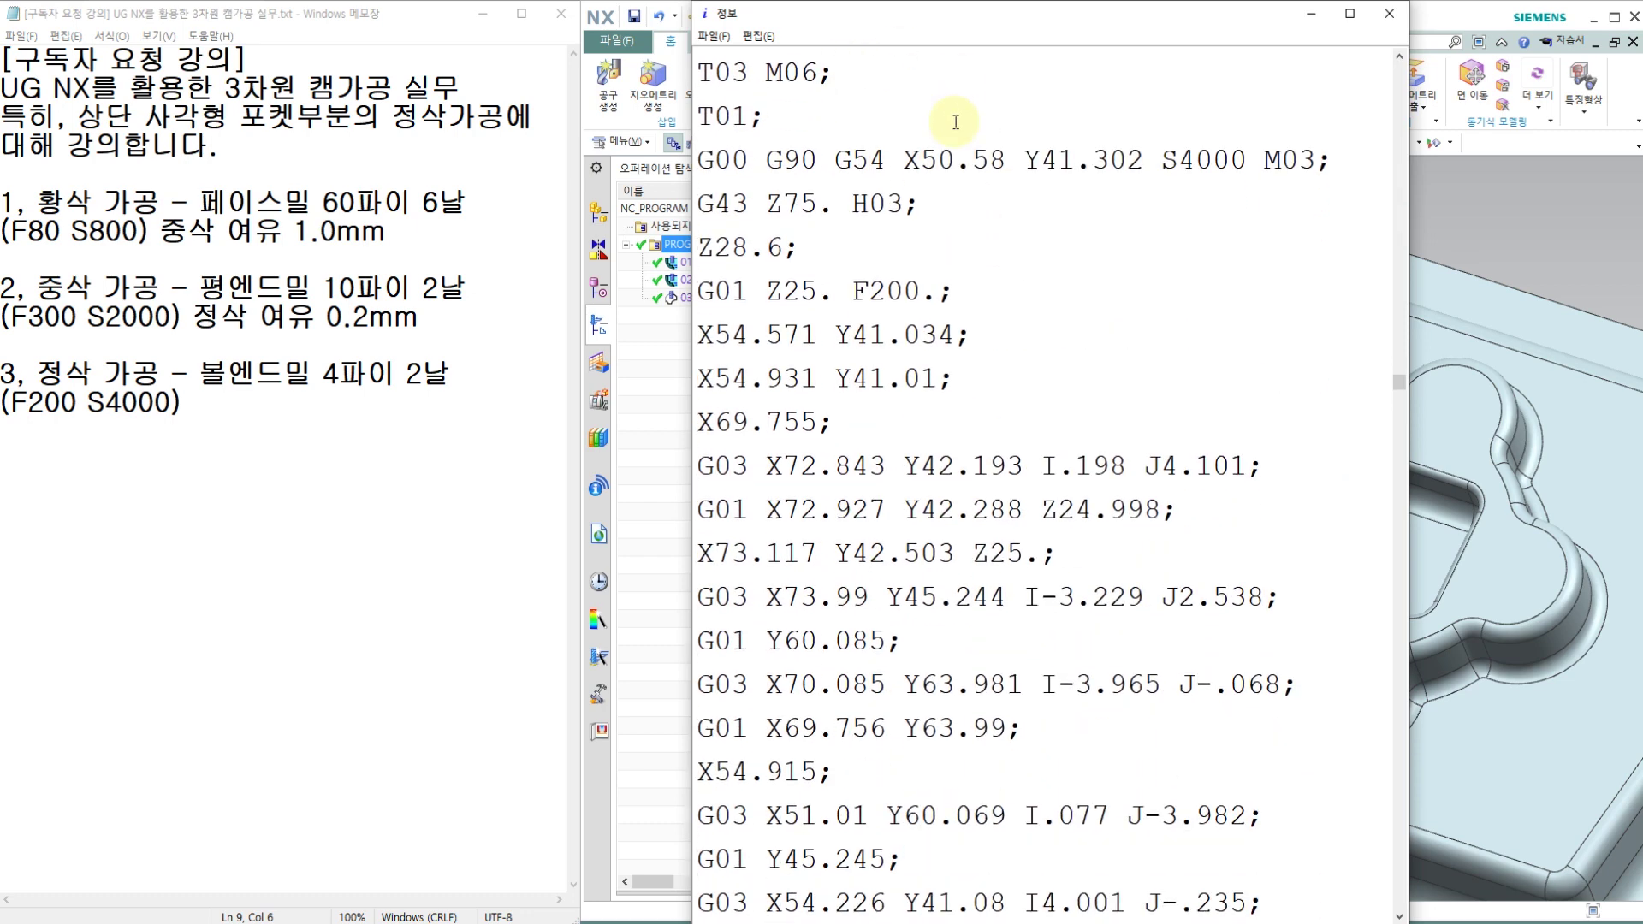
Save the edited NC code to the desktop as O0725.NC, with the file type set to all files.
{"action": "left_click", "coordinate": [714, 36]}
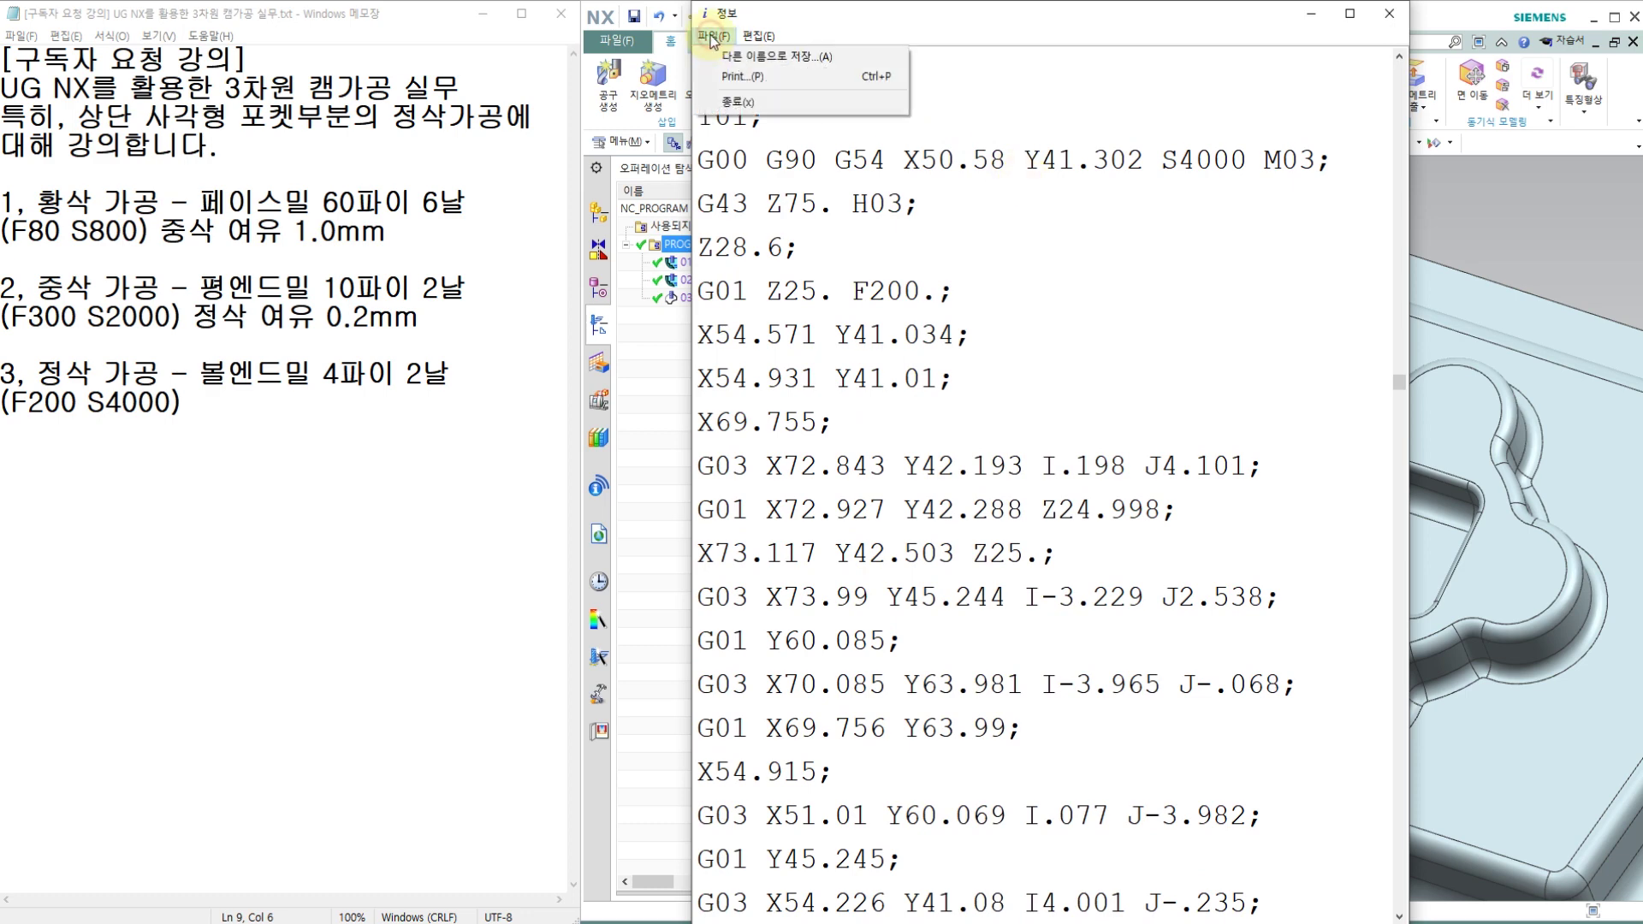
{"action": "left_click", "coordinate": [744, 61]}
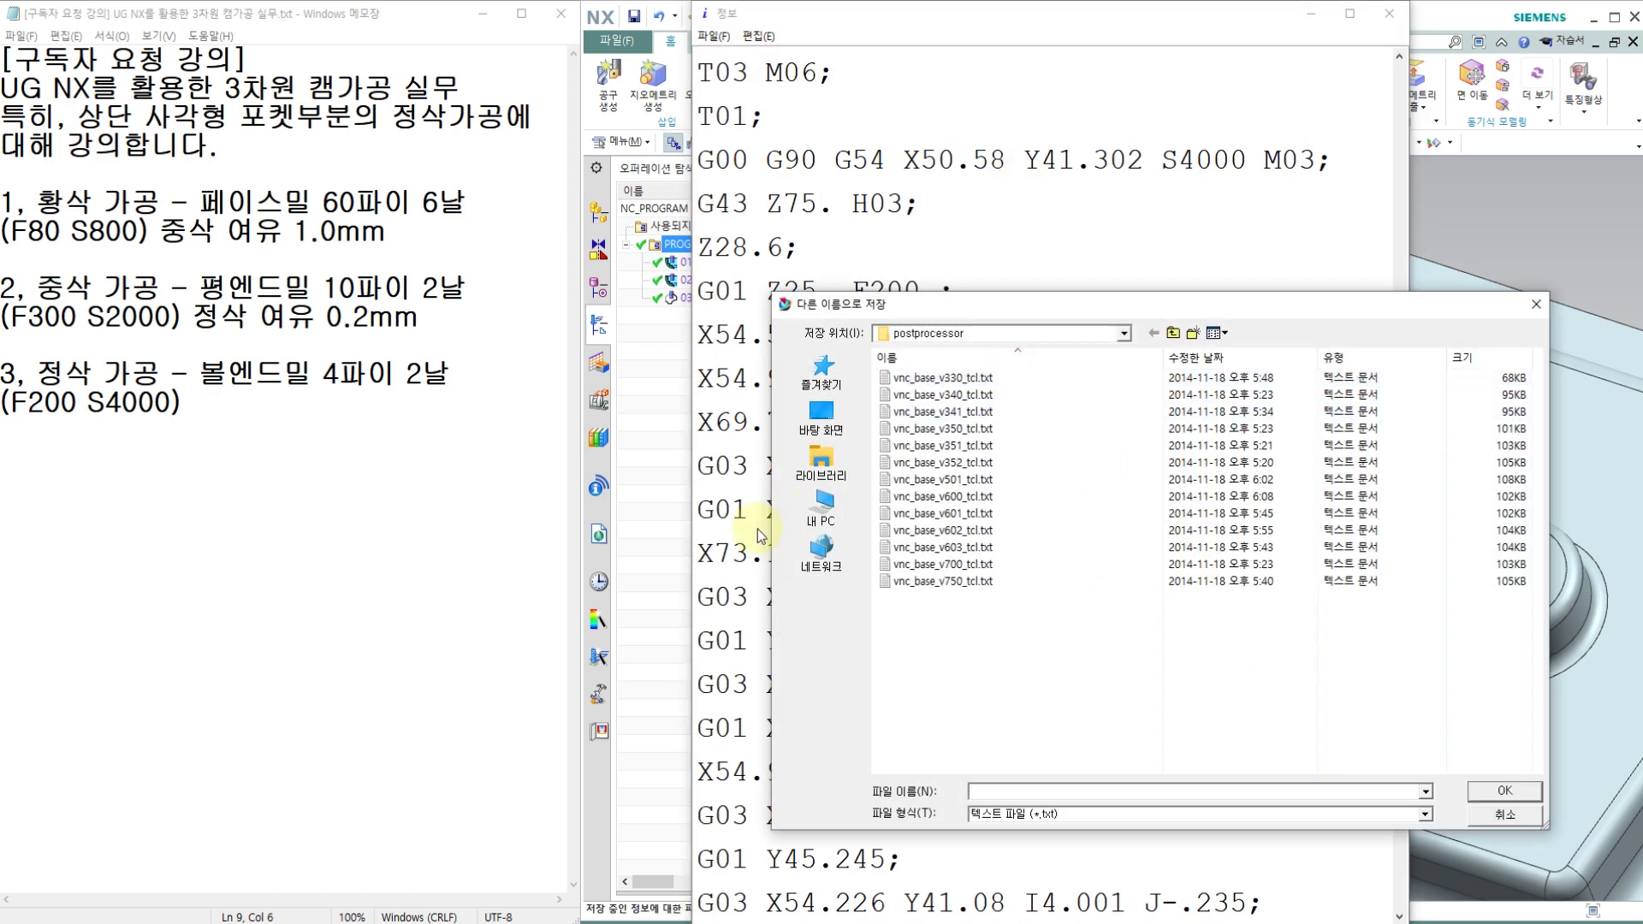
{"action": "left_click", "coordinate": [801, 426]}
{"action": "left_click", "coordinate": [1044, 814]}
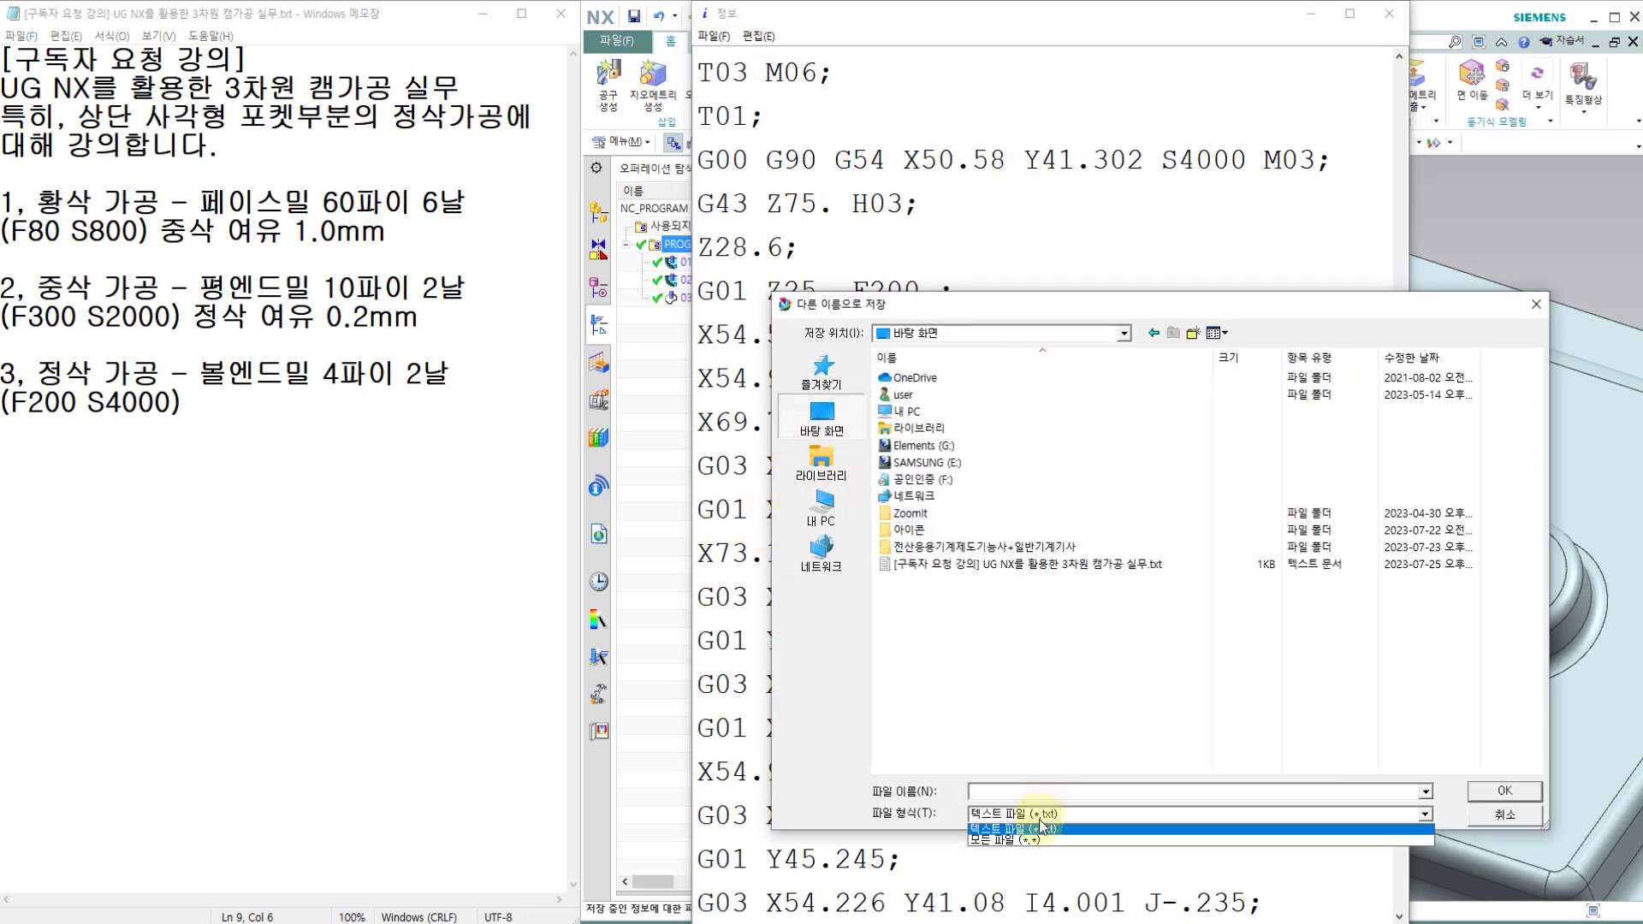
{"action": "left_click", "coordinate": [1036, 839]}
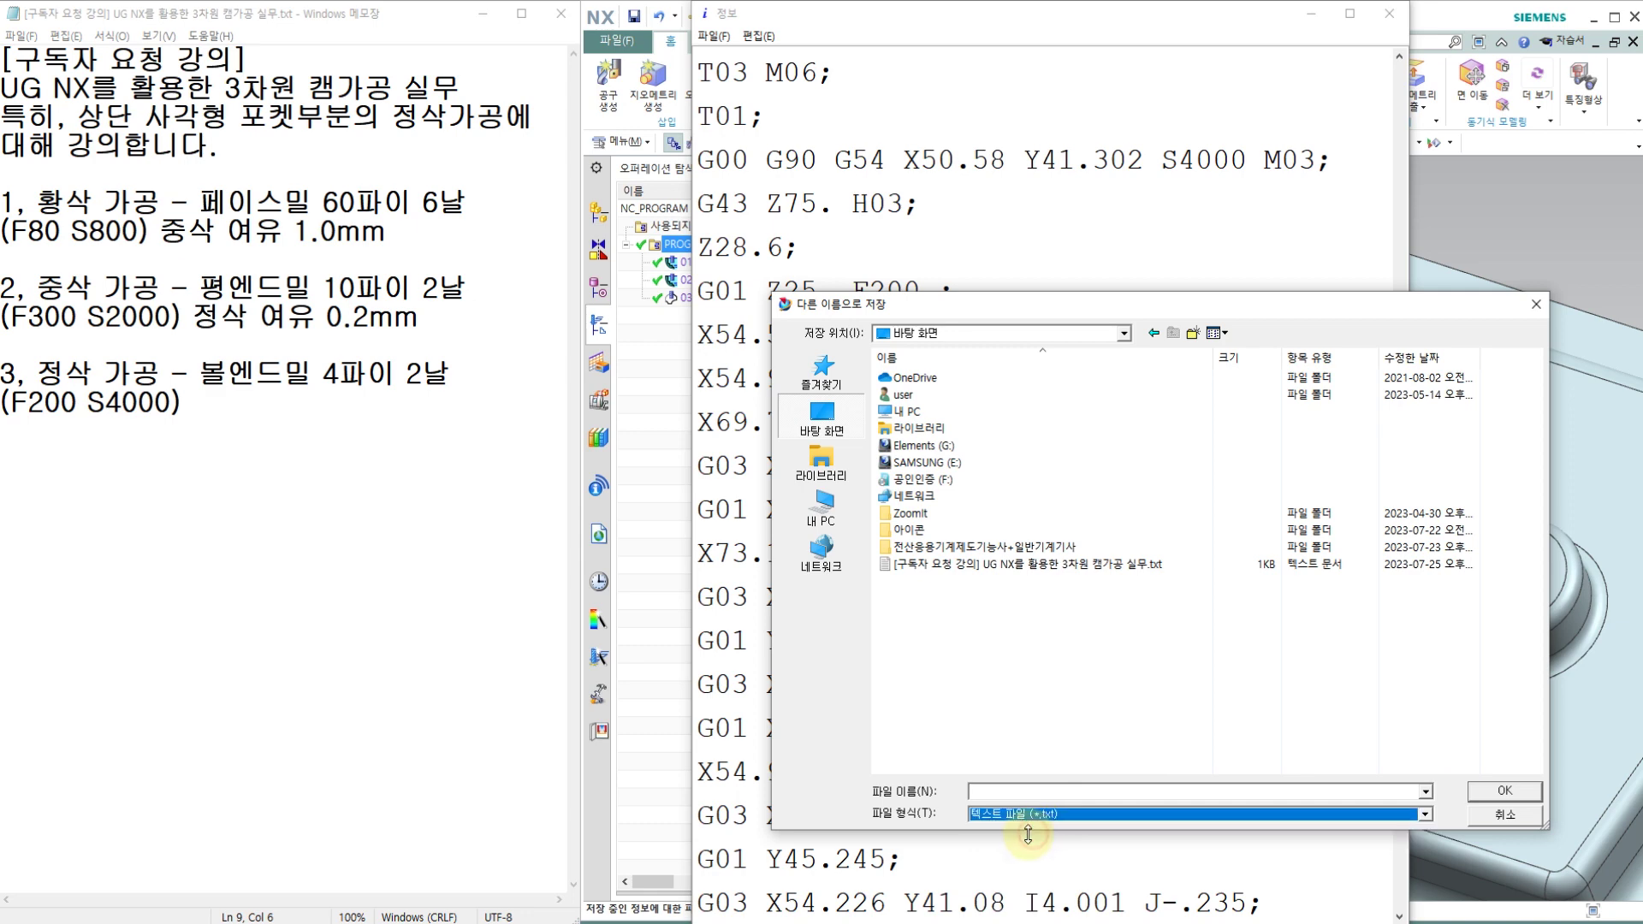
{"action": "left_click", "coordinate": [1017, 791]}
{"action": "type", "text": "O"}
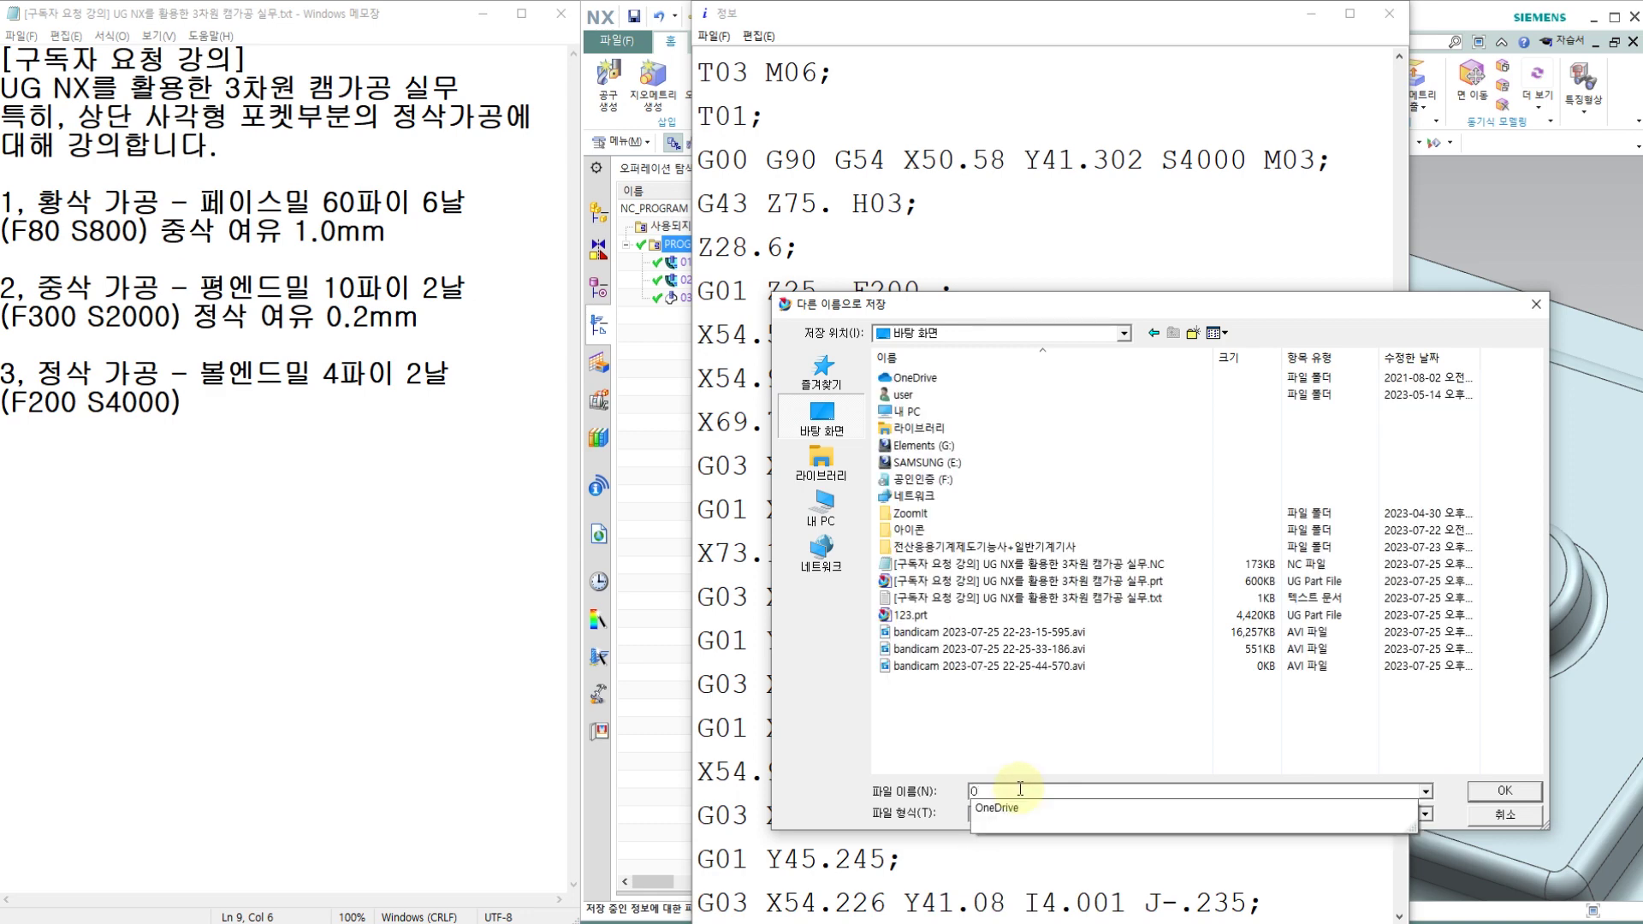
{"action": "type", "text": "0725.NC"}
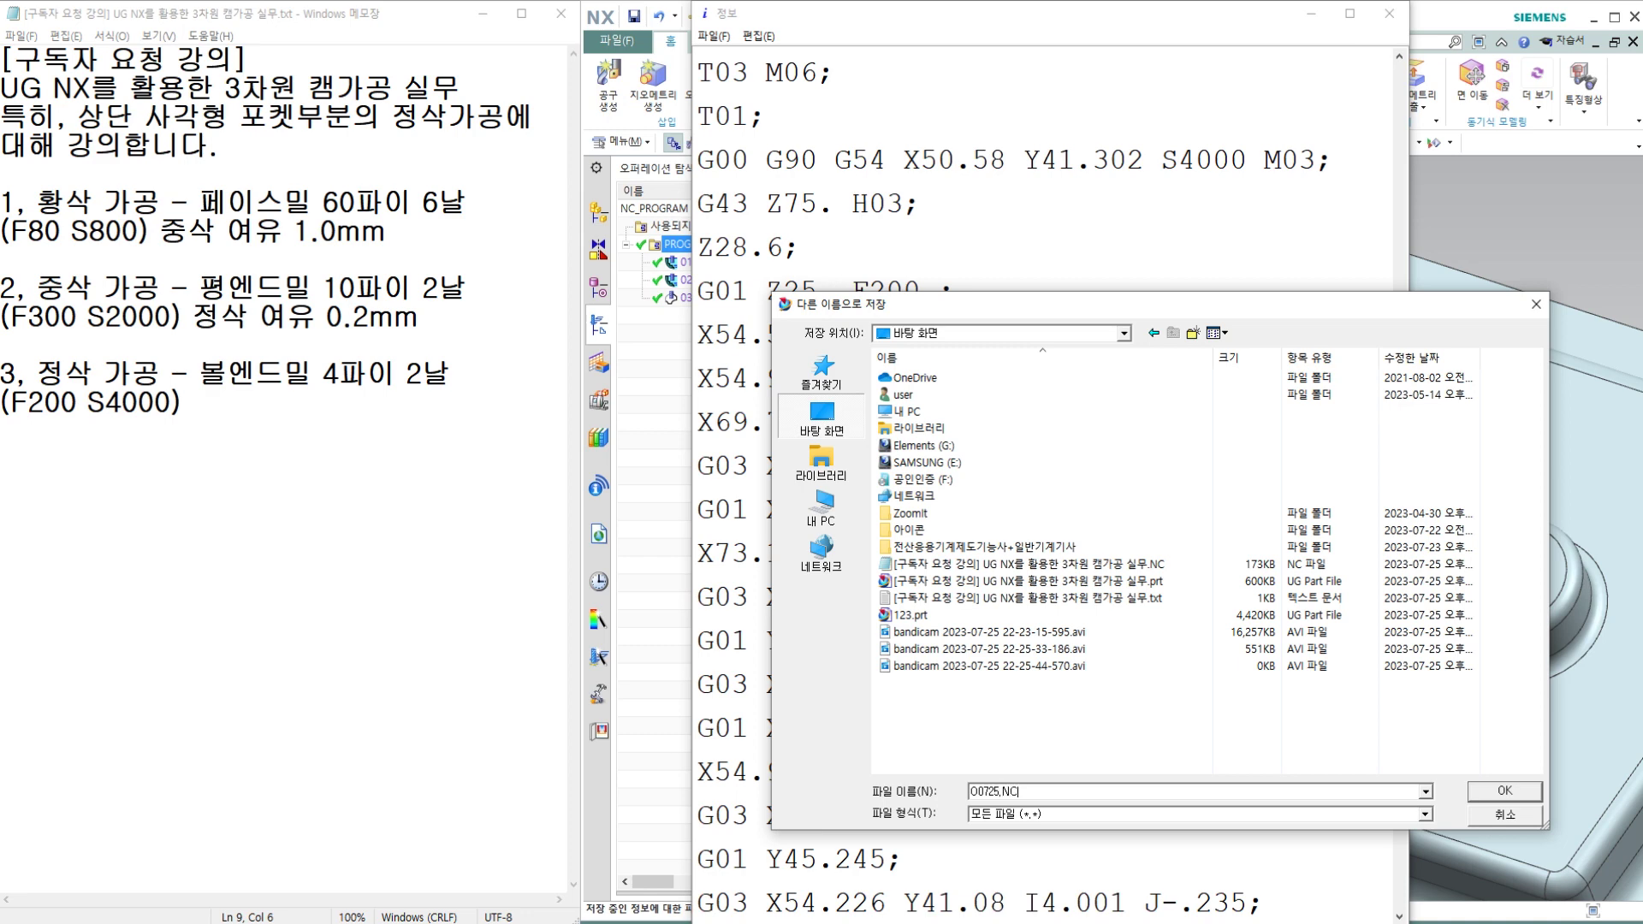
{"action": "key", "text": "Return"}
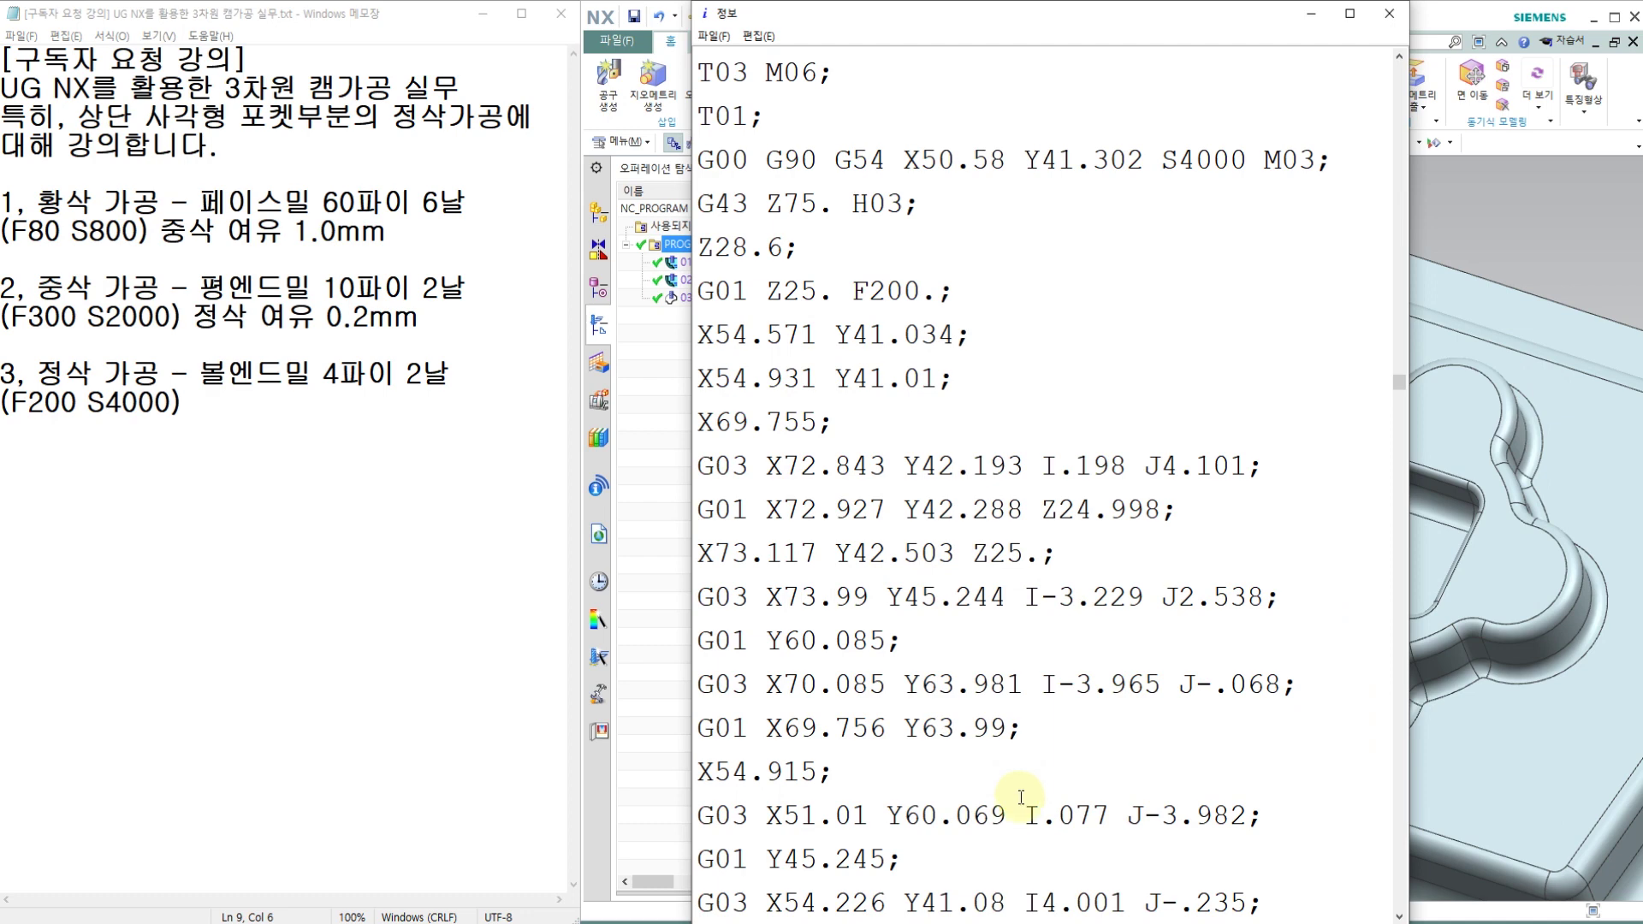
Minimize the NC code window and display the toolpath of the 03정삭가공 finishing operation on the square pocket.
{"action": "left_click", "coordinate": [1311, 13]}
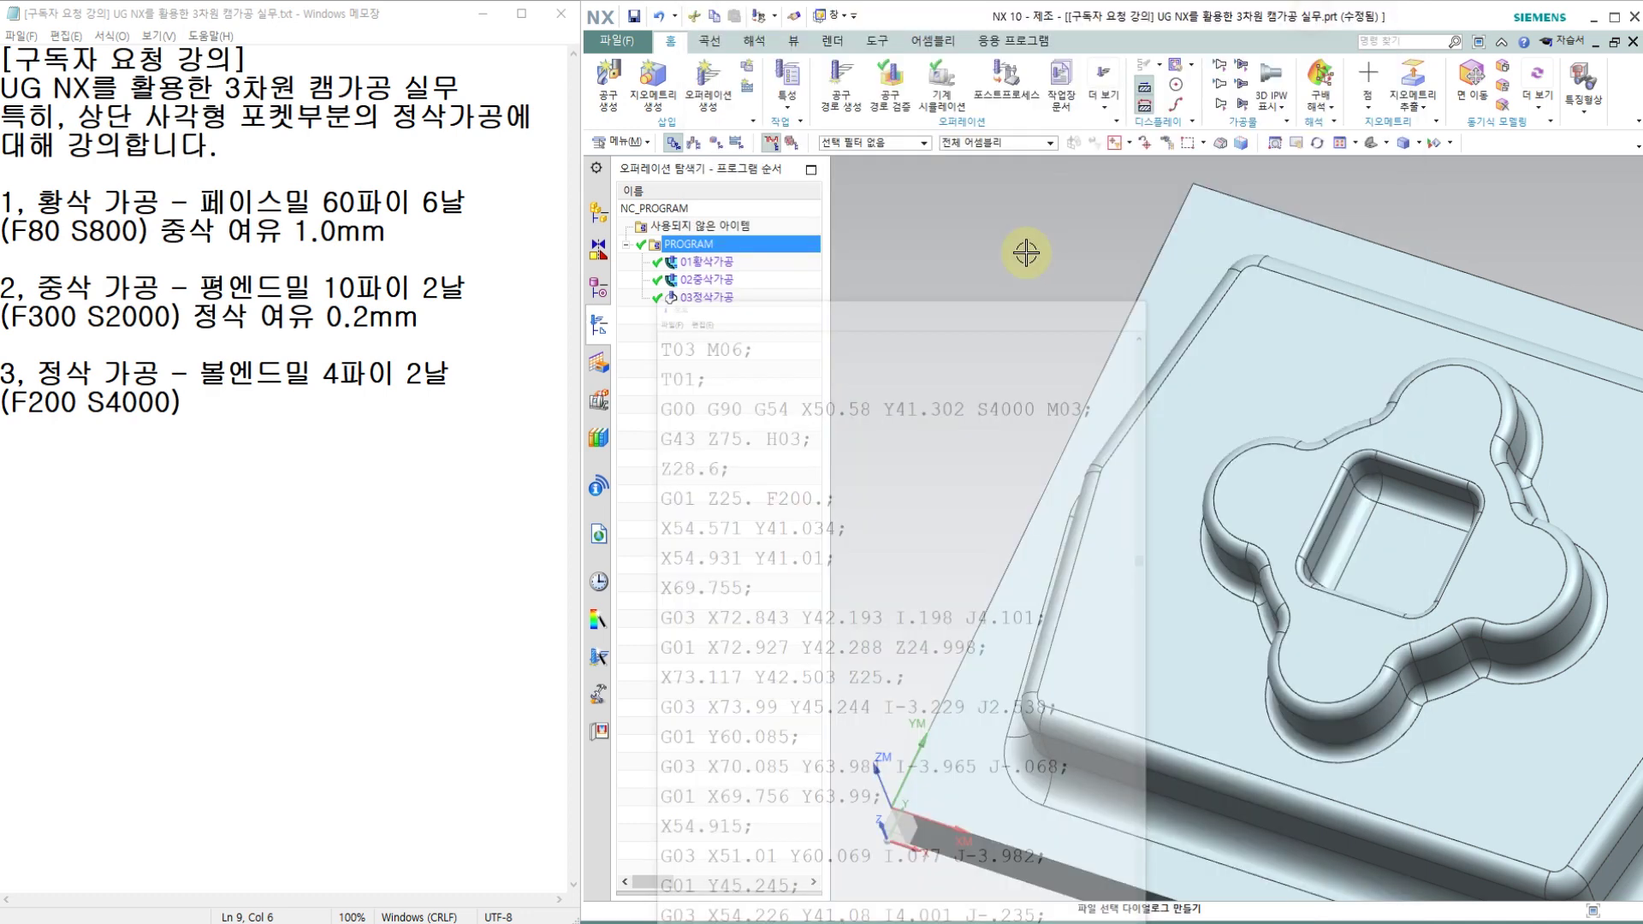
{"action": "middle_click_drag", "start_coordinate": [1026, 252], "coordinate": [1269, 410]}
{"action": "left_click", "coordinate": [706, 300]}
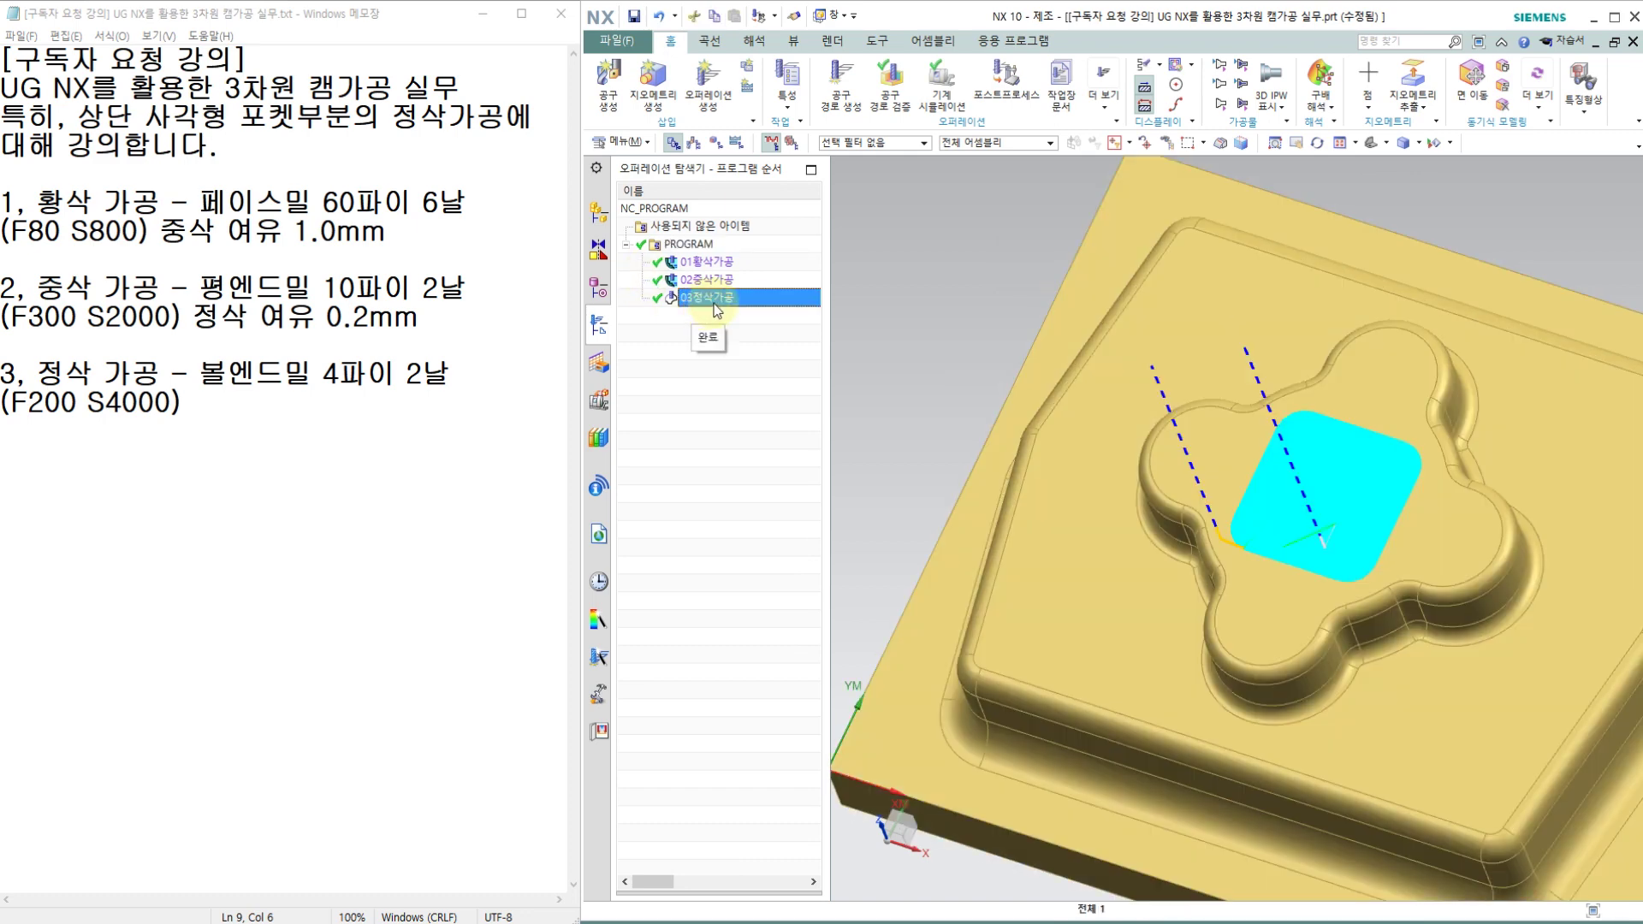
Switch to the Notepad notes and review the lecture description of the upper square-pocket finishing and the listed machining conditions.
{"action": "left_click", "coordinate": [145, 116]}
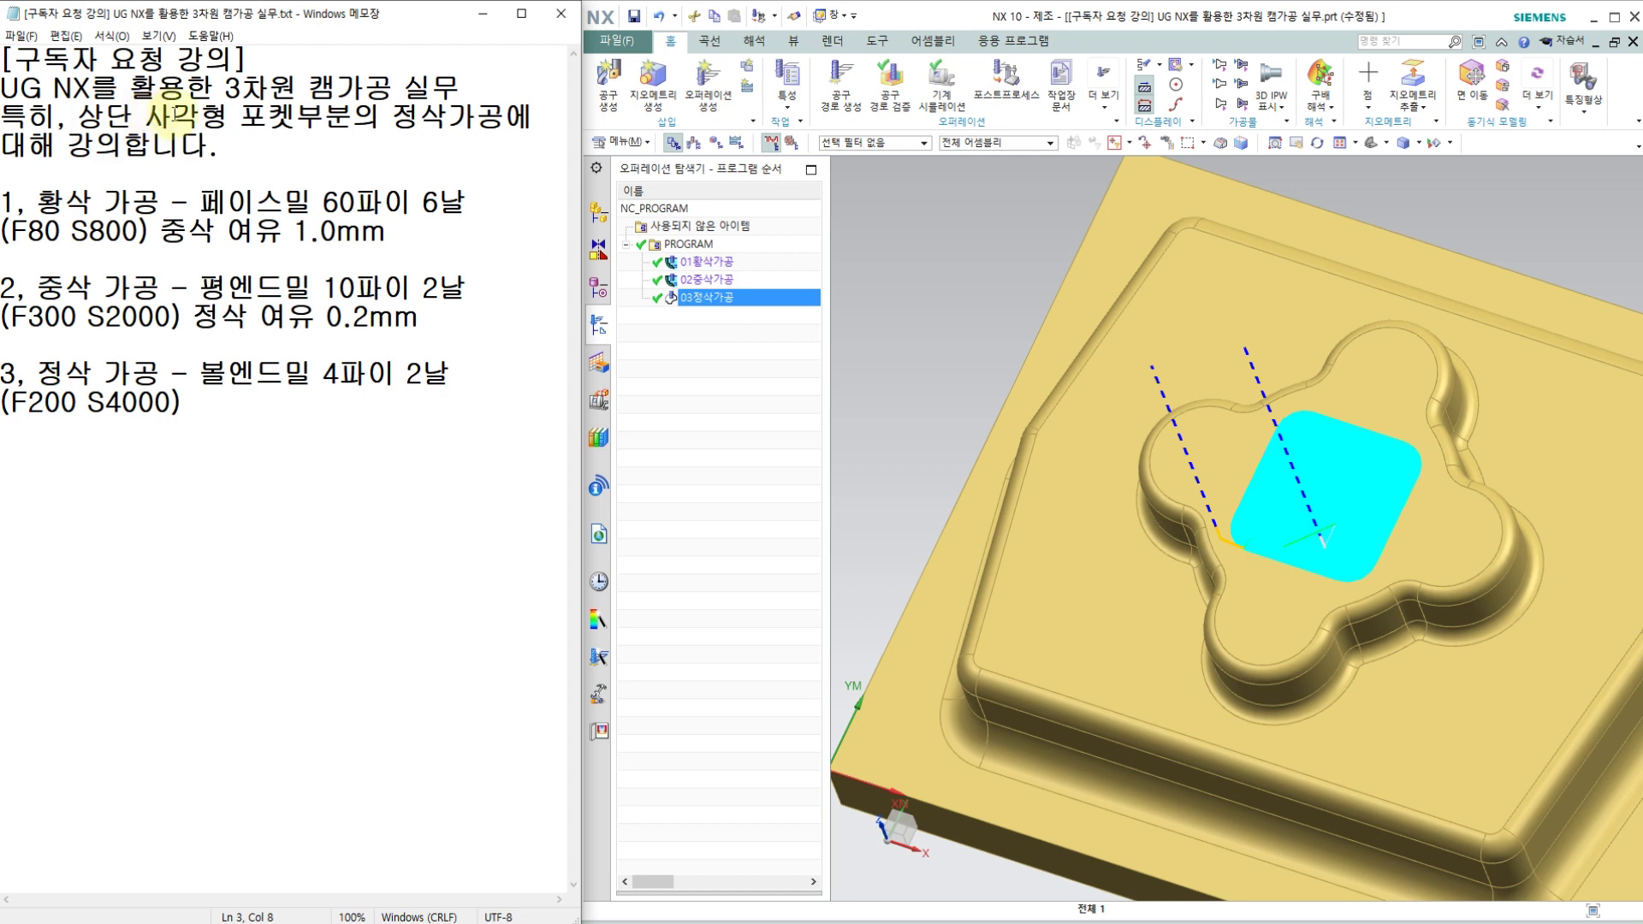
{"action": "left_click", "coordinate": [243, 134]}
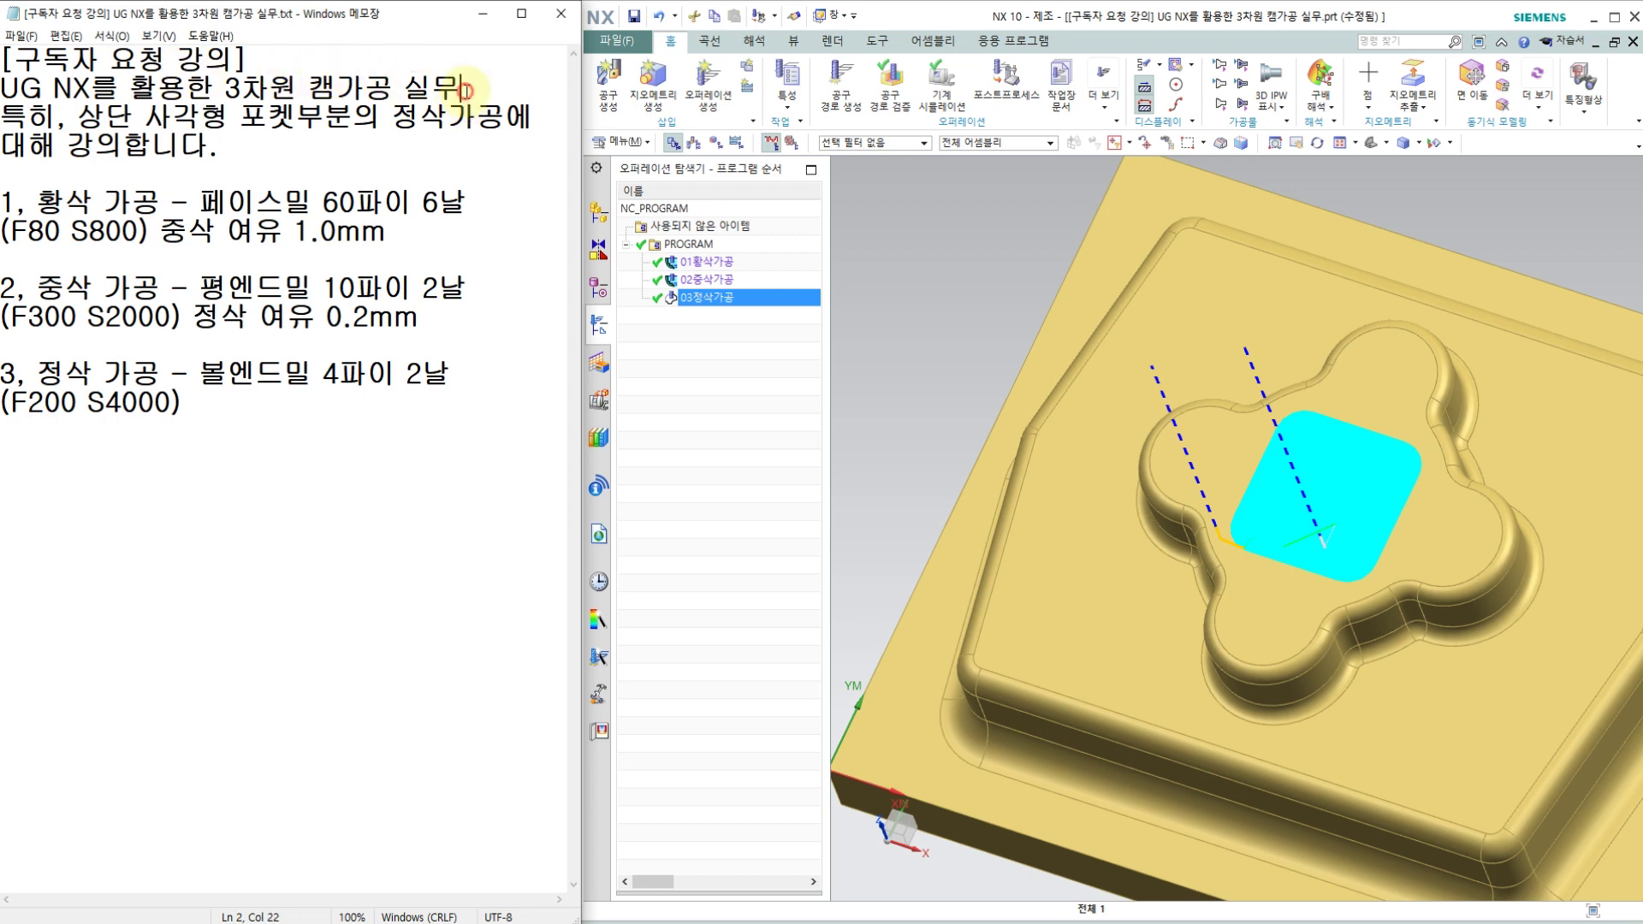
{"action": "left_click_drag", "start_coordinate": [77, 116], "coordinate": [525, 135]}
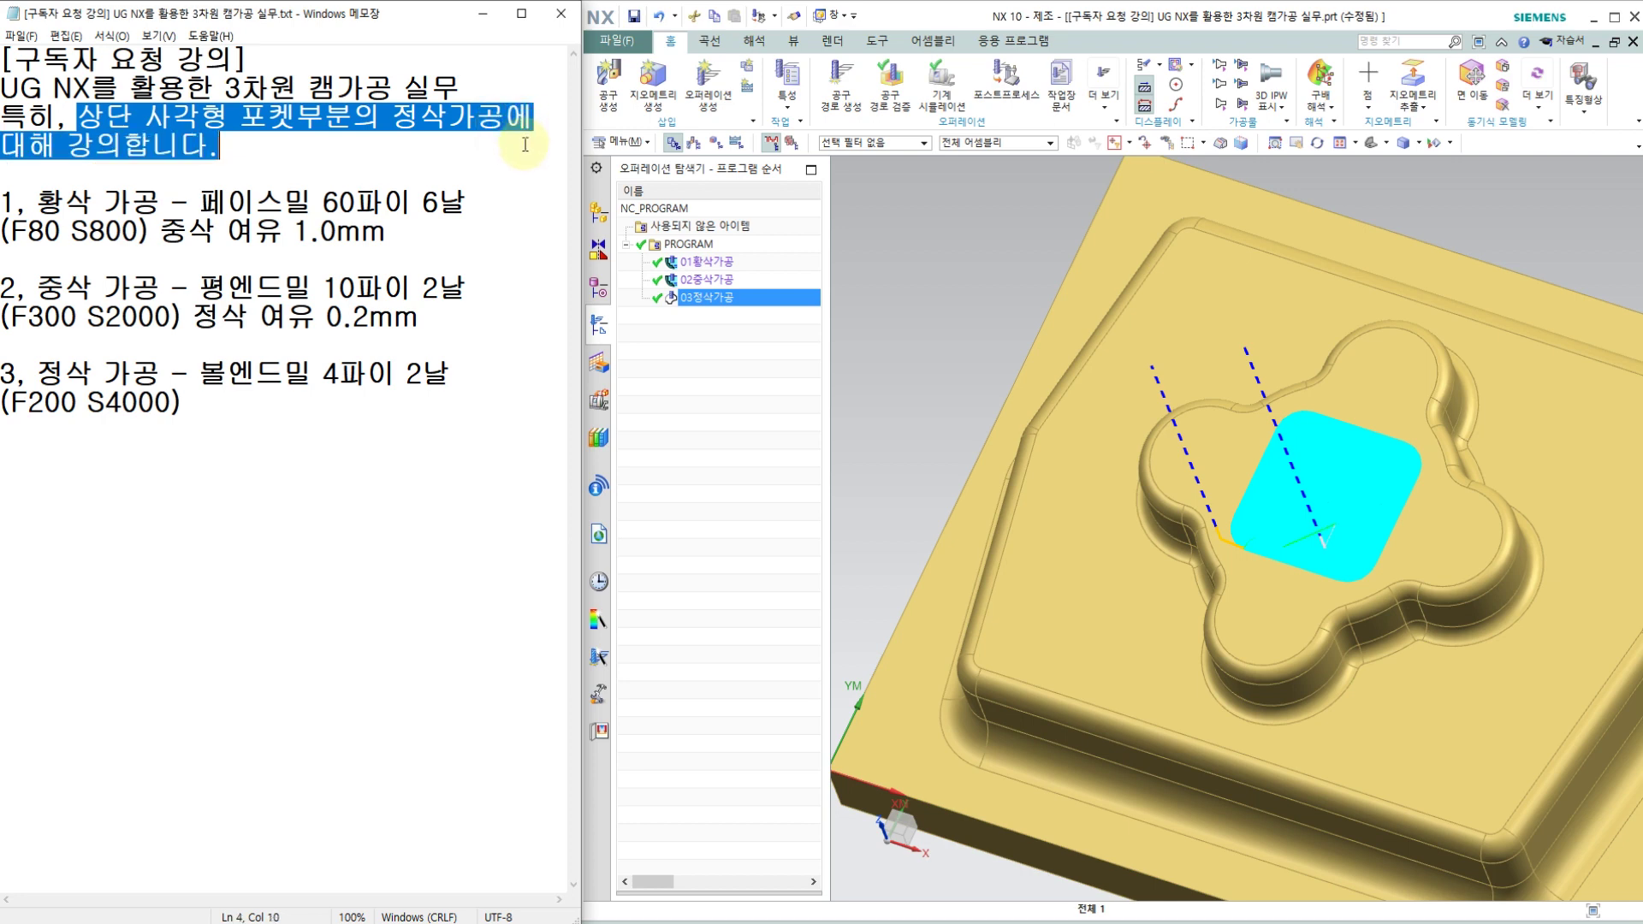
{"action": "left_click", "coordinate": [468, 152]}
{"action": "left_click", "coordinate": [255, 148]}
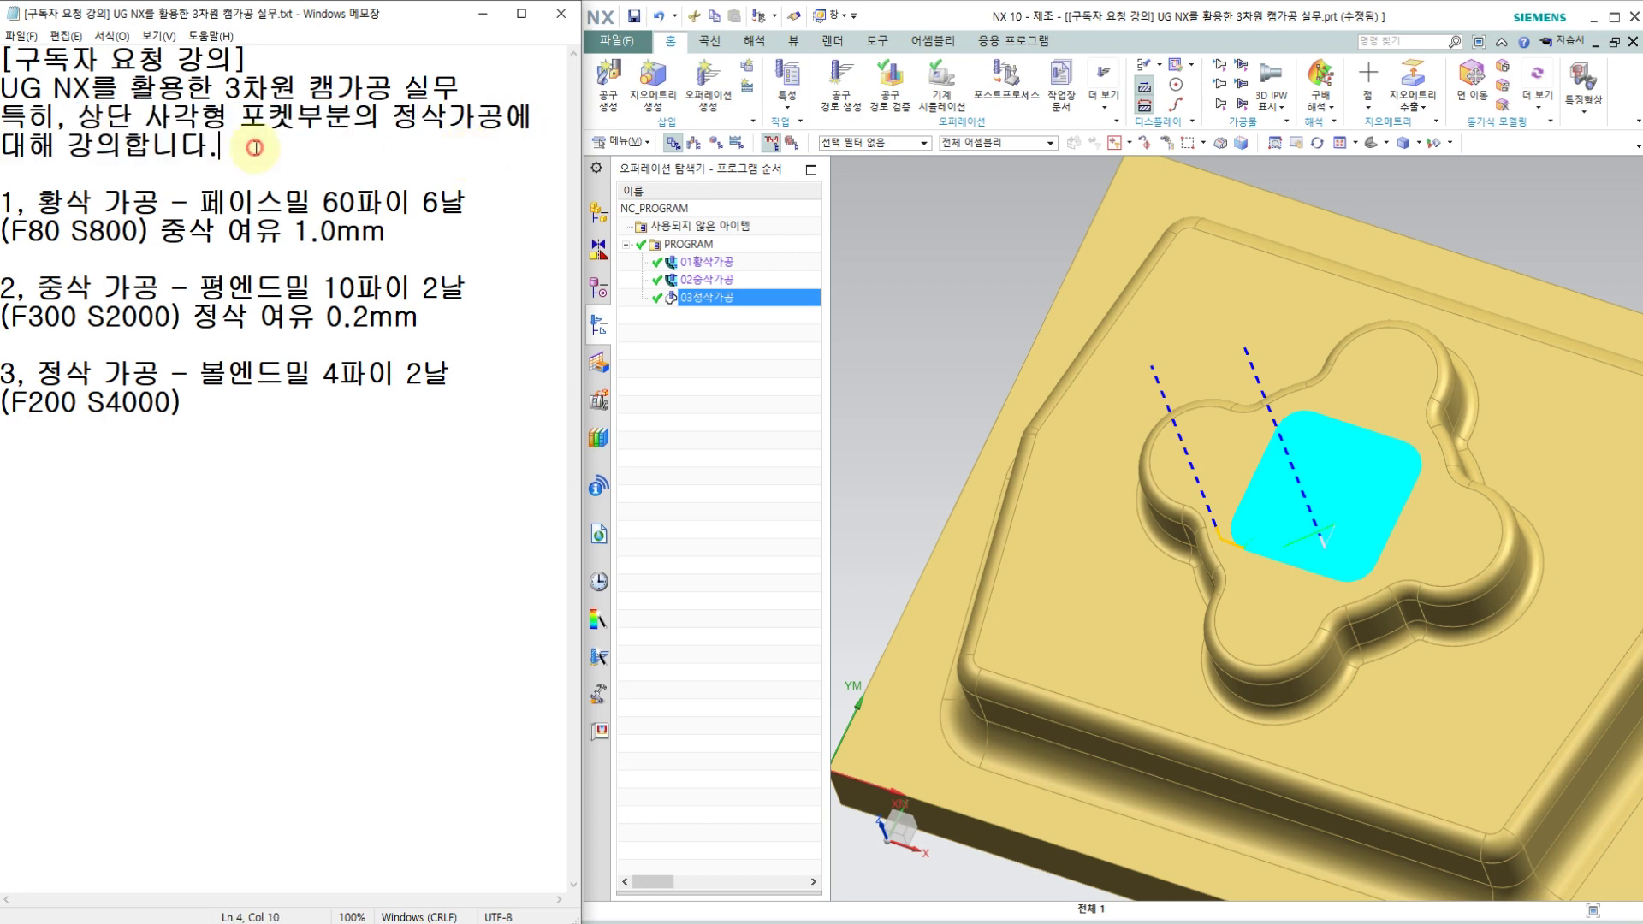
{"action": "left_click_drag", "start_coordinate": [255, 148], "coordinate": [4, 85]}
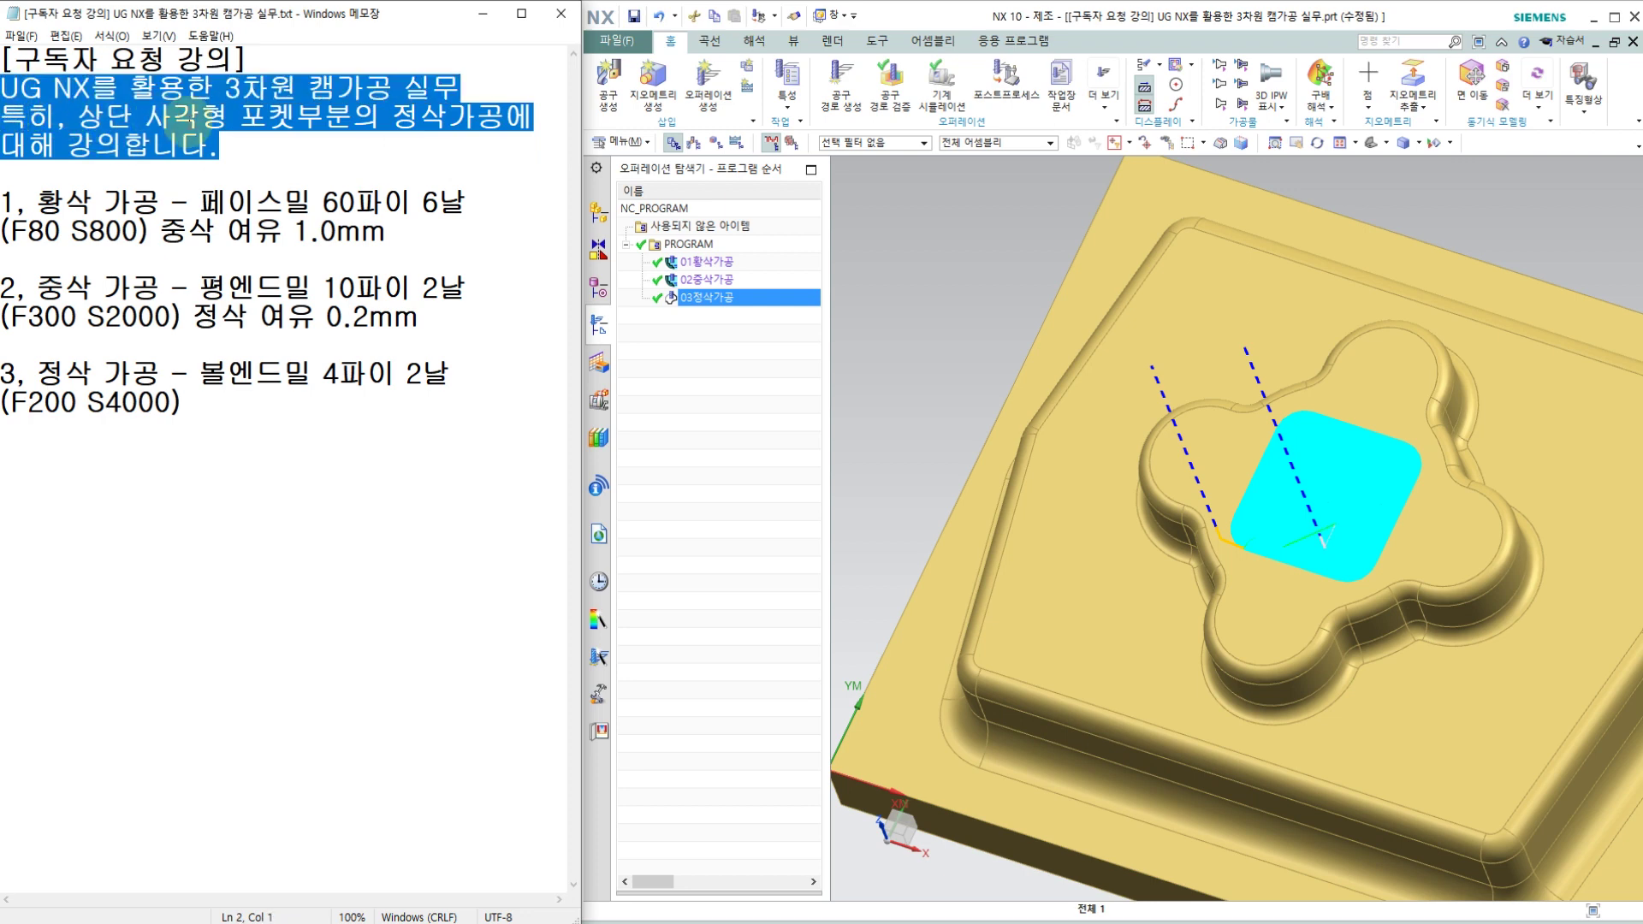
{"action": "left_click", "coordinate": [232, 159]}
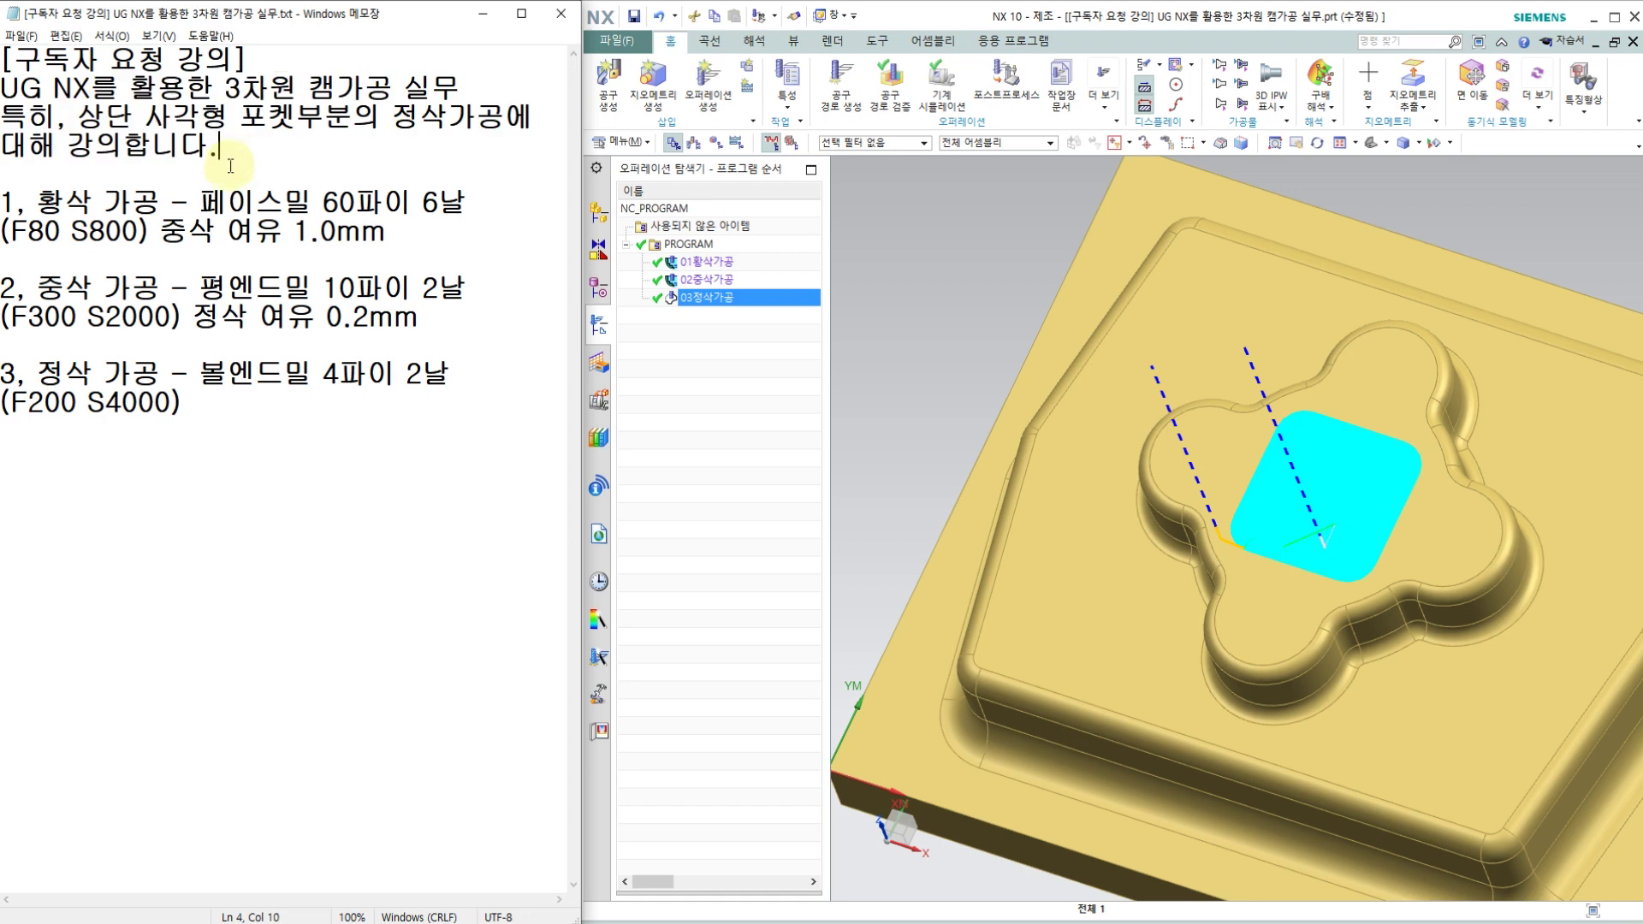
{"action": "left_click", "coordinate": [241, 408]}
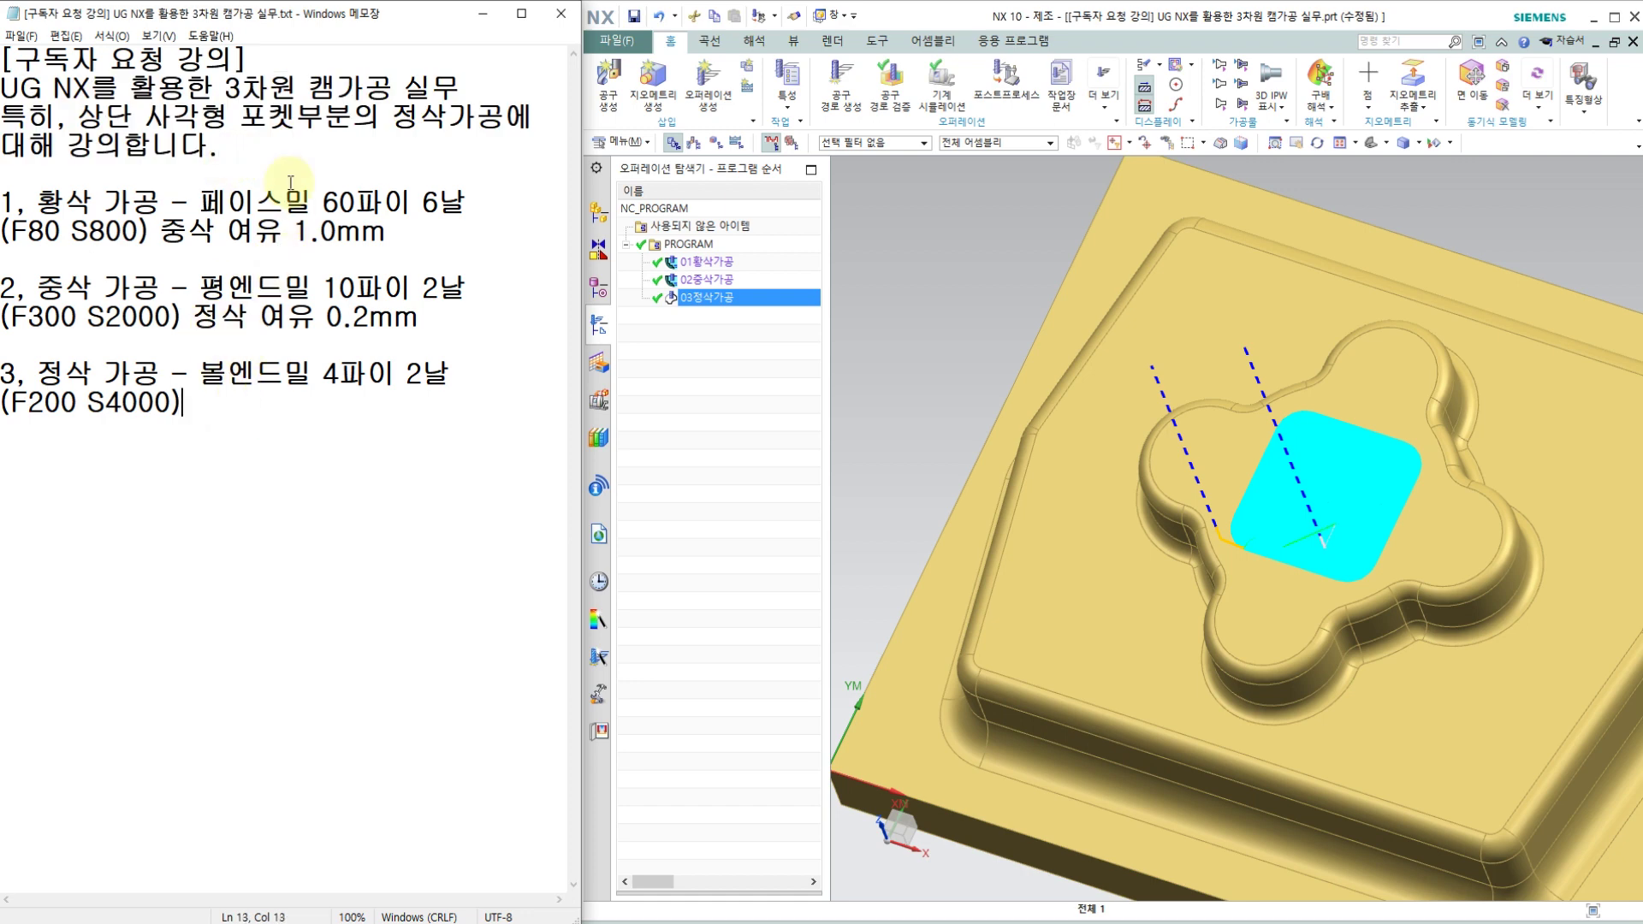
{"action": "left_click", "coordinate": [267, 135]}
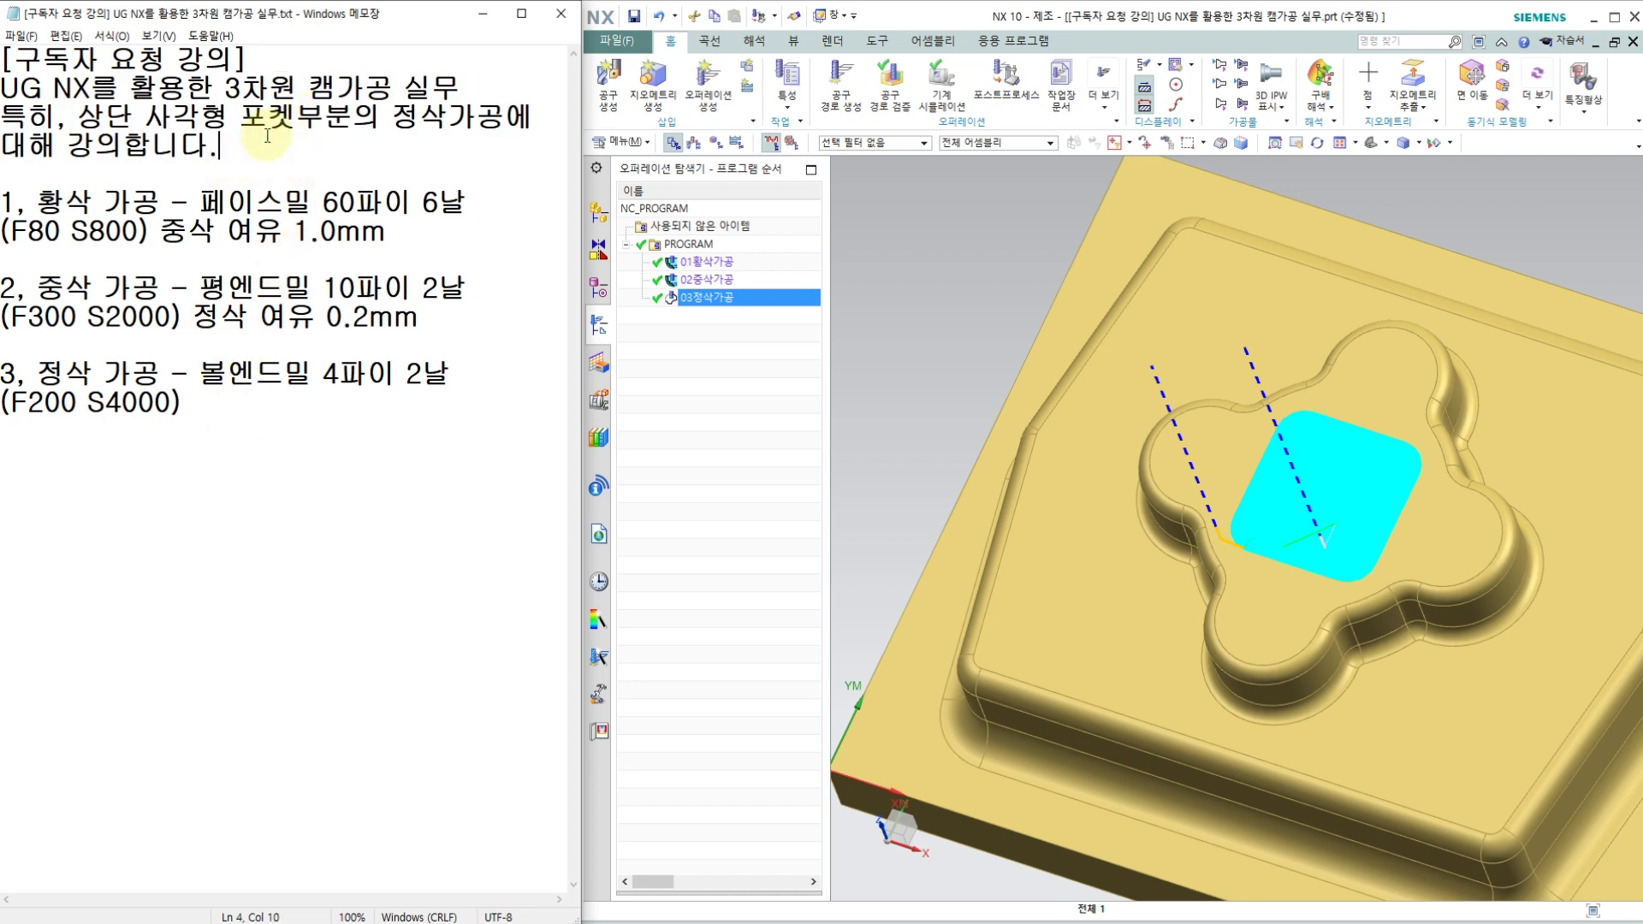